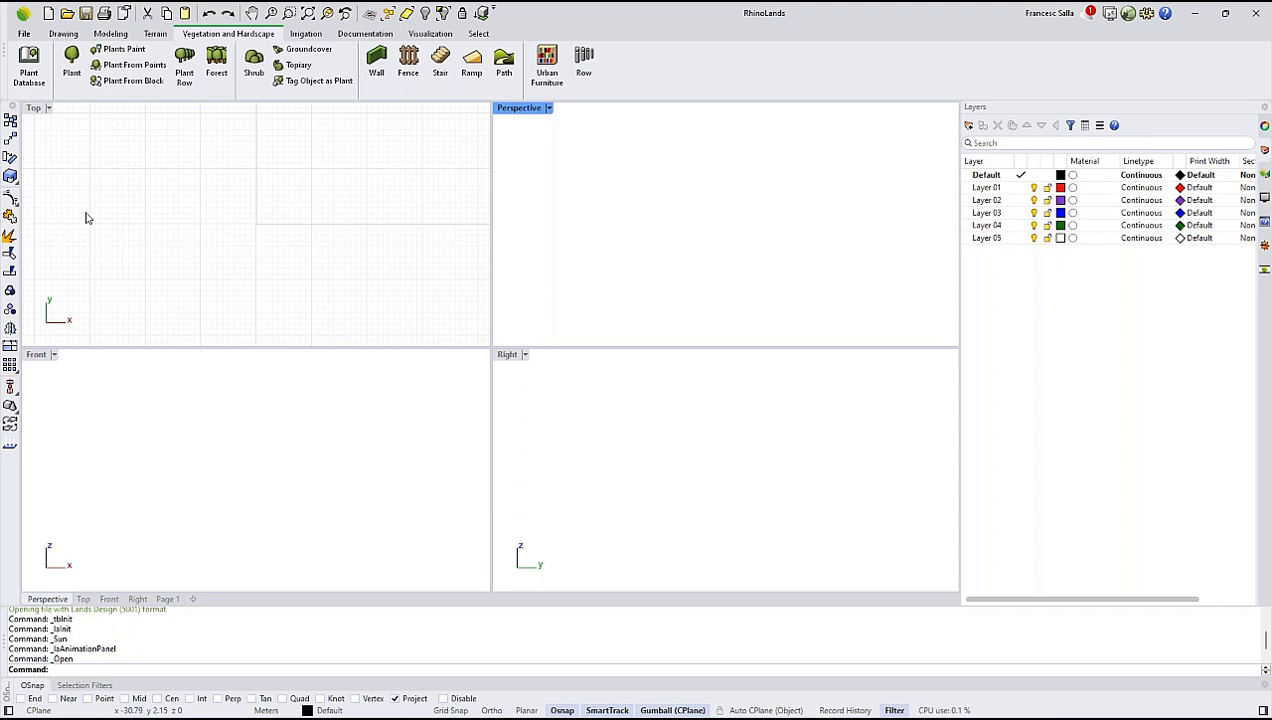
Review the drawing, modeling, terrain, vegetation and hardscape, irrigation, documentation, visualization and selection tool sets.
{"action": "left_click", "coordinate": [68, 36]}
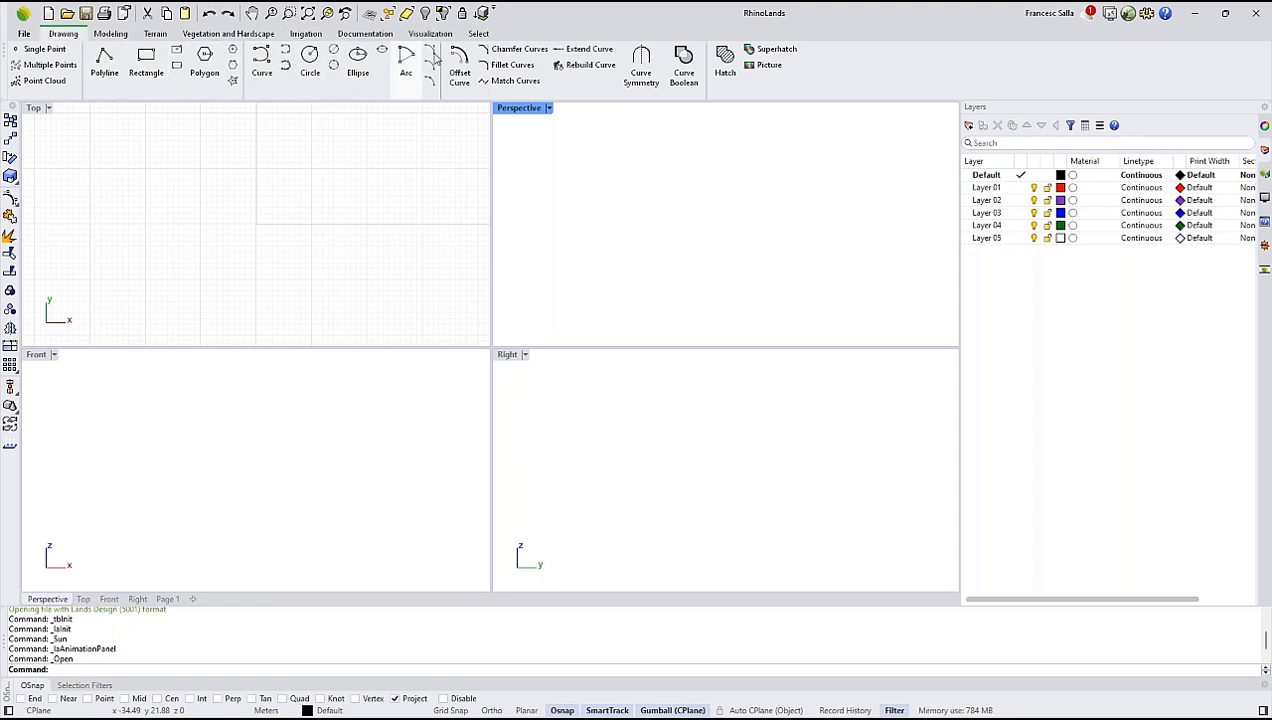
{"action": "left_click", "coordinate": [110, 33]}
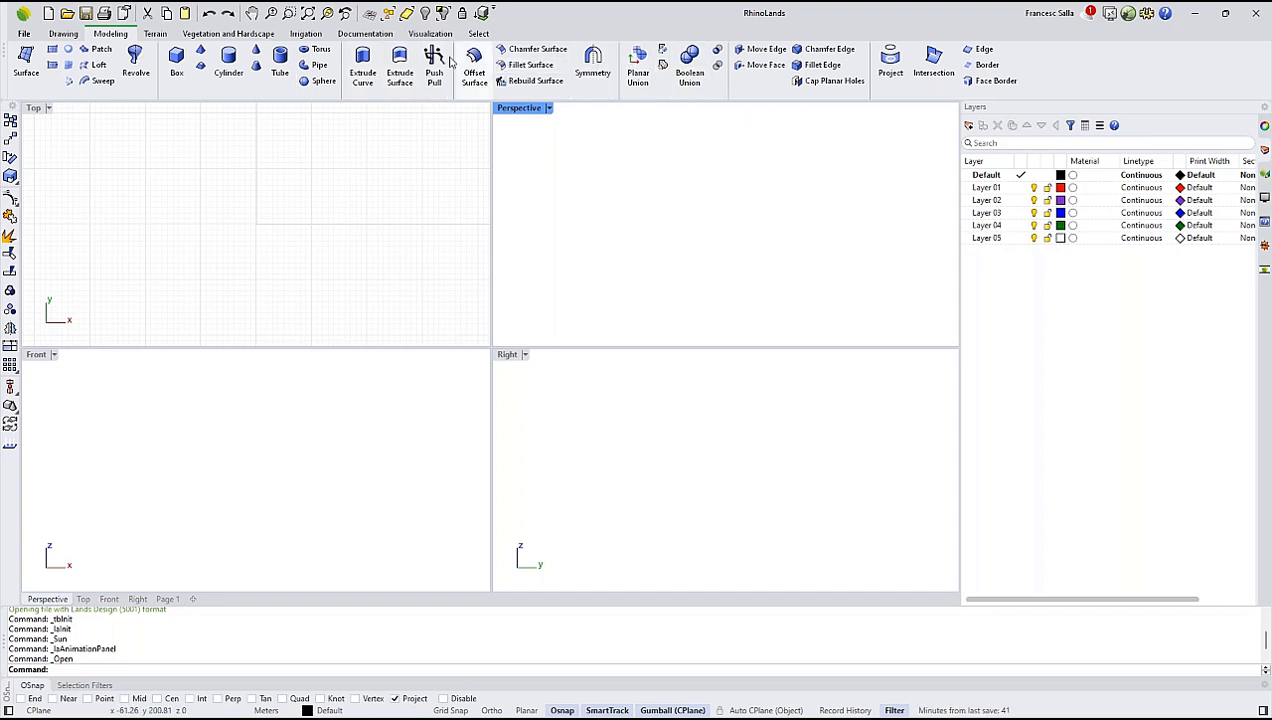
{"action": "left_click", "coordinate": [158, 34]}
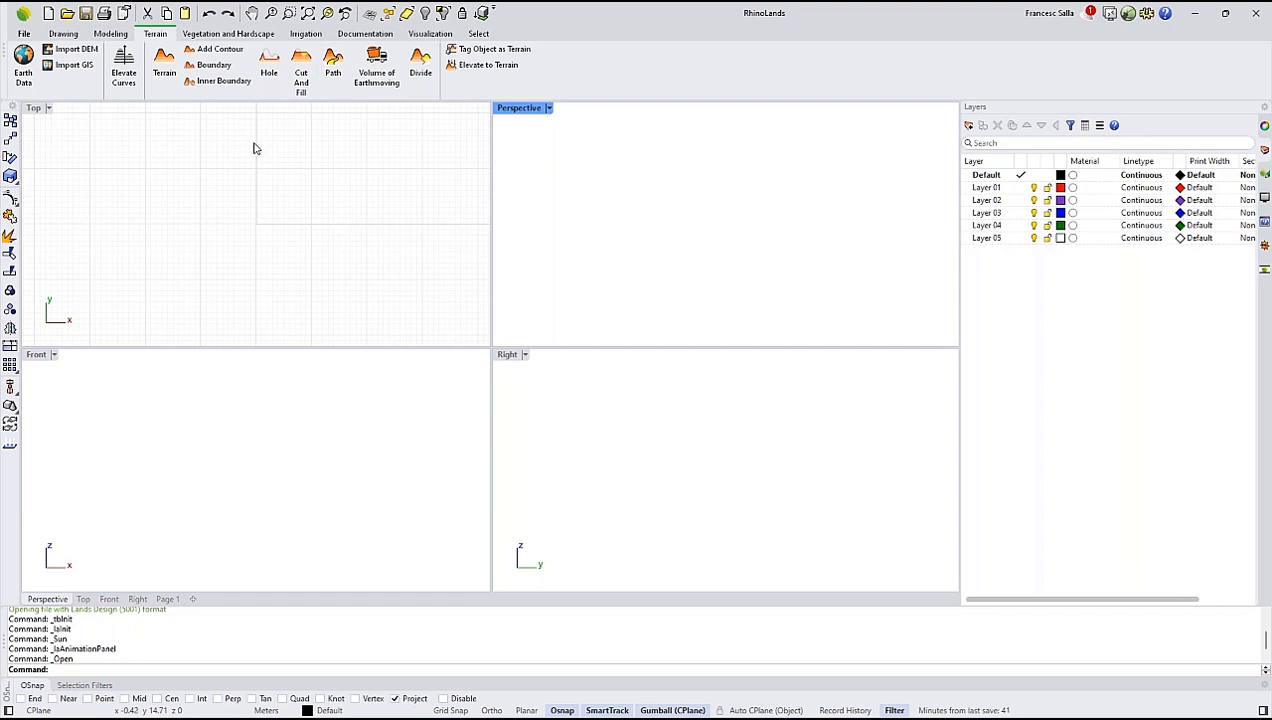
{"action": "left_click", "coordinate": [228, 35]}
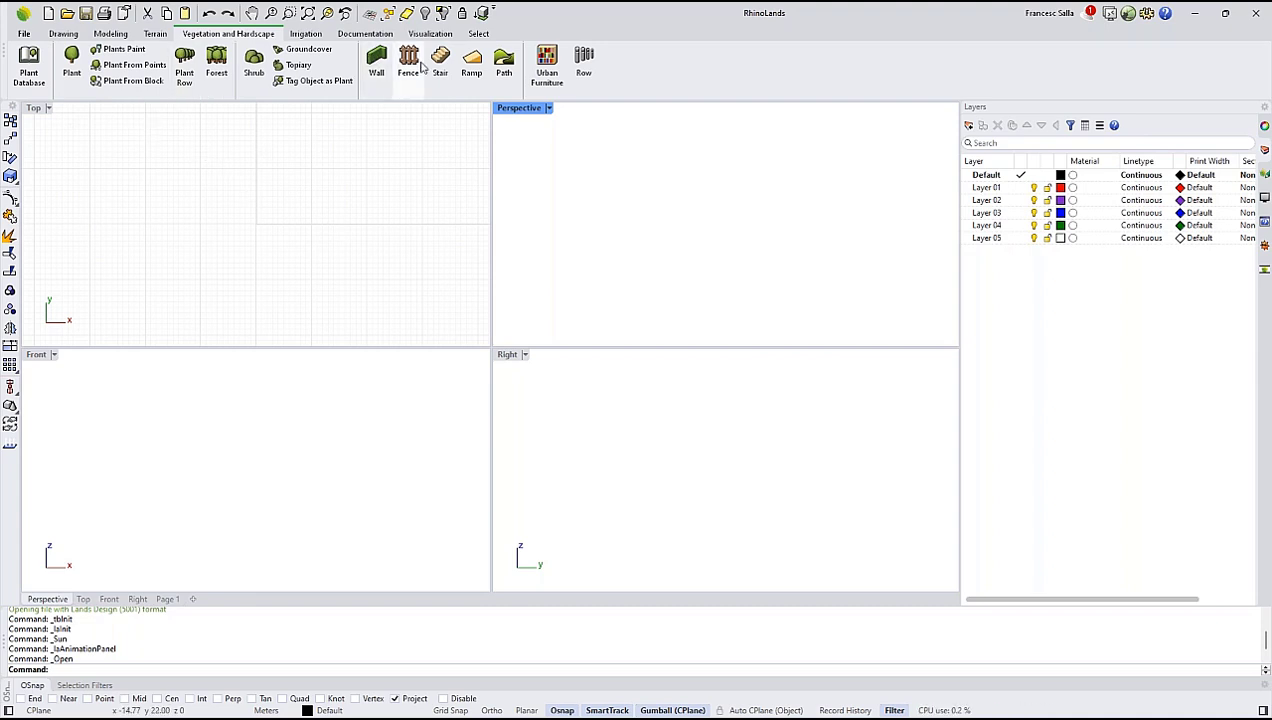
{"action": "left_click", "coordinate": [309, 35]}
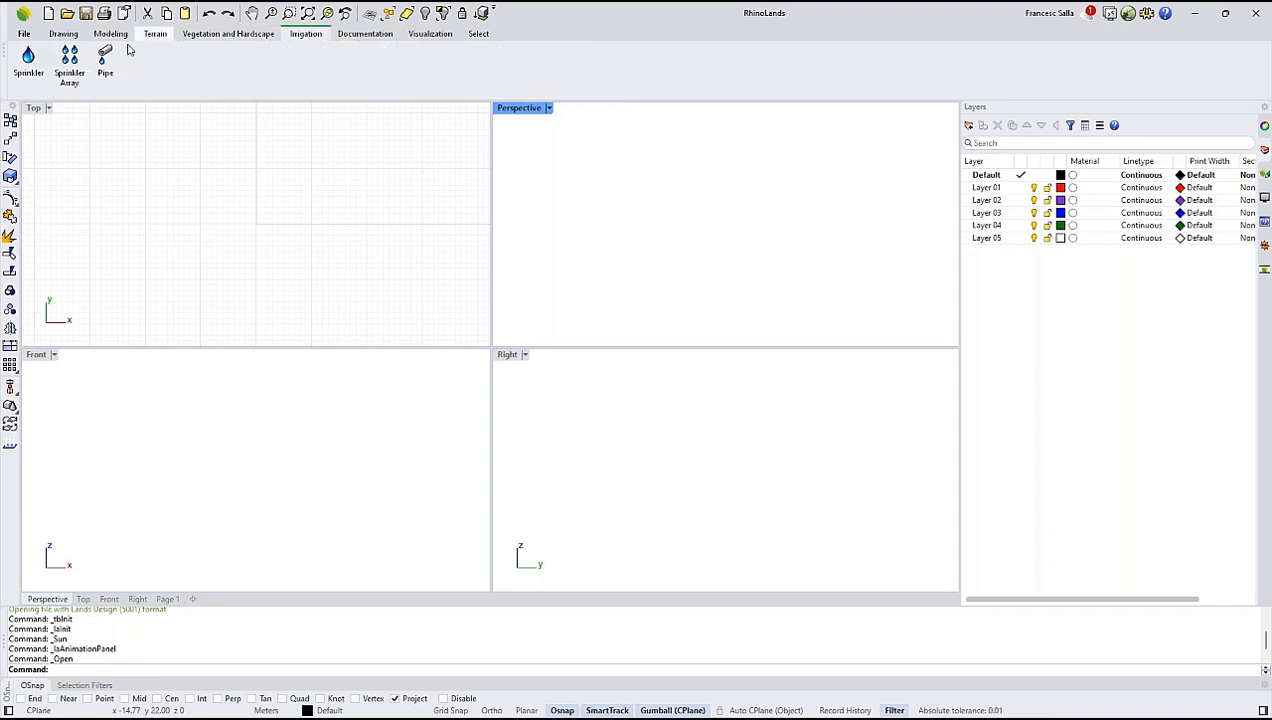
{"action": "left_click", "coordinate": [348, 38]}
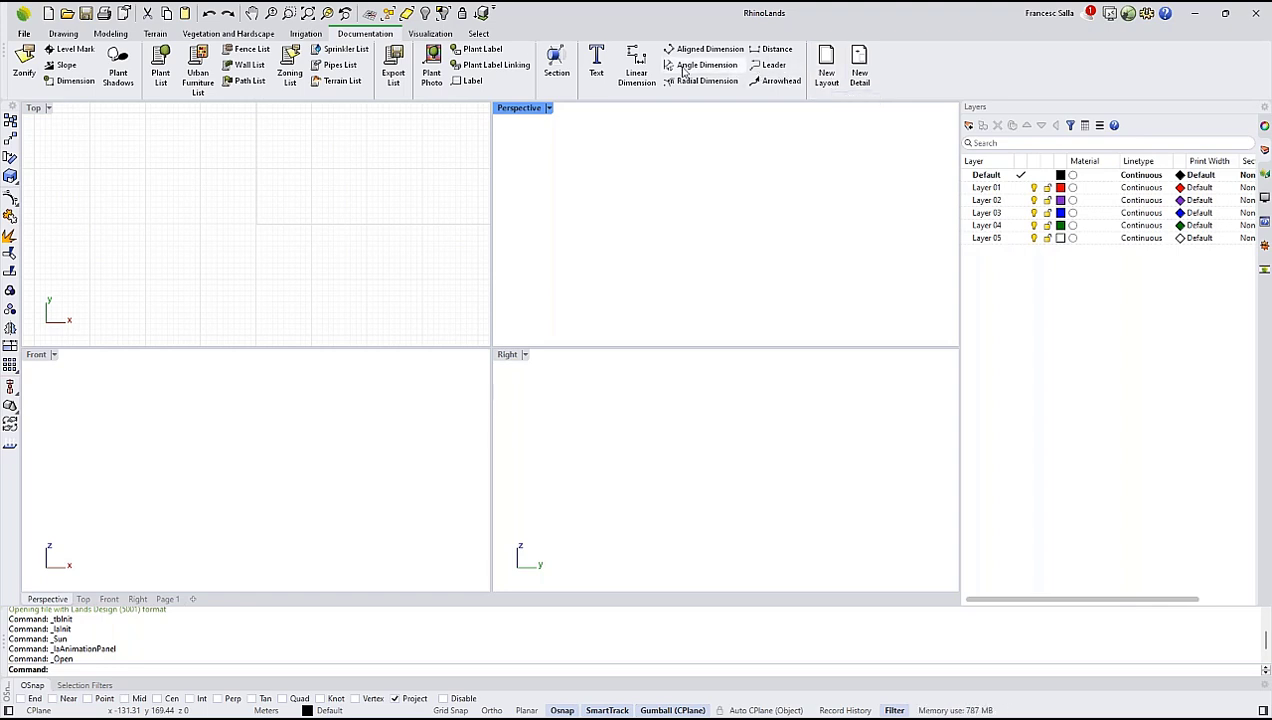
{"action": "left_click", "coordinate": [432, 34]}
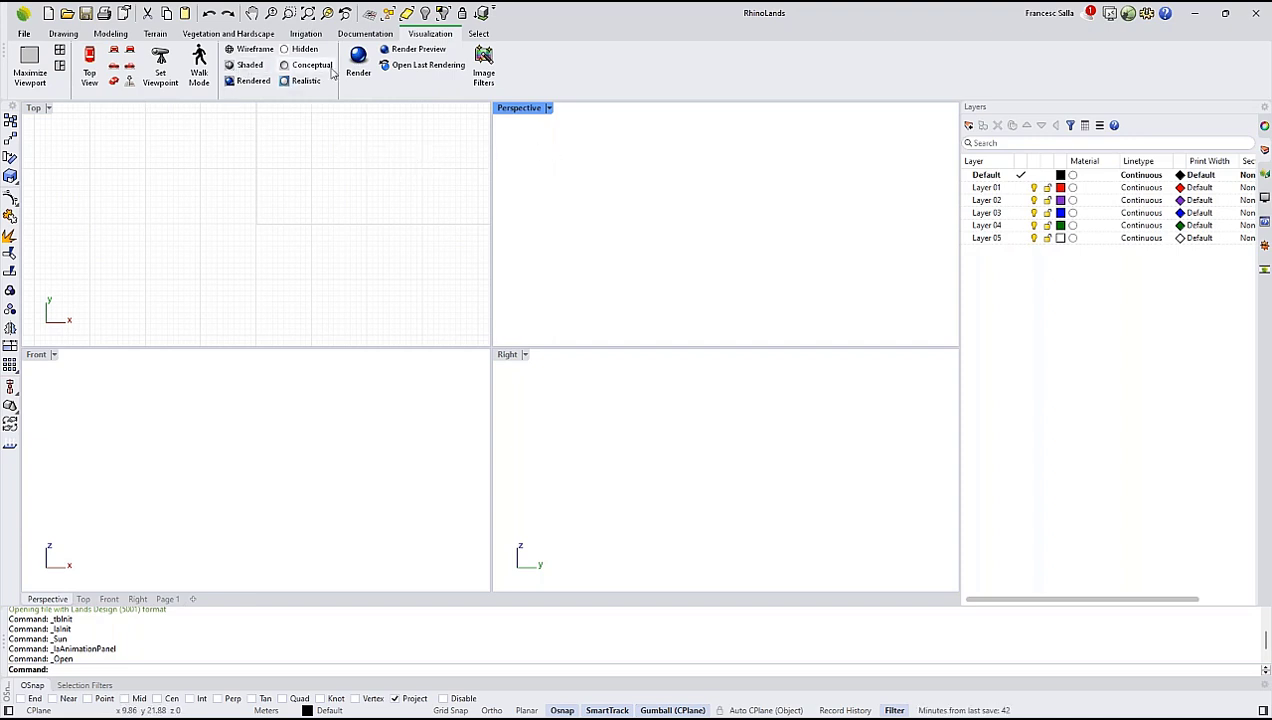
{"action": "left_click", "coordinate": [478, 33]}
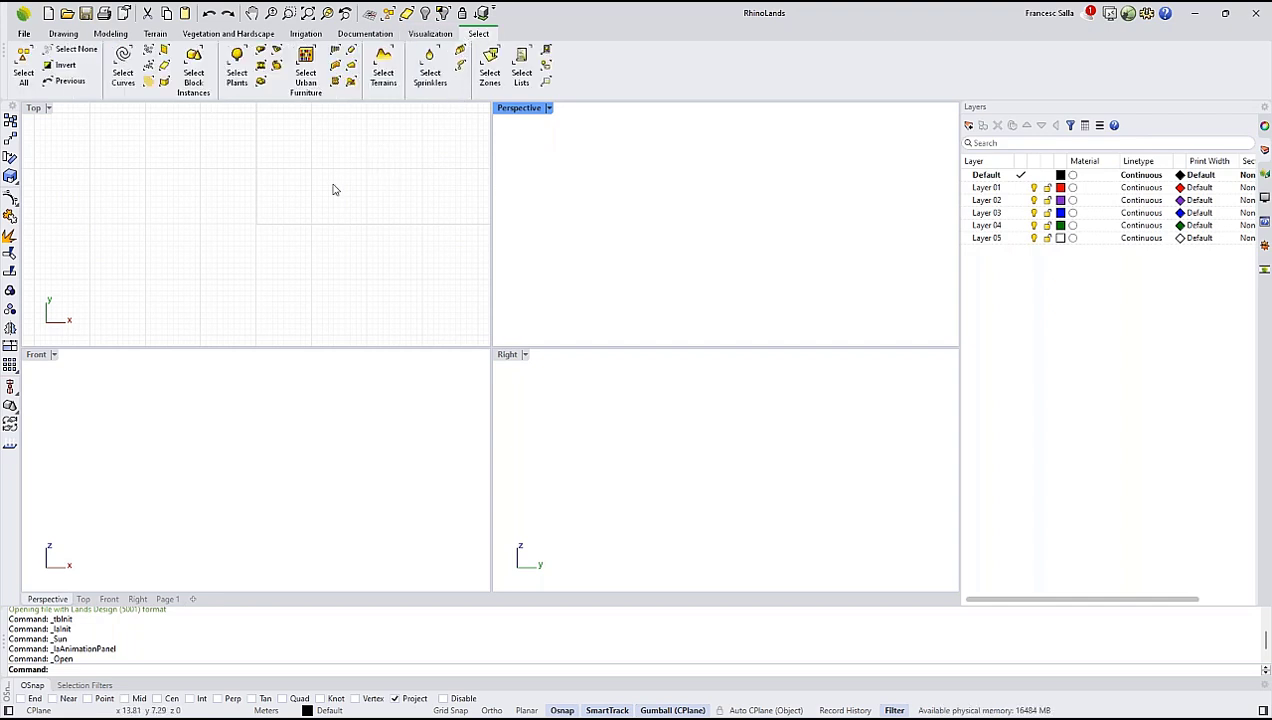
{"action": "left_click", "coordinate": [30, 37]}
{"action": "left_click", "coordinate": [58, 38]}
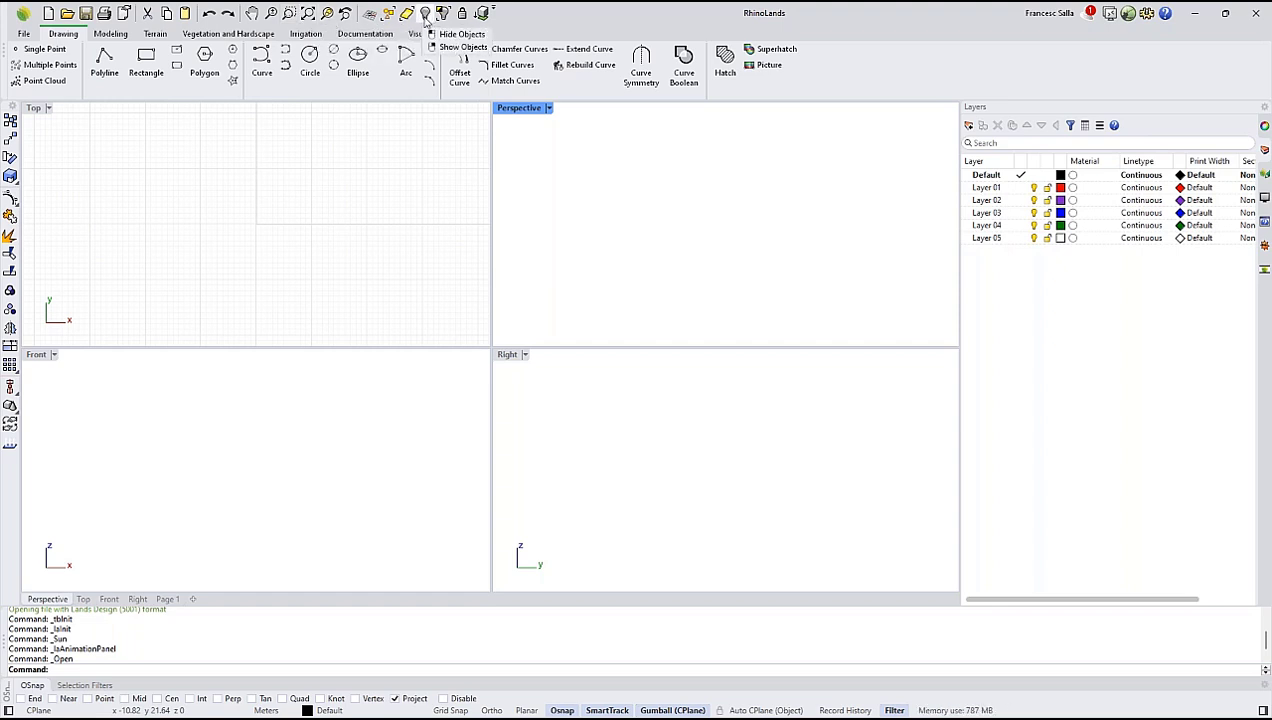
Look over the layer list, the Perspective viewport's properties and the plant display options for the viewport.
{"action": "left_click", "coordinate": [1033, 175]}
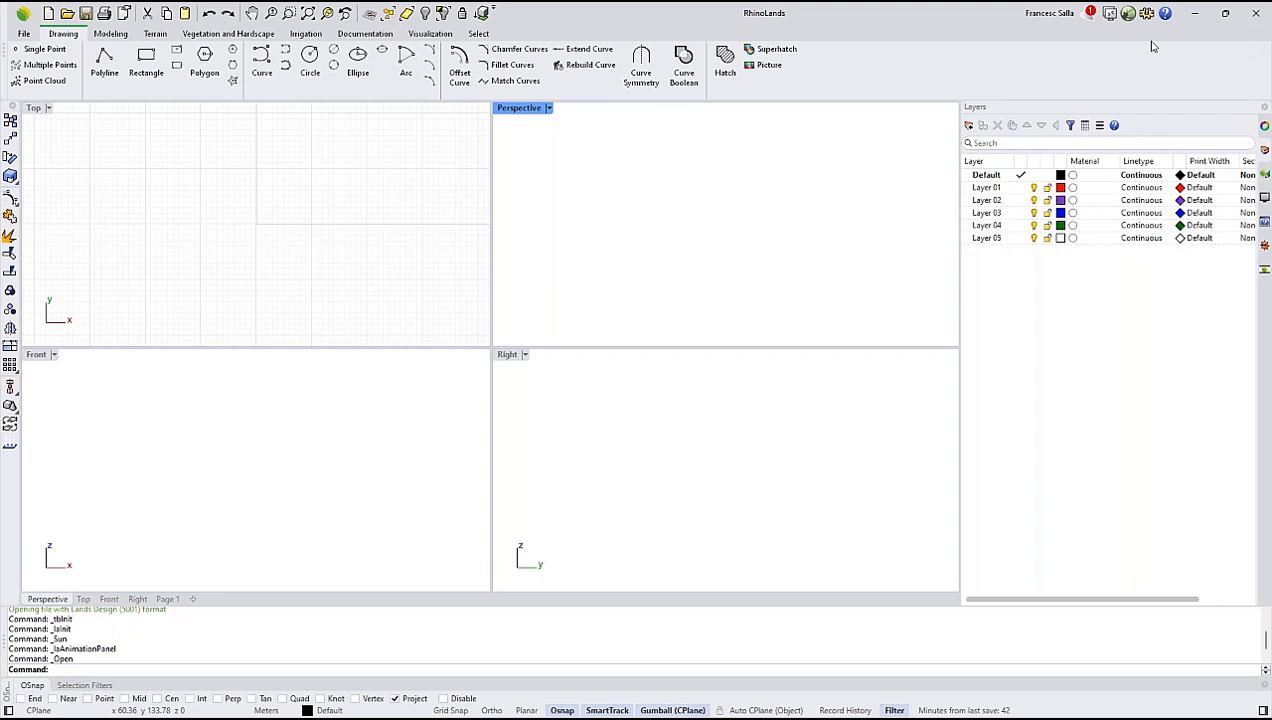
{"action": "left_click", "coordinate": [1264, 127]}
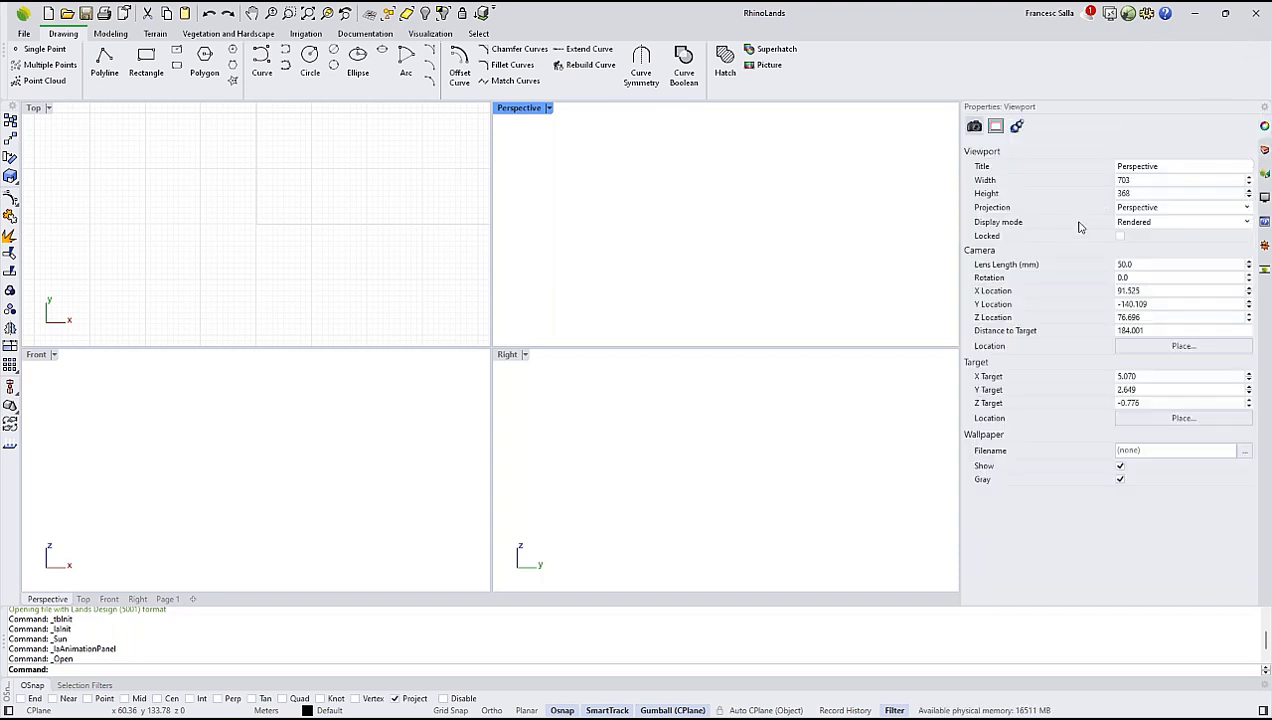
{"action": "left_click", "coordinate": [1263, 173]}
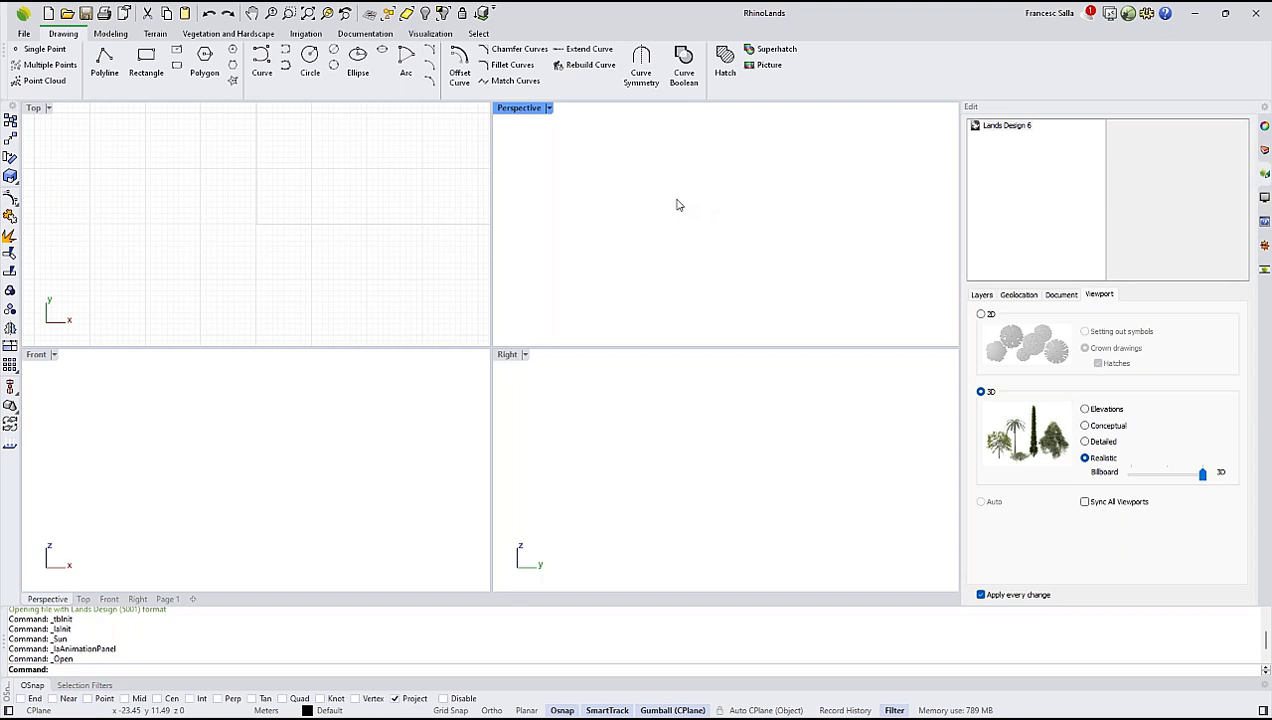
Open the 2D Curves DWG file from the Elham's Park Demo folder, importing it with millimeters as model and layout units.
{"action": "left_click", "coordinate": [168, 204]}
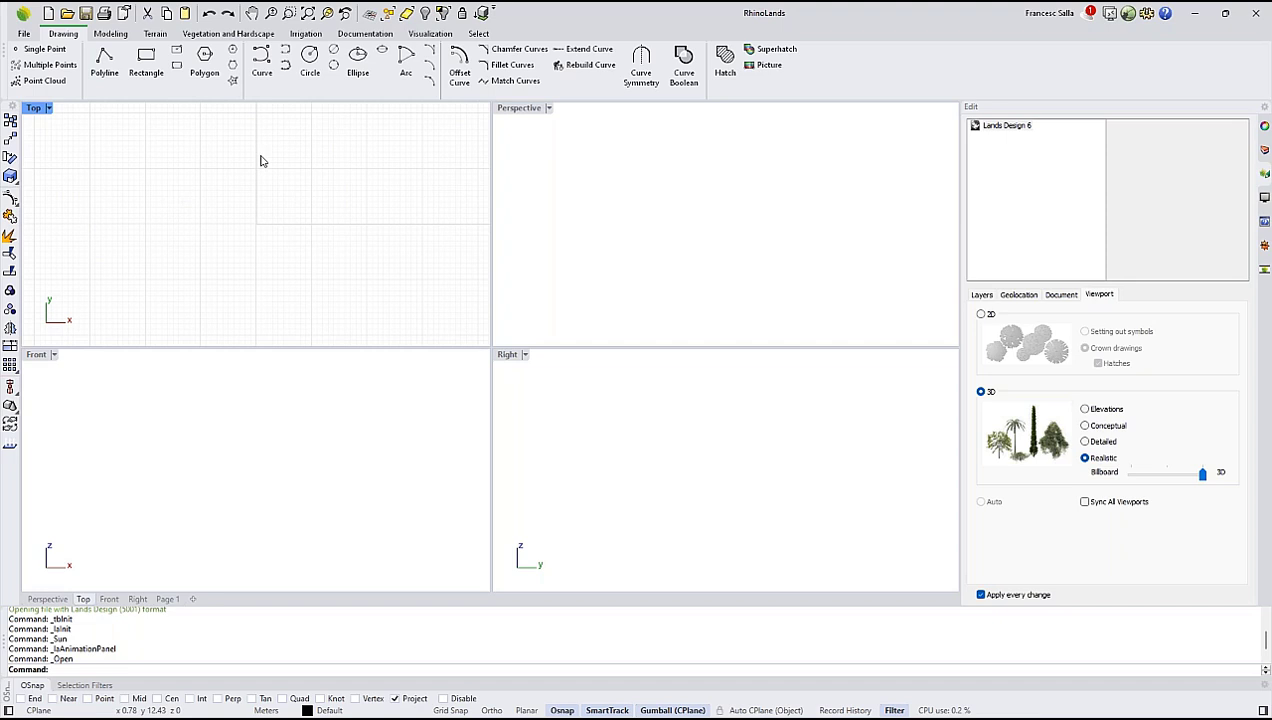
{"action": "left_click", "coordinate": [24, 34]}
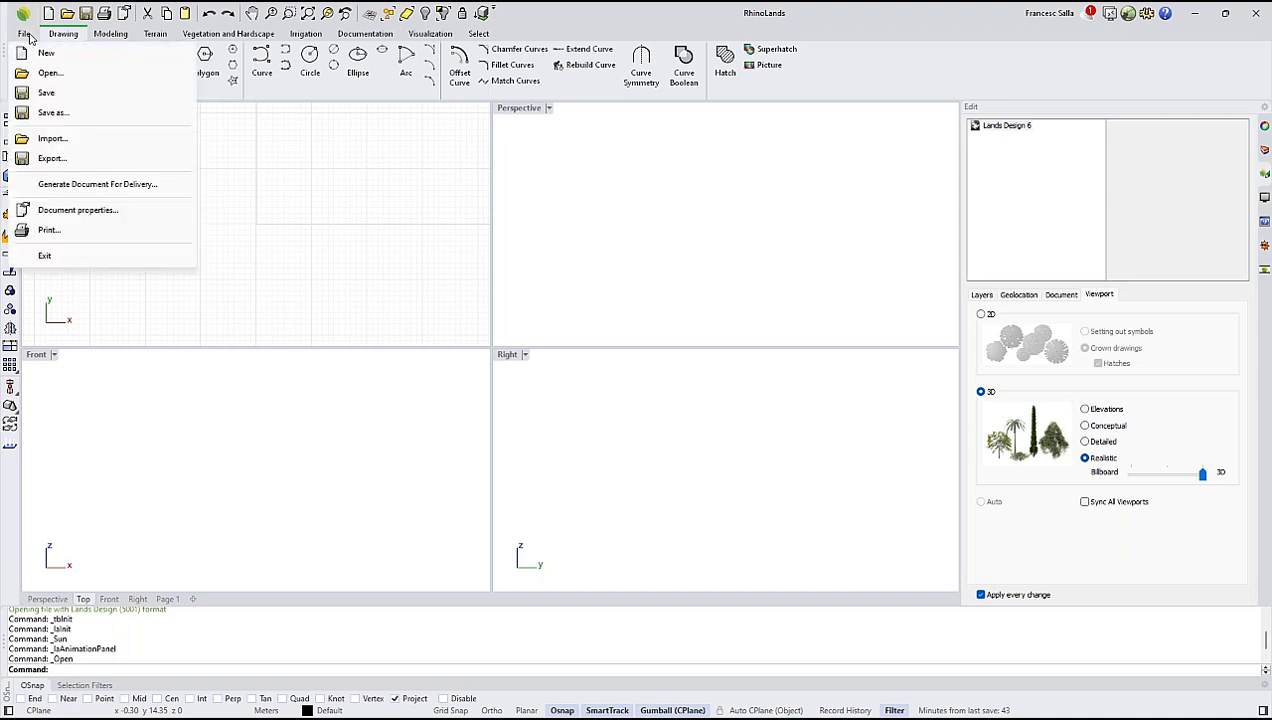
{"action": "left_click", "coordinate": [52, 73]}
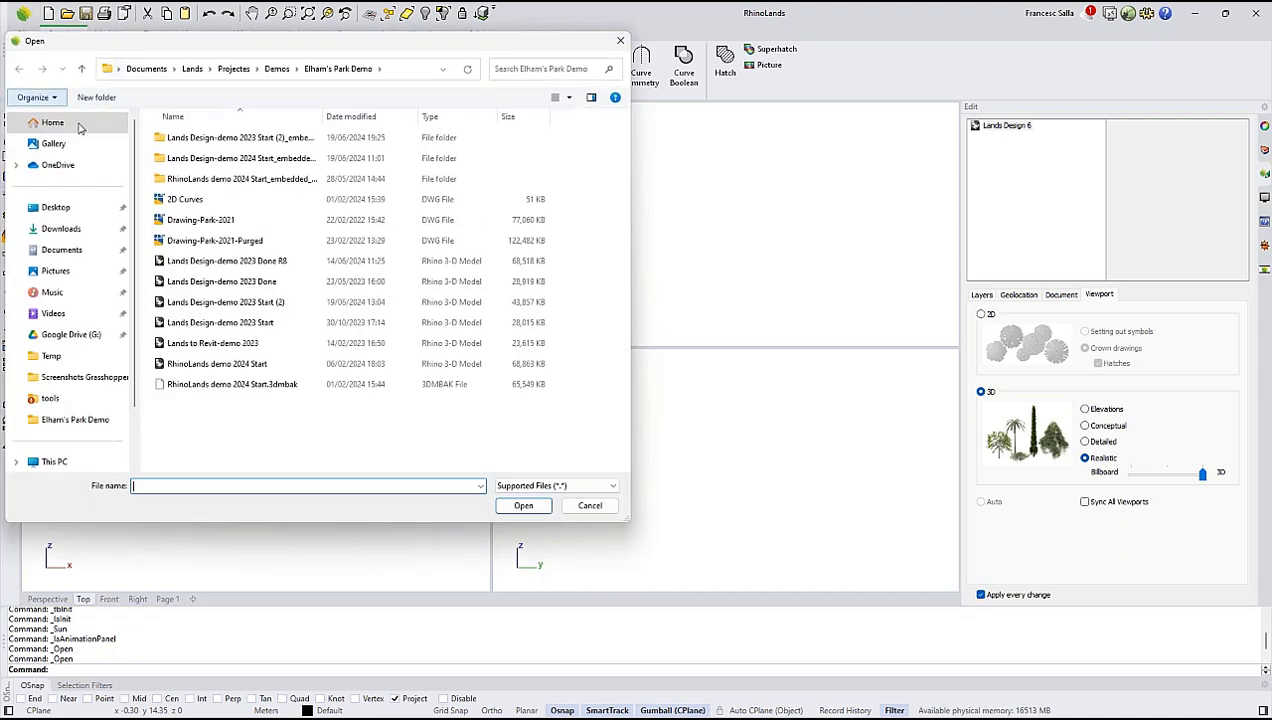
{"action": "left_click", "coordinate": [187, 206]}
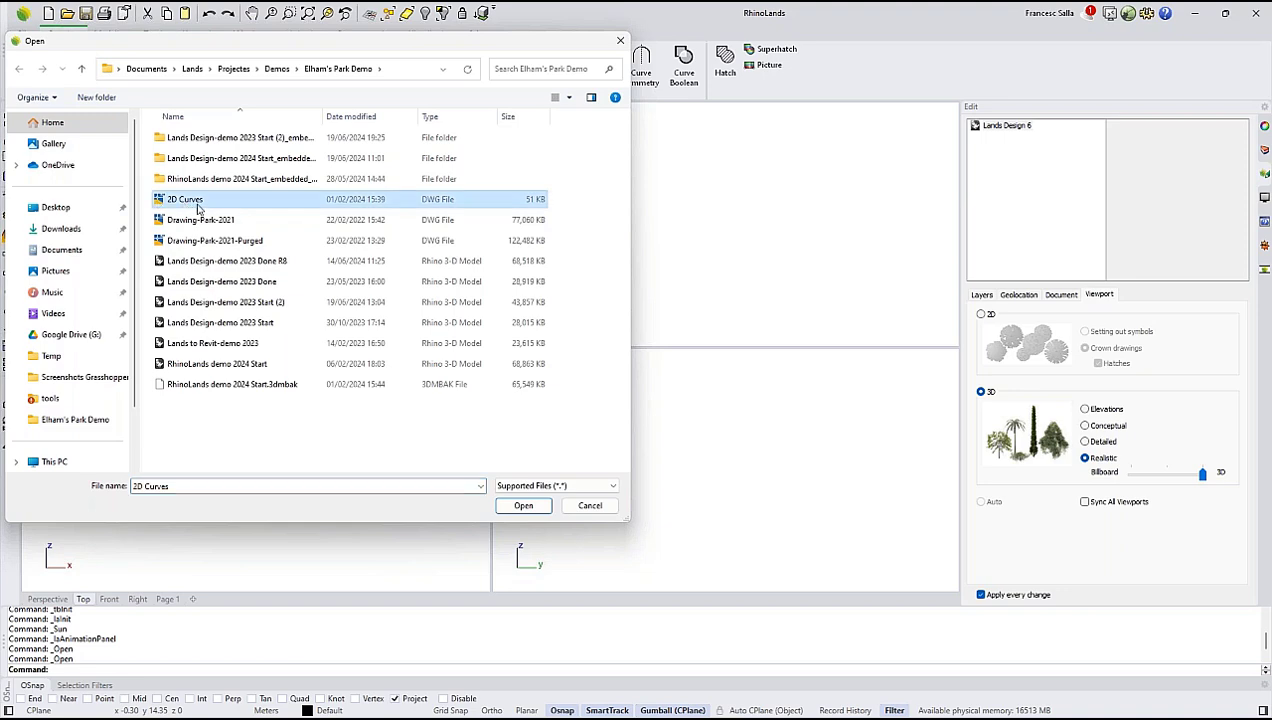
{"action": "left_click", "coordinate": [523, 505]}
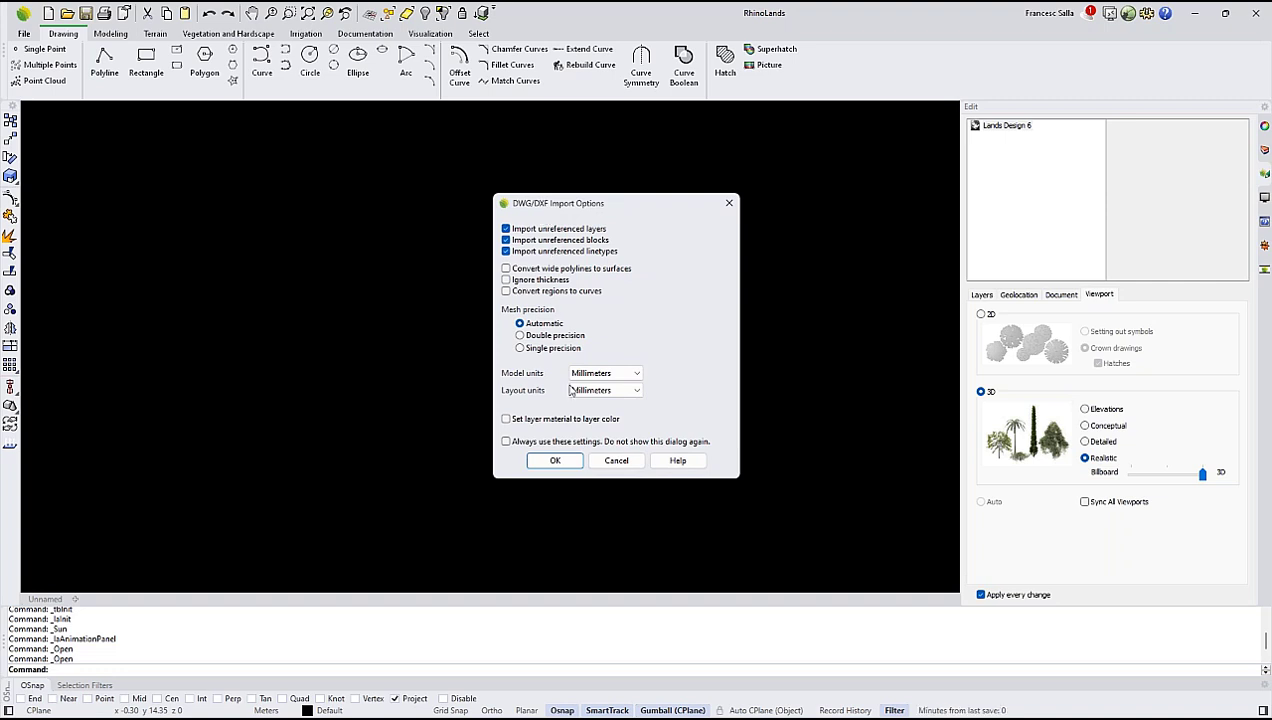
{"action": "left_click", "coordinate": [556, 461]}
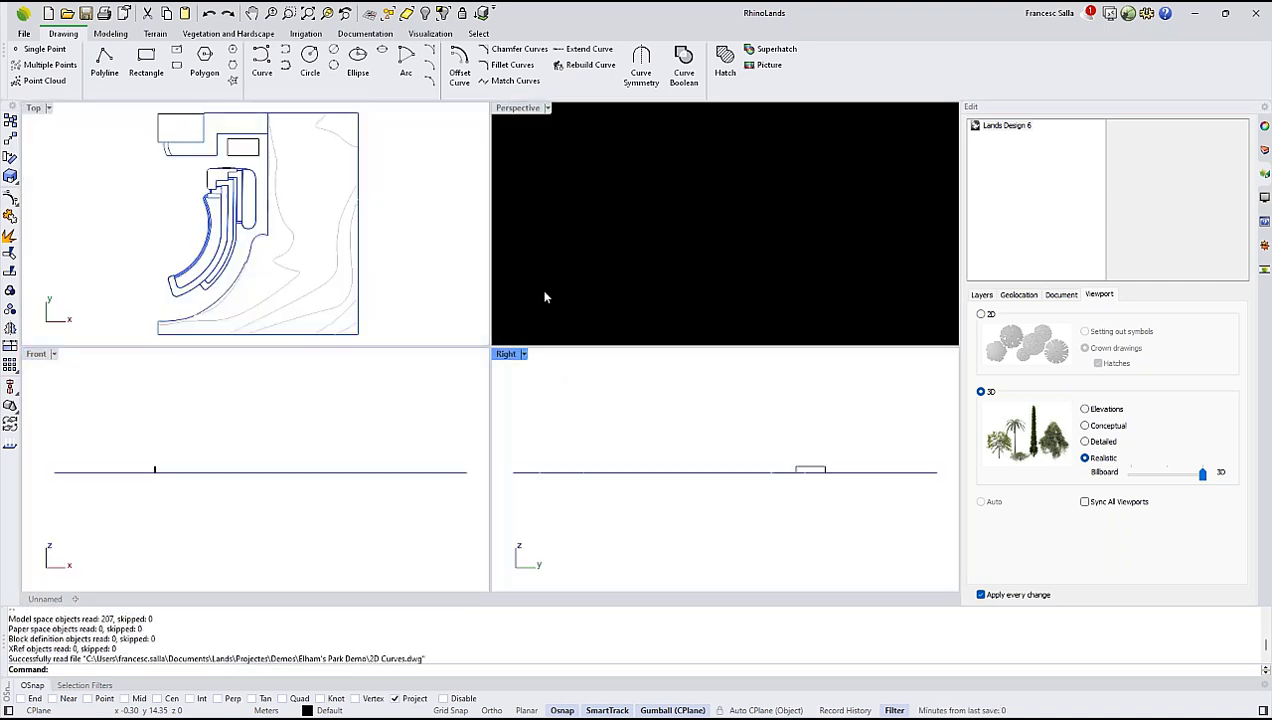
Inspect the imported drawing's layers, toggling the visibility of Topography and Layout off and back on.
{"action": "right_click_drag", "start_coordinate": [616, 261], "coordinate": [645, 246]}
{"action": "scroll", "coordinate": [661, 227], "scroll_direction": "down", "scroll_amount": 3}
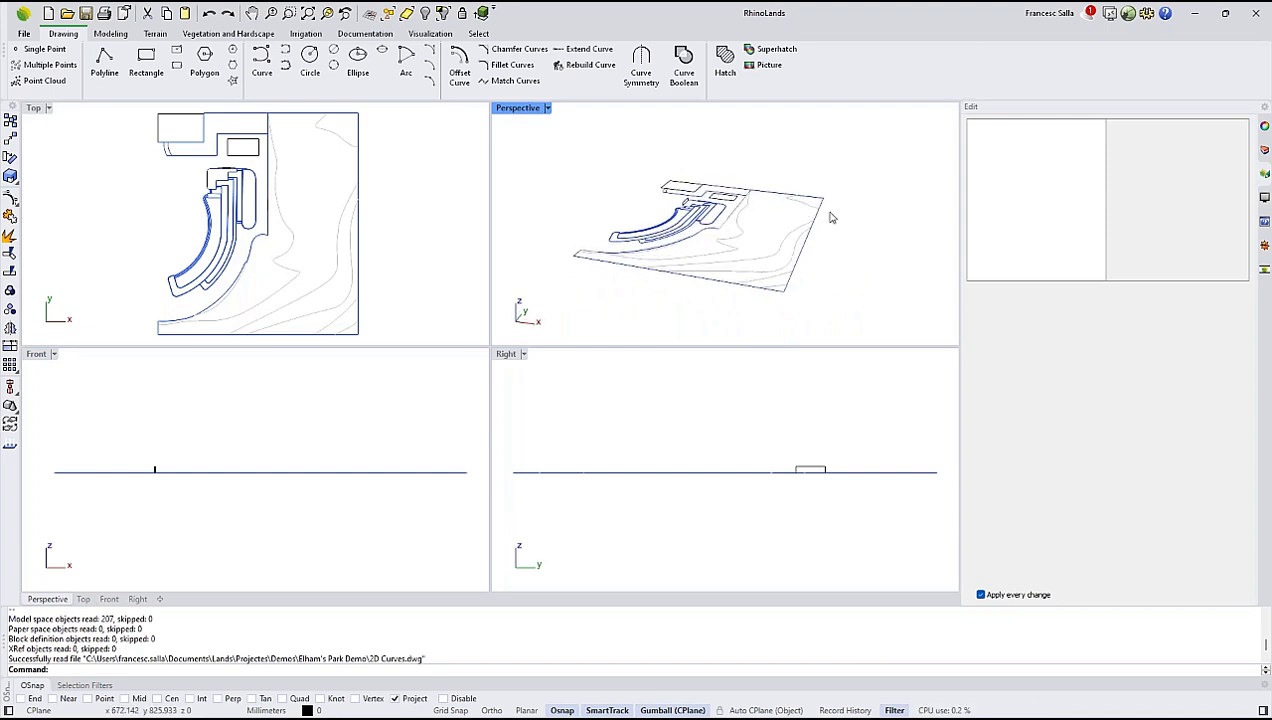
{"action": "left_click", "coordinate": [1262, 149]}
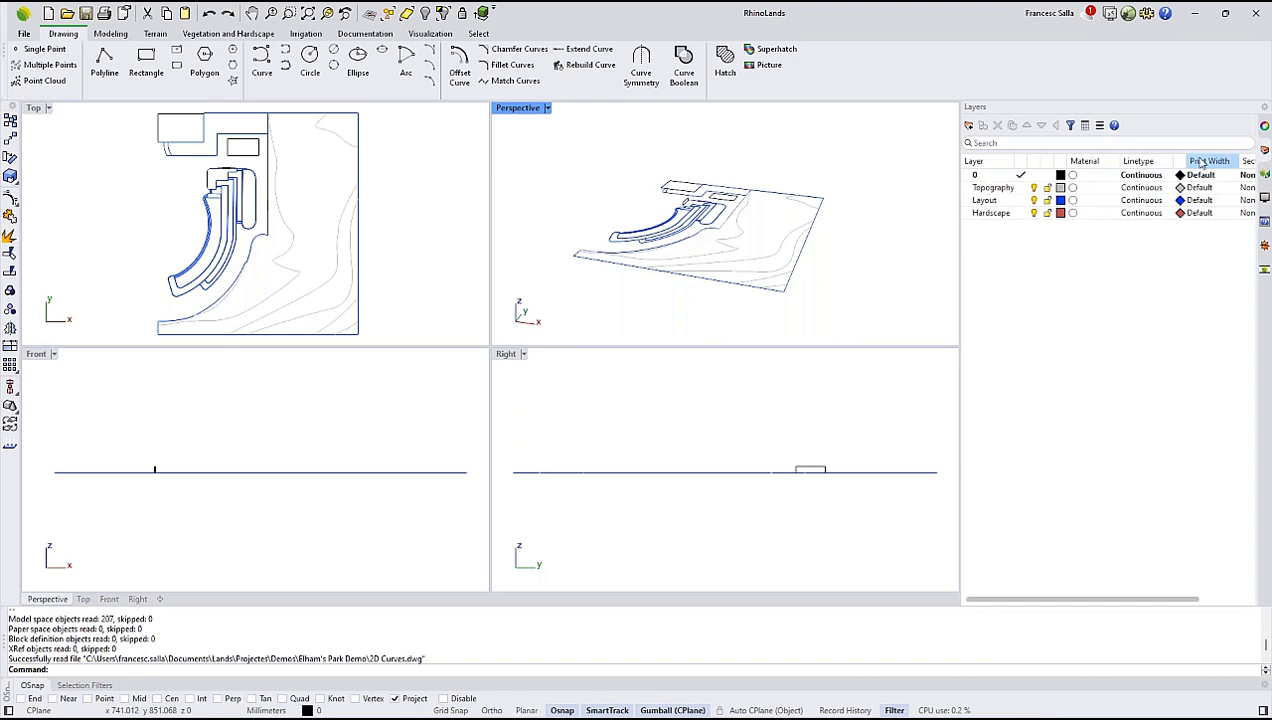
{"action": "left_click", "coordinate": [1045, 189]}
{"action": "left_click", "coordinate": [1035, 189]}
{"action": "left_click", "coordinate": [1035, 189]}
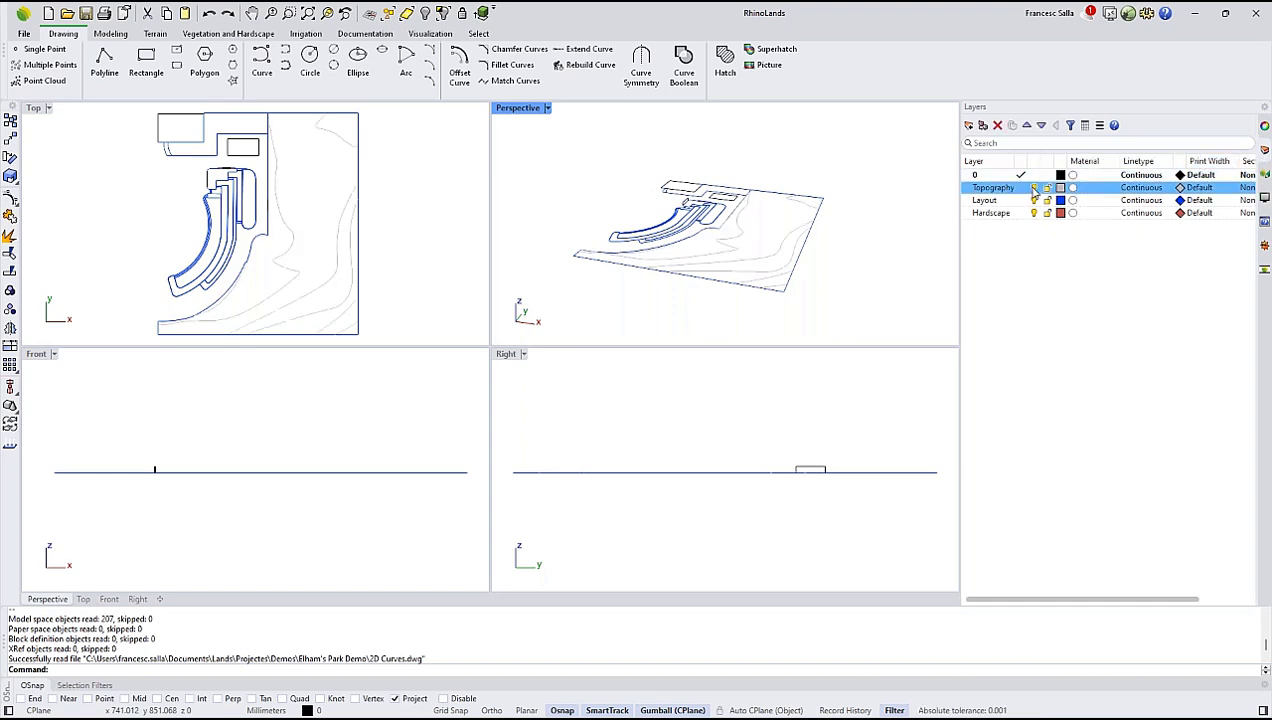
{"action": "left_click", "coordinate": [1036, 201]}
{"action": "left_click", "coordinate": [1035, 201]}
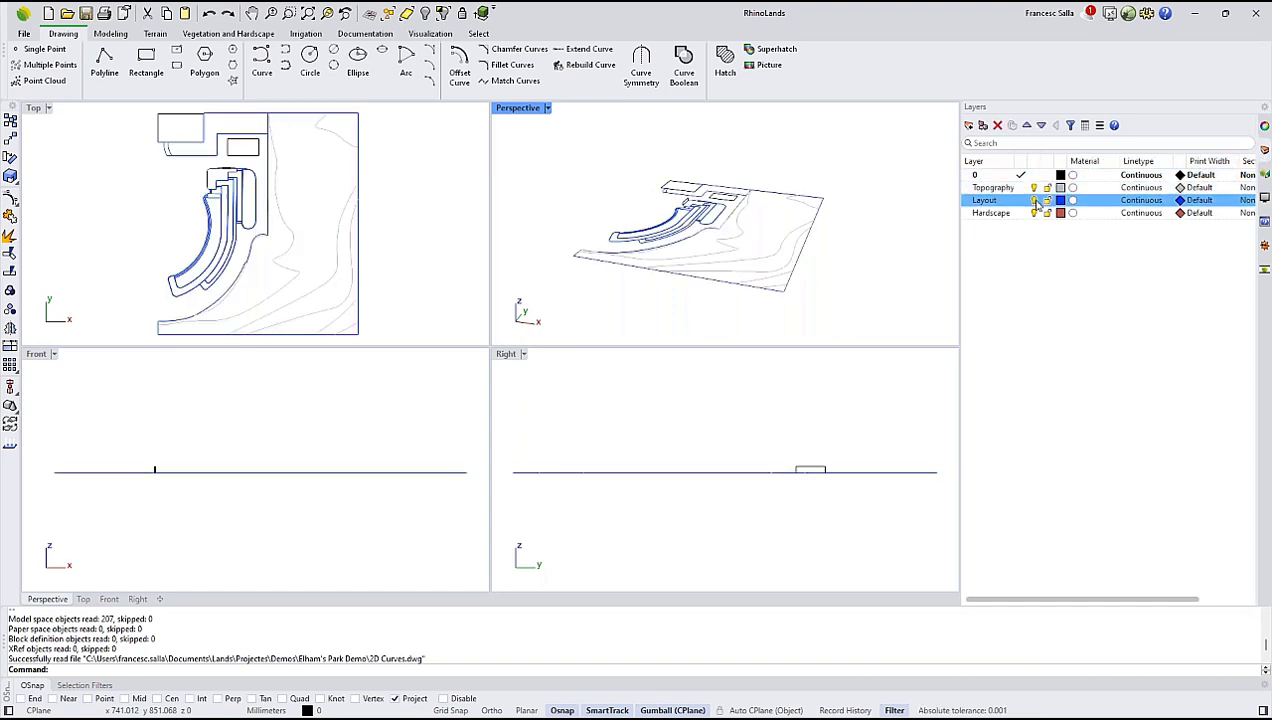
Raise the boundary line along the east side of the site vertically above the rest of the drawing.
{"action": "right_click_drag", "start_coordinate": [878, 232], "coordinate": [785, 188]}
{"action": "left_click", "coordinate": [822, 226]}
{"action": "left_click_drag", "start_coordinate": [788, 207], "coordinate": [787, 165]}
{"action": "right_click_drag", "start_coordinate": [785, 175], "coordinate": [814, 192]}
{"action": "left_click", "coordinate": [746, 162]}
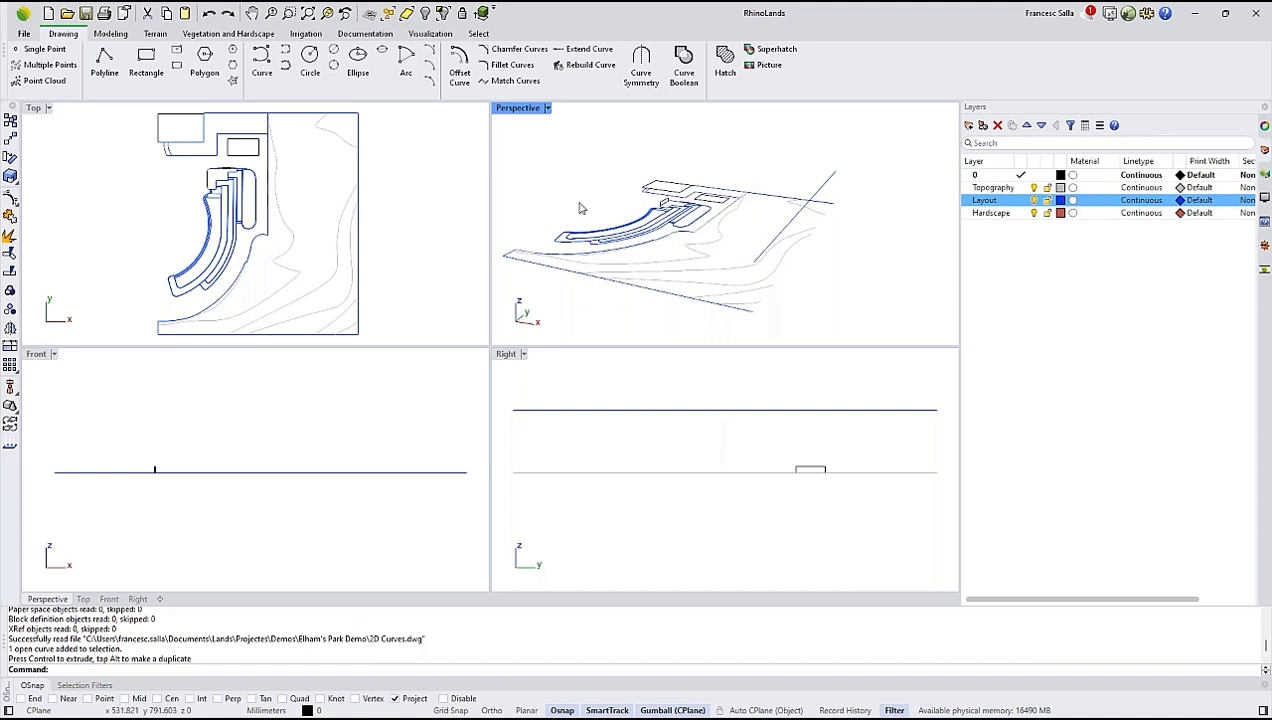
{"action": "right_click_drag", "start_coordinate": [730, 195], "coordinate": [750, 225]}
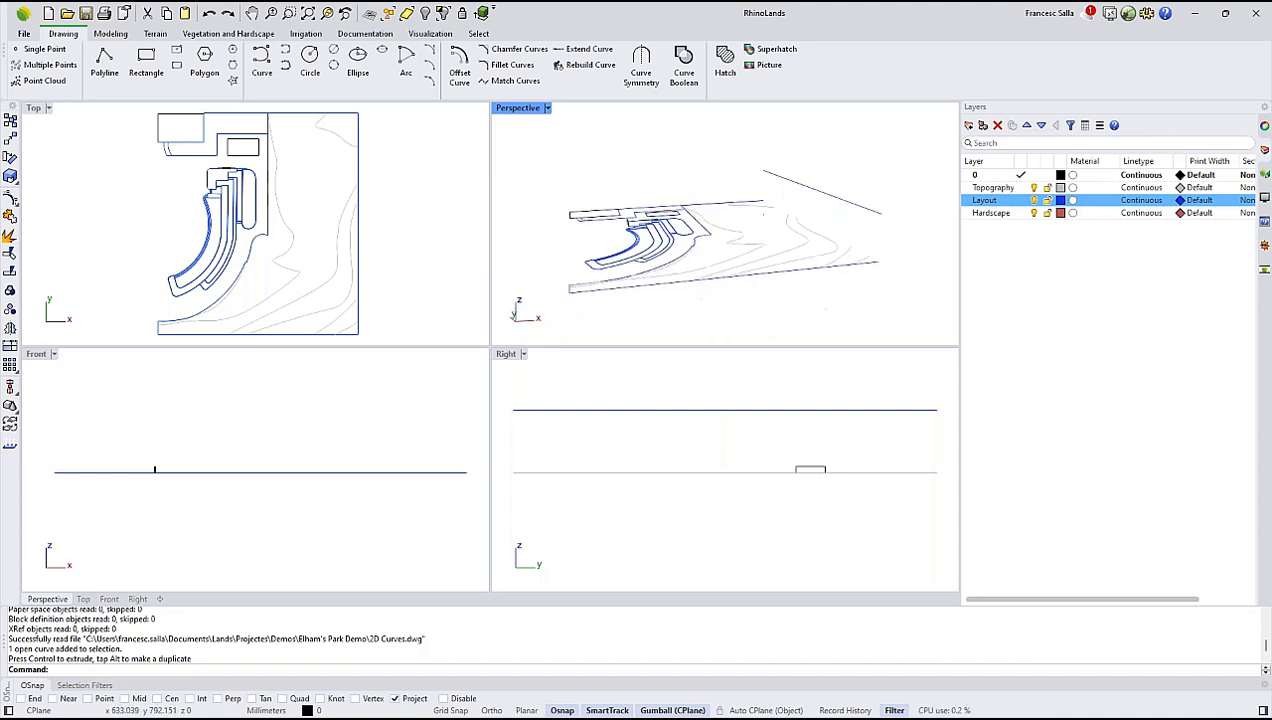
{"action": "right_click_drag", "start_coordinate": [779, 173], "coordinate": [787, 189]}
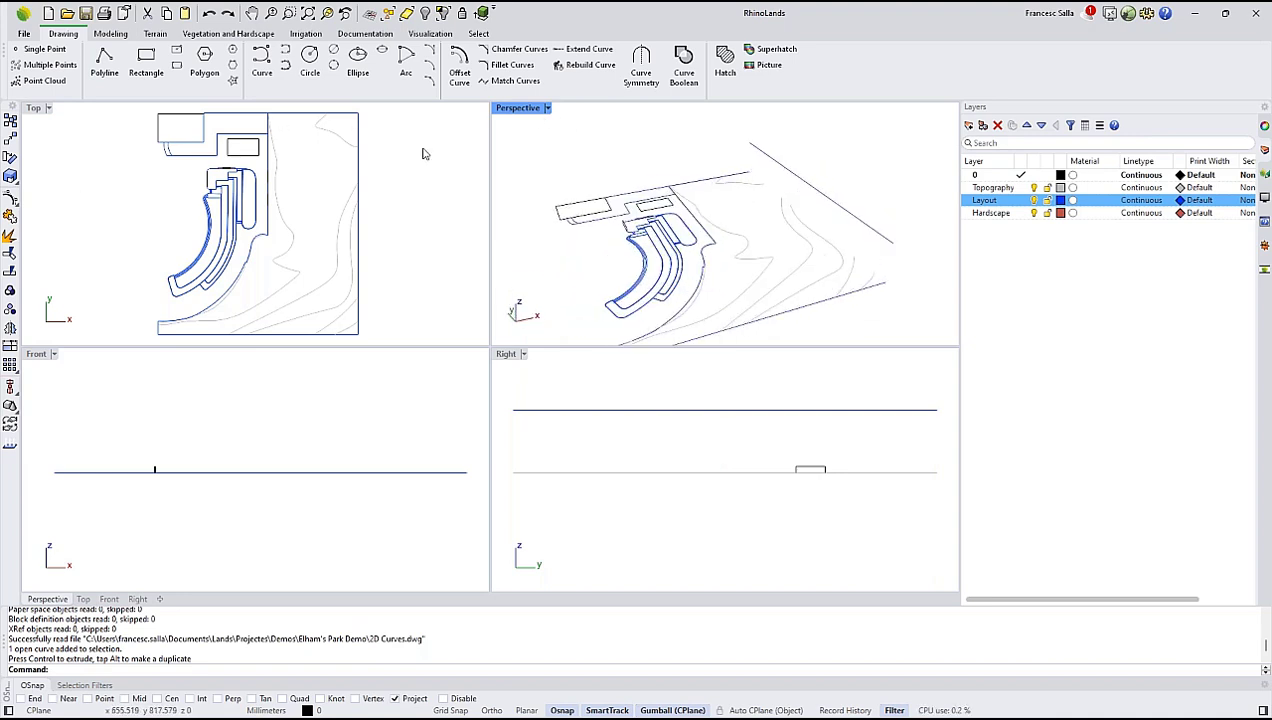
Maximize the Perspective viewport and examine the imported site curves in 3D.
{"action": "double_click", "coordinate": [517, 110]}
{"action": "right_click_drag", "start_coordinate": [402, 170], "coordinate": [404, 251]}
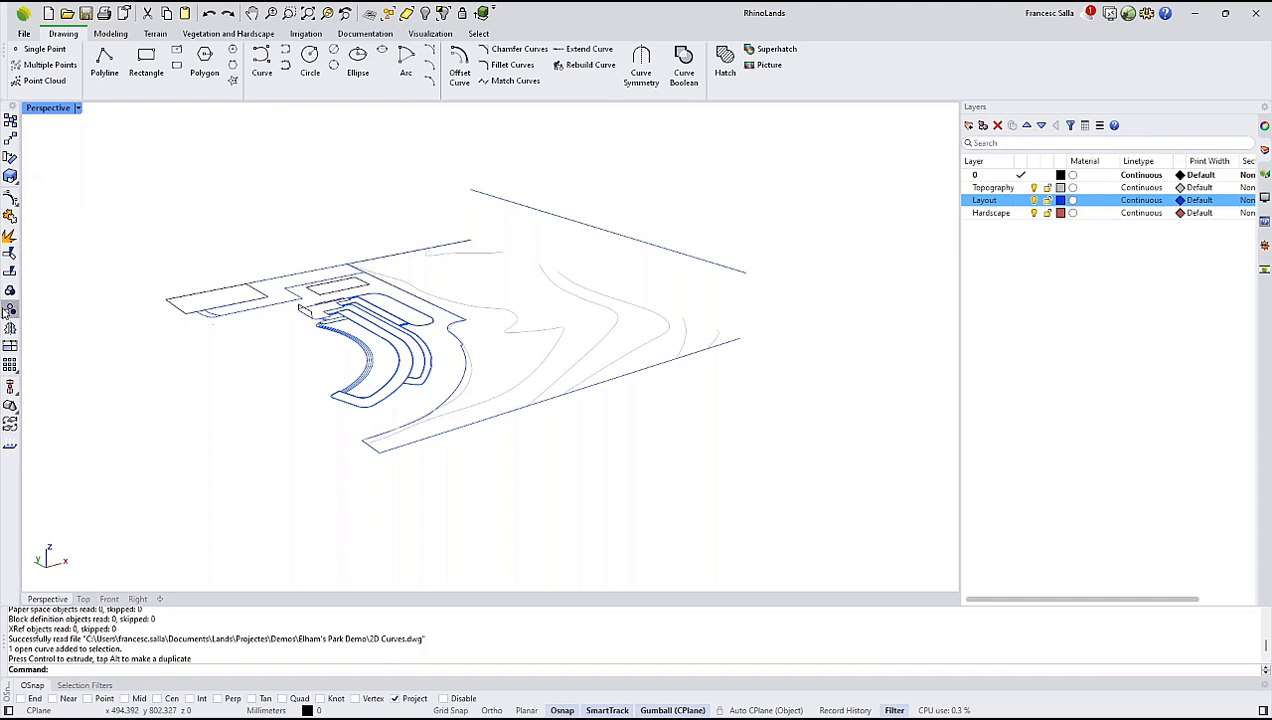
{"action": "right_click_drag", "start_coordinate": [474, 290], "coordinate": [477, 320]}
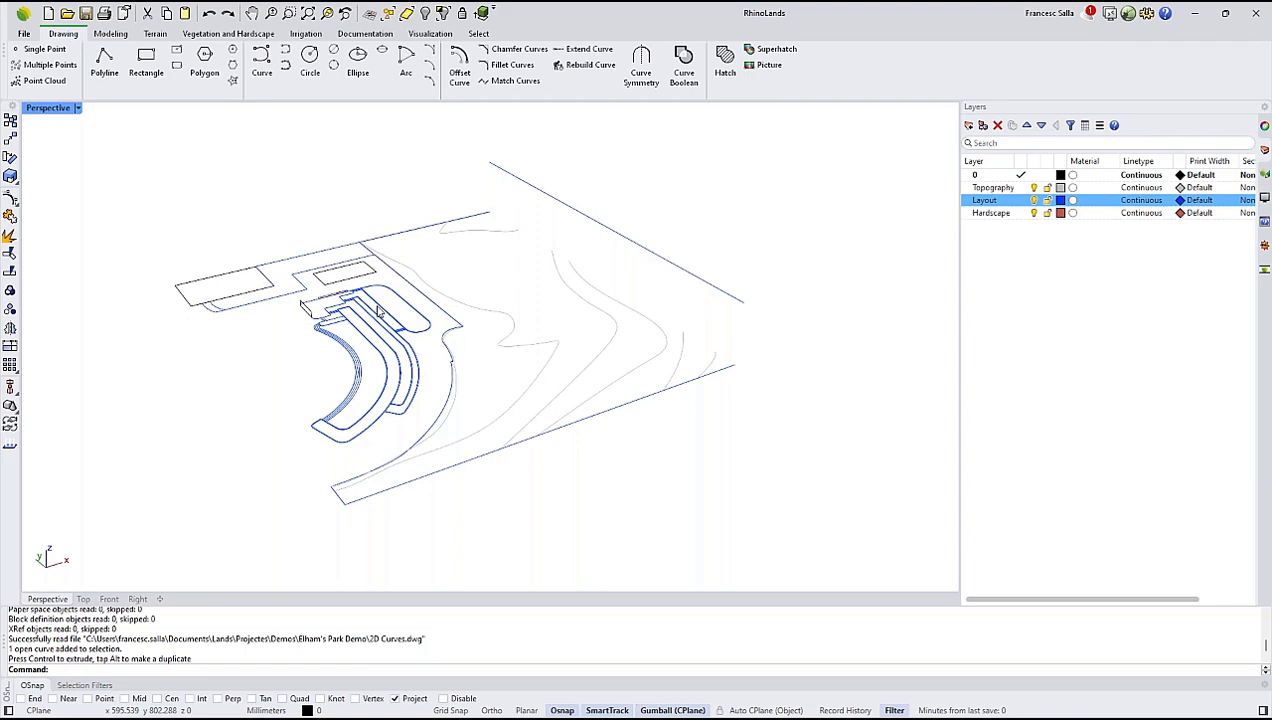
Switch to the open Lands Design-demo 2023 Start (2) project and examine its planted park model.
{"action": "key", "text": "super+Tab"}
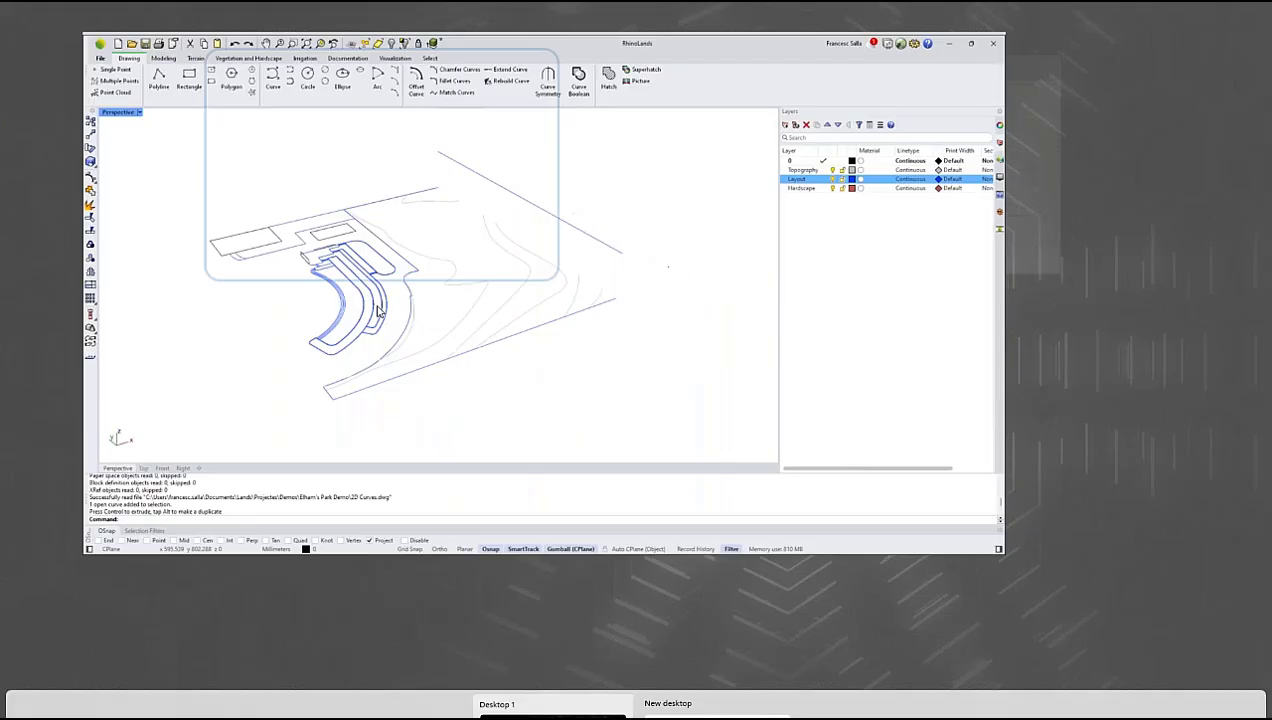
{"action": "left_click", "coordinate": [775, 172]}
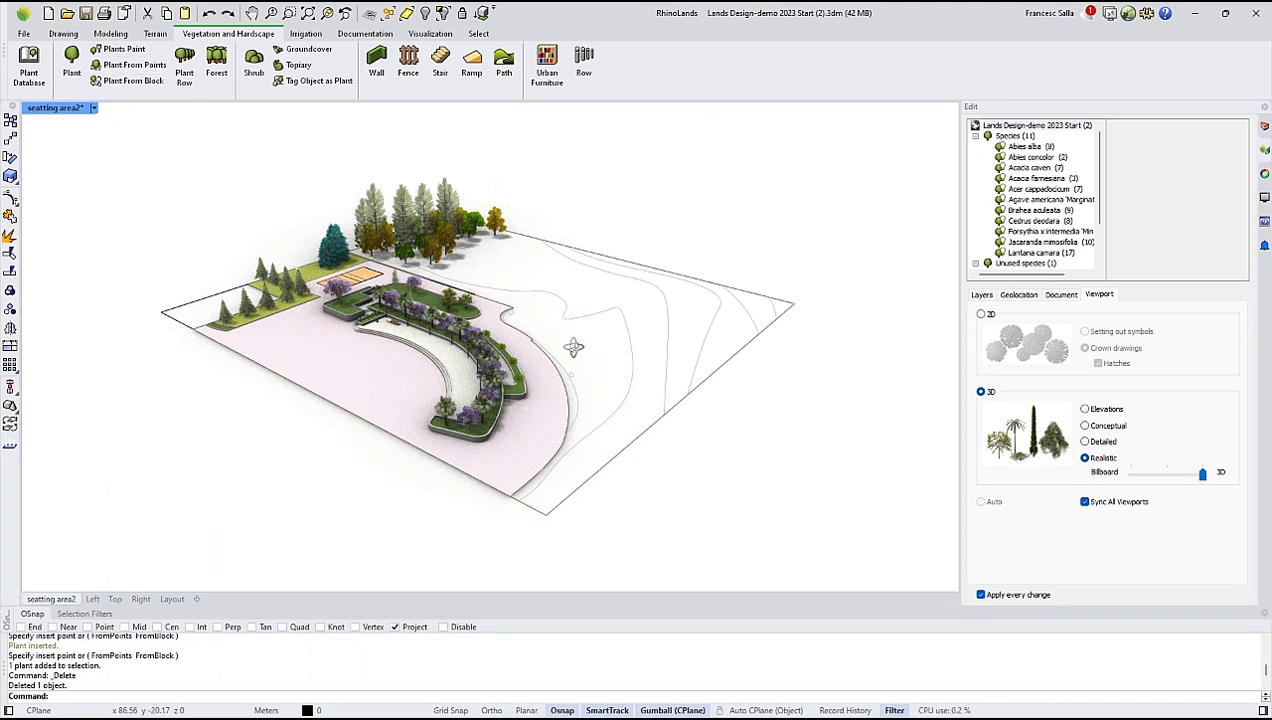
{"action": "right_click_drag", "start_coordinate": [573, 346], "coordinate": [204, 496]}
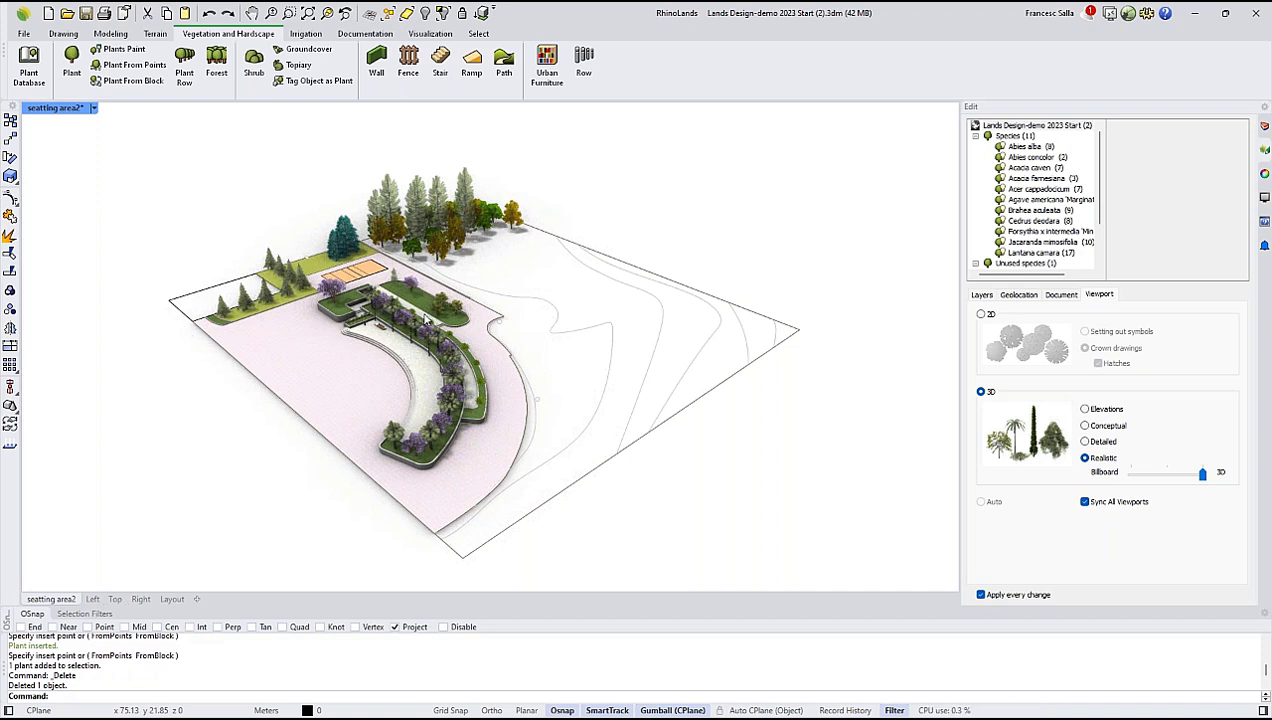
{"action": "right_click_drag", "start_coordinate": [430, 303], "coordinate": [449, 276]}
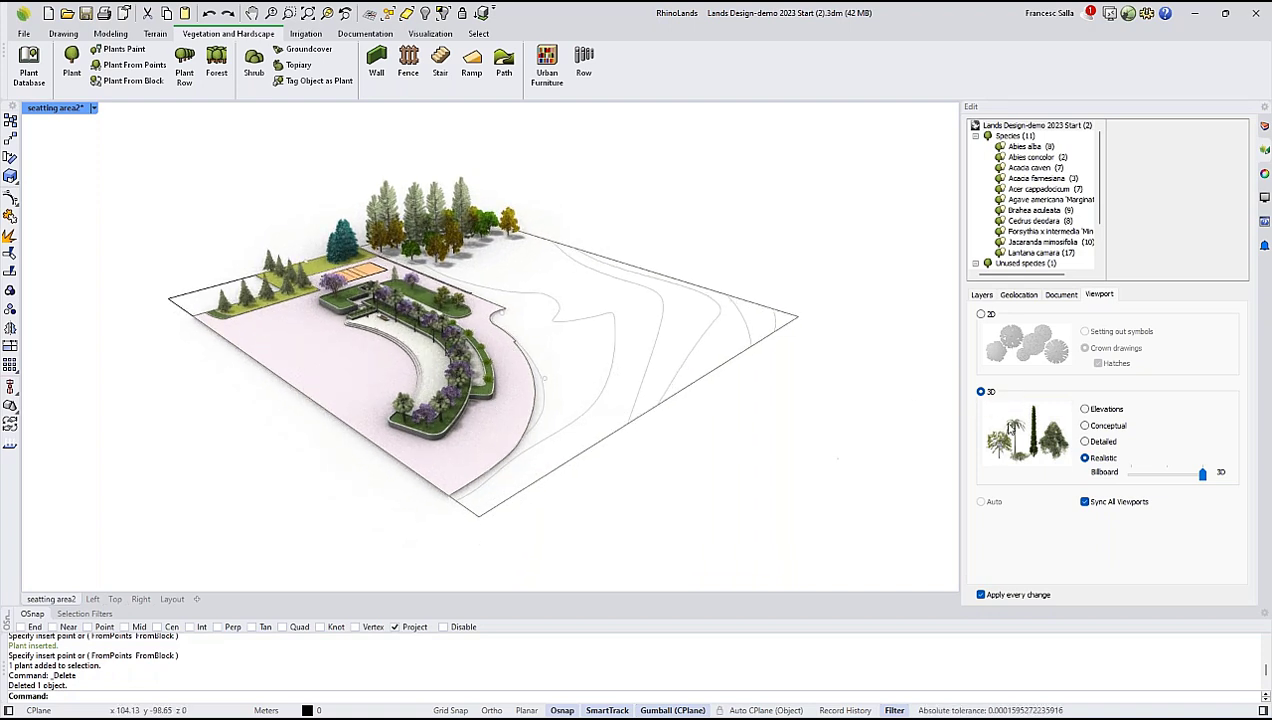
Compare the plants in the Elevations, Conceptual and Detailed 3D display modes, then return them to Realistic.
{"action": "left_click", "coordinate": [1085, 410]}
{"action": "left_click", "coordinate": [1085, 410]}
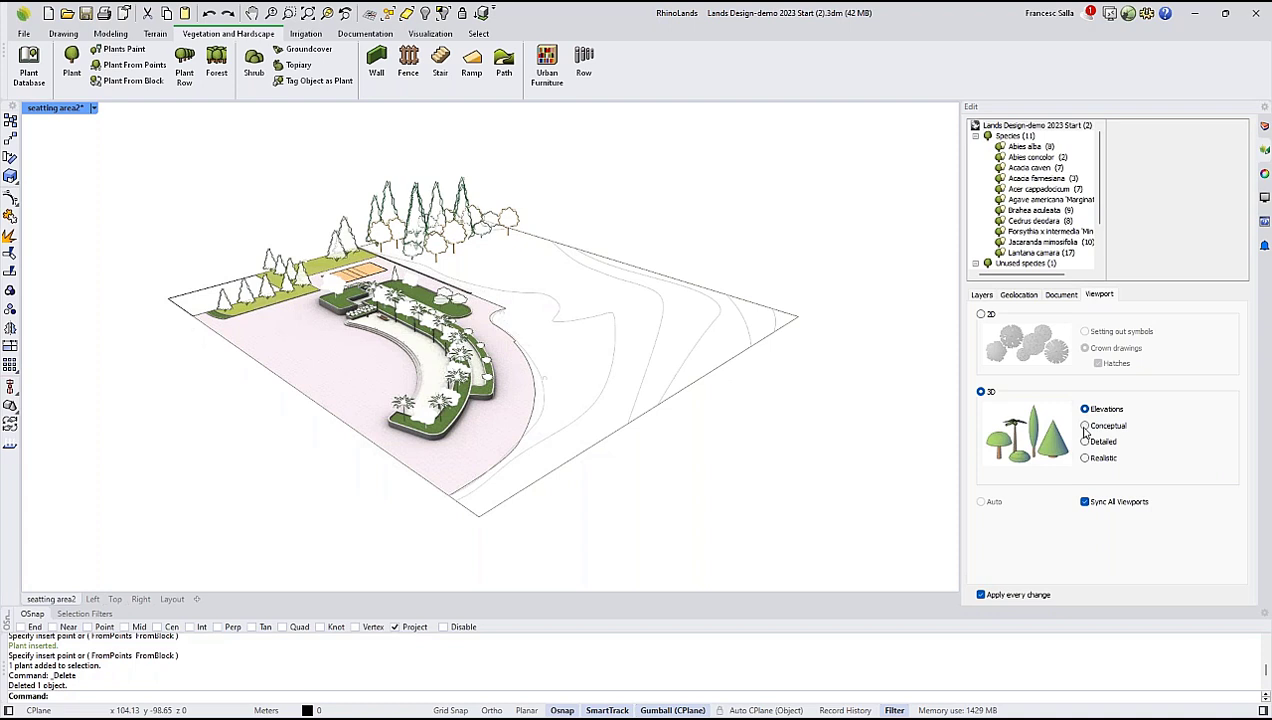
{"action": "left_click", "coordinate": [1086, 427]}
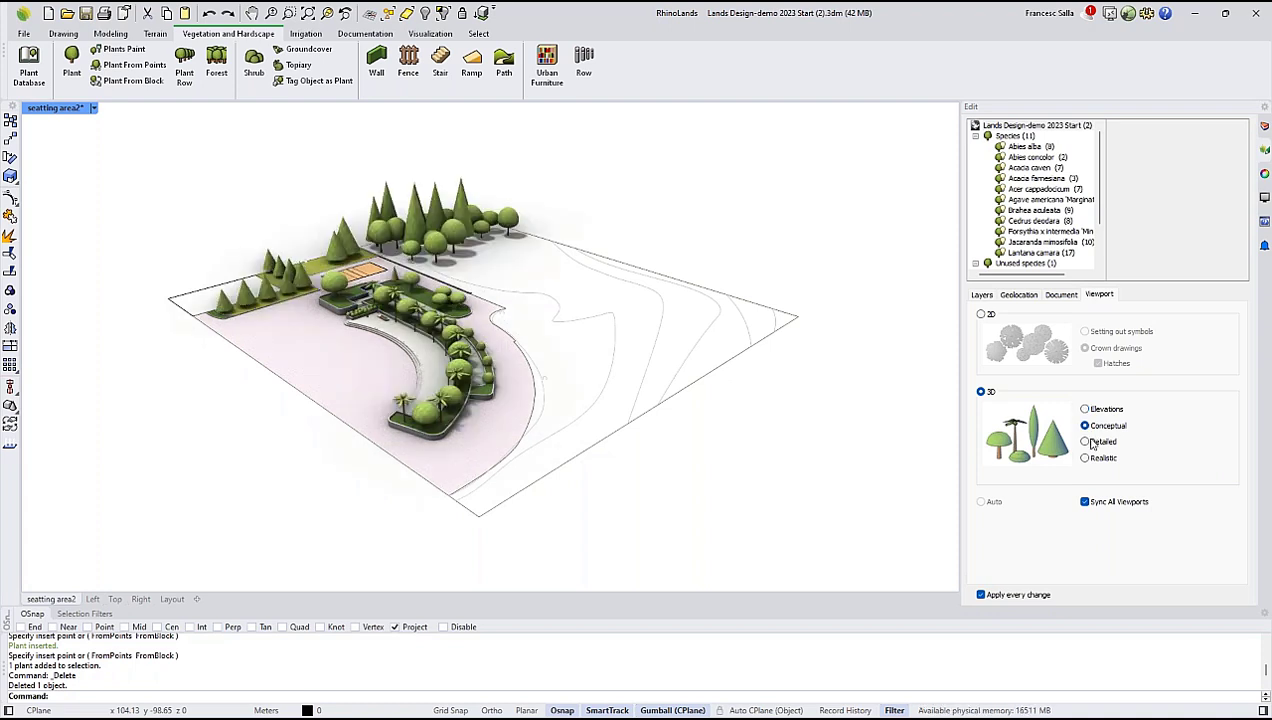
{"action": "left_click", "coordinate": [1086, 442]}
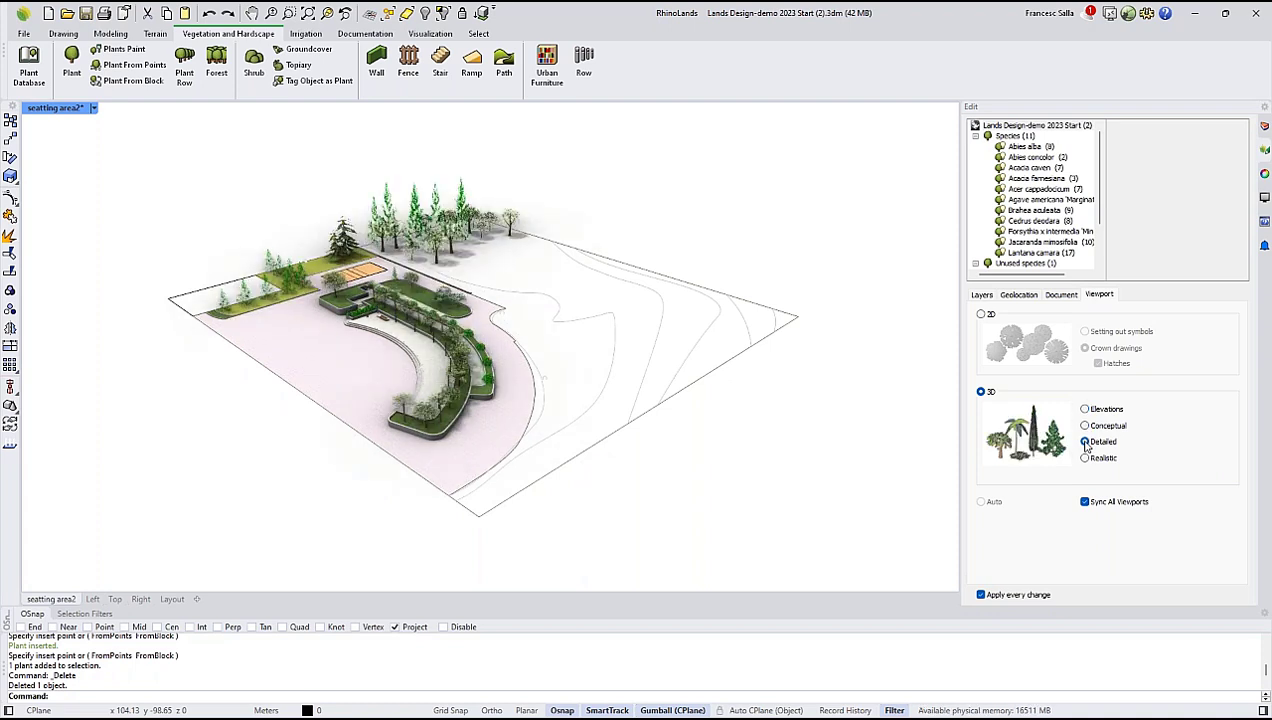
{"action": "left_click", "coordinate": [1085, 458]}
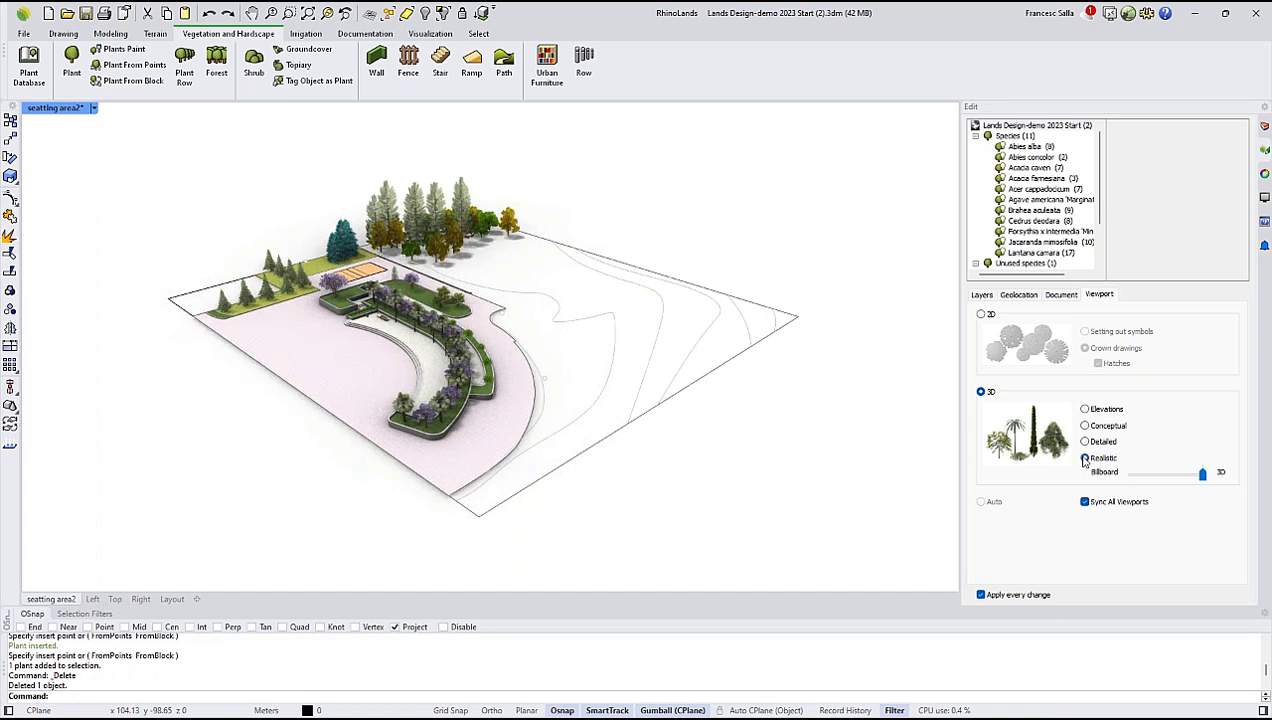
Restore the four-viewport layout and preview the plants in 2D across all synced viewports, returning them to 3D.
{"action": "double_click", "coordinate": [67, 111]}
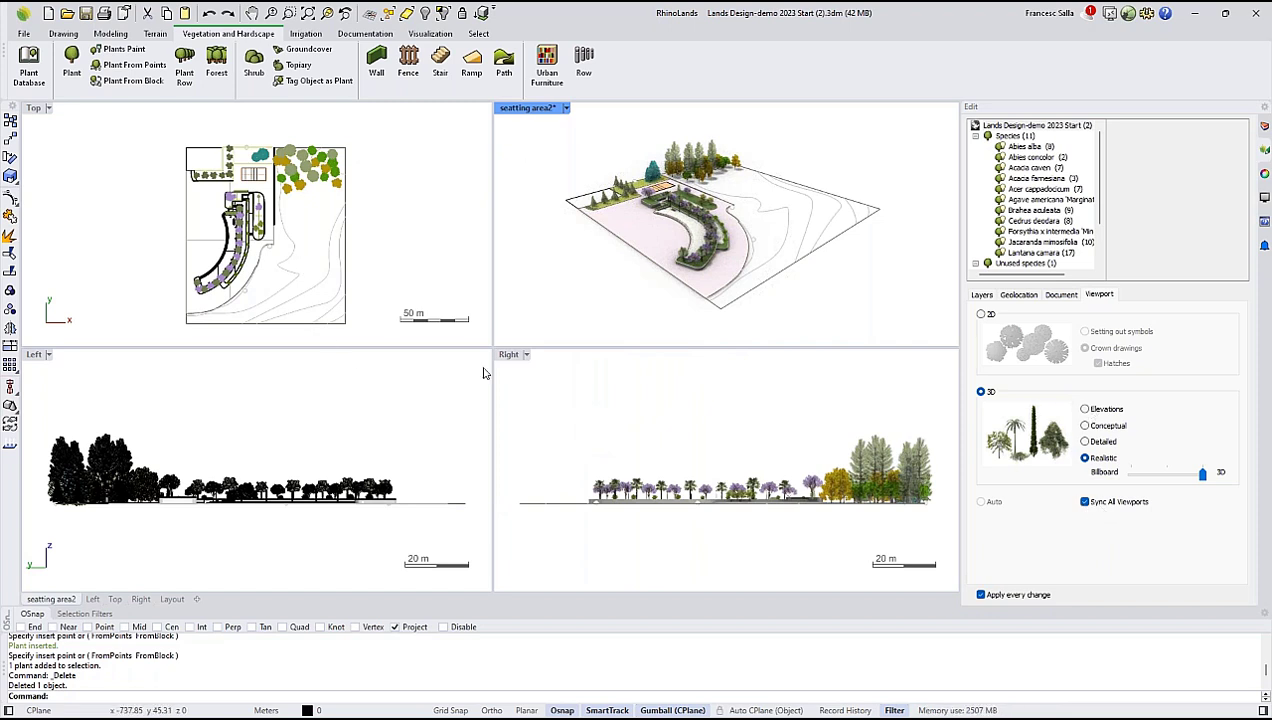
{"action": "left_click", "coordinate": [980, 314]}
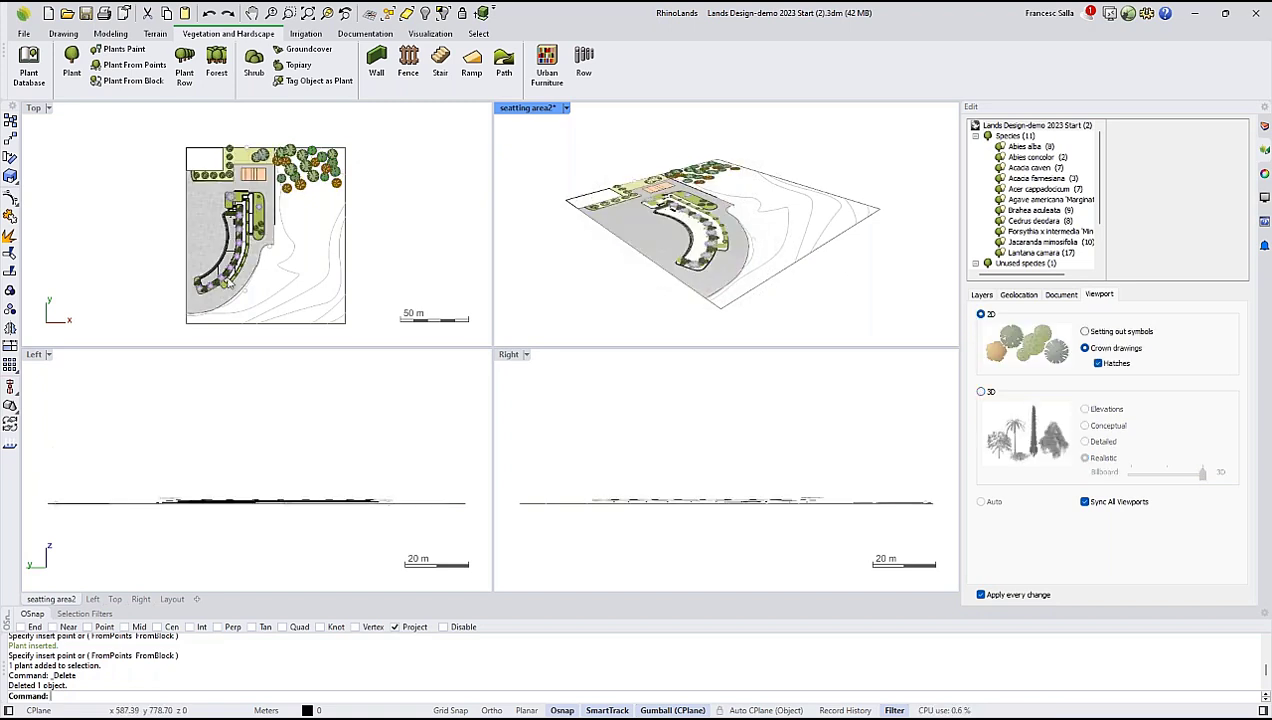
{"action": "left_click", "coordinate": [982, 393]}
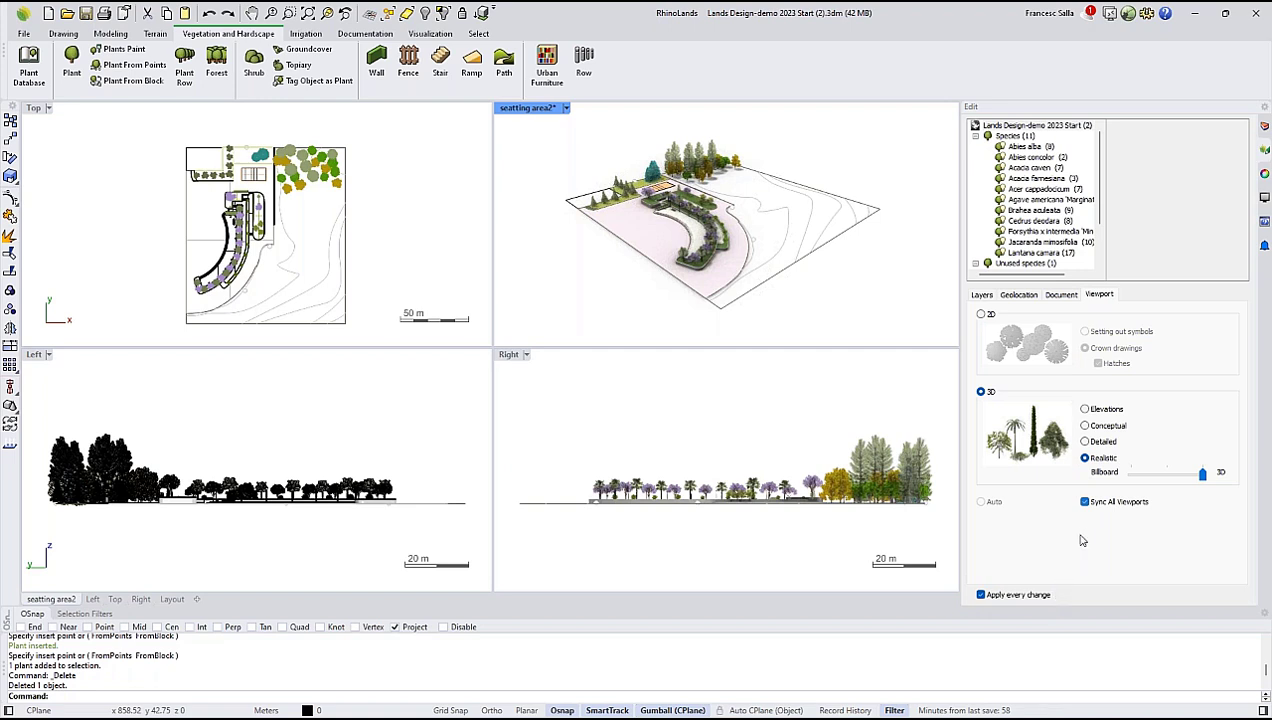
Unsync the viewports' plant display and set the Left viewport to Elevations and the Top viewport to 2D.
{"action": "left_click", "coordinate": [1084, 502]}
{"action": "left_click", "coordinate": [390, 401]}
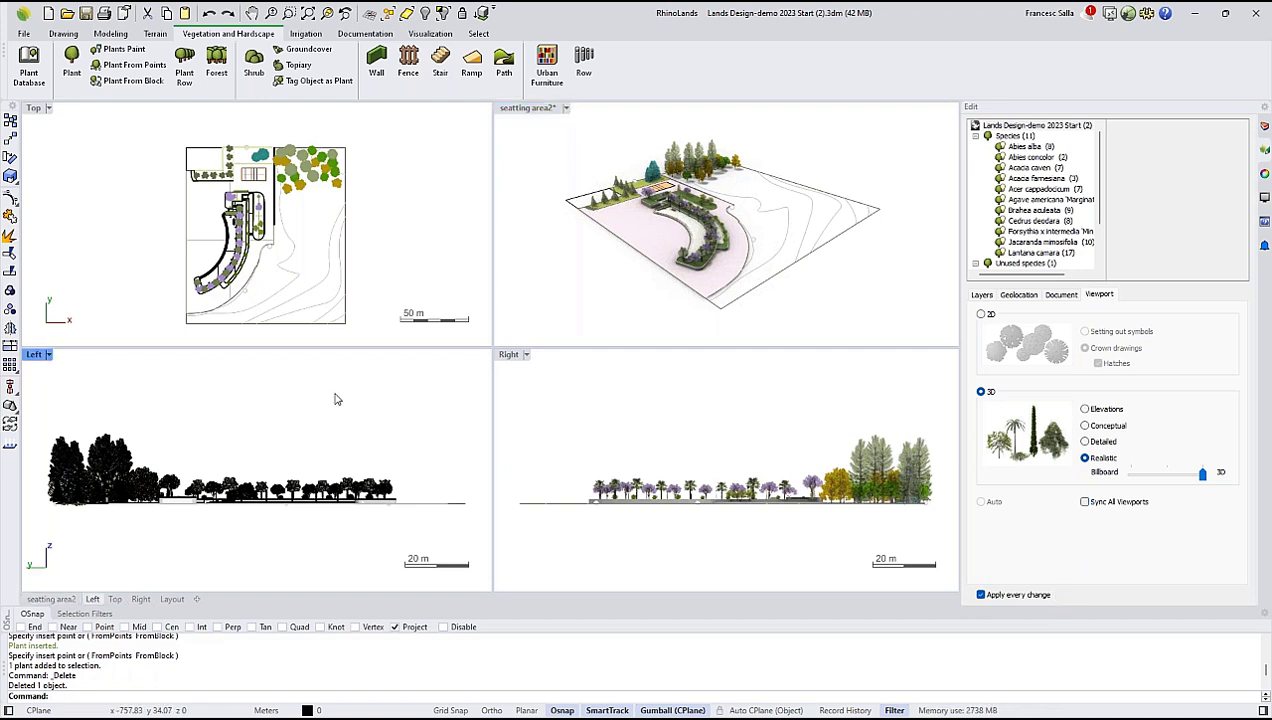
{"action": "left_click", "coordinate": [1085, 409]}
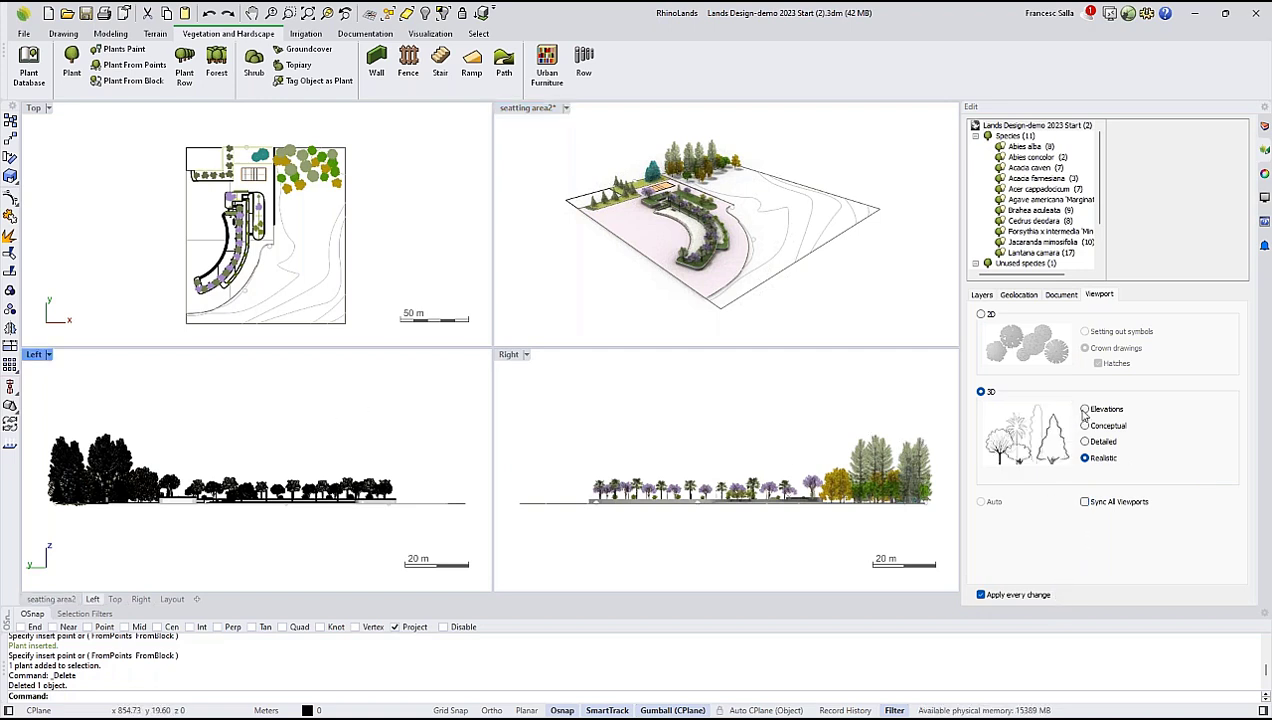
{"action": "left_click", "coordinate": [183, 196]}
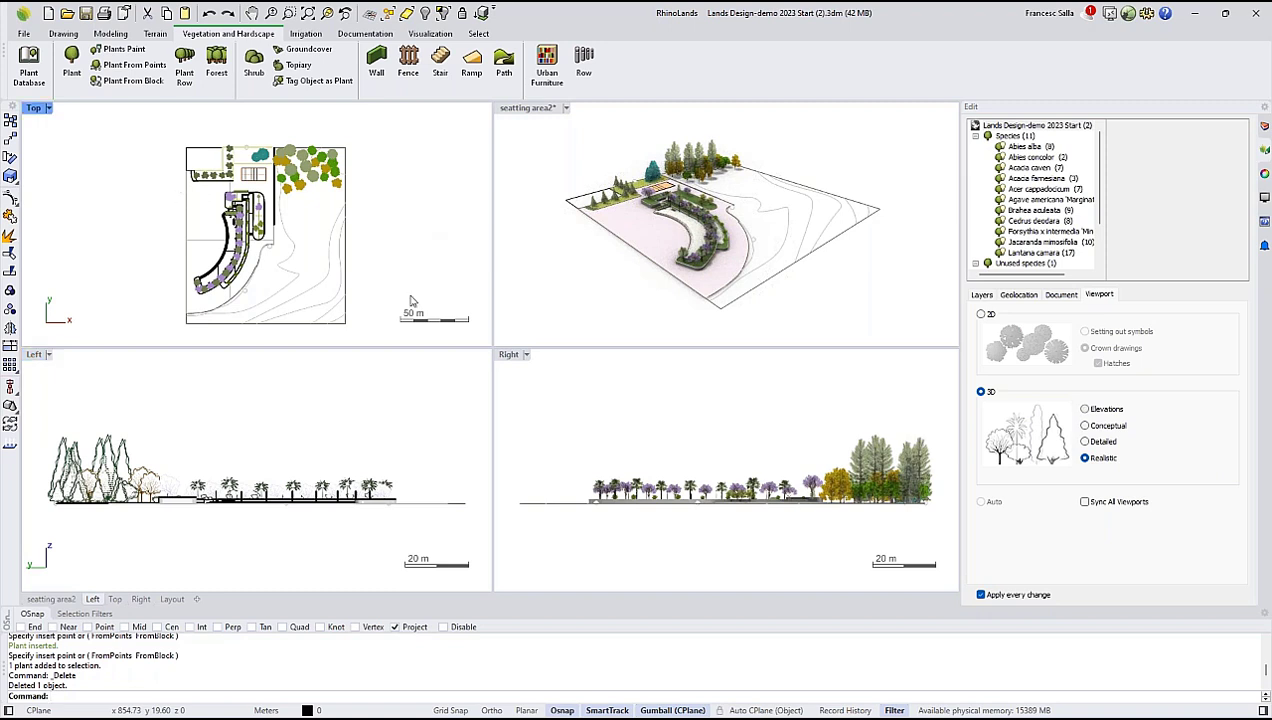
{"action": "left_click", "coordinate": [981, 315]}
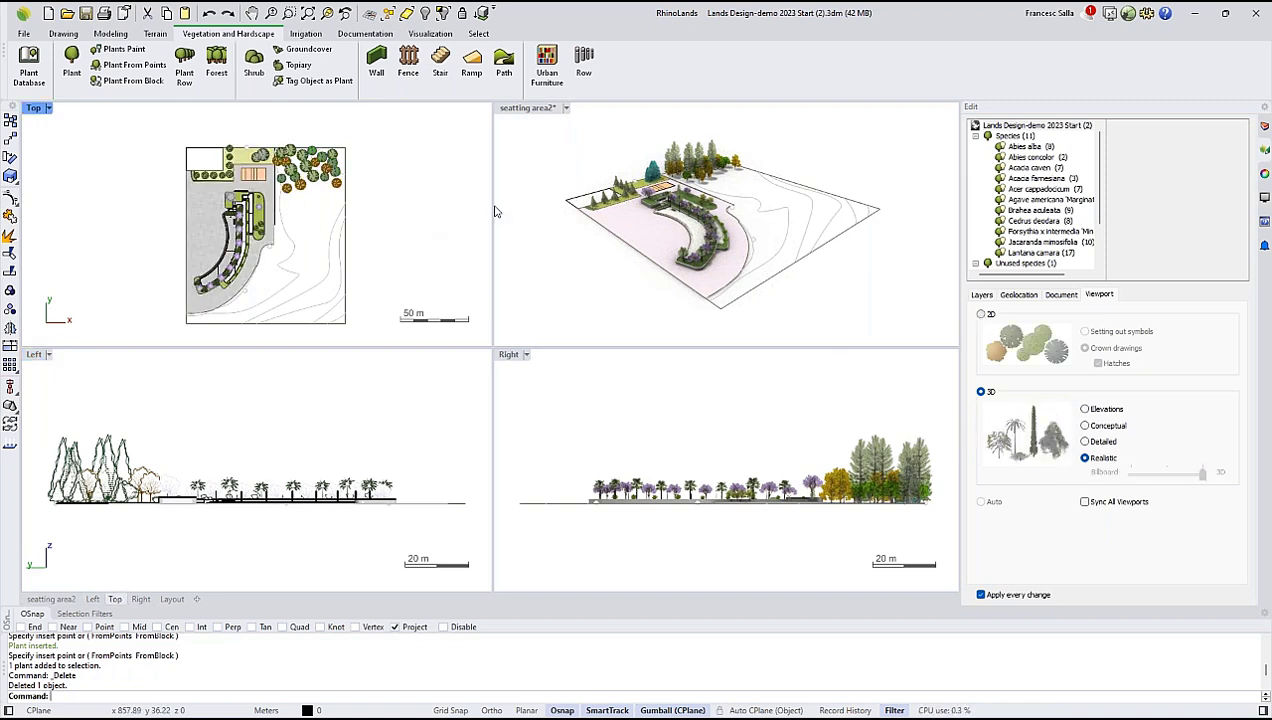
Maximize the seatting area2 viewport and examine the realistic palms and jacarandas in the curved planter up close.
{"action": "left_click", "coordinate": [551, 173]}
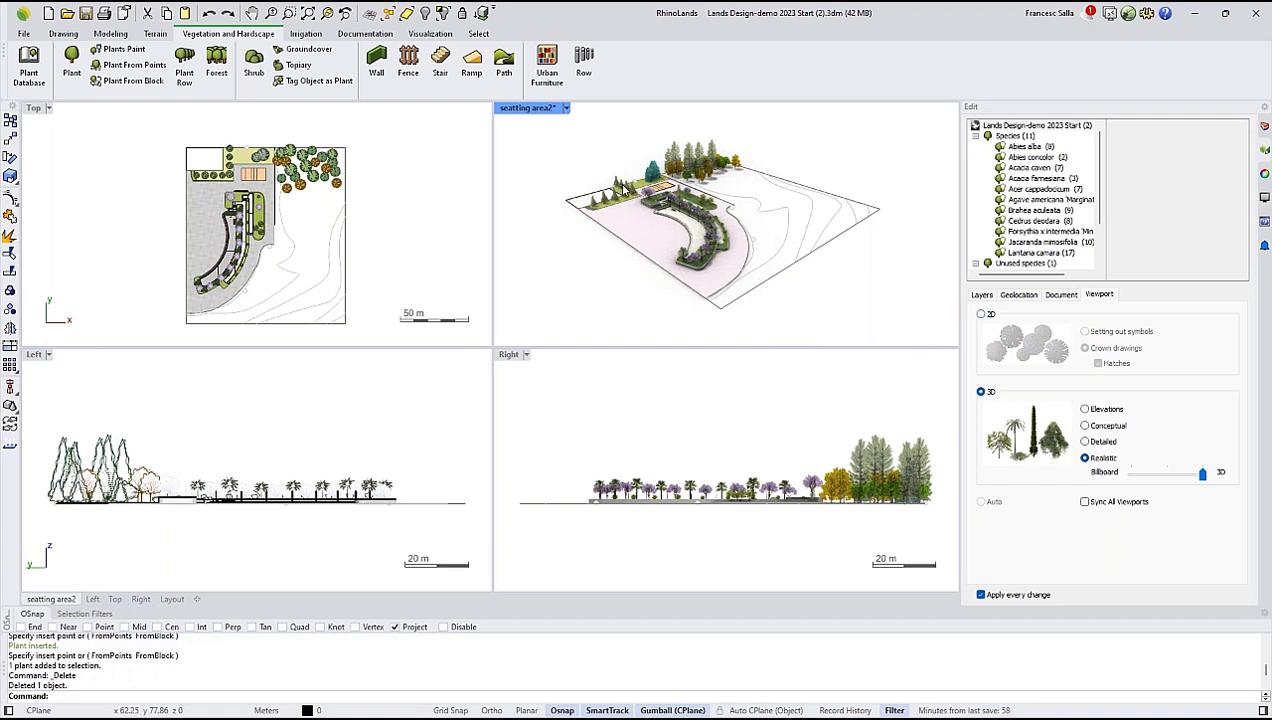
{"action": "double_click", "coordinate": [524, 108]}
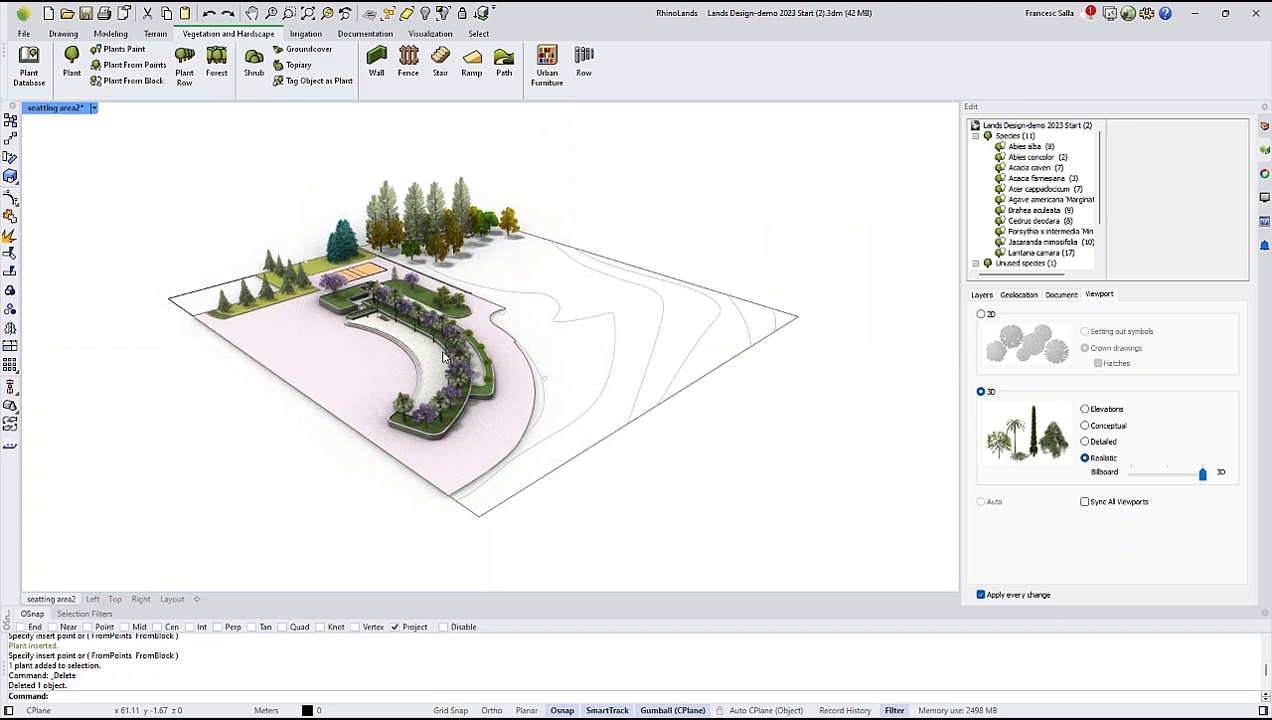
{"action": "scroll", "coordinate": [443, 358], "scroll_direction": "up", "scroll_amount": 3}
{"action": "scroll", "coordinate": [460, 360], "scroll_direction": "up", "scroll_amount": 5}
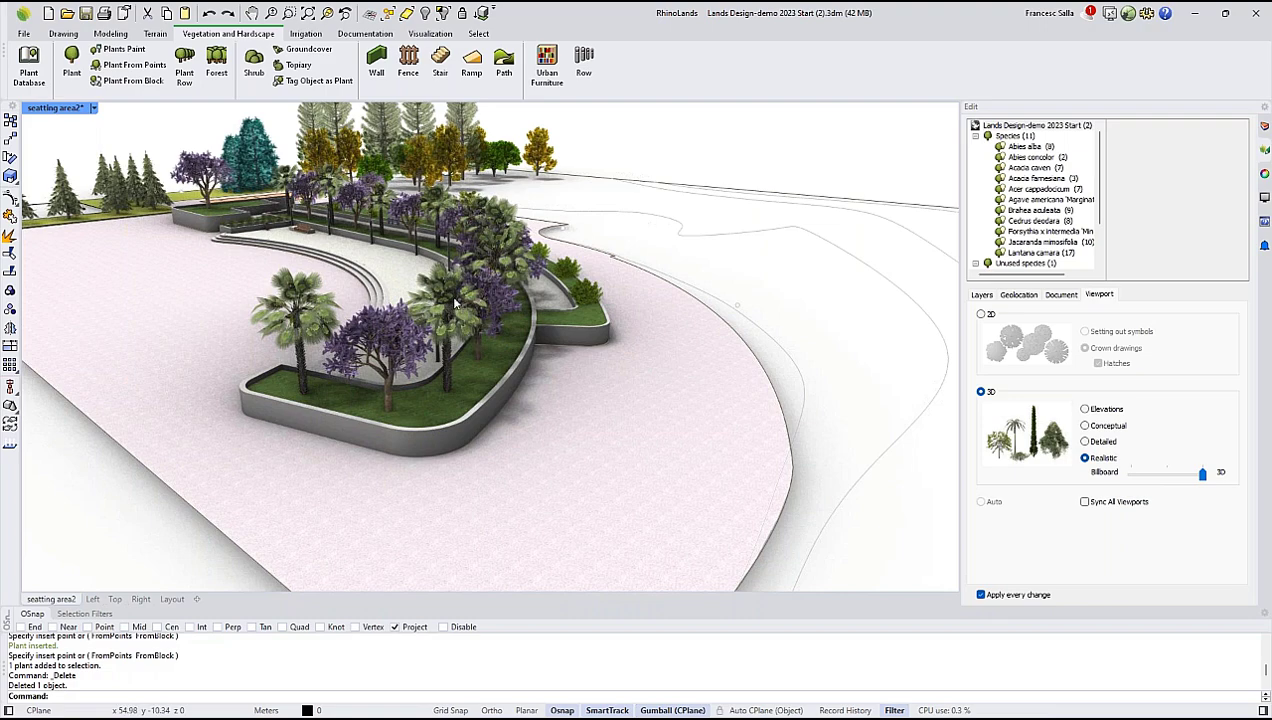
{"action": "scroll", "coordinate": [455, 303], "scroll_direction": "up", "scroll_amount": 4}
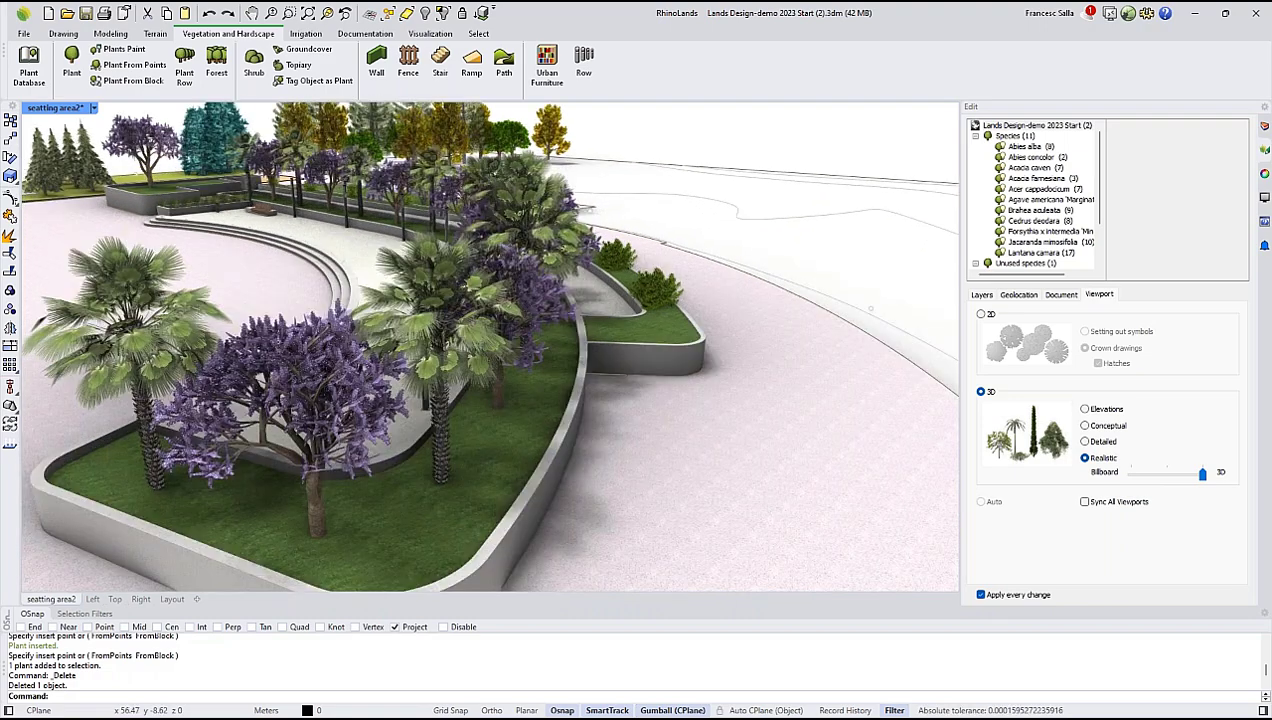
{"action": "scroll", "coordinate": [457, 300], "scroll_direction": "down", "scroll_amount": 6}
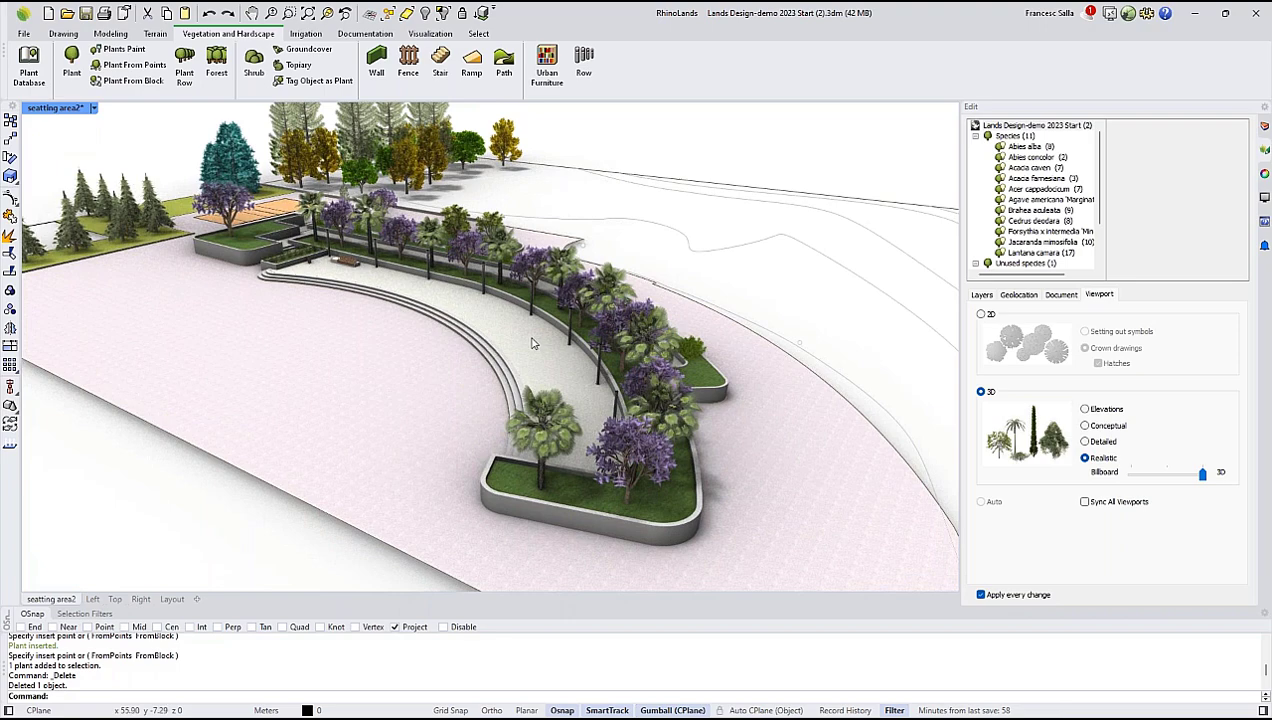
{"action": "right_click_drag", "start_coordinate": [478, 347], "coordinate": [658, 412]}
{"action": "scroll", "coordinate": [658, 412], "scroll_direction": "up", "scroll_amount": 8}
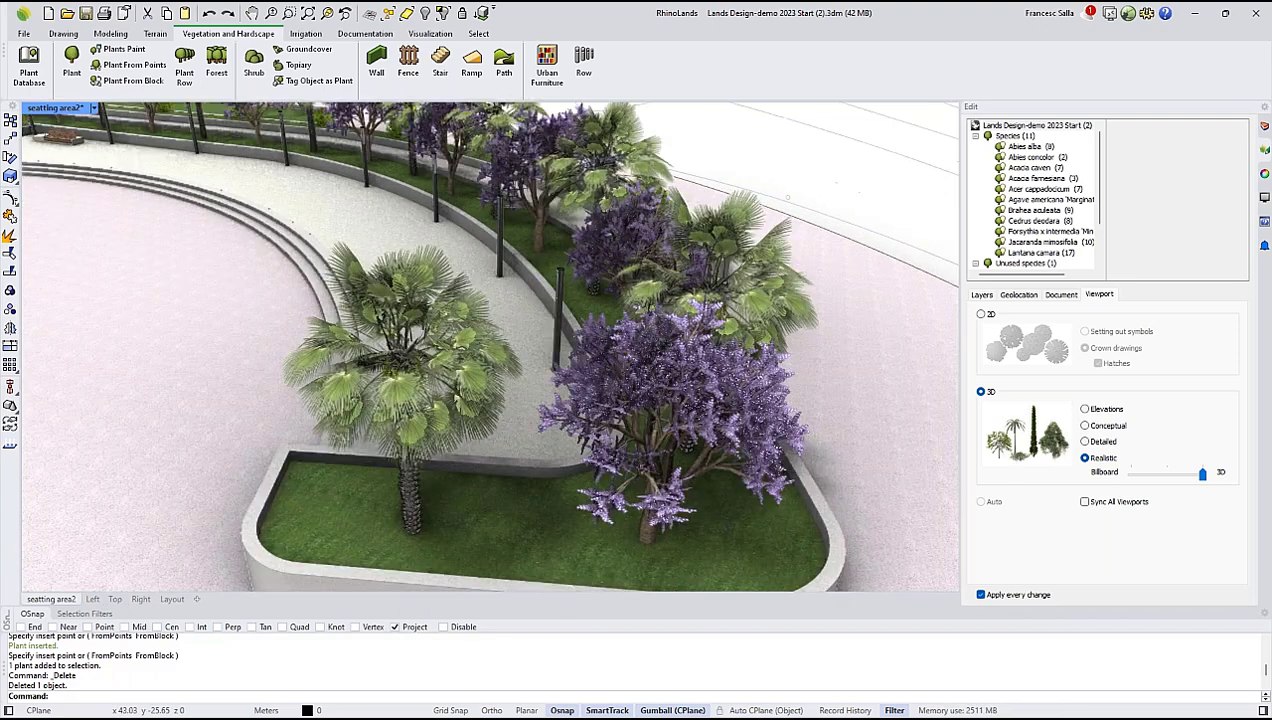
{"action": "scroll", "coordinate": [651, 421], "scroll_direction": "up", "scroll_amount": 2}
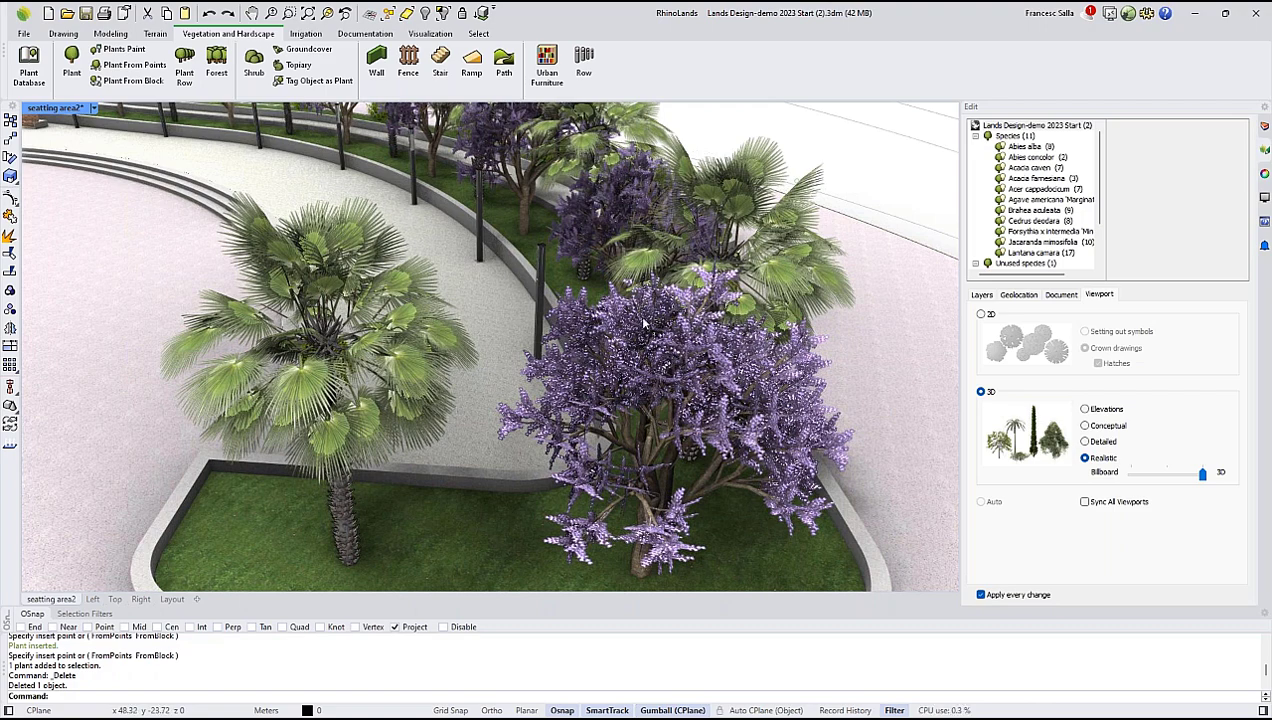
{"action": "scroll", "coordinate": [571, 312], "scroll_direction": "down", "scroll_amount": 5}
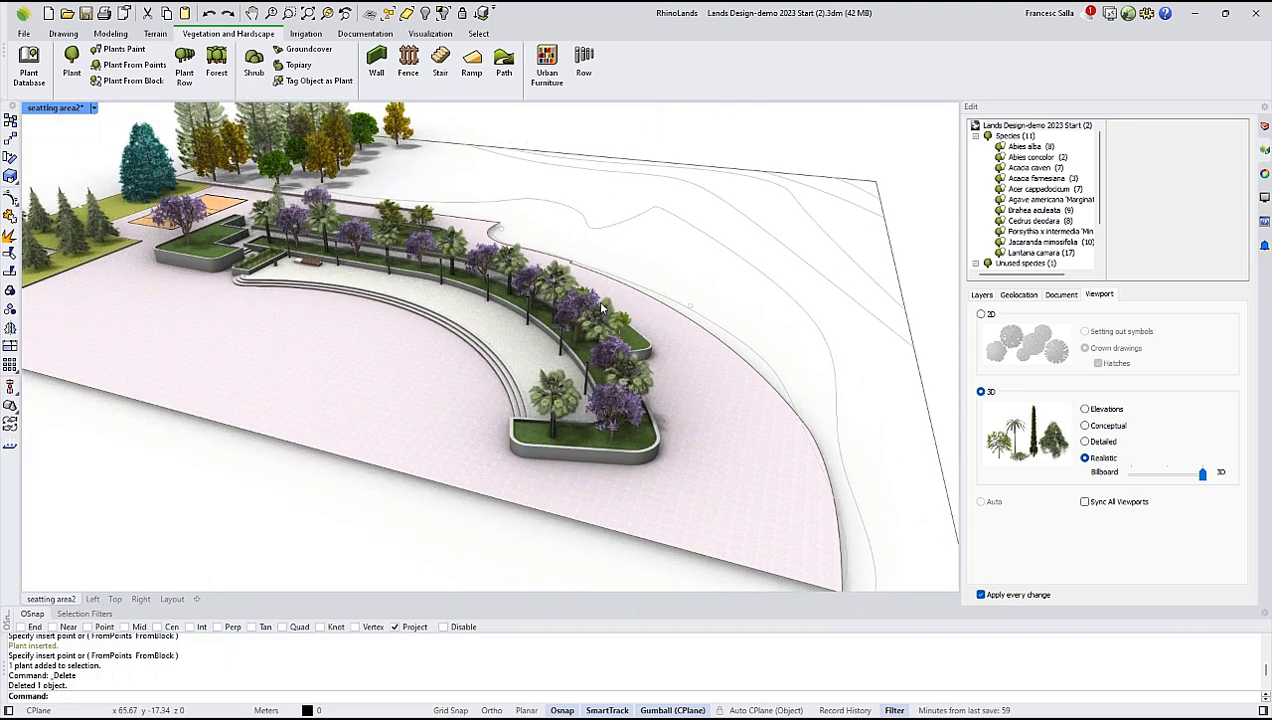
Inspect the Jacaranda mimosifolia species settings and browse the Crowns block library for its 2D drawing without changing it.
{"action": "left_click", "coordinate": [1046, 243]}
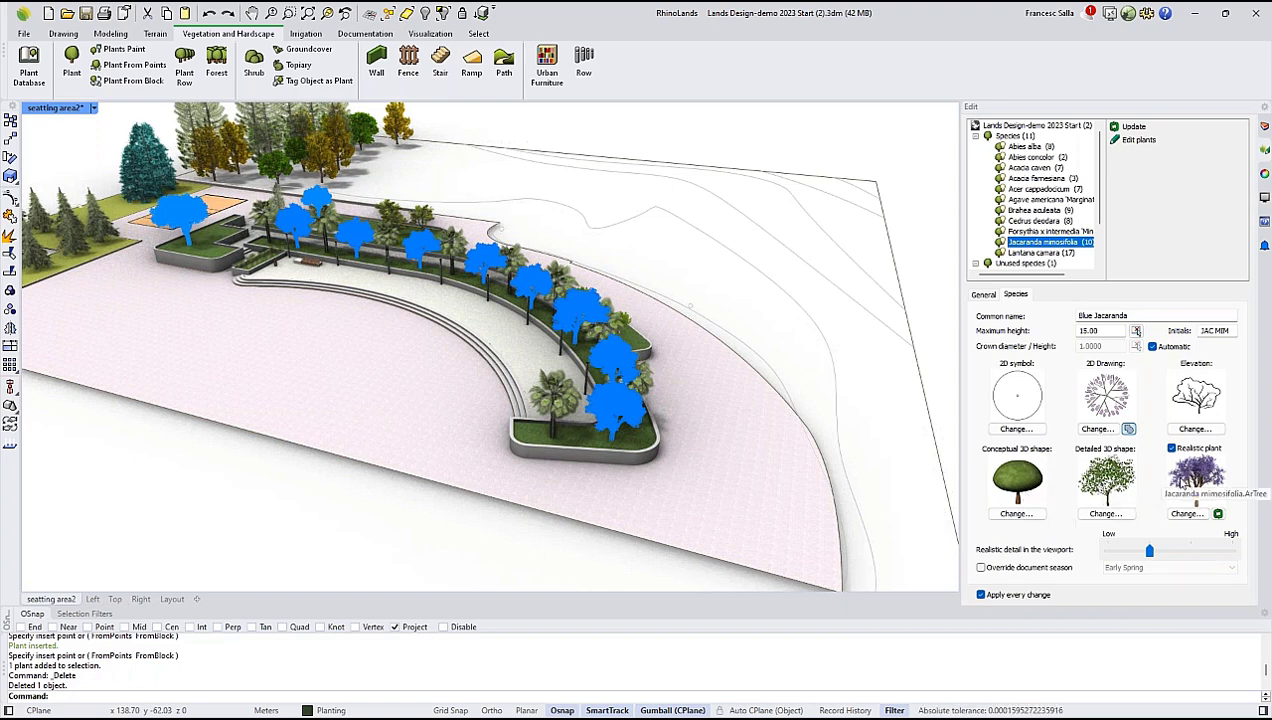
{"action": "left_click", "coordinate": [1103, 430]}
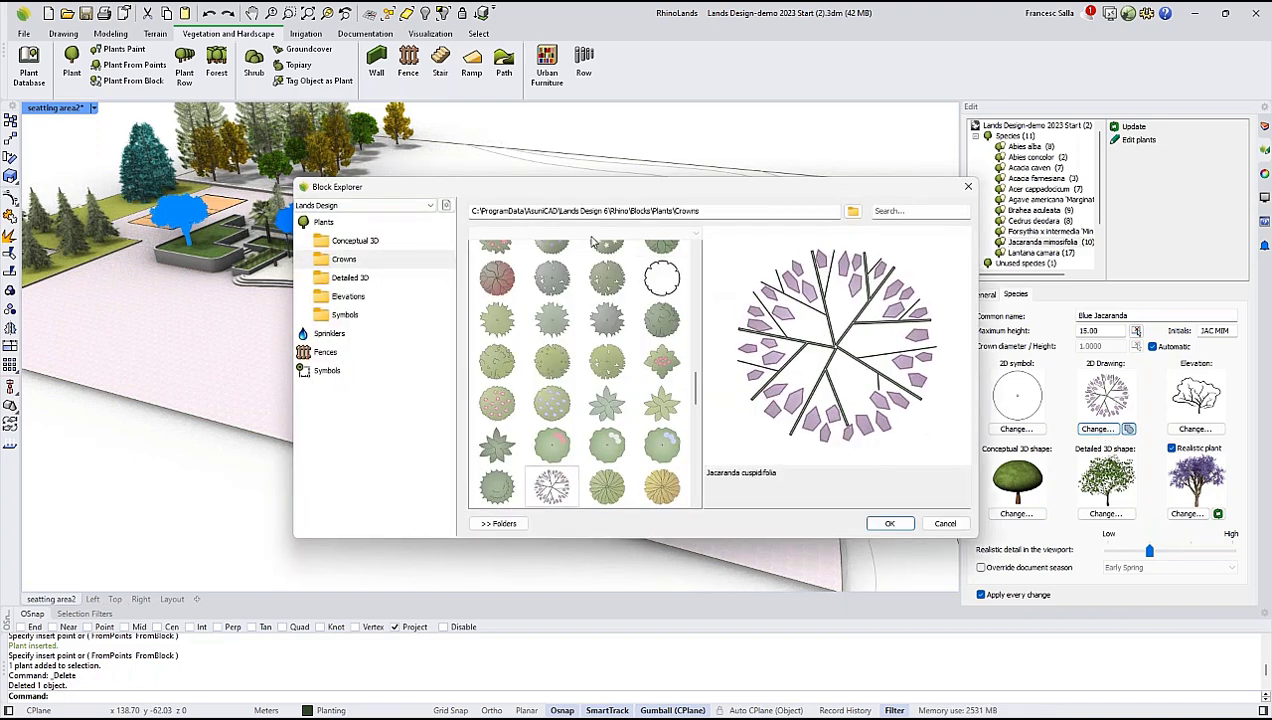
{"action": "scroll", "coordinate": [692, 400], "scroll_direction": "up", "scroll_amount": 5}
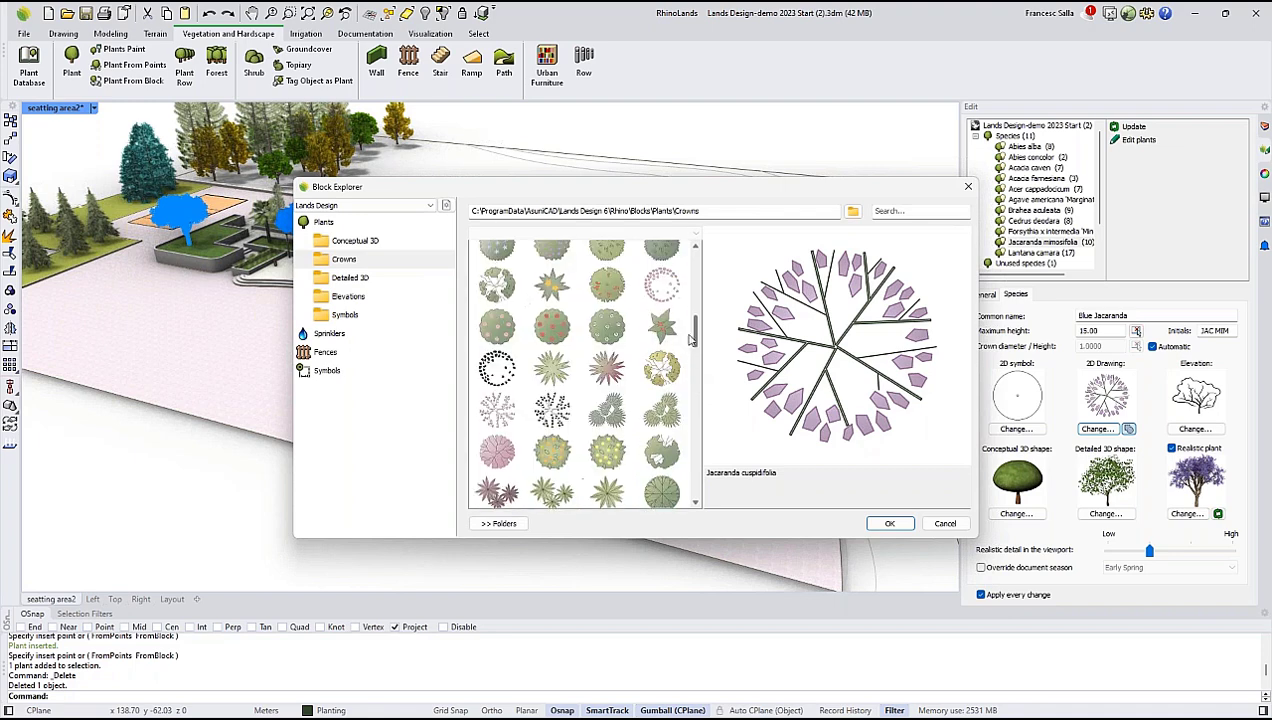
{"action": "left_click_drag", "start_coordinate": [694, 330], "coordinate": [699, 367]}
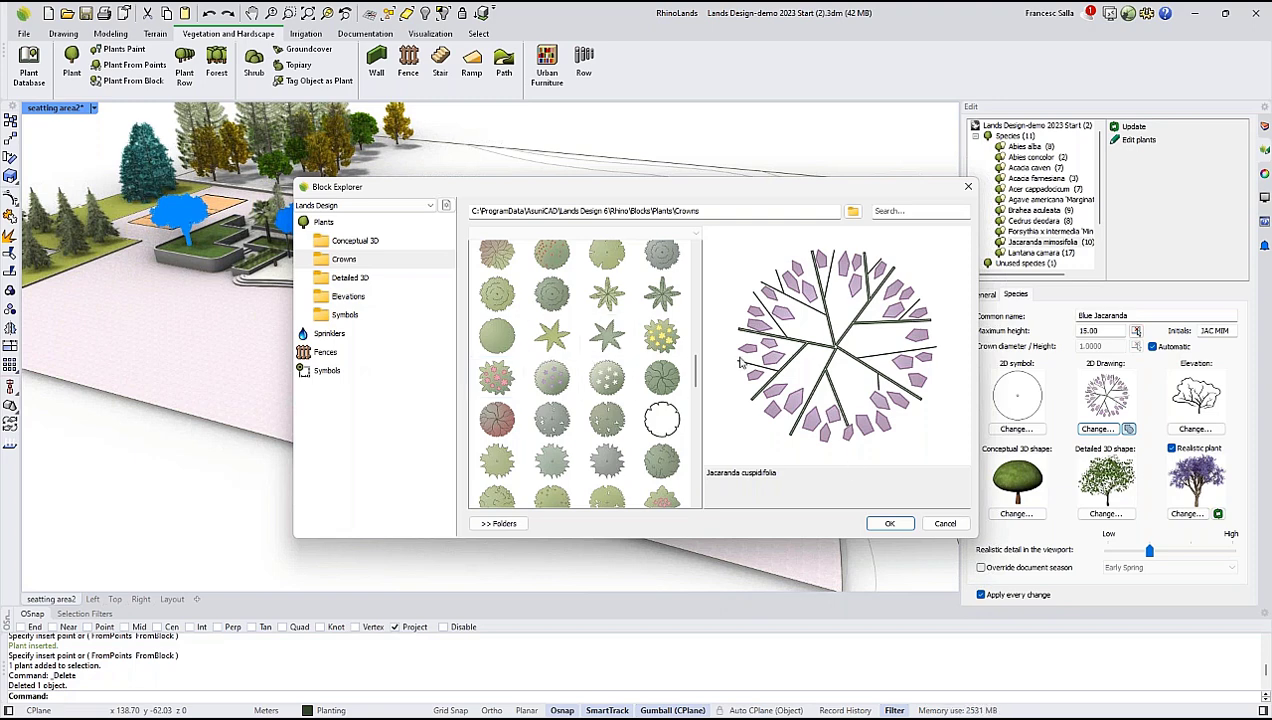
{"action": "left_click", "coordinate": [939, 524]}
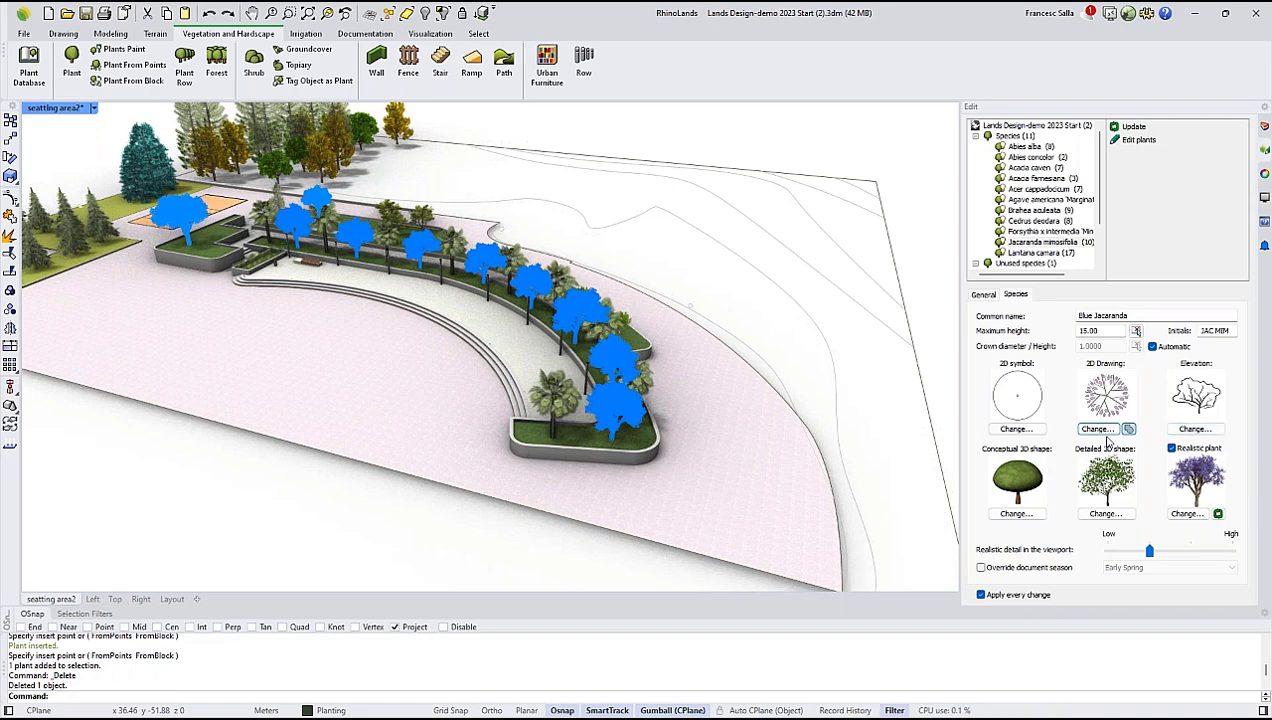
{"action": "left_click", "coordinate": [766, 160]}
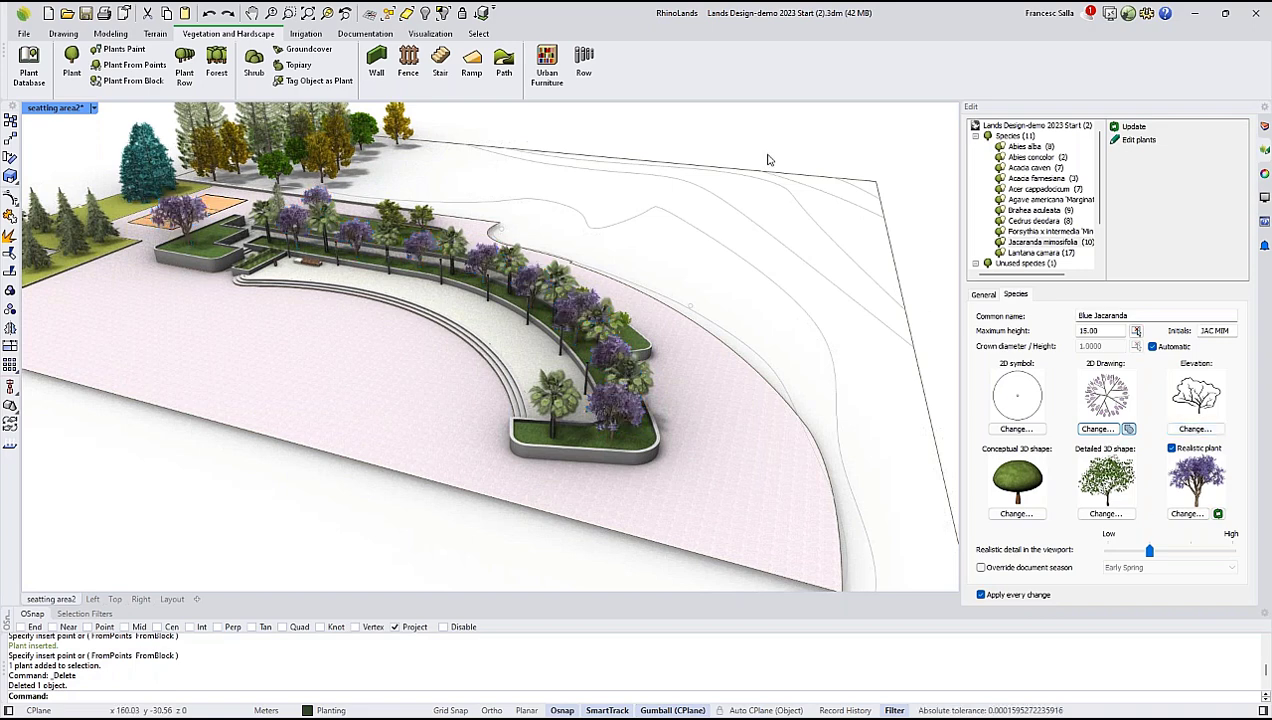
Start inserting a plant, review the species already available in the project and open the plant database.
{"action": "scroll", "coordinate": [687, 349], "scroll_direction": "down", "scroll_amount": 4}
{"action": "right_click_drag", "start_coordinate": [687, 349], "coordinate": [360, 348]}
{"action": "right_click_drag", "start_coordinate": [331, 242], "coordinate": [342, 340], "text": "ctrl"}
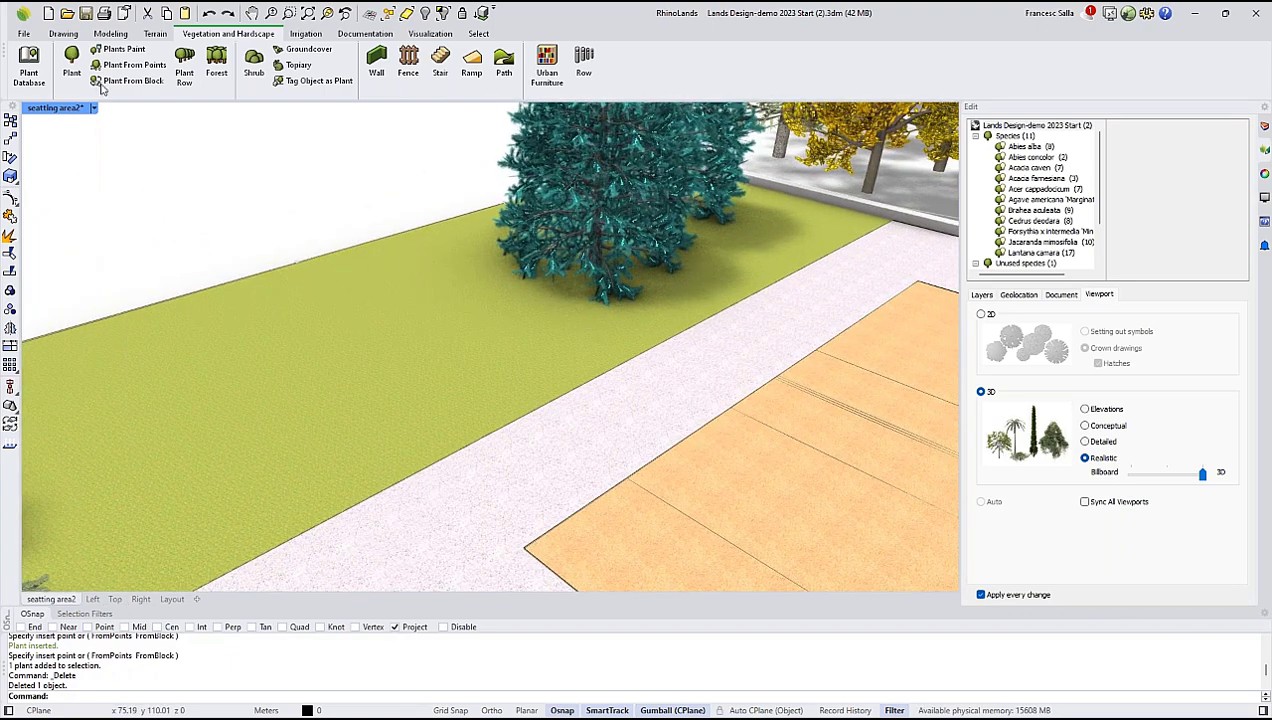
{"action": "left_click", "coordinate": [73, 64]}
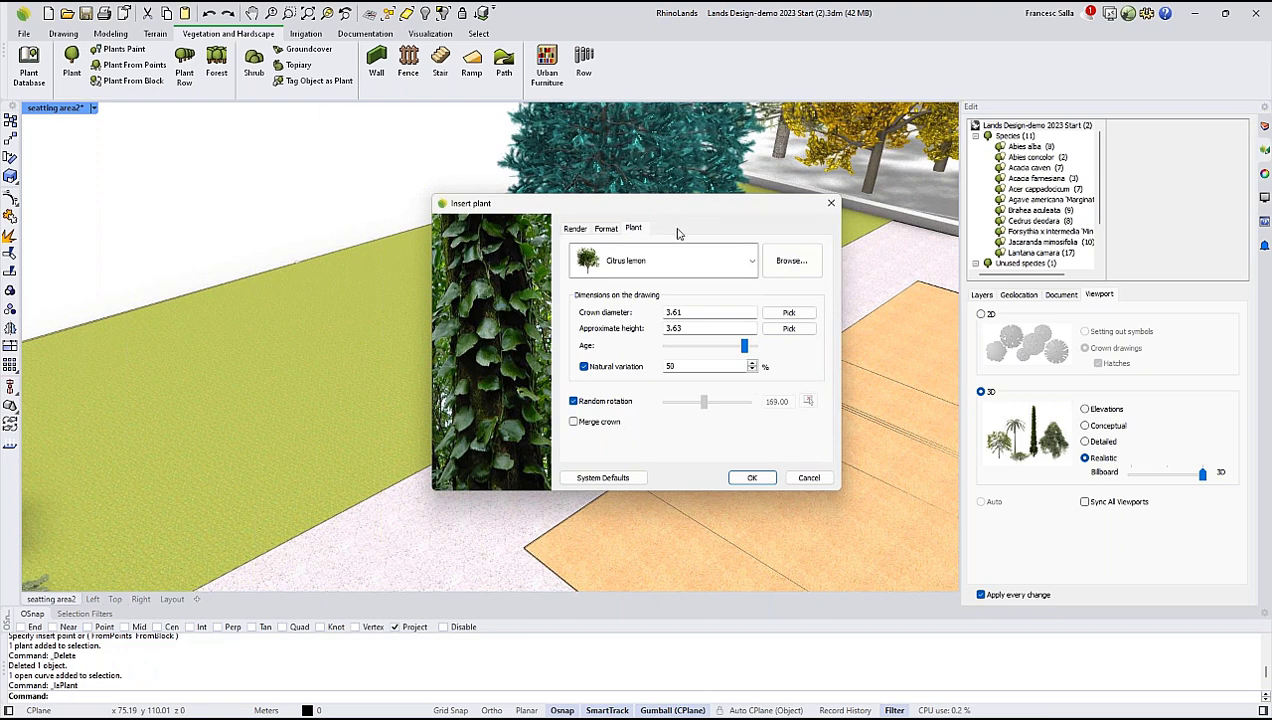
{"action": "left_click", "coordinate": [752, 261]}
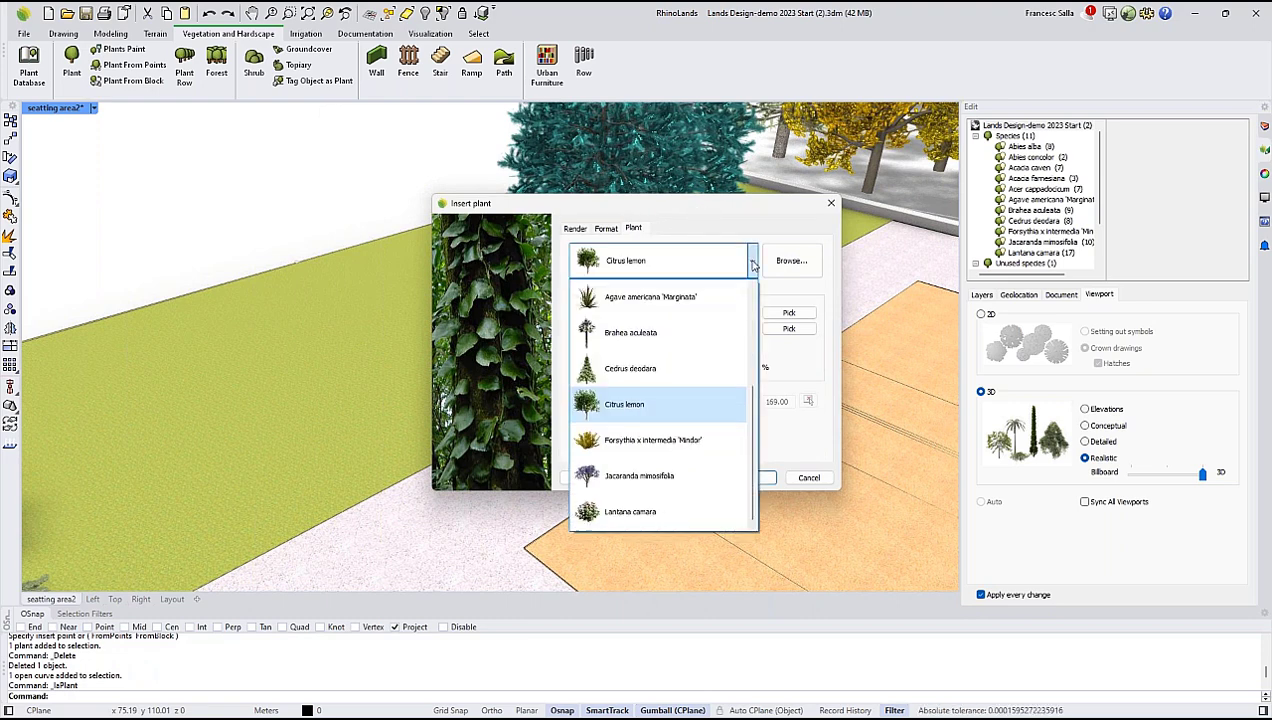
{"action": "mouse_move", "coordinate": [752, 406]}
{"action": "left_mouse_down"}
{"action": "mouse_move", "coordinate": [745, 299]}
{"action": "mouse_move", "coordinate": [752, 417]}
{"action": "left_mouse_up"}
{"action": "left_click", "coordinate": [707, 220]}
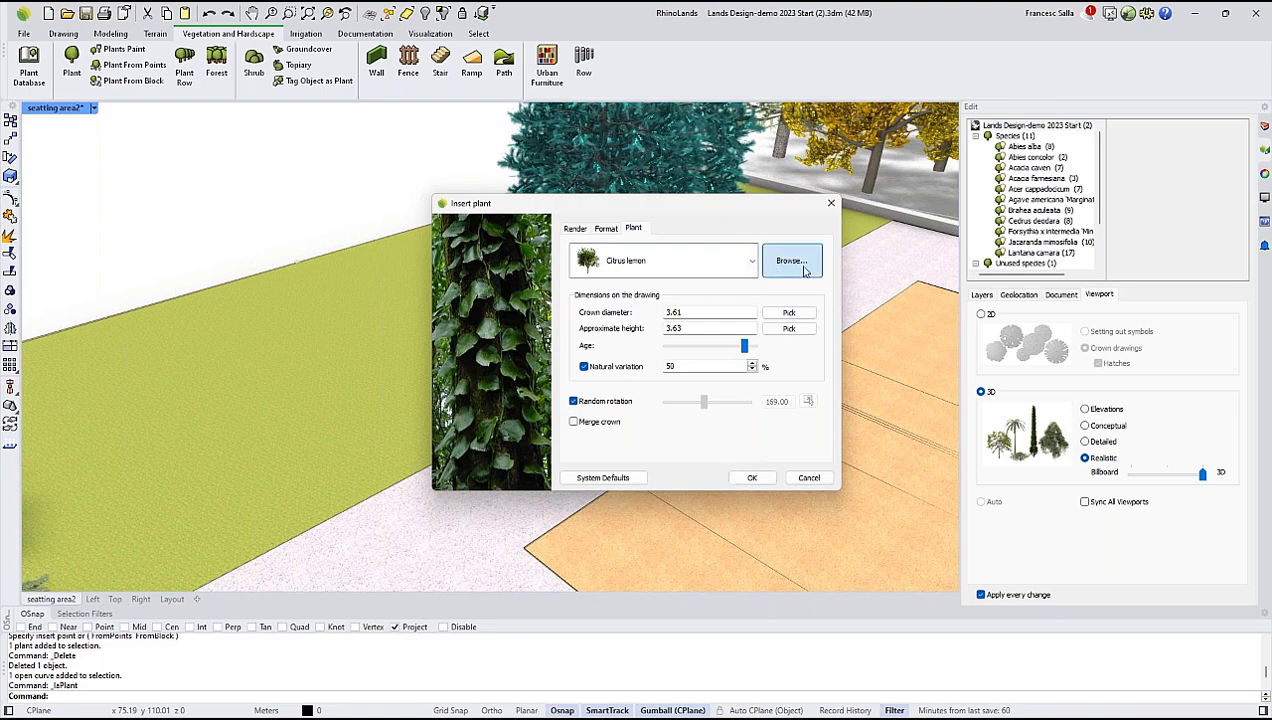
{"action": "left_click", "coordinate": [791, 261]}
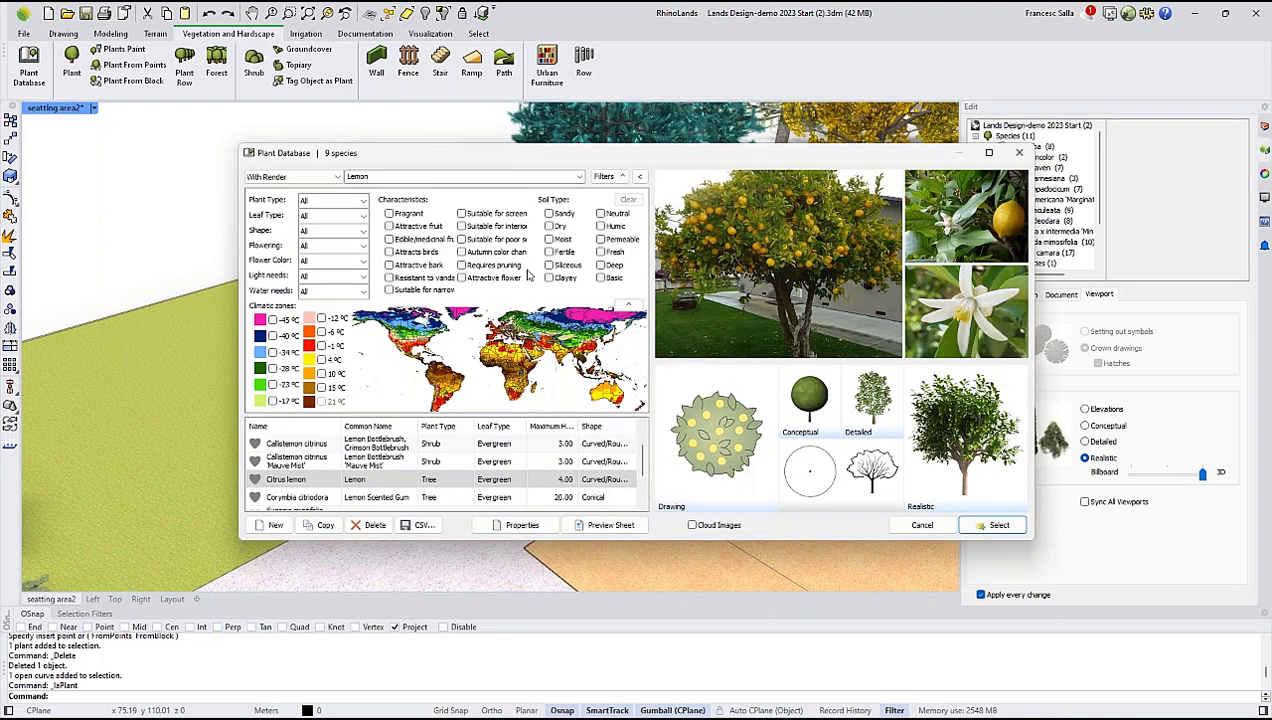
Clear the Lemon search in the plant database and try the Suitable for screen and Attractive fruit characteristics as filters.
{"action": "double_click", "coordinate": [397, 177]}
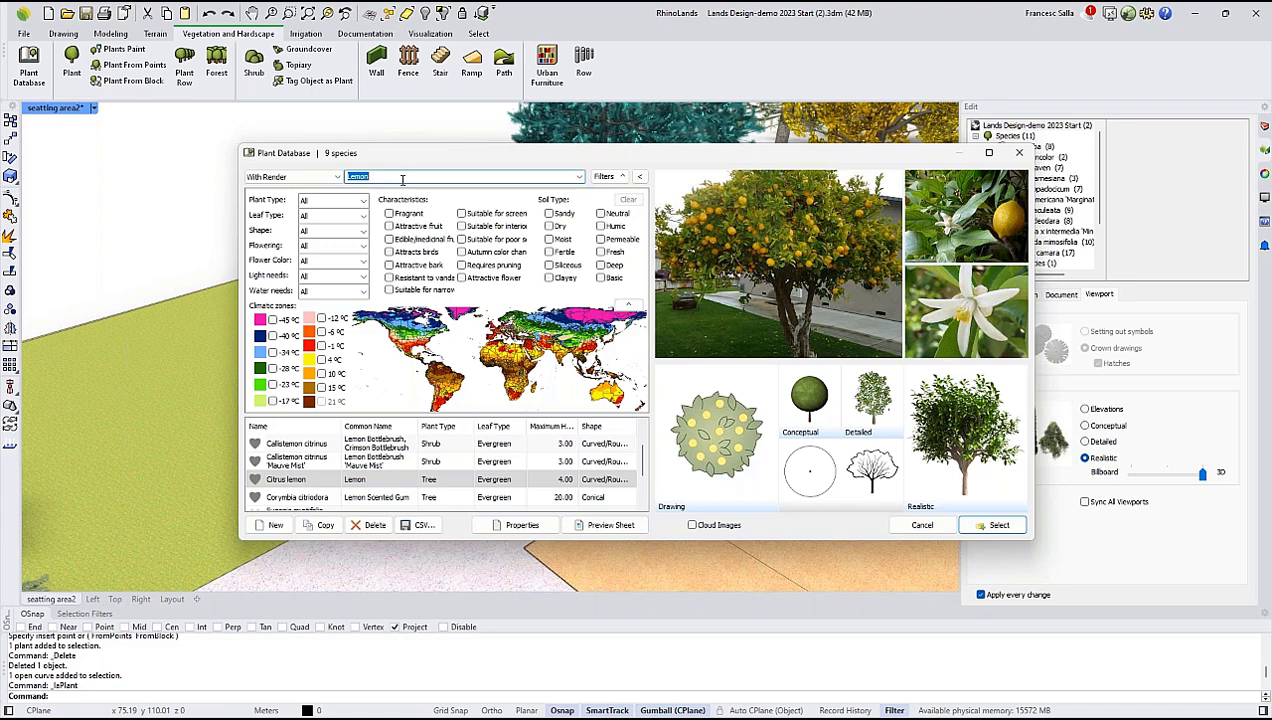
{"action": "key", "text": "BackSpace"}
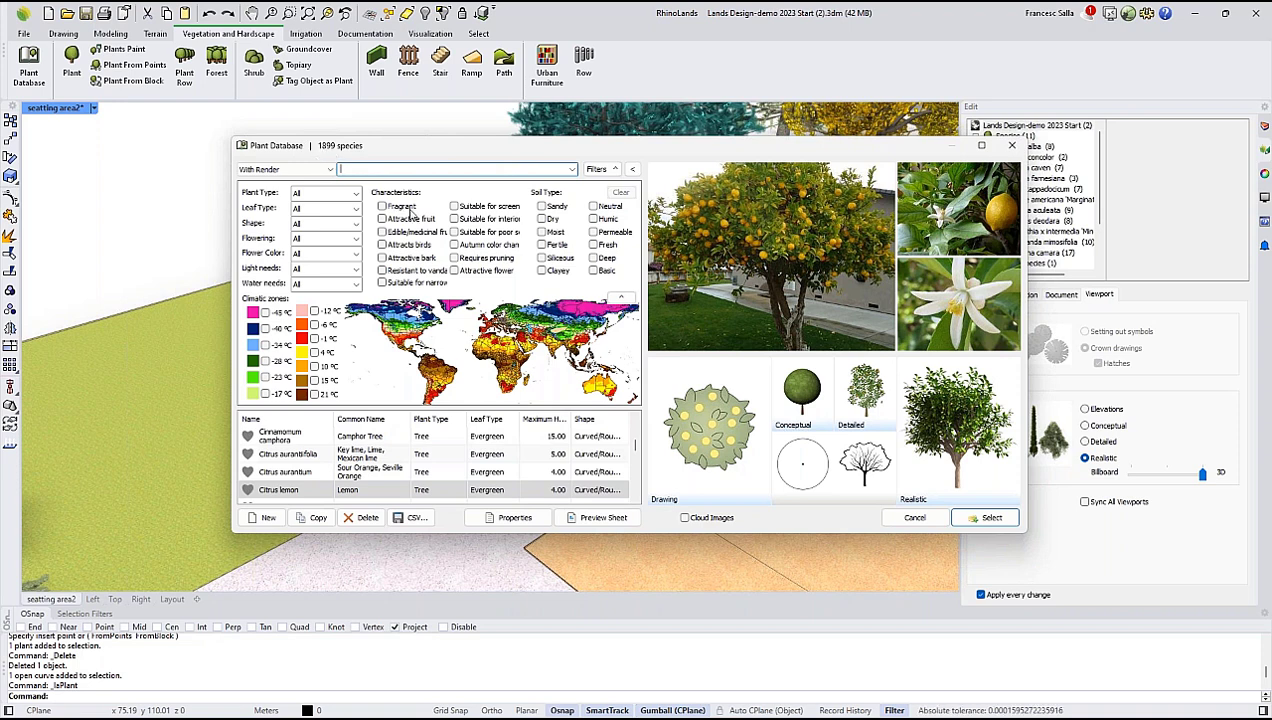
{"action": "left_click", "coordinate": [455, 206]}
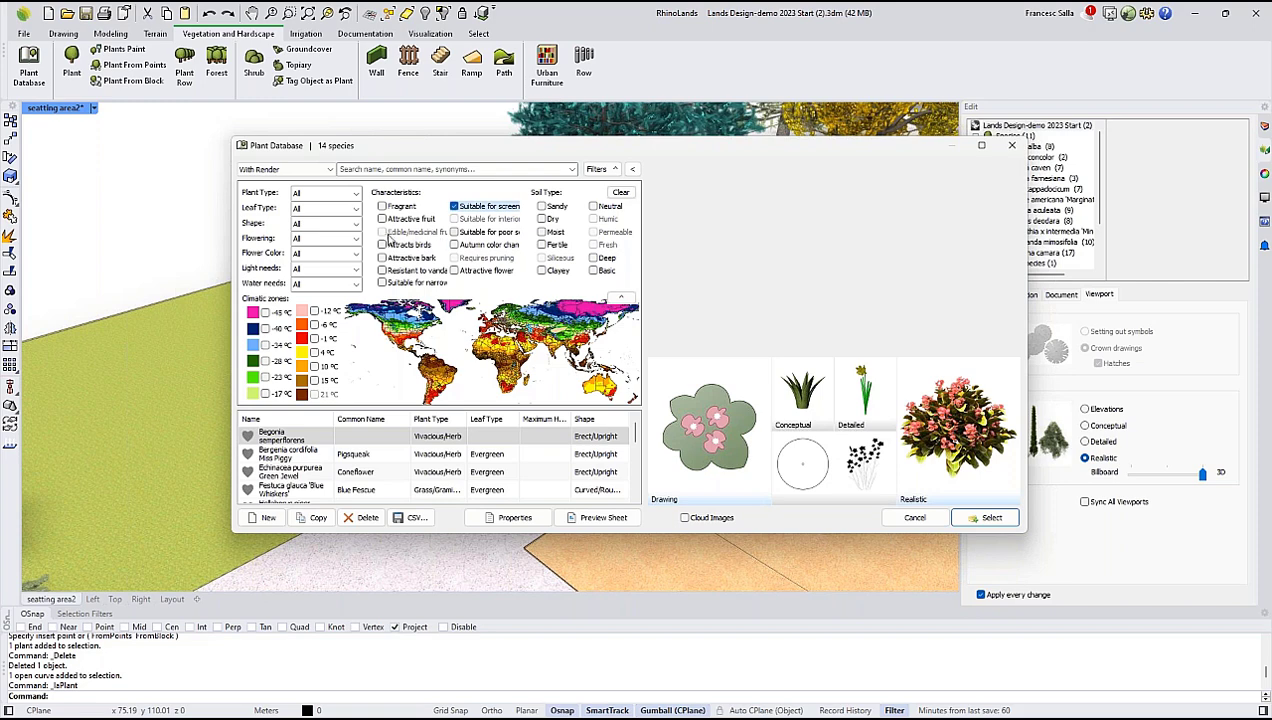
{"action": "left_click", "coordinate": [381, 219]}
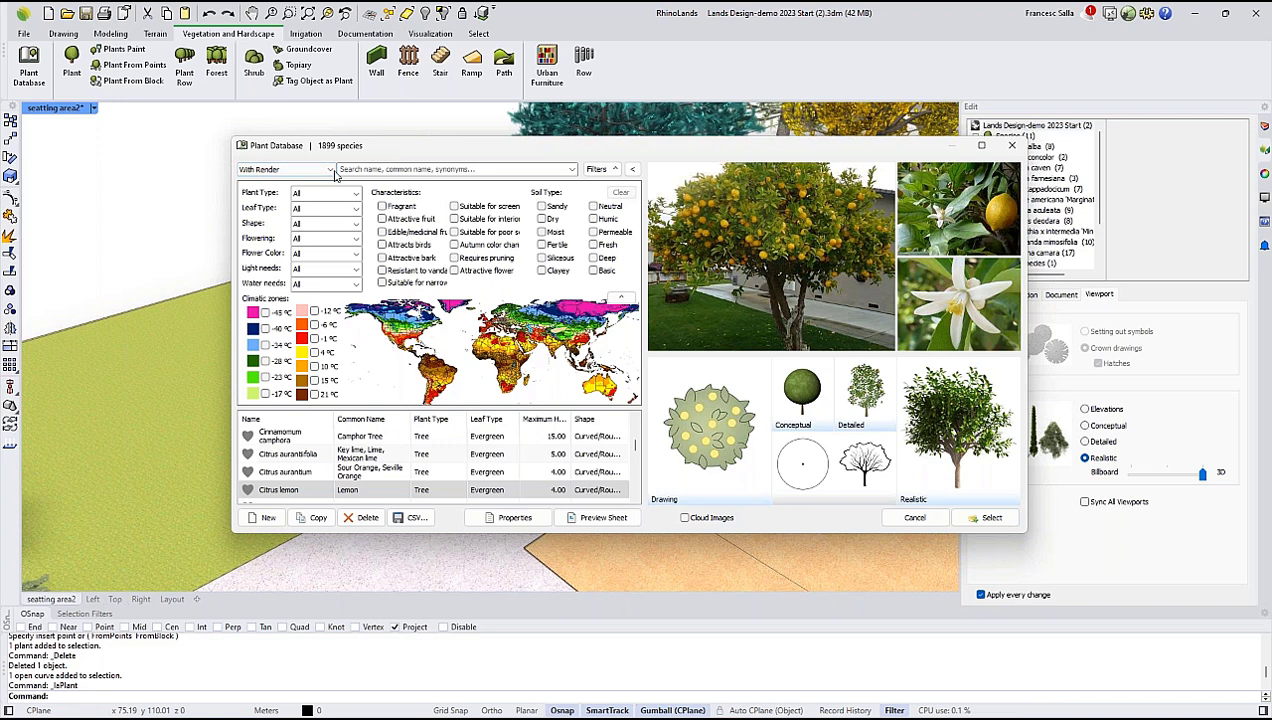
Switch the plant database listing from species With Render to All species.
{"action": "left_click", "coordinate": [330, 170]}
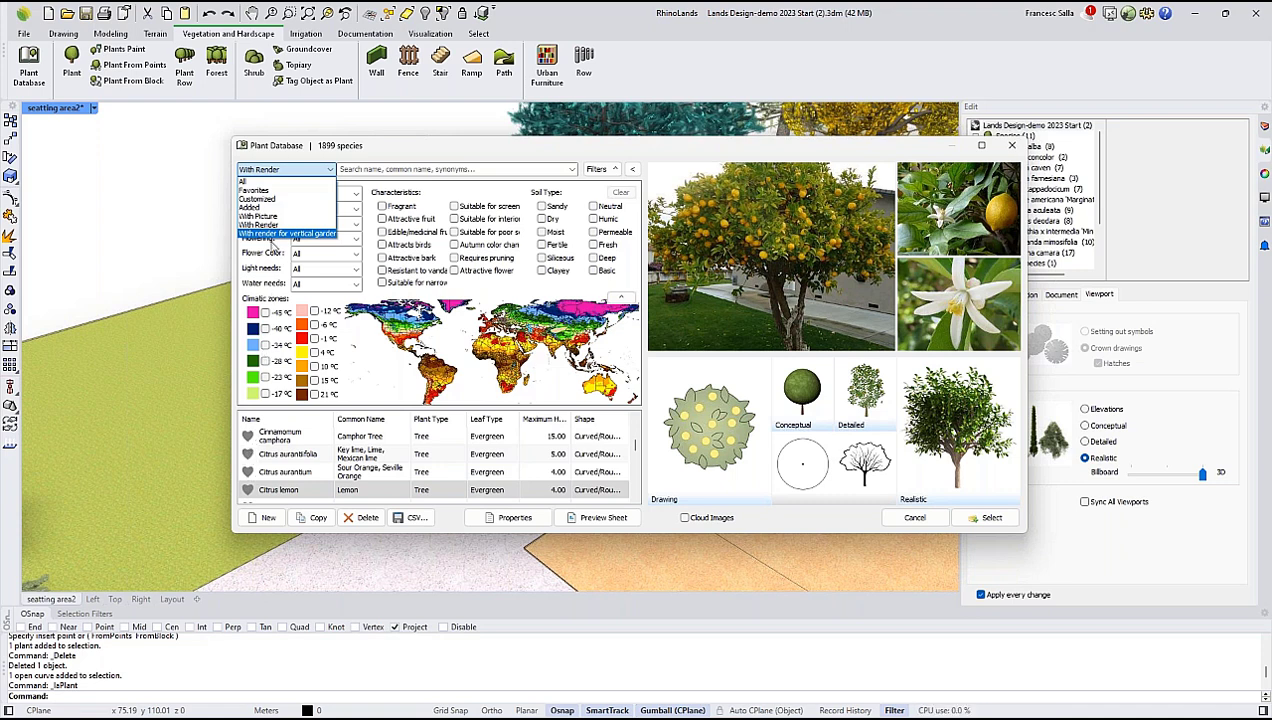
{"action": "left_click", "coordinate": [255, 181]}
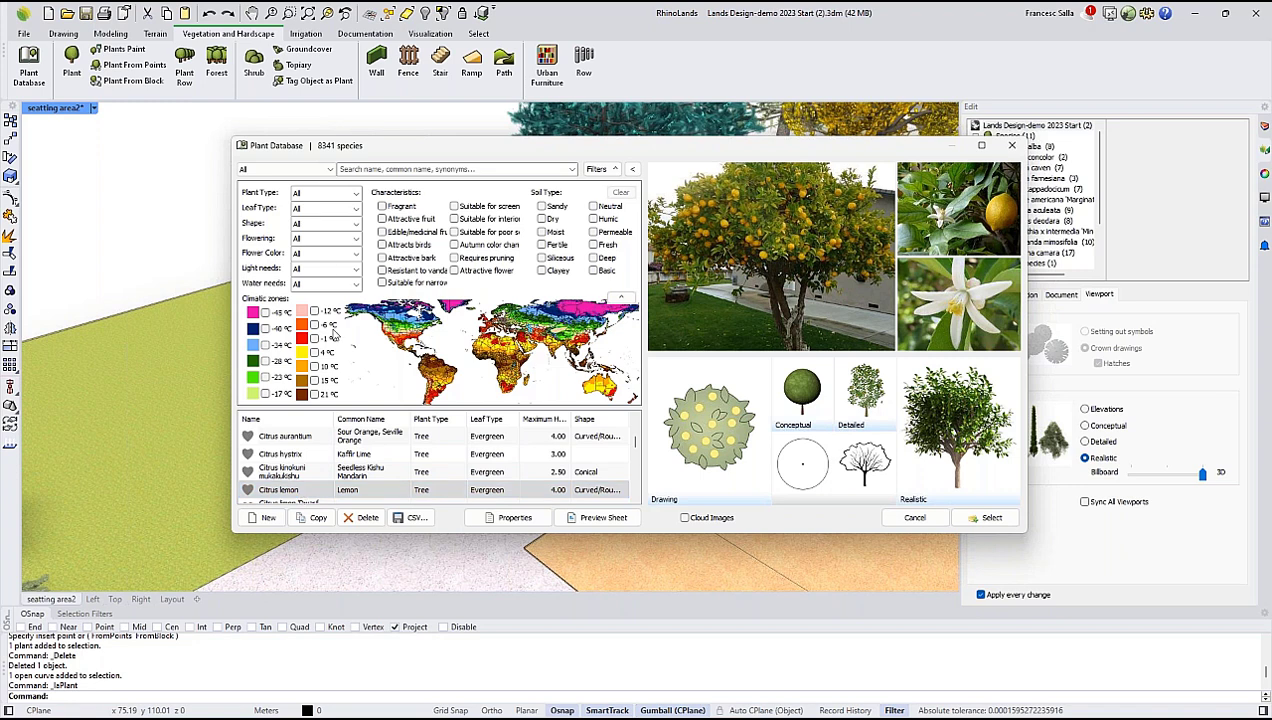
Open a blank new-species form from the plant database and review its morphology, characteristics, display and render settings.
{"action": "left_click", "coordinate": [266, 518]}
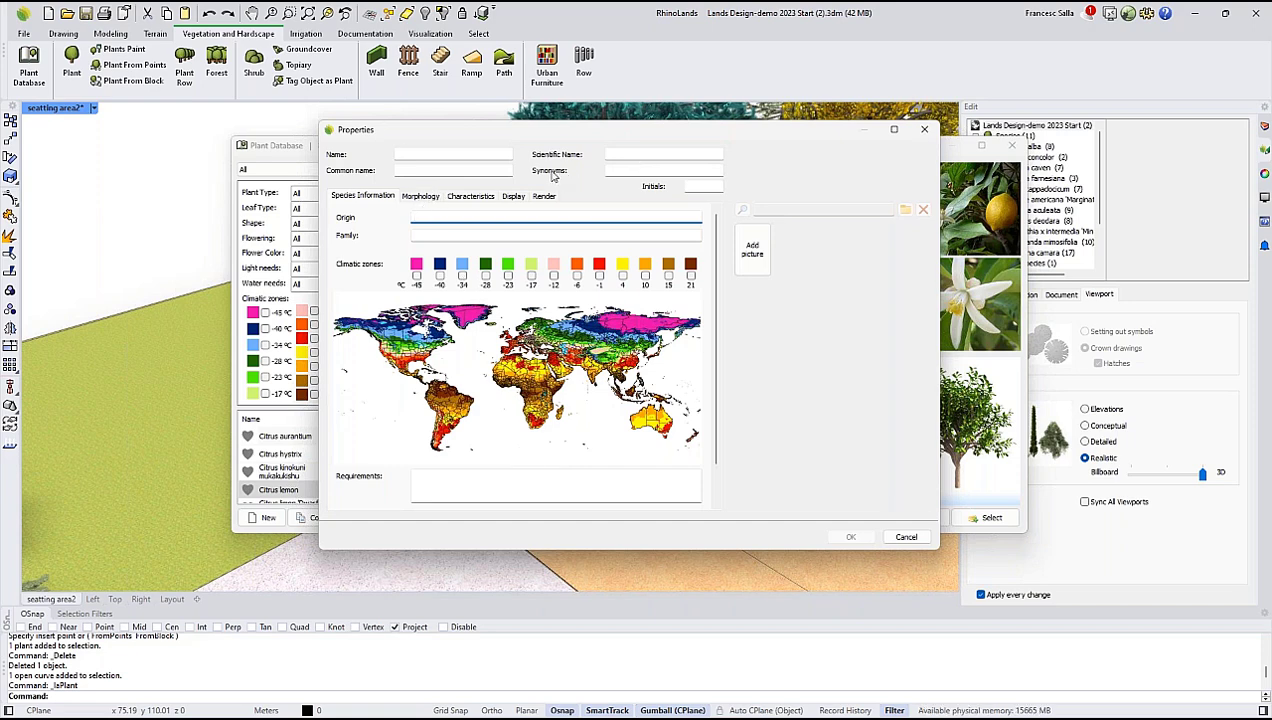
{"action": "left_click", "coordinate": [436, 195]}
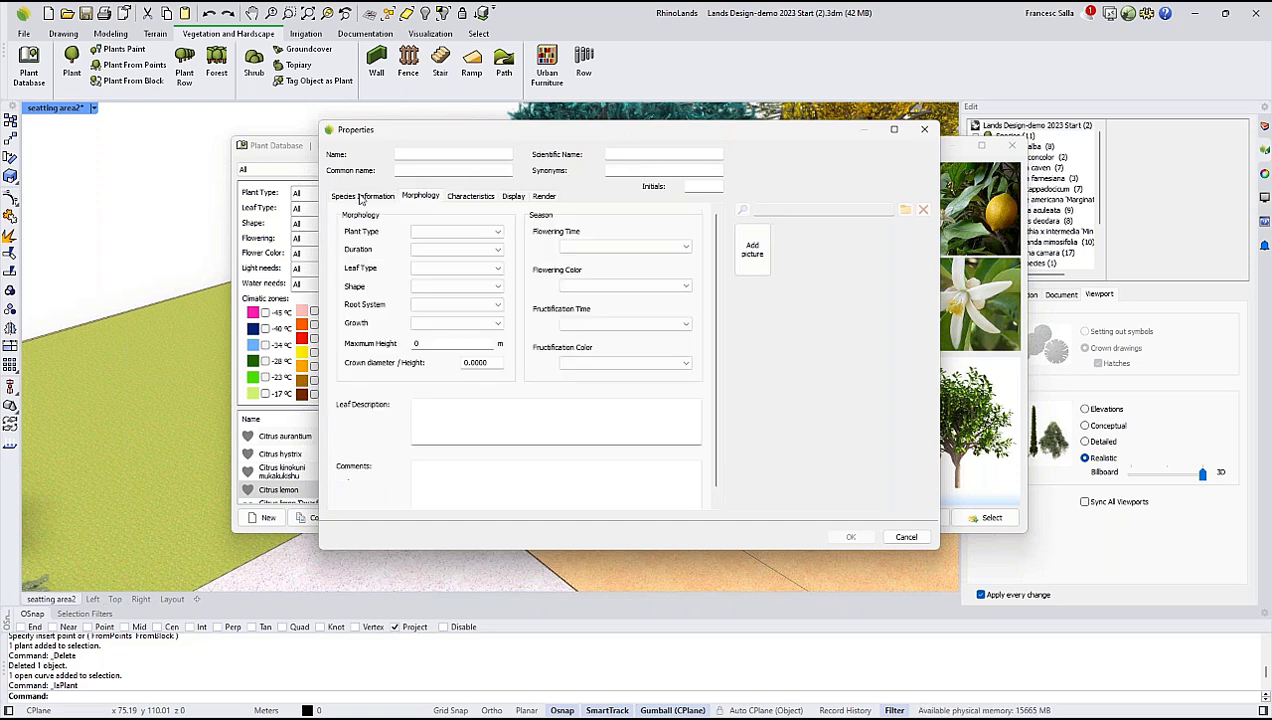
{"action": "left_click", "coordinate": [460, 197]}
{"action": "left_click", "coordinate": [510, 199]}
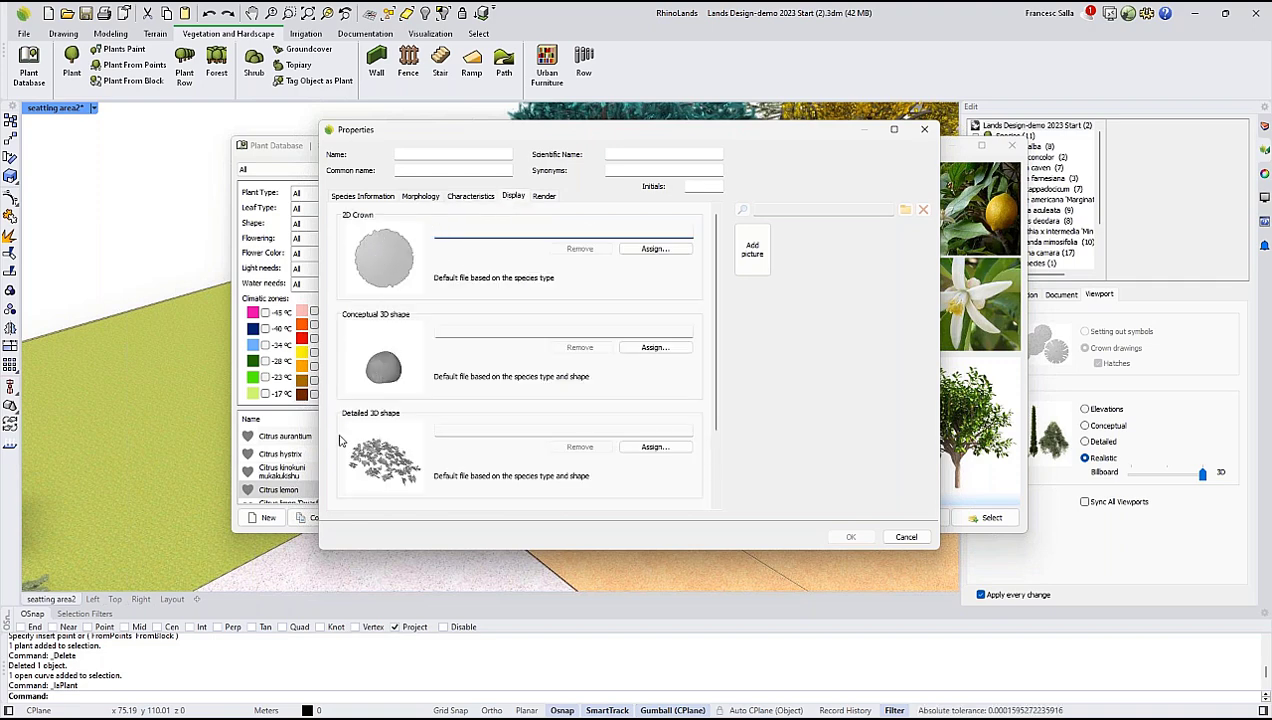
{"action": "left_click", "coordinate": [543, 197]}
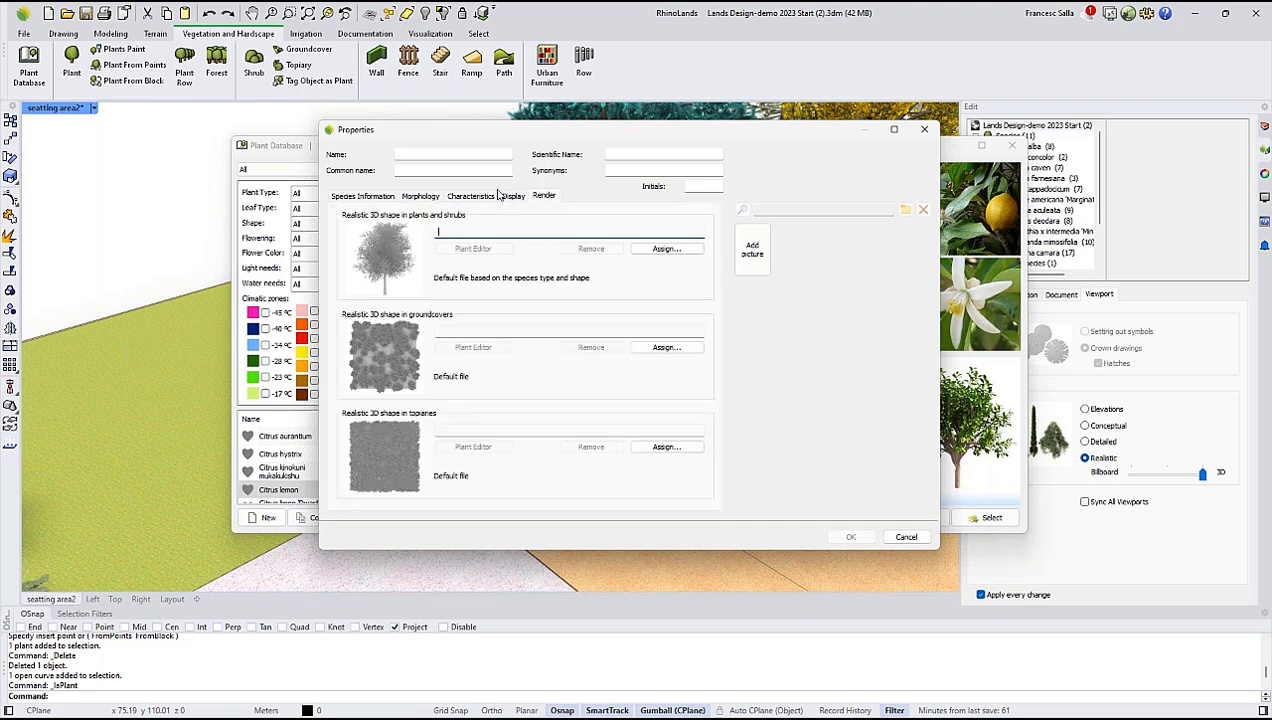
Browse the AccuRender plant files available as the realistic 3D shape for plants and shrubs, and discard the new species.
{"action": "left_click", "coordinate": [665, 249]}
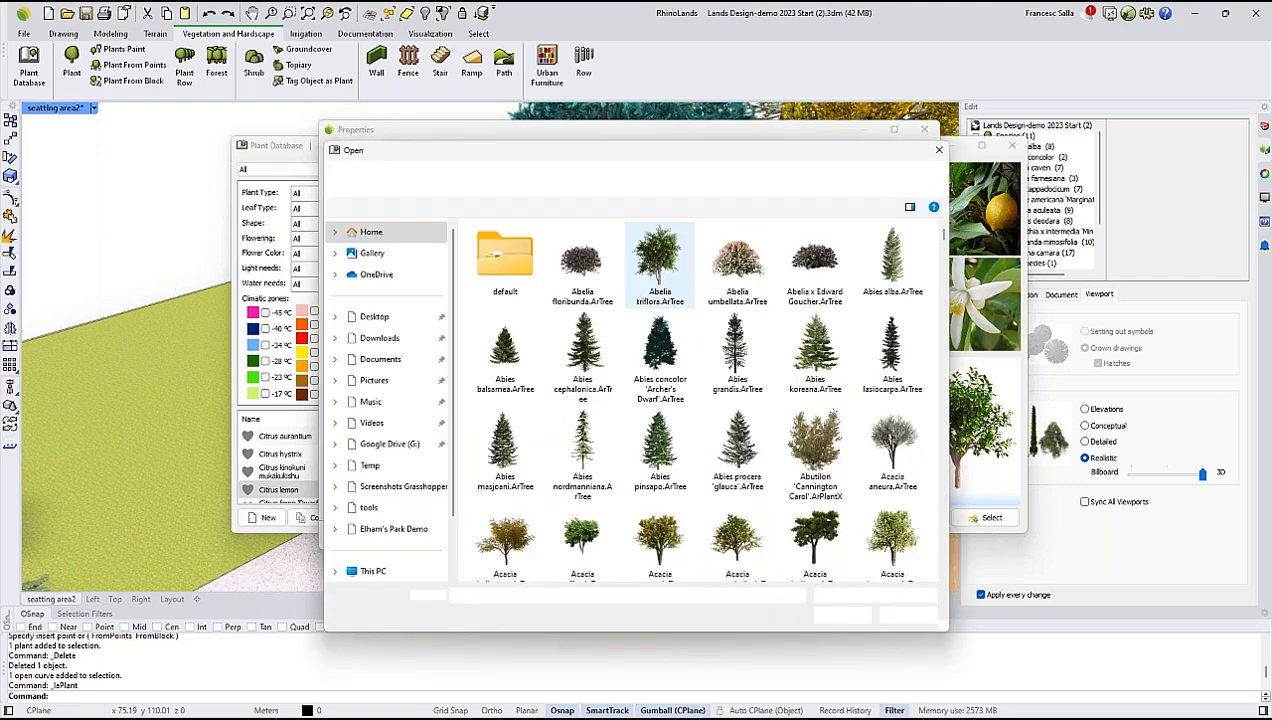
{"action": "left_click_drag", "start_coordinate": [943, 238], "coordinate": [941, 293]}
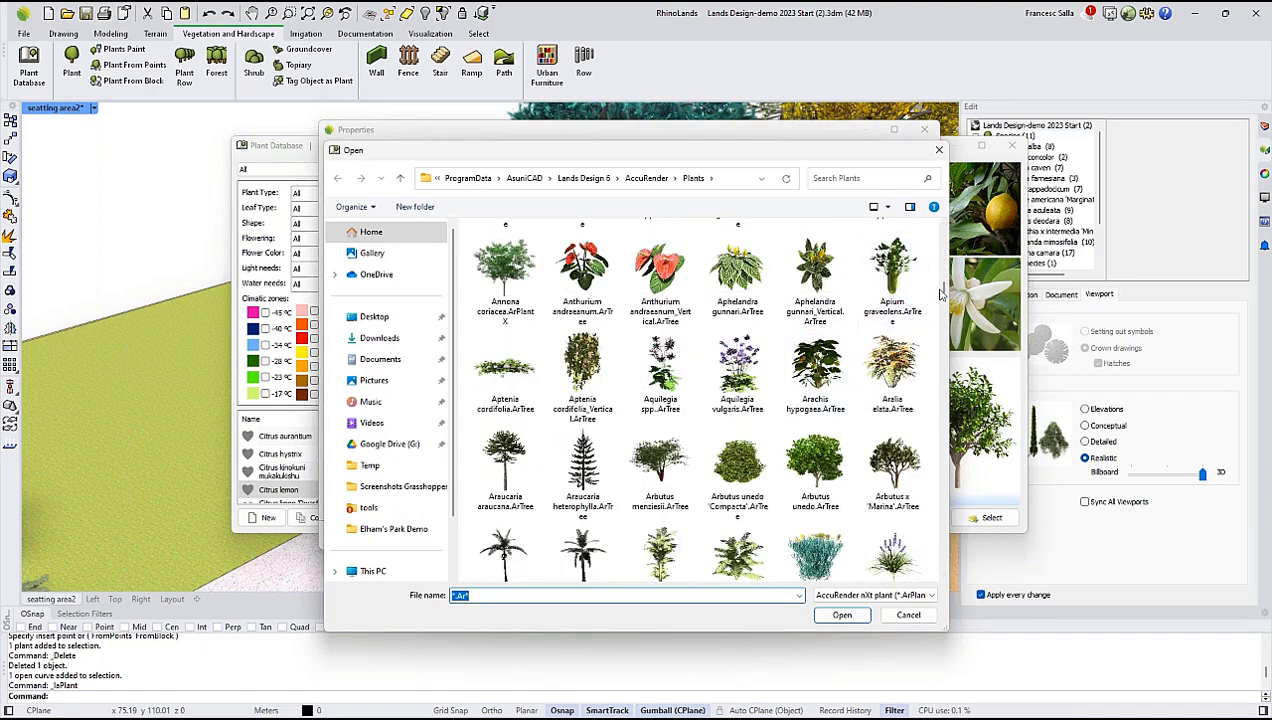
{"action": "scroll", "coordinate": [815, 465], "scroll_direction": "up", "scroll_amount": 5}
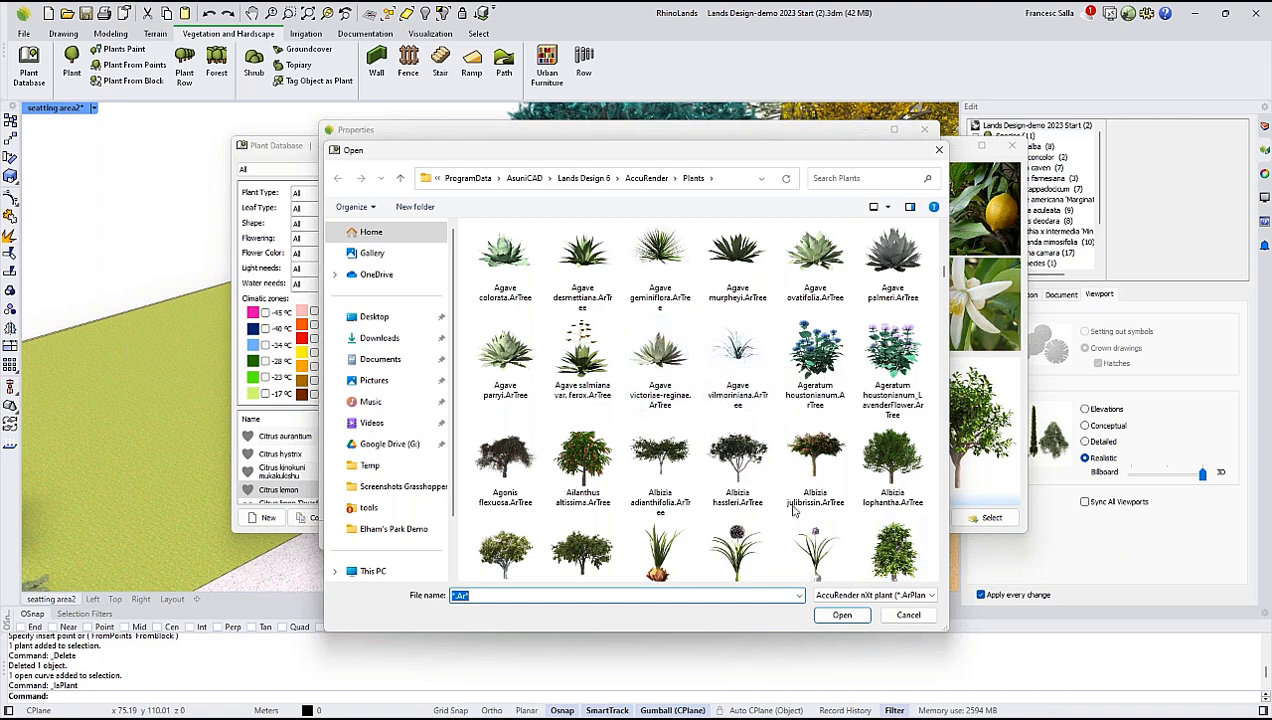
{"action": "left_click", "coordinate": [886, 617]}
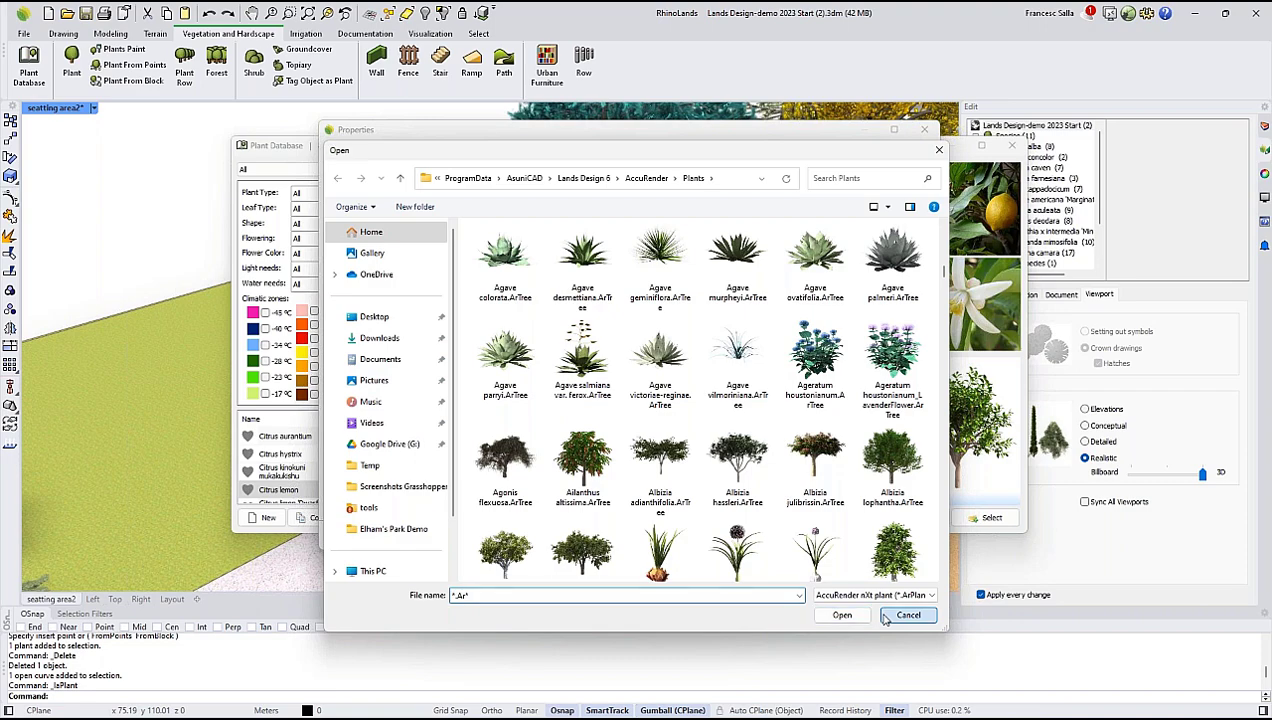
{"action": "left_click", "coordinate": [904, 538]}
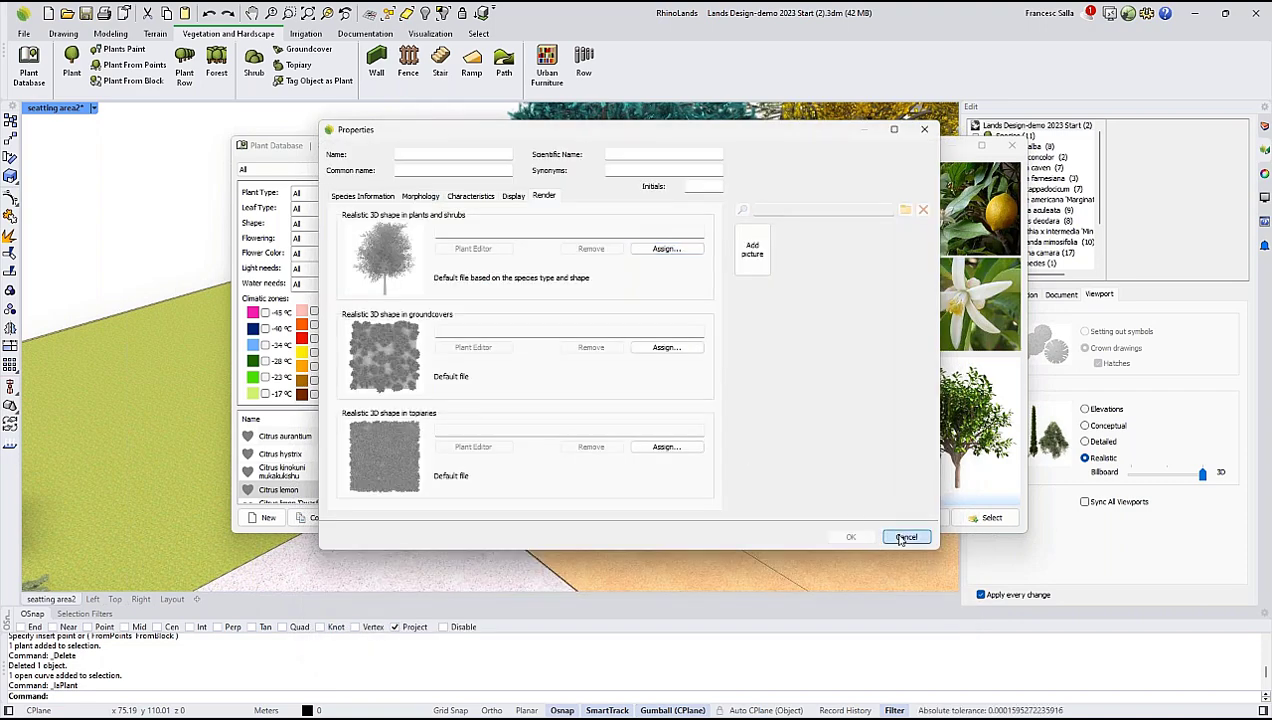
Choose Citrus lemon for insertion, redefine the existing species and adjust its age to a 3.58 crown diameter and 3.60 height.
{"action": "left_click", "coordinate": [970, 517]}
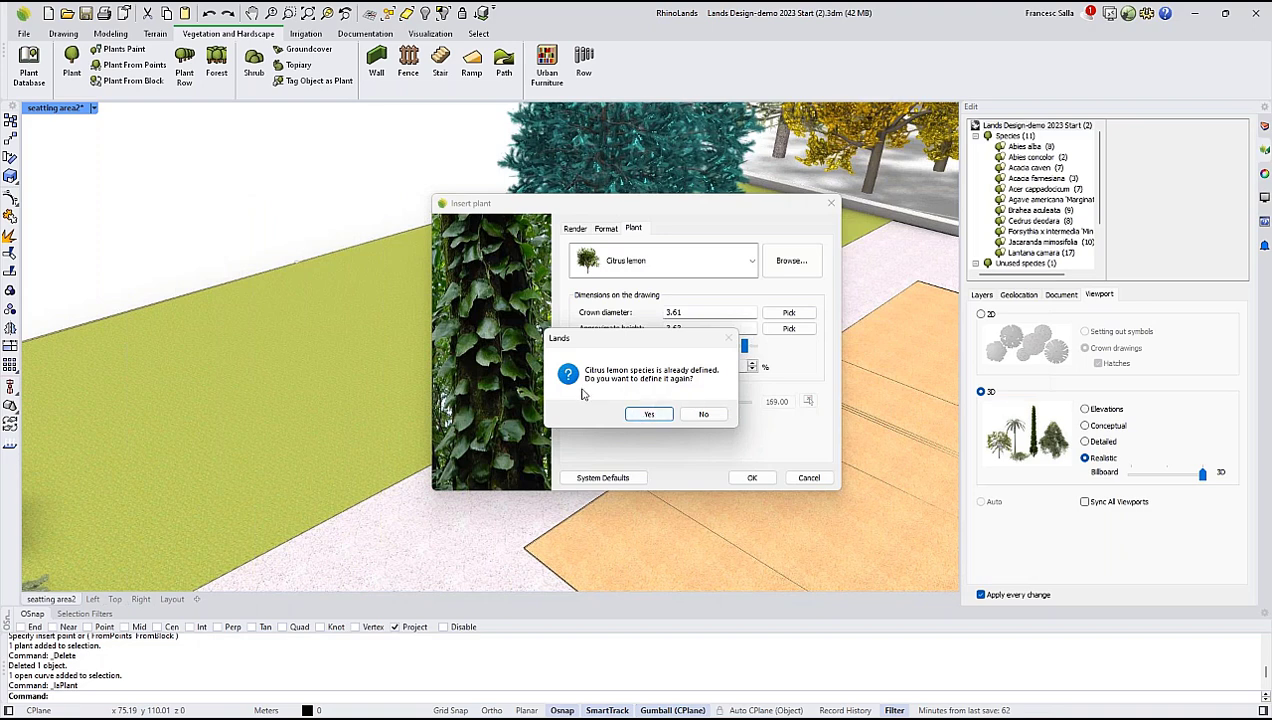
{"action": "left_click", "coordinate": [649, 414]}
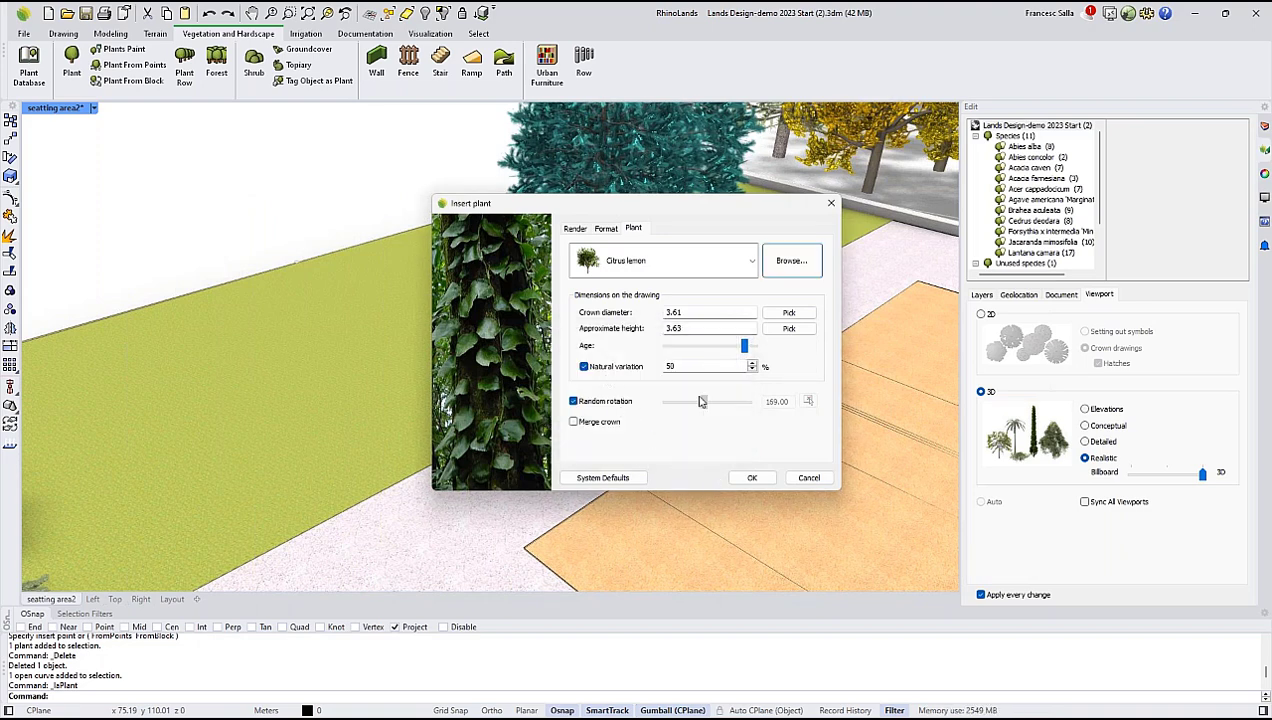
{"action": "left_click_drag", "start_coordinate": [743, 347], "coordinate": [744, 347]}
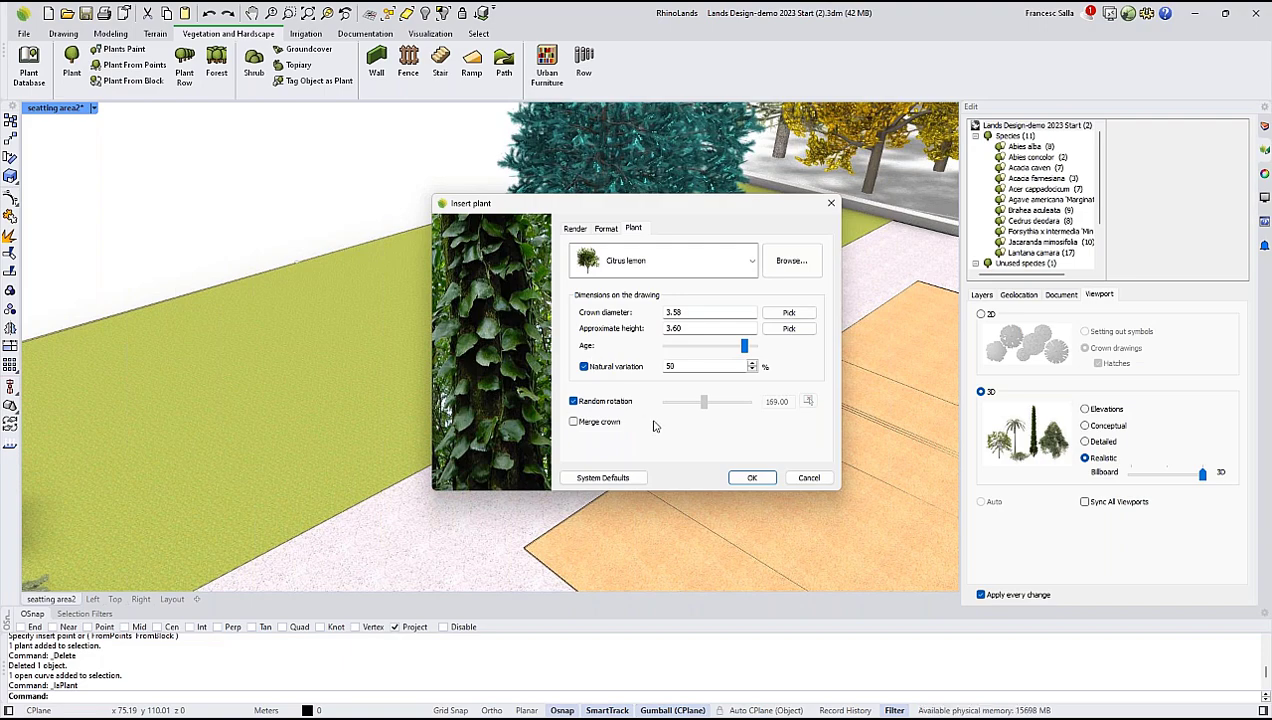
{"action": "left_click", "coordinate": [752, 477]}
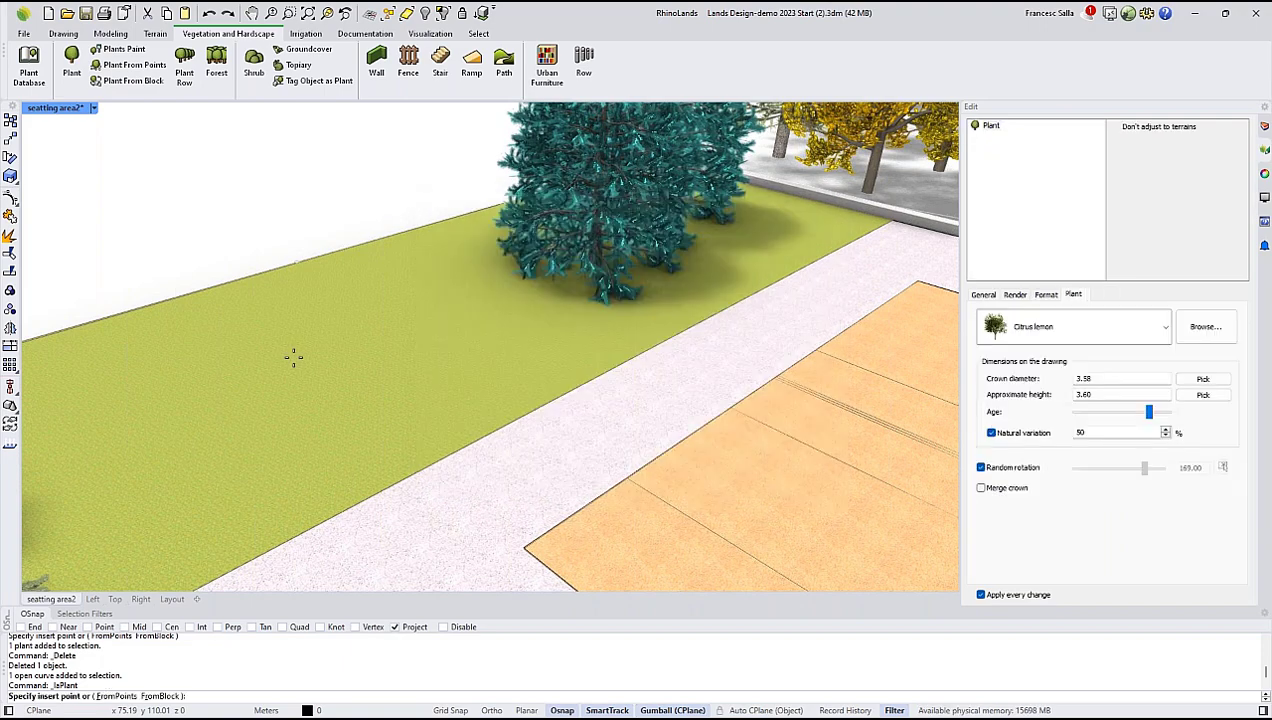
Insert three Citrus lemon trees on the green strip beside the path, increasing the age for the third one.
{"action": "left_click", "coordinate": [297, 320]}
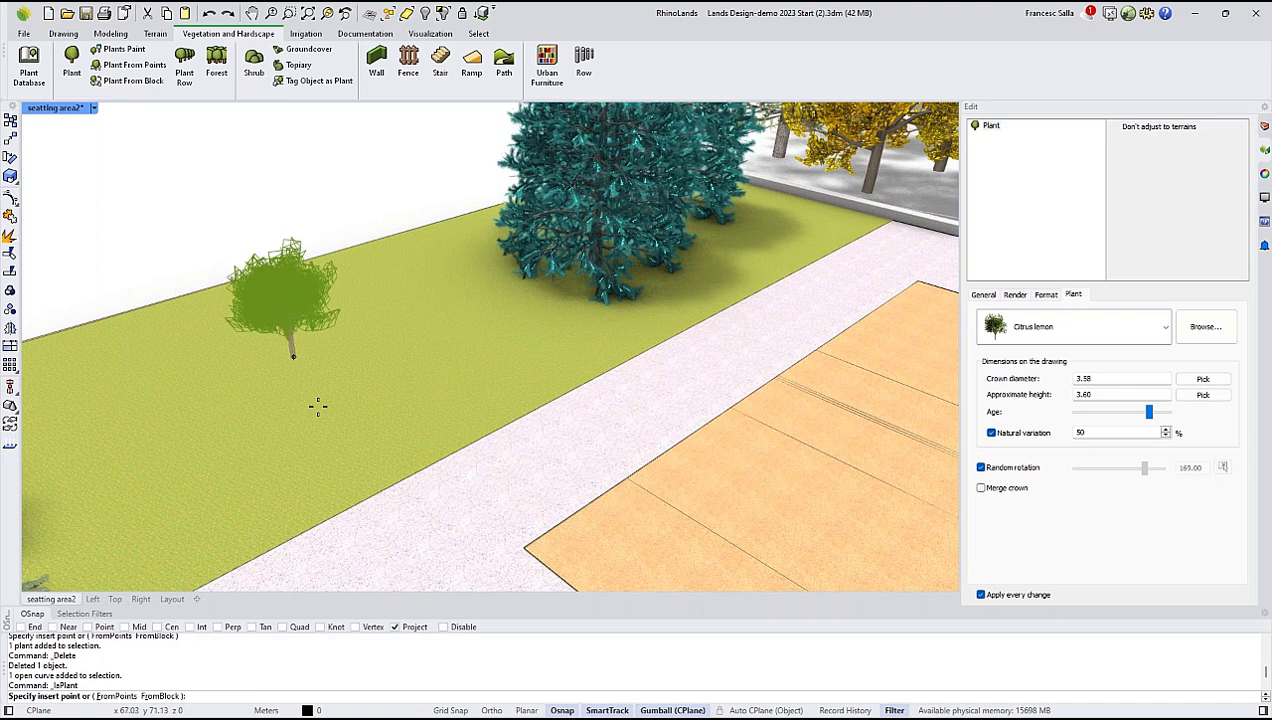
{"action": "left_click", "coordinate": [317, 405]}
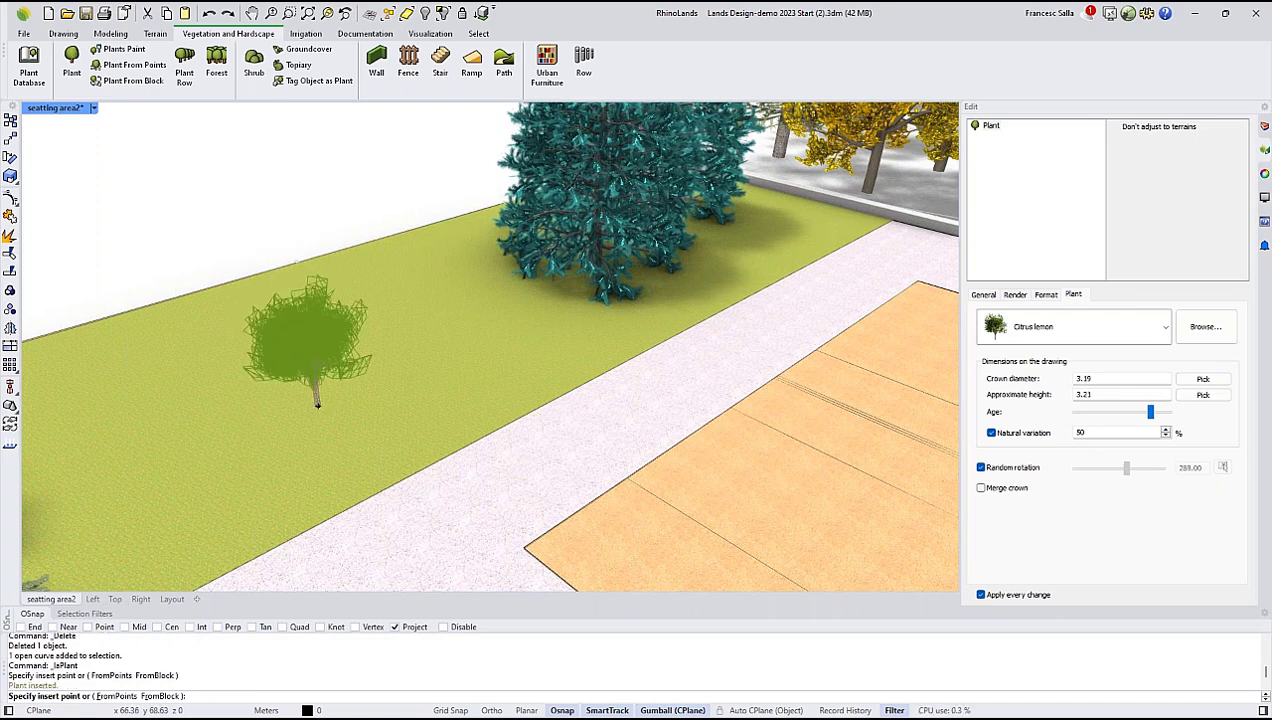
{"action": "left_click", "coordinate": [445, 397]}
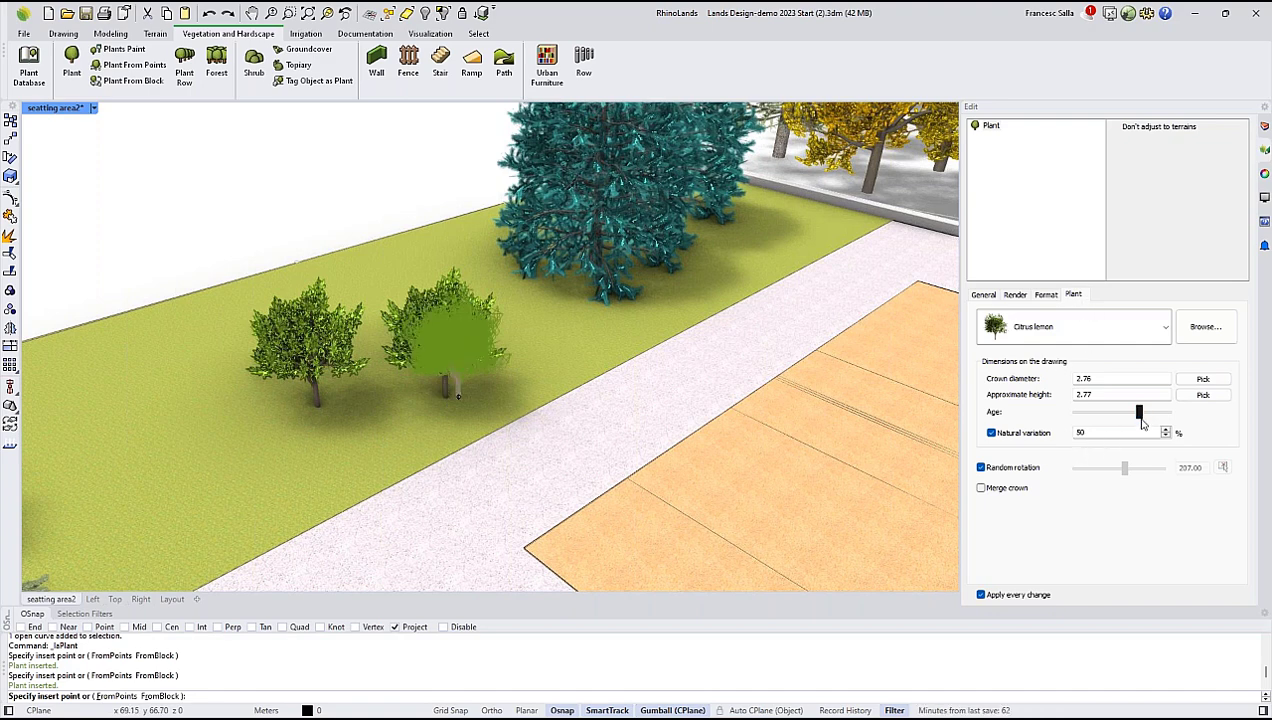
{"action": "mouse_move", "coordinate": [1140, 420]}
{"action": "left_mouse_down"}
{"action": "mouse_move", "coordinate": [1113, 414]}
{"action": "mouse_move", "coordinate": [1161, 418]}
{"action": "left_mouse_up"}
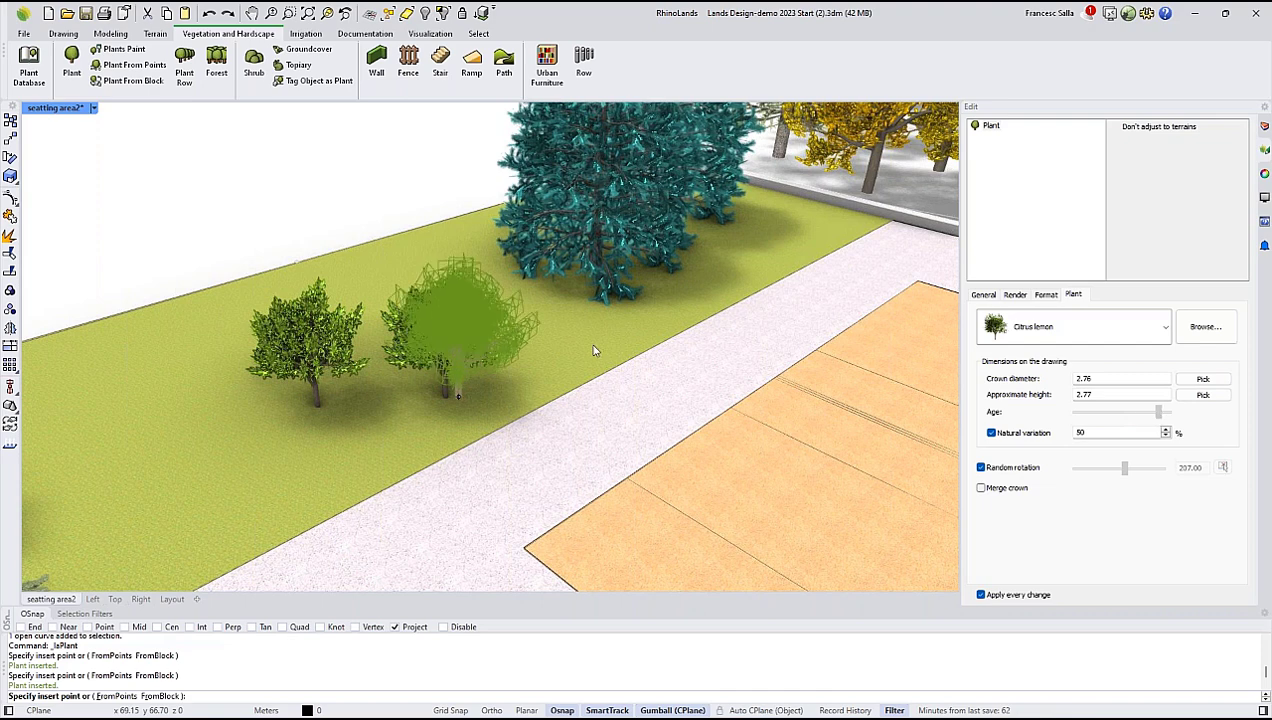
{"action": "left_click", "coordinate": [458, 396]}
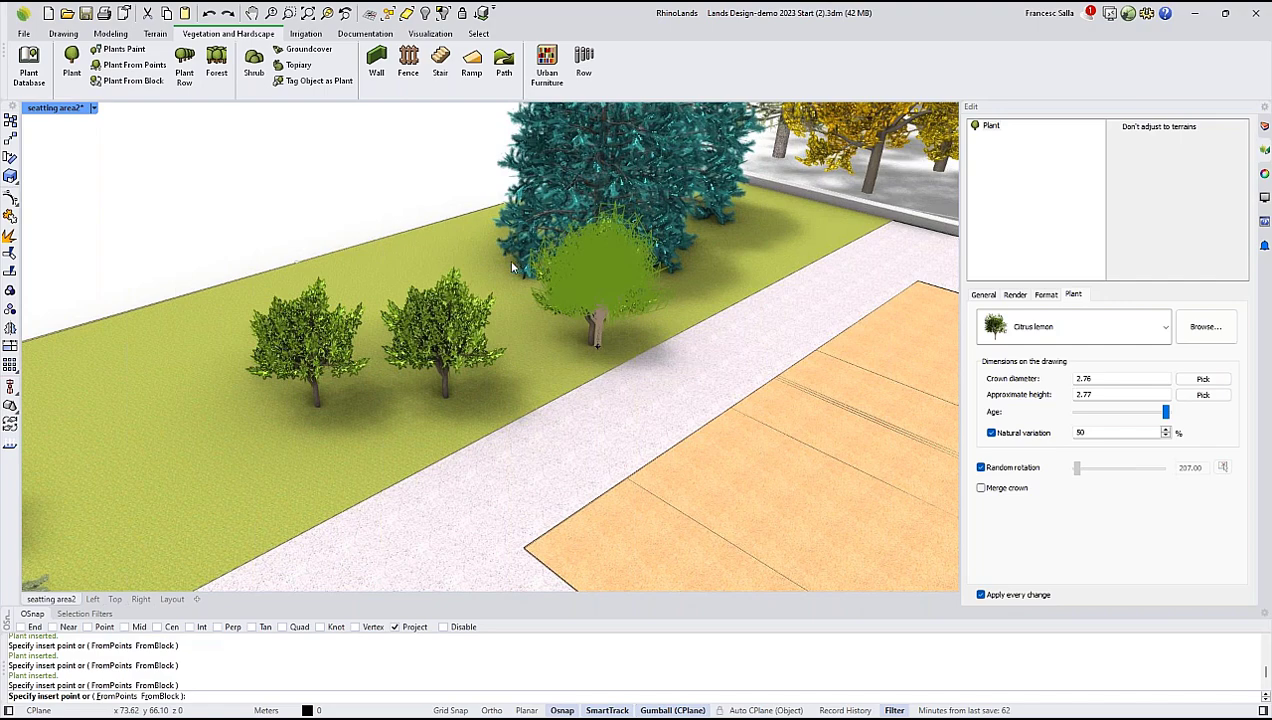
{"action": "key", "text": "Escape"}
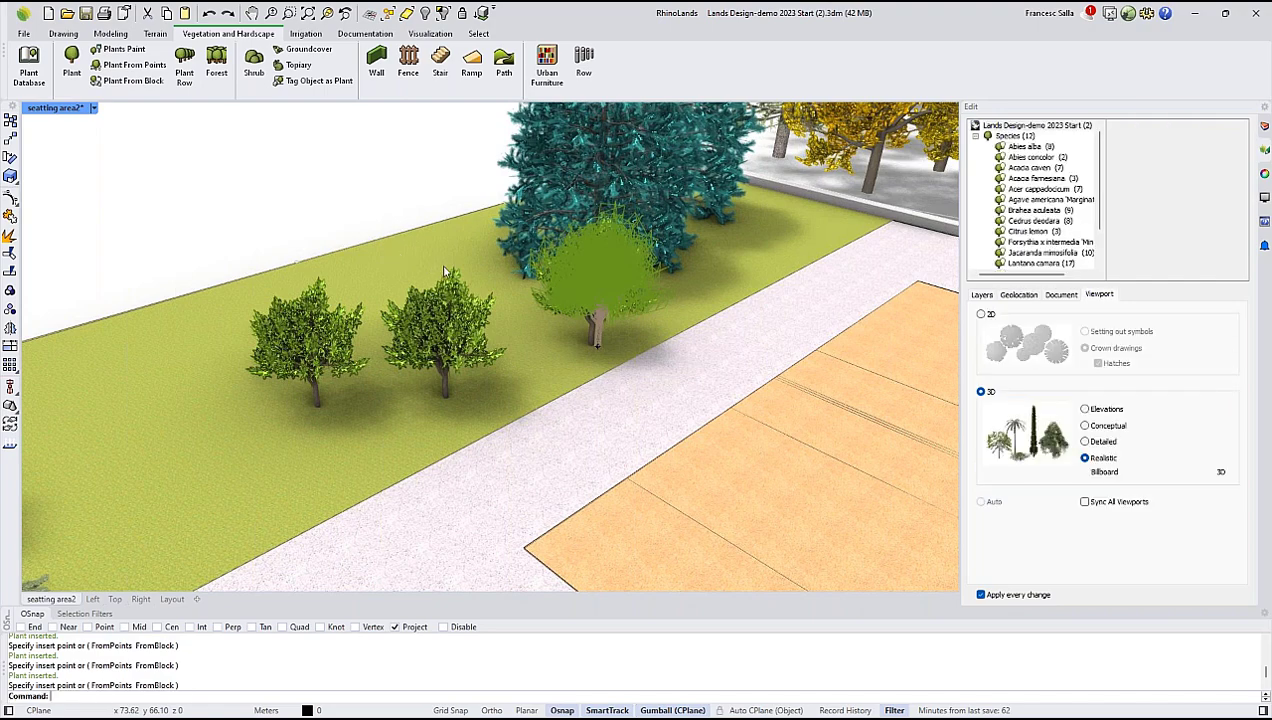
Increase the middle lemon tree's age slightly and change its species to Forsythia x intermedia 'Mindor'.
{"action": "left_click", "coordinate": [446, 326]}
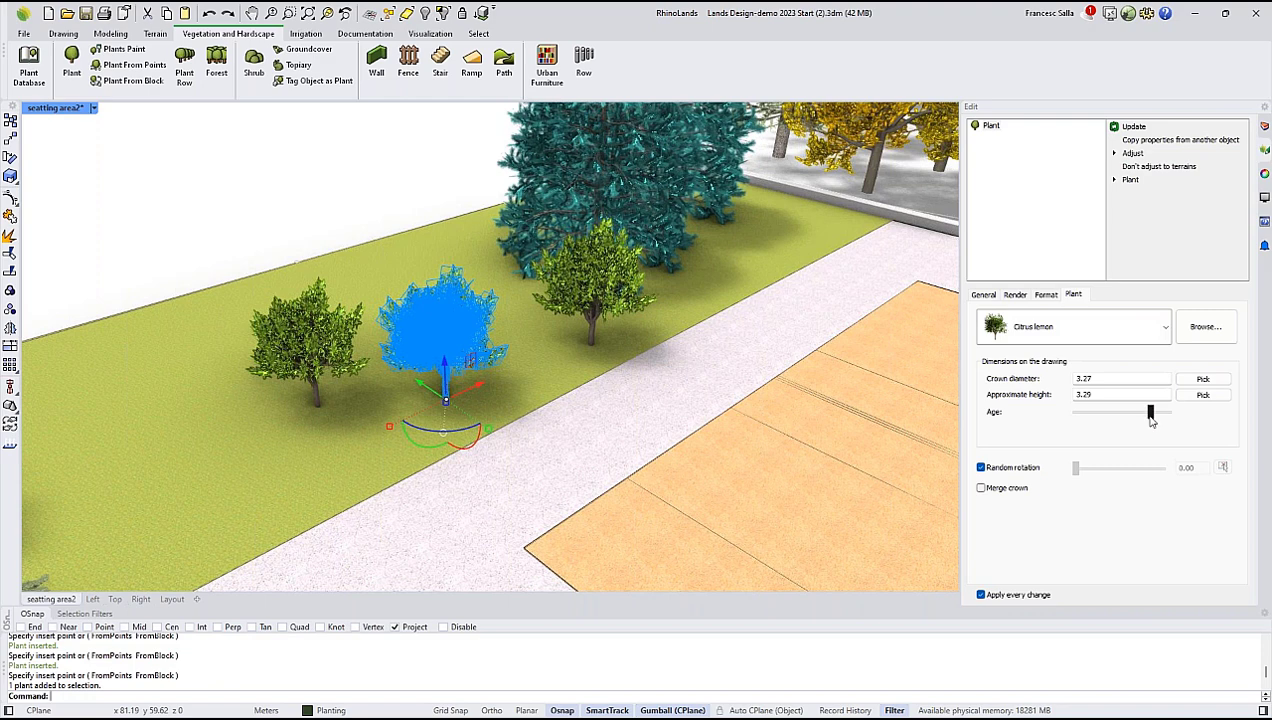
{"action": "mouse_move", "coordinate": [1150, 412]}
{"action": "left_mouse_down"}
{"action": "mouse_move", "coordinate": [1122, 420]}
{"action": "mouse_move", "coordinate": [1154, 412]}
{"action": "left_mouse_up"}
{"action": "left_click", "coordinate": [1165, 326]}
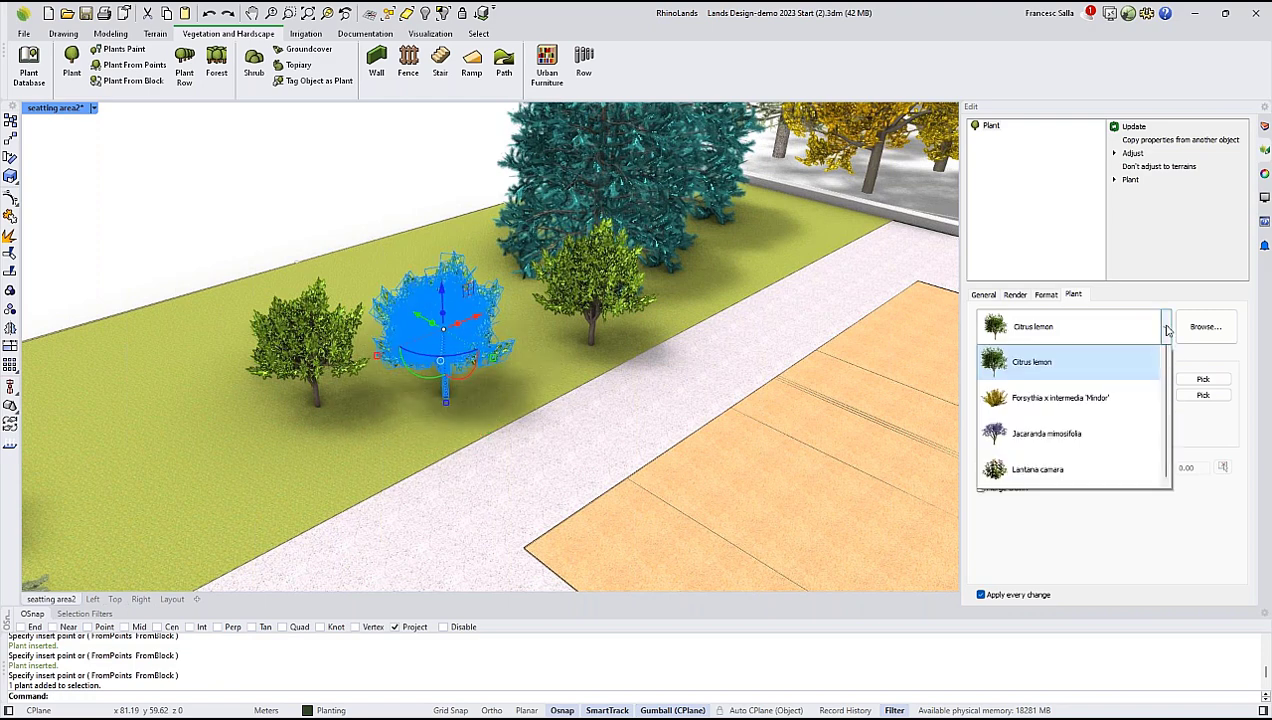
{"action": "left_click", "coordinate": [1030, 503]}
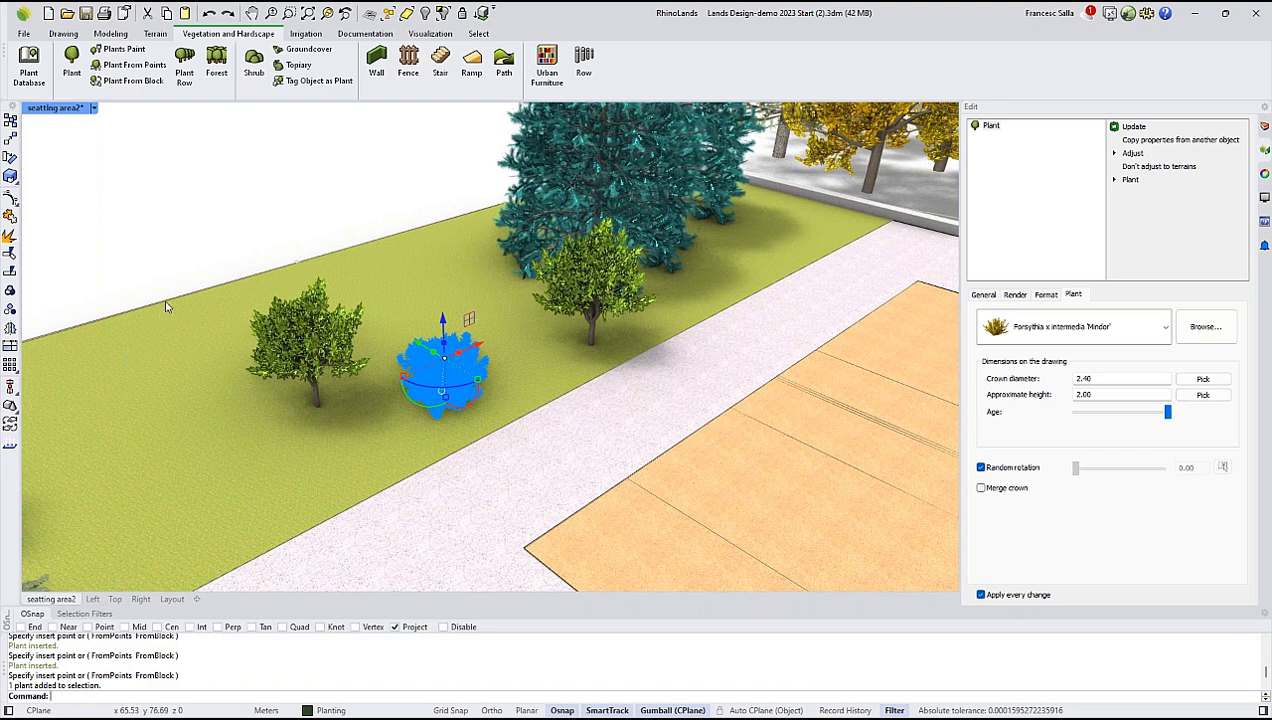
{"action": "key", "text": "Escape"}
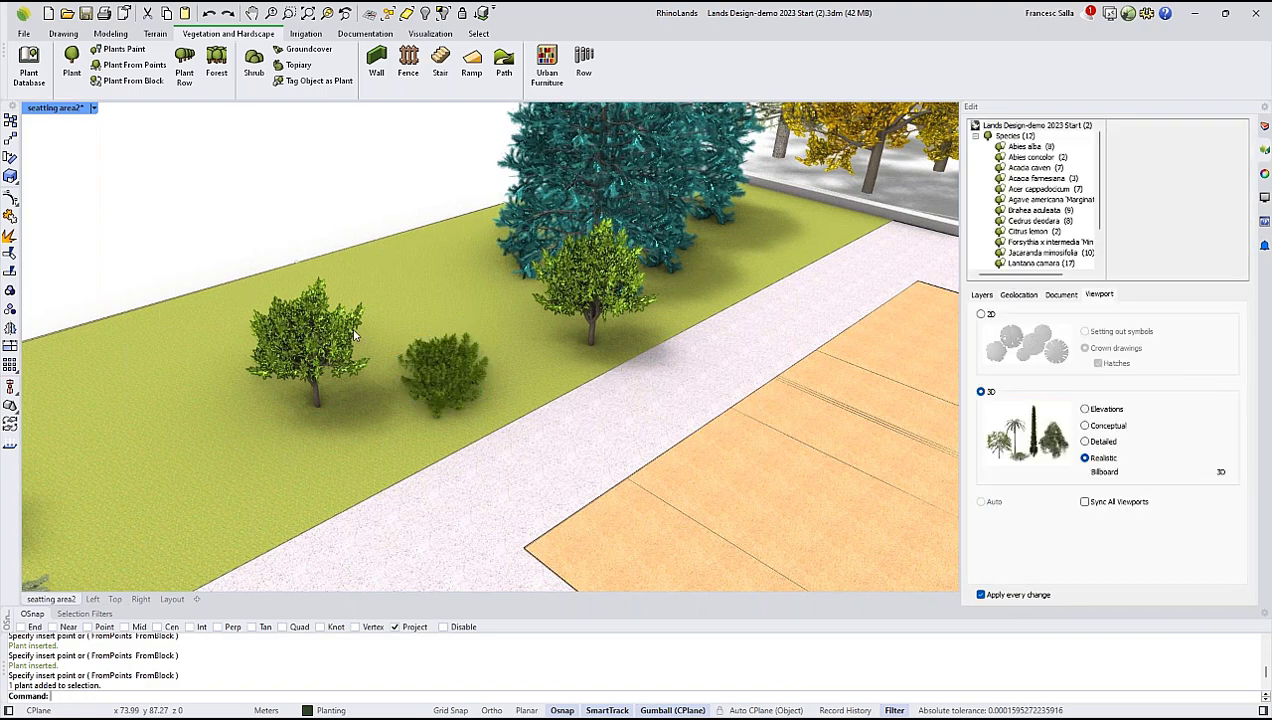
Examine the whole park site and the contour curves beside the planted plaza.
{"action": "scroll", "coordinate": [307, 333], "scroll_direction": "down", "scroll_amount": 2}
{"action": "right_click_drag", "start_coordinate": [588, 314], "coordinate": [380, 280]}
{"action": "scroll", "coordinate": [449, 313], "scroll_direction": "down", "scroll_amount": 9}
{"action": "scroll", "coordinate": [438, 312], "scroll_direction": "down", "scroll_amount": 4}
{"action": "right_click_drag", "start_coordinate": [632, 475], "coordinate": [551, 399], "text": "shift"}
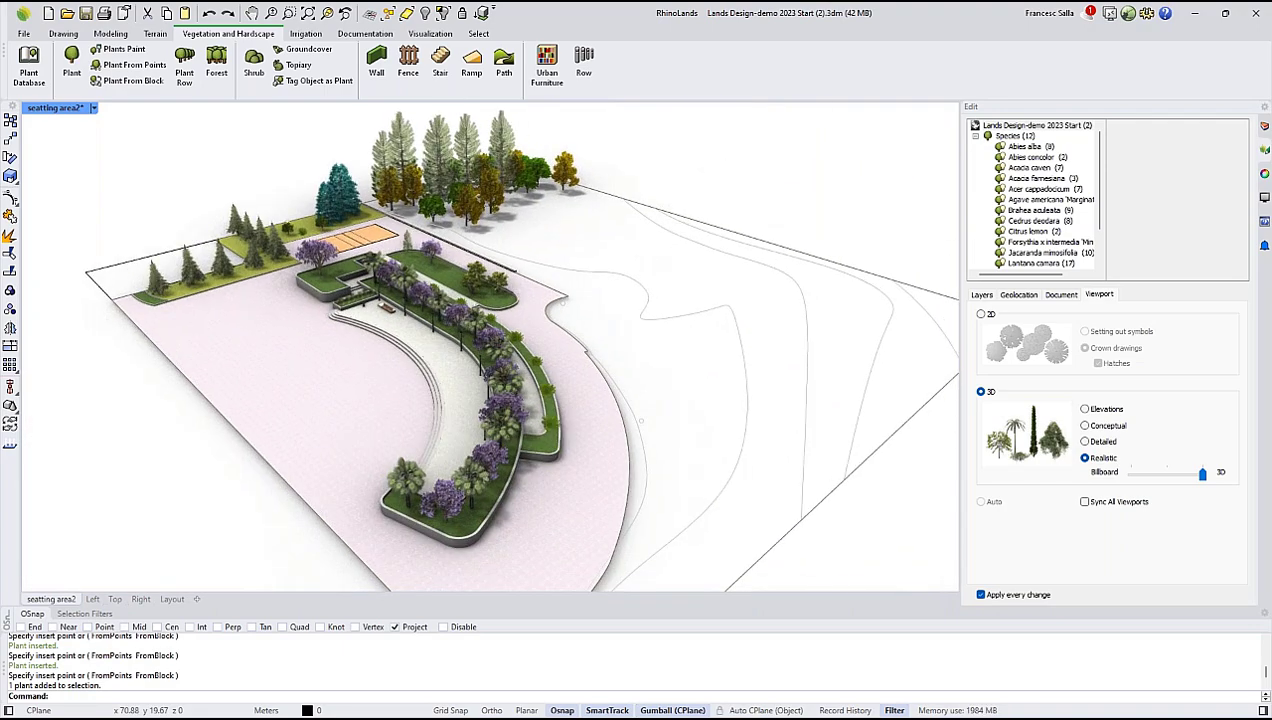
{"action": "right_click_drag", "start_coordinate": [840, 343], "coordinate": [843, 310]}
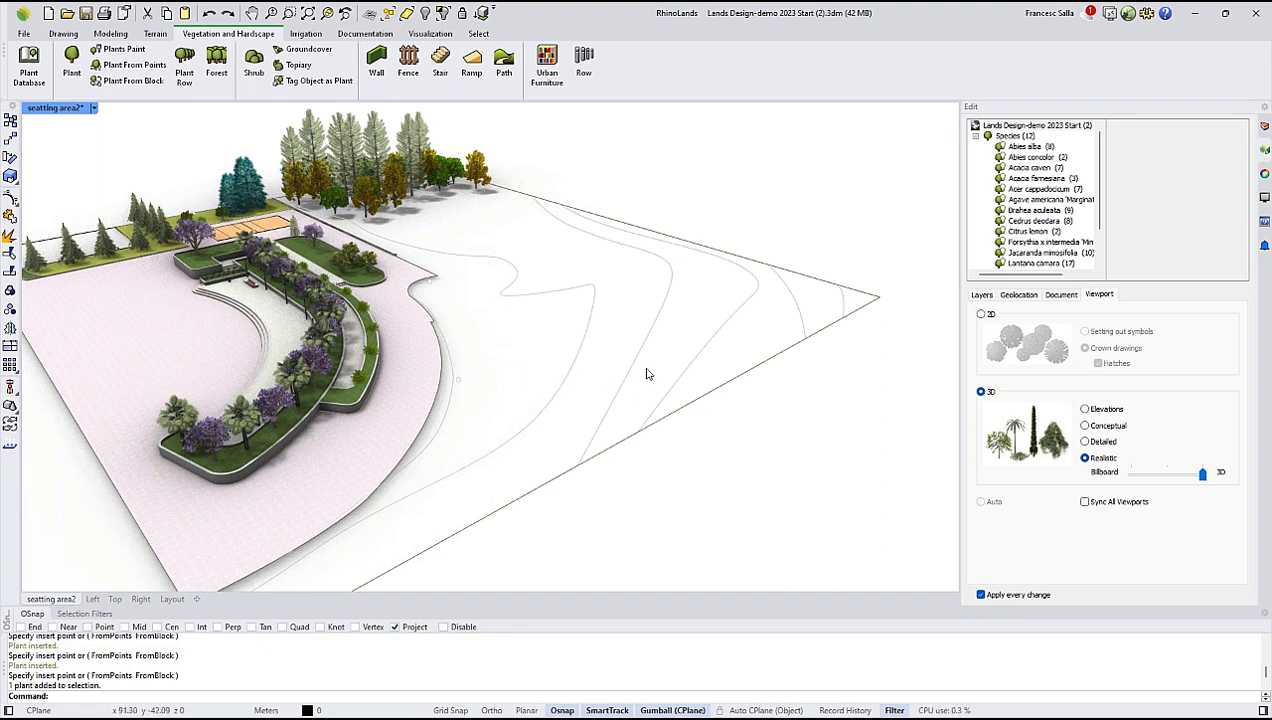
{"action": "right_click_drag", "start_coordinate": [684, 358], "coordinate": [475, 345]}
{"action": "scroll", "coordinate": [725, 299], "scroll_direction": "down", "scroll_amount": 4}
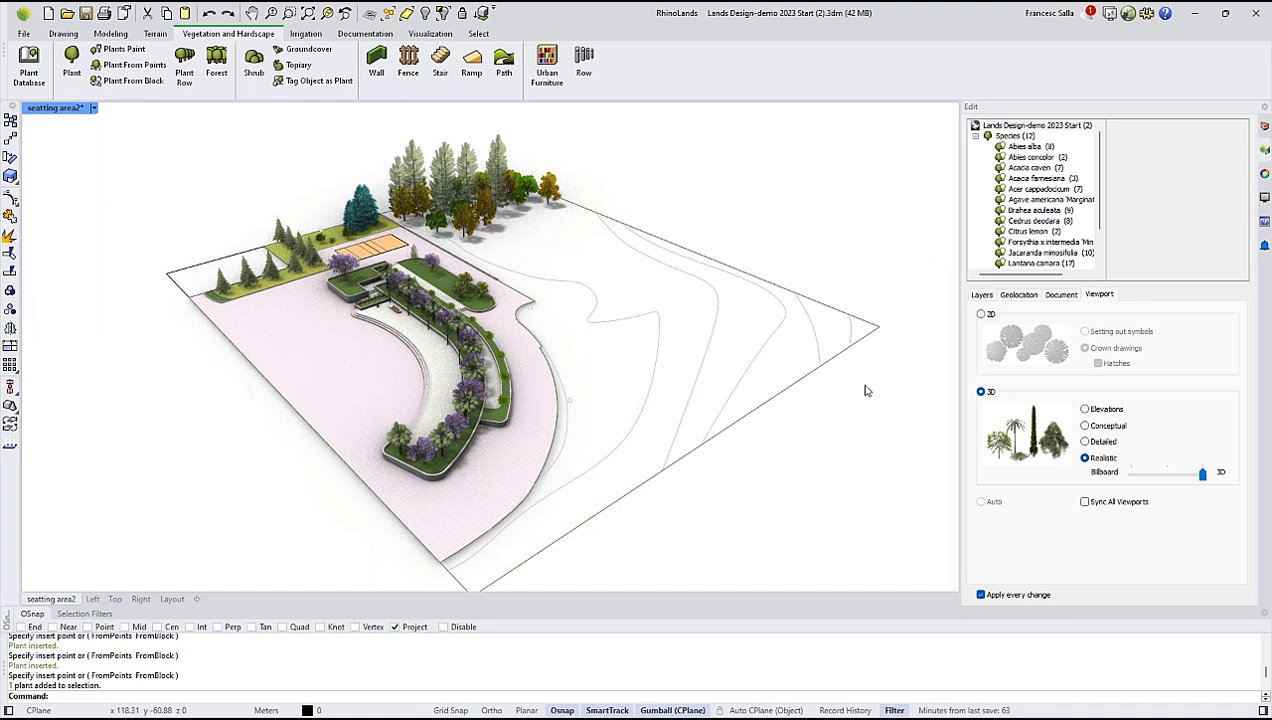
{"action": "scroll", "coordinate": [862, 388], "scroll_direction": "up", "scroll_amount": 3}
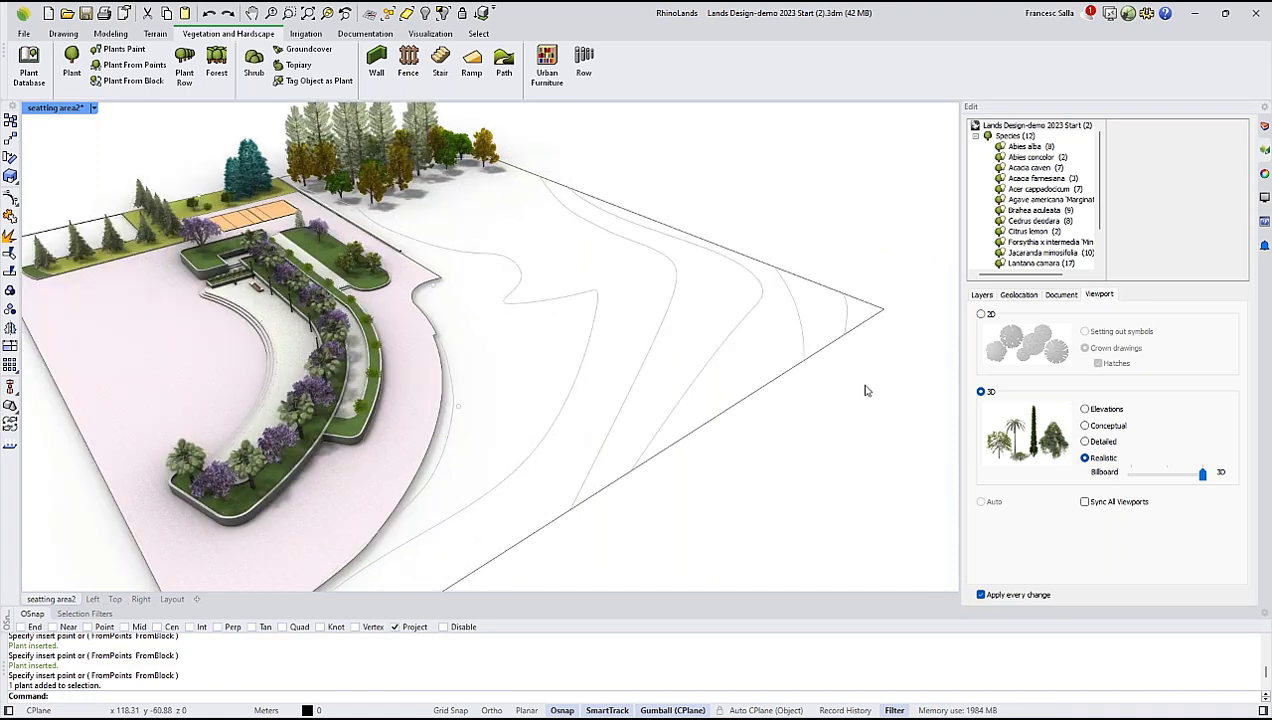
Set the seatting area2 viewport to Wireframe display, keeping the contour curves in view.
{"action": "left_click", "coordinate": [93, 107]}
{"action": "left_click", "coordinate": [66, 159]}
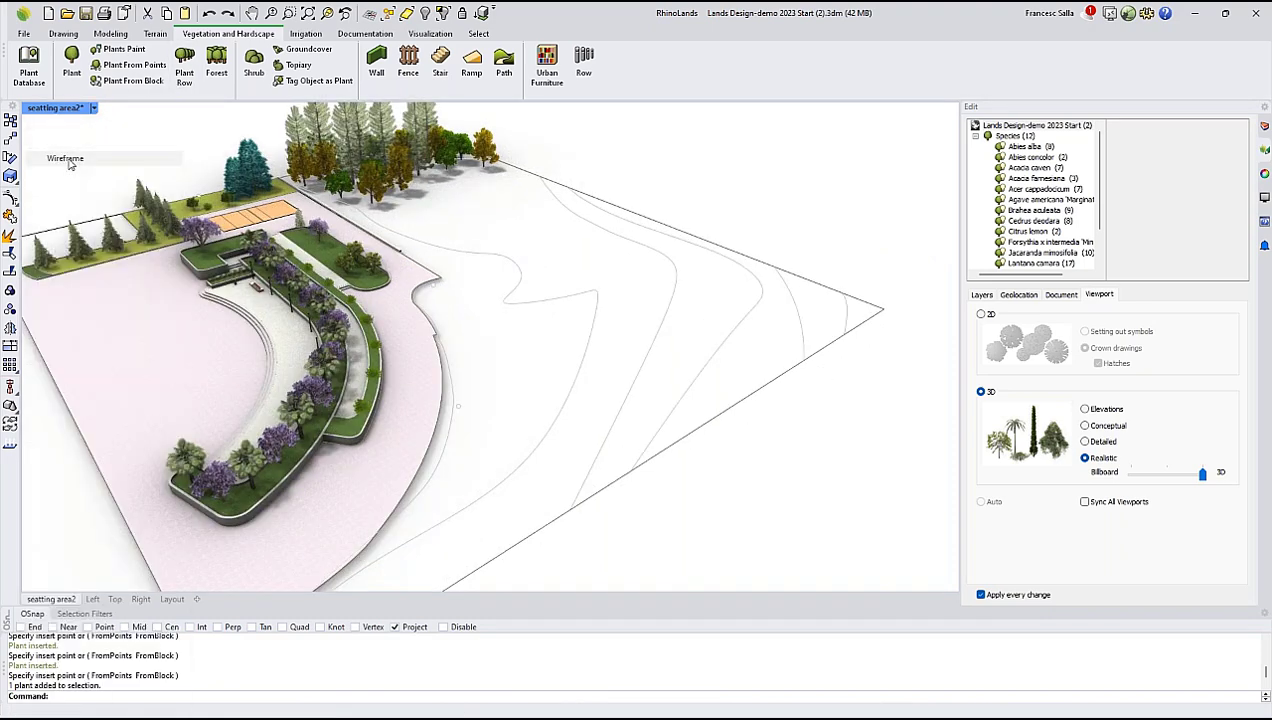
{"action": "mouse_move", "coordinate": [531, 354]}
{"action": "right_mouse_down"}
{"action": "mouse_move", "coordinate": [548, 335]}
{"action": "mouse_move", "coordinate": [536, 340]}
{"action": "right_mouse_up"}
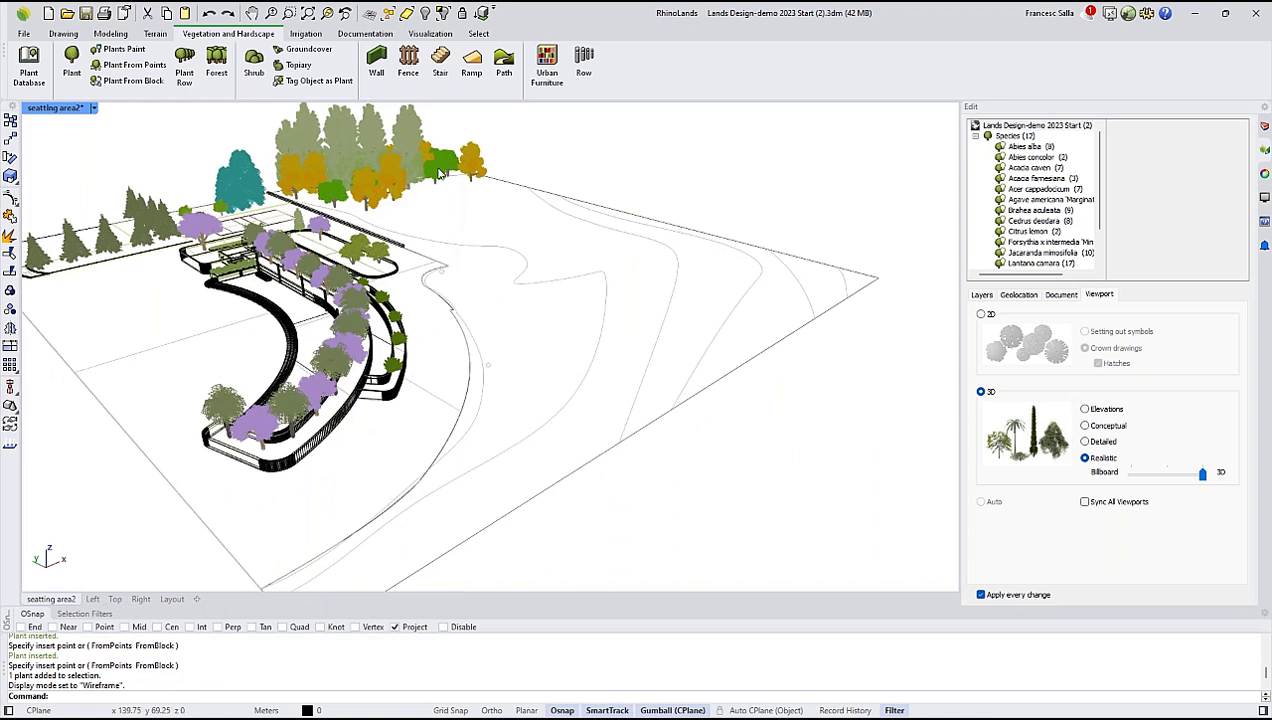
Elevate the contour curves along a line from the plaza's edge curve to the site's far corner, starting at 0.00 with increment 1.
{"action": "left_click", "coordinate": [155, 34]}
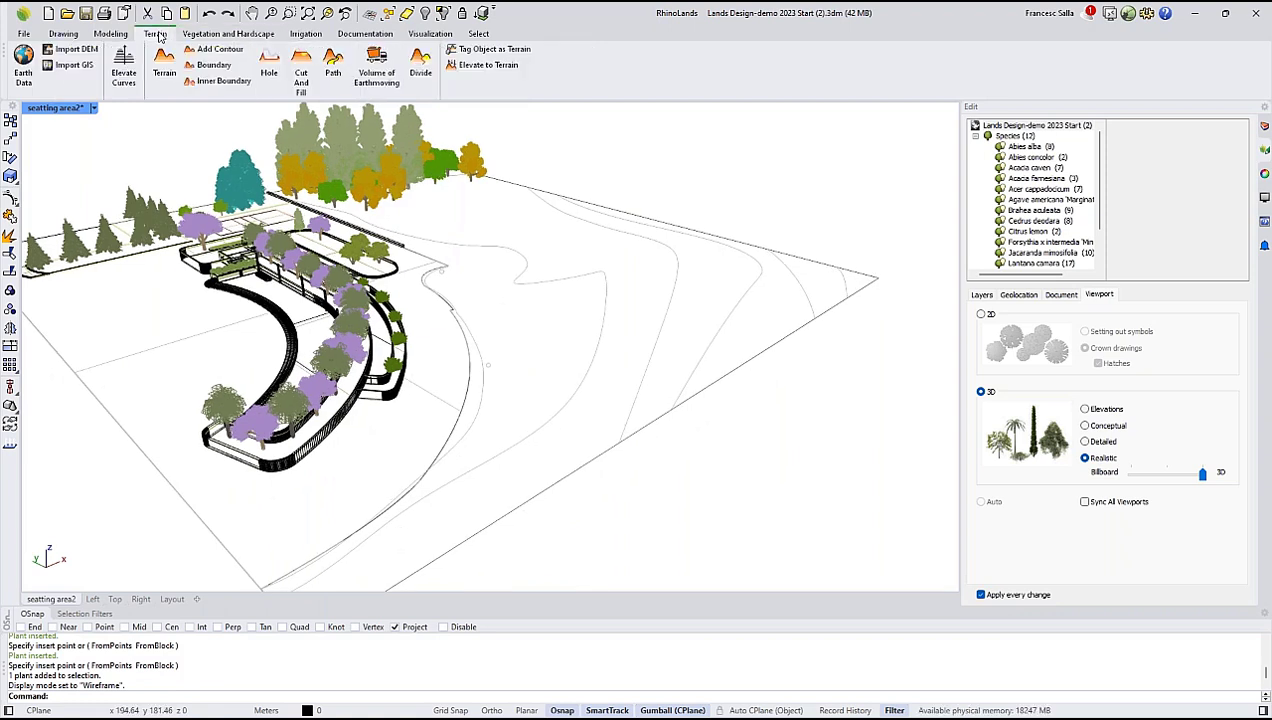
{"action": "left_click", "coordinate": [124, 78]}
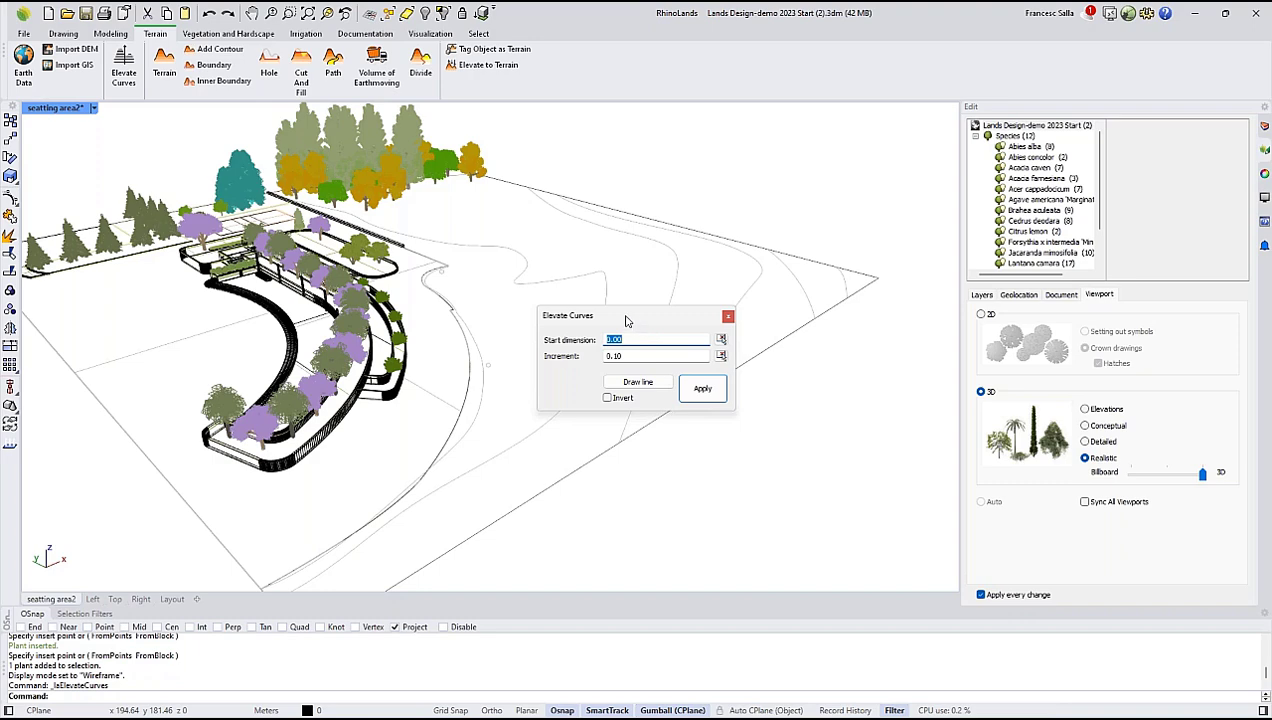
{"action": "left_click_drag", "start_coordinate": [626, 320], "coordinate": [679, 186]}
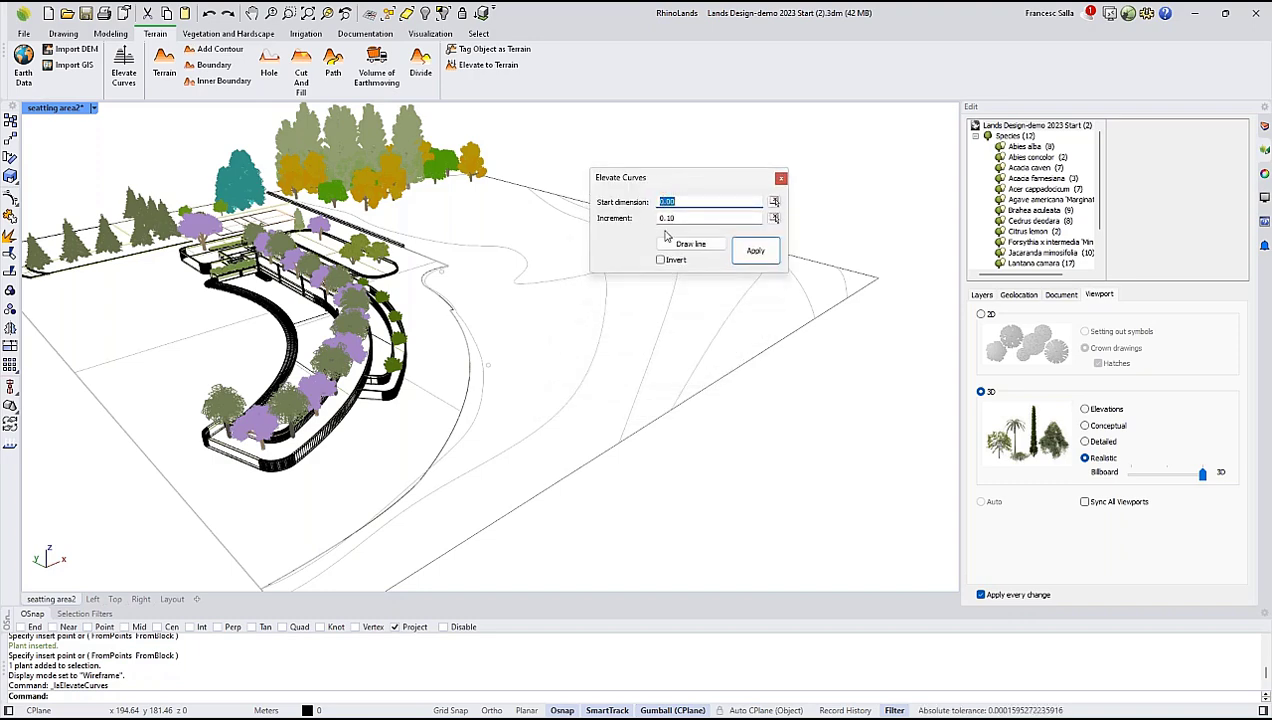
{"action": "left_click", "coordinate": [681, 247]}
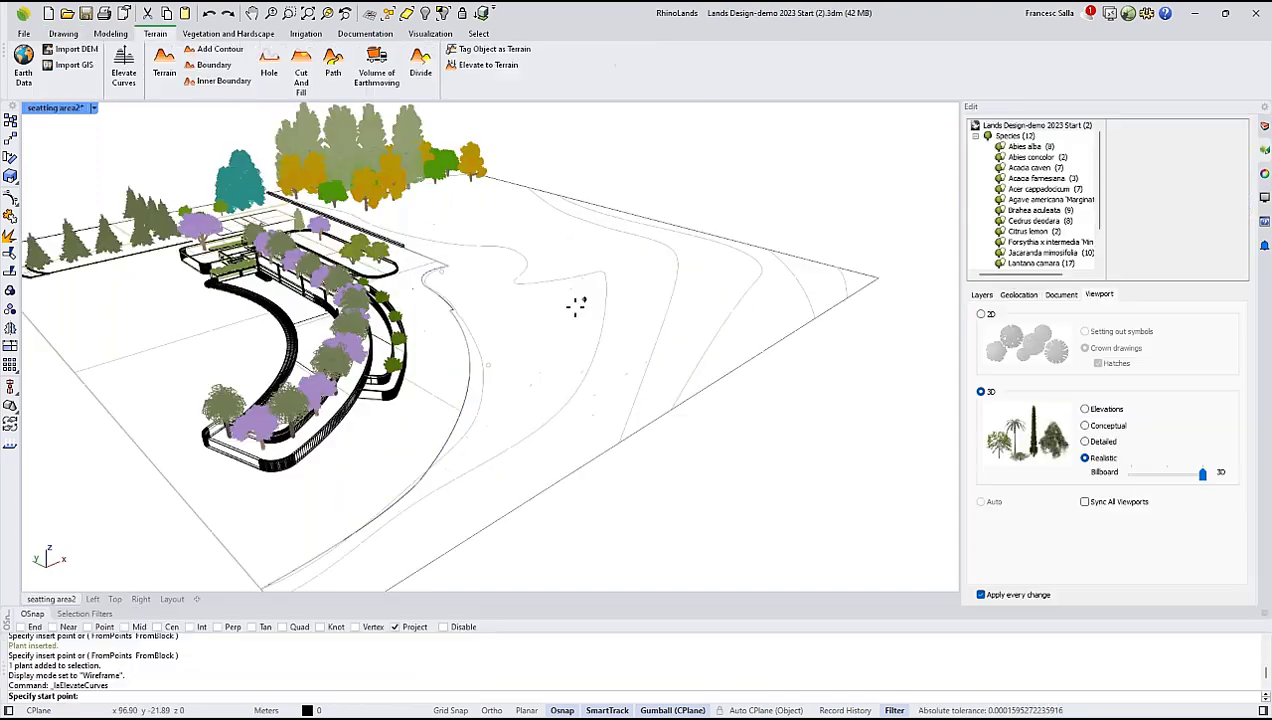
{"action": "left_click", "coordinate": [476, 393]}
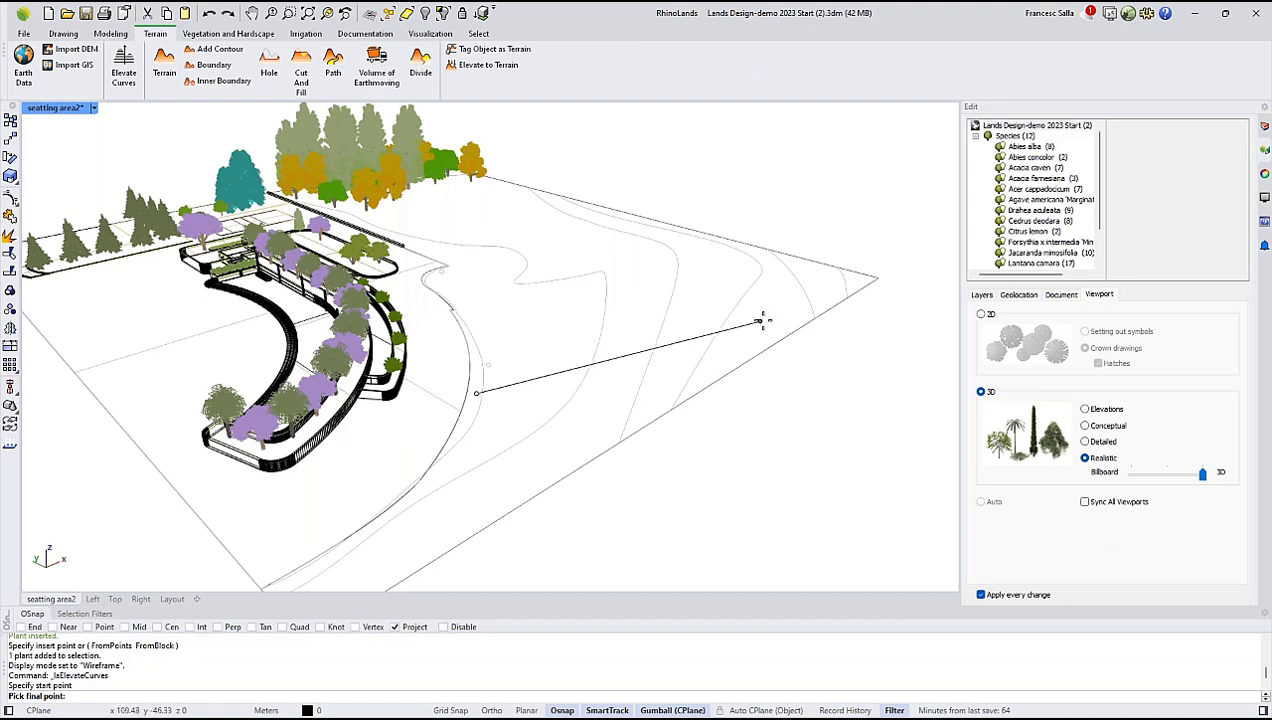
{"action": "left_click", "coordinate": [846, 285]}
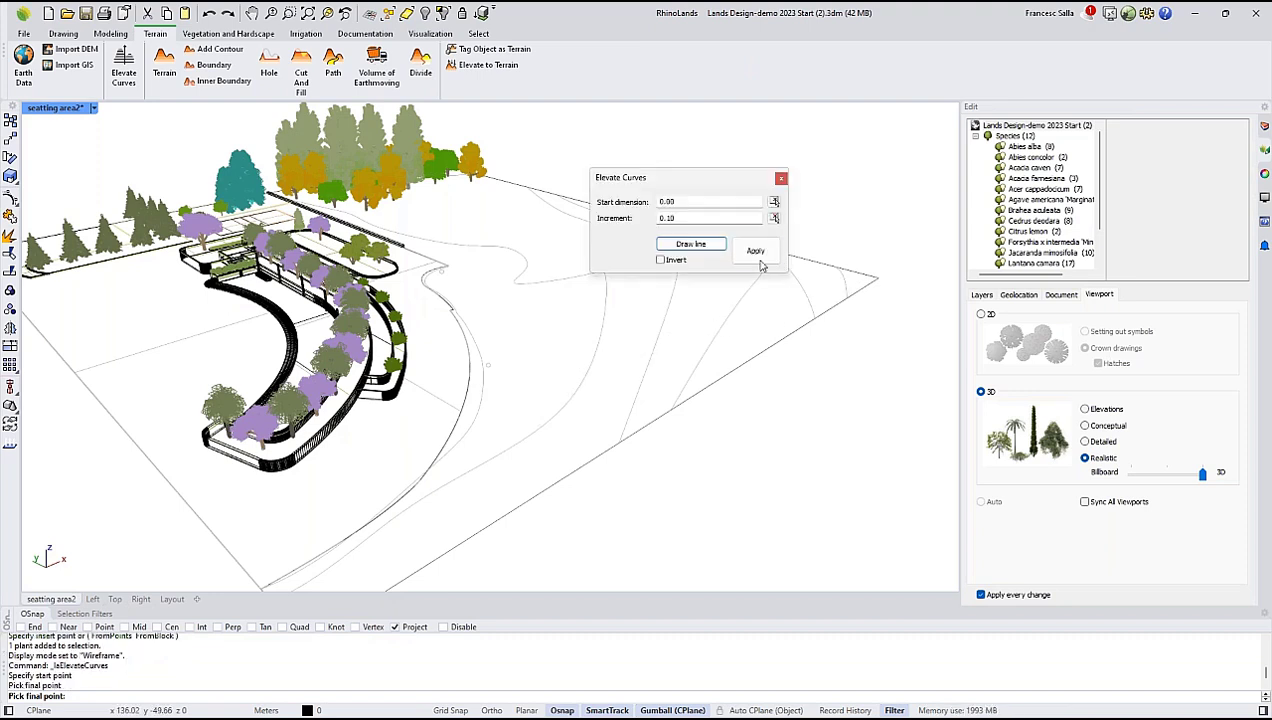
{"action": "double_click", "coordinate": [690, 218]}
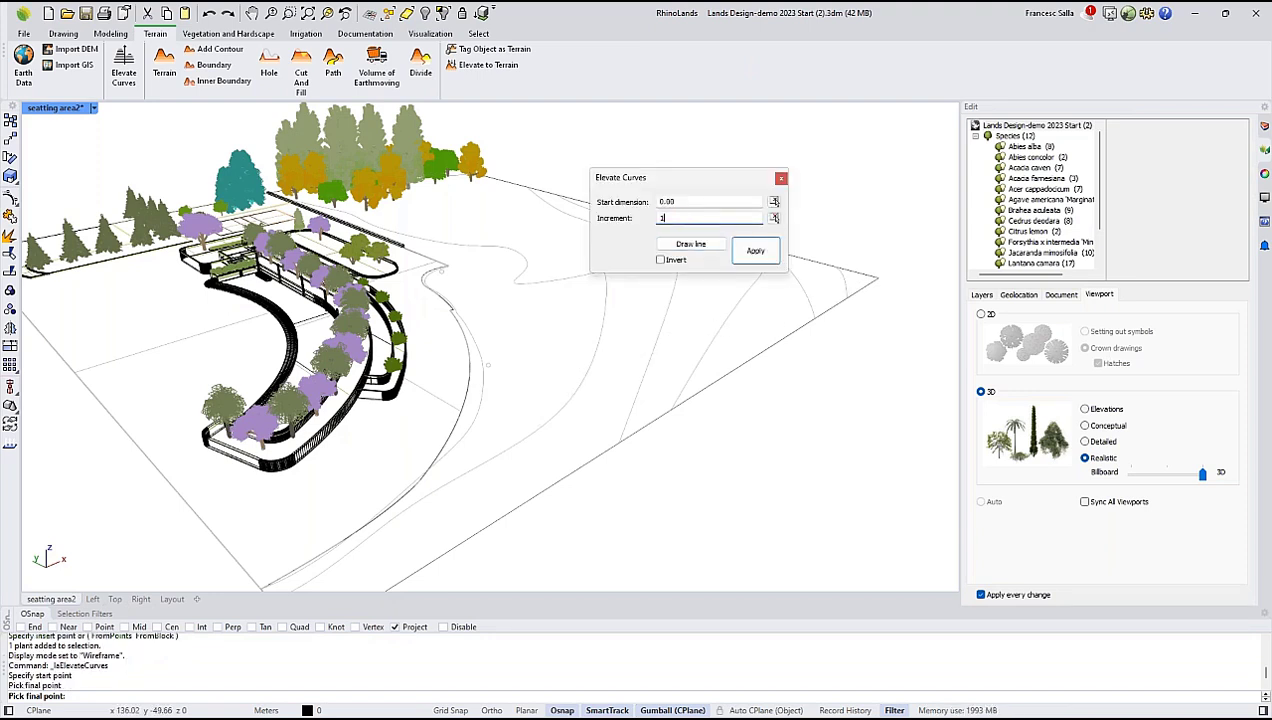
{"action": "left_click", "coordinate": [752, 252]}
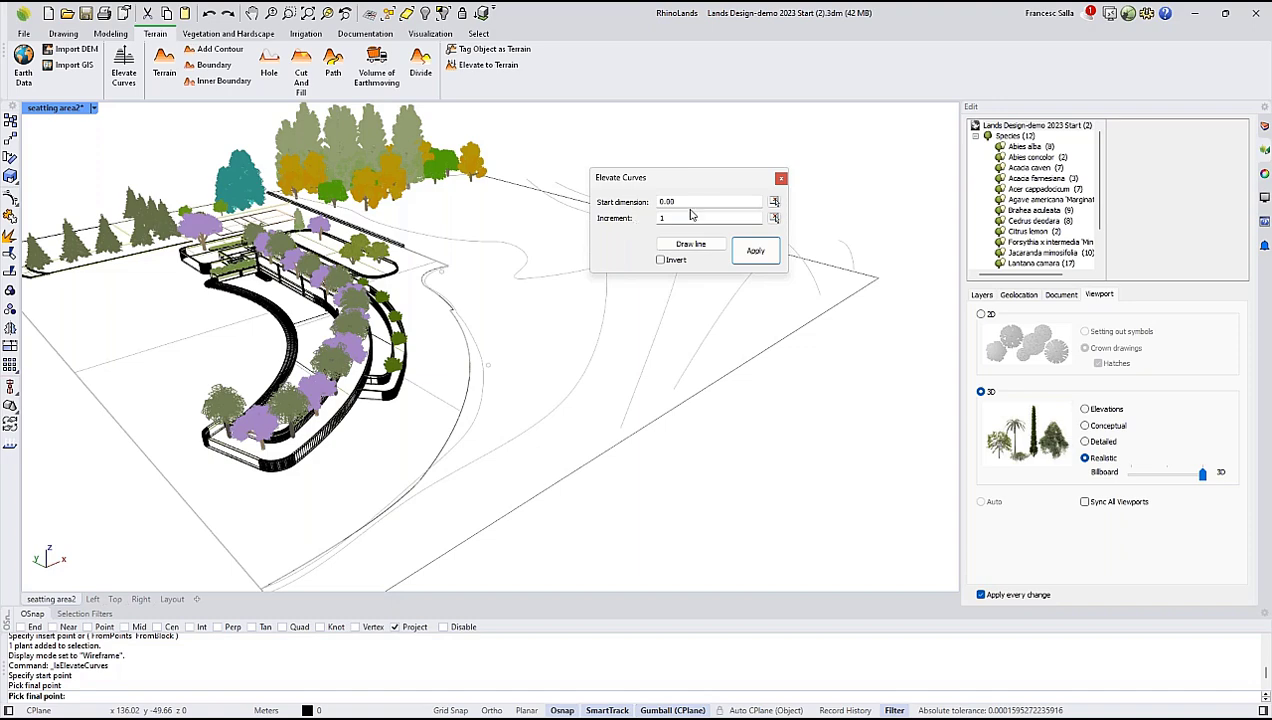
{"action": "left_click", "coordinate": [781, 178]}
Examine the heights of the elevated contour curves, inspecting the short curve near the site's far corner.
{"action": "scroll", "coordinate": [655, 350], "scroll_direction": "down", "scroll_amount": 5}
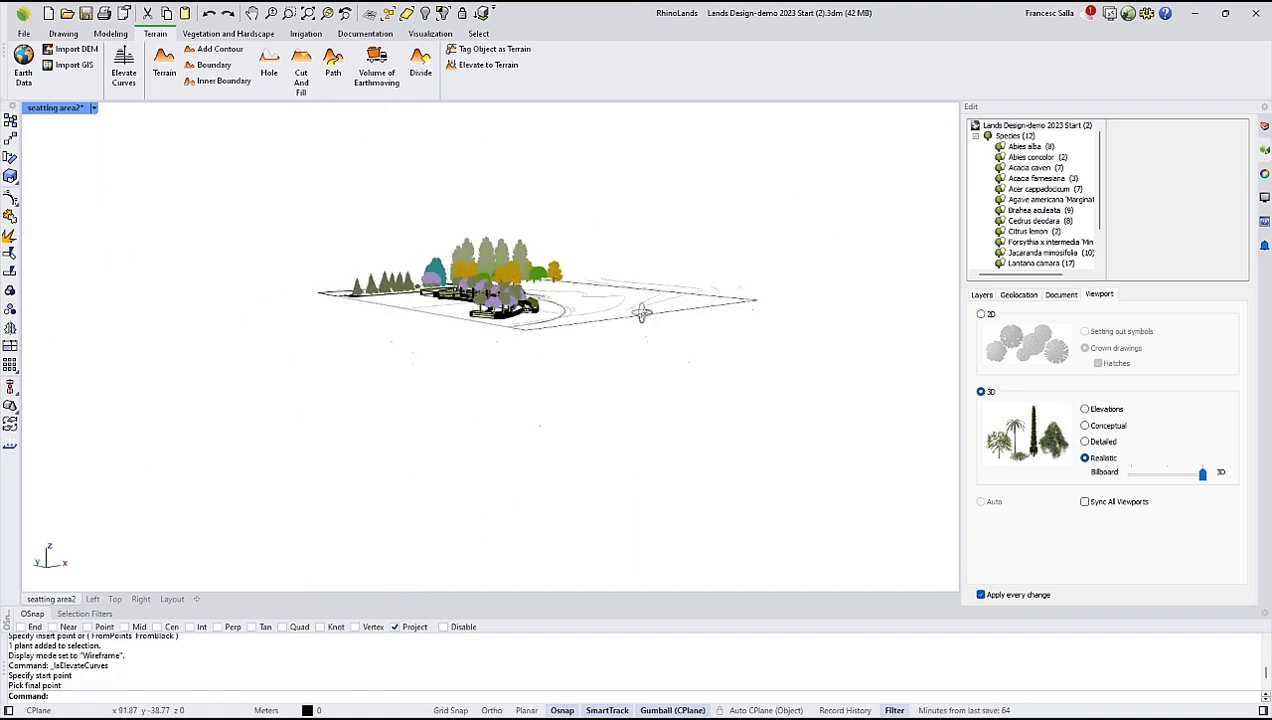
{"action": "right_click_drag", "start_coordinate": [642, 313], "coordinate": [615, 323]}
{"action": "scroll", "coordinate": [655, 301], "scroll_direction": "up", "scroll_amount": 3}
{"action": "scroll", "coordinate": [655, 301], "scroll_direction": "up", "scroll_amount": 2}
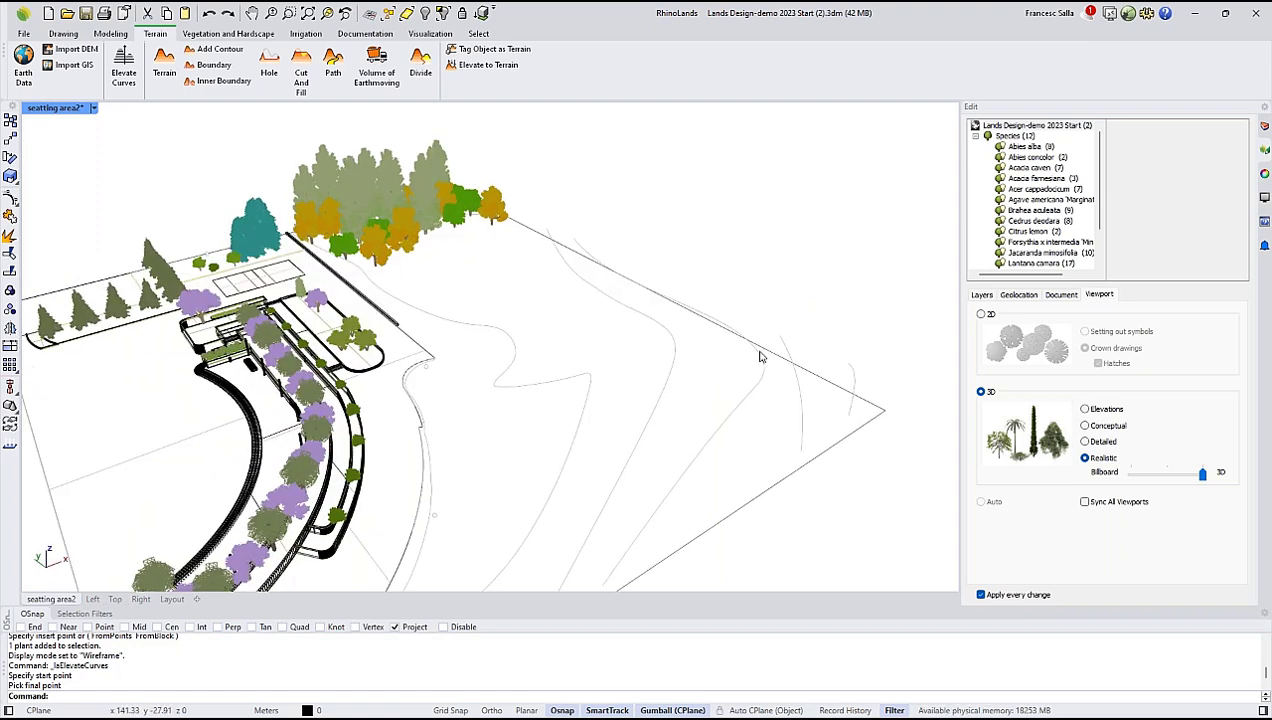
{"action": "scroll", "coordinate": [770, 345], "scroll_direction": "up", "scroll_amount": 5}
{"action": "left_click", "coordinate": [790, 305]}
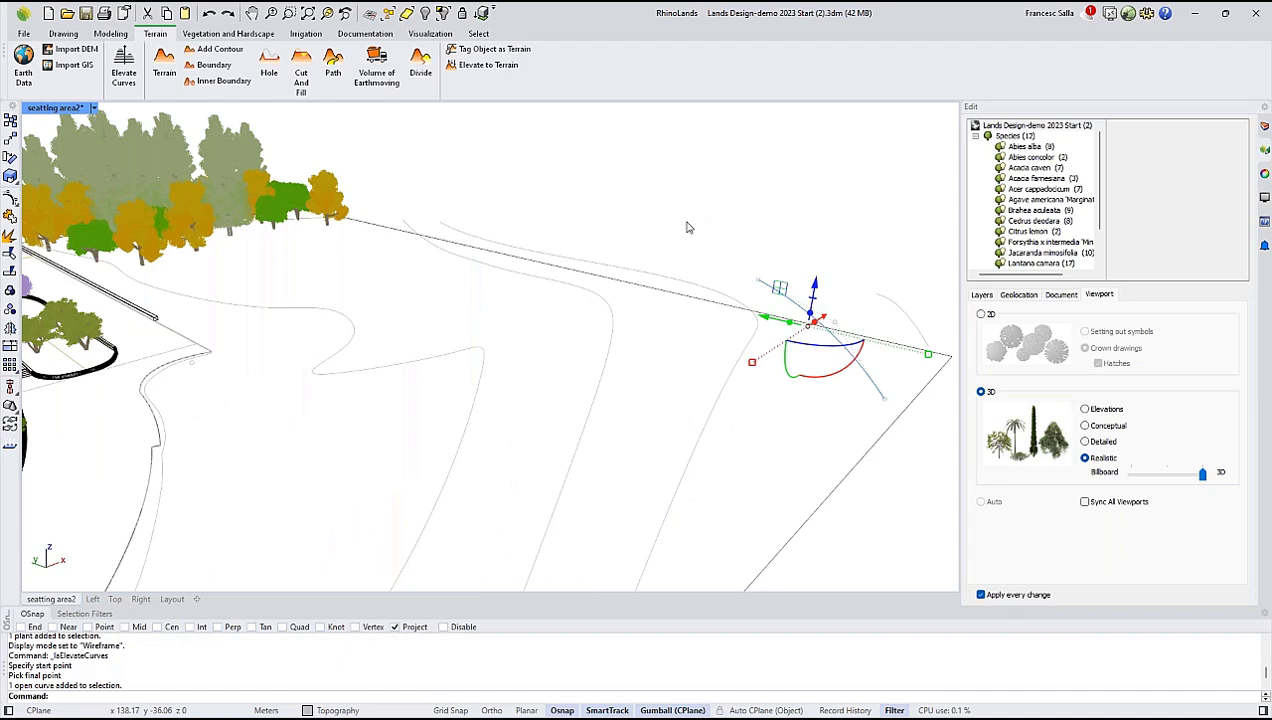
{"action": "scroll", "coordinate": [687, 252], "scroll_direction": "down", "scroll_amount": 5}
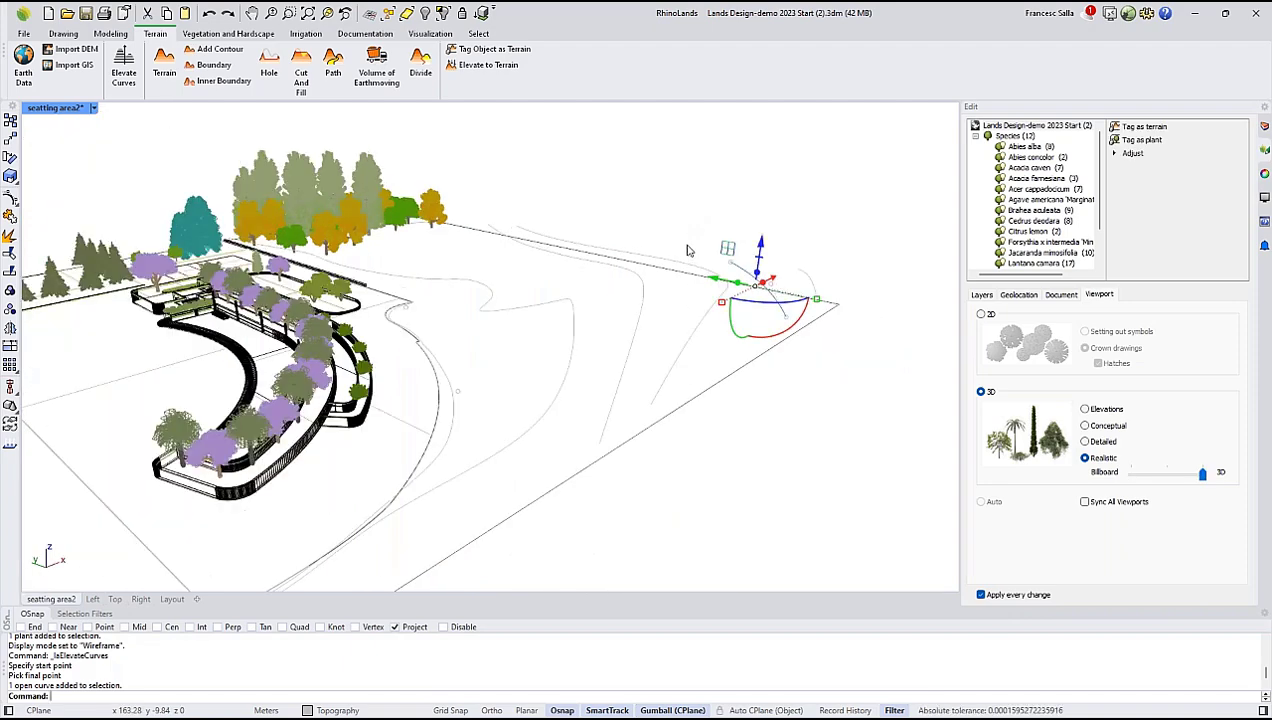
{"action": "right_click_drag", "start_coordinate": [698, 202], "coordinate": [704, 232]}
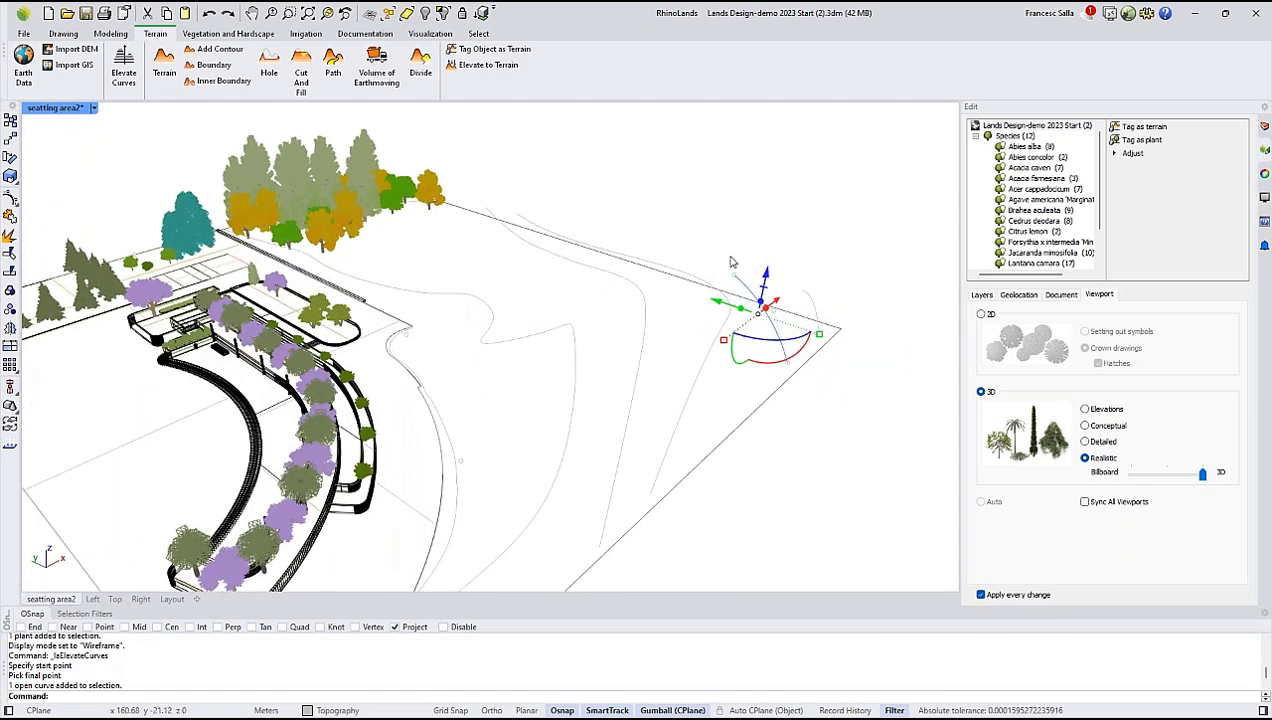
{"action": "scroll", "coordinate": [733, 264], "scroll_direction": "up", "scroll_amount": 2}
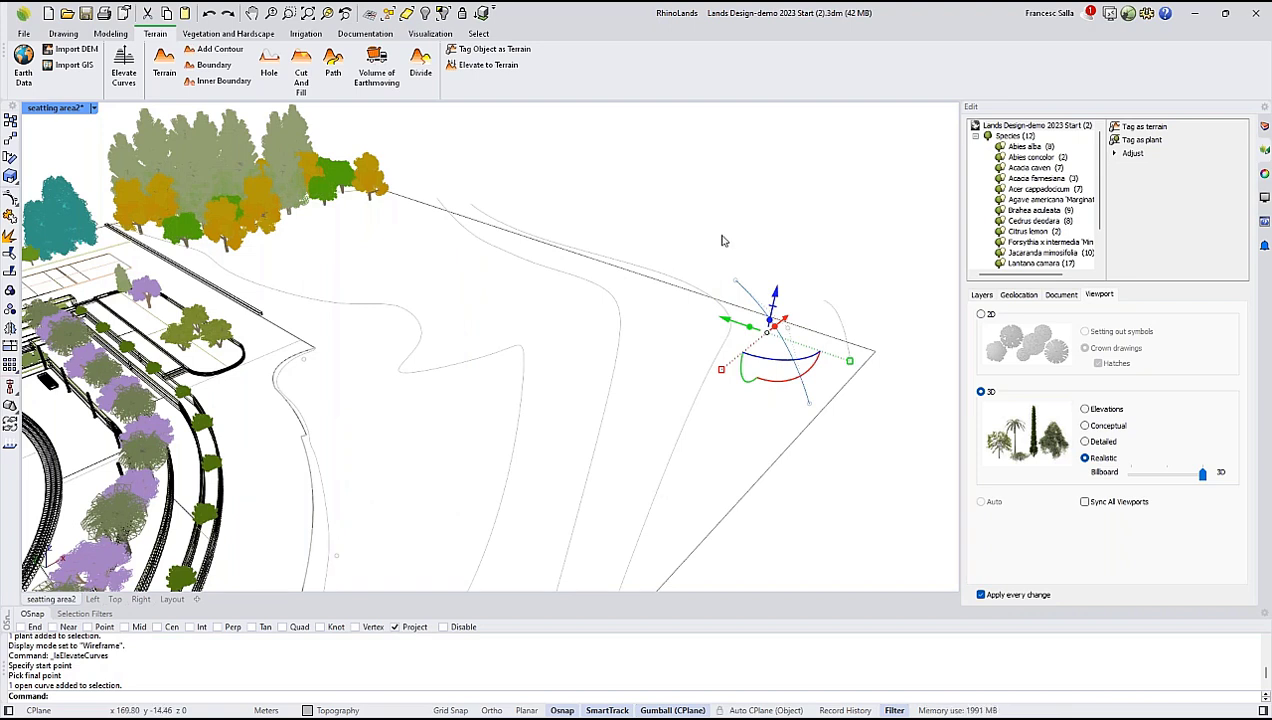
{"action": "left_click", "coordinate": [722, 238]}
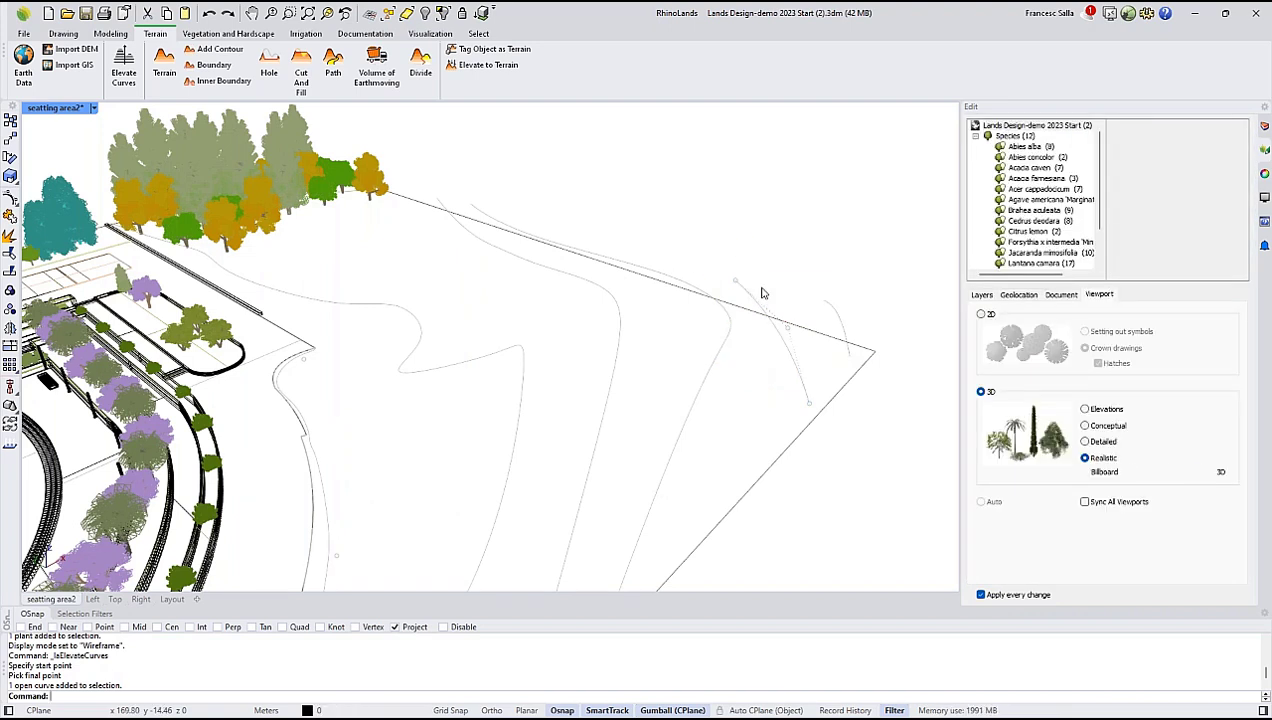
Reshape the short contour curve near the far corner by raising its end control point vertically.
{"action": "left_click", "coordinate": [738, 281]}
{"action": "left_click_drag", "start_coordinate": [745, 240], "coordinate": [752, 199]}
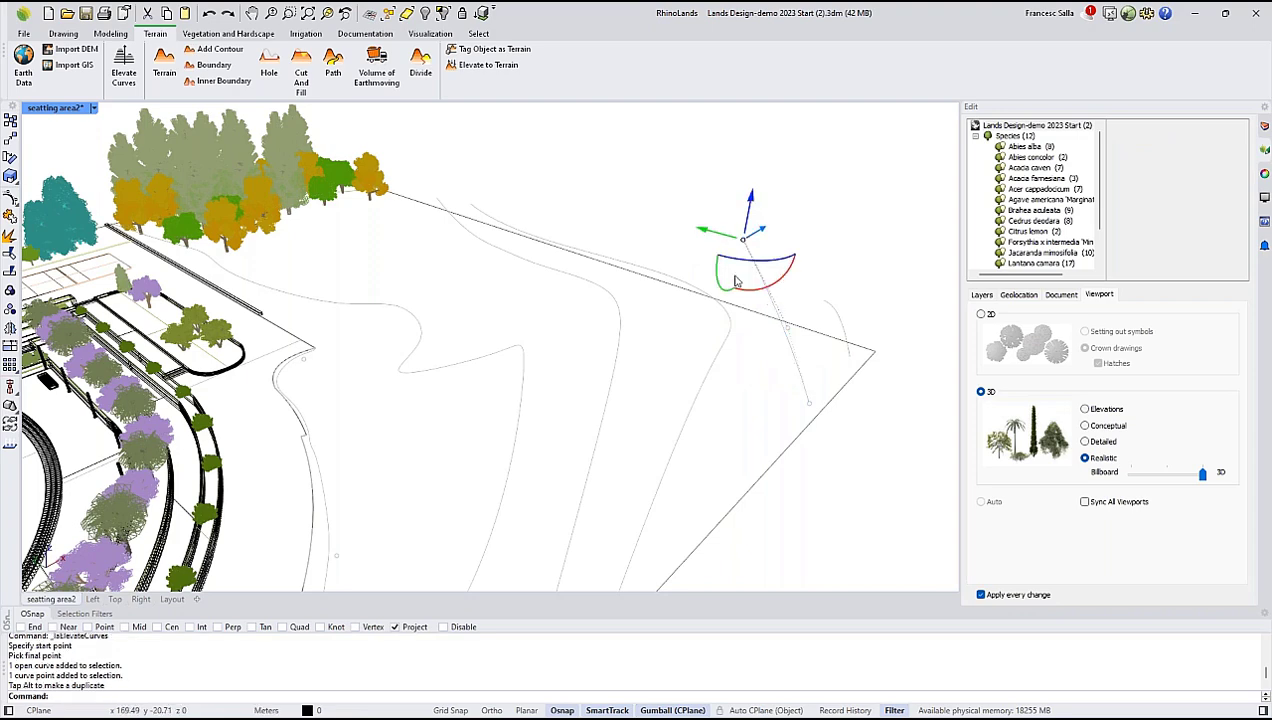
{"action": "right_click_drag", "start_coordinate": [740, 275], "coordinate": [673, 270]}
{"action": "left_click_drag", "start_coordinate": [707, 166], "coordinate": [709, 176]}
{"action": "right_click_drag", "start_coordinate": [684, 231], "coordinate": [627, 258]}
{"action": "right_click_drag", "start_coordinate": [756, 277], "coordinate": [576, 292]}
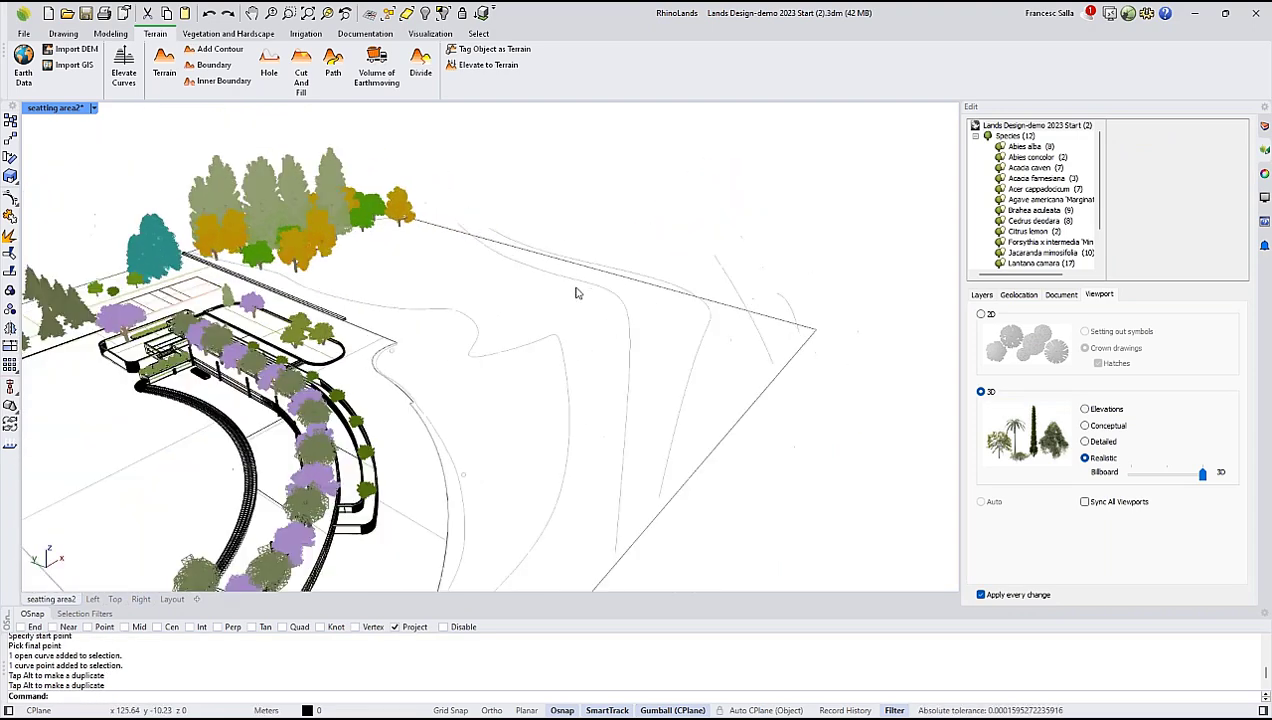
Start a new terrain from all the elevated contour curves, including the curve bordering the plaza.
{"action": "left_click", "coordinate": [165, 68]}
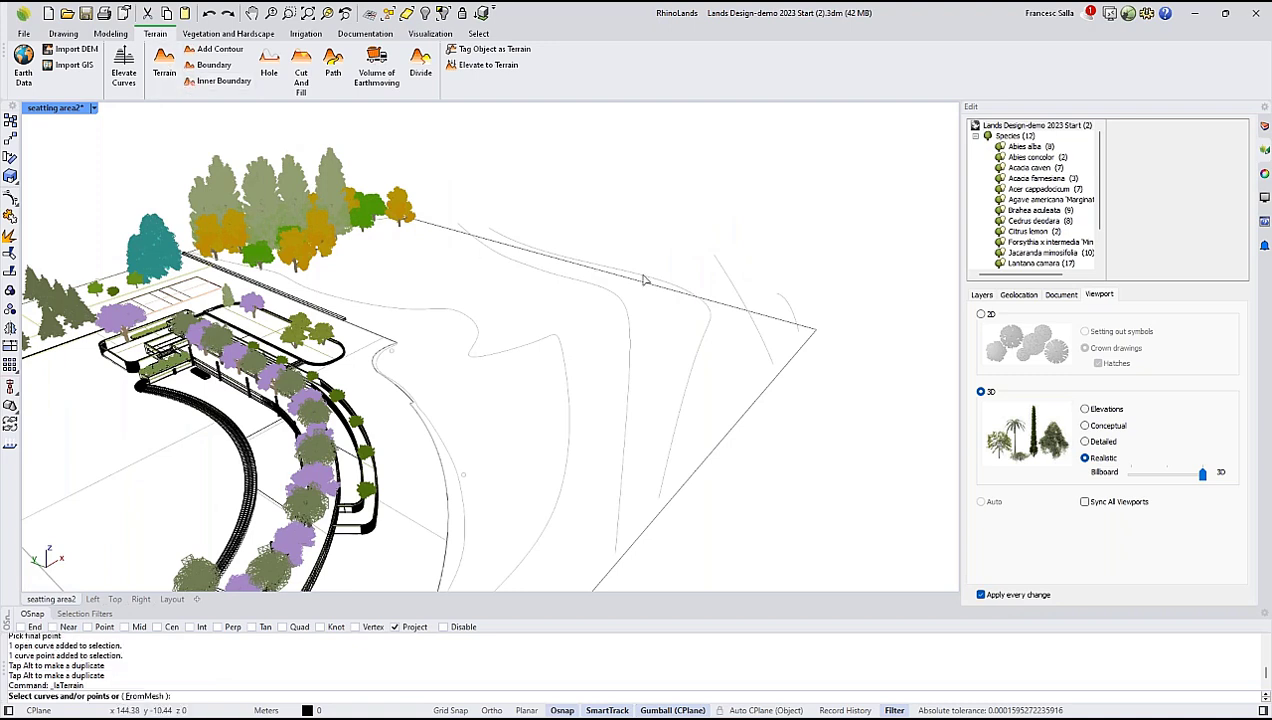
{"action": "left_click", "coordinate": [790, 304]}
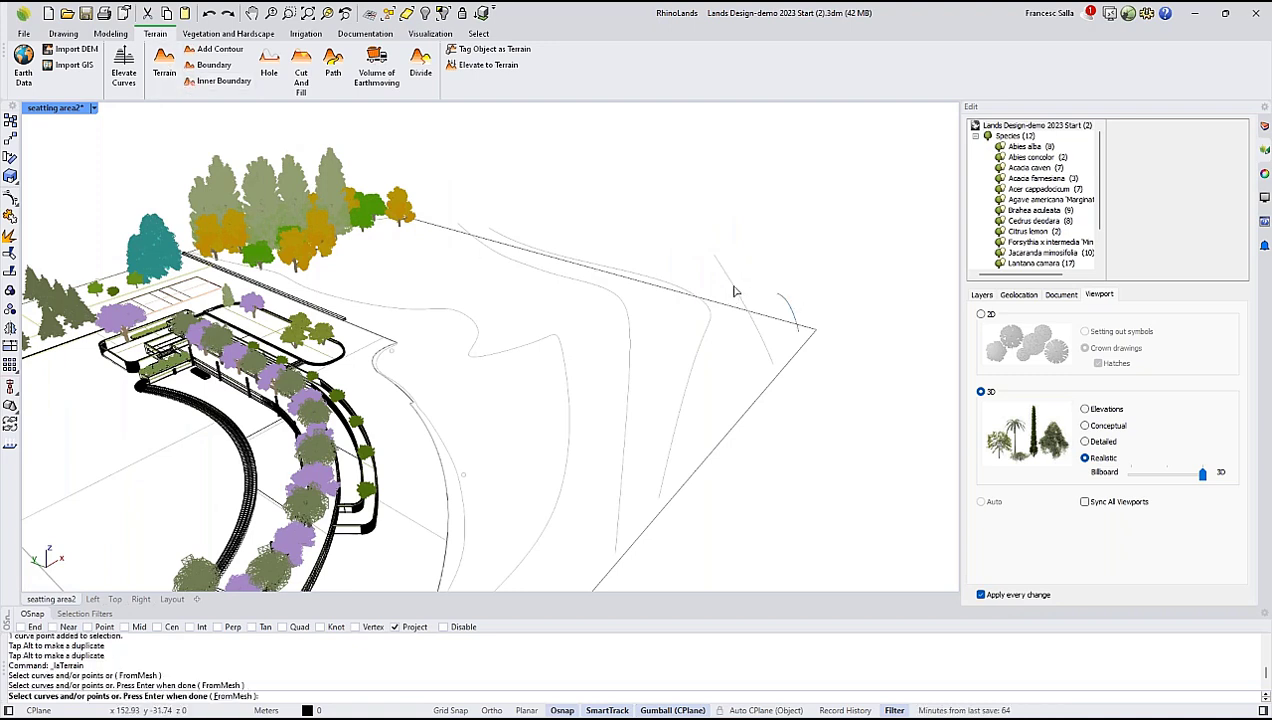
{"action": "left_click_drag", "start_coordinate": [710, 352], "coordinate": [562, 410]}
{"action": "right_click_drag", "start_coordinate": [562, 410], "coordinate": [548, 392]}
{"action": "mouse_move", "coordinate": [495, 443]}
{"action": "left_mouse_down"}
{"action": "mouse_move", "coordinate": [449, 475]}
{"action": "mouse_move", "coordinate": [441, 463]}
{"action": "mouse_move", "coordinate": [482, 459]}
{"action": "left_mouse_up"}
{"action": "scroll", "coordinate": [445, 455], "scroll_direction": "up", "scroll_amount": 2}
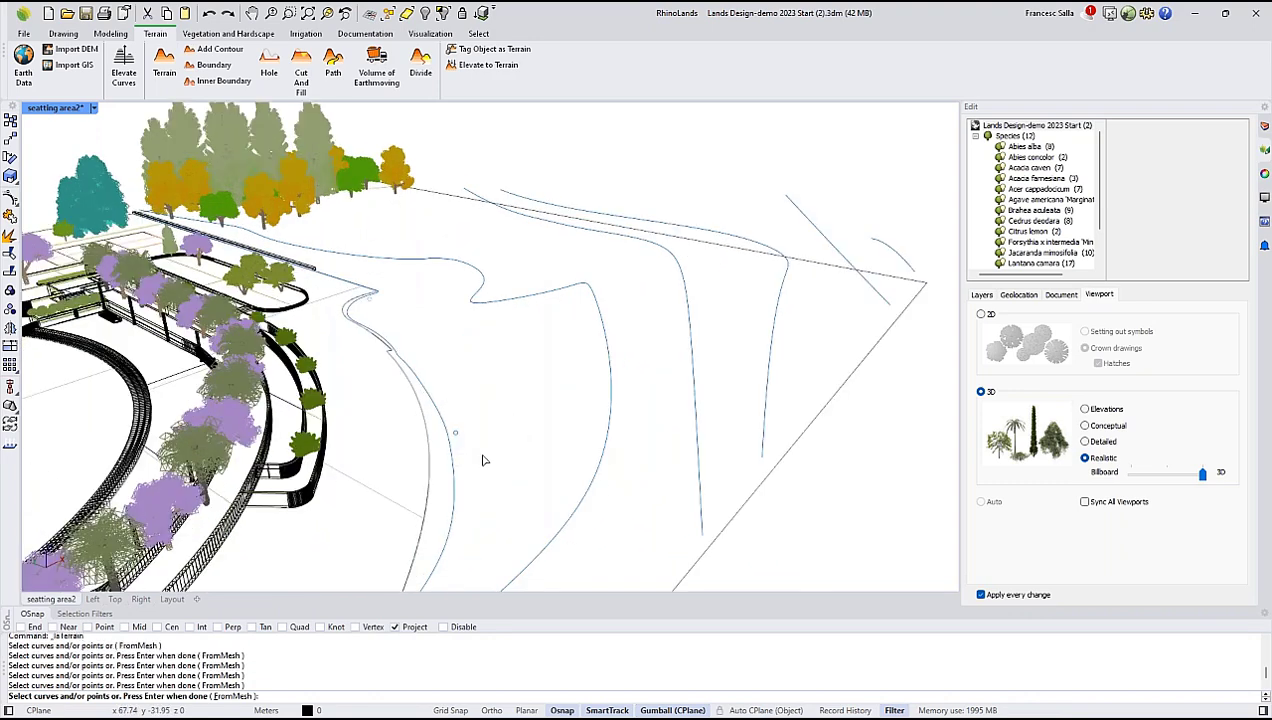
{"action": "scroll", "coordinate": [456, 400], "scroll_direction": "down", "scroll_amount": 3}
{"action": "key", "text": "Return"}
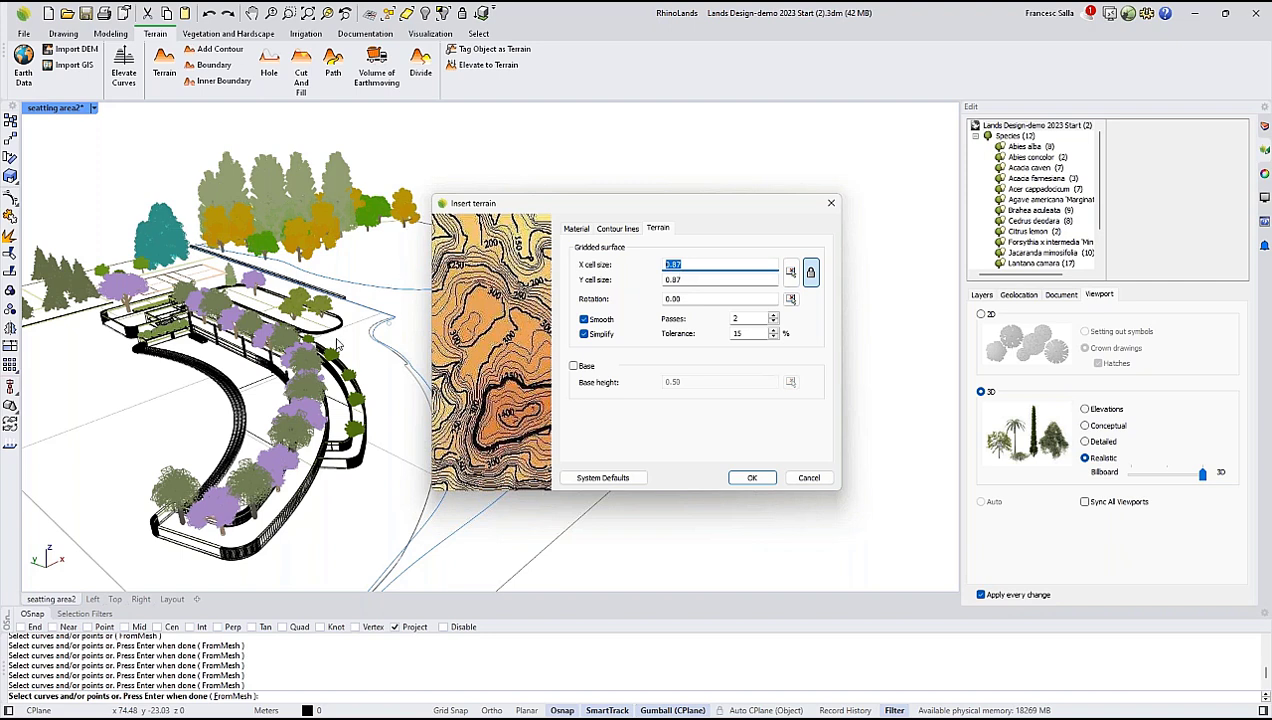
Review the base, texture and contour line options, and insert the terrain without a base, keeping the dirt1 texture and 0.87 cell size.
{"action": "left_click", "coordinate": [574, 368]}
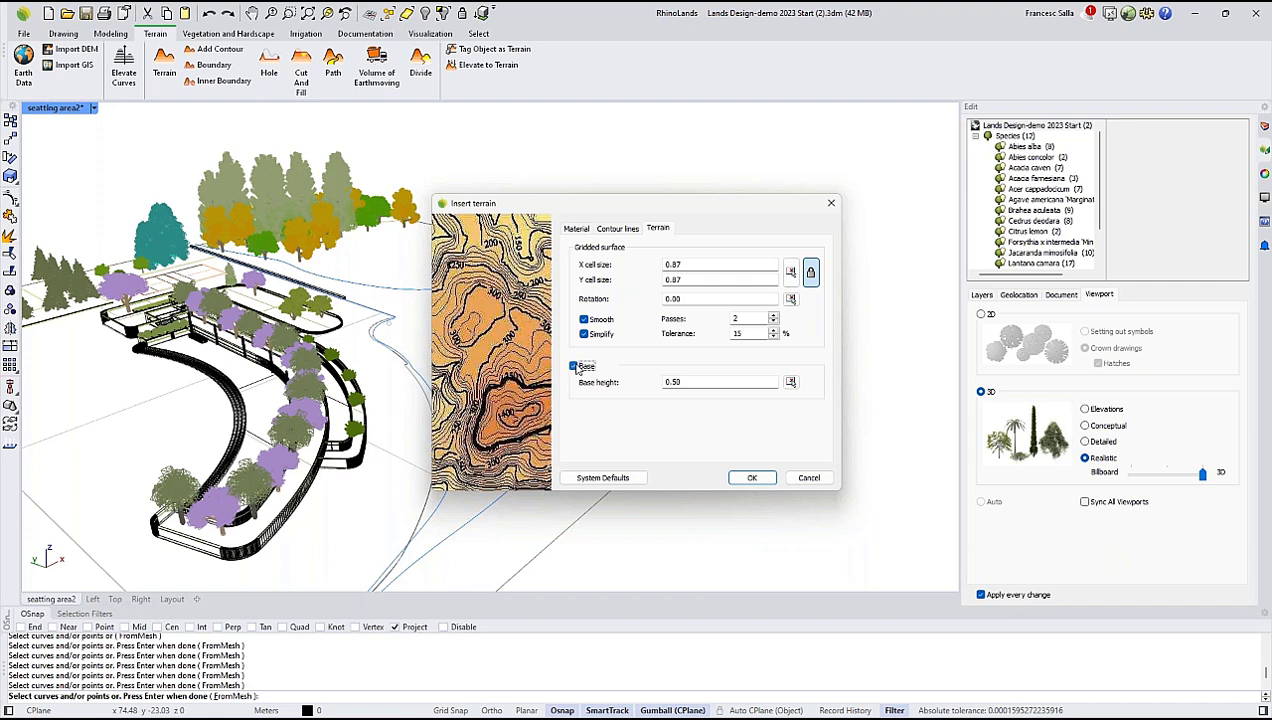
{"action": "left_click", "coordinate": [574, 367]}
{"action": "left_click", "coordinate": [577, 229]}
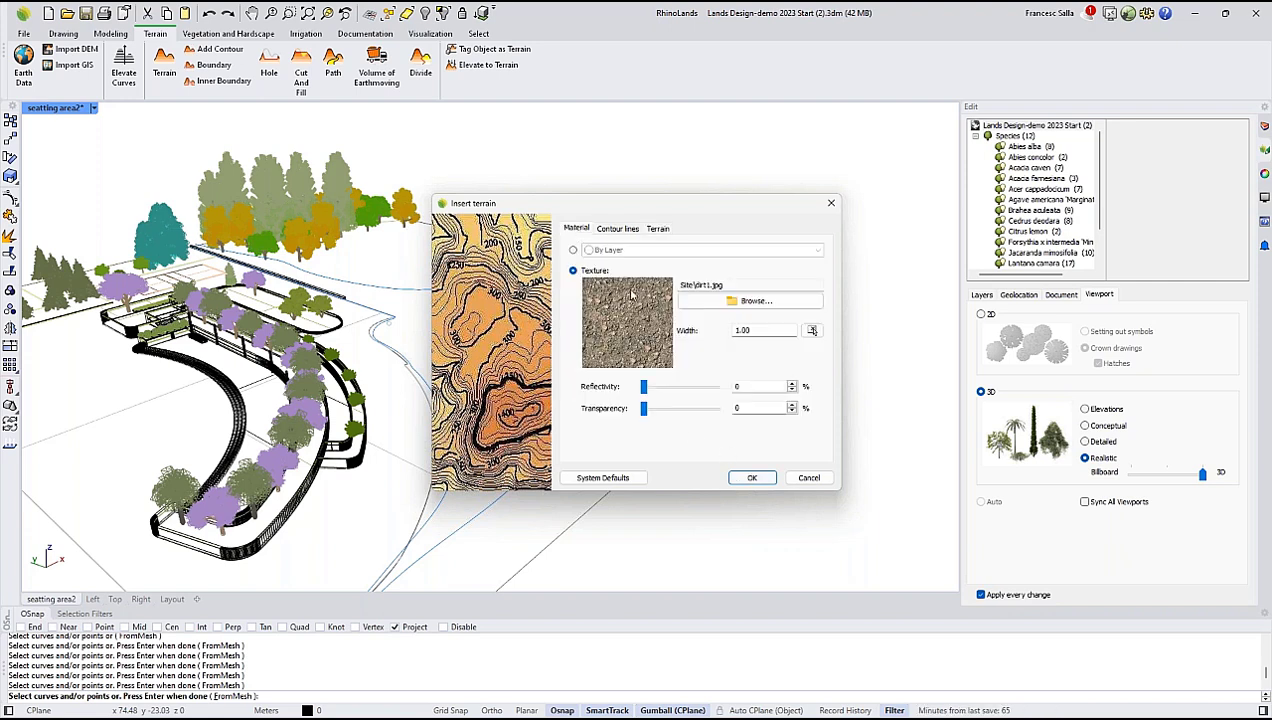
{"action": "left_click", "coordinate": [711, 301]}
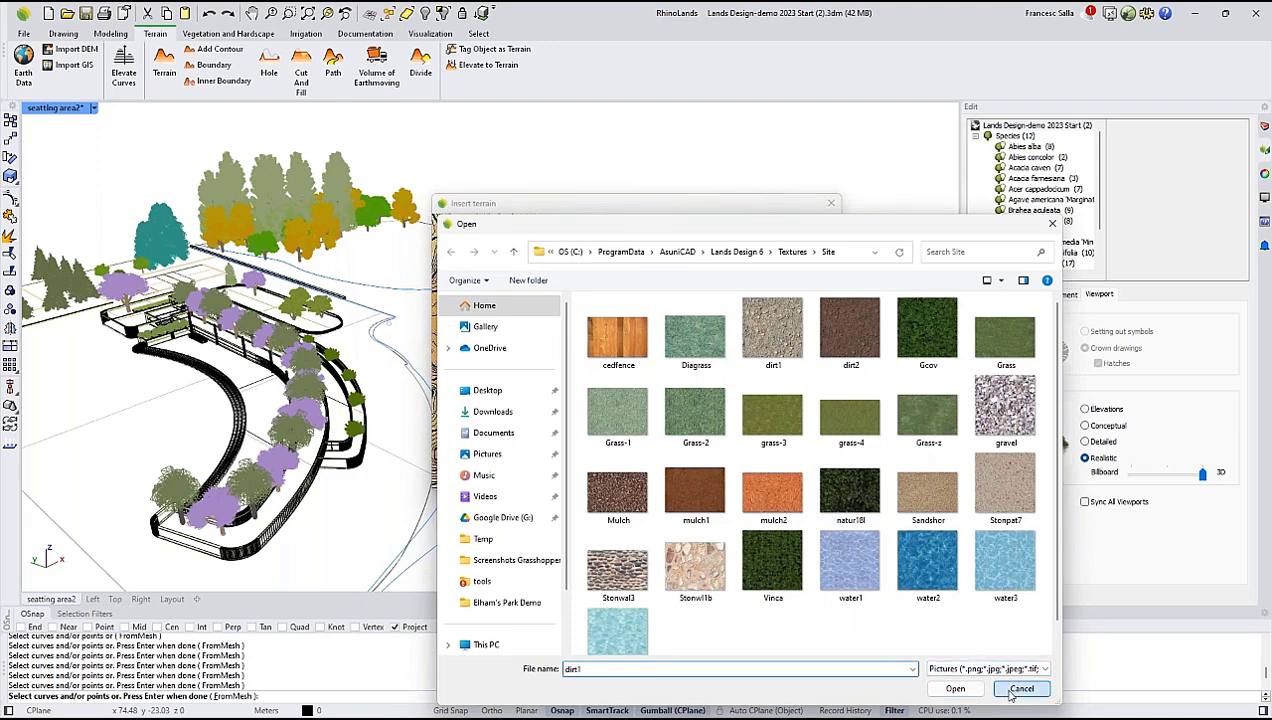
{"action": "left_click", "coordinate": [1020, 689]}
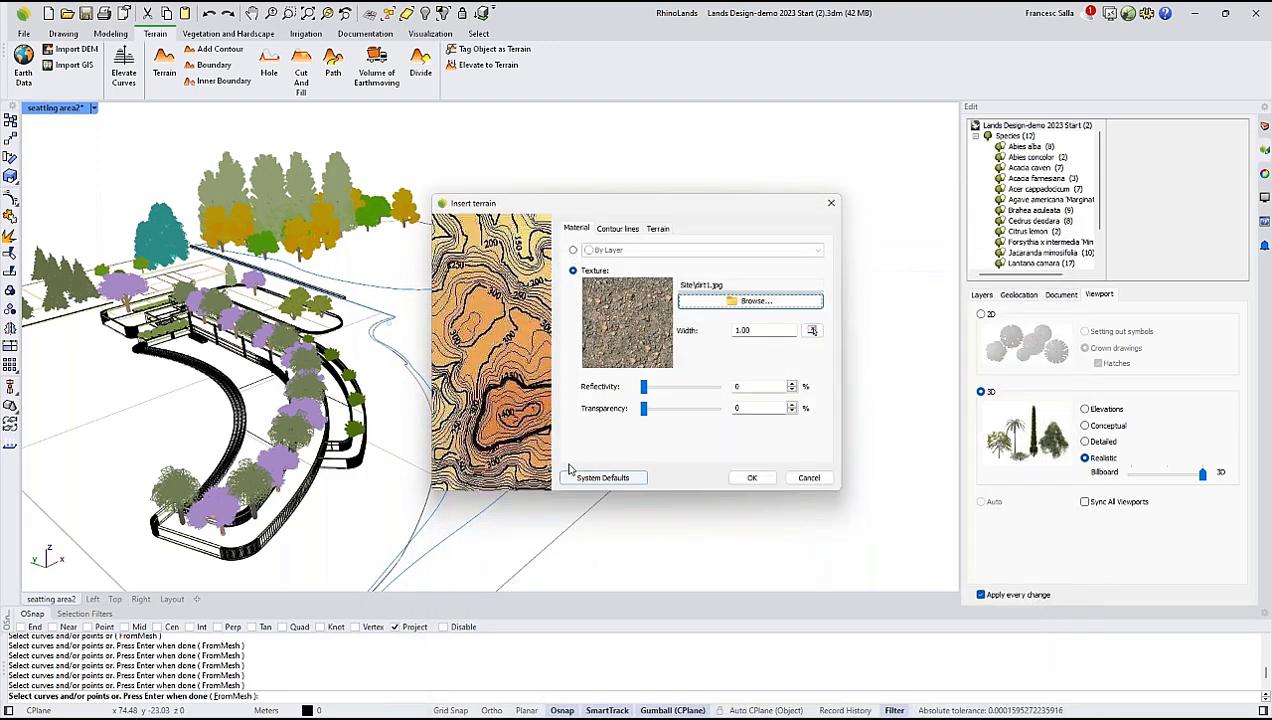
{"action": "left_click", "coordinate": [617, 229]}
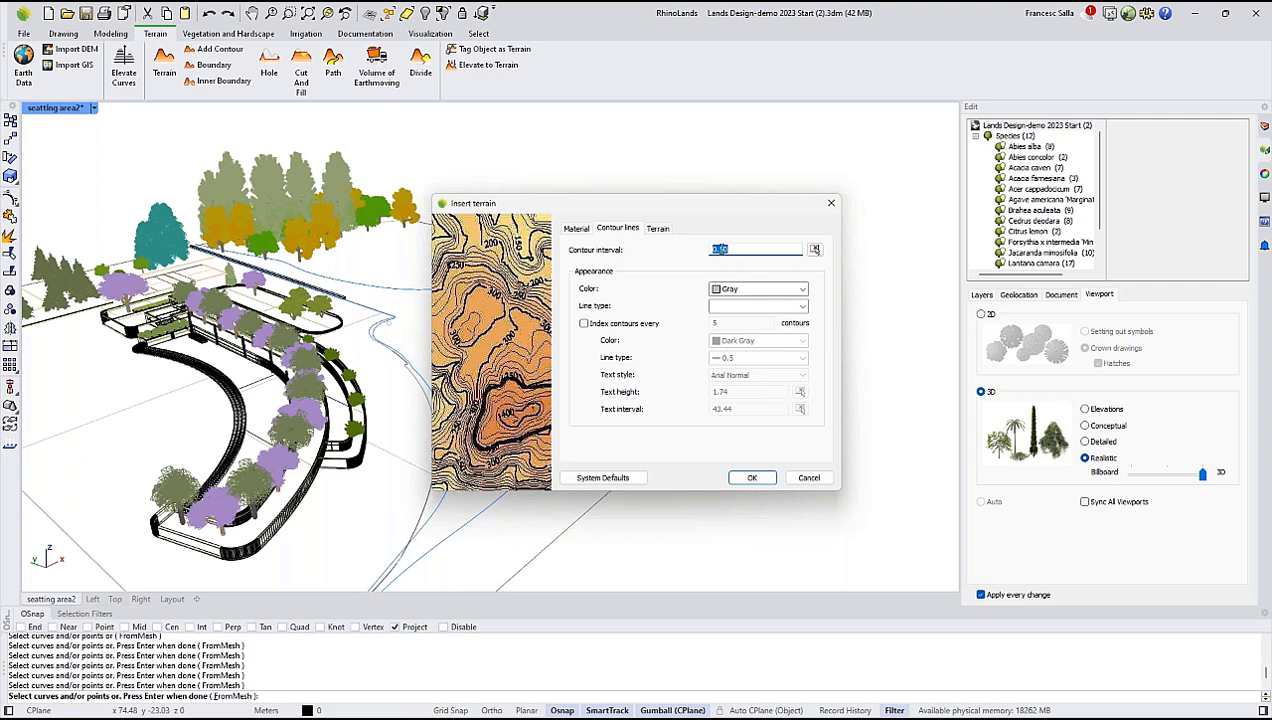
{"action": "left_click", "coordinate": [657, 228]}
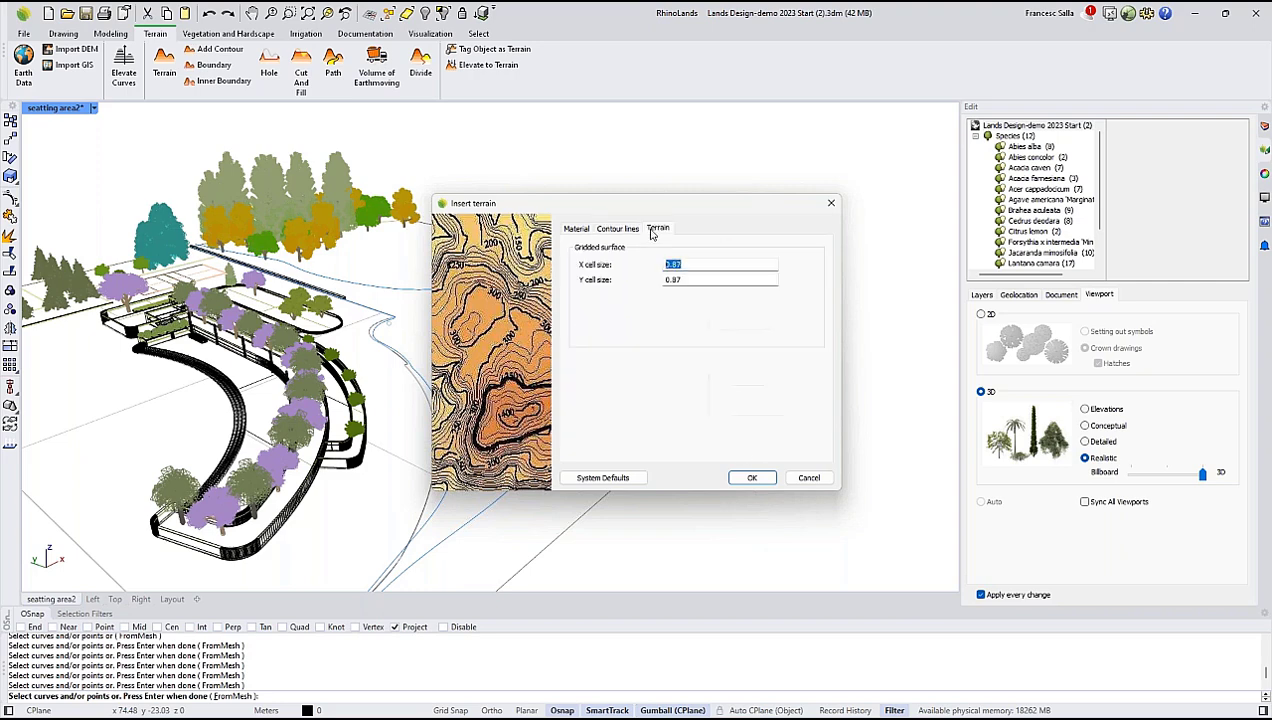
{"action": "left_click", "coordinate": [752, 477]}
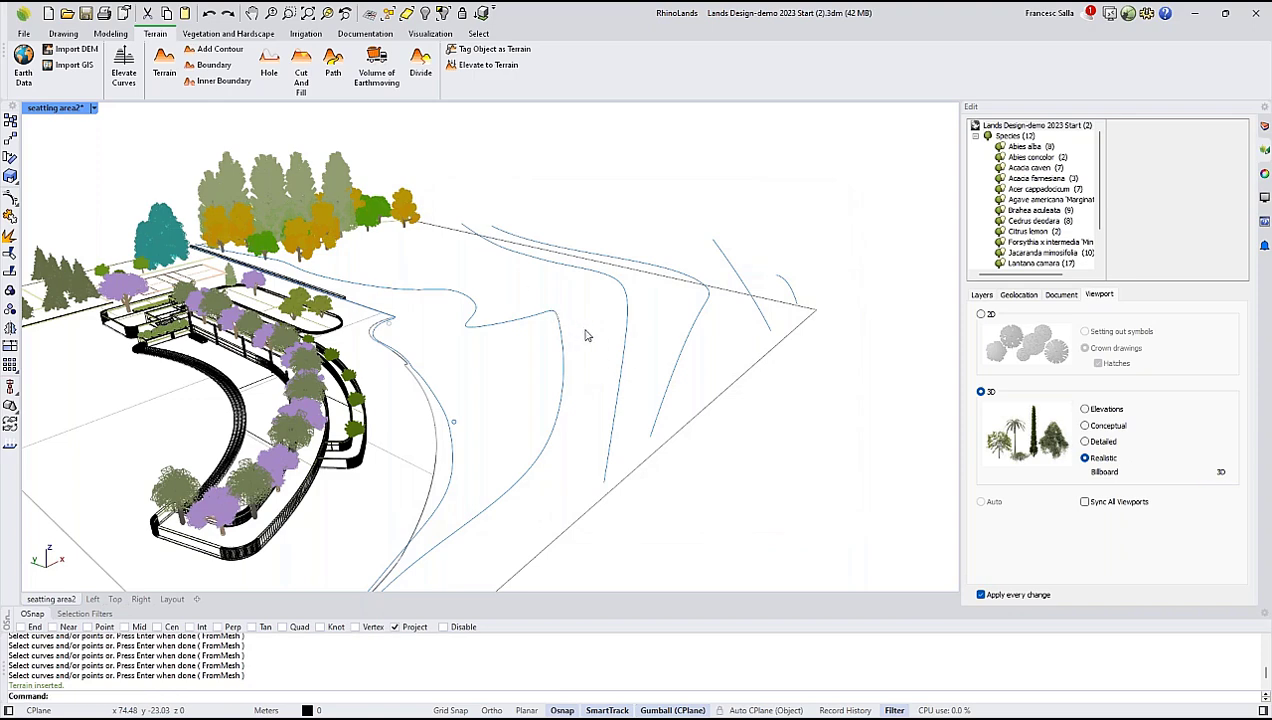
Set the seatting area2 viewport to Rendered display and view the new terrain's surface.
{"action": "right_click_drag", "start_coordinate": [584, 328], "coordinate": [535, 275]}
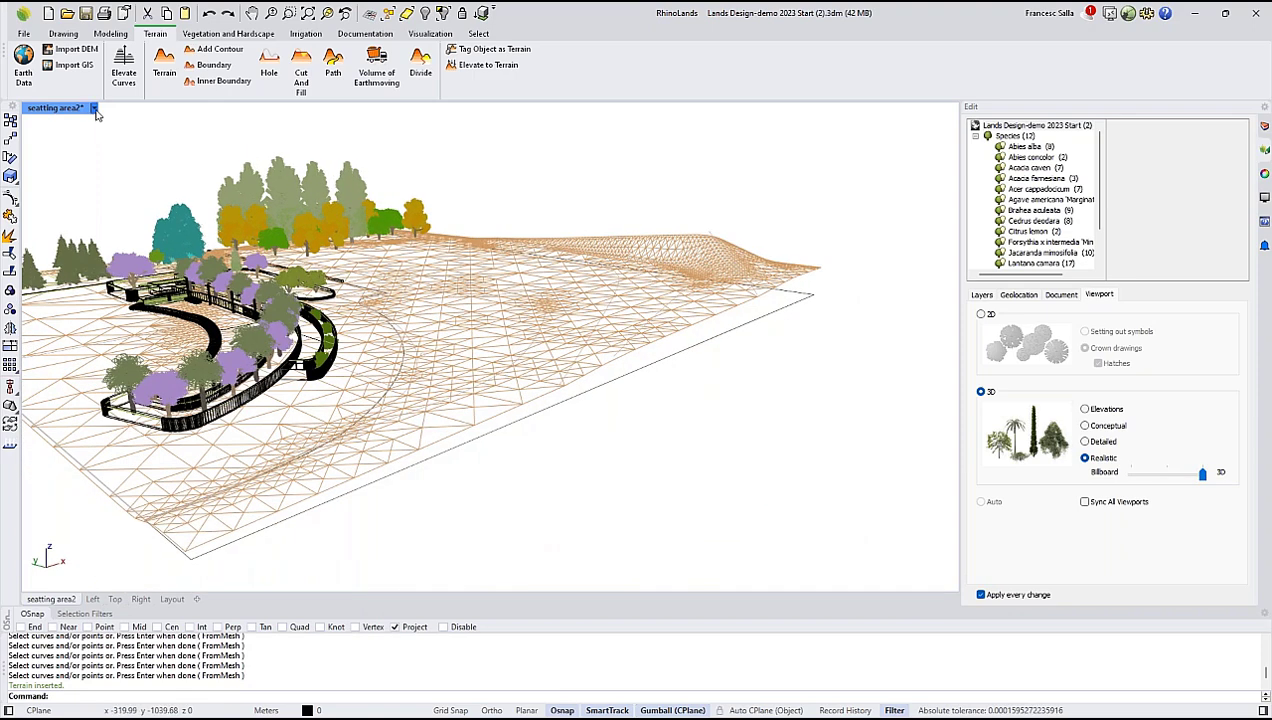
{"action": "left_click", "coordinate": [93, 107]}
{"action": "left_click", "coordinate": [108, 187]}
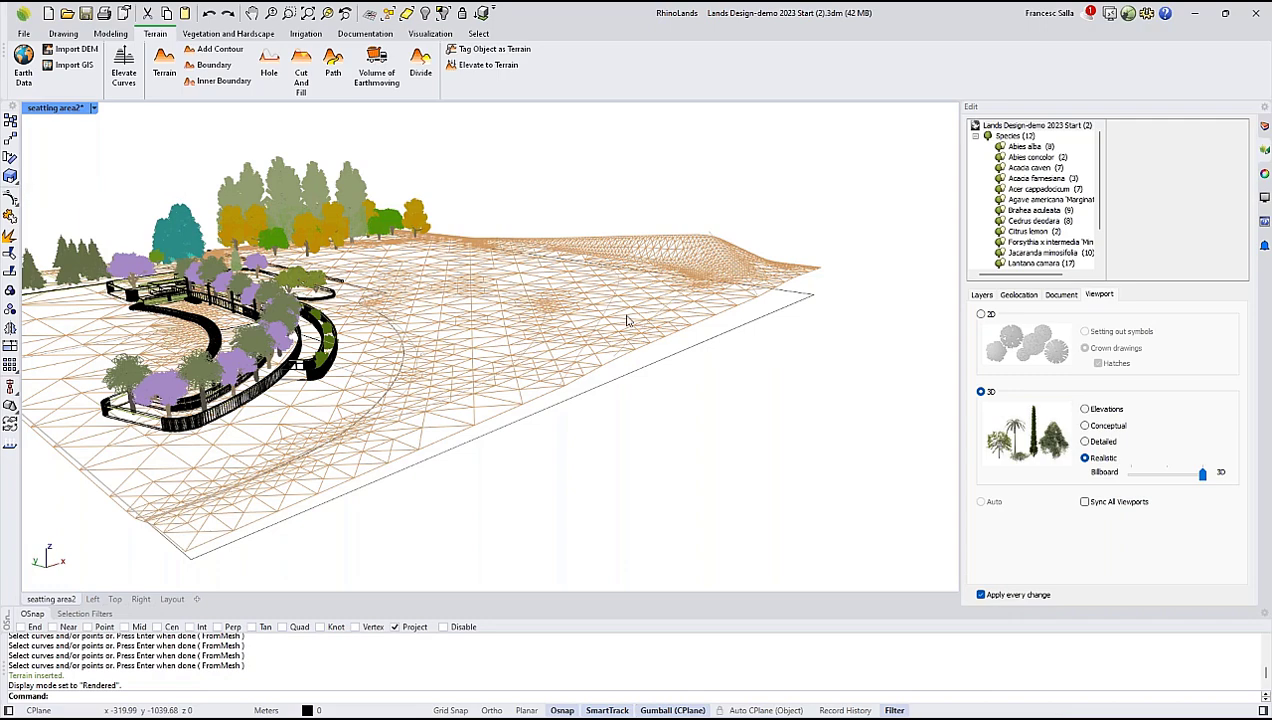
{"action": "mouse_move", "coordinate": [638, 282]}
{"action": "right_mouse_down"}
{"action": "mouse_move", "coordinate": [625, 315]}
{"action": "mouse_move", "coordinate": [588, 336]}
{"action": "mouse_move", "coordinate": [583, 305]}
{"action": "right_mouse_up"}
{"action": "scroll", "coordinate": [588, 324], "scroll_direction": "down", "scroll_amount": 4}
{"action": "scroll", "coordinate": [588, 338], "scroll_direction": "up", "scroll_amount": 2}
{"action": "scroll", "coordinate": [674, 276], "scroll_direction": "up", "scroll_amount": 5}
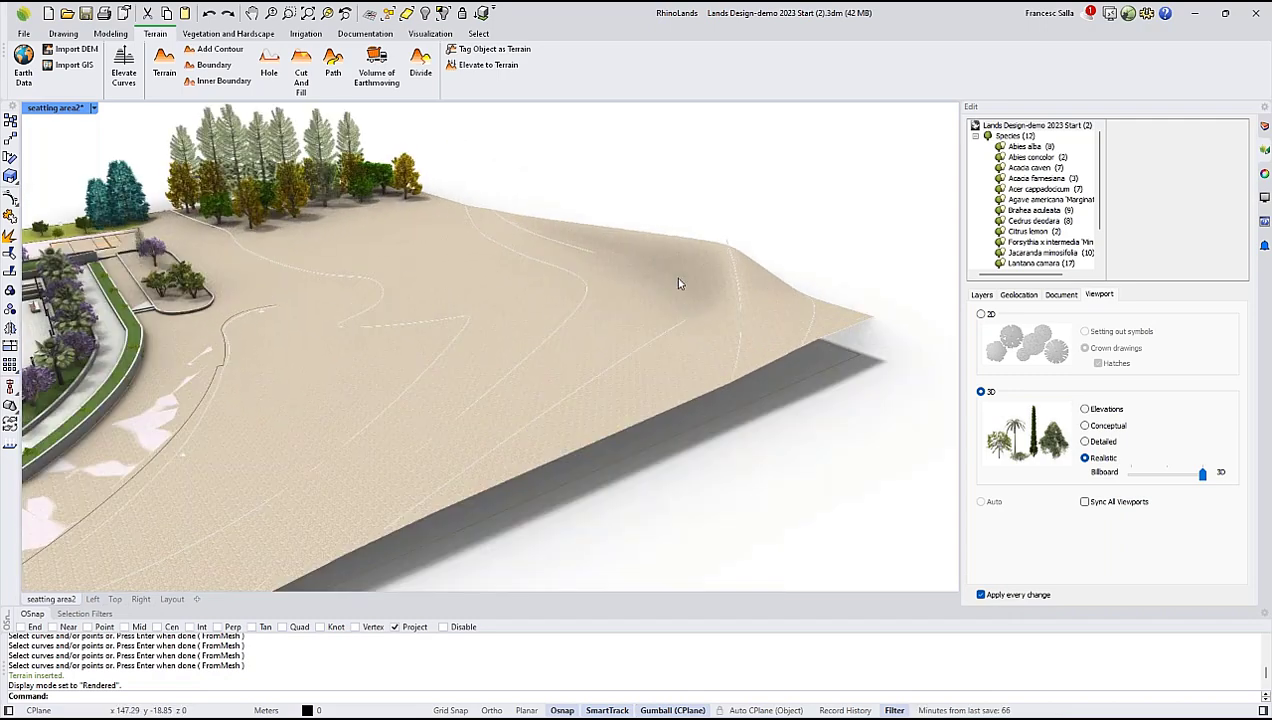
Select the new terrain and inspect its mesh and properties around the raised hill.
{"action": "left_click", "coordinate": [621, 301]}
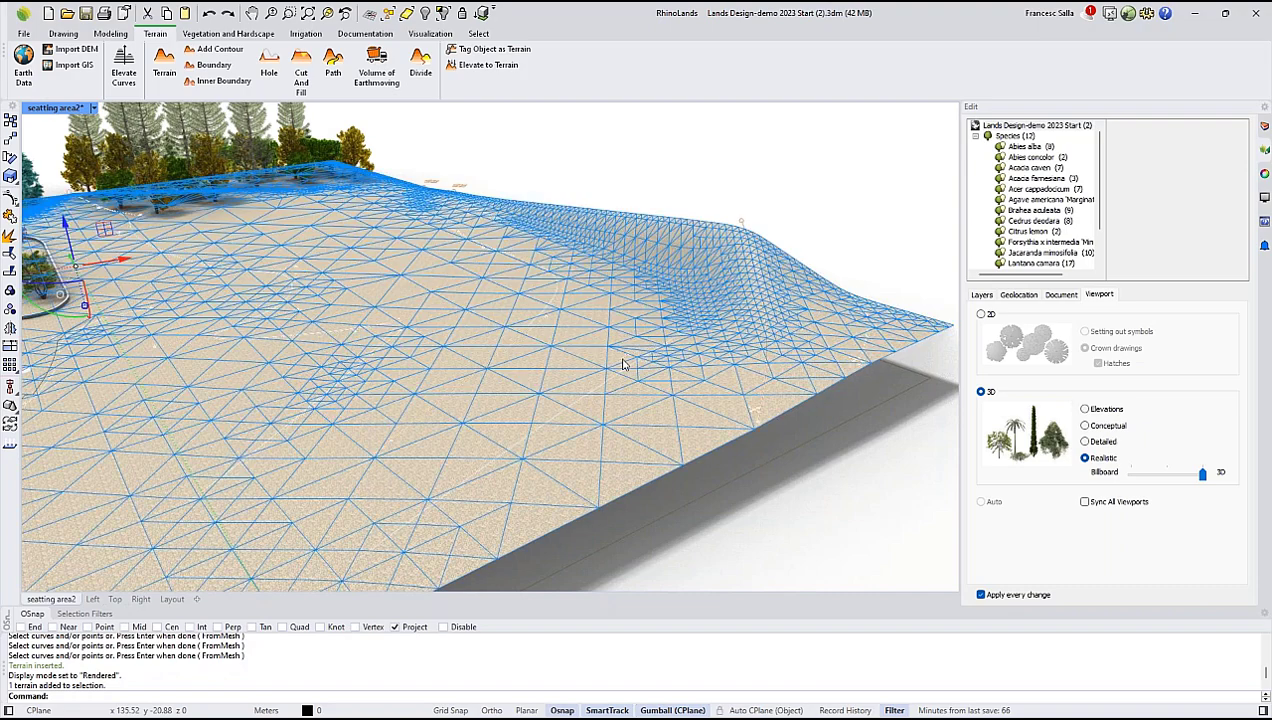
{"action": "scroll", "coordinate": [873, 371], "scroll_direction": "up", "scroll_amount": 6}
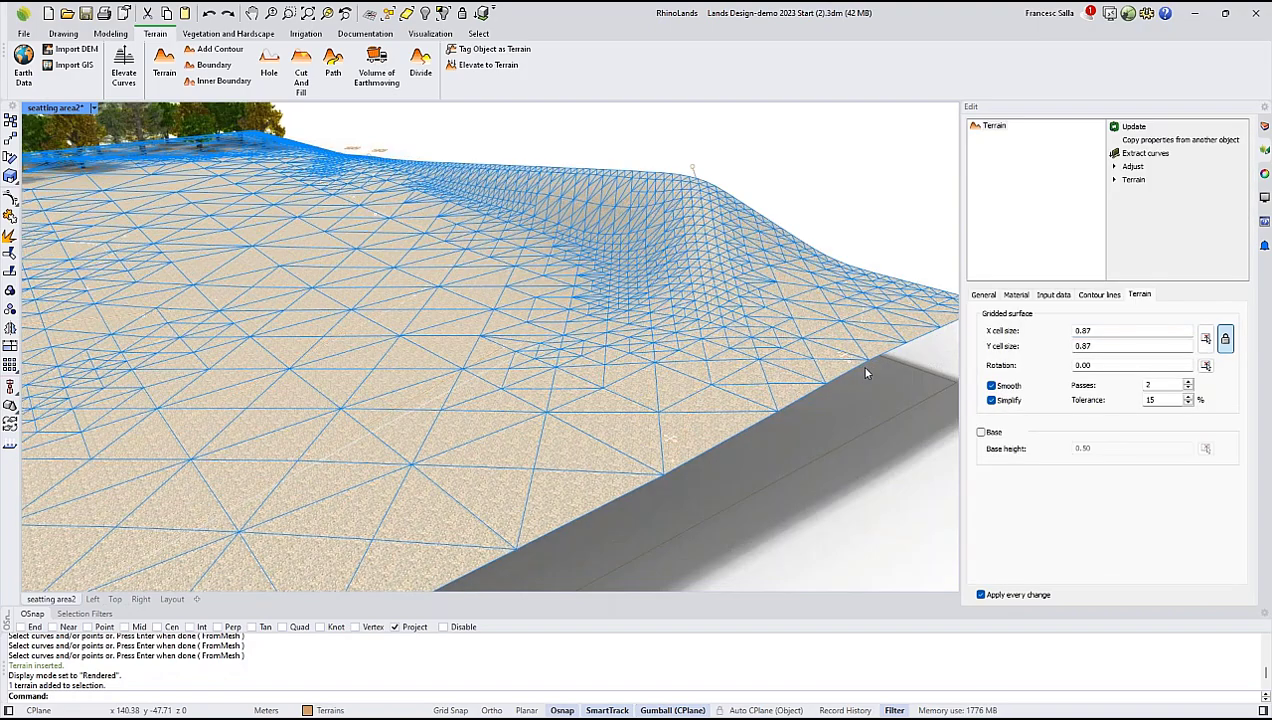
{"action": "scroll", "coordinate": [833, 362], "scroll_direction": "down", "scroll_amount": 6}
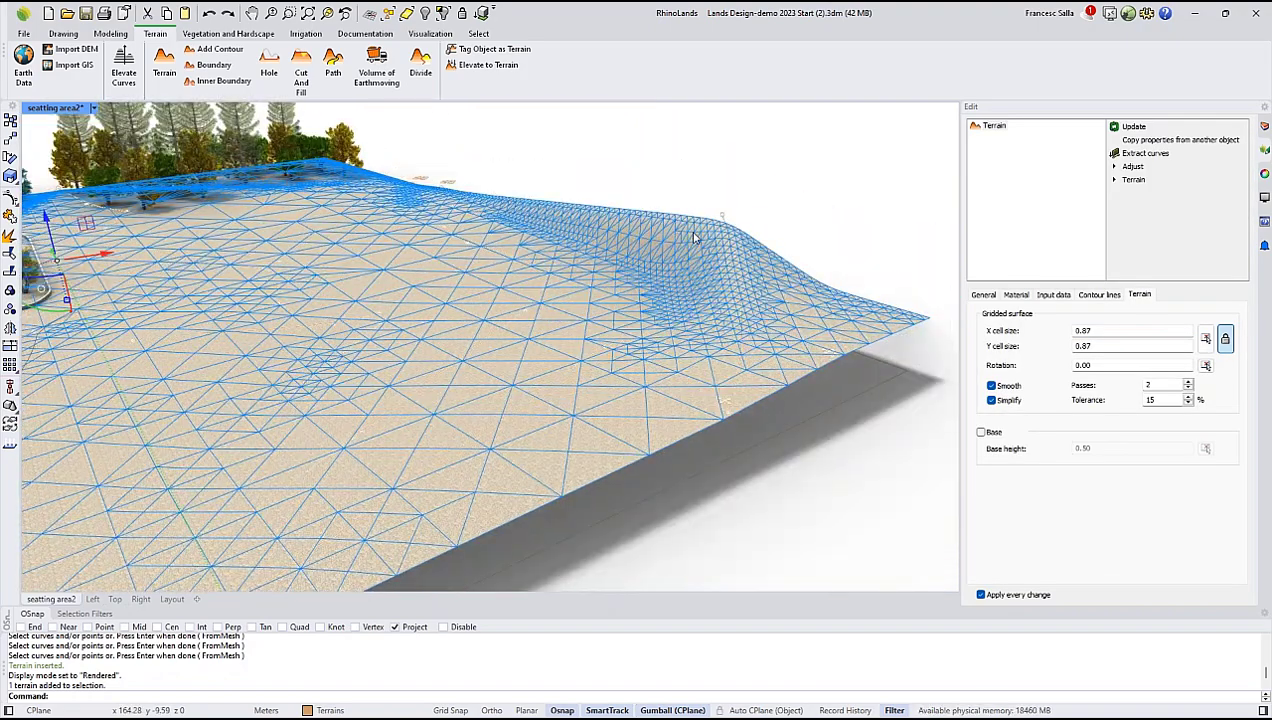
Raise the hill by moving the control point at the upper end of its contour curve upward.
{"action": "mouse_move", "coordinate": [695, 250]}
{"action": "right_mouse_down"}
{"action": "mouse_move", "coordinate": [713, 276]}
{"action": "mouse_move", "coordinate": [714, 248]}
{"action": "right_mouse_up"}
{"action": "left_click", "coordinate": [738, 222]}
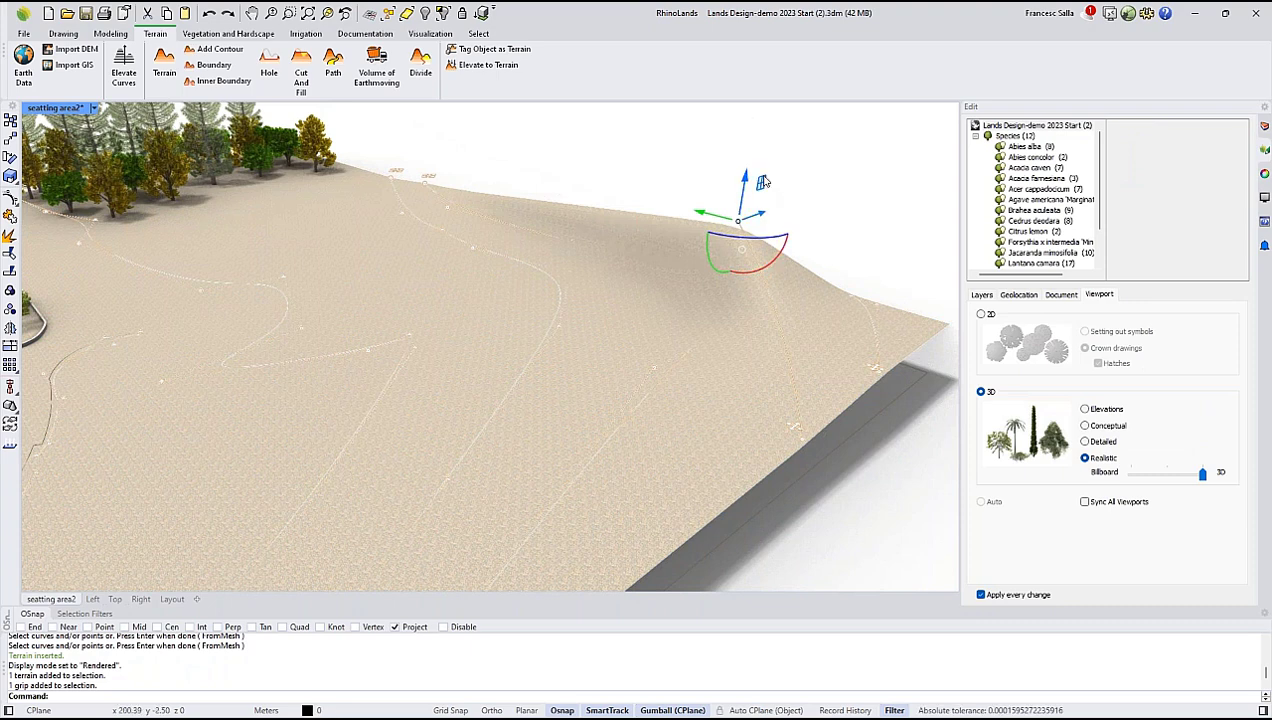
{"action": "left_click_drag", "start_coordinate": [746, 176], "coordinate": [750, 162]}
{"action": "left_click_drag", "start_coordinate": [757, 209], "coordinate": [765, 216]}
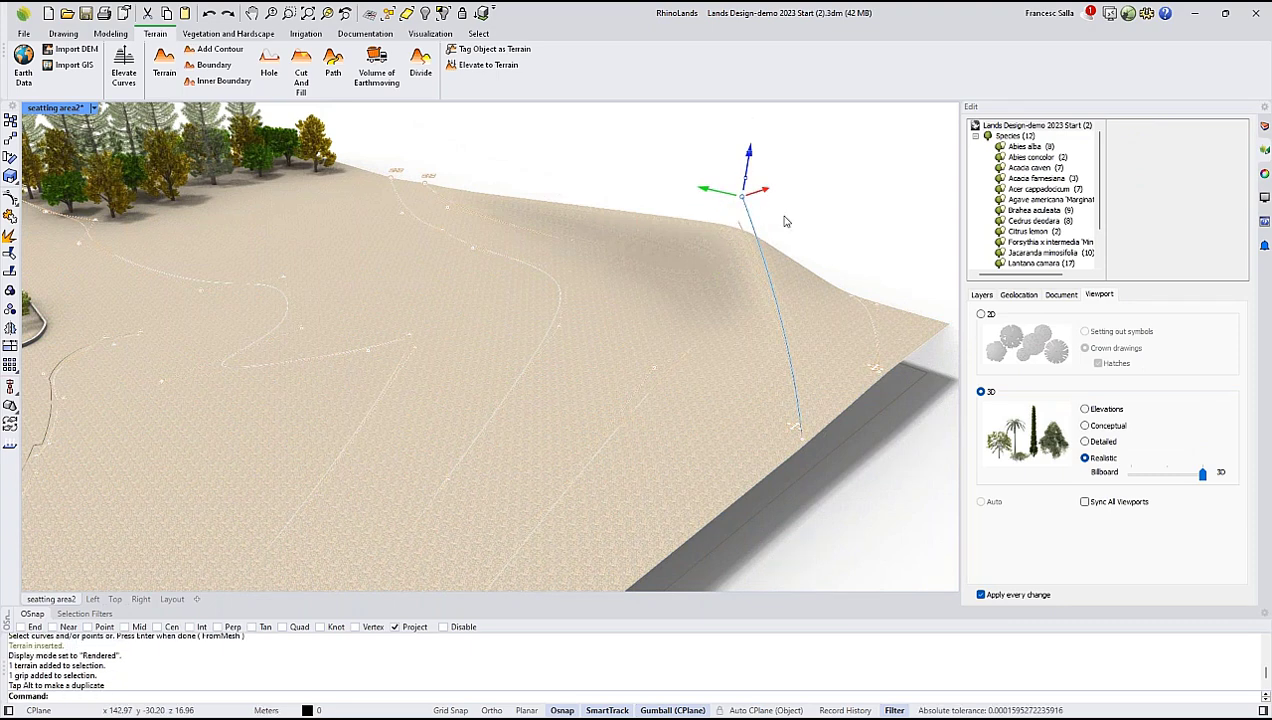
{"action": "right_click_drag", "start_coordinate": [868, 264], "coordinate": [802, 243]}
{"action": "scroll", "coordinate": [854, 232], "scroll_direction": "down", "scroll_amount": 4}
{"action": "key", "text": "Escape"}
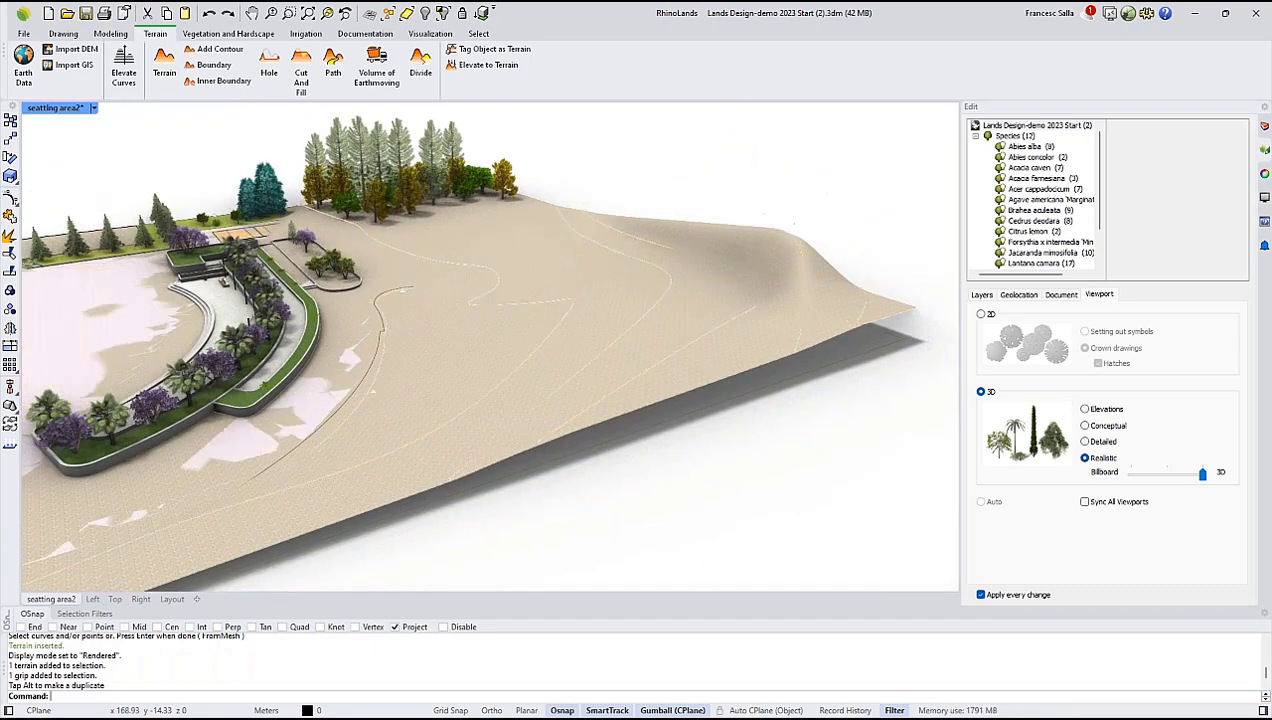
Review the terrain's input data and highlight a single contour line in its elevation data list.
{"action": "left_click", "coordinate": [719, 277]}
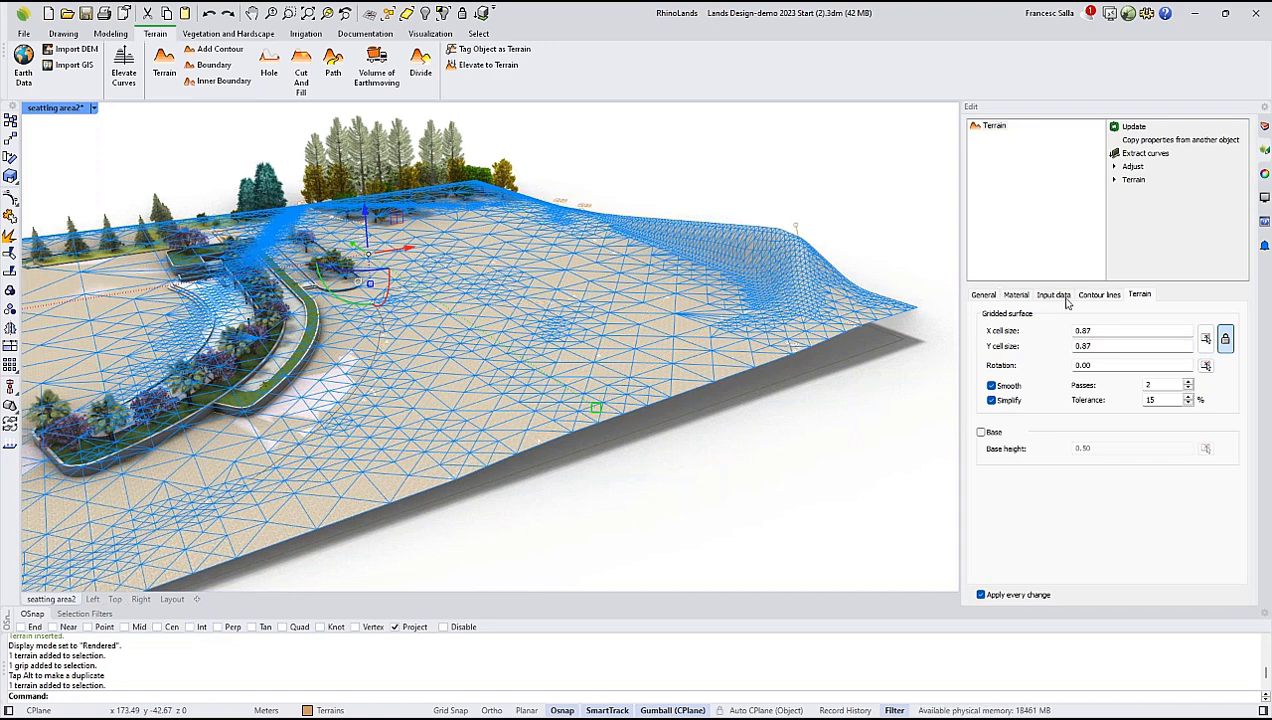
{"action": "left_click", "coordinate": [1062, 298]}
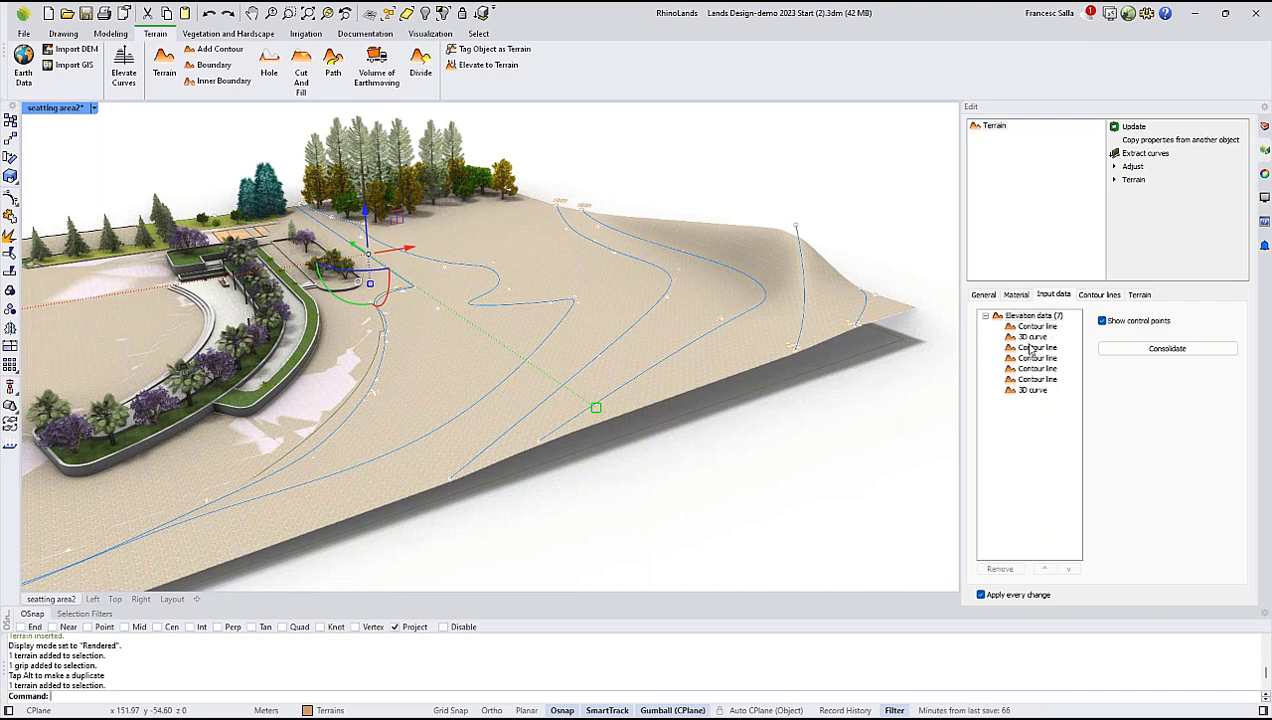
{"action": "left_click", "coordinate": [1030, 347]}
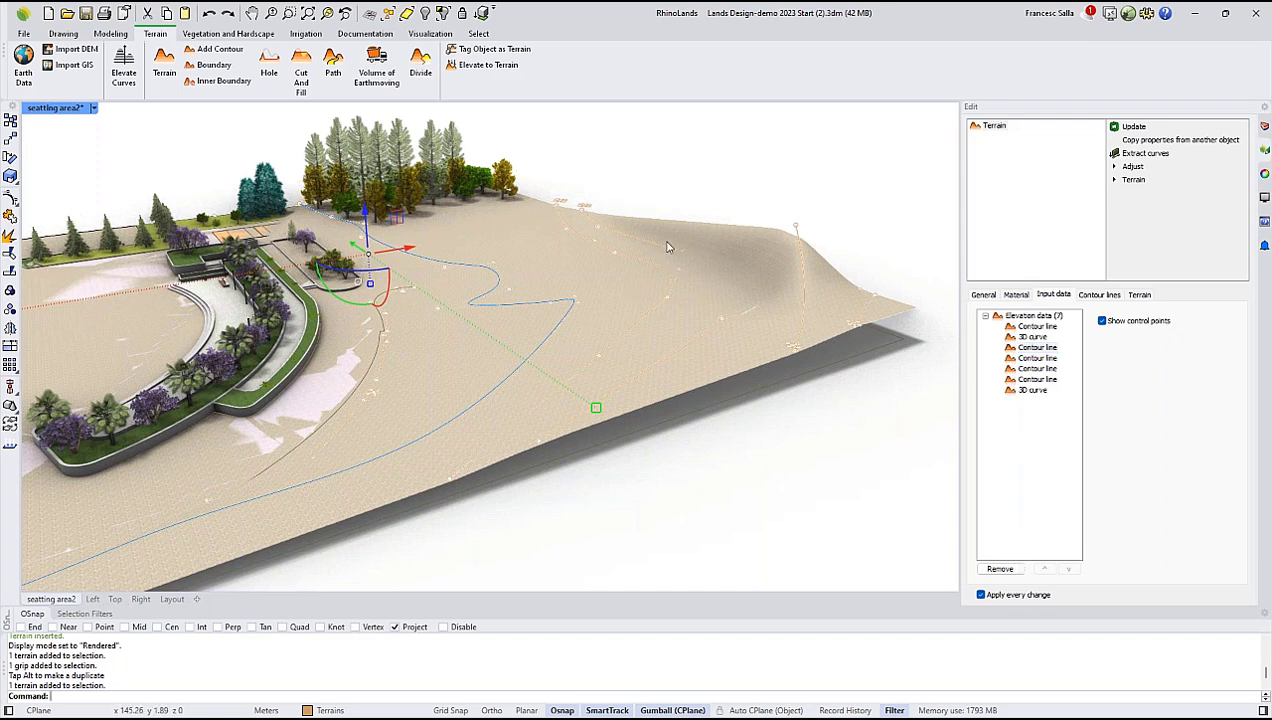
{"action": "left_click", "coordinate": [700, 191]}
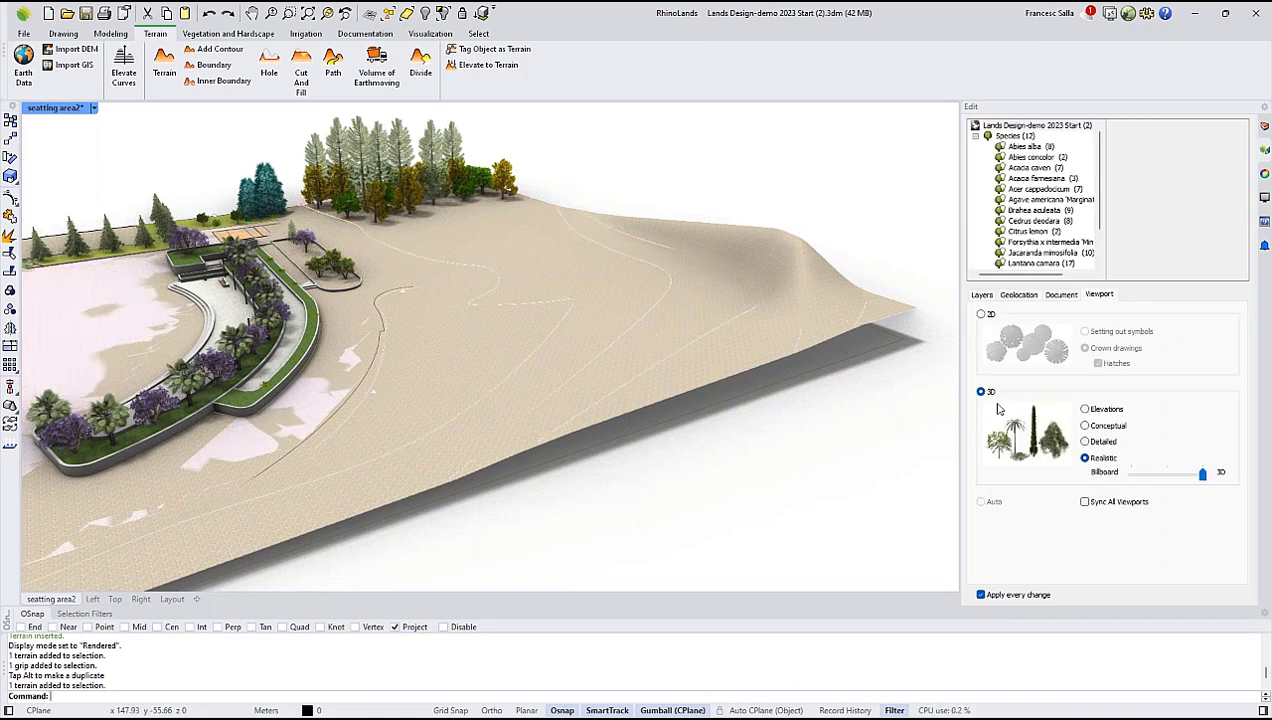
Select the terrain and examine from several angles how its mesh overlaps the plaza and planted area.
{"action": "left_click", "coordinate": [743, 343]}
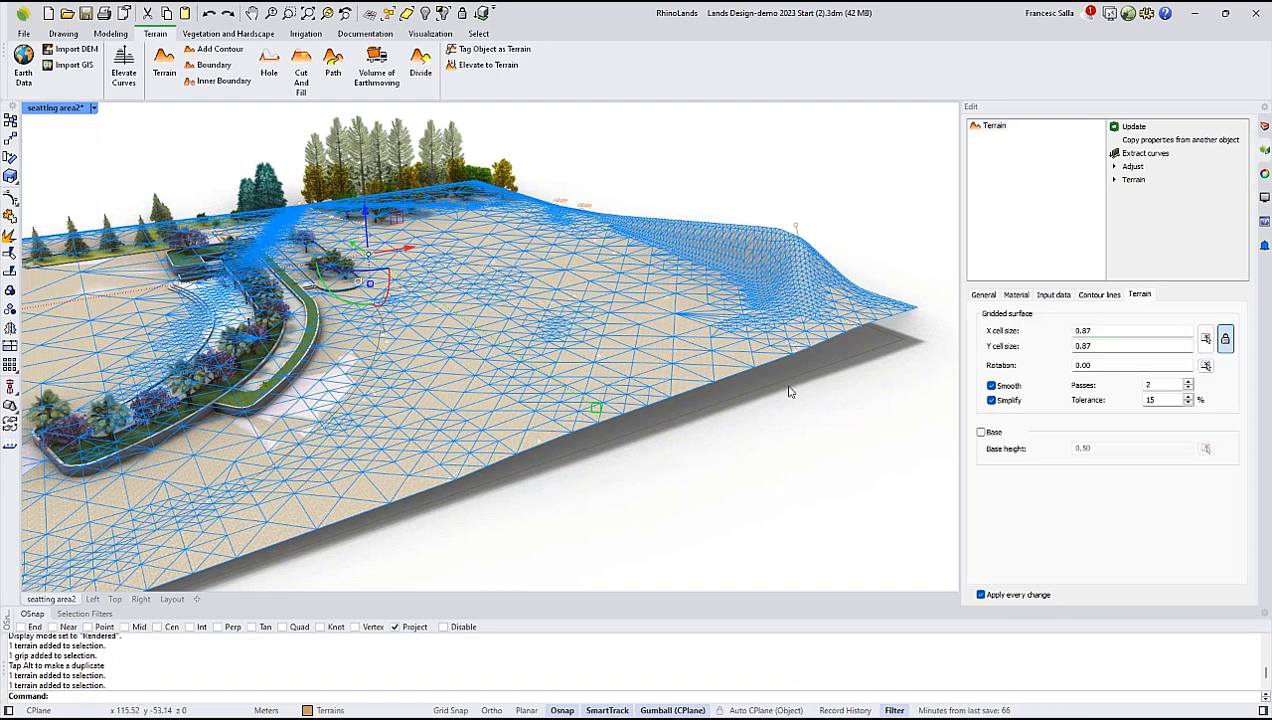
{"action": "mouse_move", "coordinate": [791, 388]}
{"action": "right_mouse_down"}
{"action": "mouse_move", "coordinate": [804, 391]}
{"action": "mouse_move", "coordinate": [802, 376]}
{"action": "right_mouse_up"}
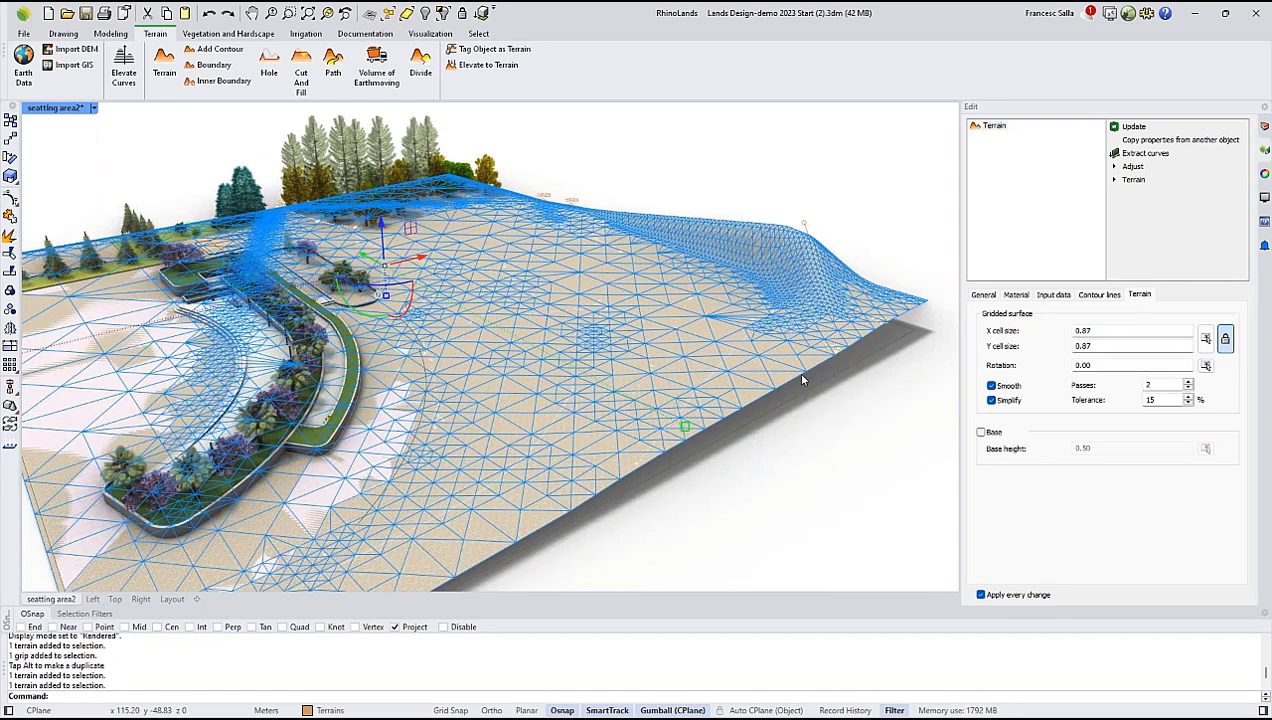
{"action": "scroll", "coordinate": [501, 332], "scroll_direction": "down", "scroll_amount": 3}
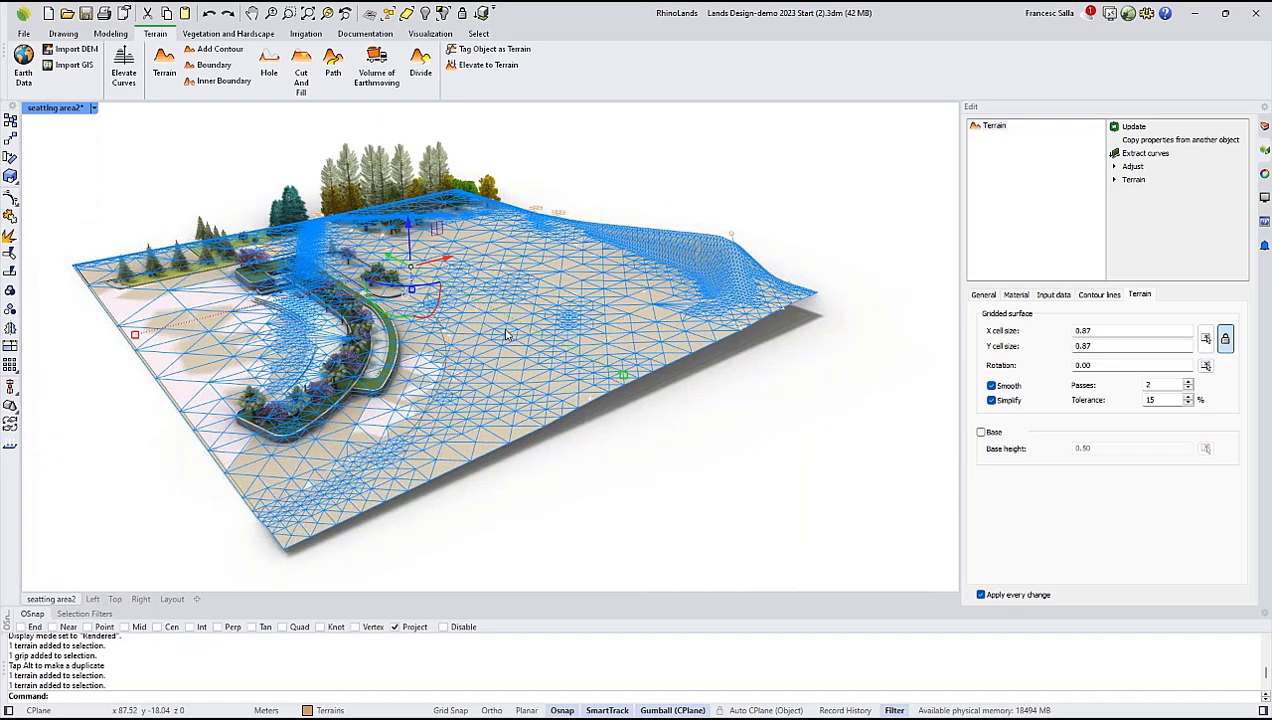
{"action": "right_click_drag", "start_coordinate": [506, 328], "coordinate": [522, 332]}
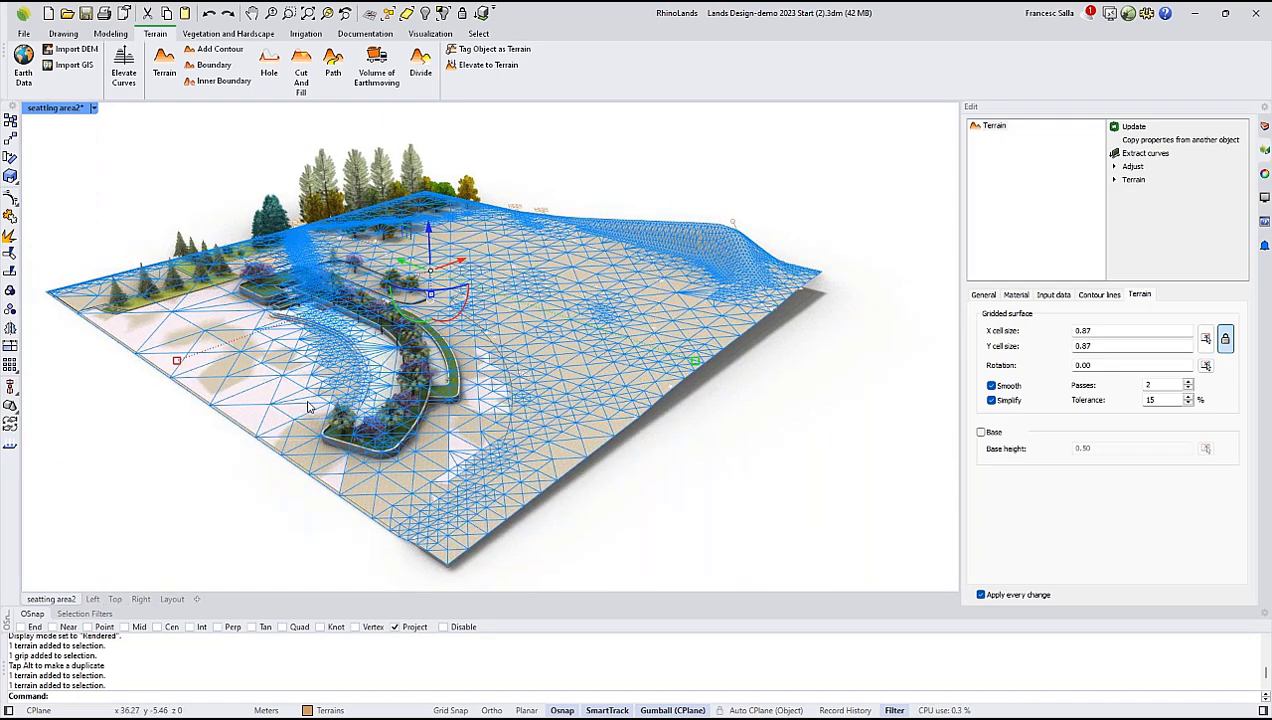
{"action": "right_click_drag", "start_coordinate": [306, 402], "coordinate": [301, 390]}
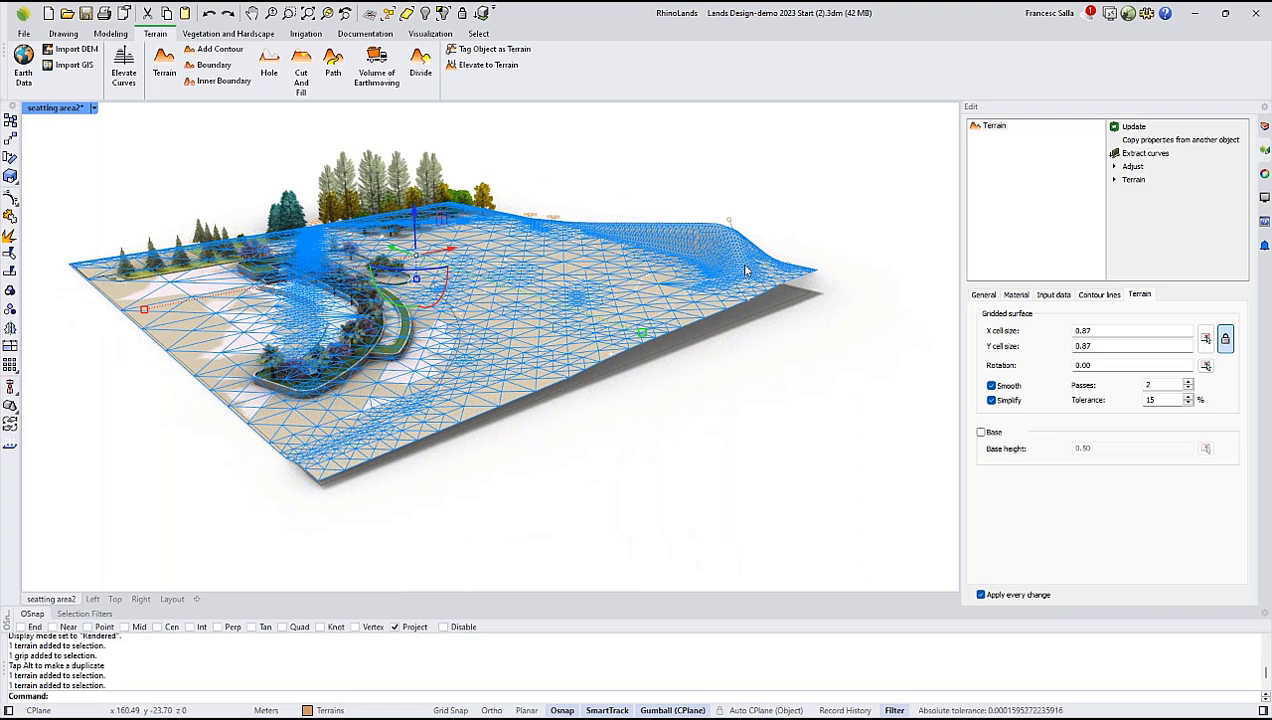
{"action": "left_click", "coordinate": [665, 412]}
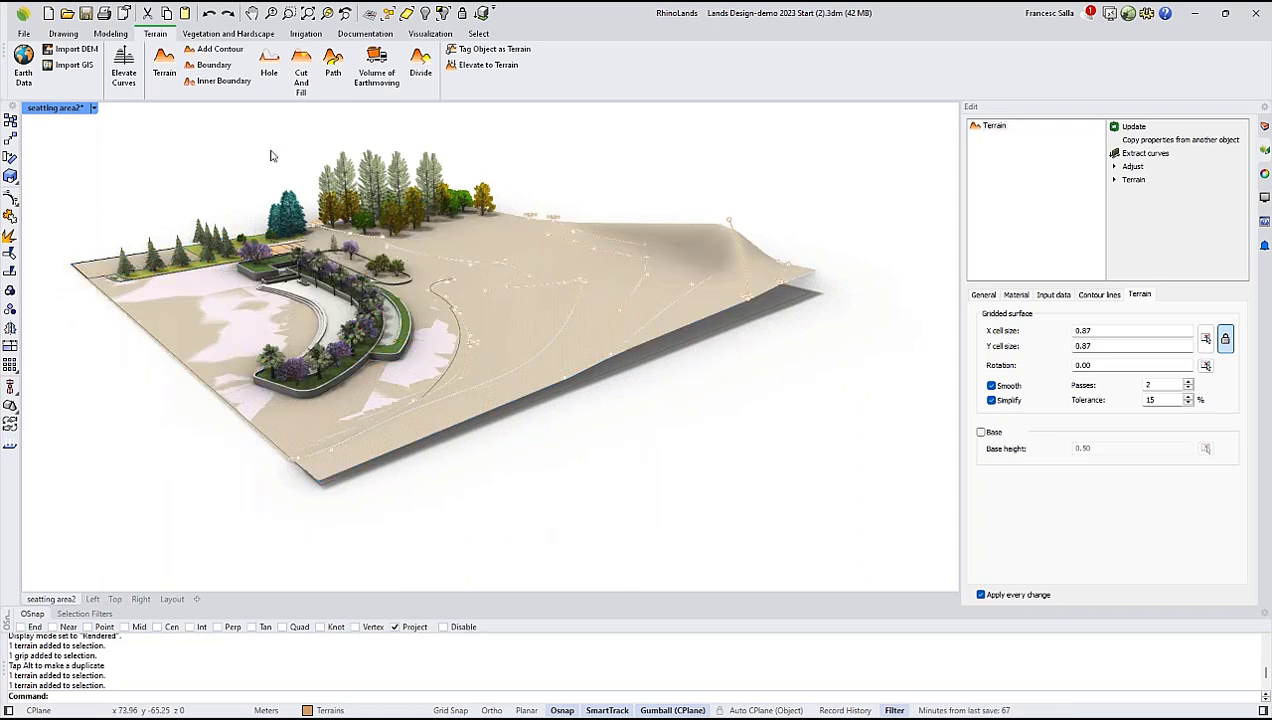
Set the seatting area2 viewport to Wireframe display and inspect the closed curve outlining the area beside the plaza.
{"action": "left_click", "coordinate": [93, 108]}
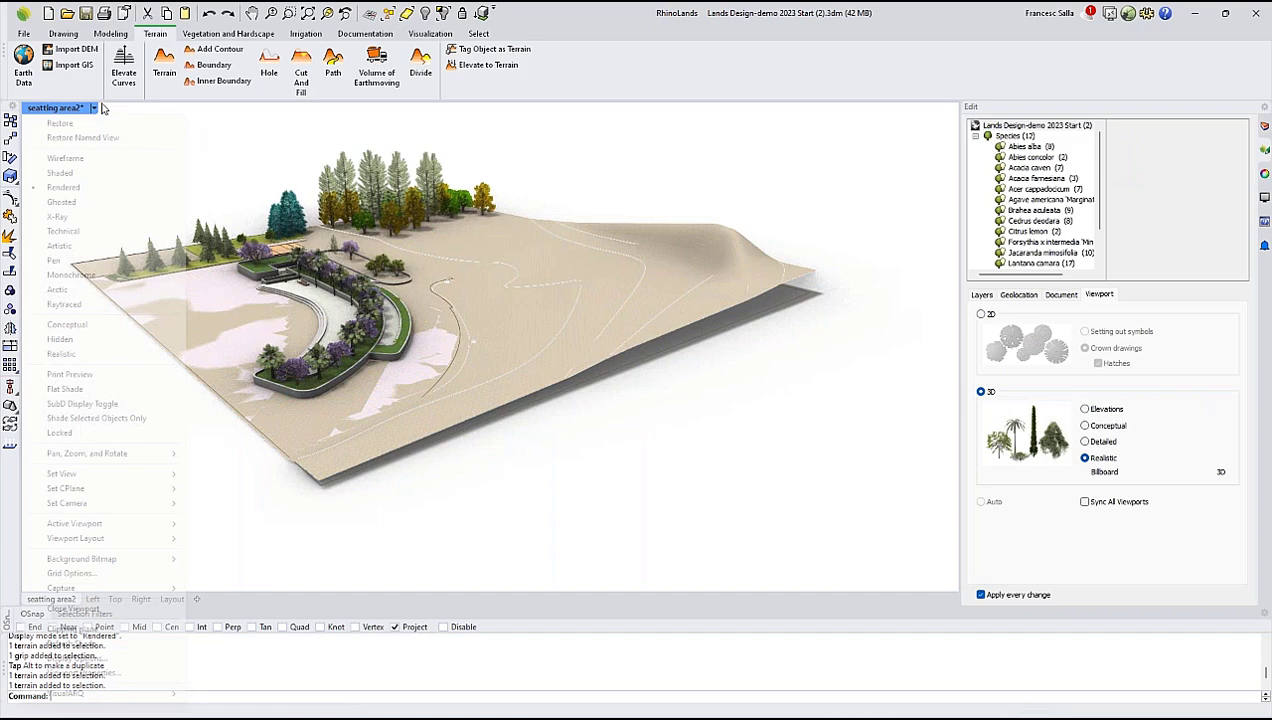
{"action": "left_click", "coordinate": [62, 158]}
{"action": "scroll", "coordinate": [717, 330], "scroll_direction": "up", "scroll_amount": 2}
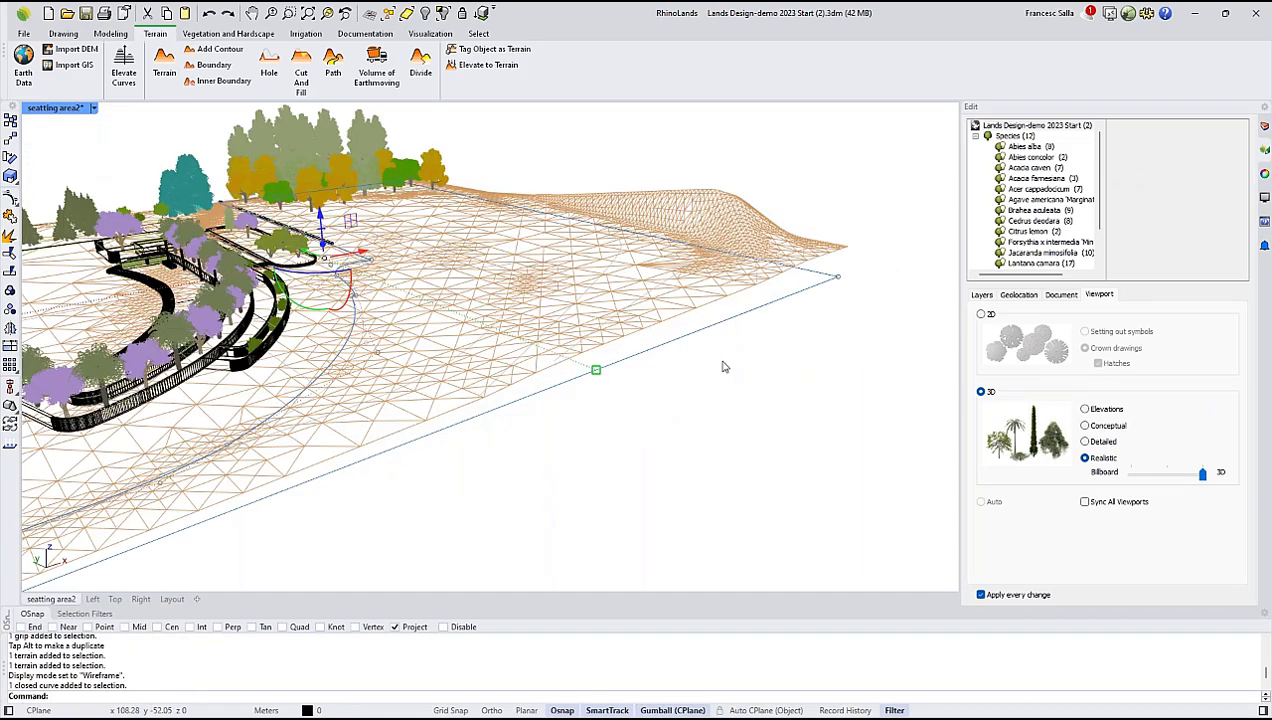
{"action": "scroll", "coordinate": [689, 394], "scroll_direction": "down", "scroll_amount": 4}
{"action": "right_click_drag", "start_coordinate": [689, 394], "coordinate": [586, 456]}
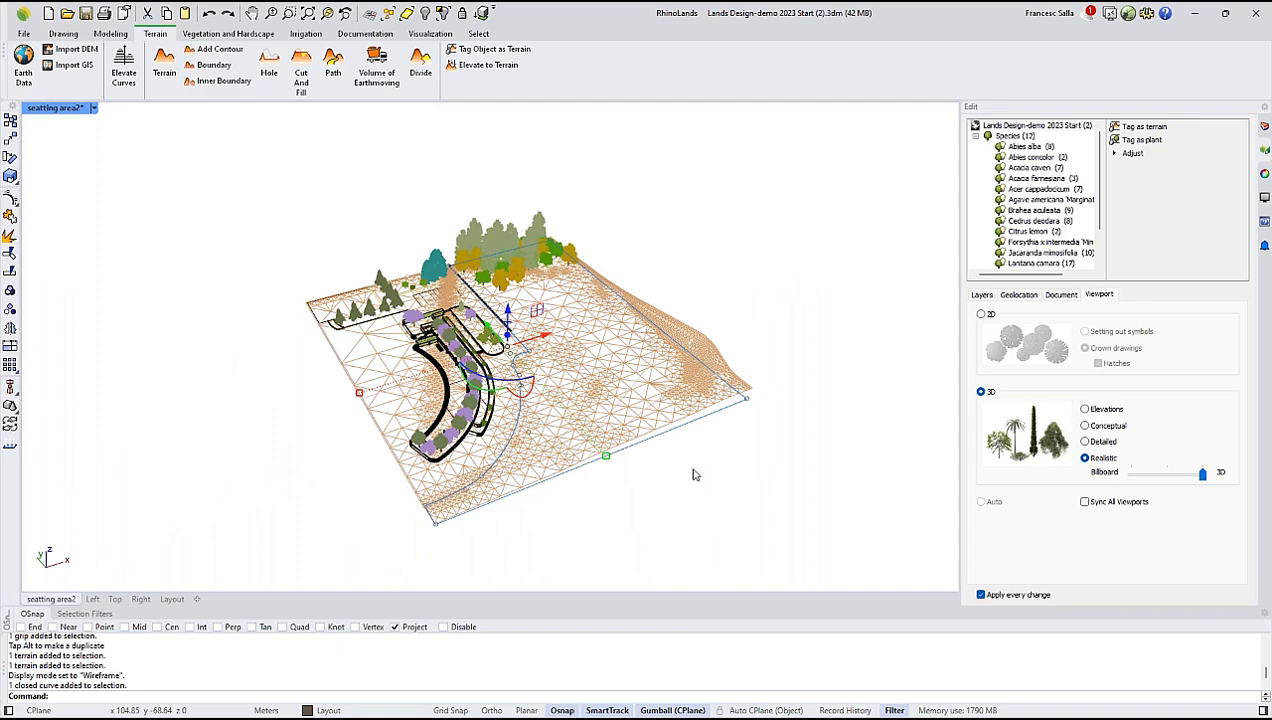
{"action": "right_click_drag", "start_coordinate": [695, 472], "coordinate": [611, 287]}
{"action": "key", "text": "Escape"}
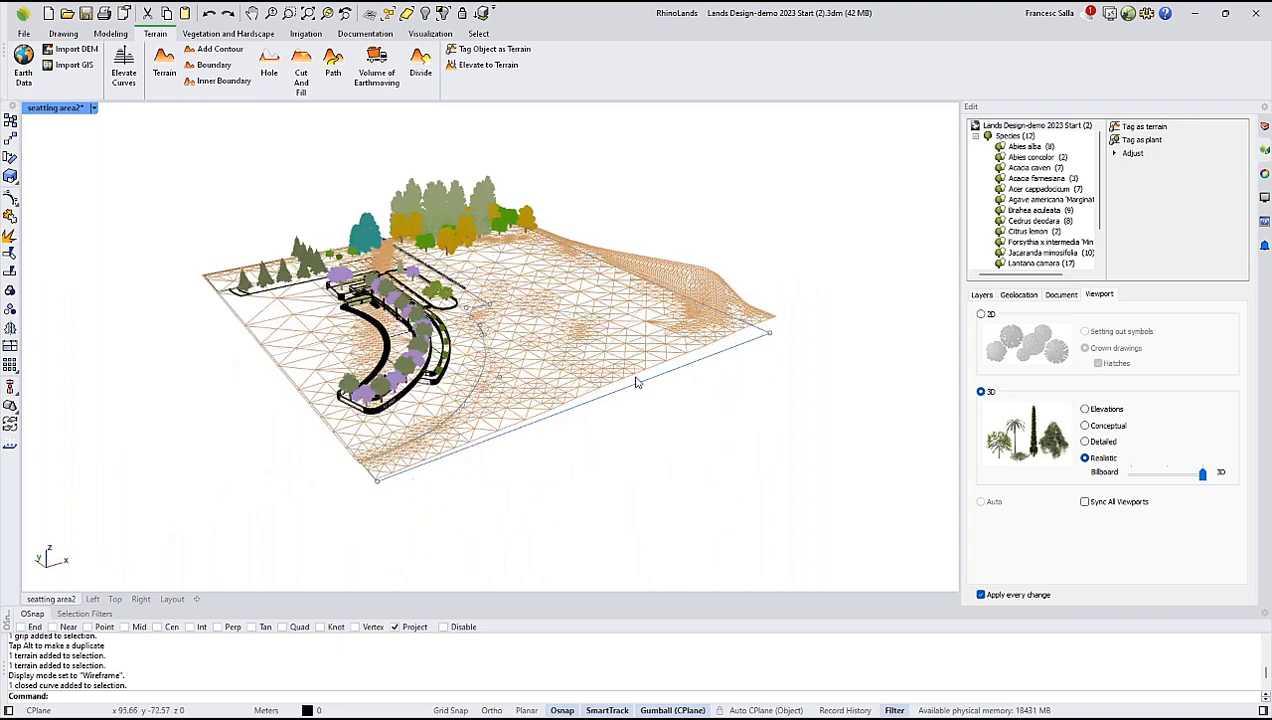
{"action": "key", "text": "Escape"}
{"action": "scroll", "coordinate": [647, 370], "scroll_direction": "up", "scroll_amount": 3}
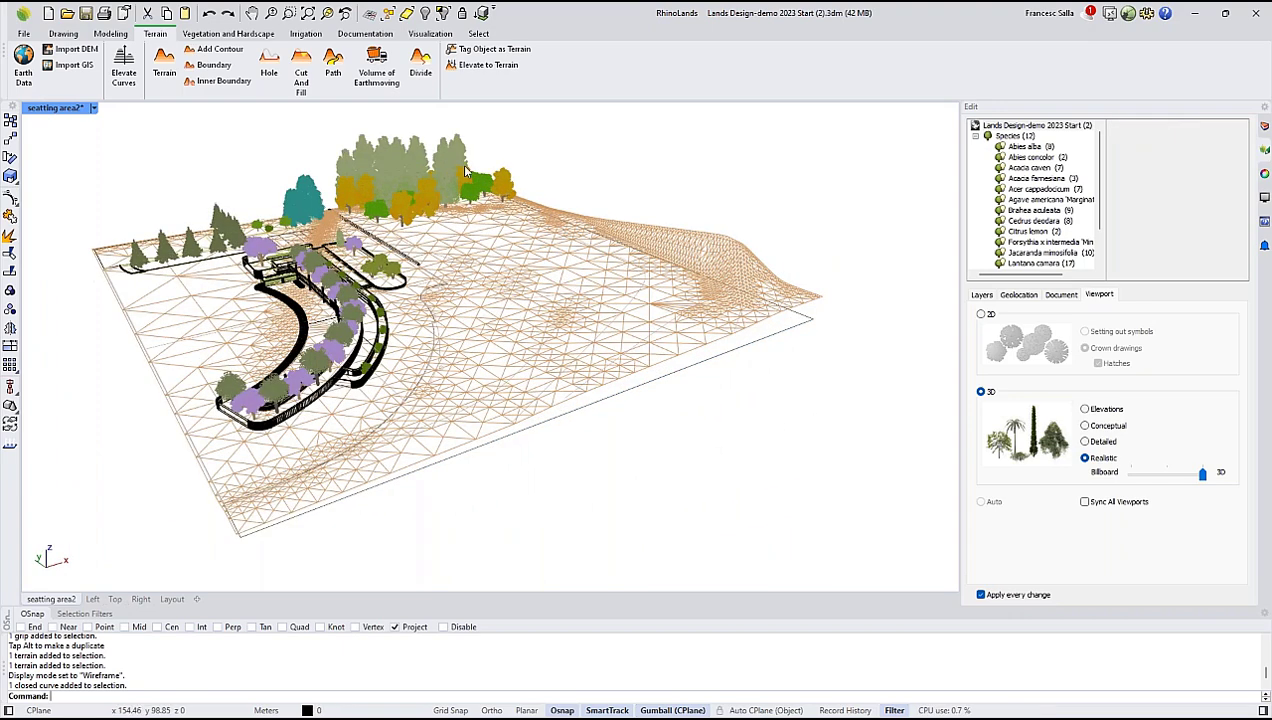
Apply a Boundary to the terrain using the closed curve that follows the plaza edge and the site's outer limit.
{"action": "left_click", "coordinate": [220, 80]}
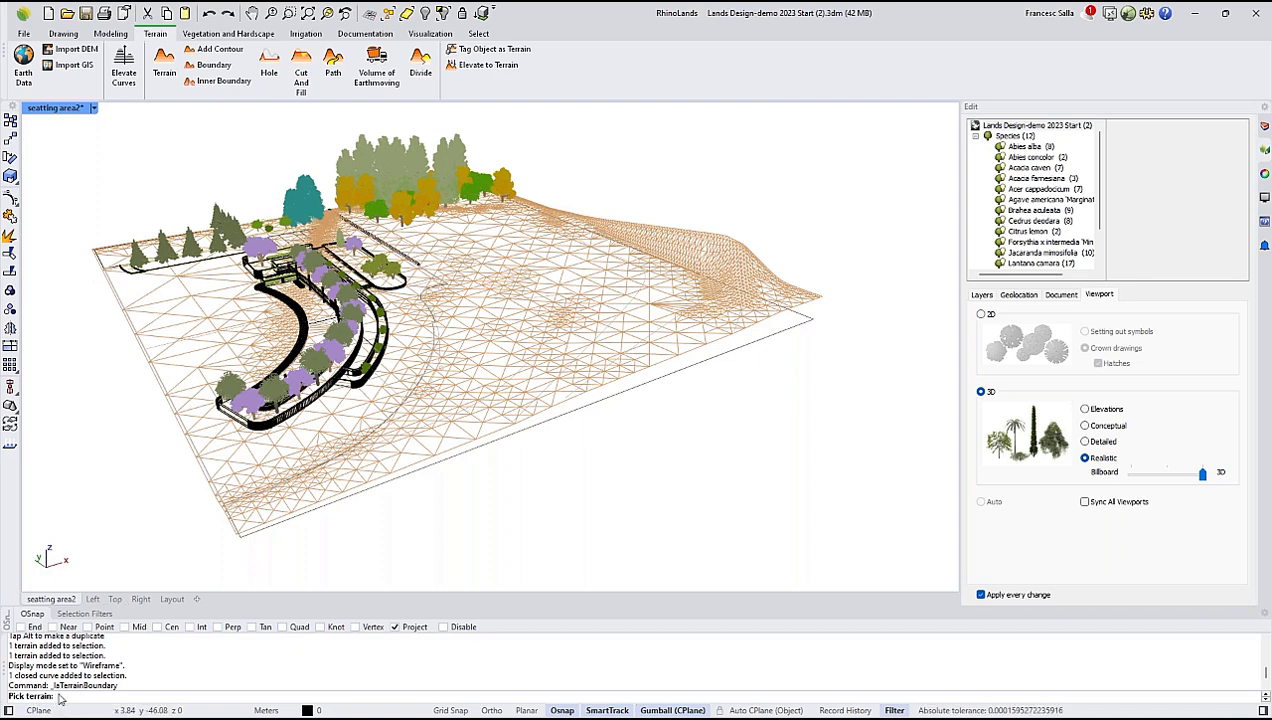
{"action": "right_click_drag", "start_coordinate": [381, 444], "coordinate": [636, 362]}
{"action": "left_click", "coordinate": [636, 341]}
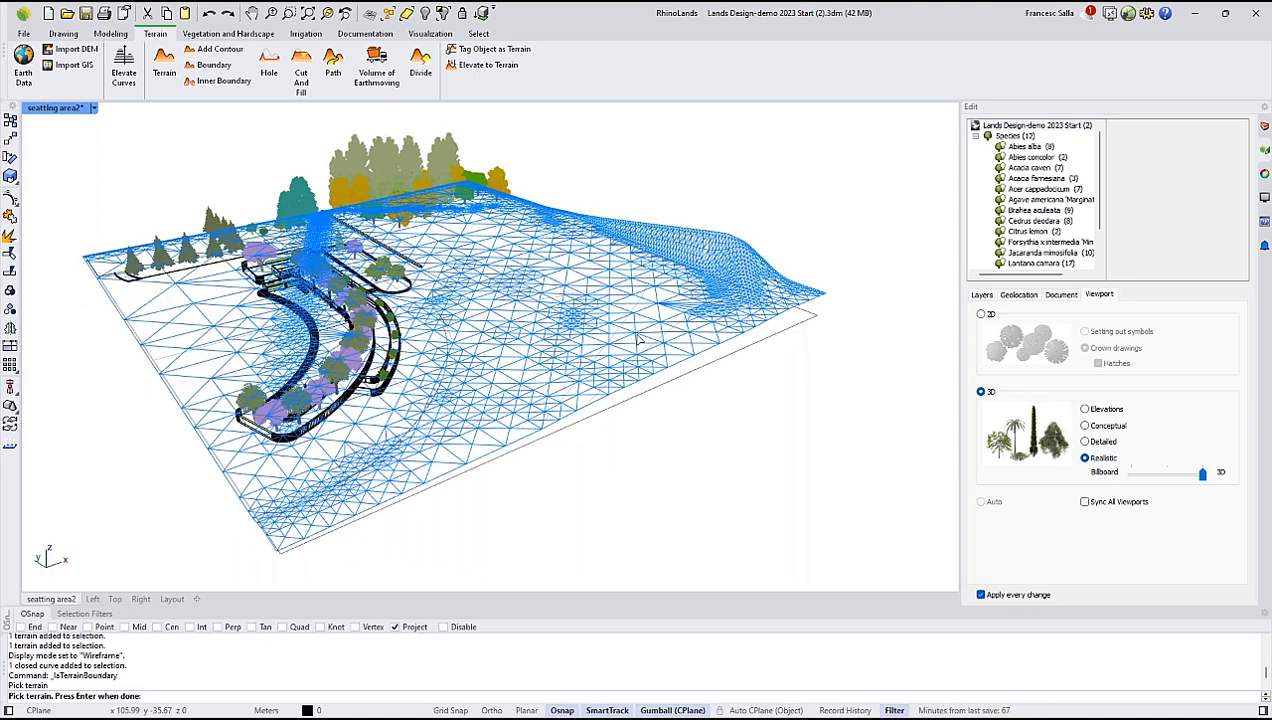
{"action": "key", "text": "Return"}
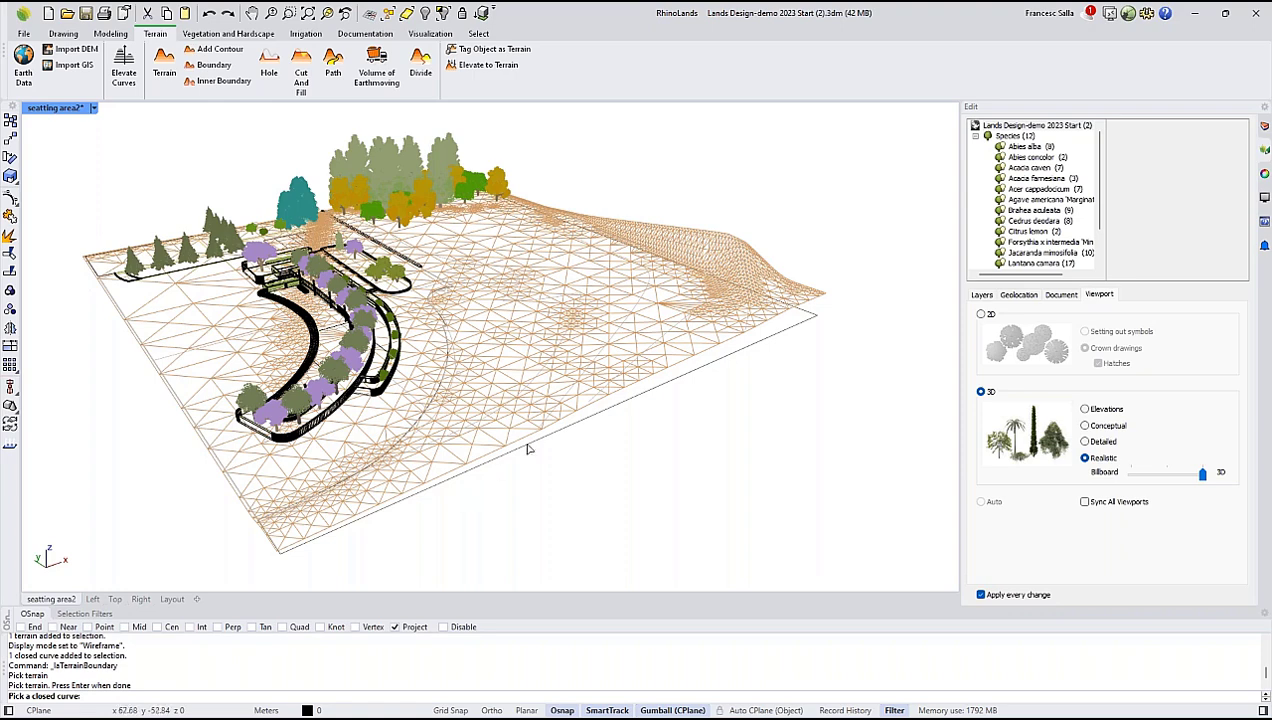
{"action": "left_click", "coordinate": [565, 432]}
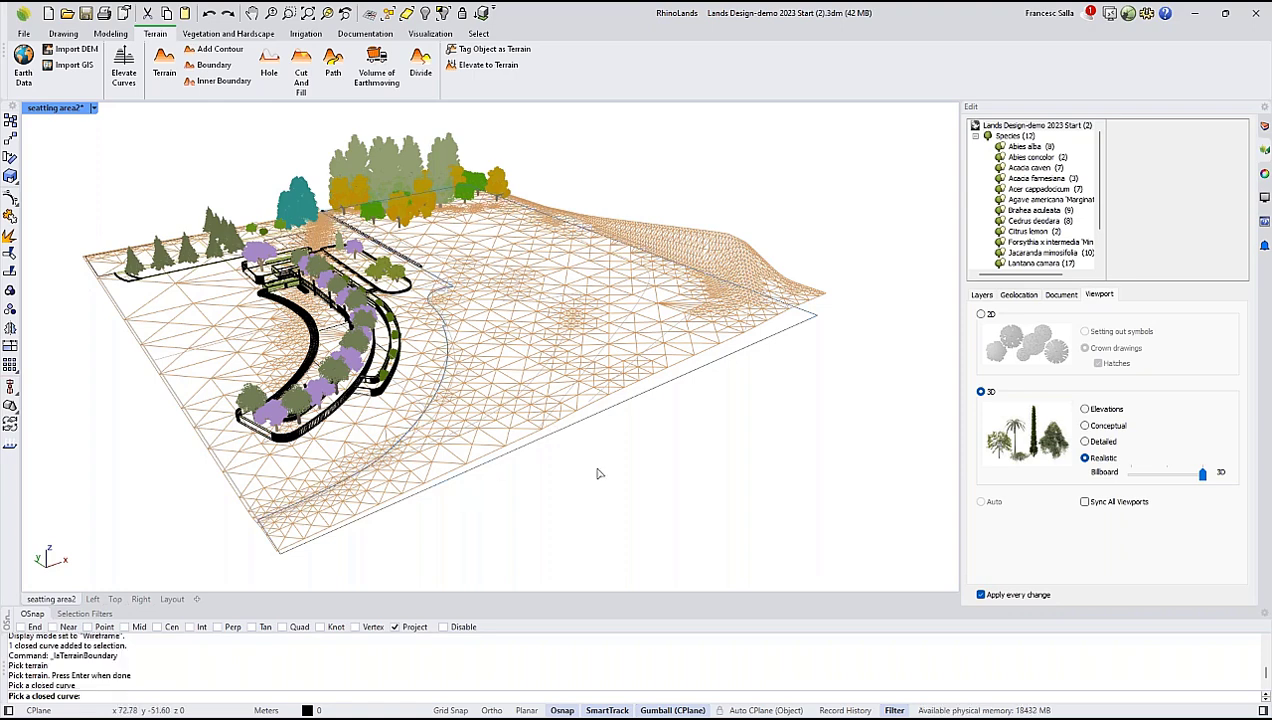
{"action": "key", "text": "Return"}
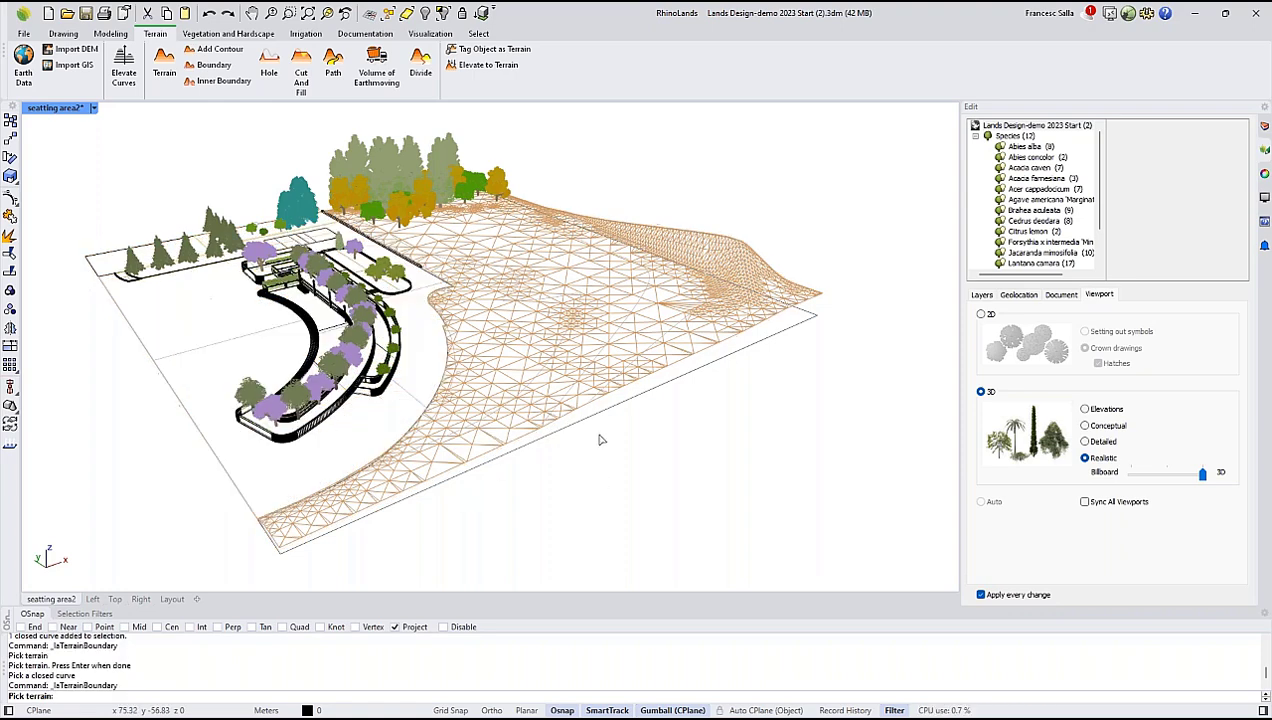
Return the viewport to Rendered display and switch it to 2D representation to view the terrain's contour lines.
{"action": "left_click", "coordinate": [93, 108]}
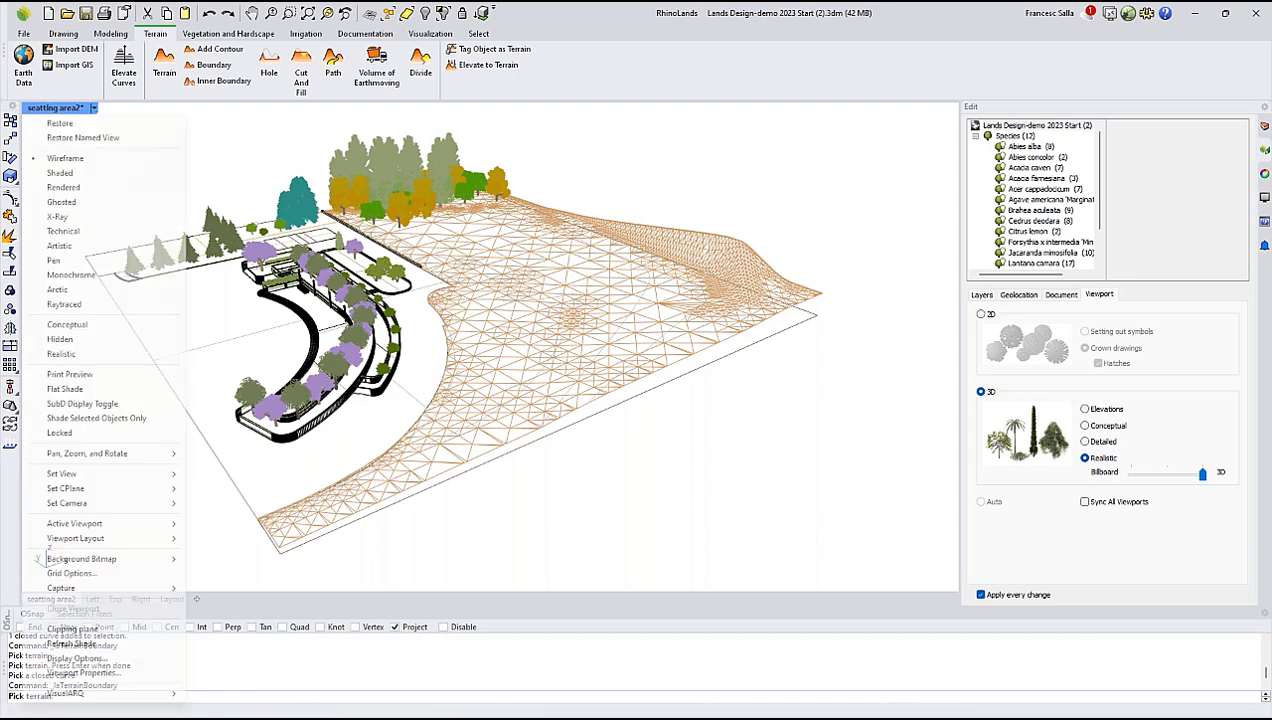
{"action": "left_click", "coordinate": [65, 188]}
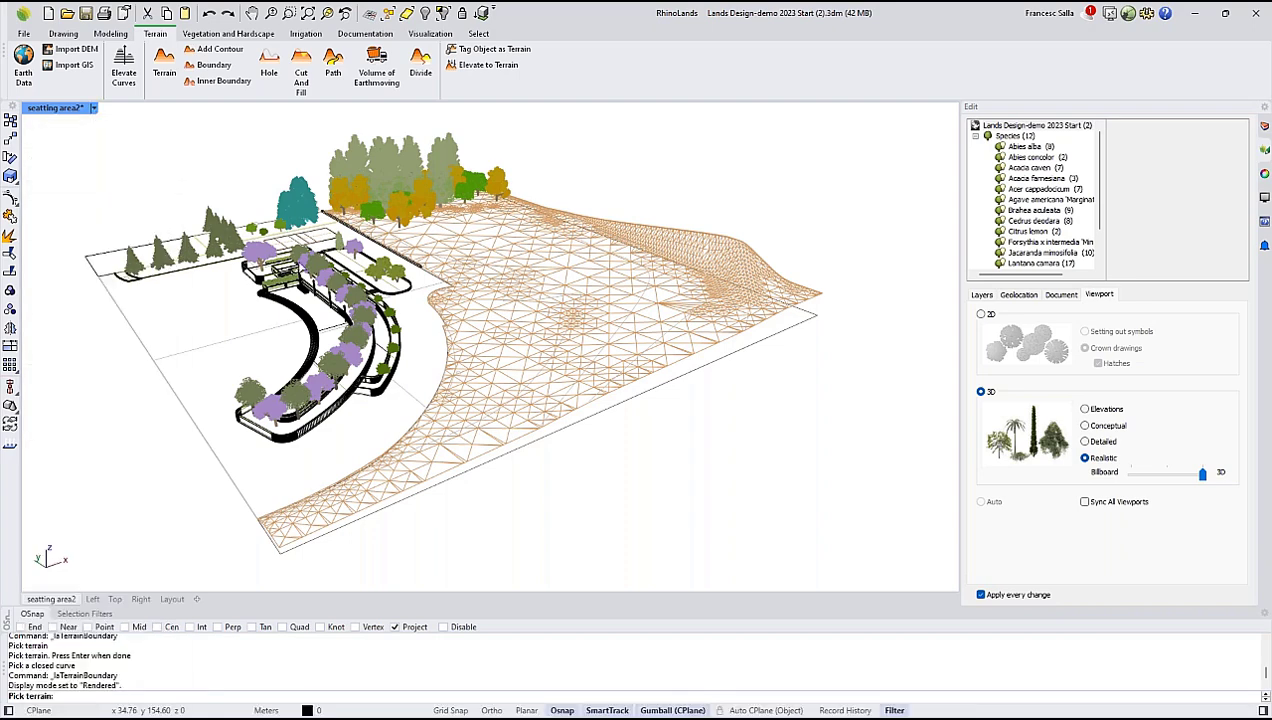
{"action": "right_click_drag", "start_coordinate": [620, 301], "coordinate": [659, 295]}
{"action": "left_click", "coordinate": [981, 315]}
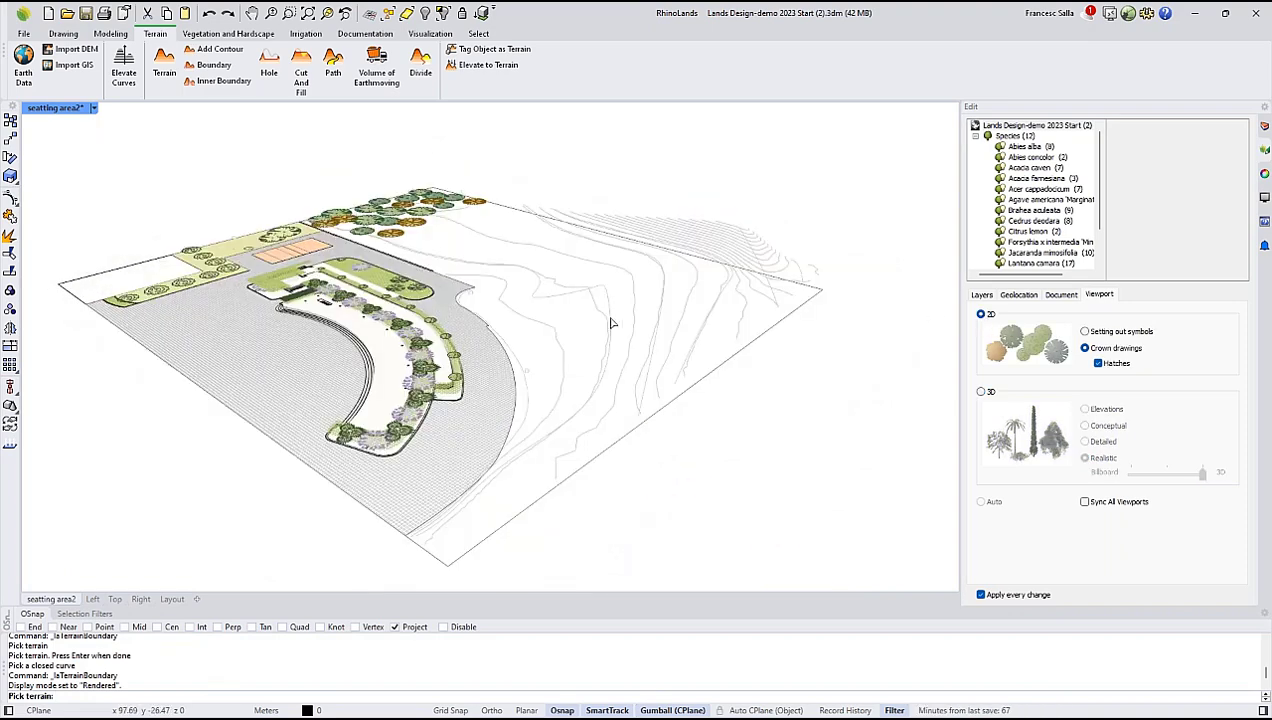
{"action": "right_click_drag", "start_coordinate": [610, 241], "coordinate": [650, 216]}
{"action": "scroll", "coordinate": [701, 248], "scroll_direction": "up", "scroll_amount": 2}
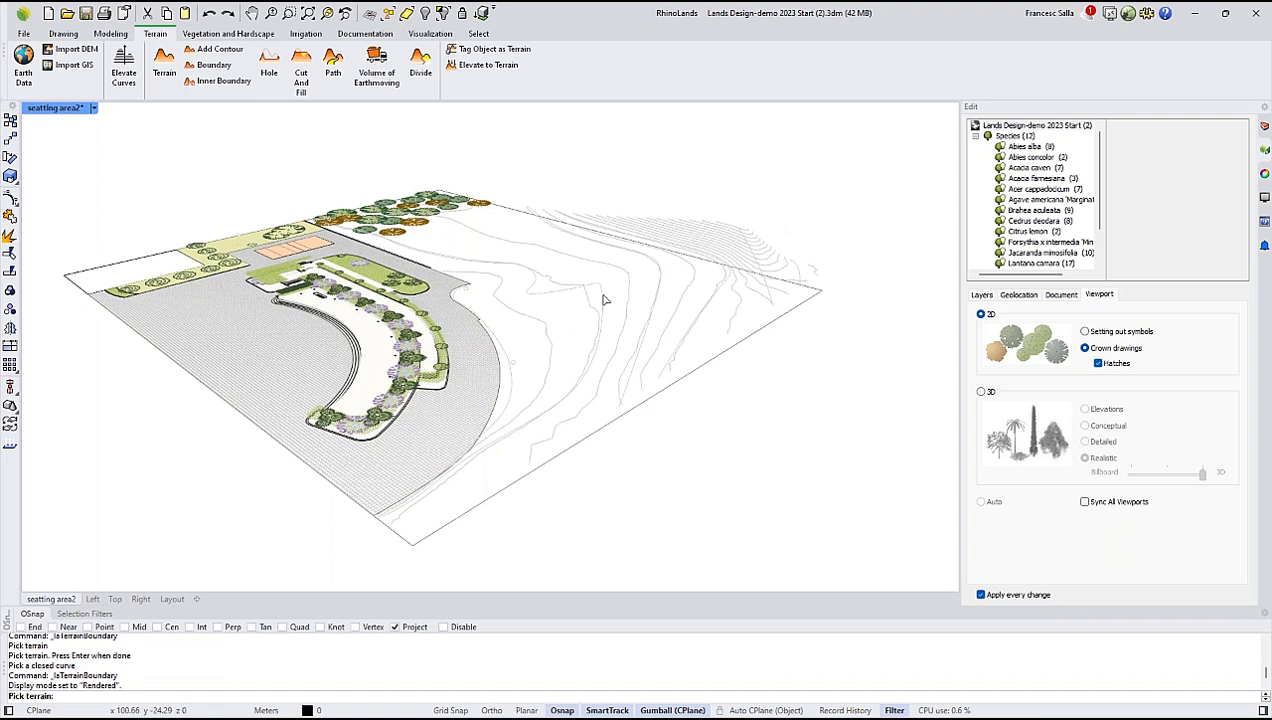
Turn off the Topography layer and switch the viewport to 3D representation.
{"action": "left_click", "coordinate": [1264, 128]}
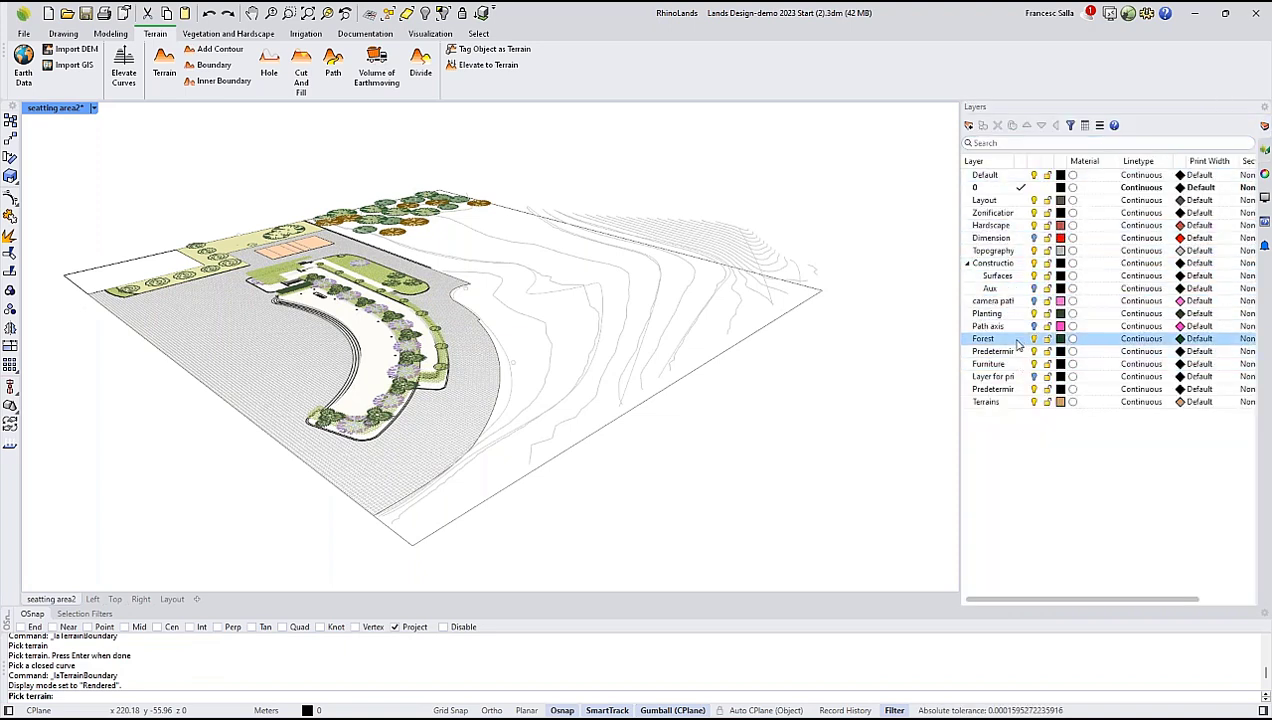
{"action": "left_click", "coordinate": [1030, 251]}
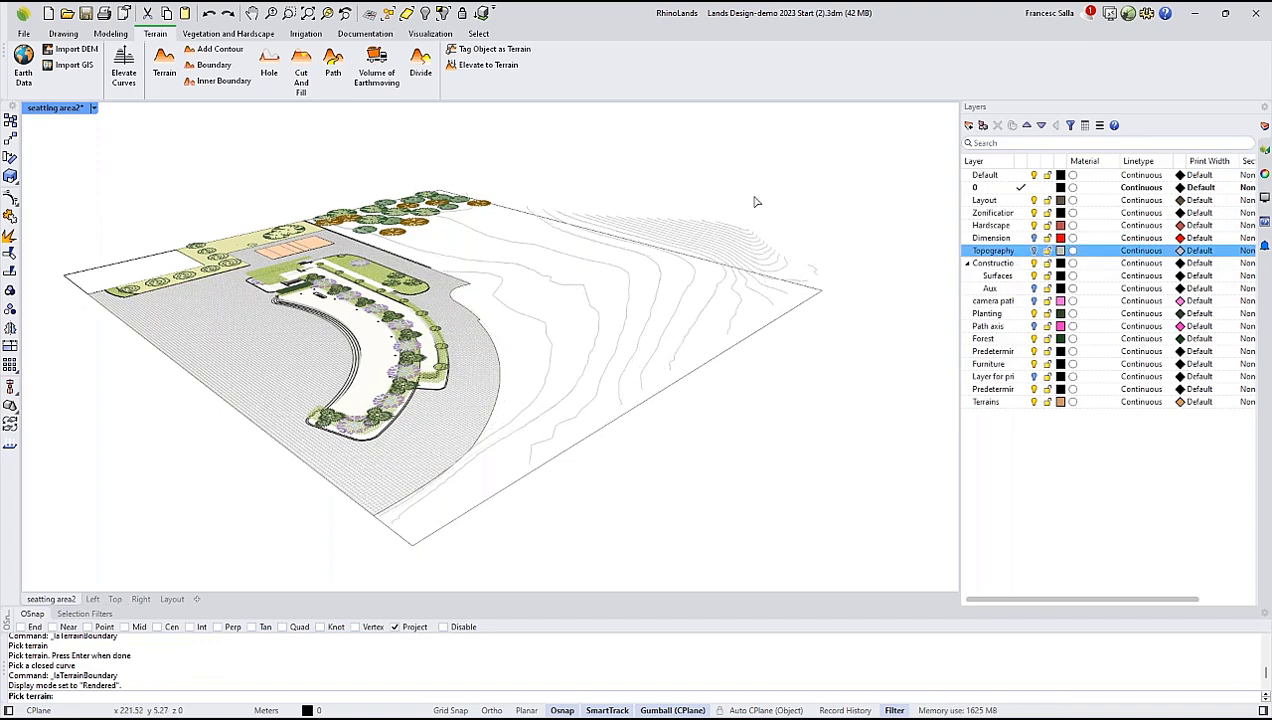
{"action": "left_click", "coordinate": [1262, 150]}
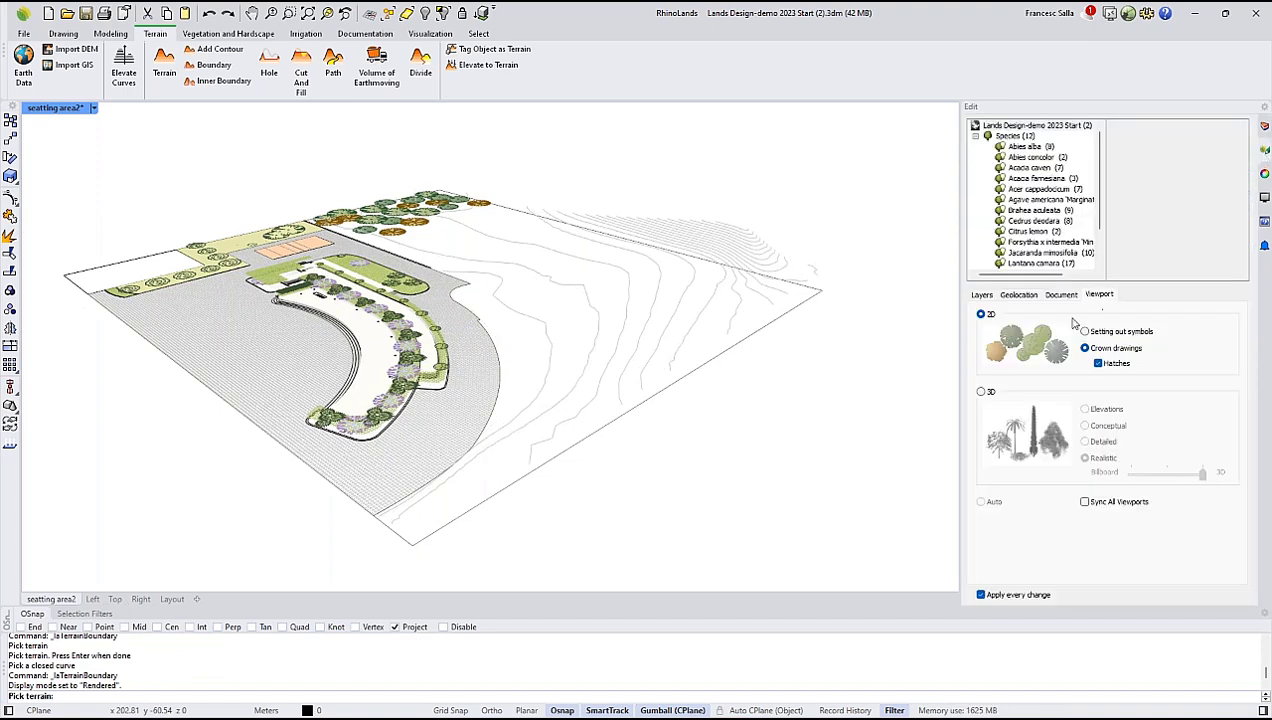
{"action": "left_click", "coordinate": [981, 392]}
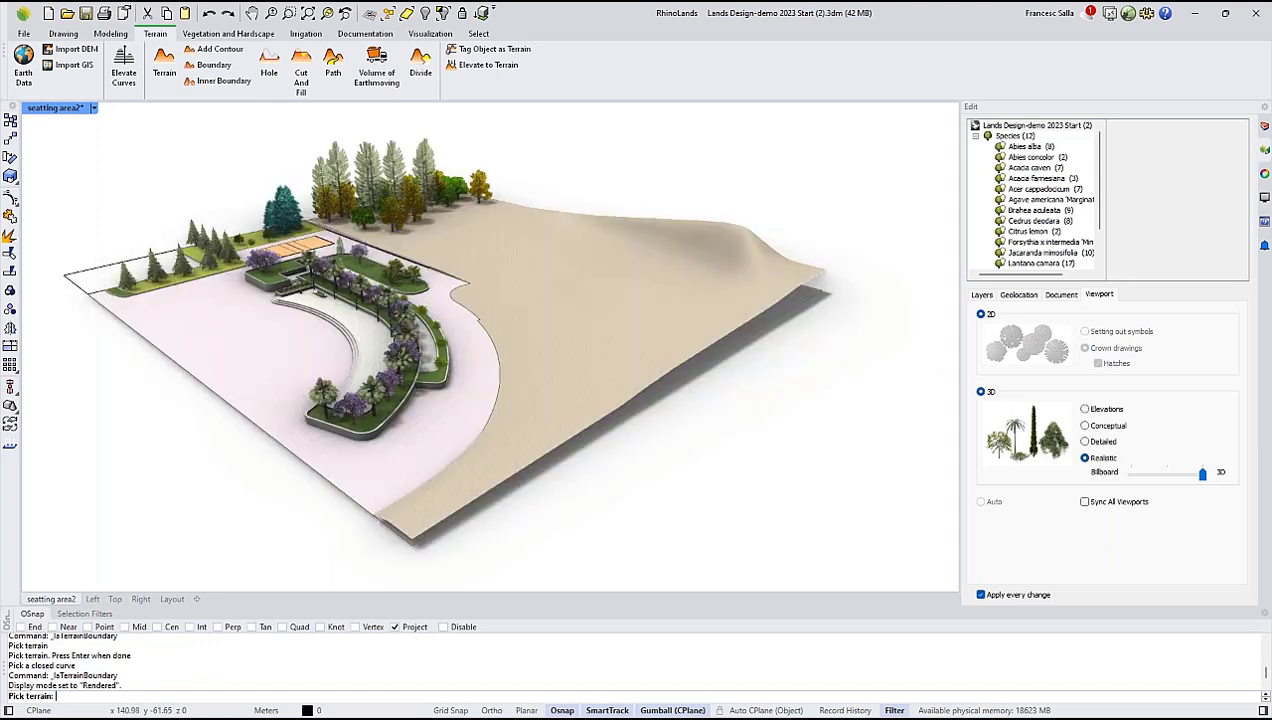
Enable showing both 2D and 3D when in 3D for the bounded terrain, and view its contour lines on the surface.
{"action": "left_click", "coordinate": [727, 279]}
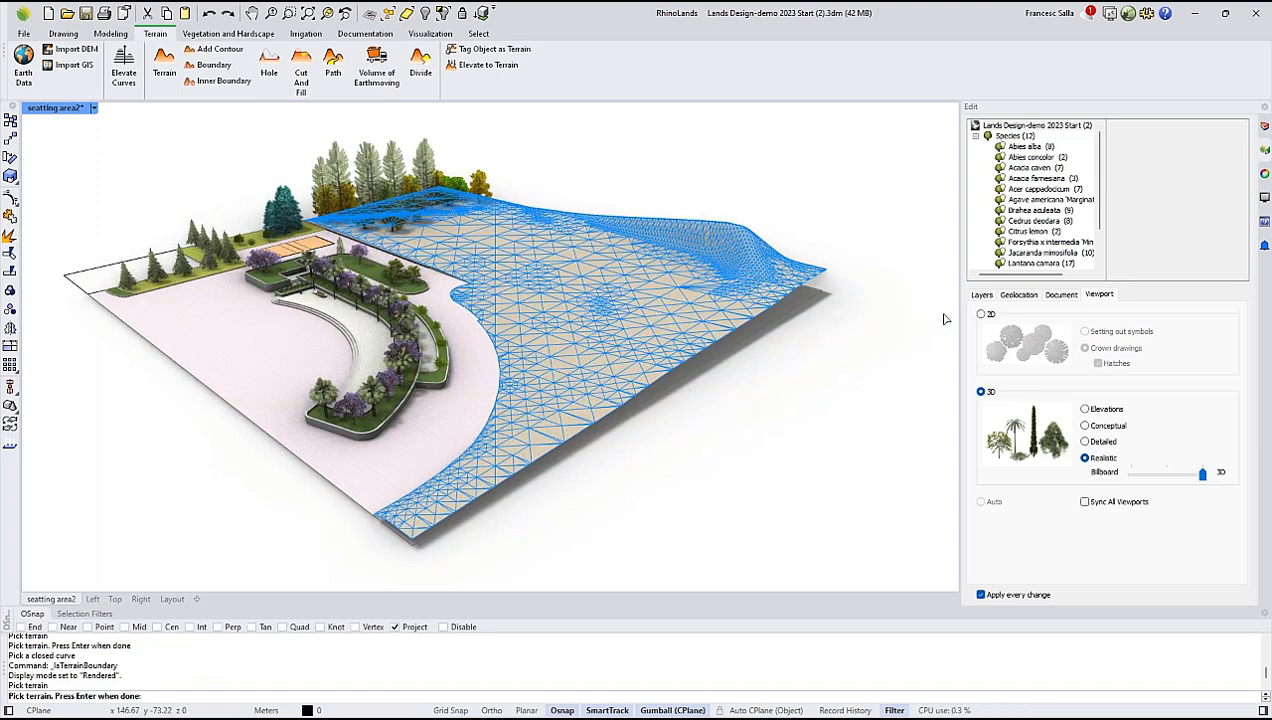
{"action": "right_click_drag", "start_coordinate": [876, 310], "coordinate": [857, 310]}
{"action": "key", "text": "Return"}
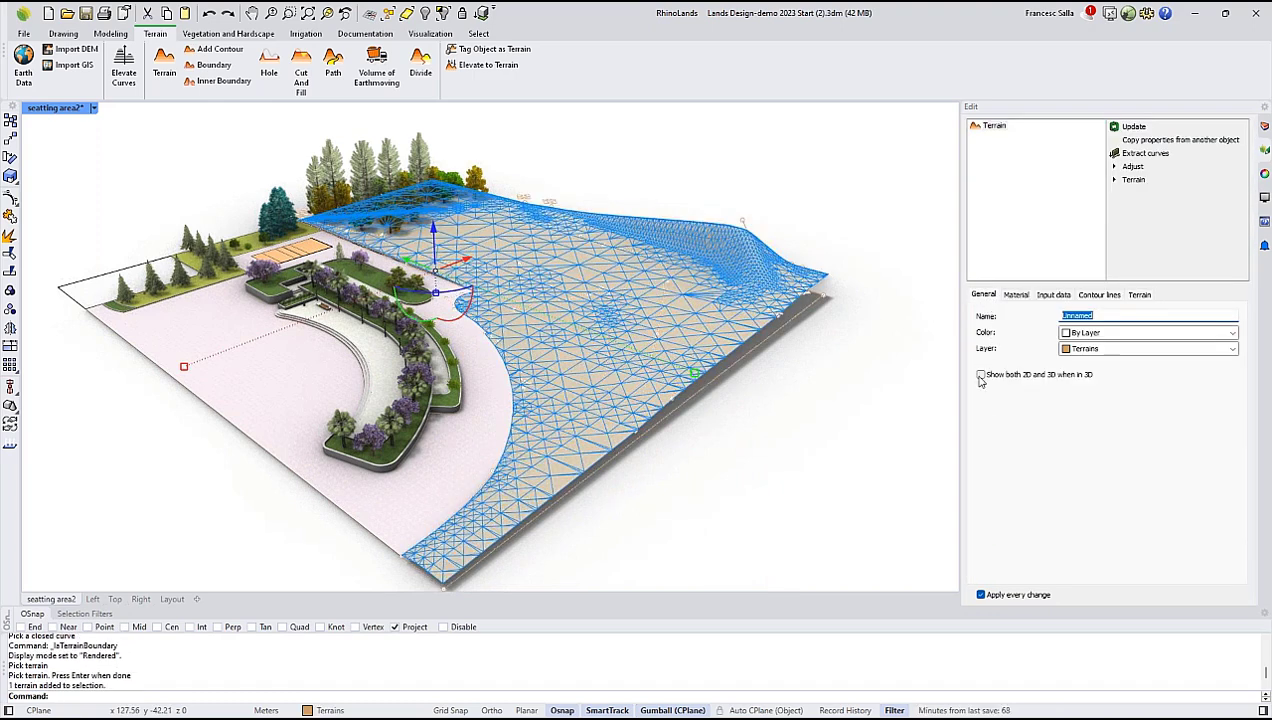
{"action": "left_click", "coordinate": [980, 375]}
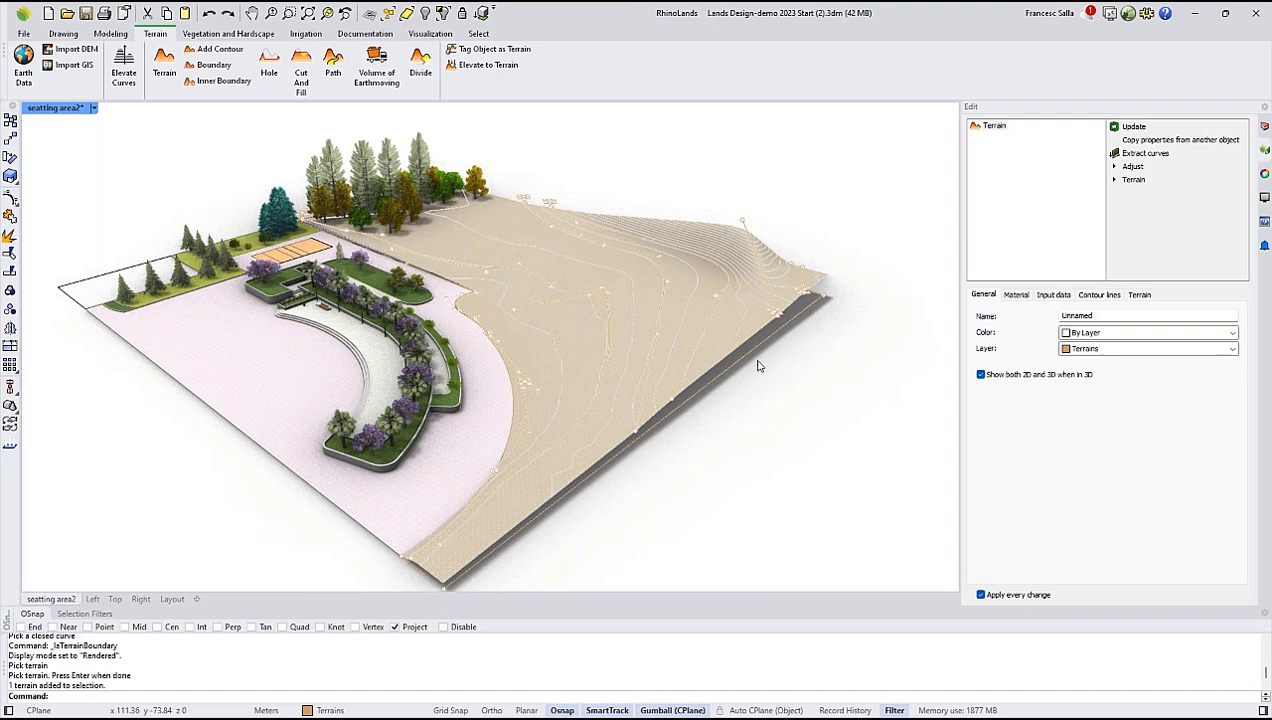
{"action": "key", "text": "Escape"}
{"action": "scroll", "coordinate": [688, 318], "scroll_direction": "up", "scroll_amount": 5}
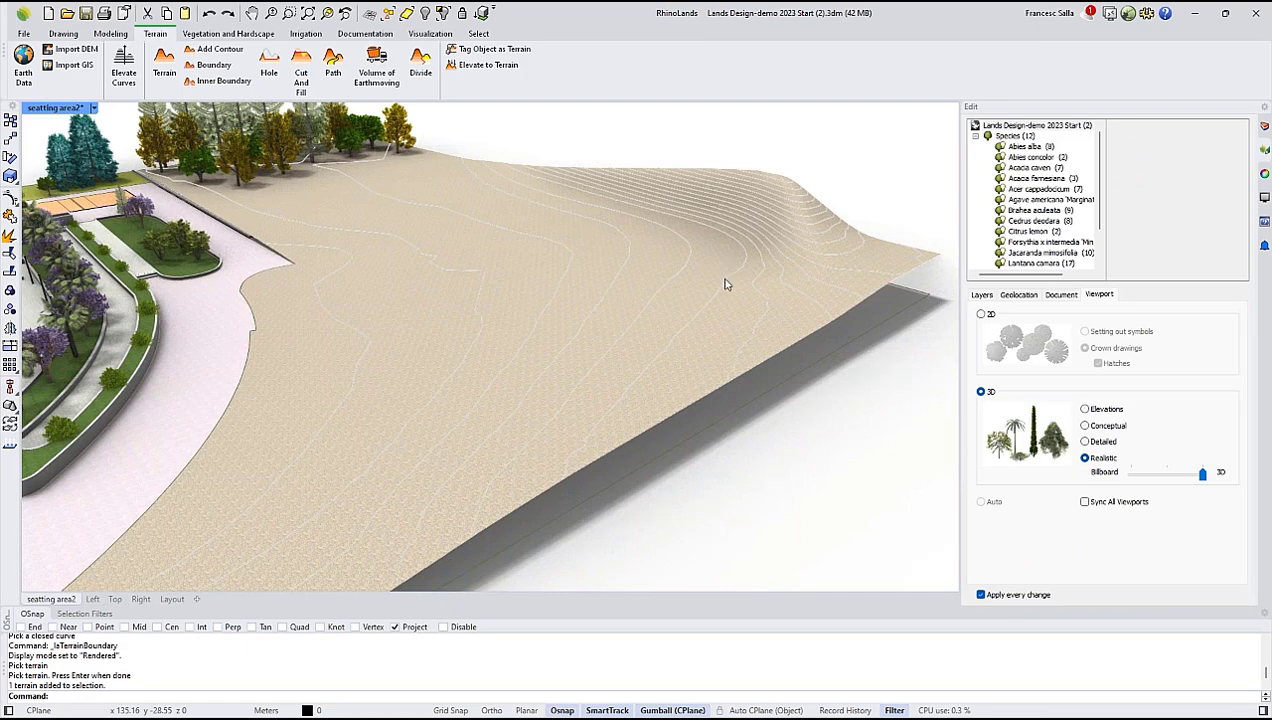
Turn on the Aux layer under the construction layers to show its curves around the bounded terrain.
{"action": "scroll", "coordinate": [732, 314], "scroll_direction": "down", "scroll_amount": 2}
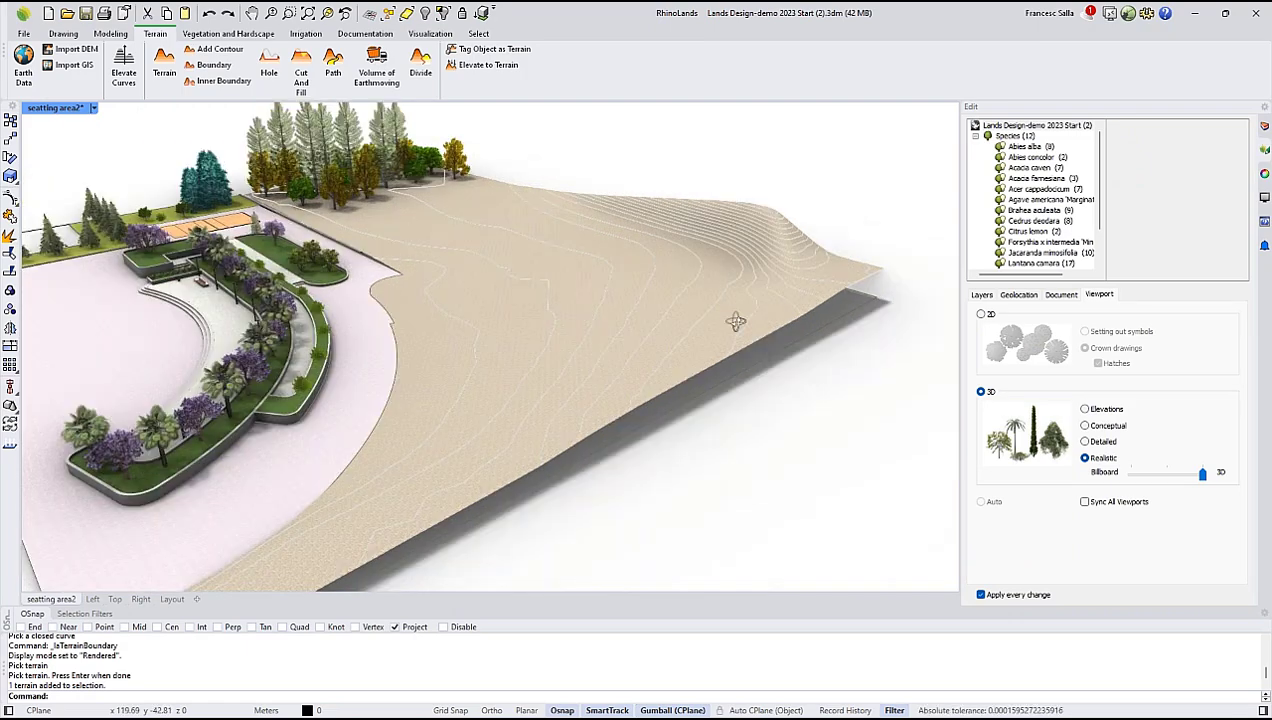
{"action": "right_click_drag", "start_coordinate": [736, 321], "coordinate": [690, 333]}
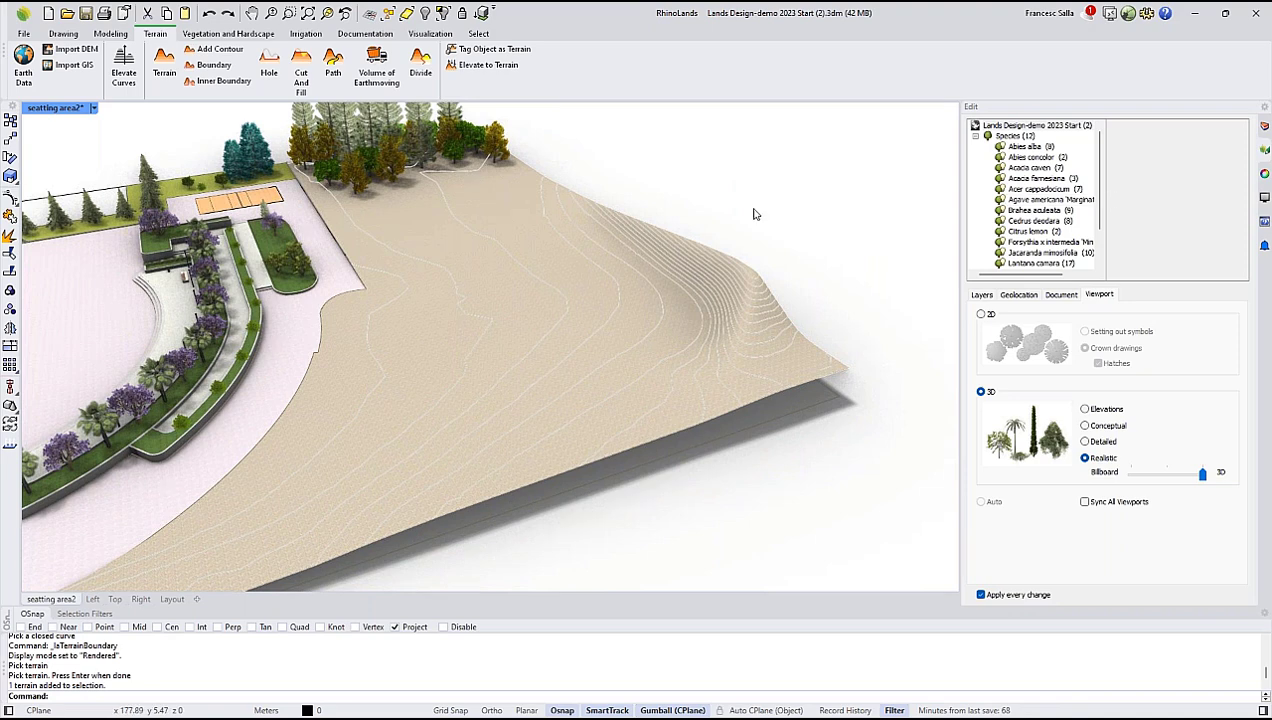
{"action": "left_click", "coordinate": [1263, 127]}
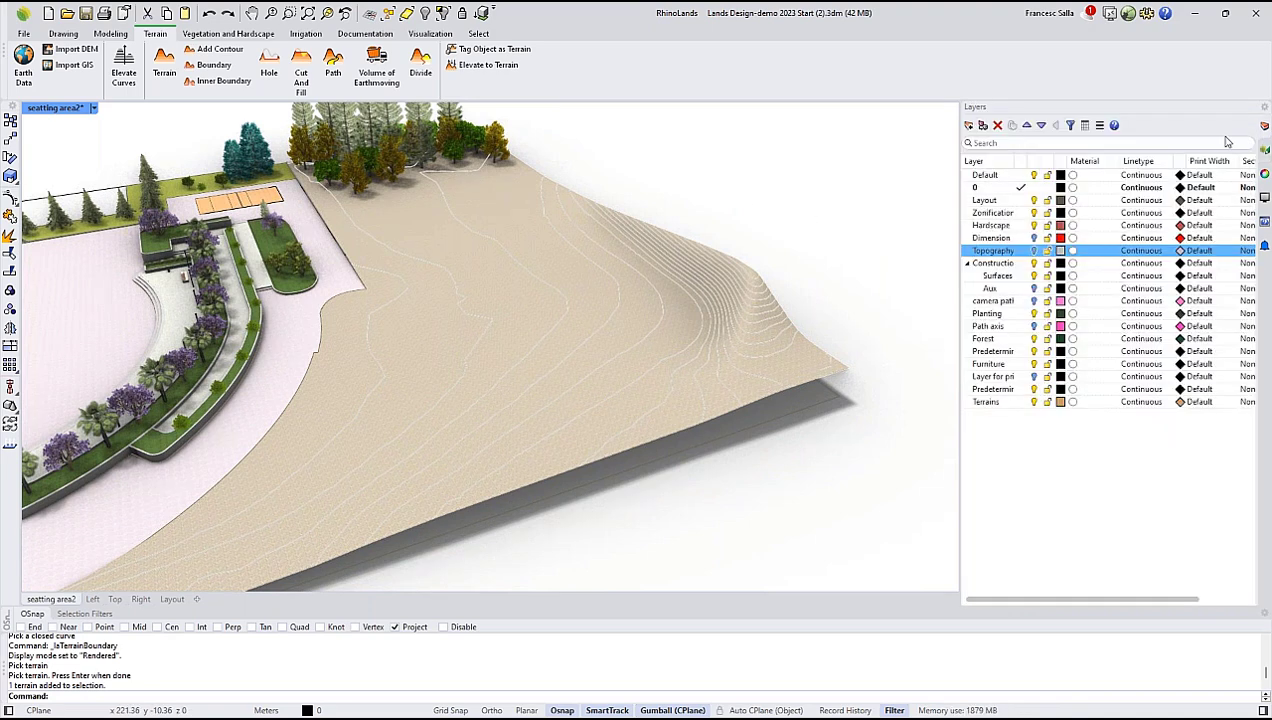
{"action": "left_click", "coordinate": [1036, 289]}
{"action": "right_click_drag", "start_coordinate": [860, 349], "coordinate": [645, 318]}
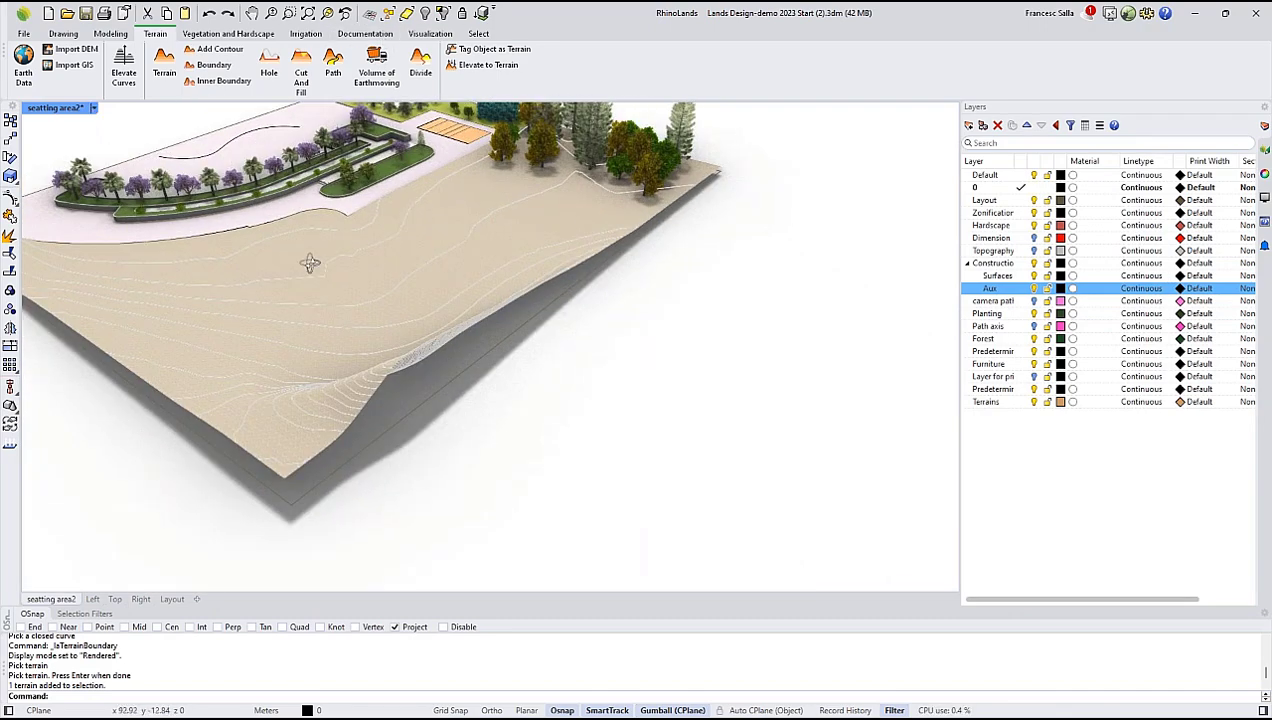
{"action": "right_click_drag", "start_coordinate": [308, 261], "coordinate": [362, 272]}
Switch the viewport to Wireframe display and turn on the Path axis layer.
{"action": "left_click", "coordinate": [95, 111]}
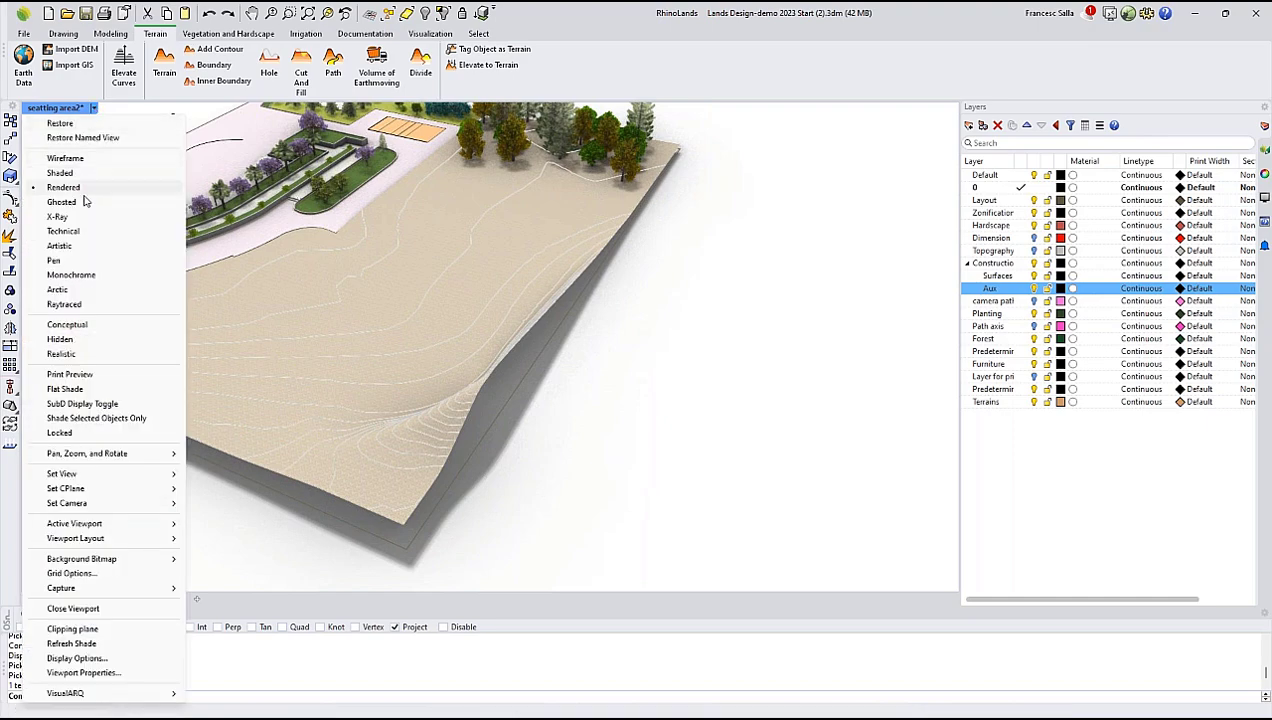
{"action": "left_click", "coordinate": [676, 352]}
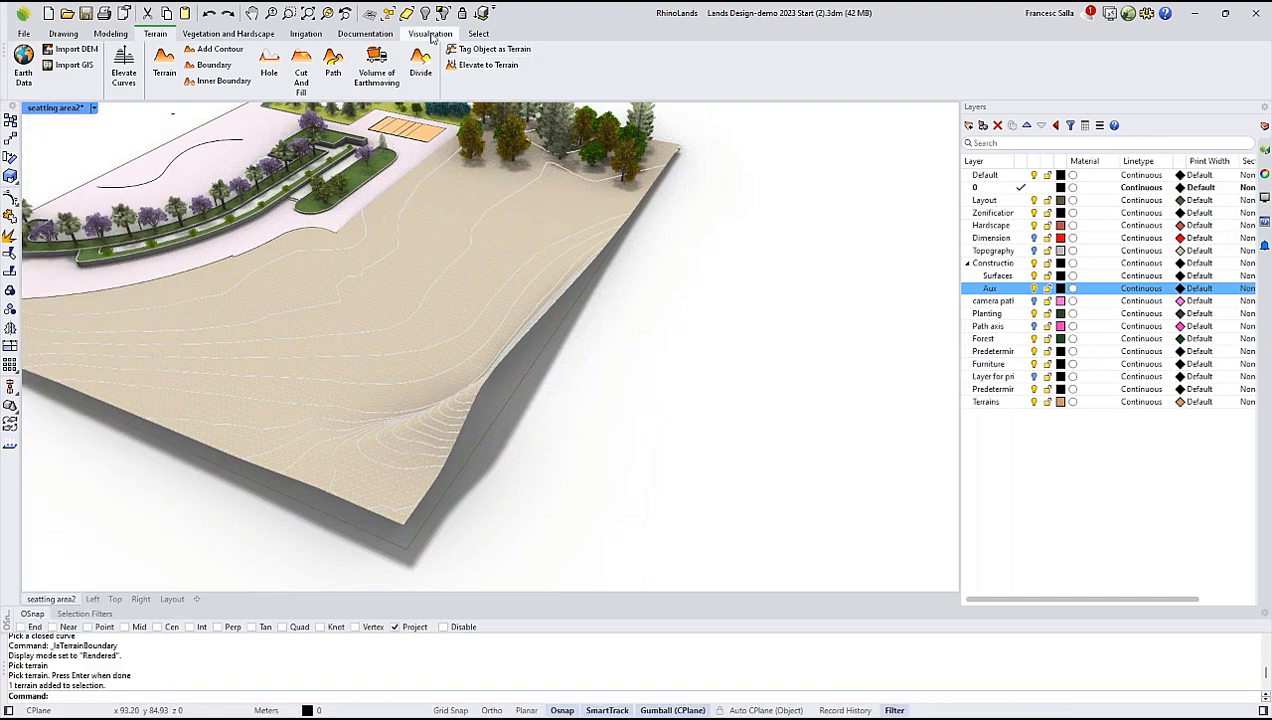
{"action": "left_click", "coordinate": [432, 36]}
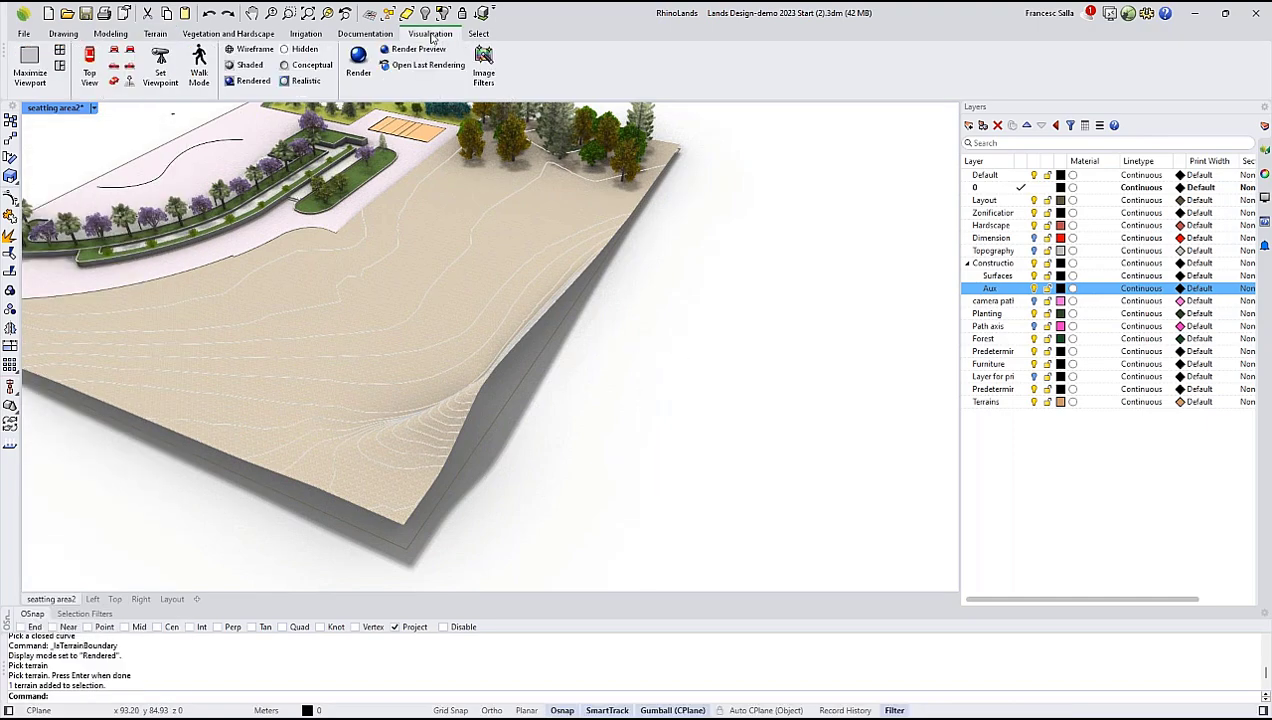
{"action": "left_click", "coordinate": [245, 50]}
{"action": "right_click_drag", "start_coordinate": [318, 236], "coordinate": [943, 295]}
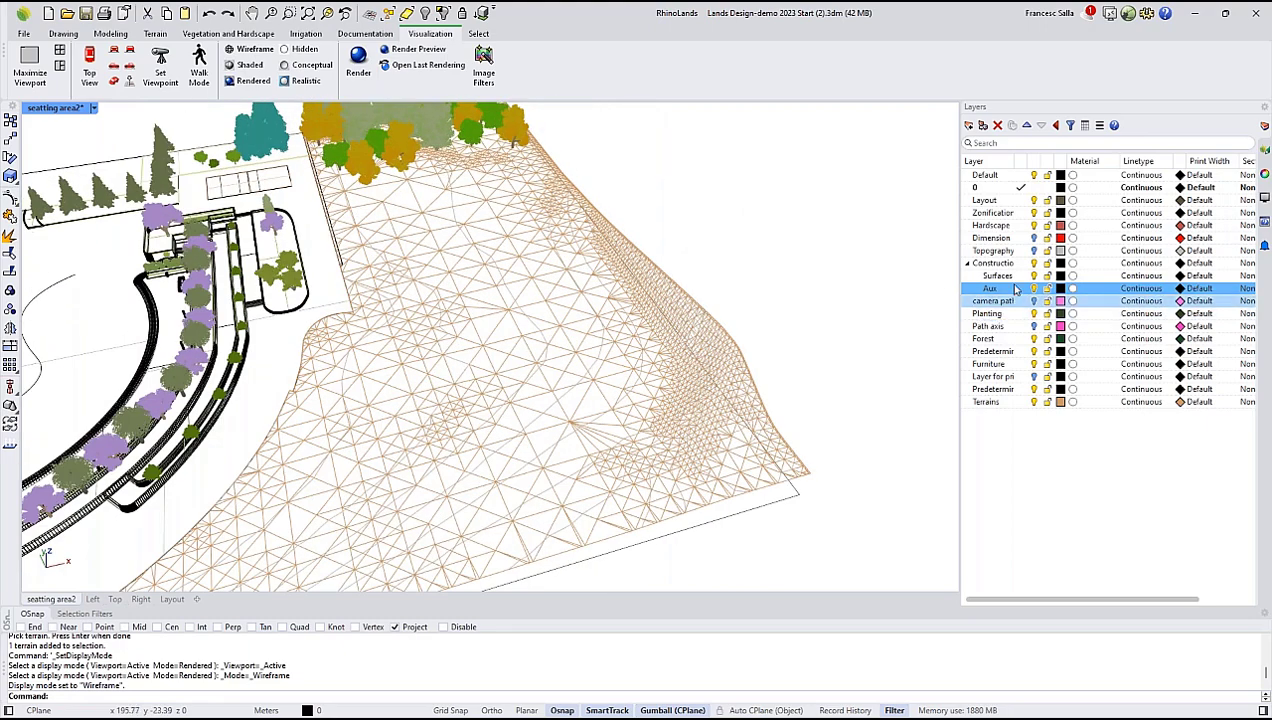
{"action": "left_click", "coordinate": [1034, 328]}
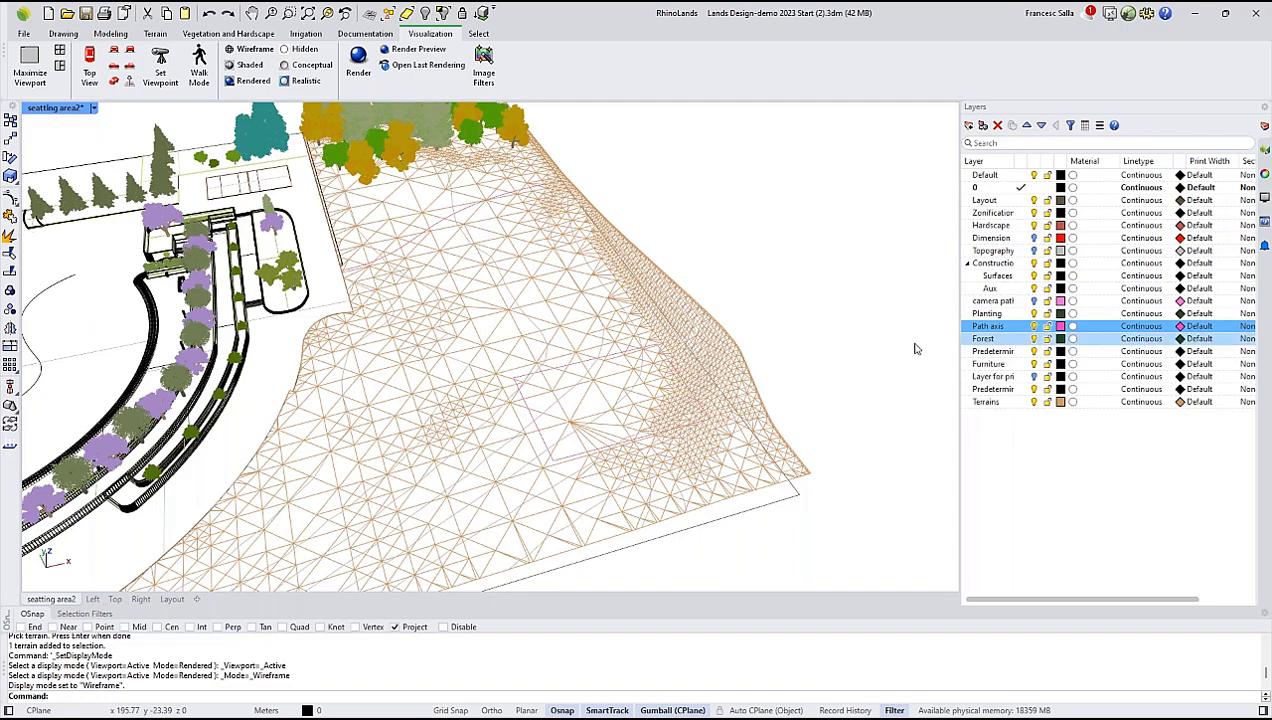
Select the closed four-sided Path axis curve on the terrain and adjust its elevation relative to the slope.
{"action": "scroll", "coordinate": [700, 375], "scroll_direction": "up", "scroll_amount": 5}
{"action": "scroll", "coordinate": [660, 390], "scroll_direction": "up", "scroll_amount": 2}
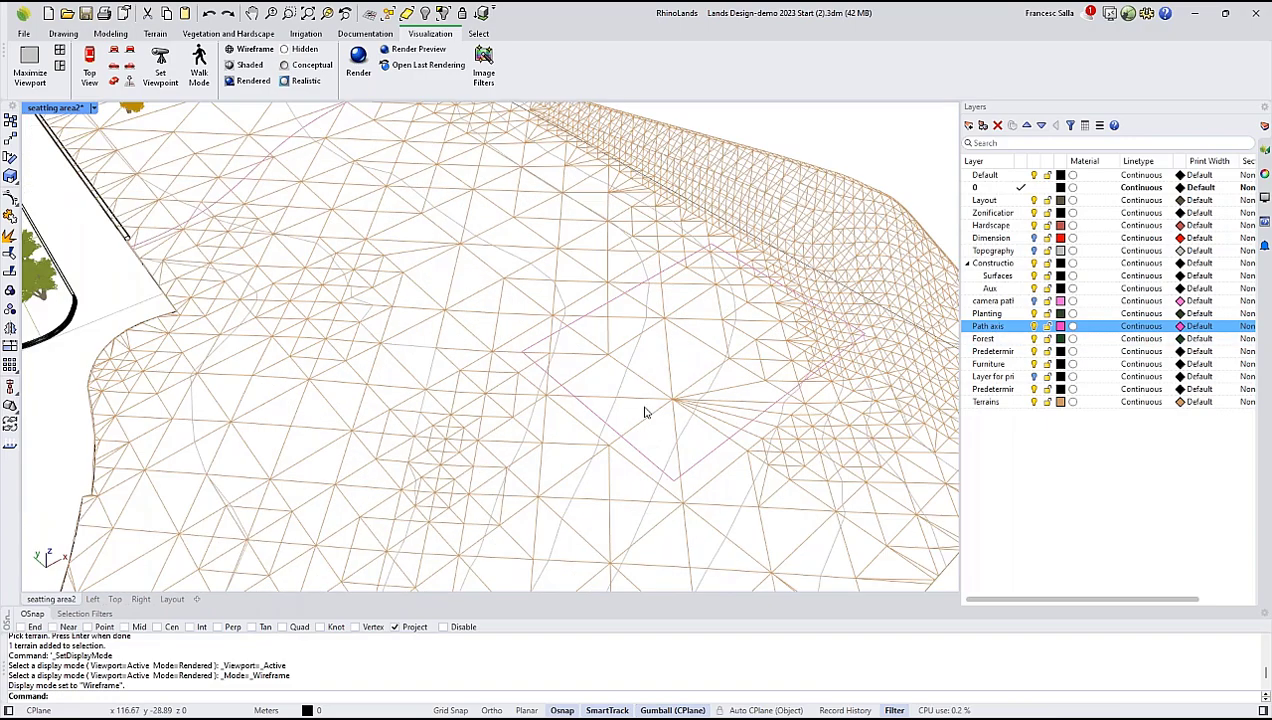
{"action": "left_click", "coordinate": [648, 413]}
{"action": "scroll", "coordinate": [560, 370], "scroll_direction": "down", "scroll_amount": 8}
{"action": "scroll", "coordinate": [481, 337], "scroll_direction": "up", "scroll_amount": 4}
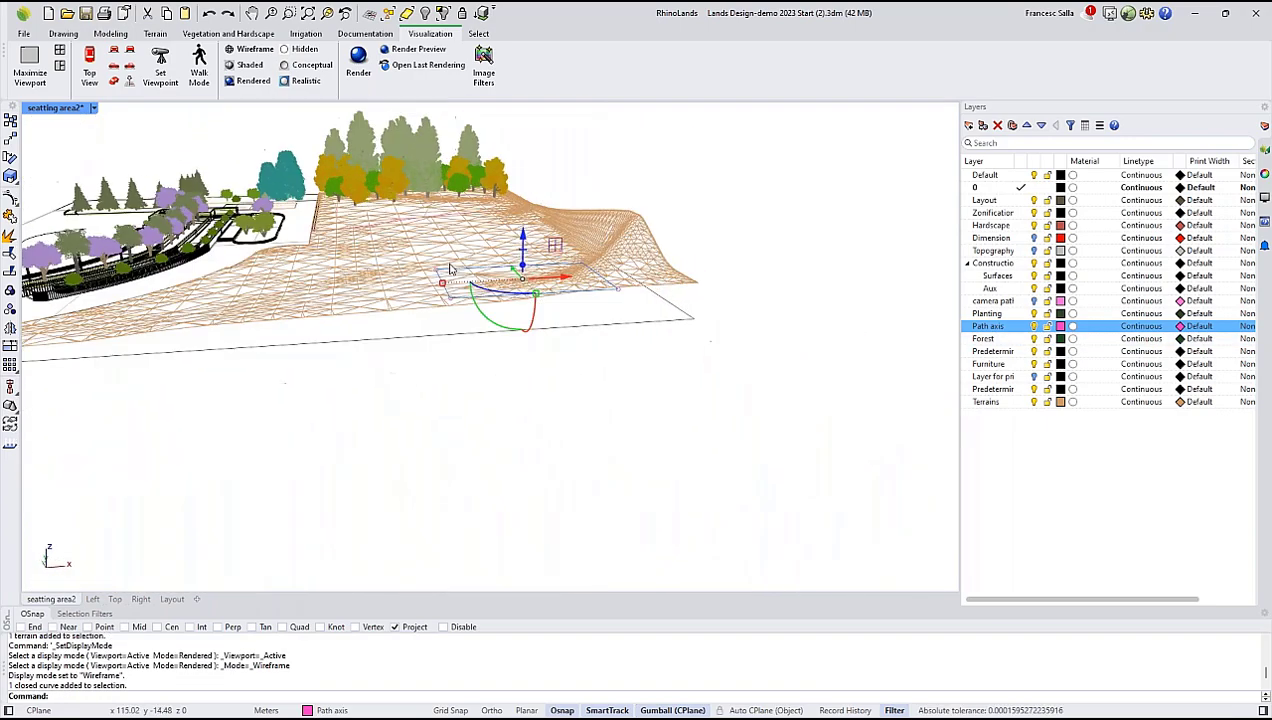
{"action": "left_click_drag", "start_coordinate": [563, 262], "coordinate": [565, 224]}
{"action": "right_click_drag", "start_coordinate": [596, 295], "coordinate": [627, 262]}
{"action": "left_click_drag", "start_coordinate": [533, 180], "coordinate": [533, 168]}
{"action": "right_click_drag", "start_coordinate": [514, 177], "coordinate": [538, 258]}
{"action": "left_click_drag", "start_coordinate": [600, 326], "coordinate": [592, 327]}
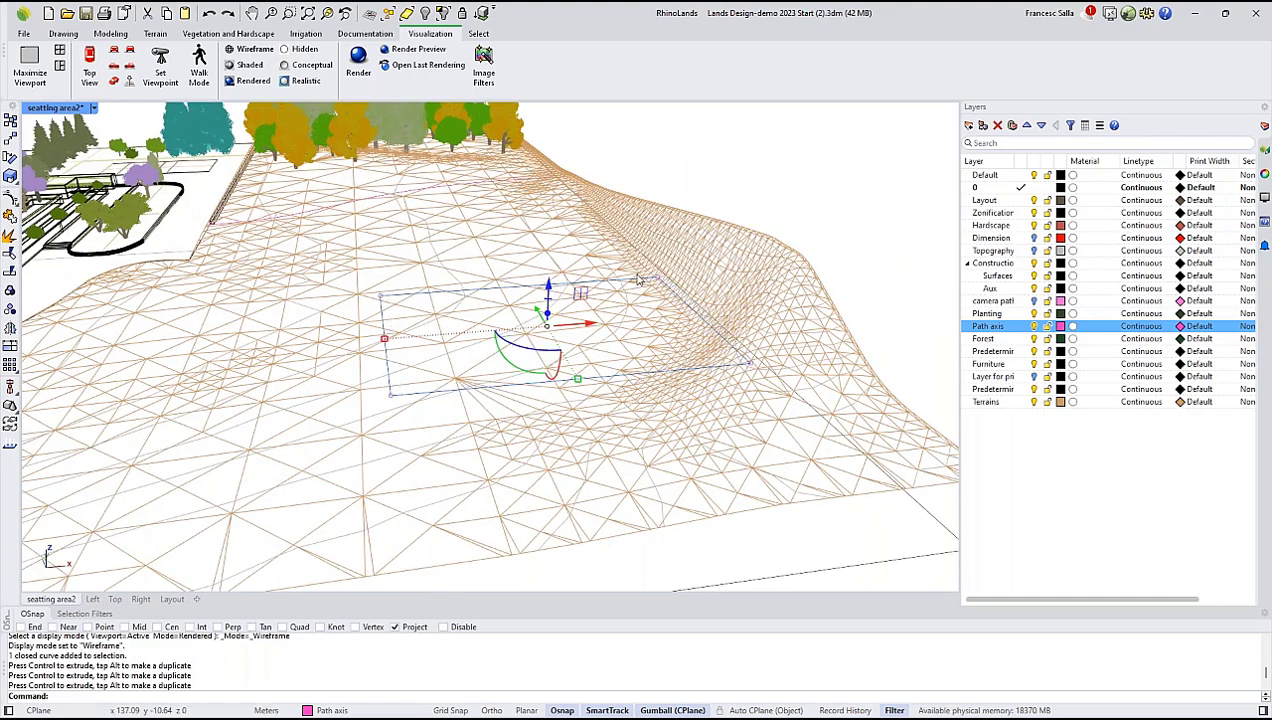
{"action": "right_click_drag", "start_coordinate": [639, 281], "coordinate": [470, 176]}
{"action": "left_click", "coordinate": [704, 166]}
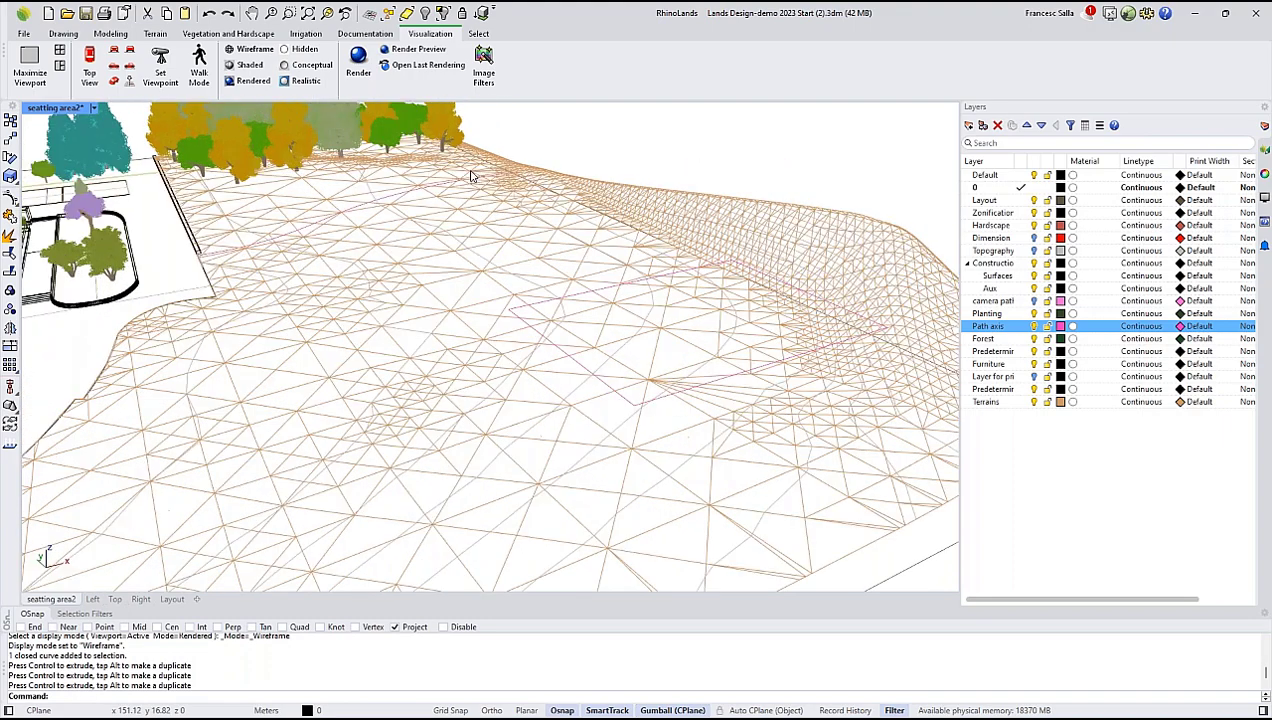
Return the viewport to Rendered display and examine the closed curve's position against the terrain slope.
{"action": "left_click", "coordinate": [250, 80]}
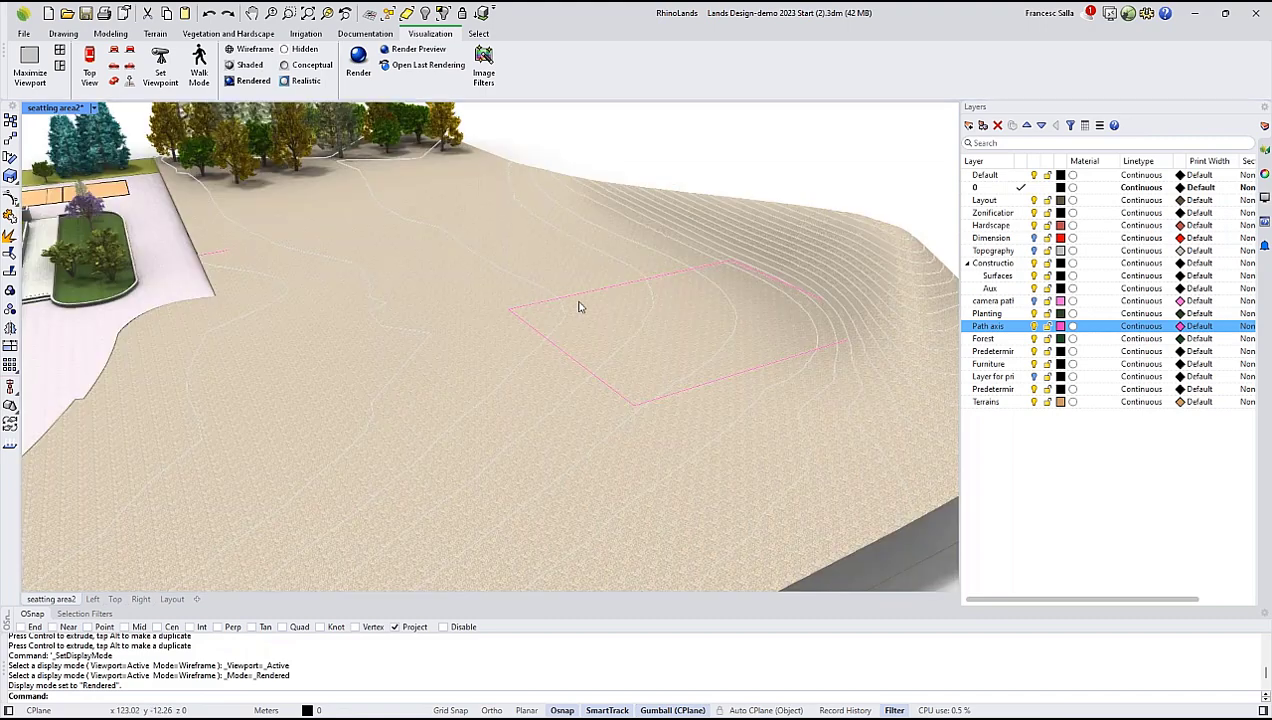
{"action": "right_click_drag", "start_coordinate": [574, 302], "coordinate": [568, 295]}
{"action": "scroll", "coordinate": [656, 312], "scroll_direction": "up", "scroll_amount": 3}
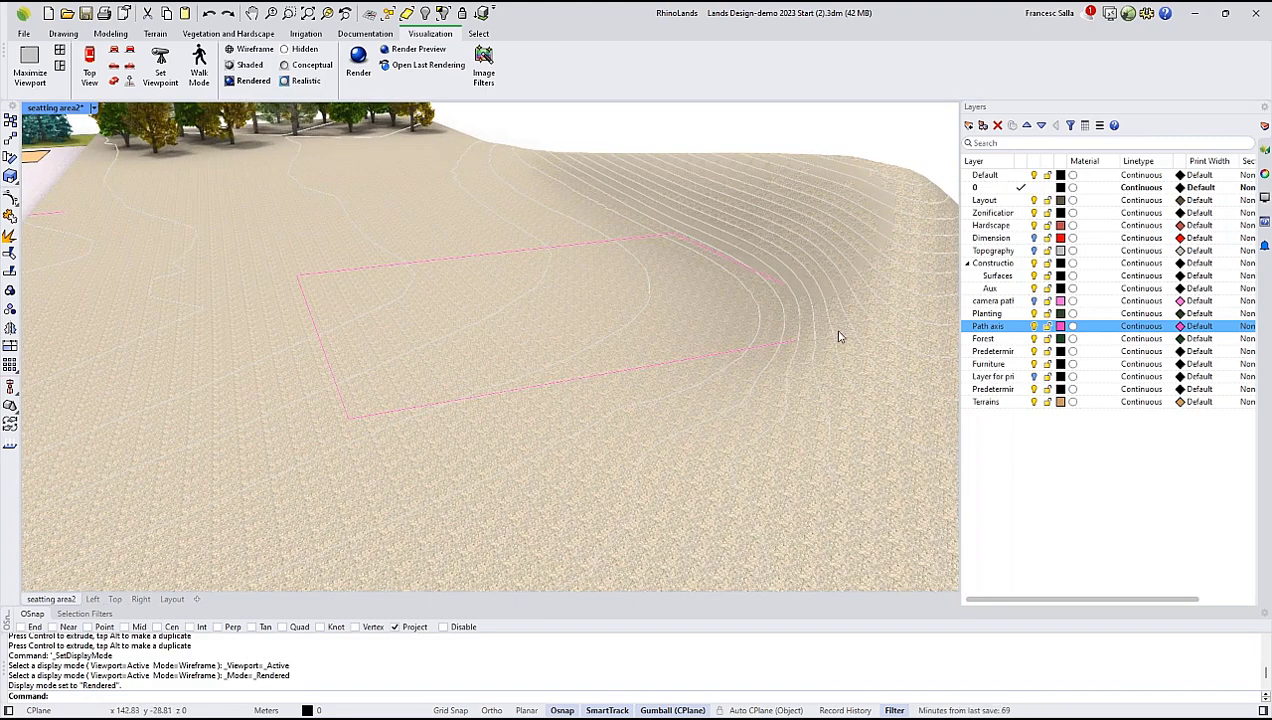
{"action": "right_click_drag", "start_coordinate": [381, 302], "coordinate": [656, 267]}
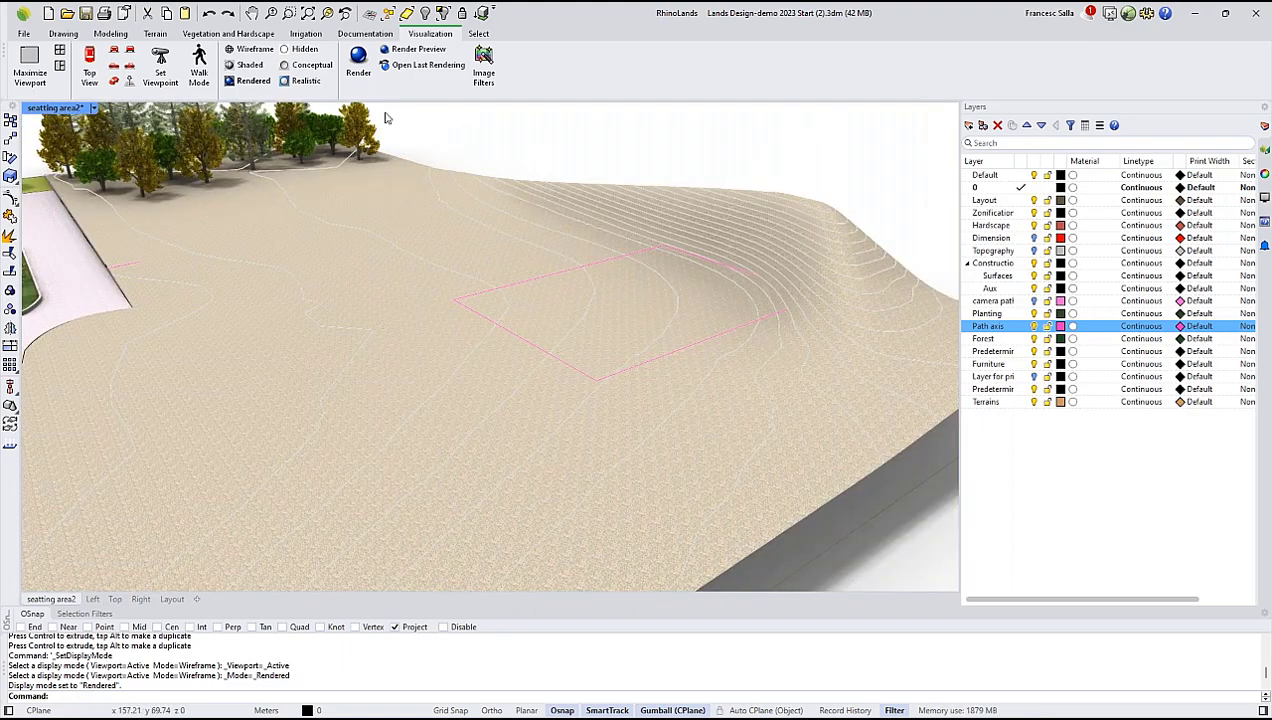
Apply a Cut and Fill to the terrain with a 45-degree slope, using the closed four-sided curve and Divide set to Yes.
{"action": "left_click", "coordinate": [155, 34]}
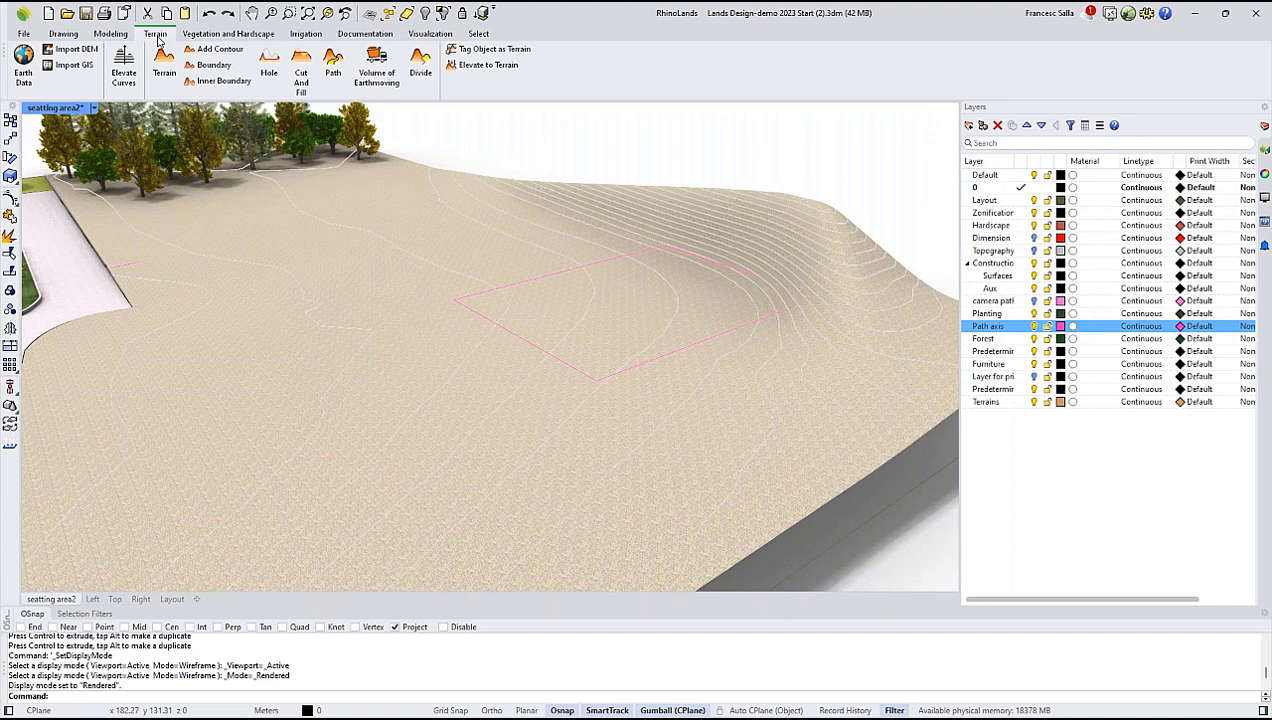
{"action": "left_click", "coordinate": [303, 72]}
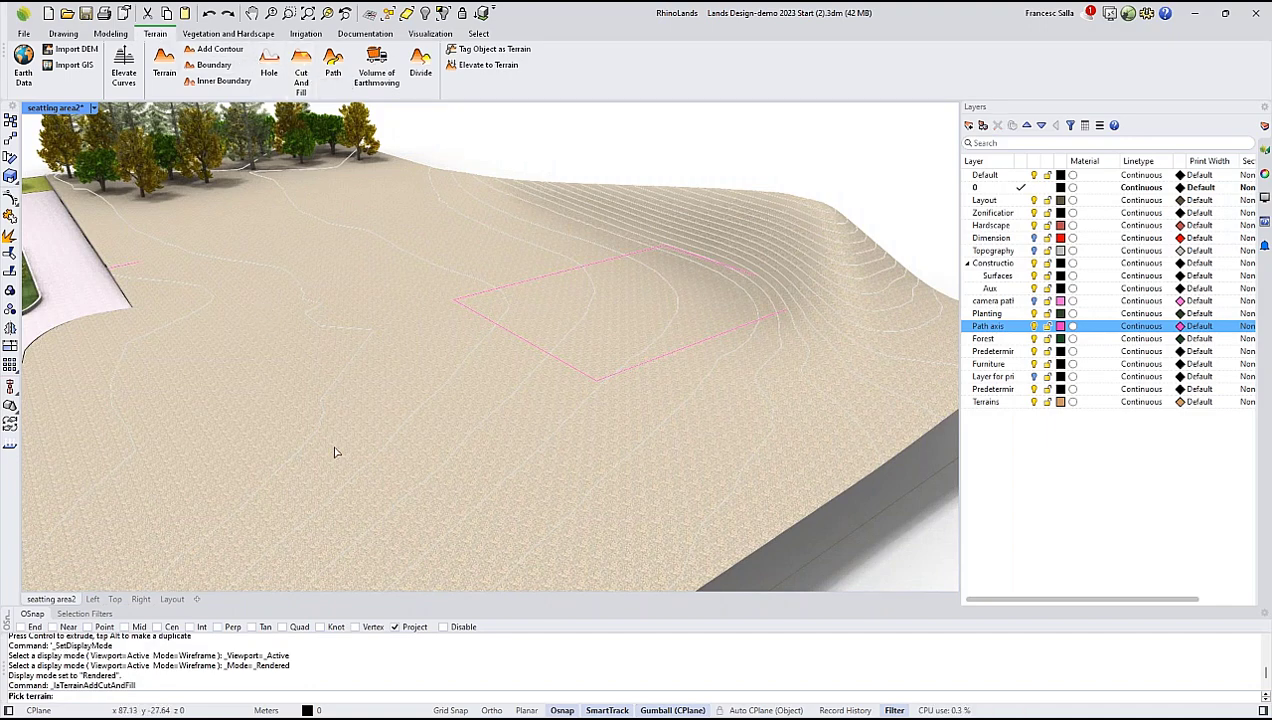
{"action": "left_click", "coordinate": [497, 394]}
{"action": "key", "text": "Return"}
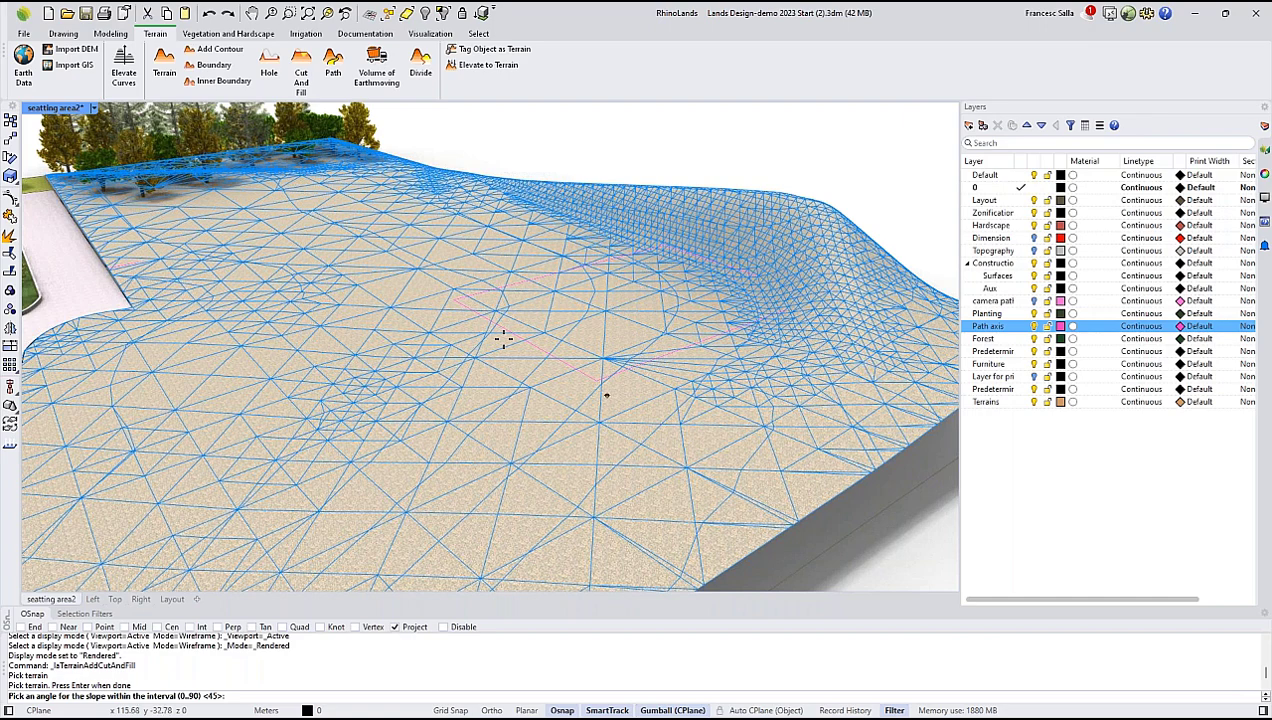
{"action": "key", "text": "Return"}
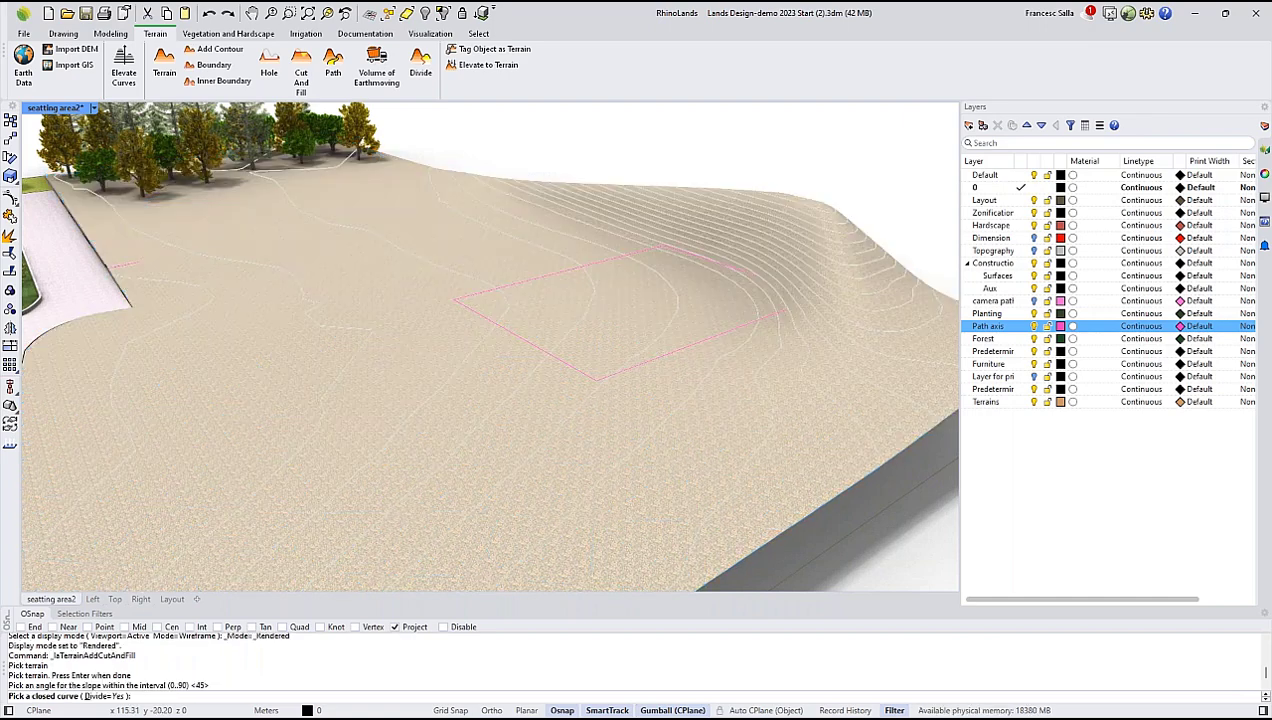
{"action": "left_click", "coordinate": [537, 355]}
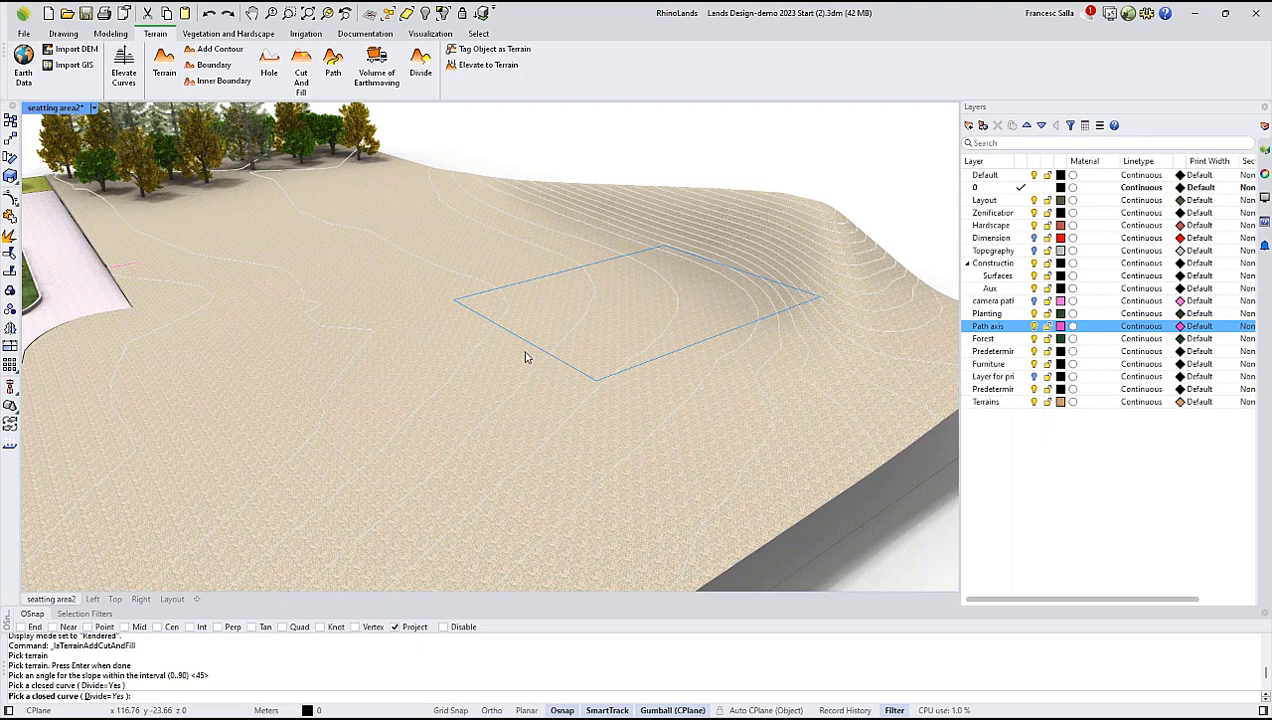
{"action": "key", "text": "Return"}
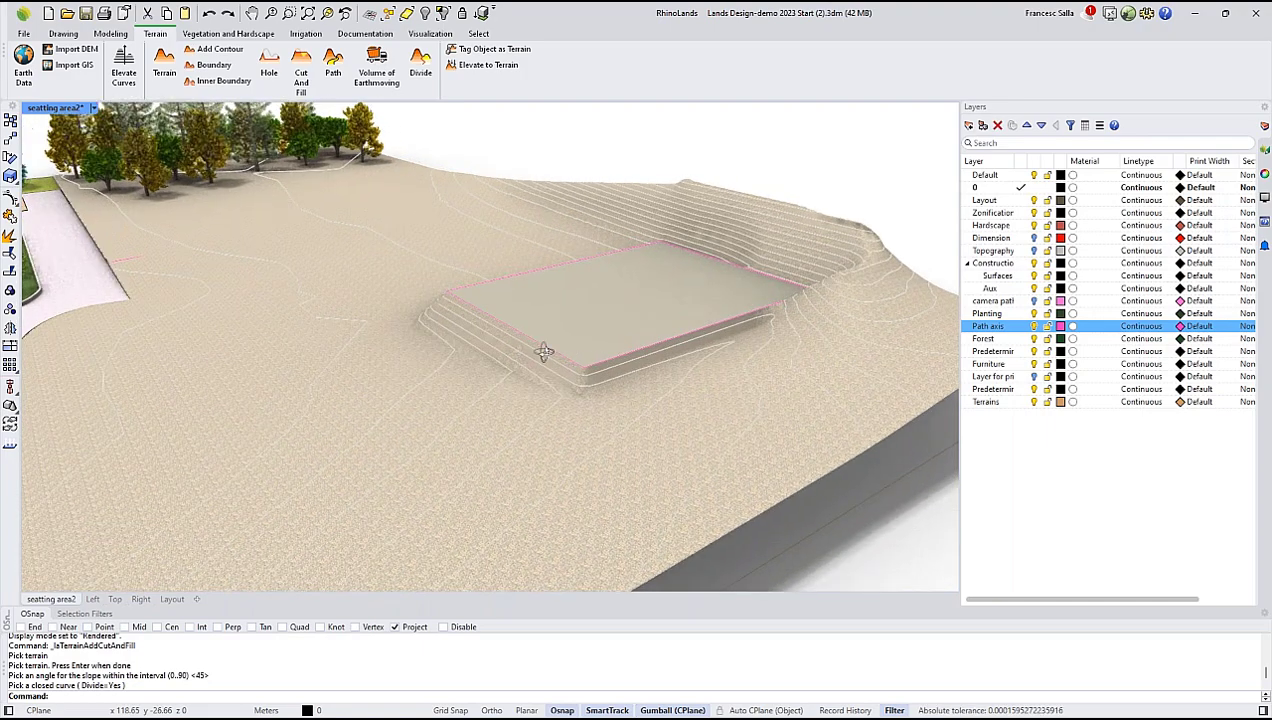
Lower the flat cut-and-fill platform by about 1 m using the terrain's elevation grip.
{"action": "right_click_drag", "start_coordinate": [490, 356], "coordinate": [556, 389]}
{"action": "left_click", "coordinate": [556, 391]}
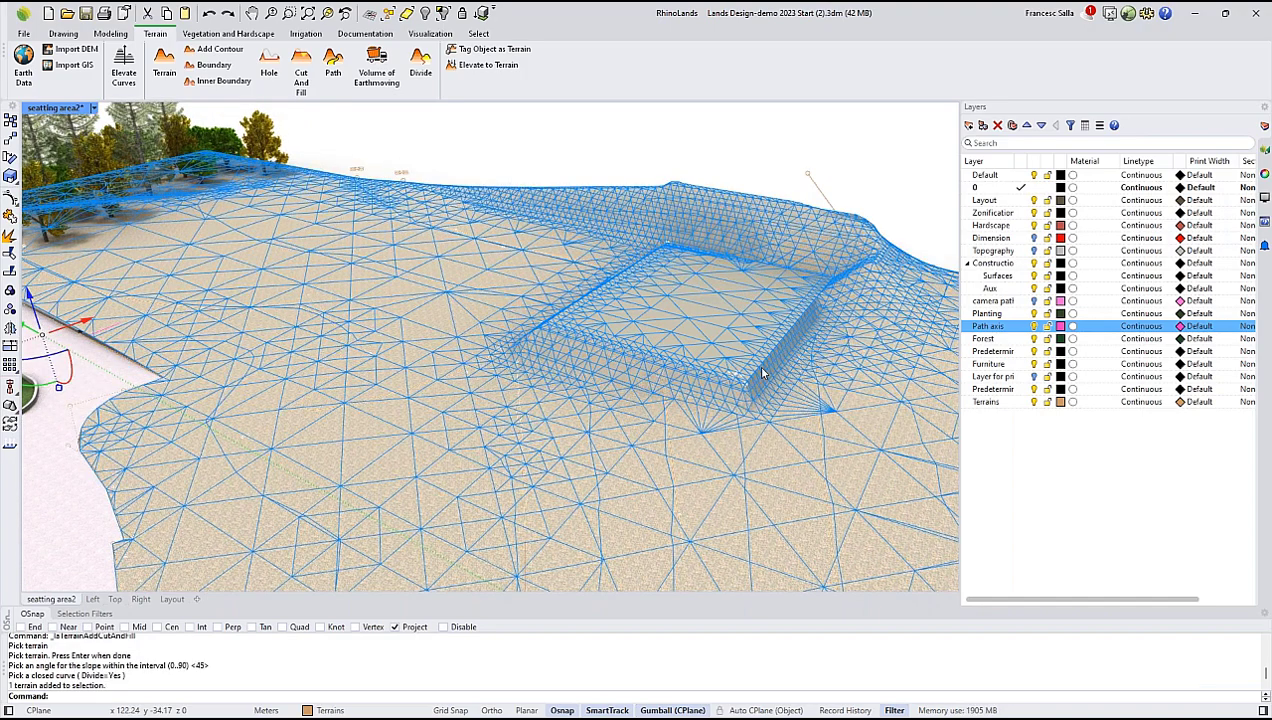
{"action": "scroll", "coordinate": [761, 372], "scroll_direction": "up", "scroll_amount": 5}
{"action": "left_click", "coordinate": [679, 412]}
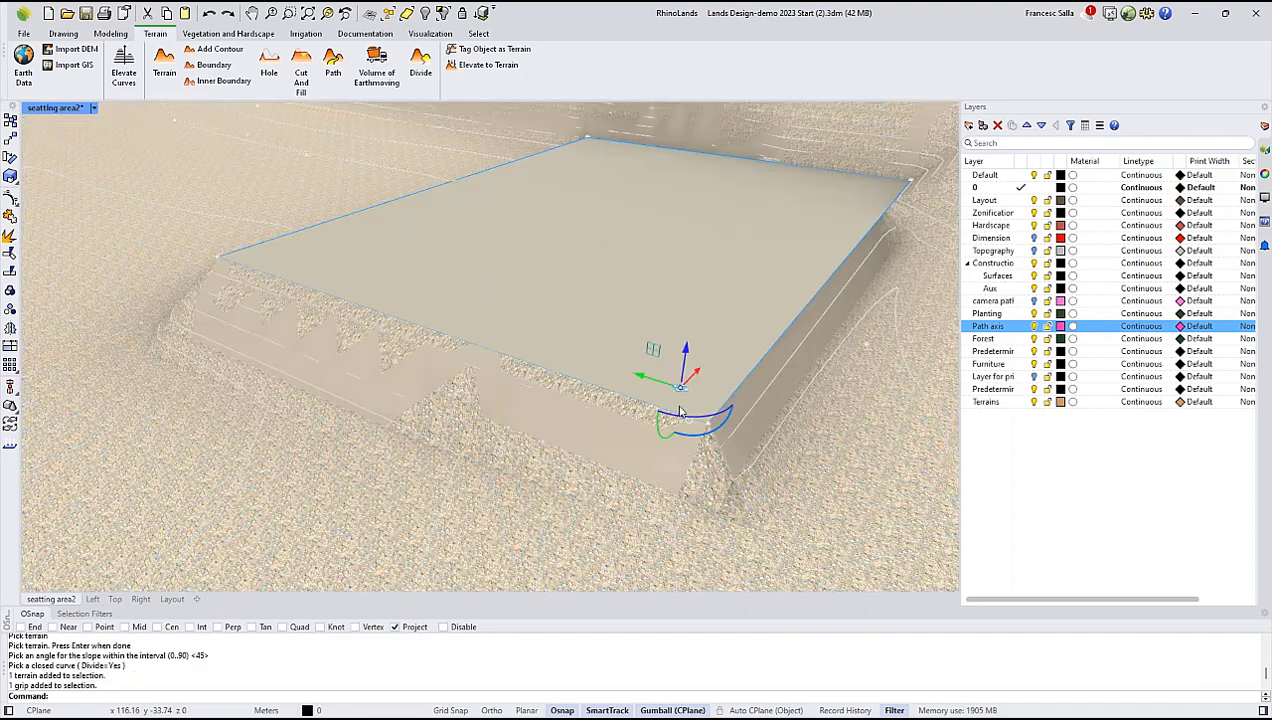
{"action": "left_click_drag", "start_coordinate": [684, 387], "coordinate": [733, 441]}
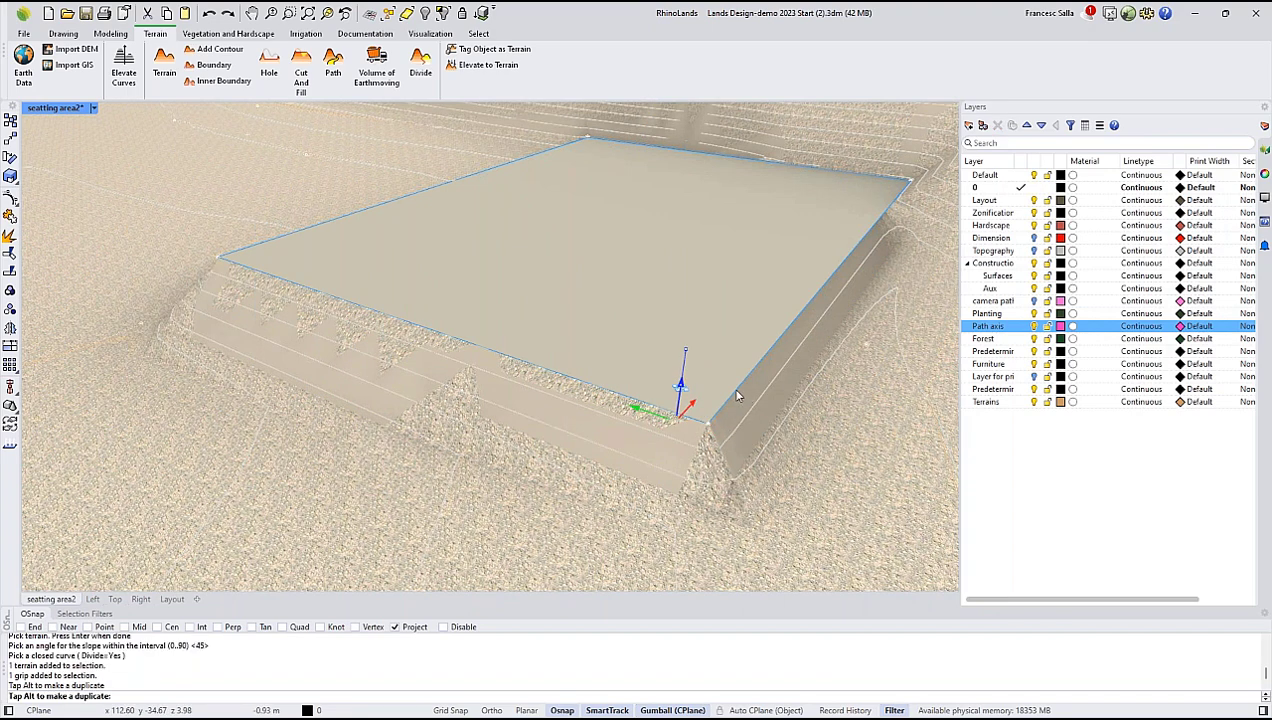
{"action": "left_click_drag", "start_coordinate": [736, 396], "coordinate": [736, 396]}
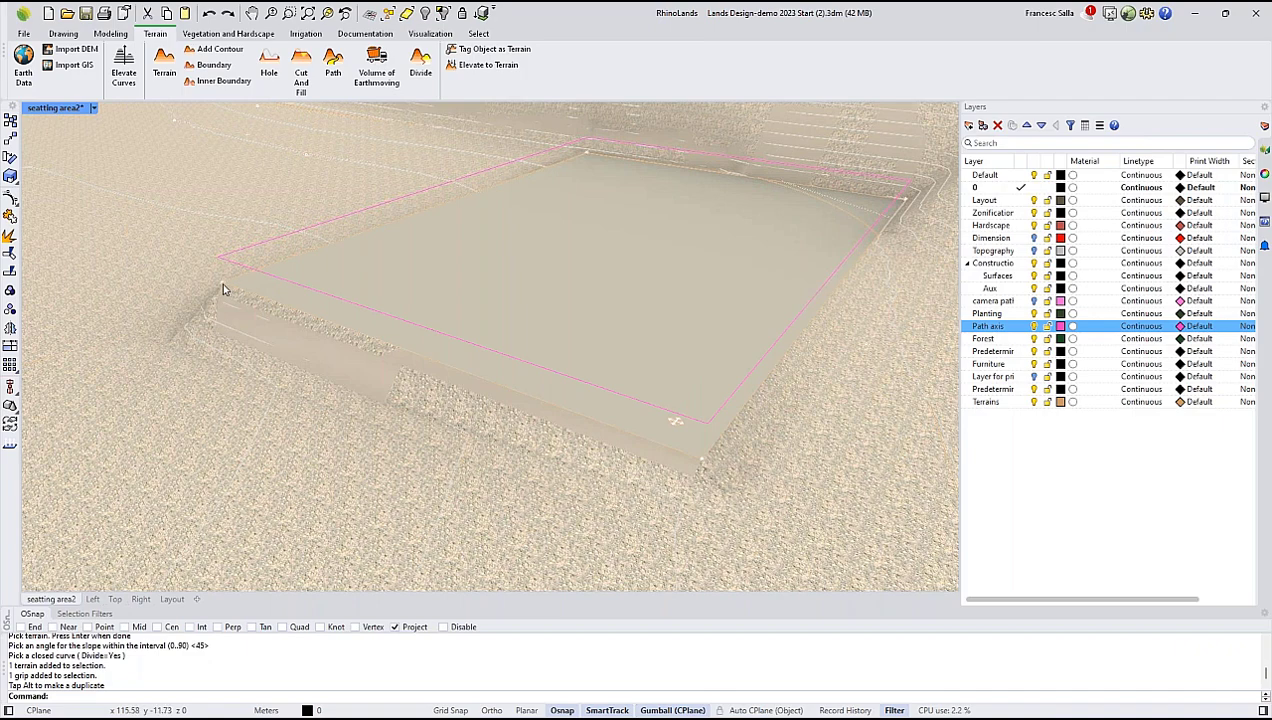
Move one corner grip of the cut-and-fill platform slightly outward, and deselect the terrain.
{"action": "left_click", "coordinate": [222, 282]}
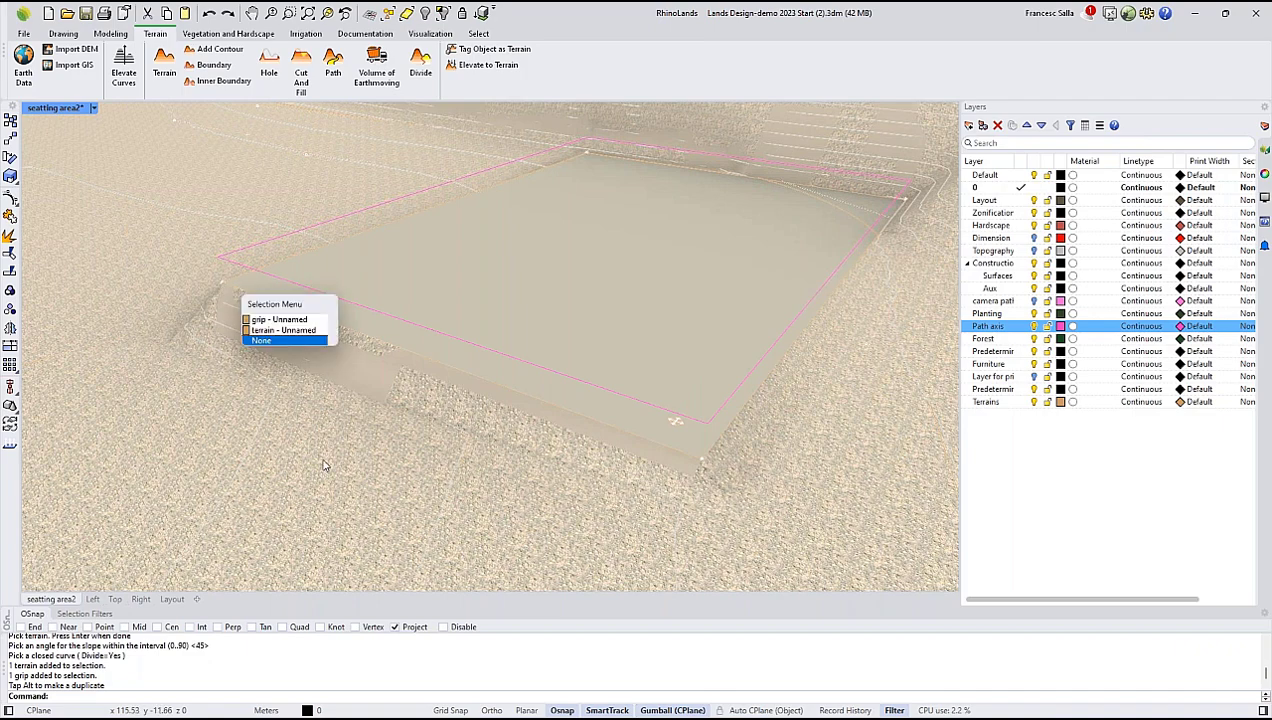
{"action": "left_click", "coordinate": [278, 319]}
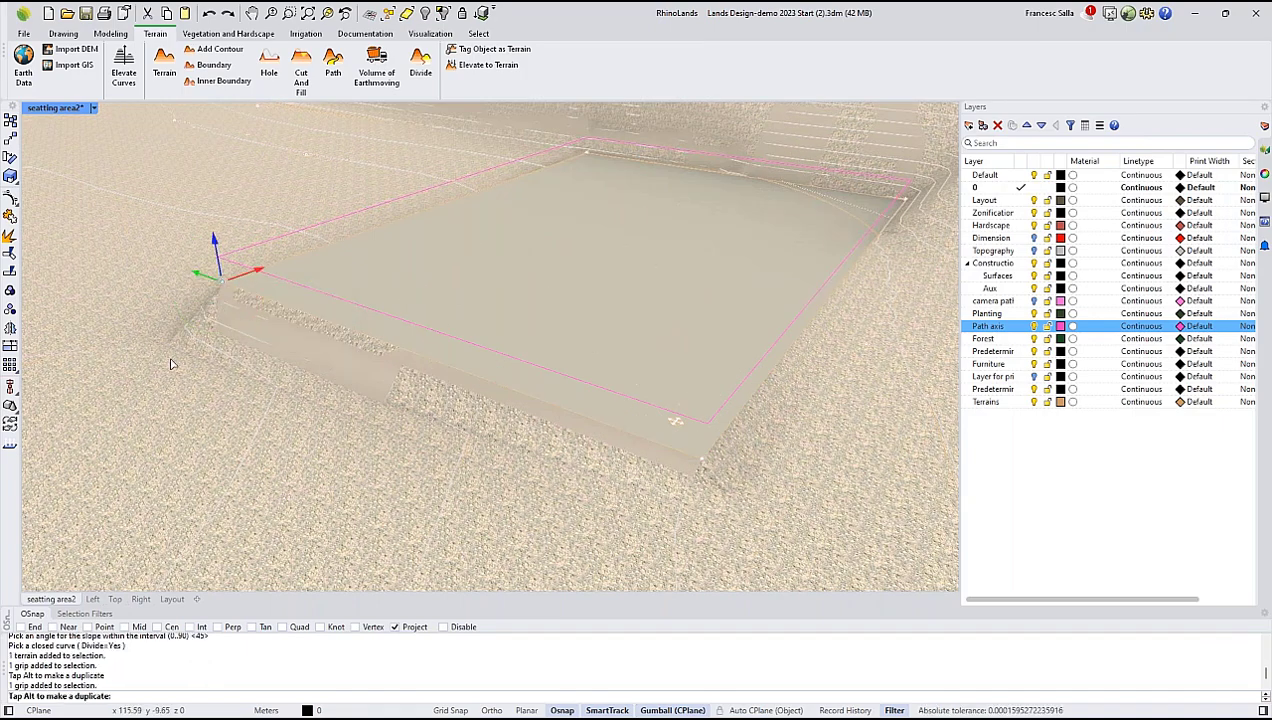
{"action": "left_click_drag", "start_coordinate": [170, 364], "coordinate": [173, 367]}
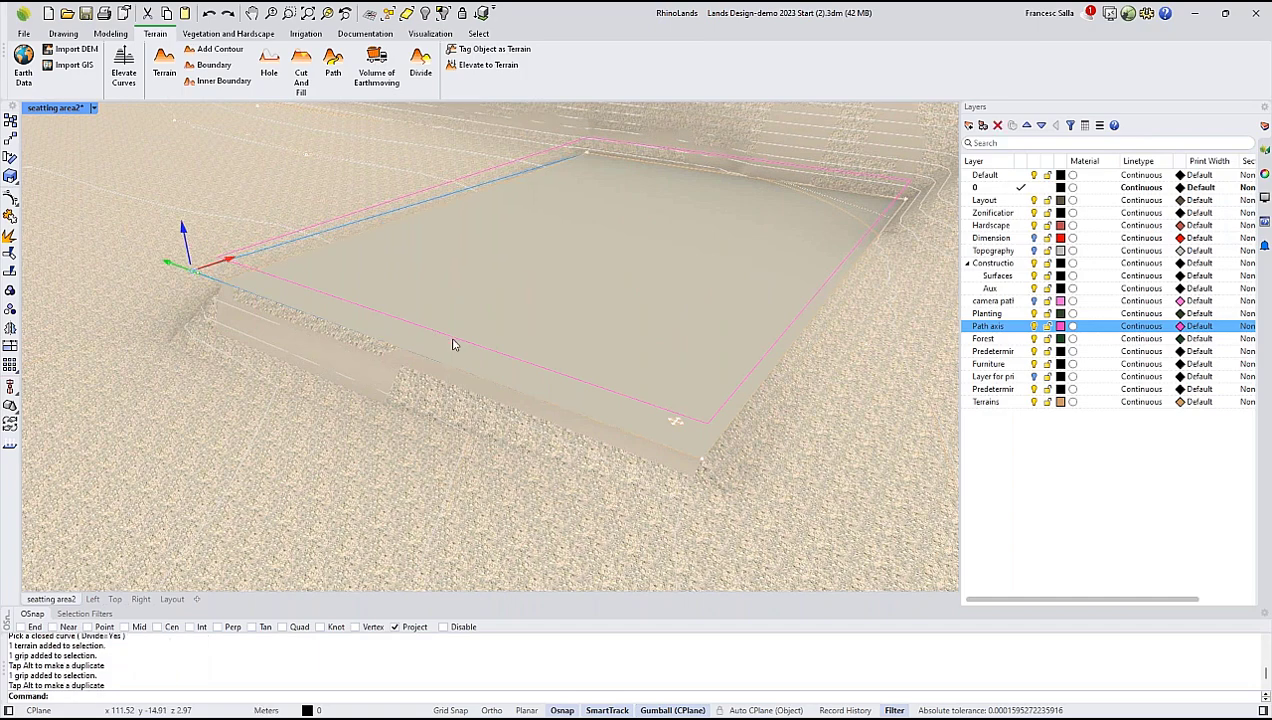
{"action": "scroll", "coordinate": [452, 344], "scroll_direction": "down", "scroll_amount": 6}
{"action": "key", "text": "Escape"}
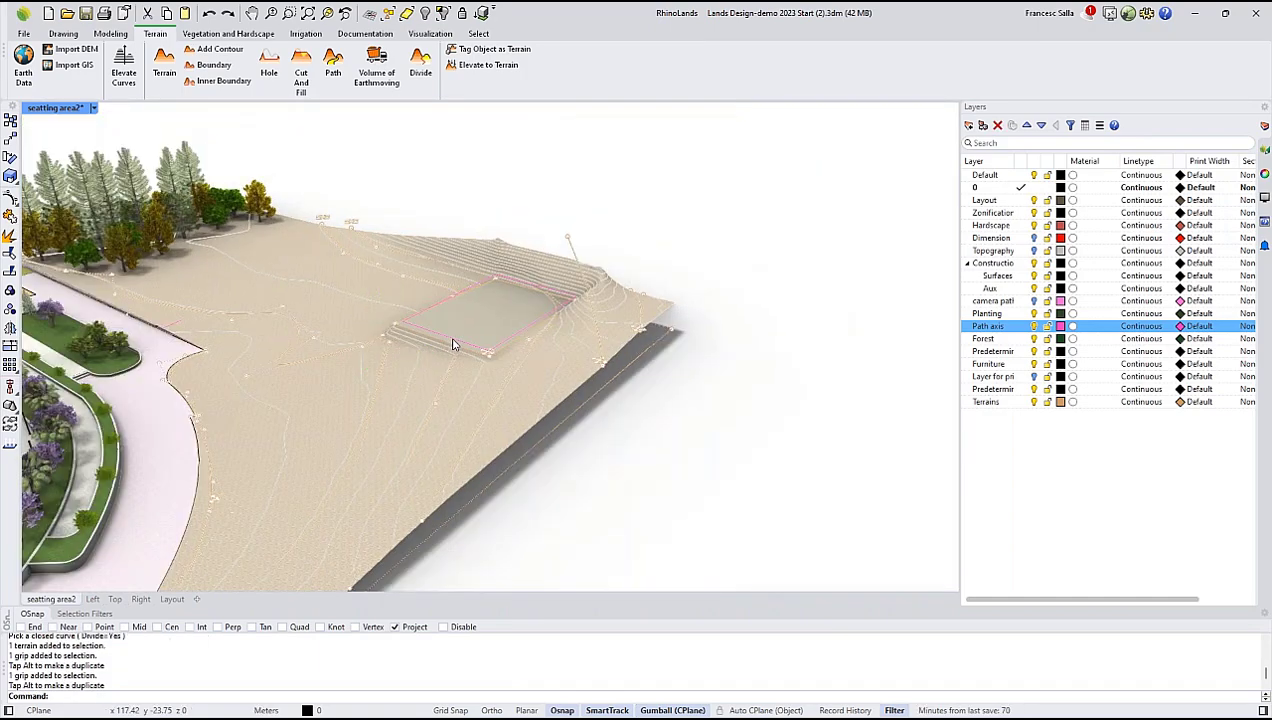
Adjust the open path axis curve to the terrain so it follows the ground surface.
{"action": "right_click_drag", "start_coordinate": [500, 363], "coordinate": [601, 364]}
{"action": "scroll", "coordinate": [557, 352], "scroll_direction": "up", "scroll_amount": 3}
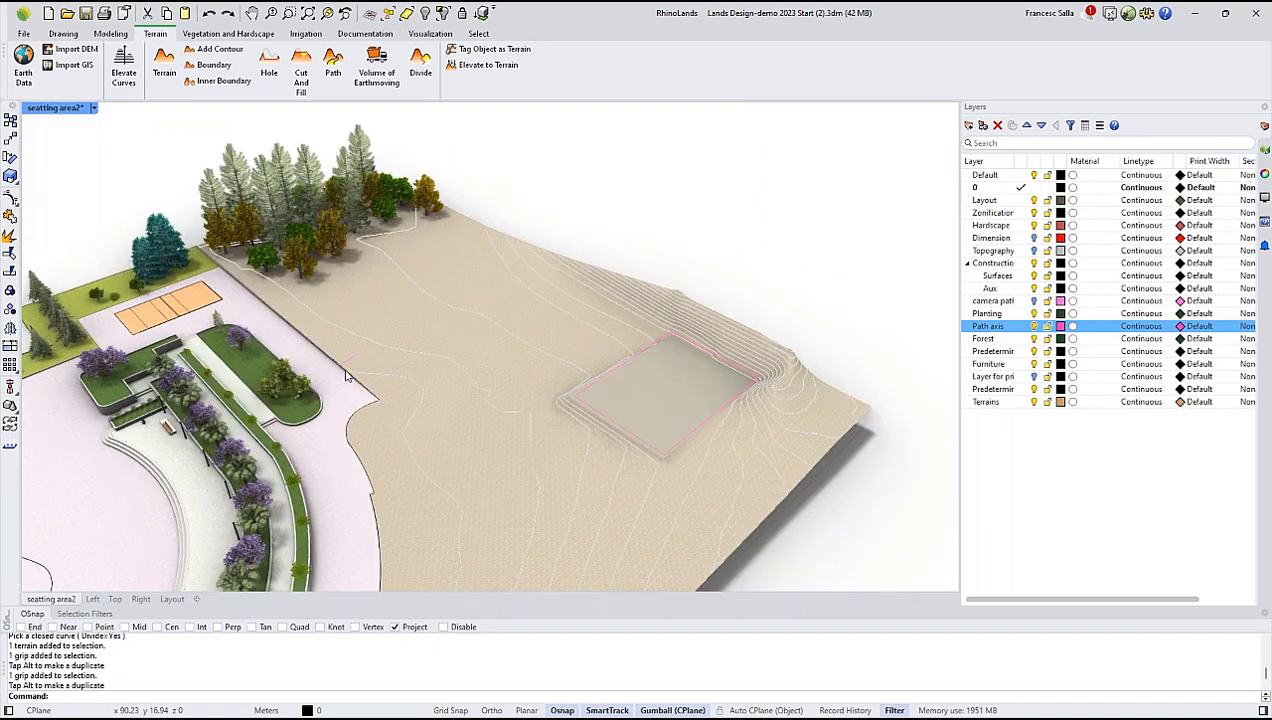
{"action": "scroll", "coordinate": [350, 362], "scroll_direction": "up", "scroll_amount": 4}
{"action": "scroll", "coordinate": [350, 360], "scroll_direction": "up", "scroll_amount": 3}
{"action": "left_click", "coordinate": [350, 359]}
{"action": "right_click_drag", "start_coordinate": [613, 347], "coordinate": [532, 258]}
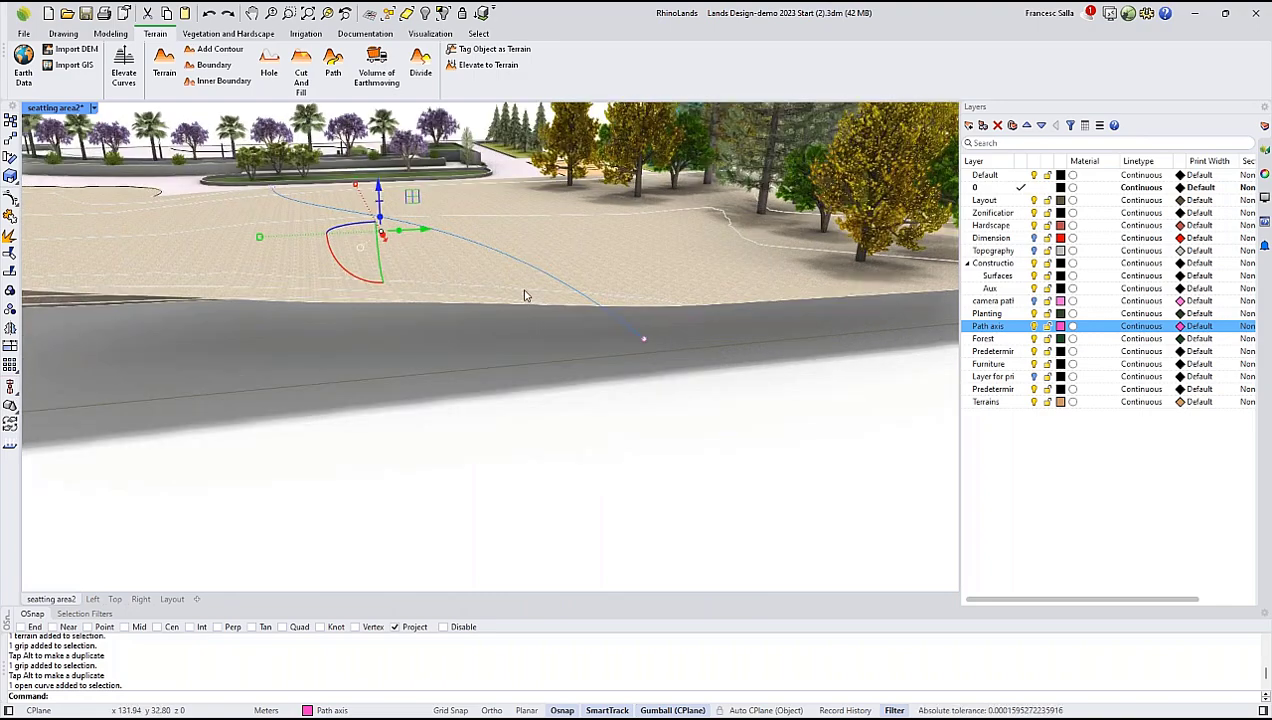
{"action": "right_click_drag", "start_coordinate": [525, 292], "coordinate": [880, 292]}
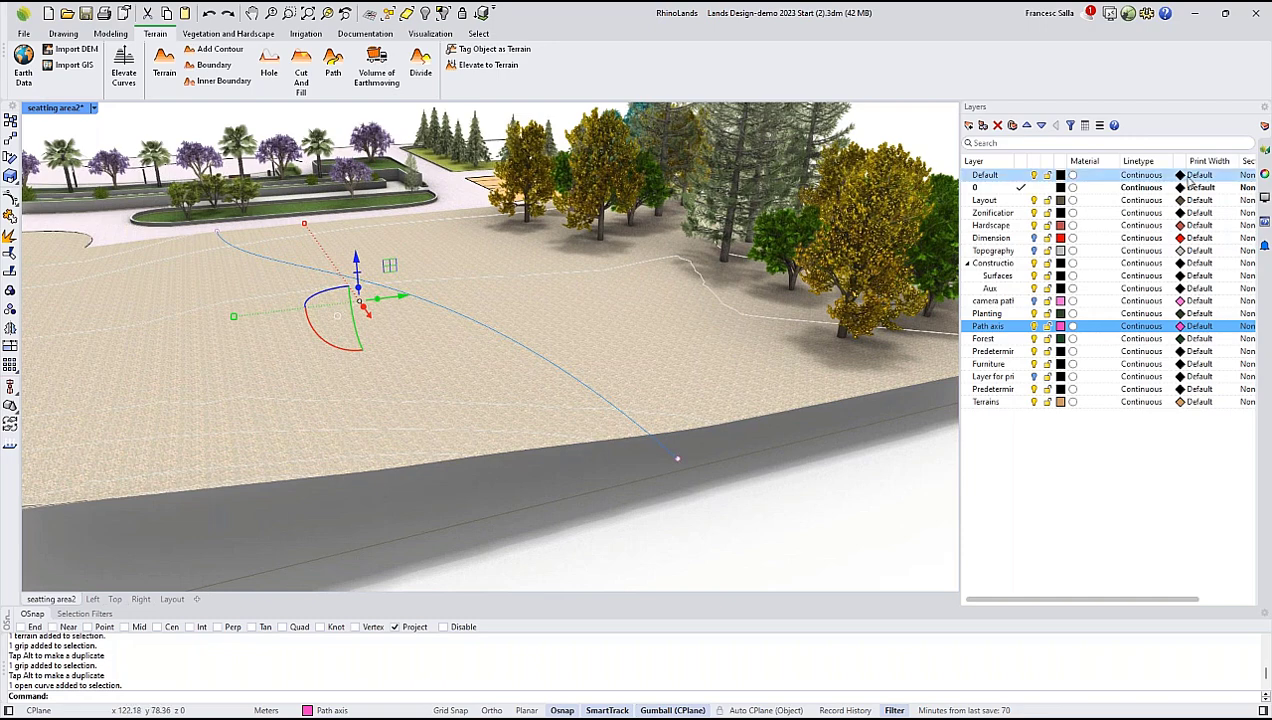
{"action": "left_click", "coordinate": [1262, 150]}
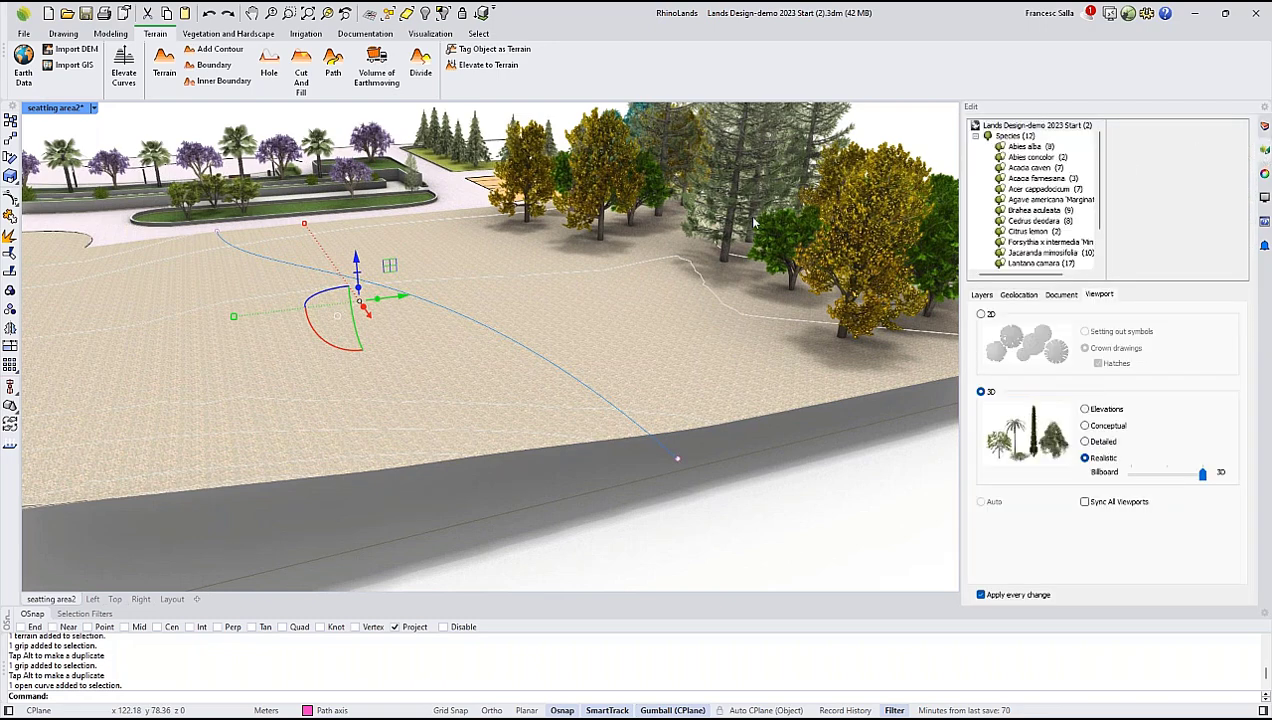
{"action": "right_click_drag", "start_coordinate": [593, 402], "coordinate": [657, 406]}
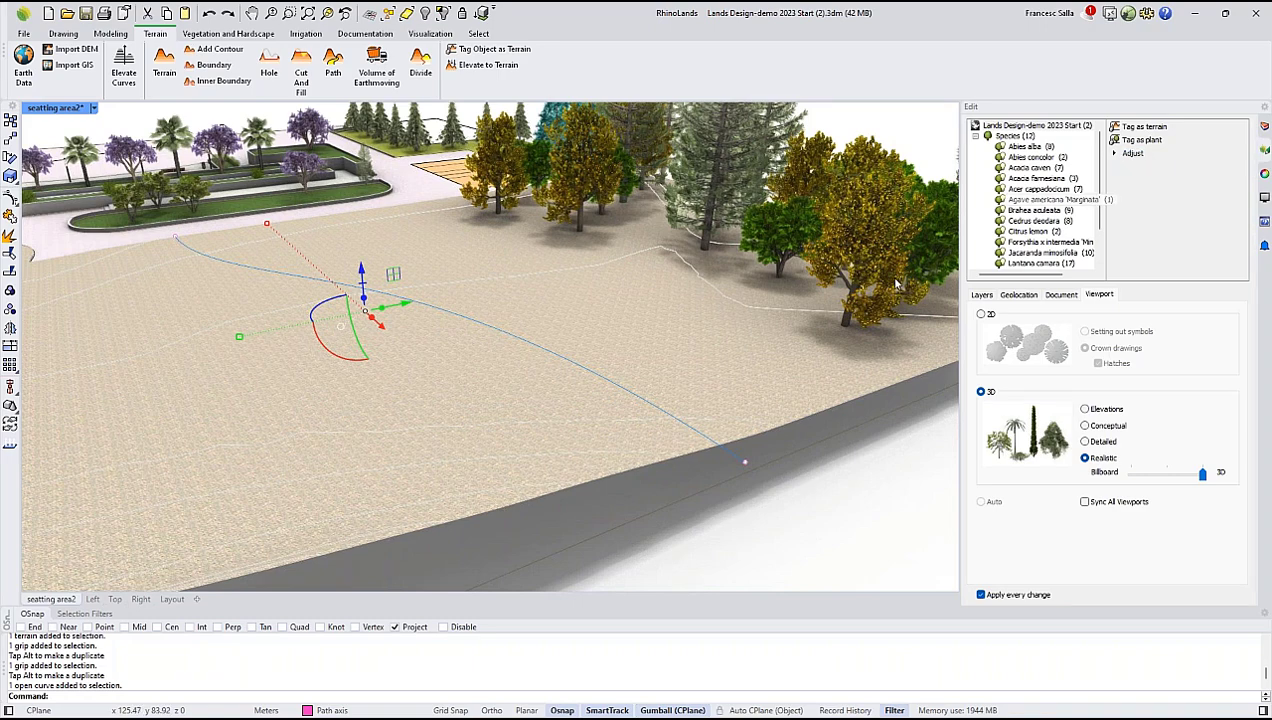
{"action": "left_click", "coordinate": [1130, 157]}
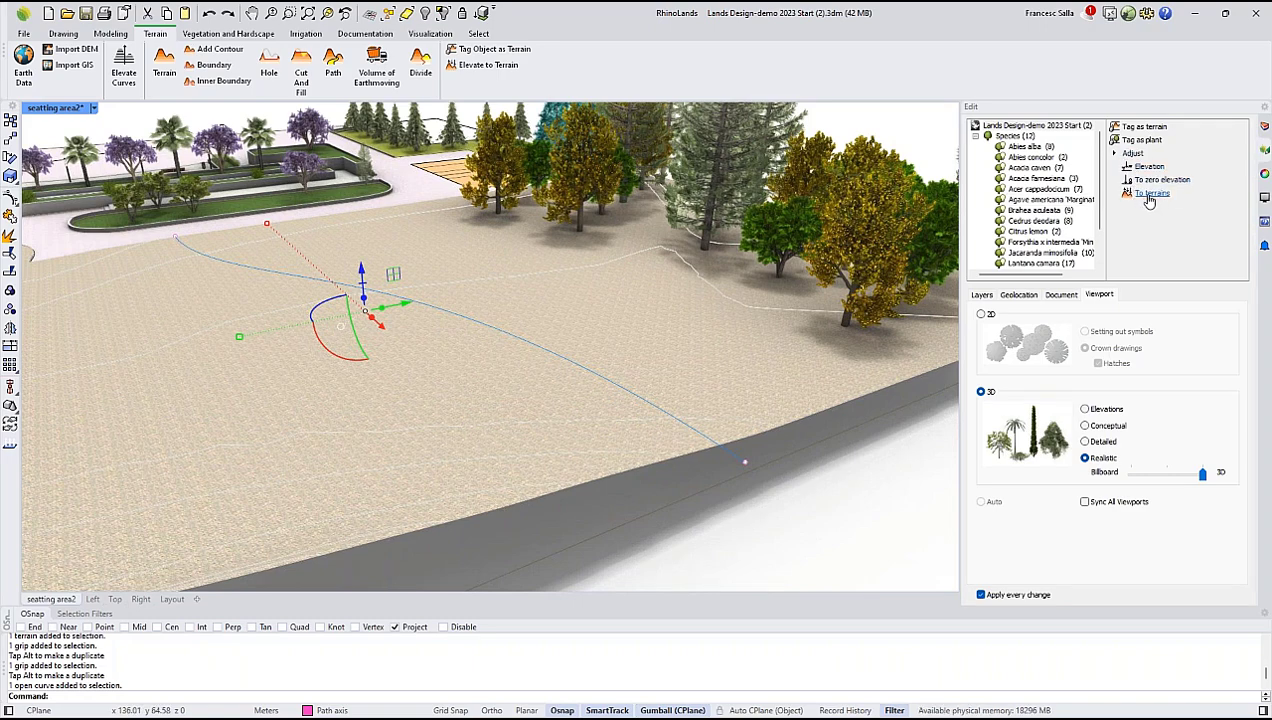
{"action": "left_click", "coordinate": [1150, 195]}
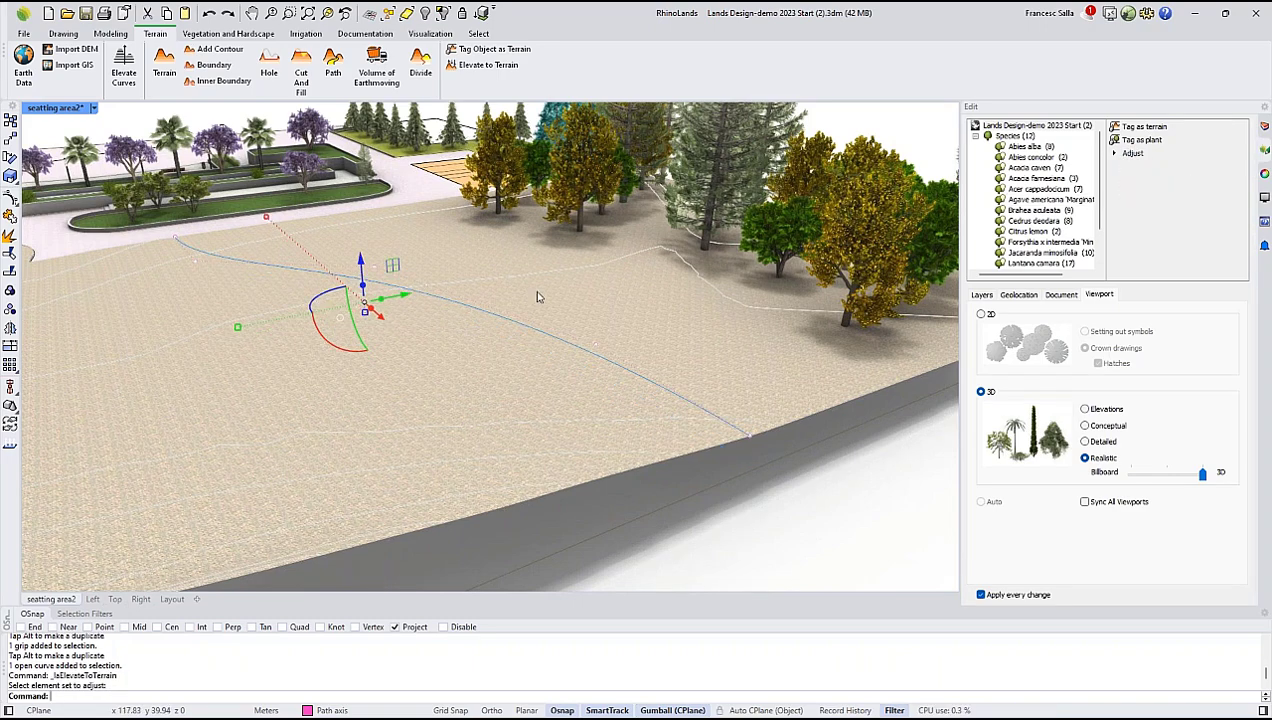
Slightly raise the path axis curve's end point at the terrain's outer edge, and deselect the curve.
{"action": "right_click_drag", "start_coordinate": [512, 297], "coordinate": [721, 267]}
{"action": "right_click_drag", "start_coordinate": [627, 244], "coordinate": [535, 272]}
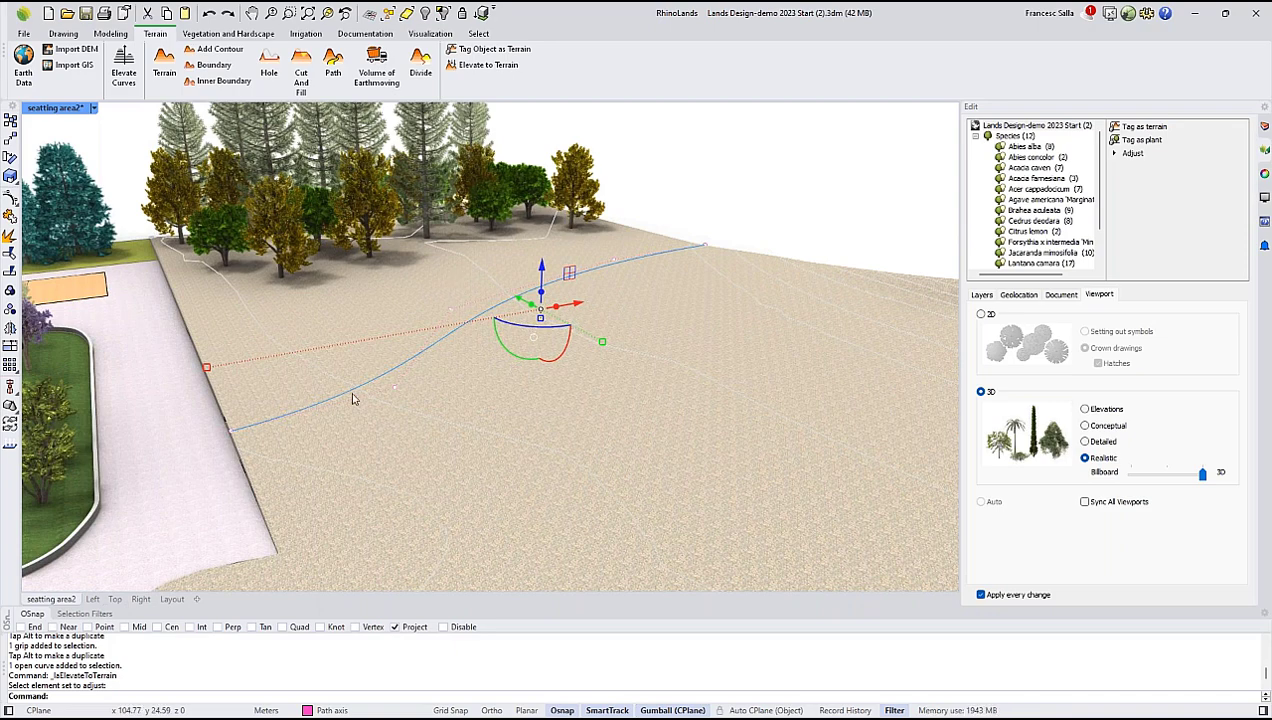
{"action": "right_click_drag", "start_coordinate": [503, 334], "coordinate": [511, 338]}
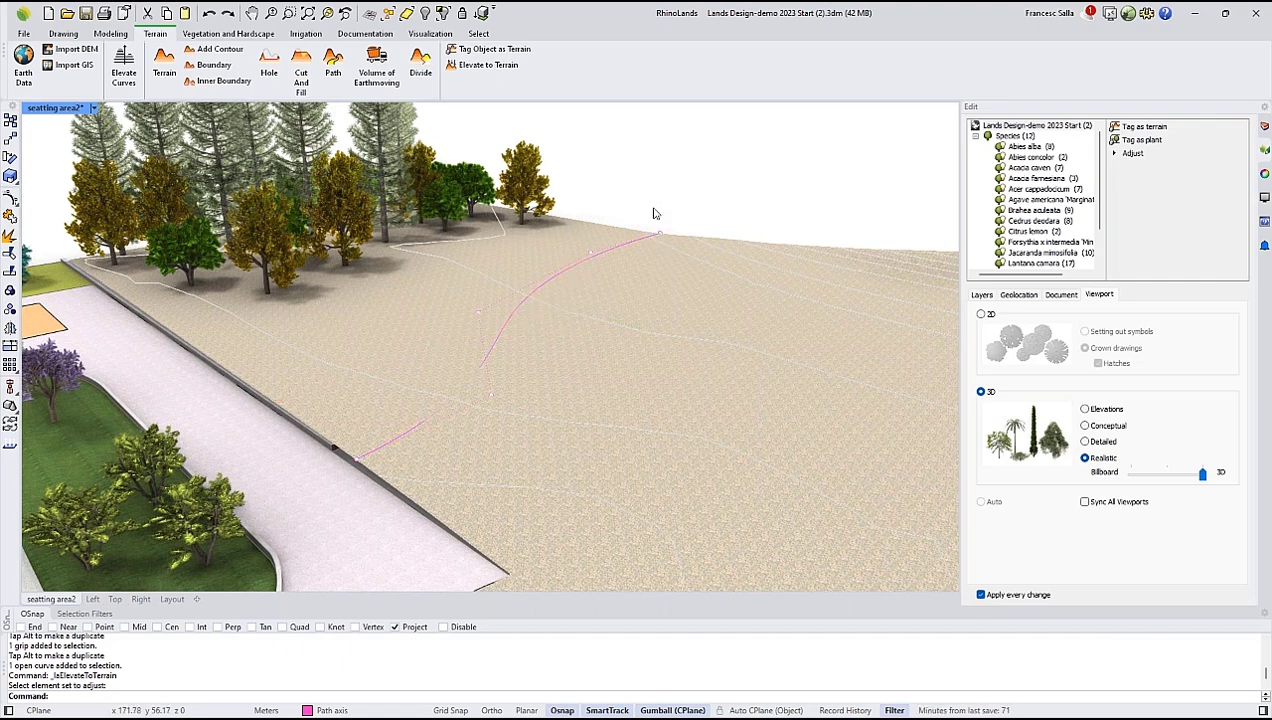
{"action": "left_click", "coordinate": [655, 213]}
{"action": "left_click", "coordinate": [678, 242]}
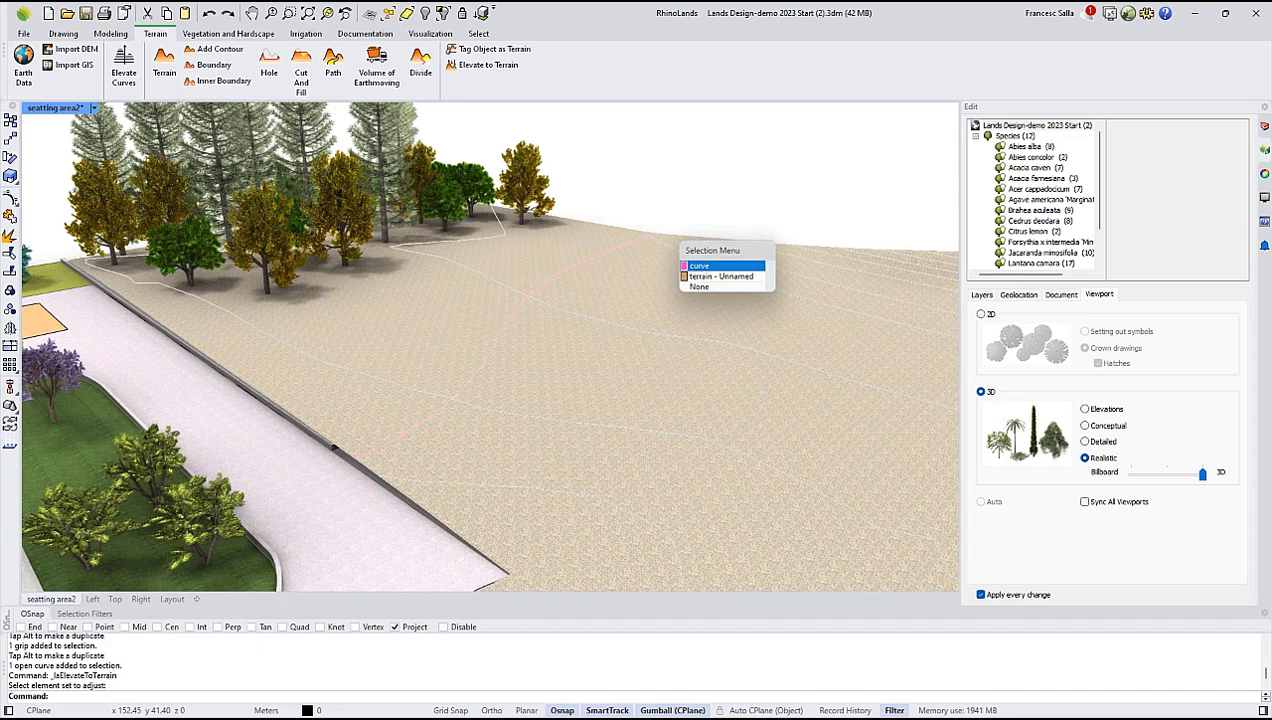
{"action": "left_click", "coordinate": [684, 265]}
{"action": "left_click", "coordinate": [686, 217]}
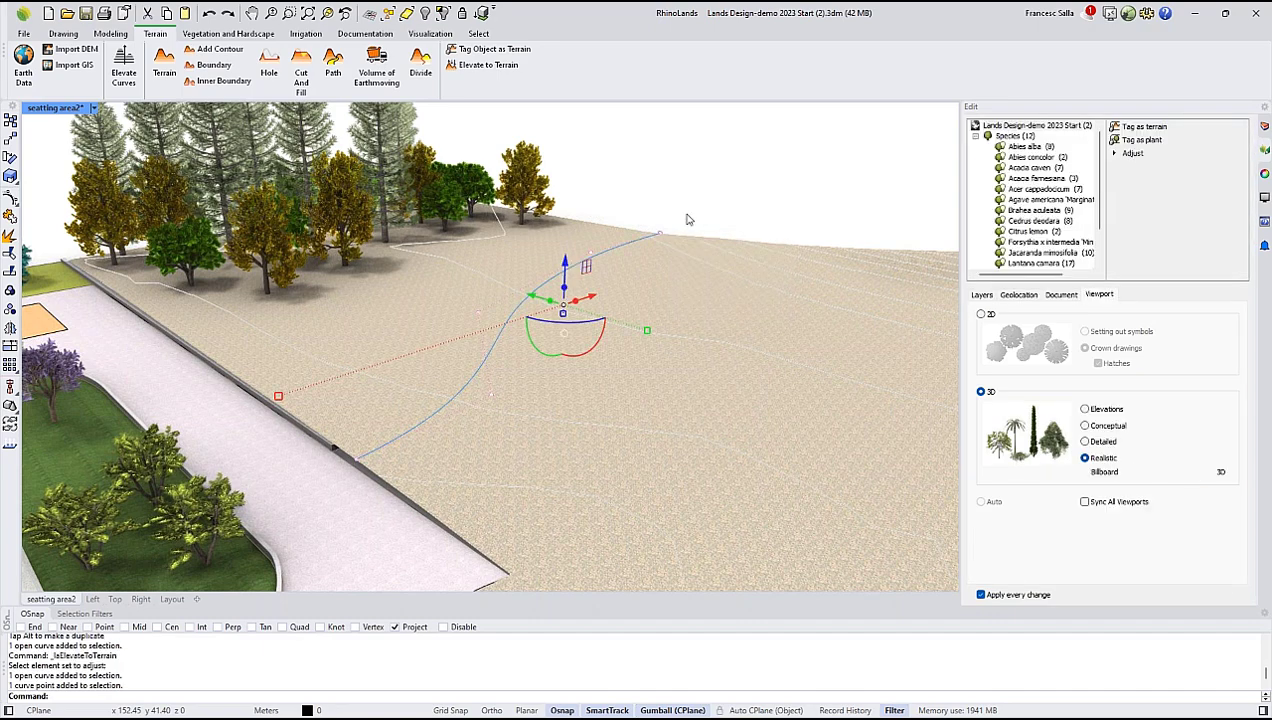
{"action": "left_click_drag", "start_coordinate": [665, 188], "coordinate": [626, 170]}
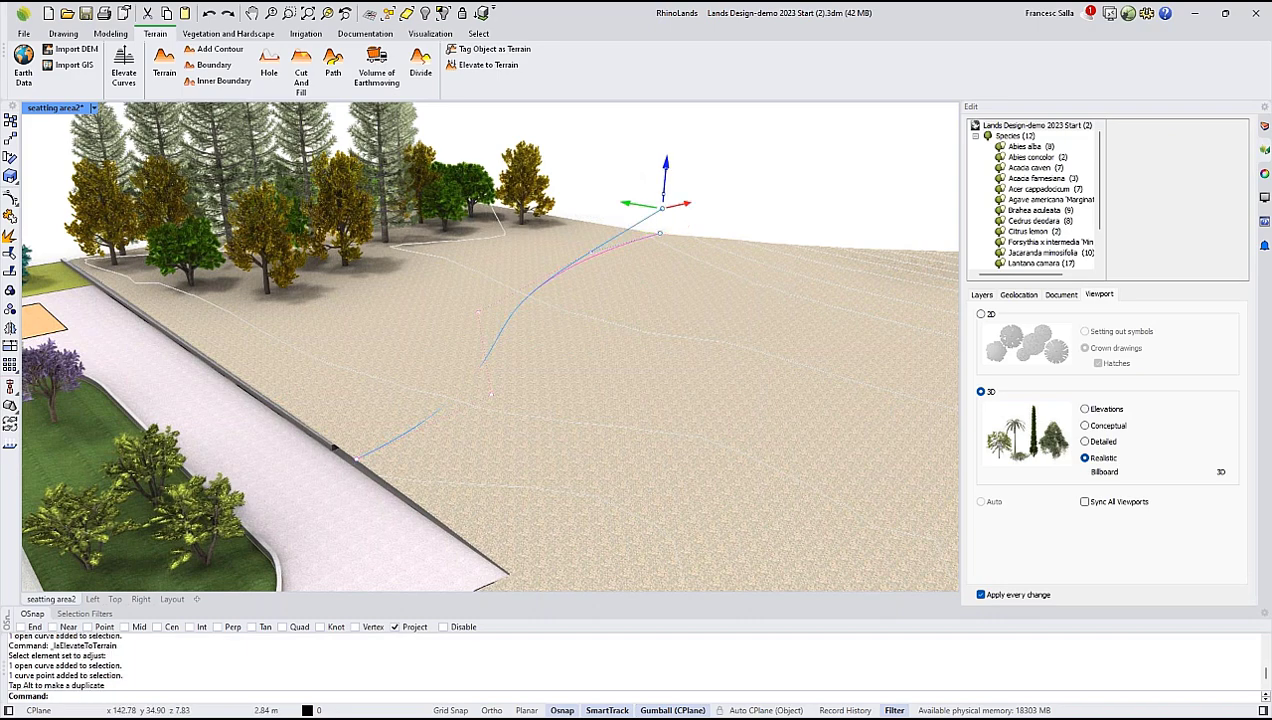
{"action": "key", "text": "Escape"}
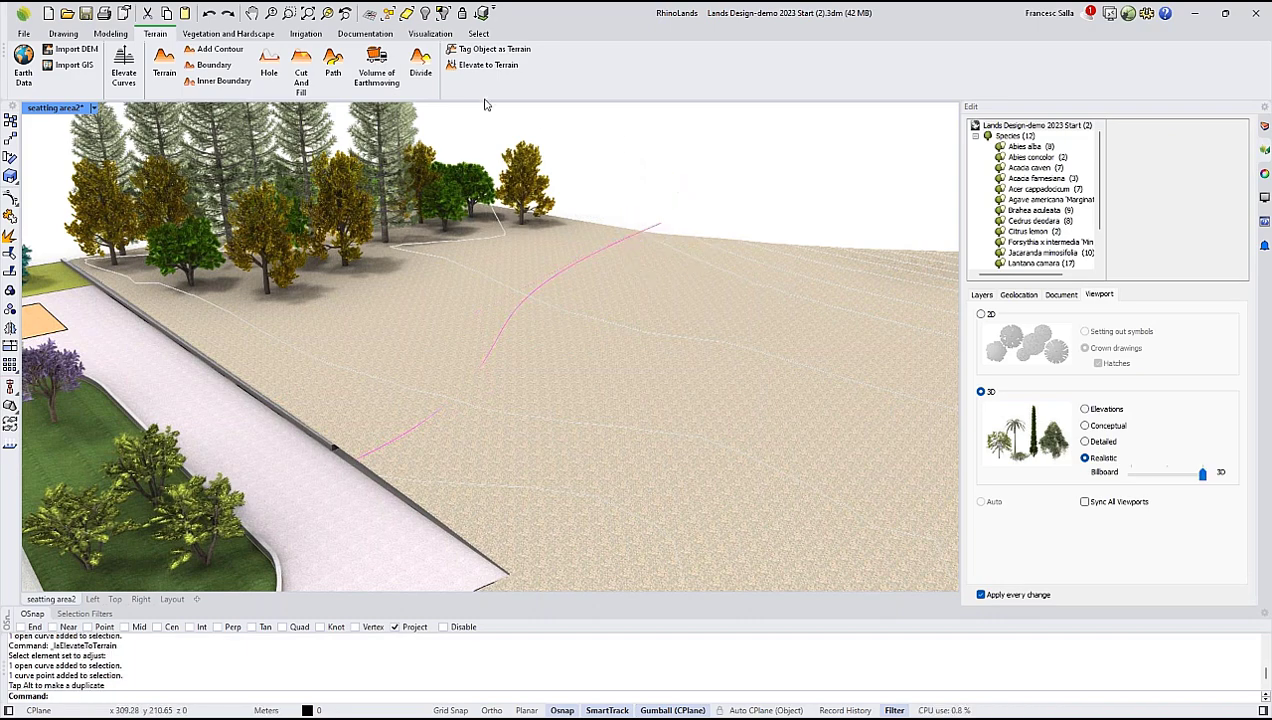
Add a Path to the terrain along the path axis curve, 3 m wide with a 30-degree slope and Divide set to Yes.
{"action": "left_click", "coordinate": [333, 68]}
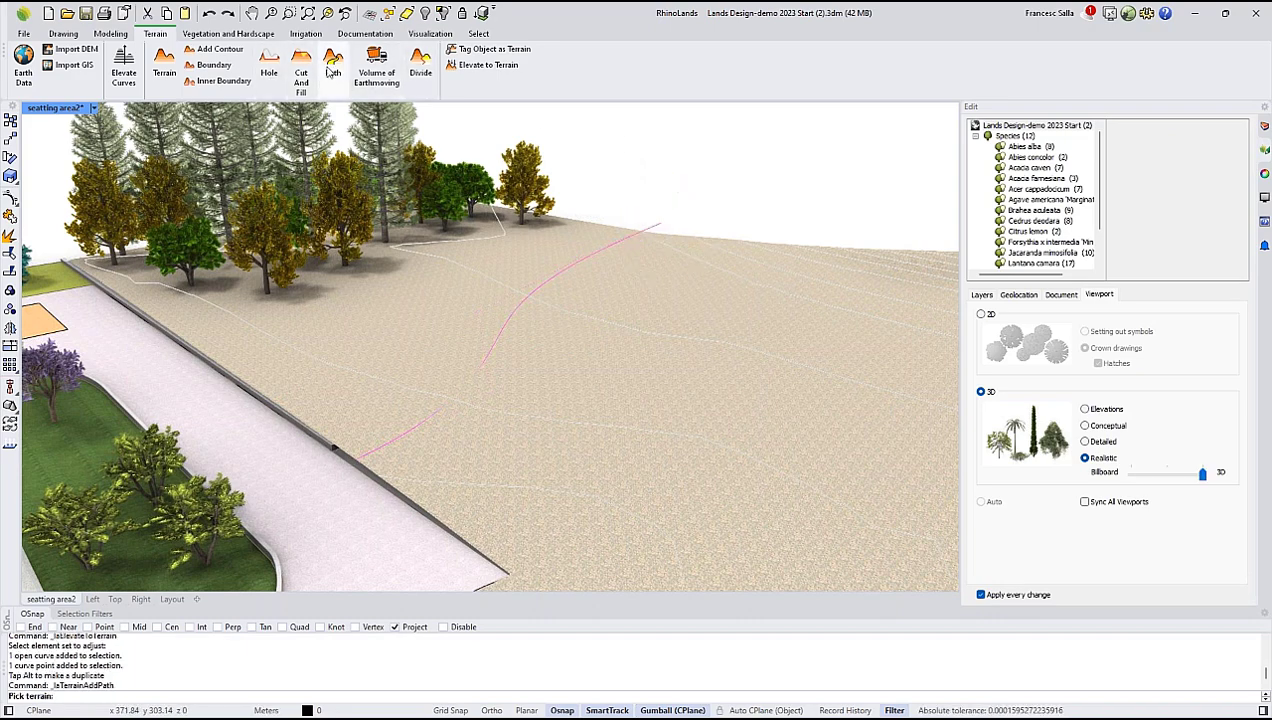
{"action": "left_click", "coordinate": [647, 360]}
{"action": "left_click", "coordinate": [647, 360]}
{"action": "key", "text": "Return"}
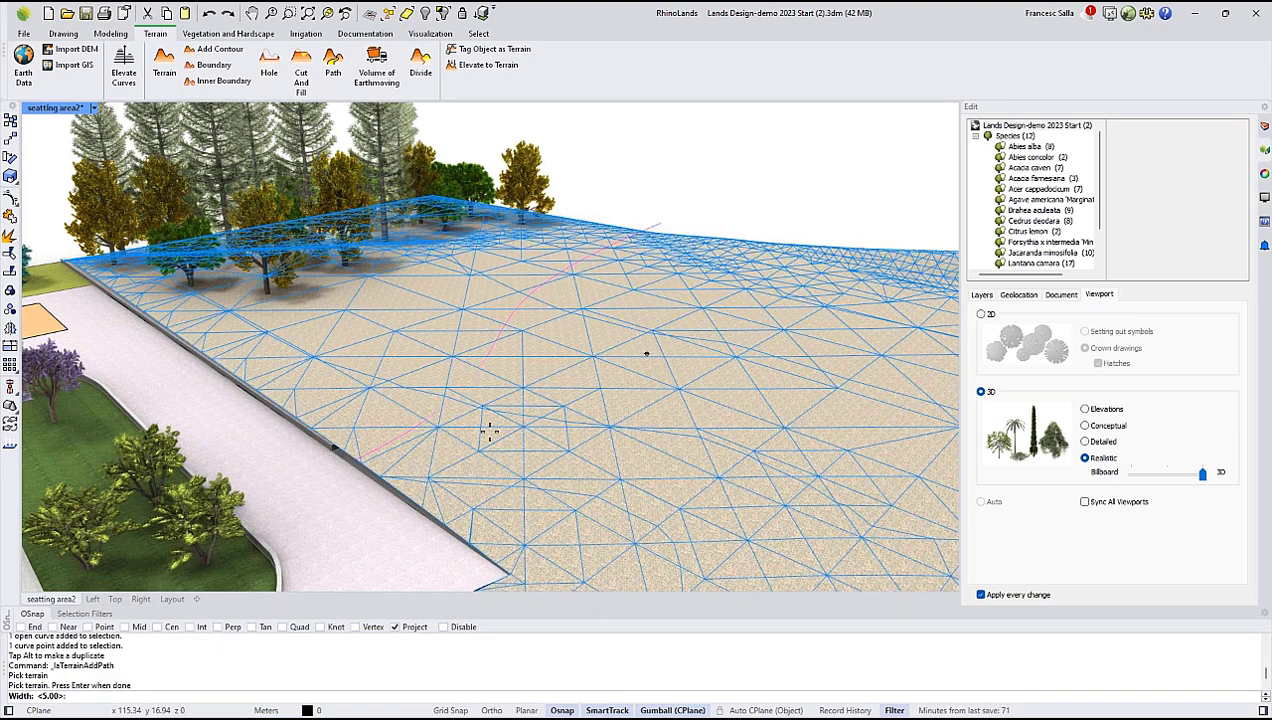
{"action": "type", "text": "3"}
{"action": "key", "text": "Return"}
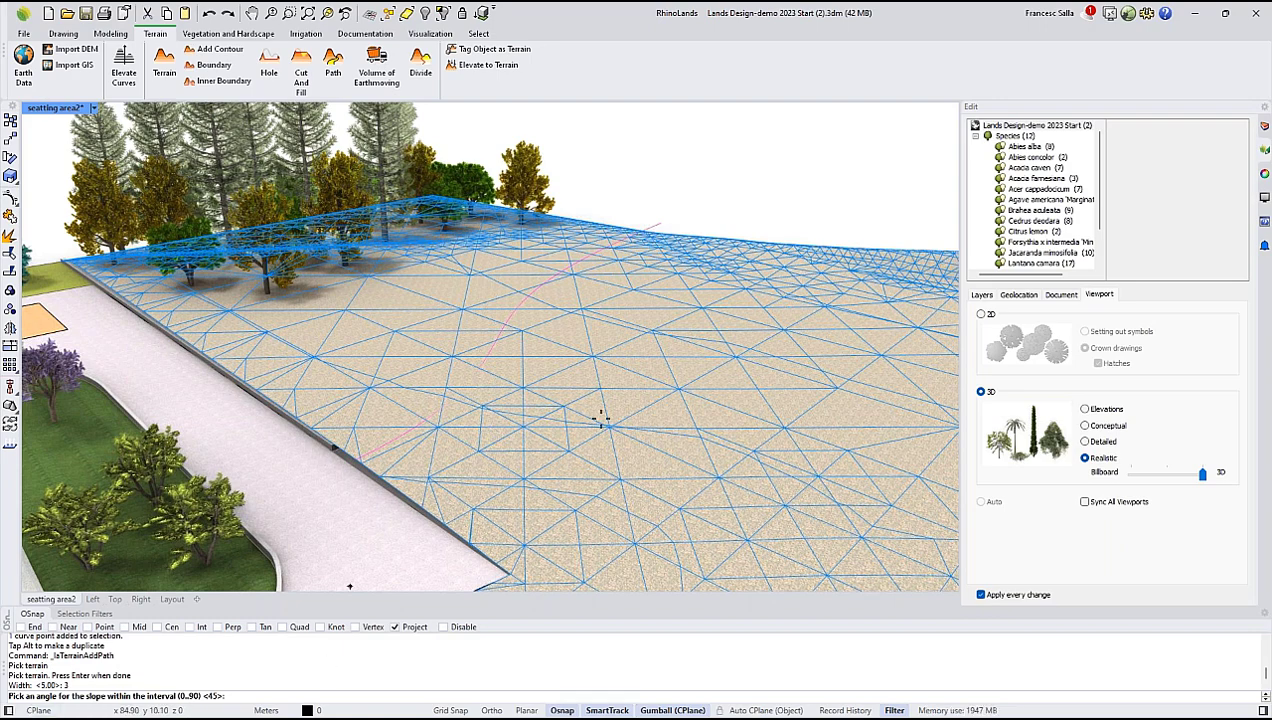
{"action": "type", "text": "30"}
{"action": "key", "text": "Return"}
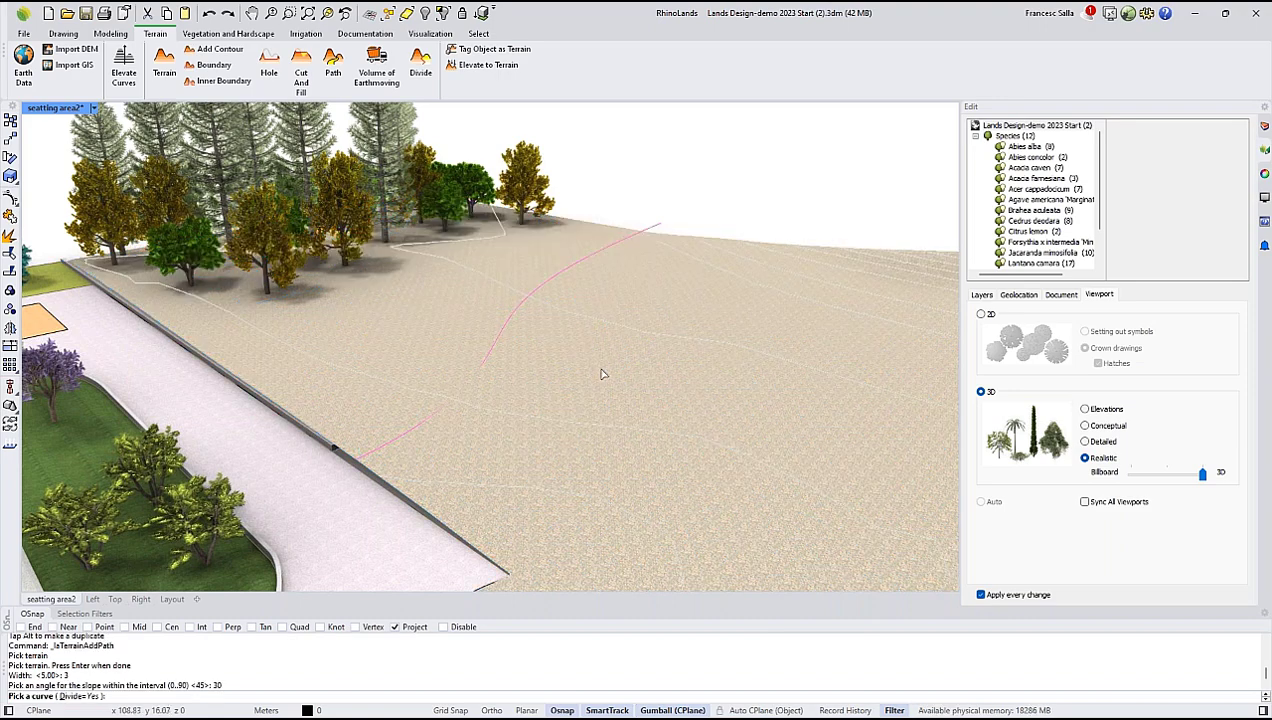
{"action": "left_click", "coordinate": [620, 247]}
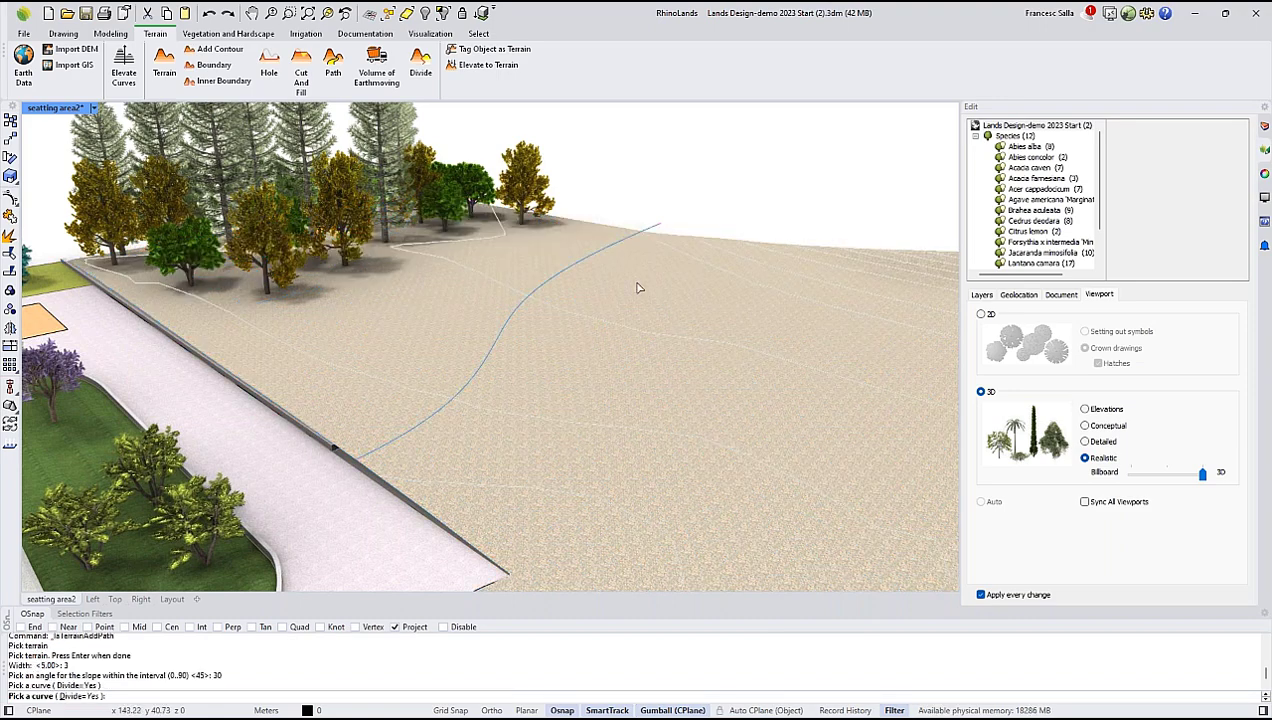
{"action": "key", "text": "Return"}
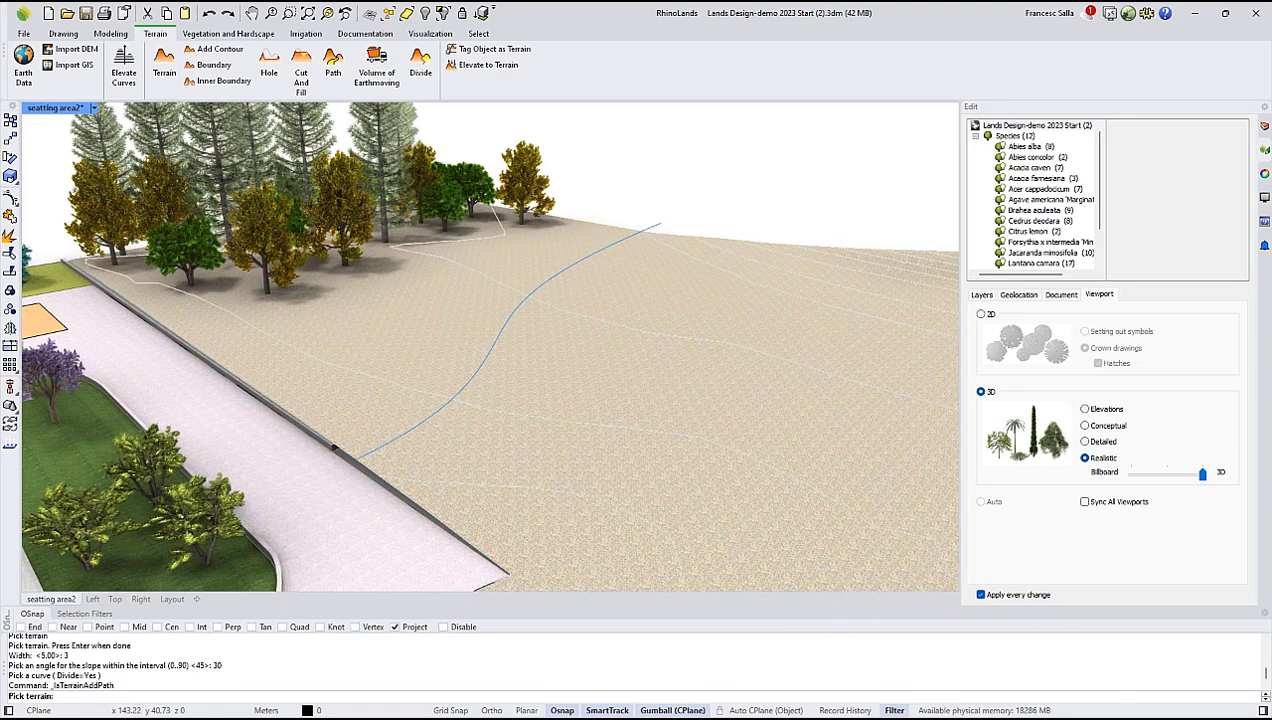
{"action": "left_click", "coordinate": [634, 304]}
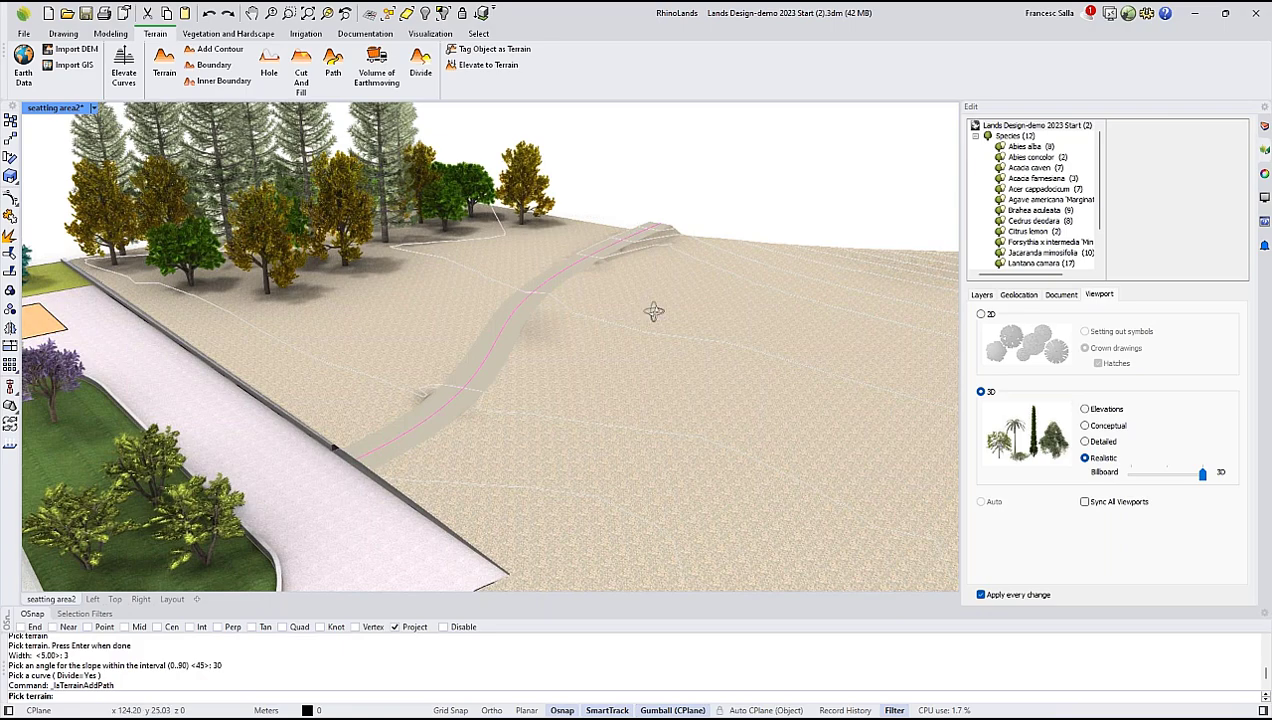
Lower the path's end at the terrain's outer edge using its vertical grip, and deselect the terrain.
{"action": "scroll", "coordinate": [655, 312], "scroll_direction": "up", "scroll_amount": 3}
{"action": "scroll", "coordinate": [663, 311], "scroll_direction": "down", "scroll_amount": 4}
{"action": "right_click_drag", "start_coordinate": [663, 311], "coordinate": [375, 275]}
{"action": "scroll", "coordinate": [661, 289], "scroll_direction": "up", "scroll_amount": 6}
{"action": "scroll", "coordinate": [460, 343], "scroll_direction": "down", "scroll_amount": 5}
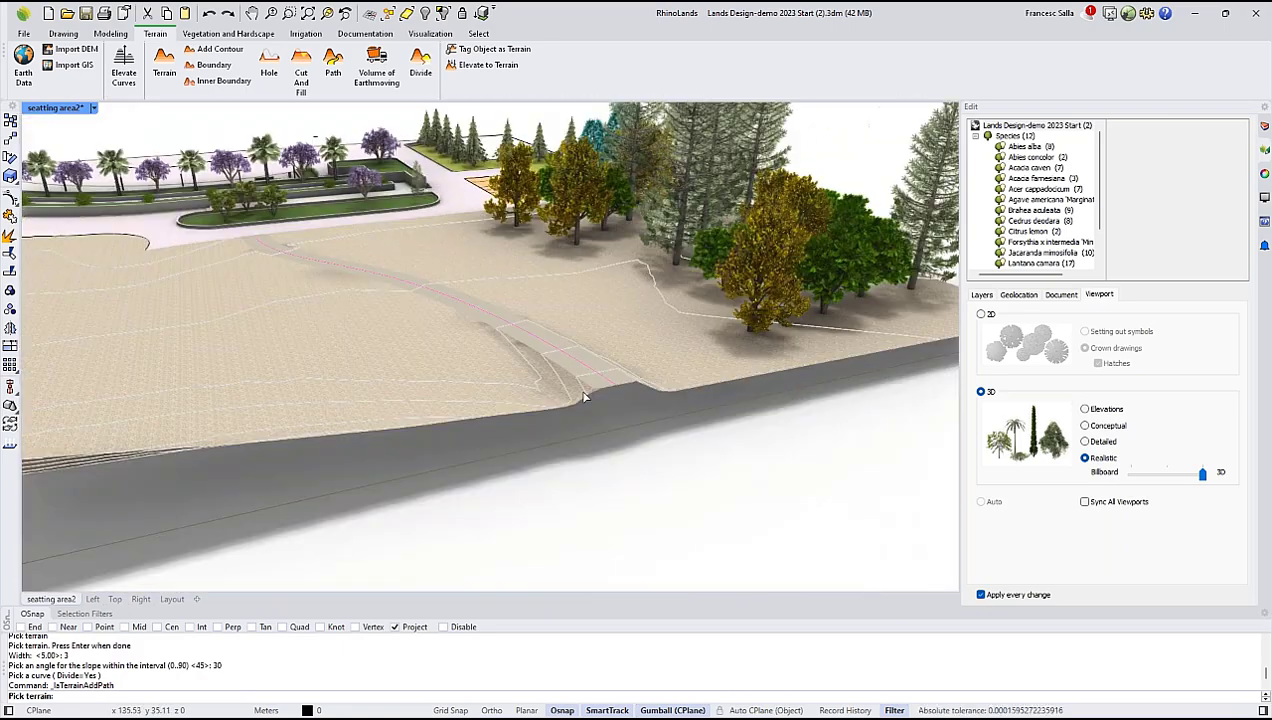
{"action": "scroll", "coordinate": [586, 394], "scroll_direction": "up", "scroll_amount": 5}
{"action": "left_click", "coordinate": [588, 392]}
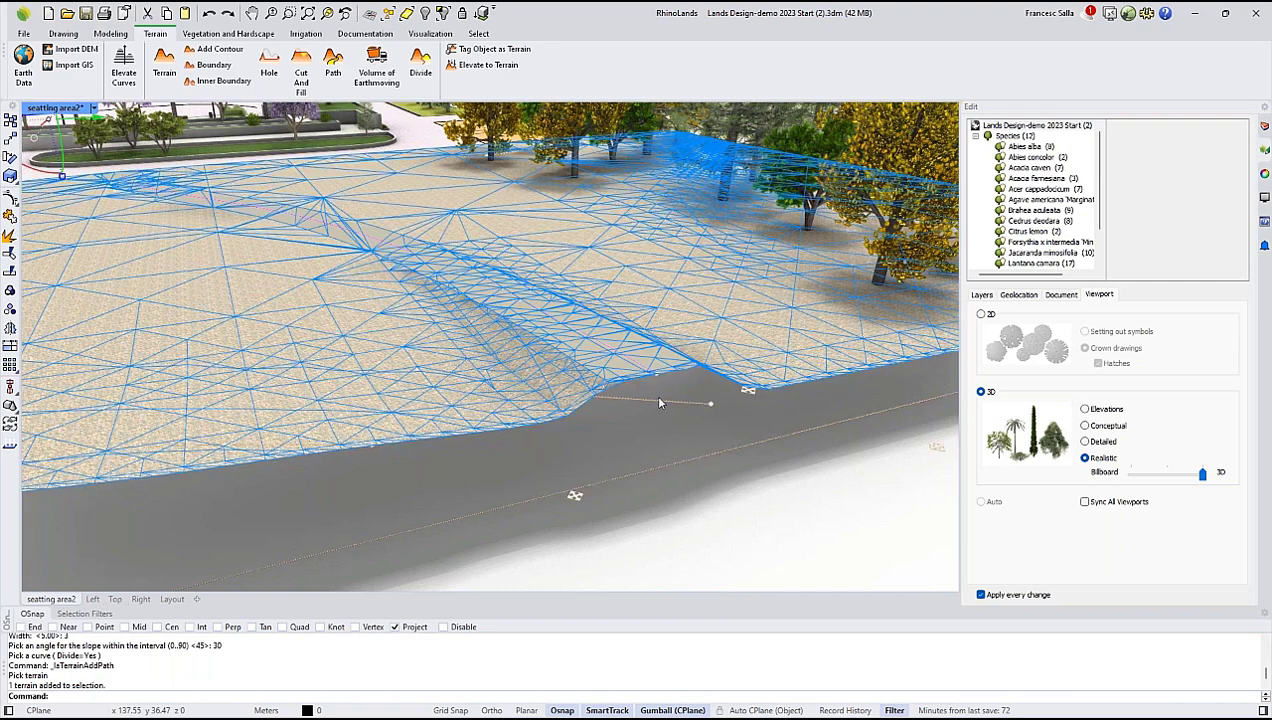
{"action": "left_click", "coordinate": [652, 371]}
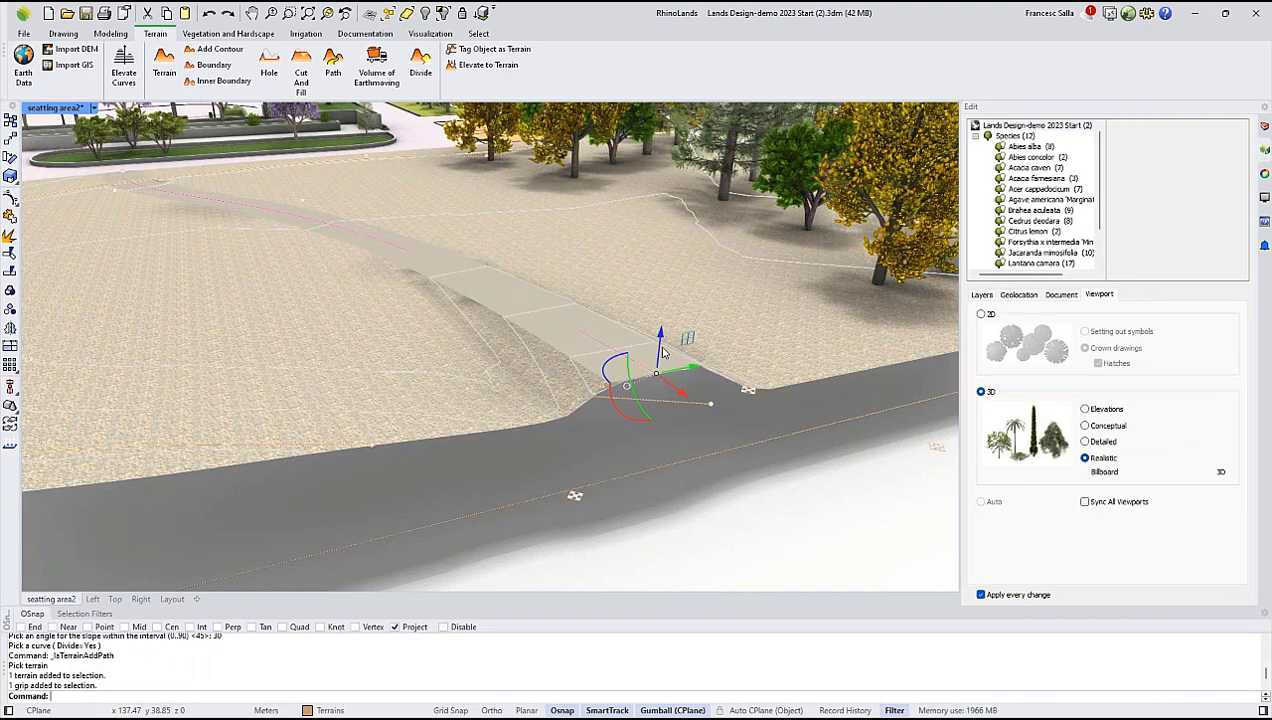
{"action": "left_click_drag", "start_coordinate": [660, 350], "coordinate": [669, 377]}
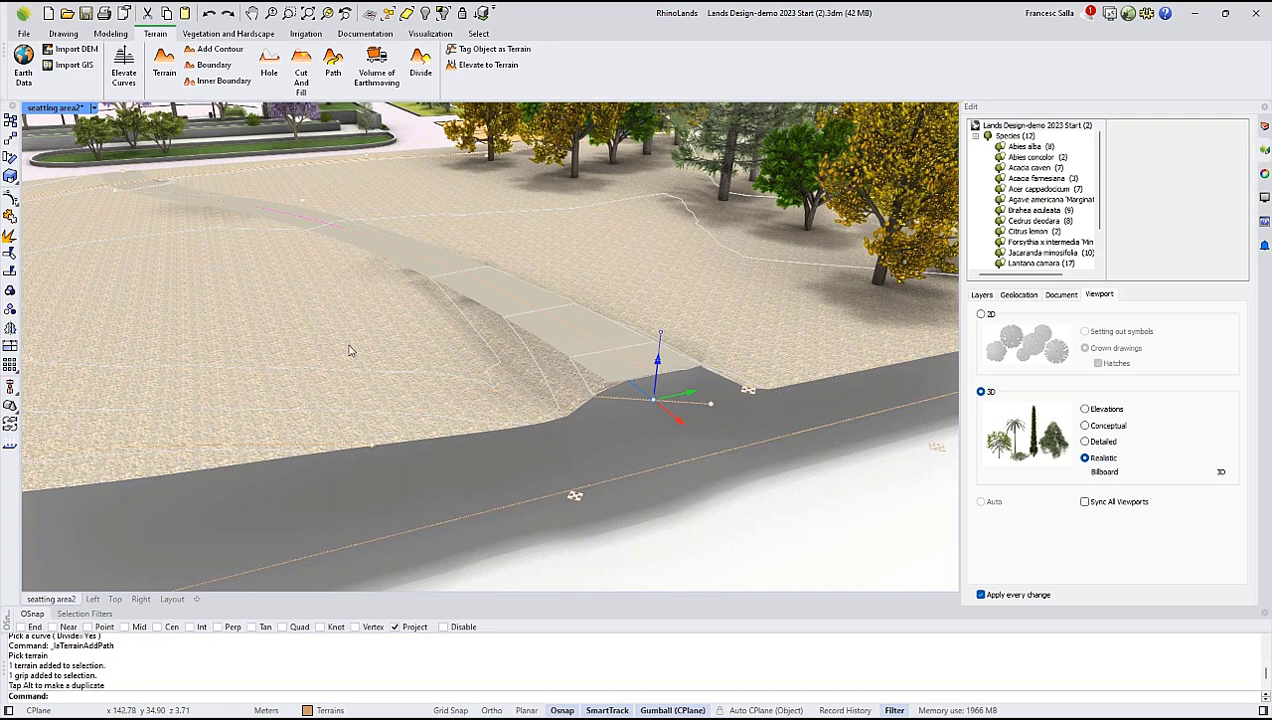
{"action": "right_click_drag", "start_coordinate": [436, 343], "coordinate": [680, 405]}
{"action": "scroll", "coordinate": [480, 335], "scroll_direction": "down", "scroll_amount": 6}
{"action": "right_click_drag", "start_coordinate": [480, 338], "coordinate": [592, 322]}
{"action": "key", "text": "Escape"}
{"action": "scroll", "coordinate": [633, 252], "scroll_direction": "down", "scroll_amount": 5}
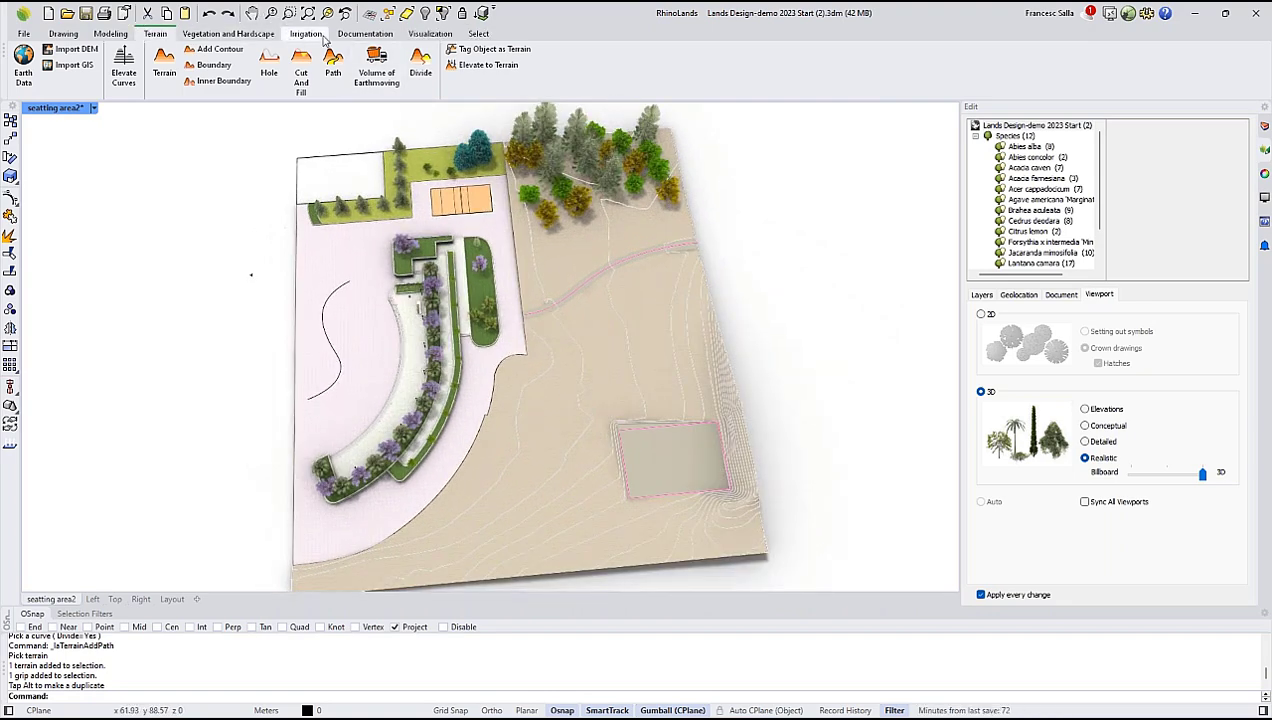
Insert a Terrain List beside the park plan and examine its area, fill volume and dig volume columns.
{"action": "left_click", "coordinate": [342, 36]}
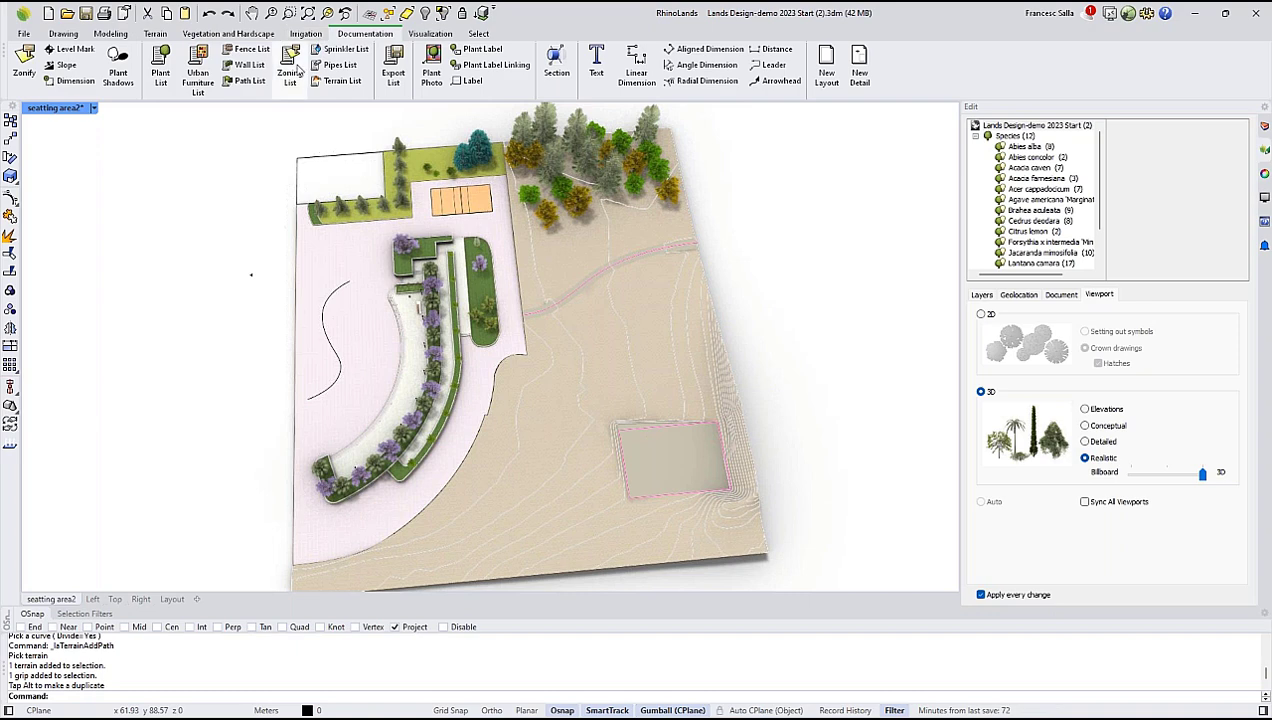
{"action": "left_click", "coordinate": [348, 82]}
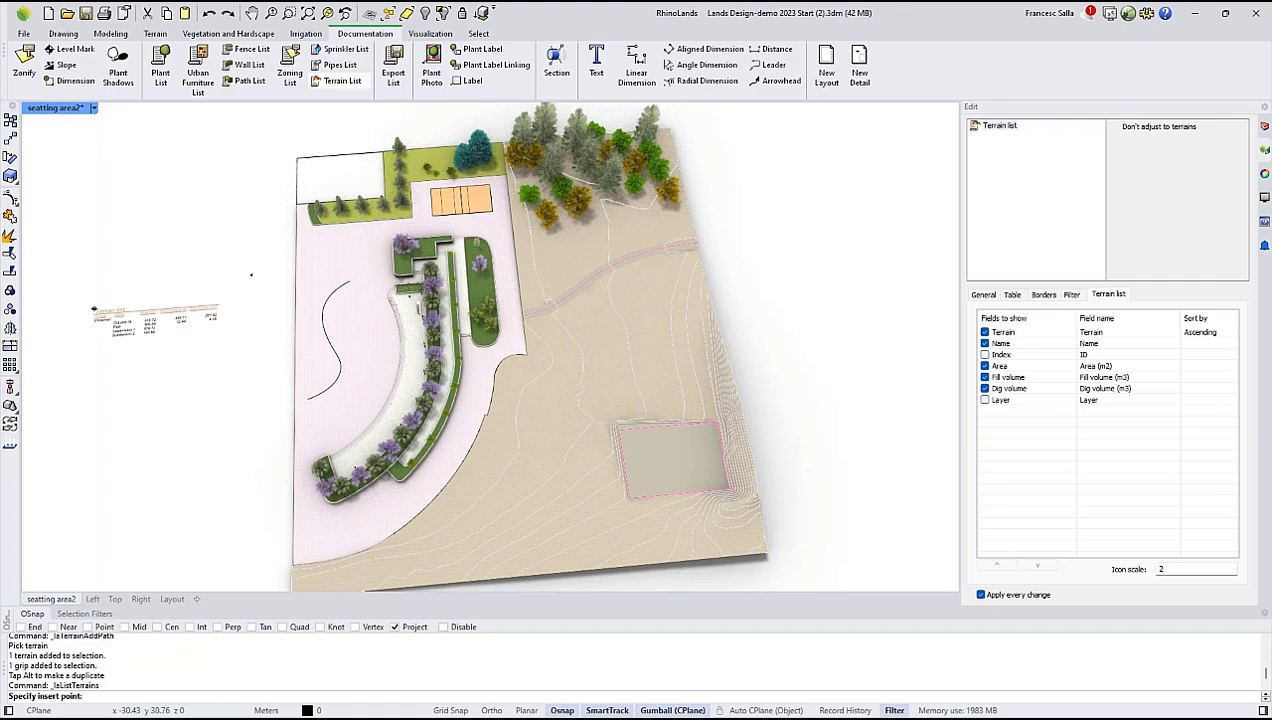
{"action": "left_click", "coordinate": [78, 303]}
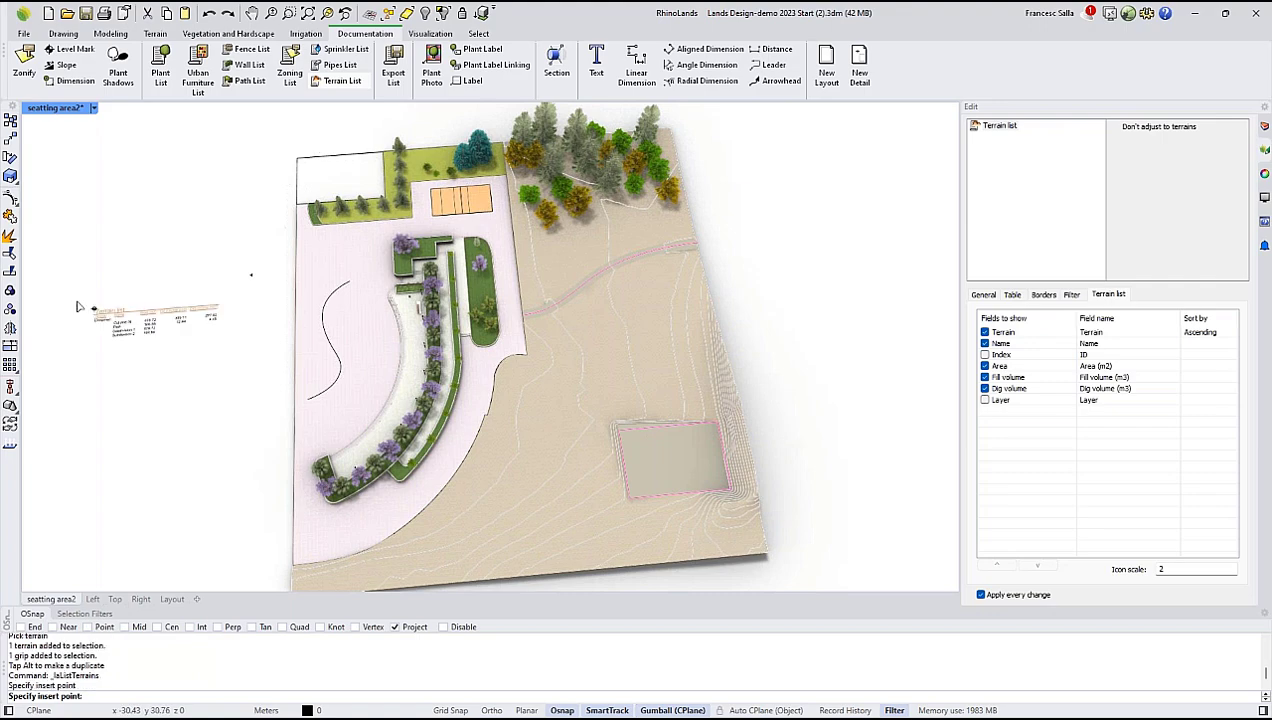
{"action": "scroll", "coordinate": [100, 314], "scroll_direction": "up", "scroll_amount": 5}
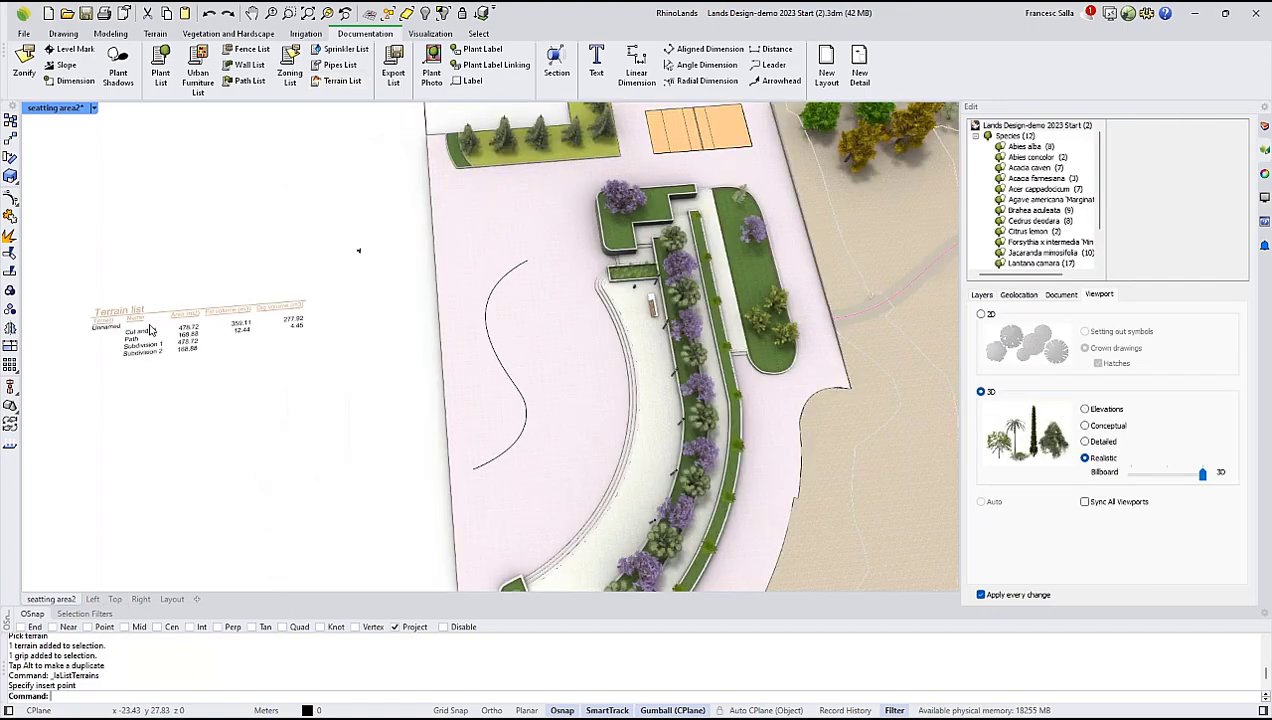
{"action": "right_click_drag", "start_coordinate": [240, 308], "coordinate": [375, 281], "text": "shift"}
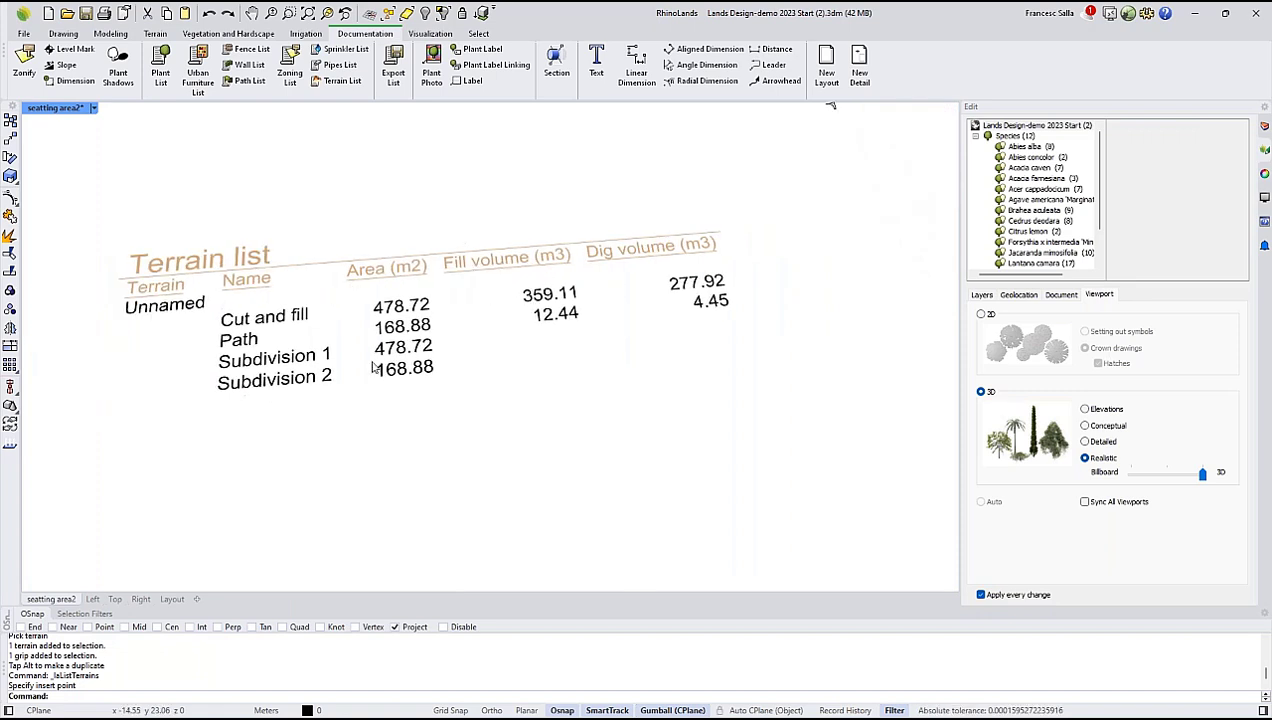
{"action": "right_click_drag", "start_coordinate": [659, 277], "coordinate": [616, 291], "text": "shift"}
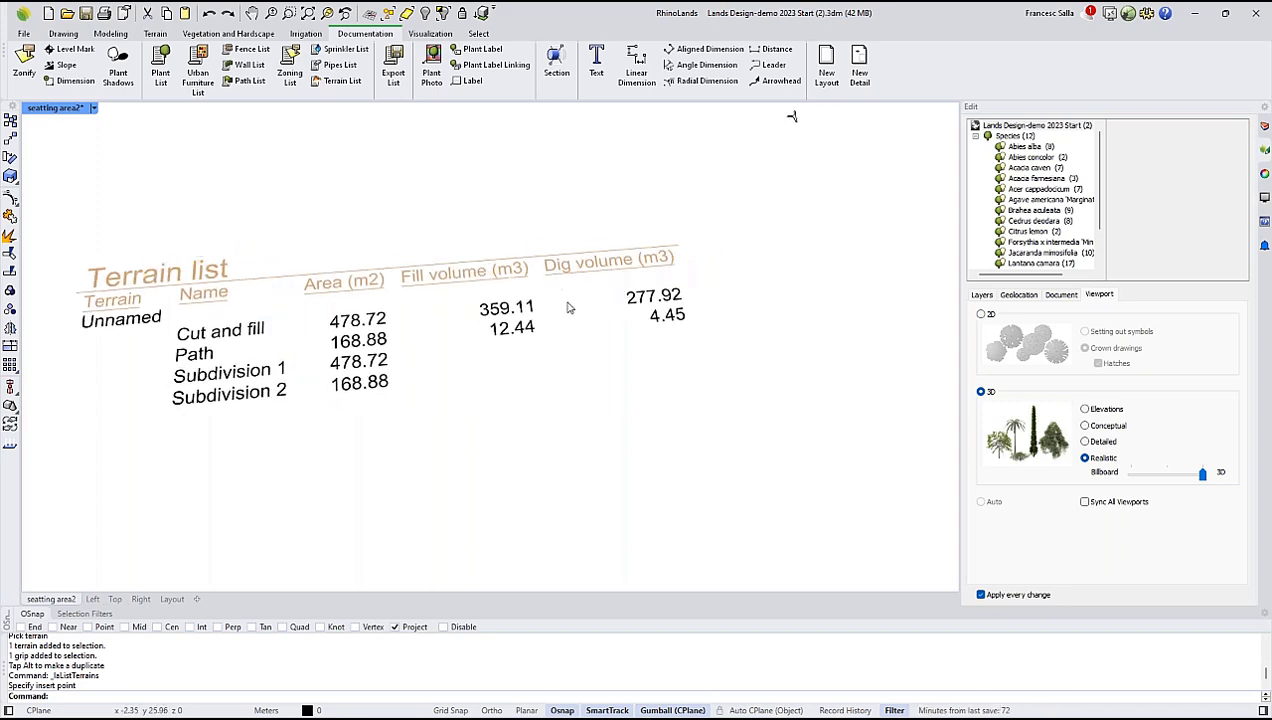
Set the width of the terrain's Path (Subdivision 2) to 4 m in its earthmoving data, and deselect the terrain.
{"action": "right_click_drag", "start_coordinate": [264, 340], "coordinate": [657, 229]}
{"action": "left_click", "coordinate": [657, 230]}
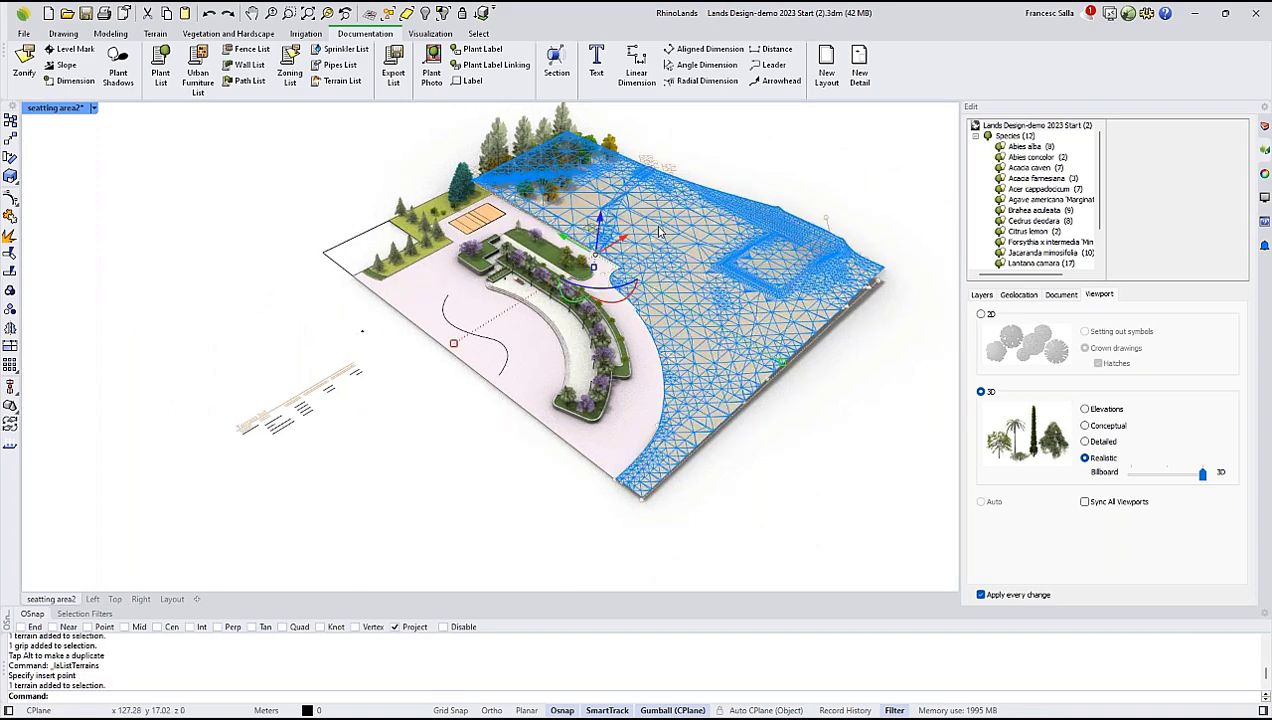
{"action": "left_click", "coordinate": [1050, 295]}
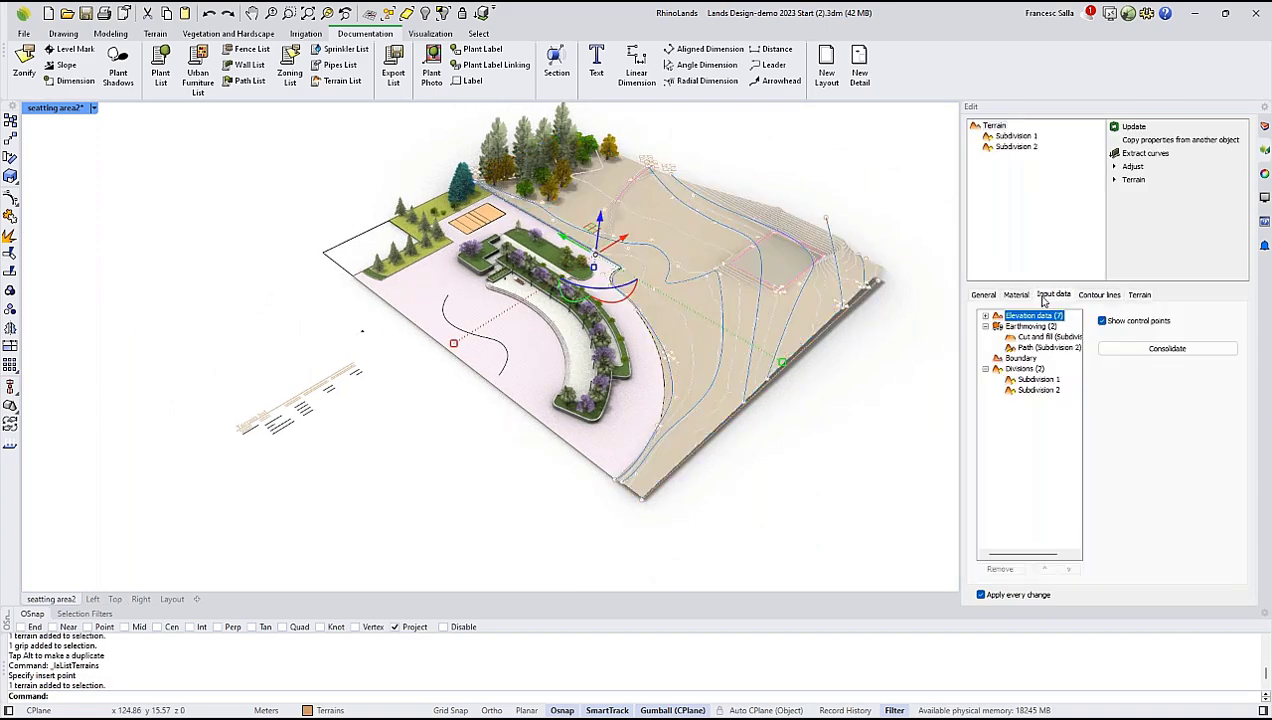
{"action": "left_click", "coordinate": [1050, 347]}
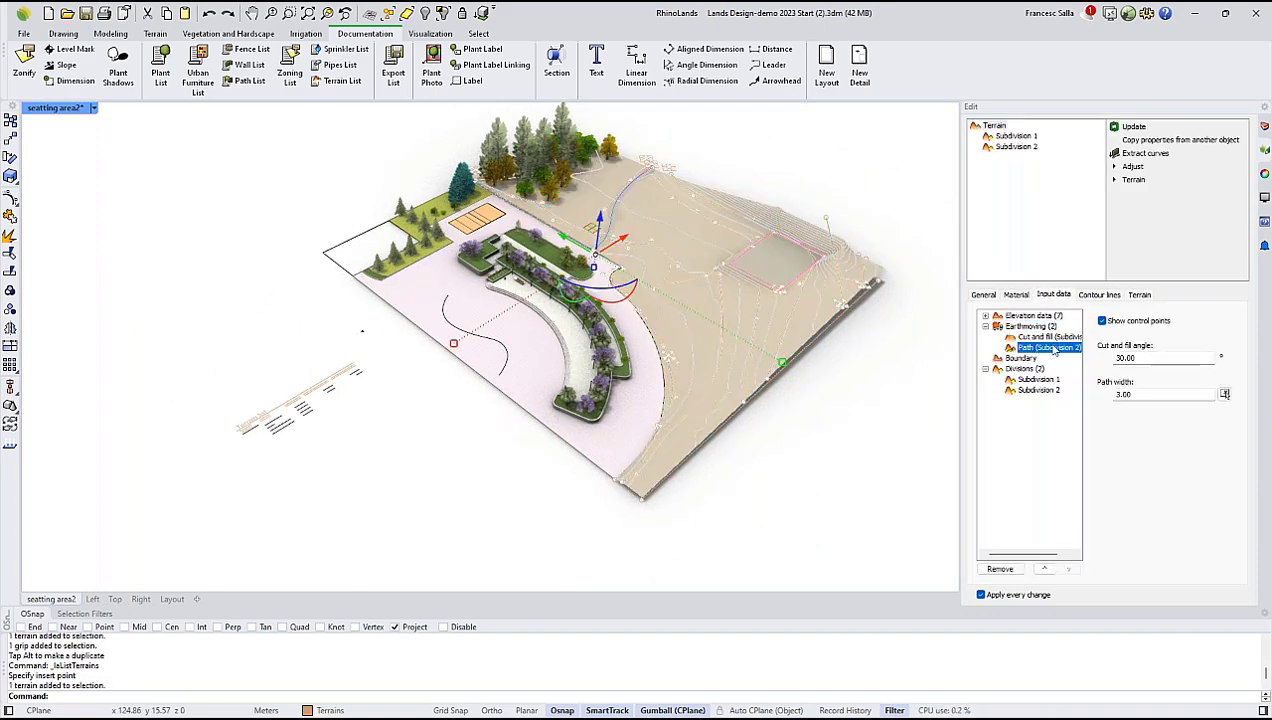
{"action": "double_click", "coordinate": [1122, 393]}
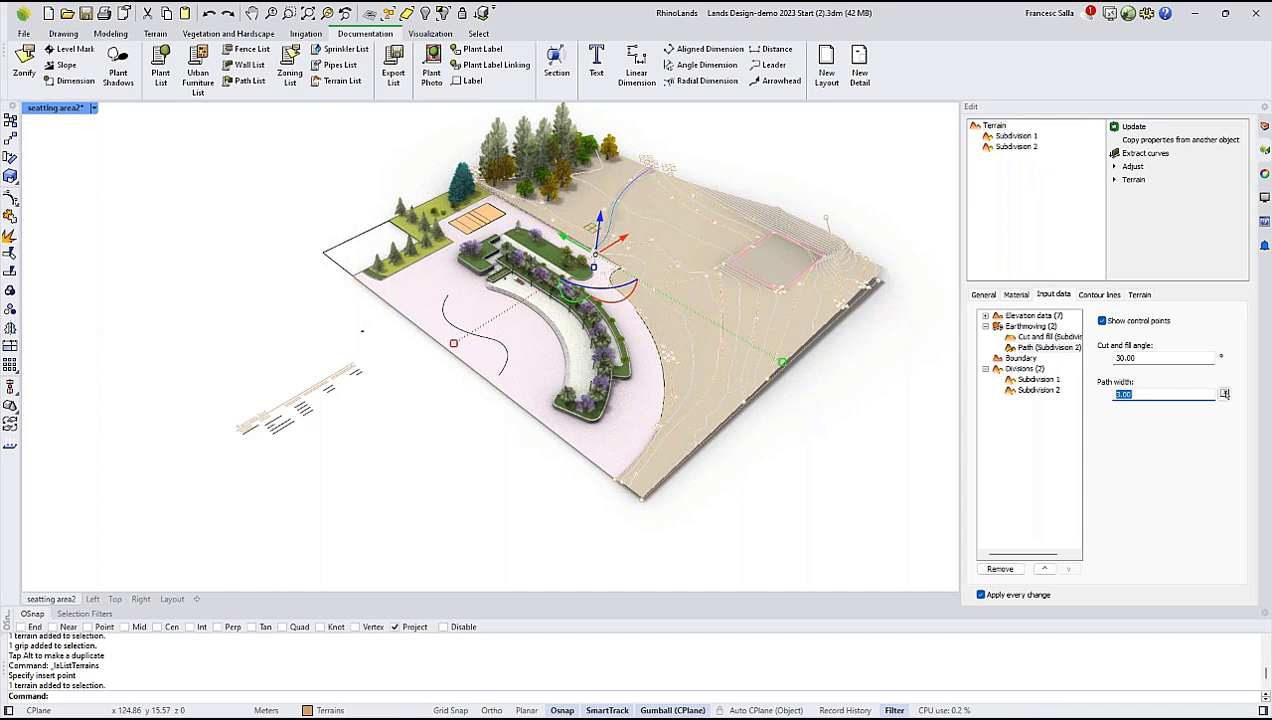
{"action": "type", "text": "4"}
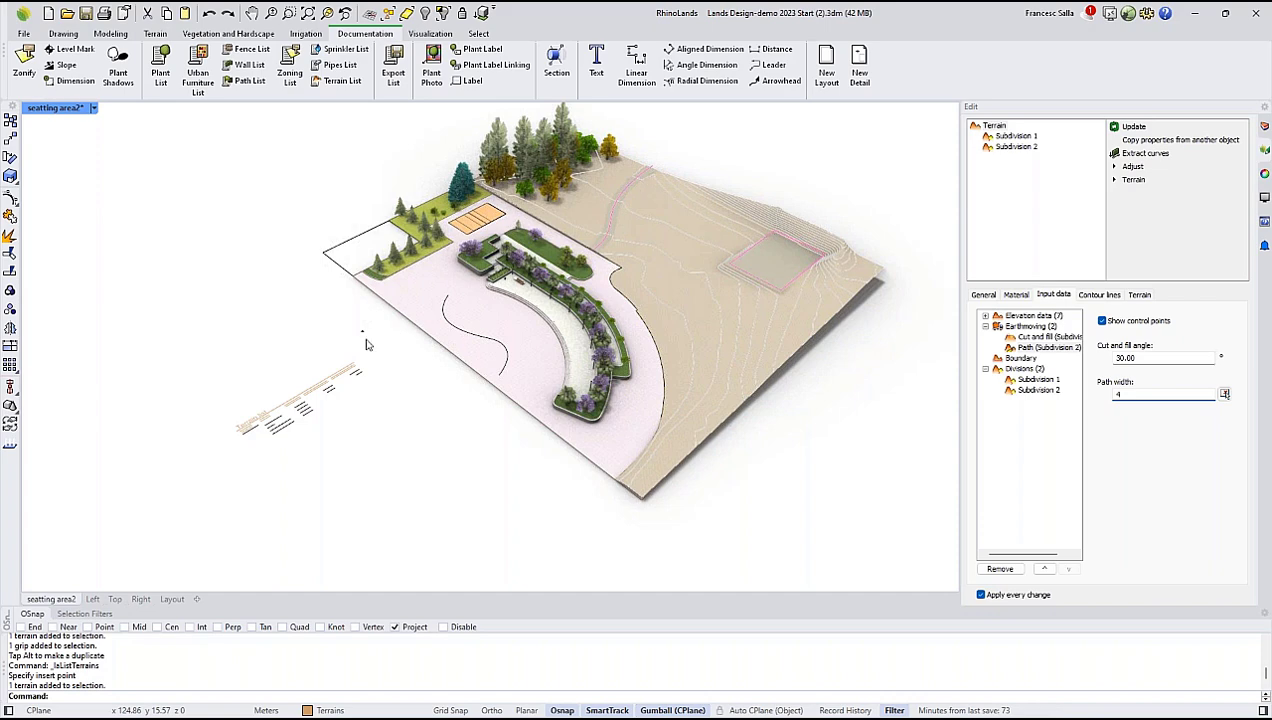
{"action": "key", "text": "Escape"}
Examine the Path area and volumes in the Terrain List and display the list's field settings.
{"action": "scroll", "coordinate": [300, 385], "scroll_direction": "up", "scroll_amount": 5}
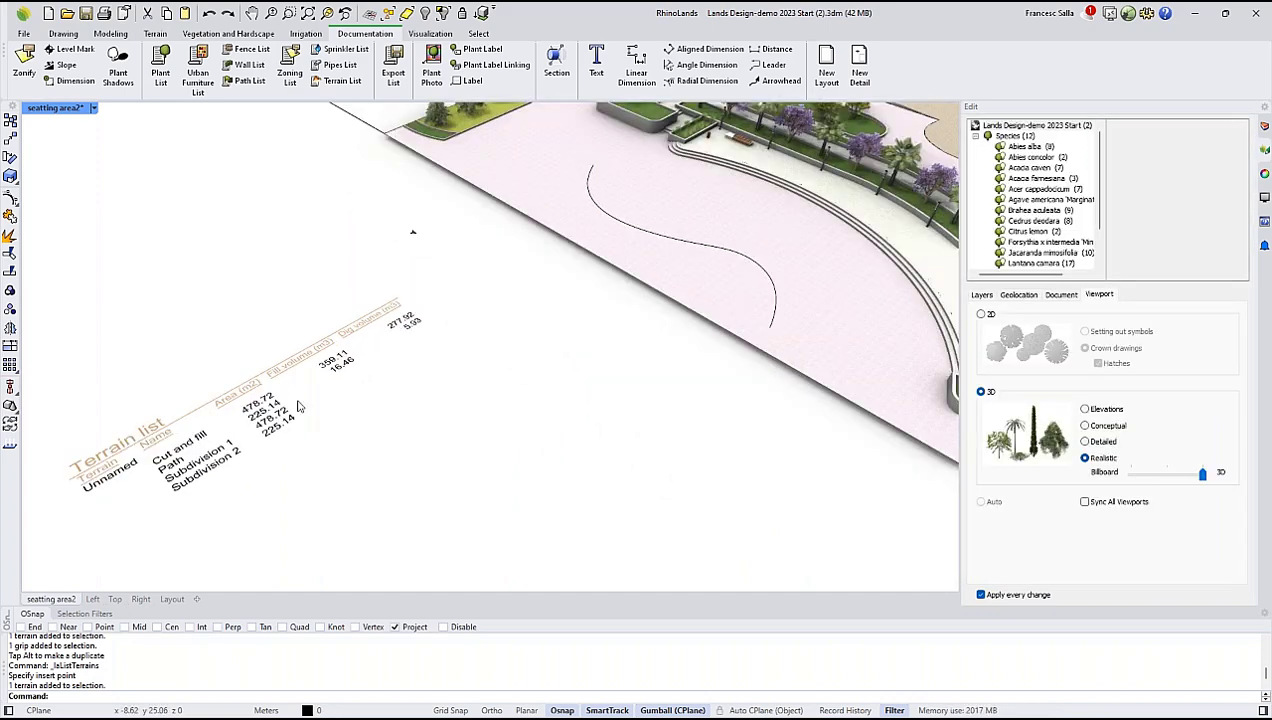
{"action": "left_click", "coordinate": [181, 442]}
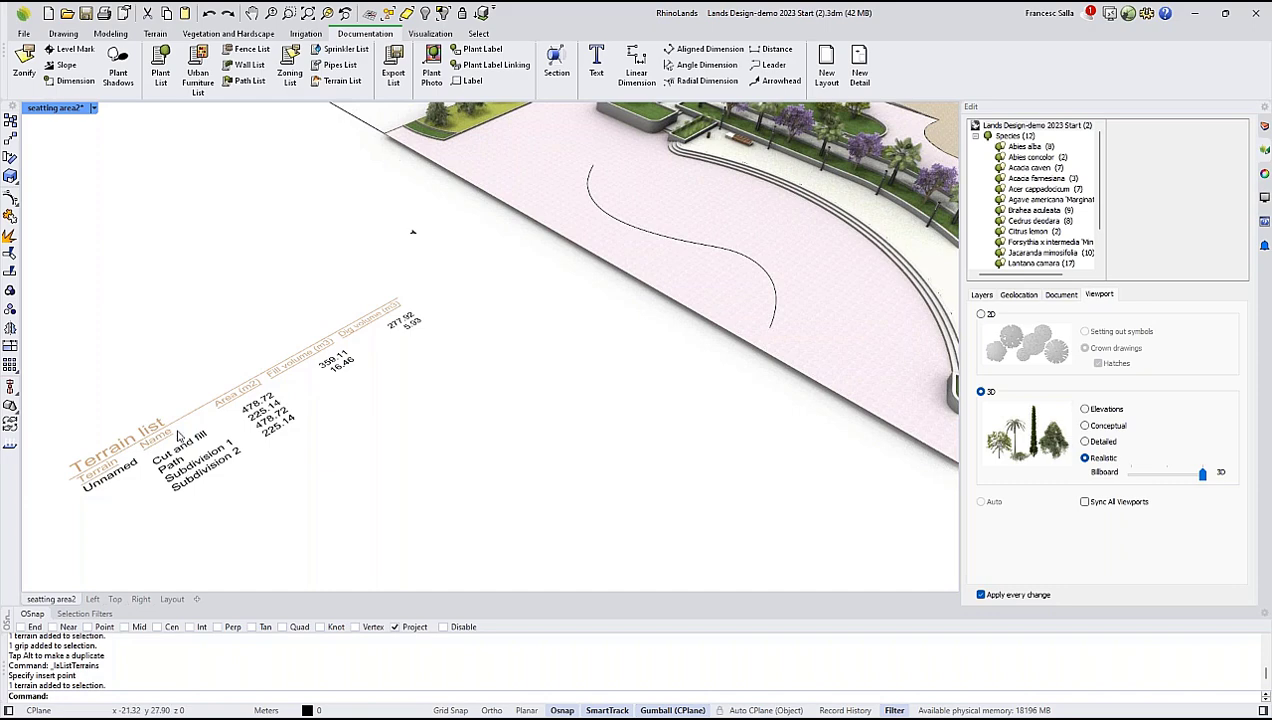
{"action": "scroll", "coordinate": [181, 441], "scroll_direction": "down", "scroll_amount": 5}
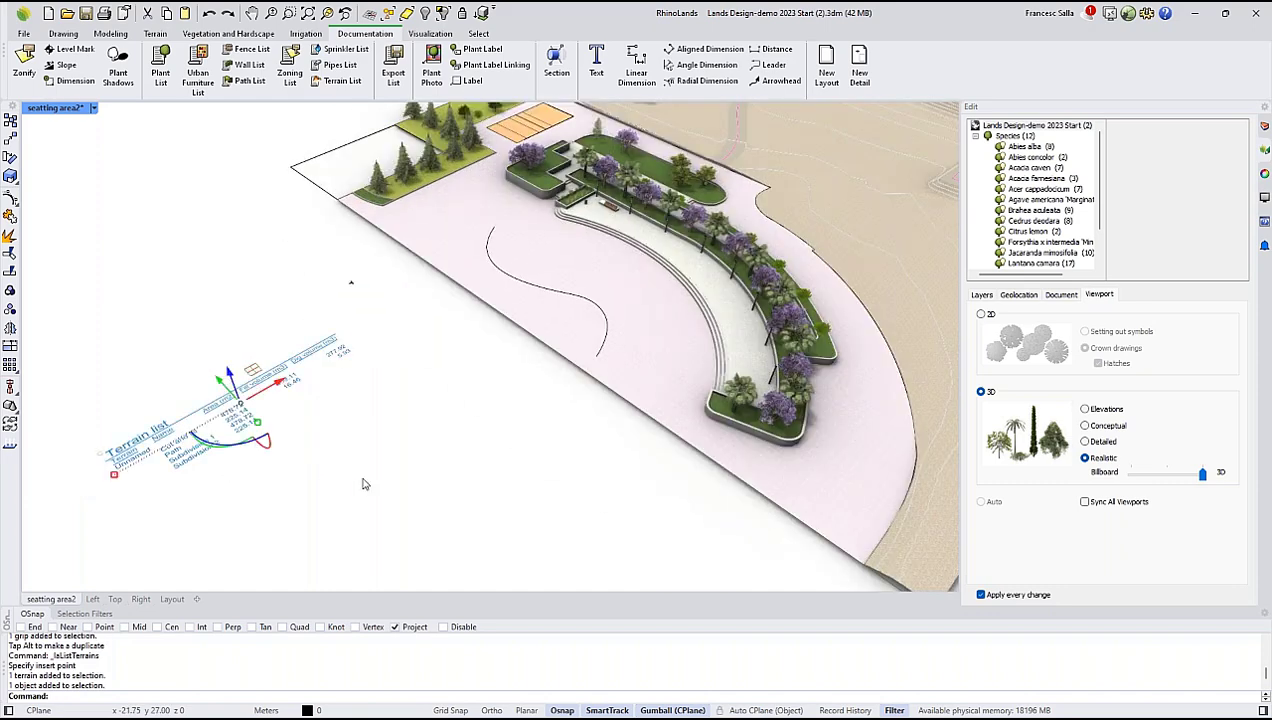
{"action": "left_click", "coordinate": [284, 440]}
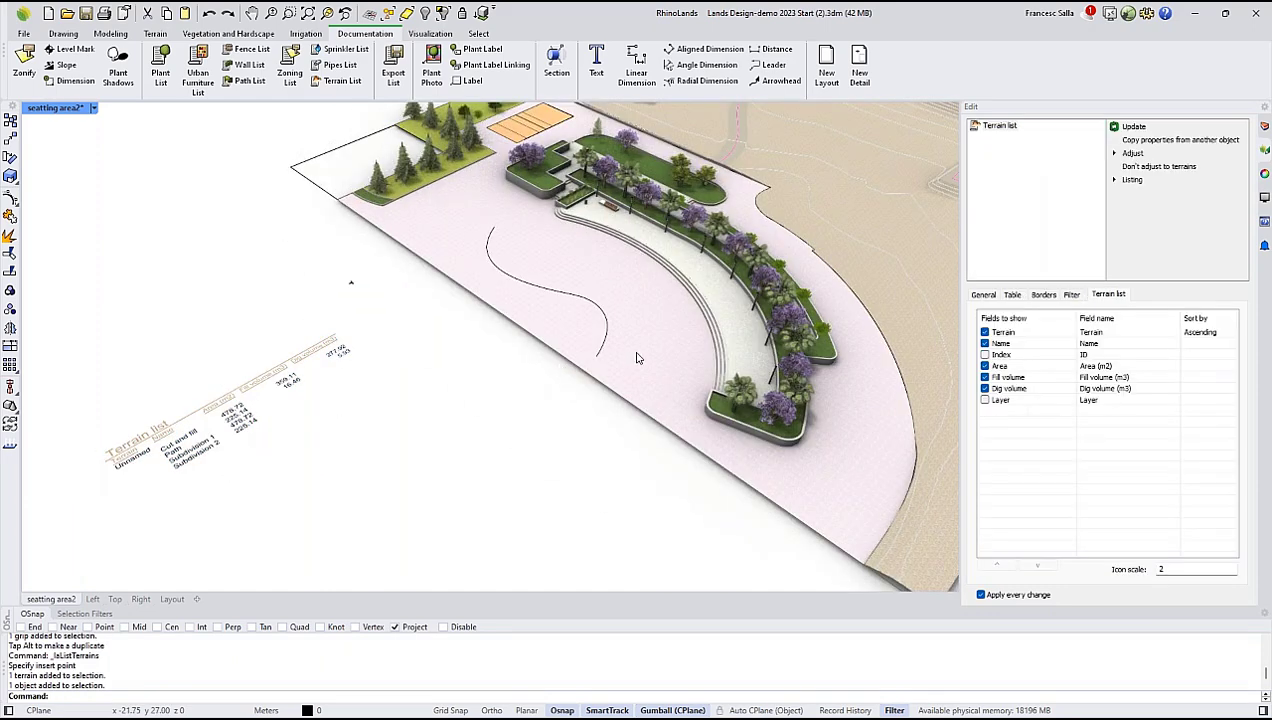
Insert a Plant List beside the park plan, just below the Terrain List.
{"action": "scroll", "coordinate": [643, 358], "scroll_direction": "down", "scroll_amount": 3}
{"action": "right_click_drag", "start_coordinate": [722, 317], "coordinate": [618, 336]}
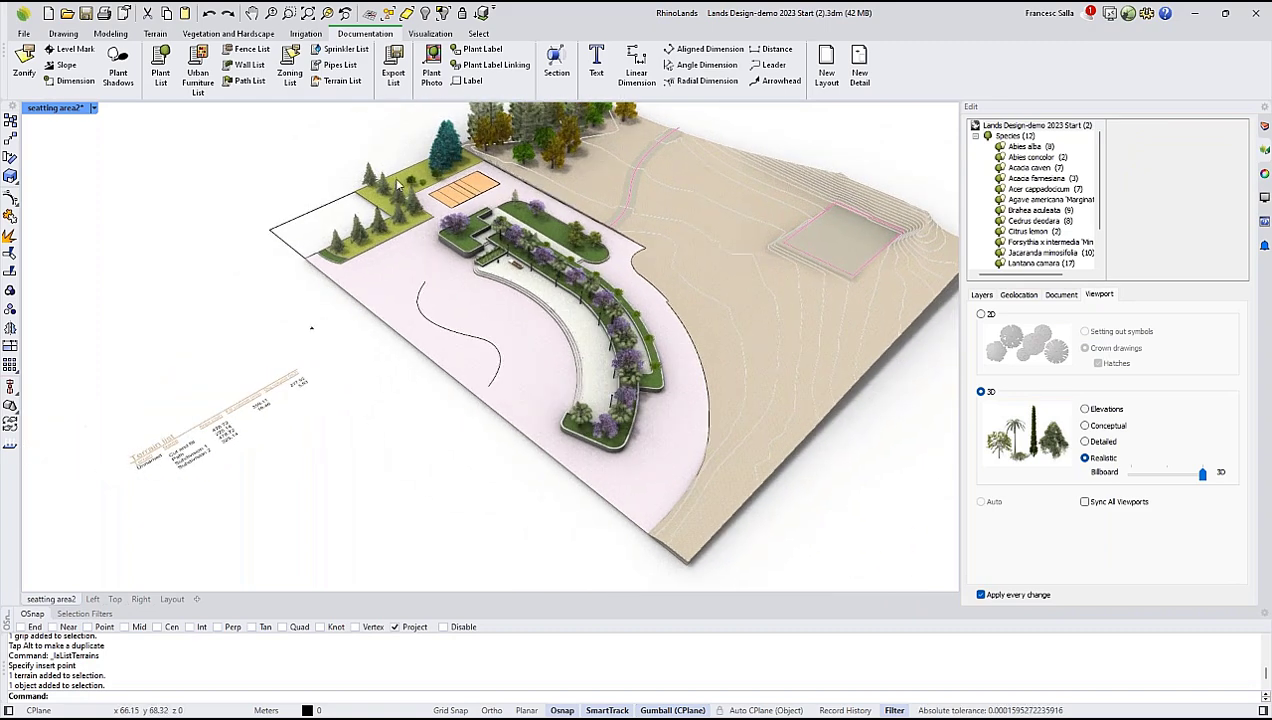
{"action": "left_click", "coordinate": [162, 72]}
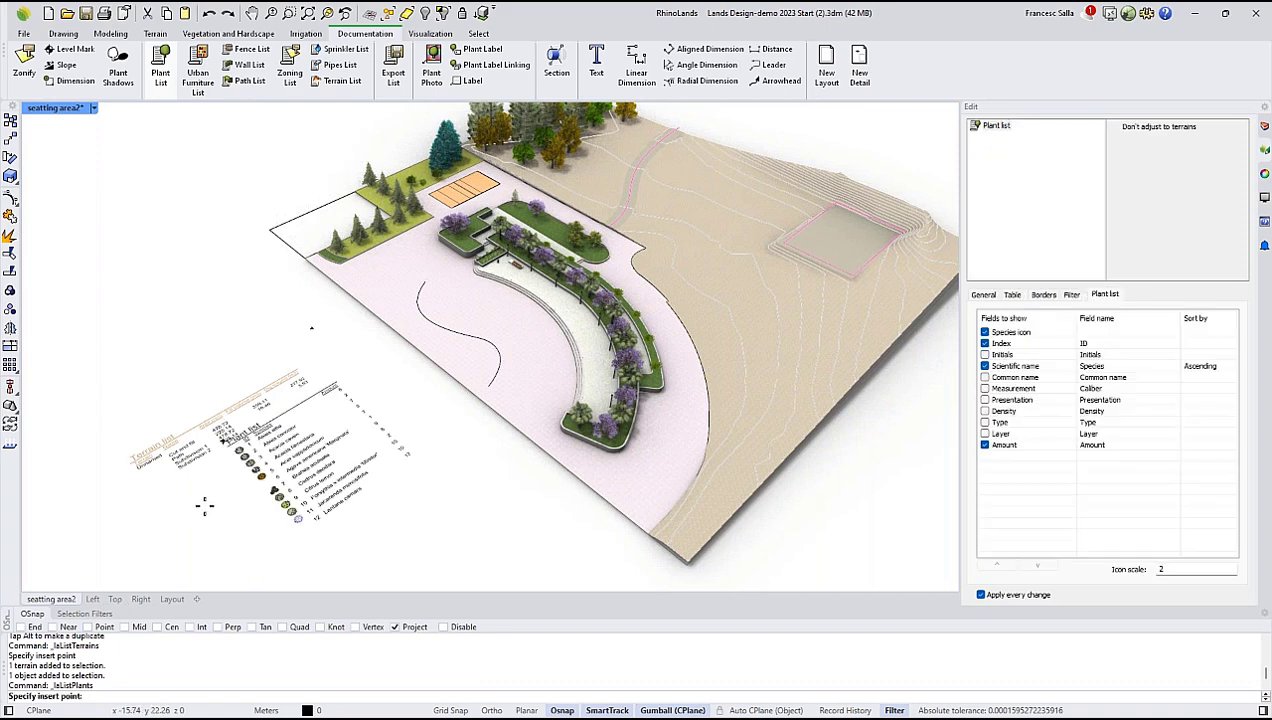
{"action": "left_click", "coordinate": [204, 506]}
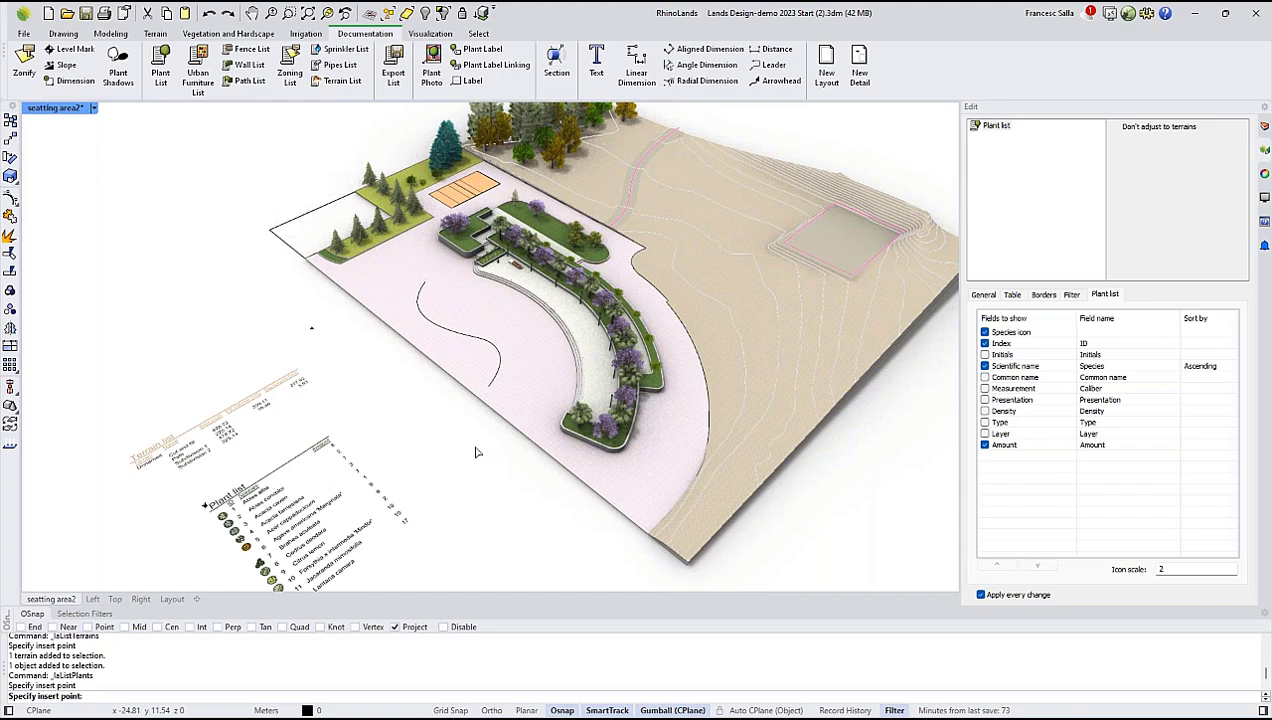
{"action": "right_click_drag", "start_coordinate": [463, 451], "coordinate": [363, 411]}
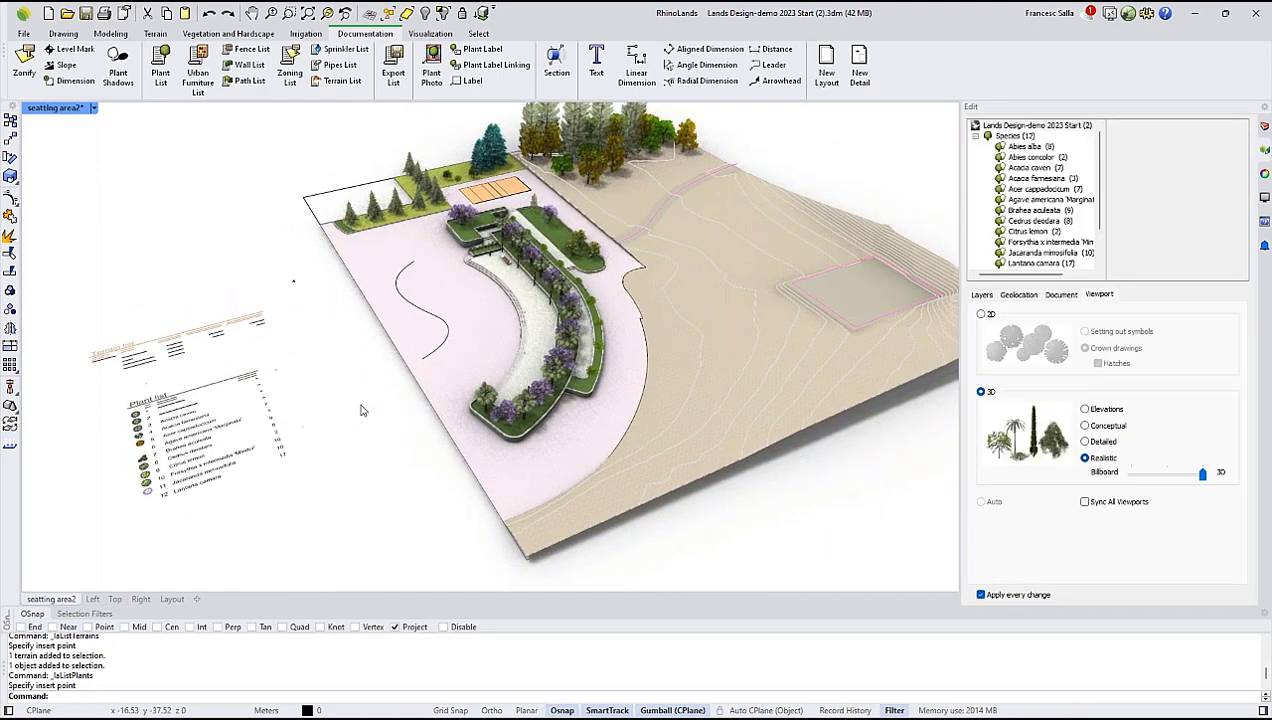
{"action": "scroll", "coordinate": [363, 411], "scroll_direction": "up", "scroll_amount": 10}
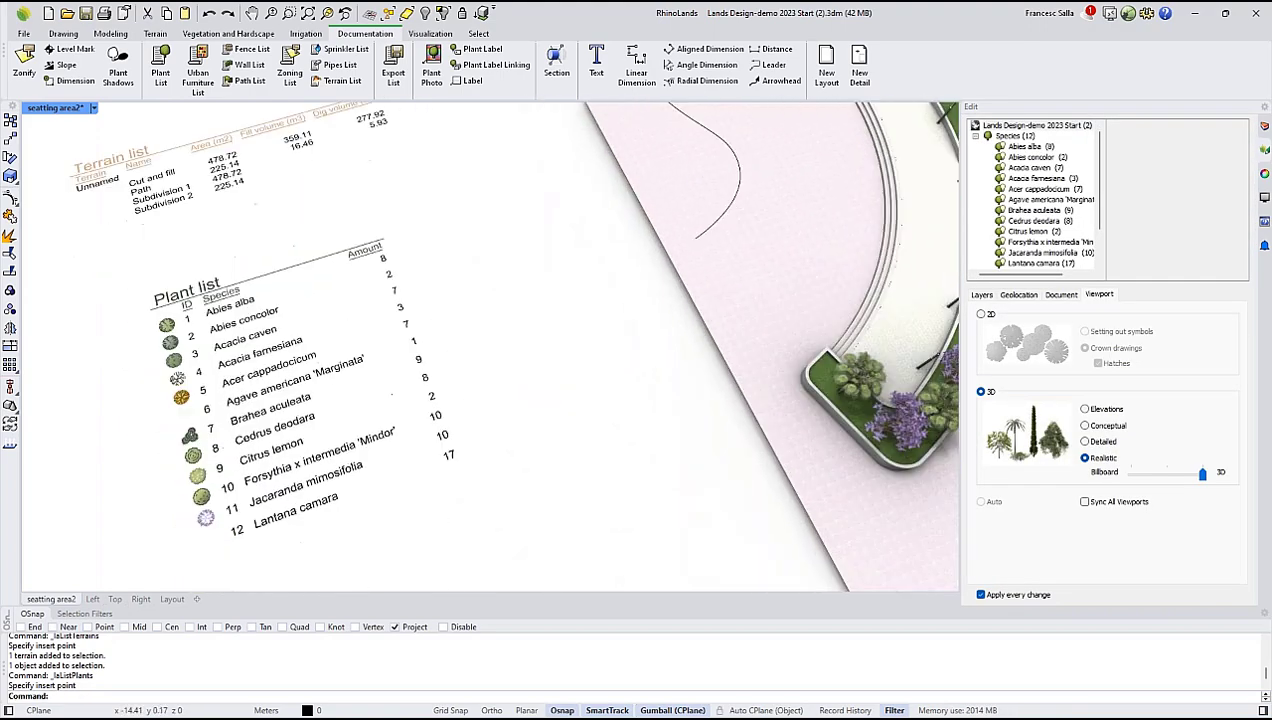
{"action": "scroll", "coordinate": [276, 361], "scroll_direction": "up", "scroll_amount": 4}
{"action": "right_click_drag", "start_coordinate": [499, 349], "coordinate": [425, 350]}
{"action": "scroll", "coordinate": [462, 348], "scroll_direction": "down", "scroll_amount": 4}
Show the Density field in the Plant List, and switch the Initials field on and off again.
{"action": "left_click", "coordinate": [323, 334]}
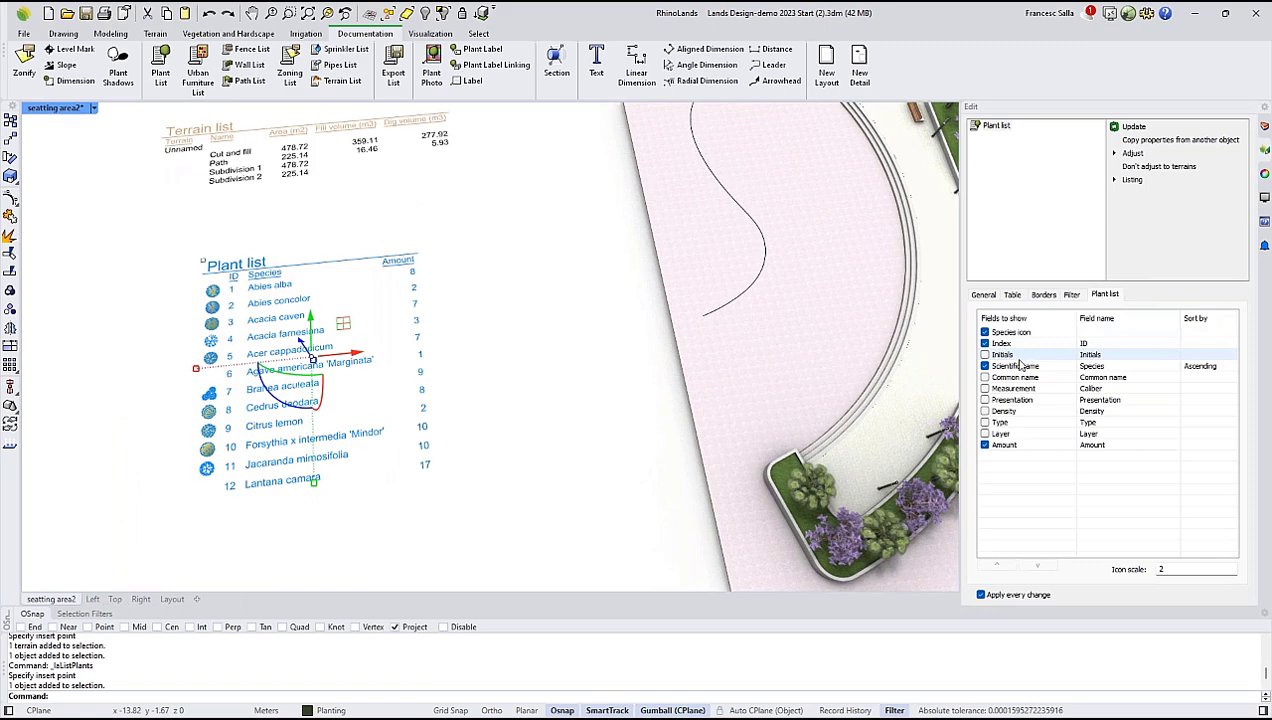
{"action": "left_click", "coordinate": [985, 411]}
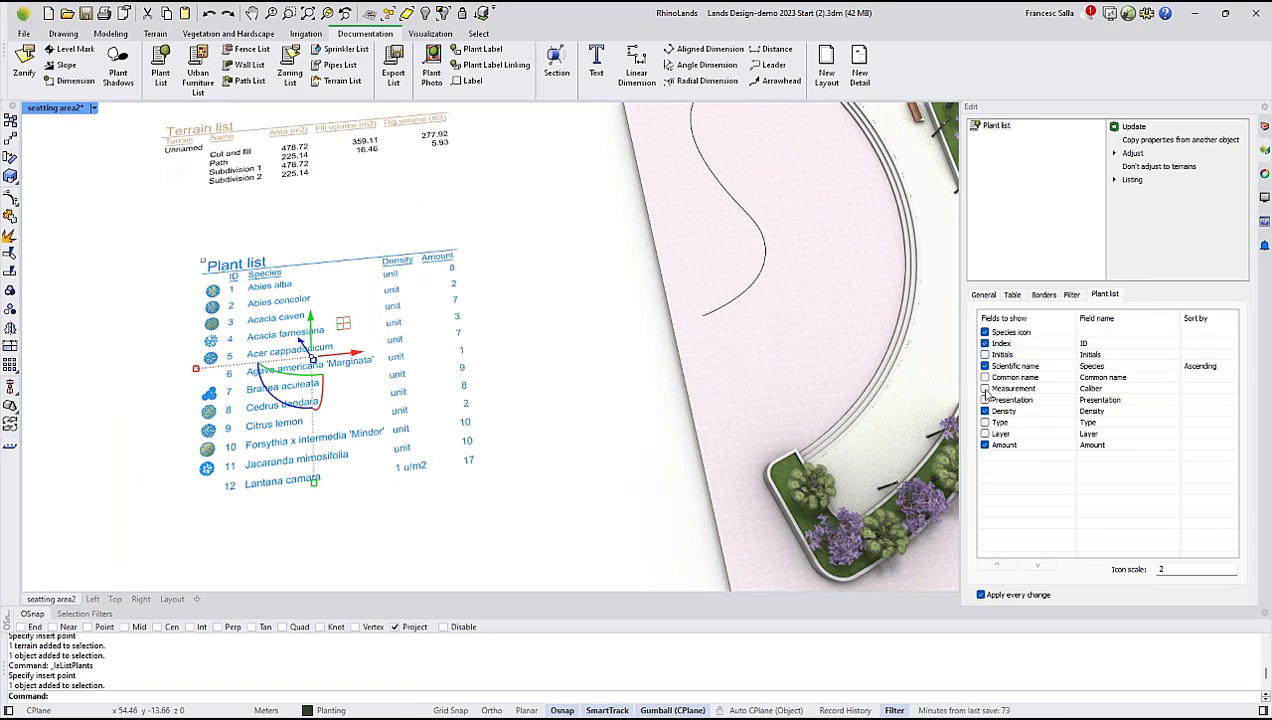
{"action": "left_click", "coordinate": [985, 355]}
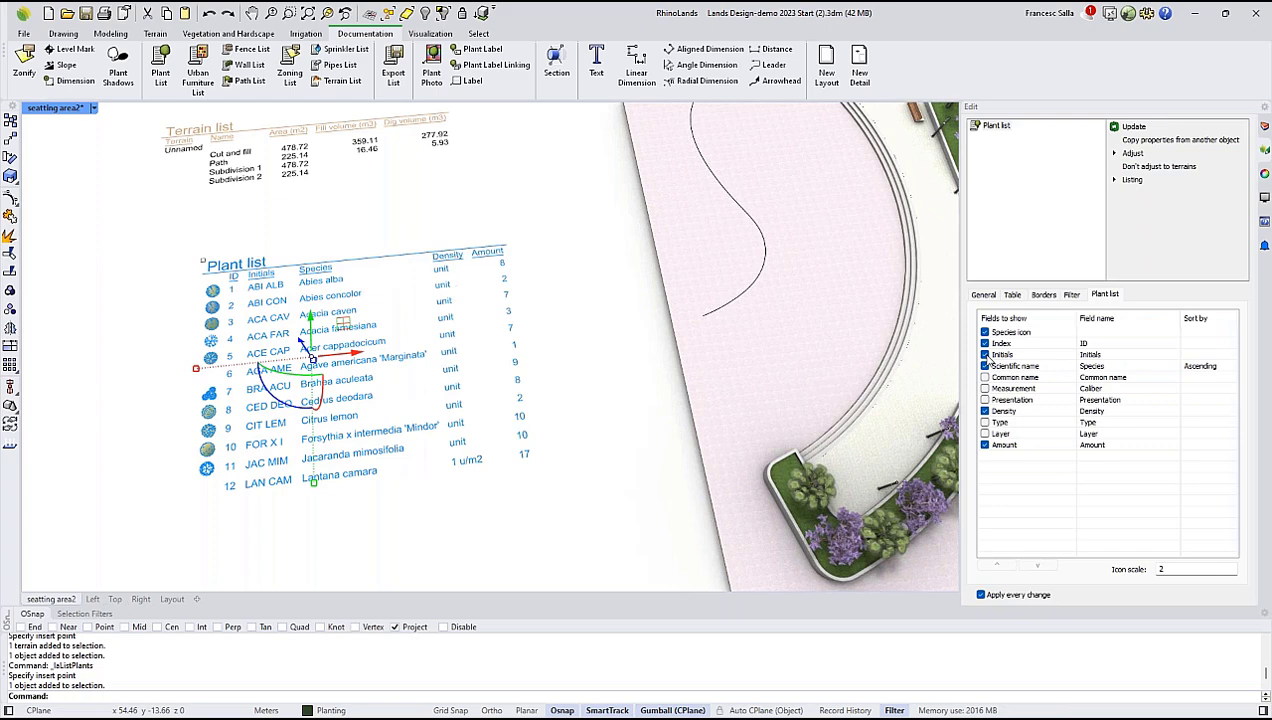
{"action": "left_click", "coordinate": [985, 355]}
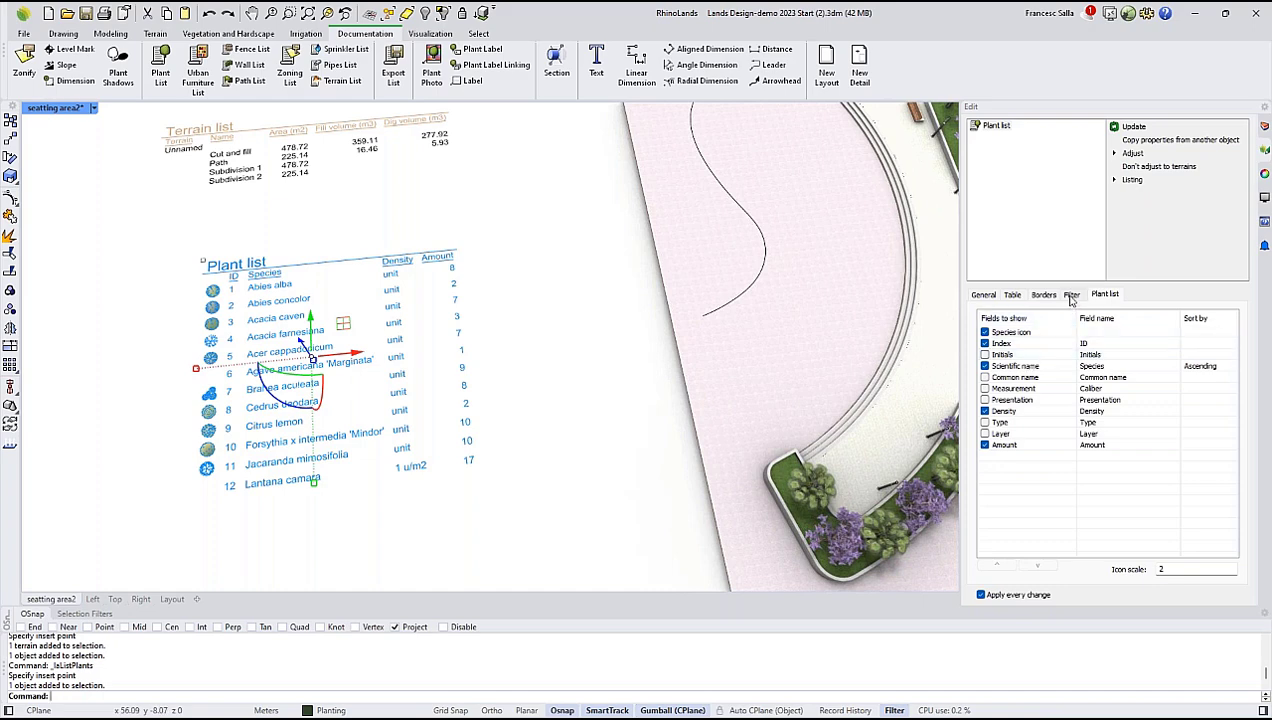
Examine the Plant List's listing actions and its filter, border and table format settings, and deselect the list.
{"action": "left_click", "coordinate": [1115, 179]}
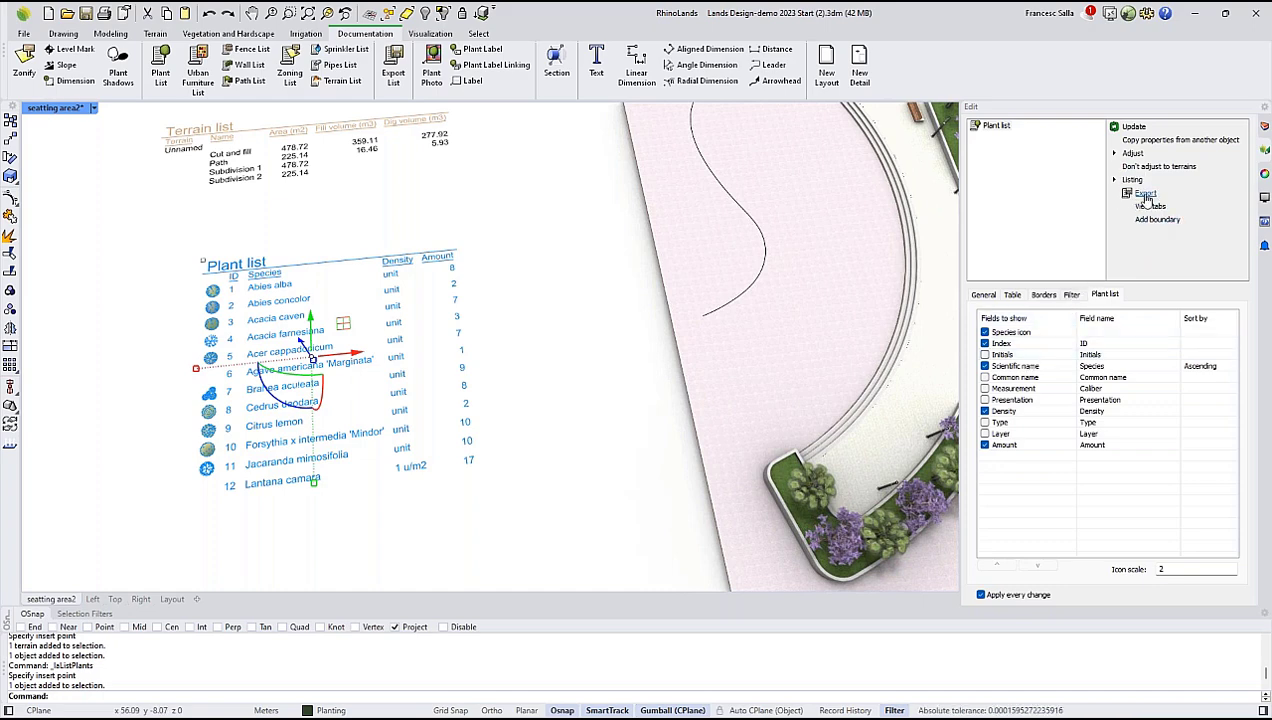
{"action": "left_click", "coordinate": [1070, 296]}
{"action": "left_click", "coordinate": [1042, 296]}
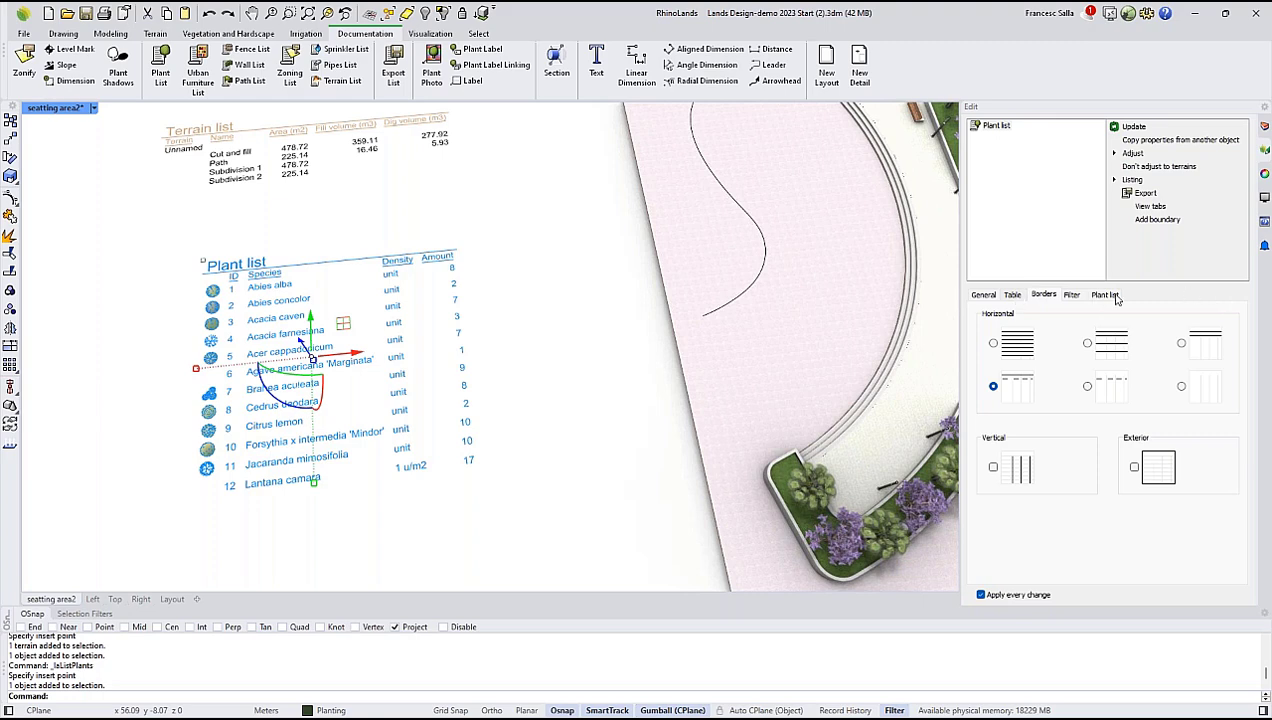
{"action": "left_click", "coordinate": [1013, 296]}
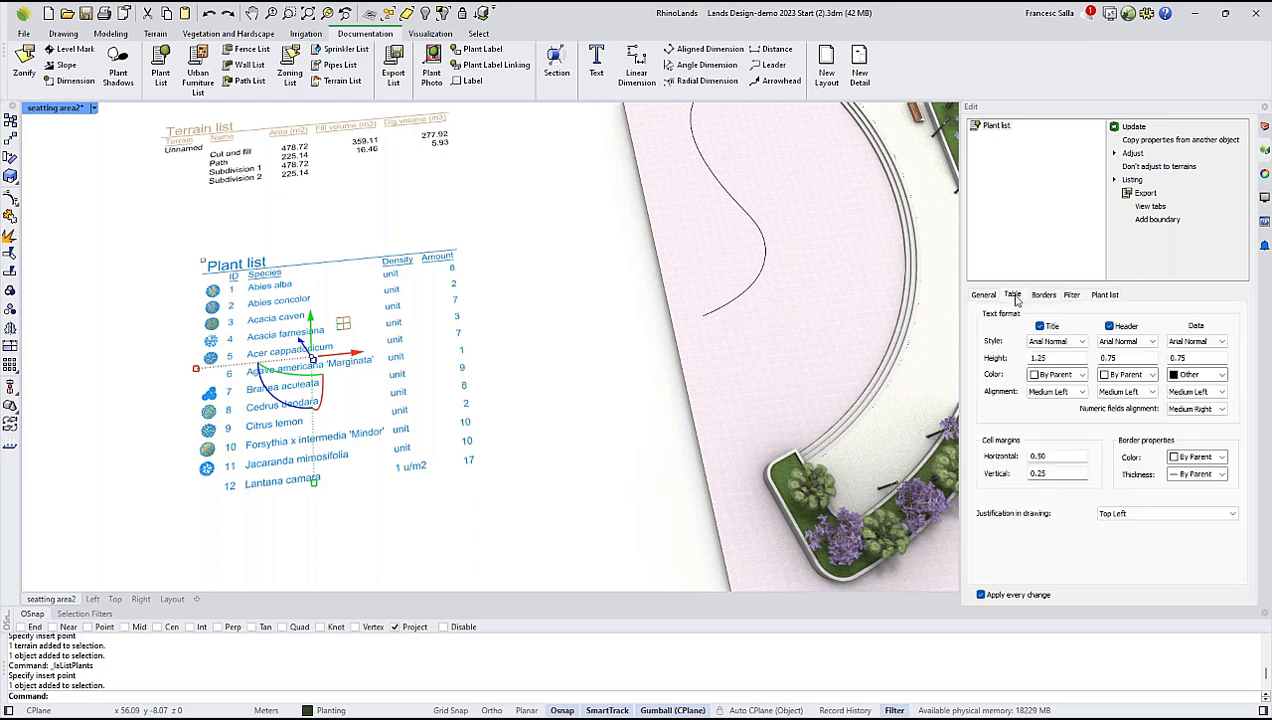
{"action": "left_click", "coordinate": [1103, 294]}
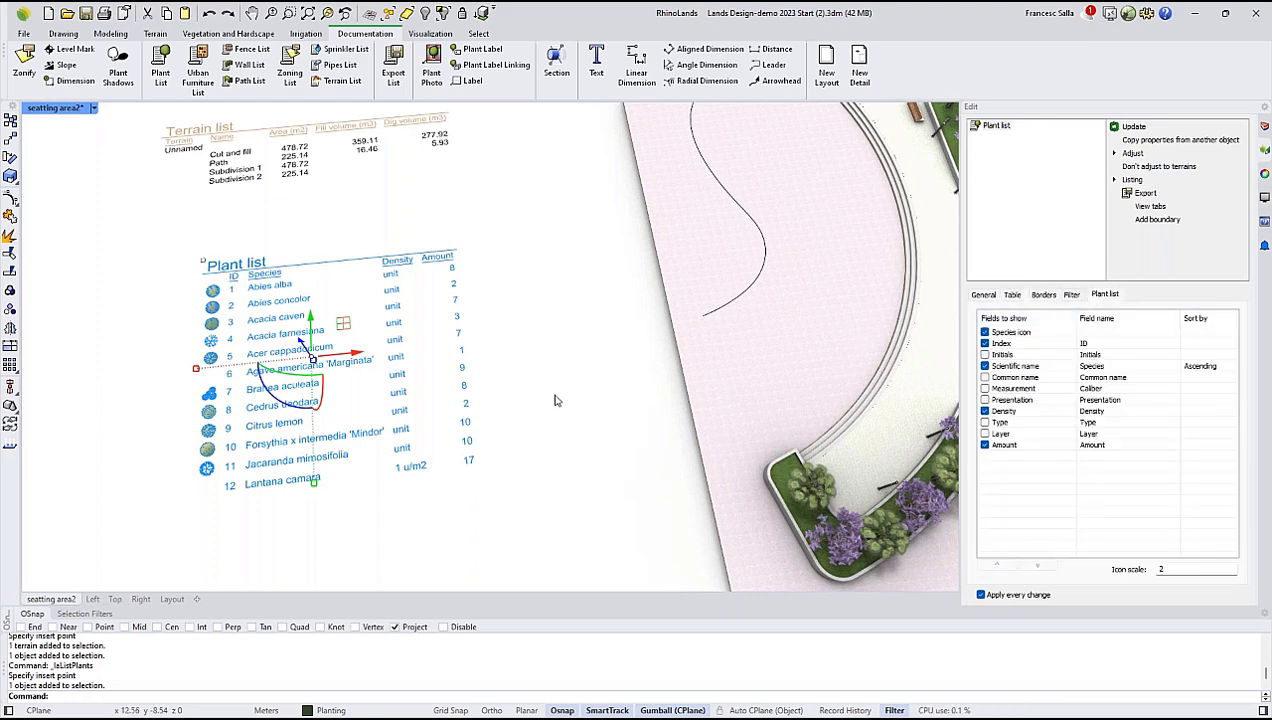
{"action": "left_click", "coordinate": [557, 401]}
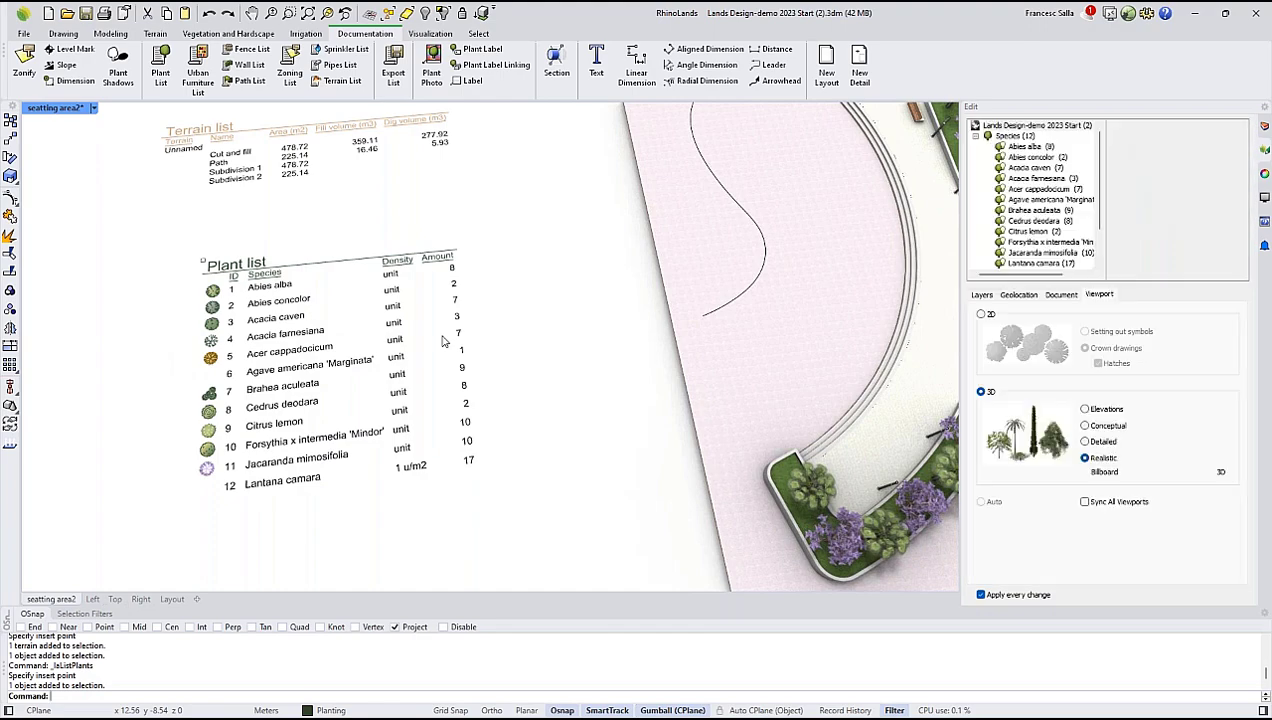
Switch to the Top view of the park plan with the terrain's open area in sight.
{"action": "scroll", "coordinate": [445, 341], "scroll_direction": "down", "scroll_amount": 10}
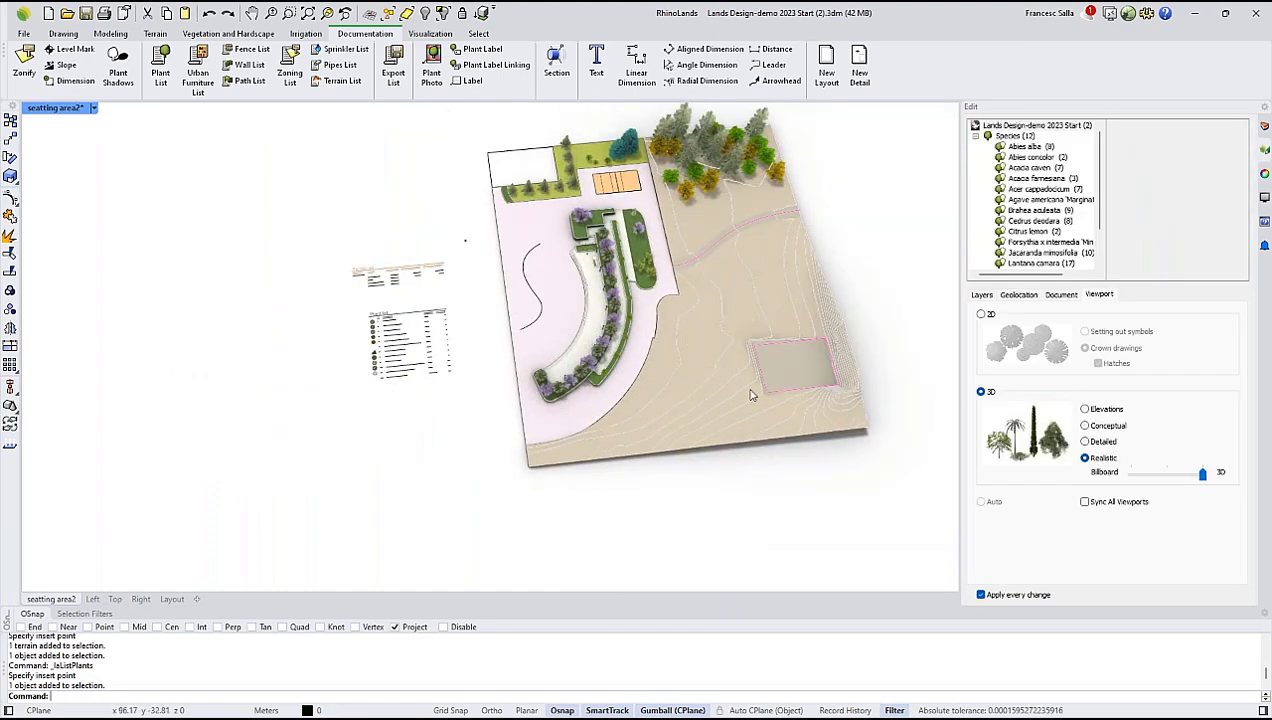
{"action": "scroll", "coordinate": [593, 425], "scroll_direction": "up", "scroll_amount": 2}
{"action": "left_click", "coordinate": [115, 599]}
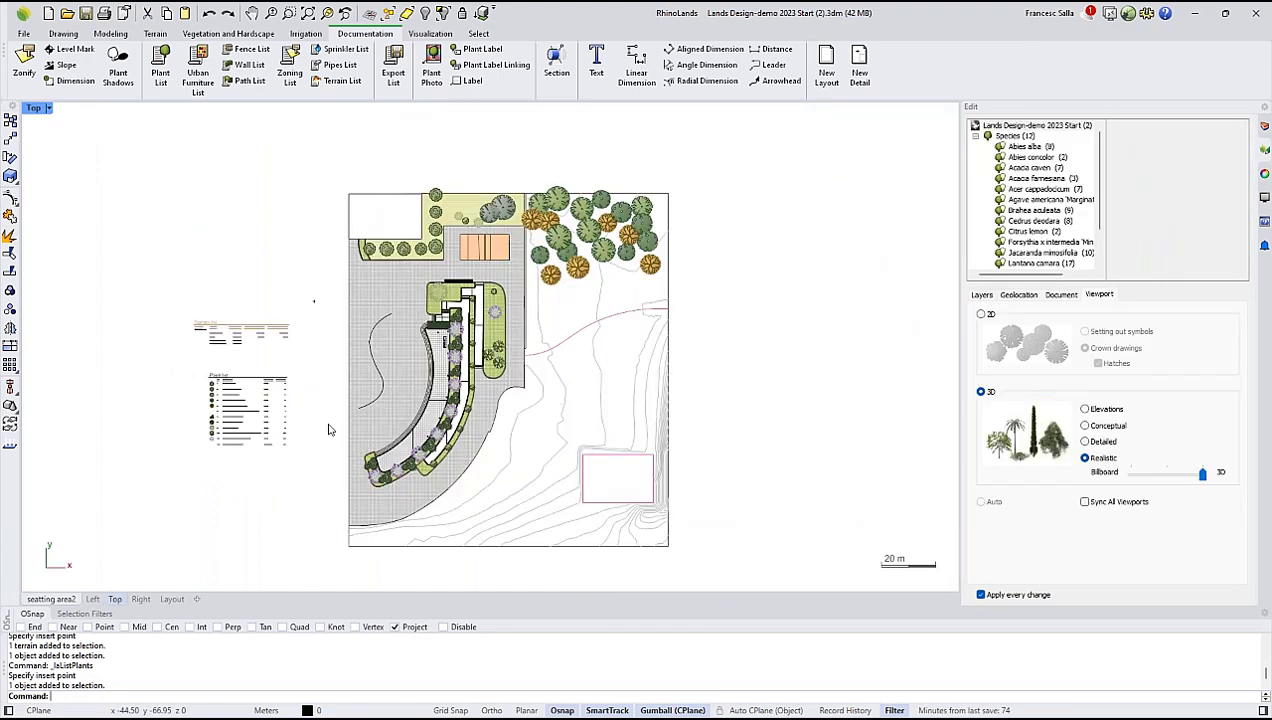
{"action": "scroll", "coordinate": [480, 380], "scroll_direction": "up", "scroll_amount": 3}
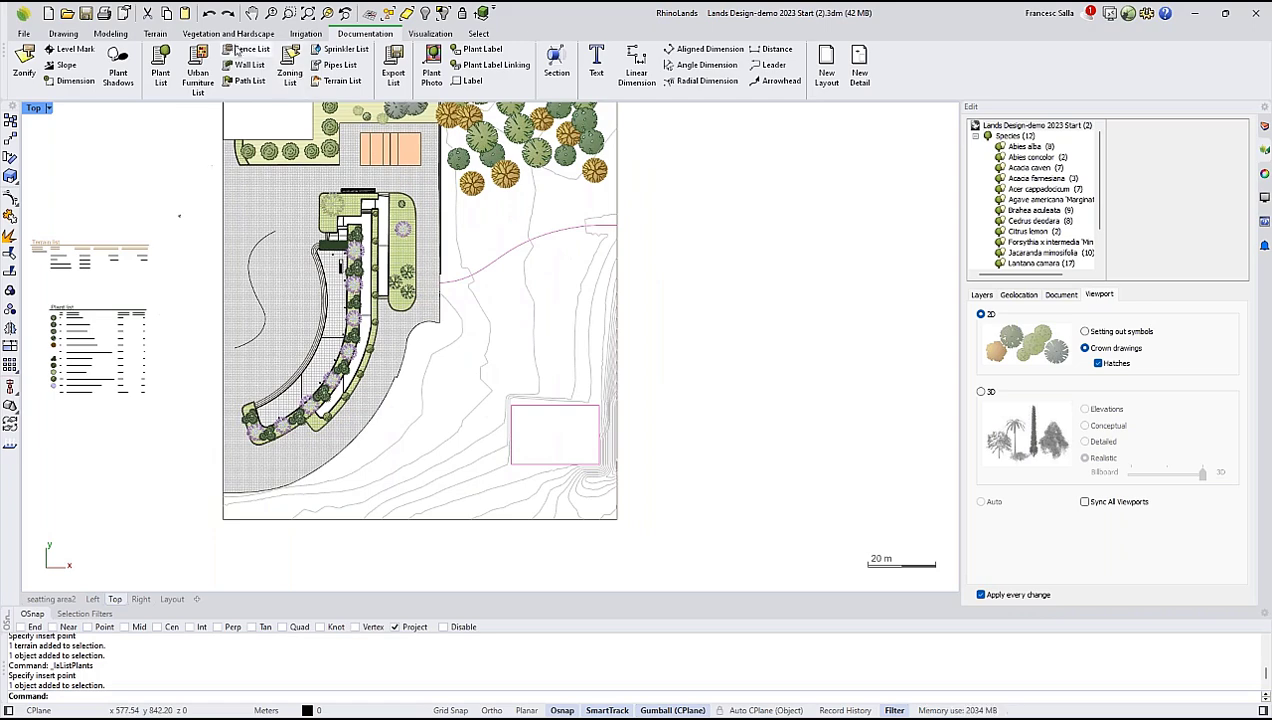
Start a Forest of Abies alba with a crown diameter of 5.50 and an approximate height of 13.00.
{"action": "left_click", "coordinate": [154, 38]}
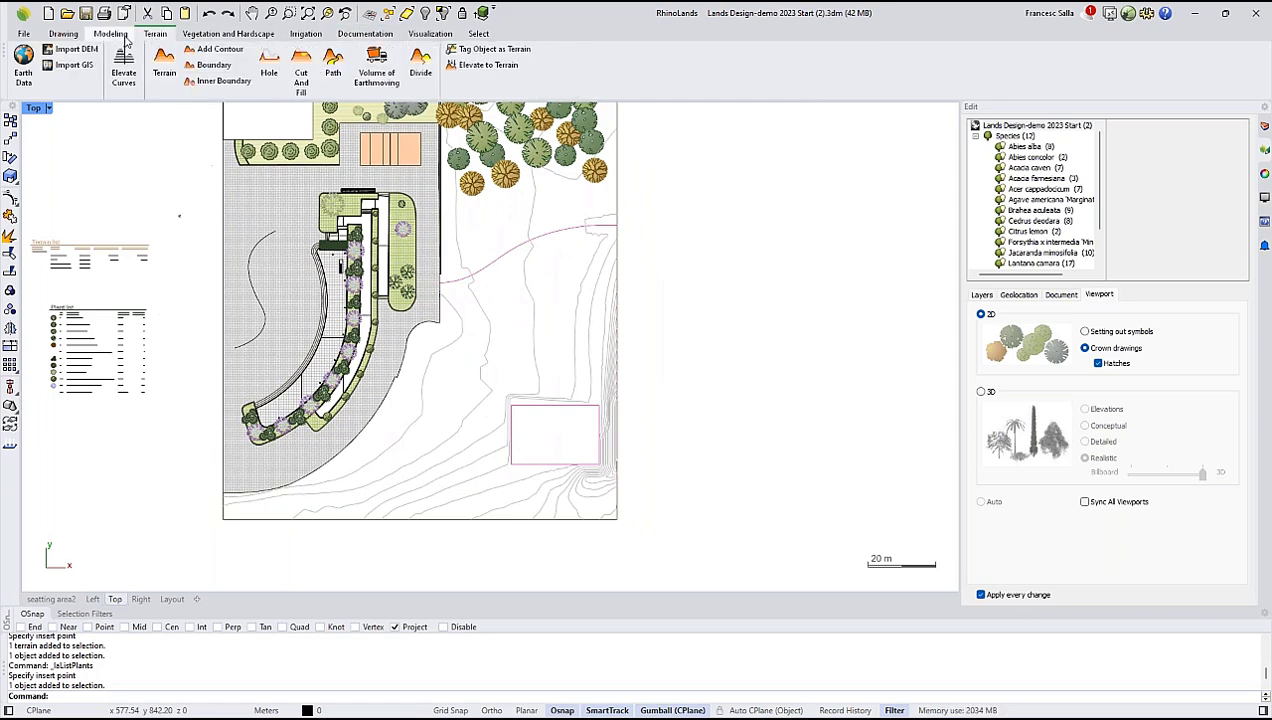
{"action": "left_click", "coordinate": [112, 37]}
{"action": "left_click", "coordinate": [194, 37]}
{"action": "left_click", "coordinate": [216, 62]}
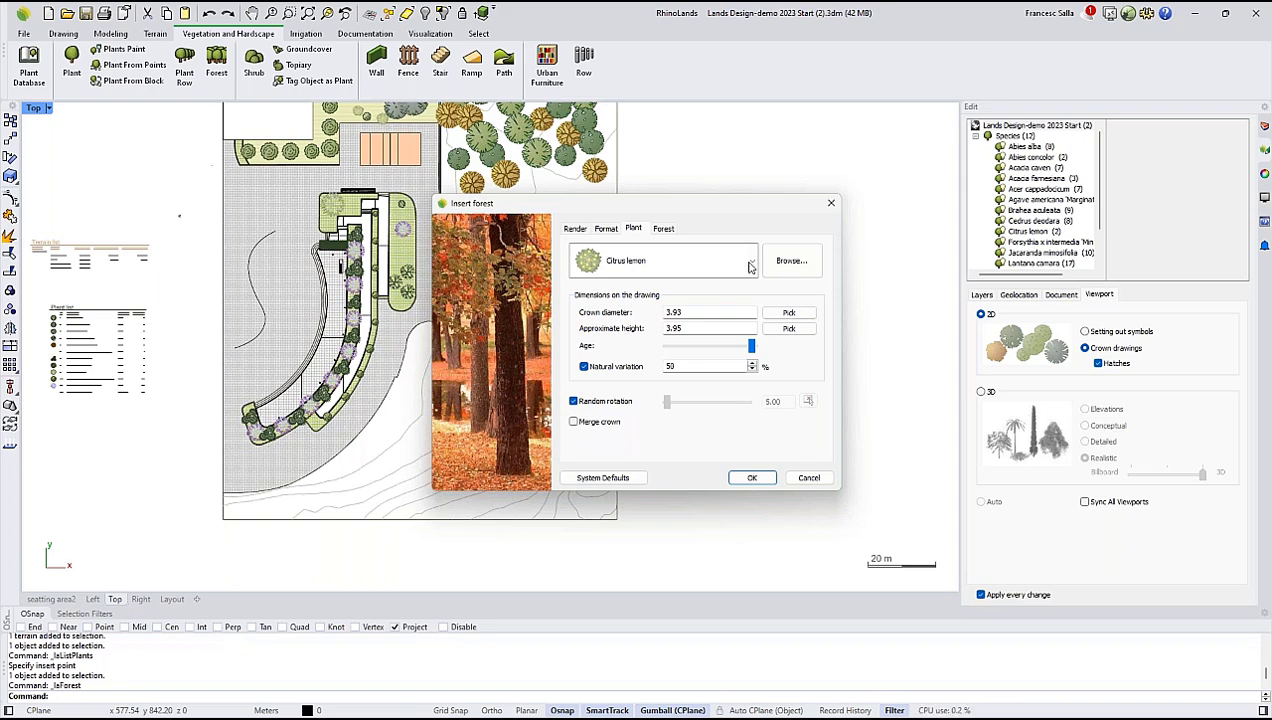
{"action": "left_click", "coordinate": [753, 261]}
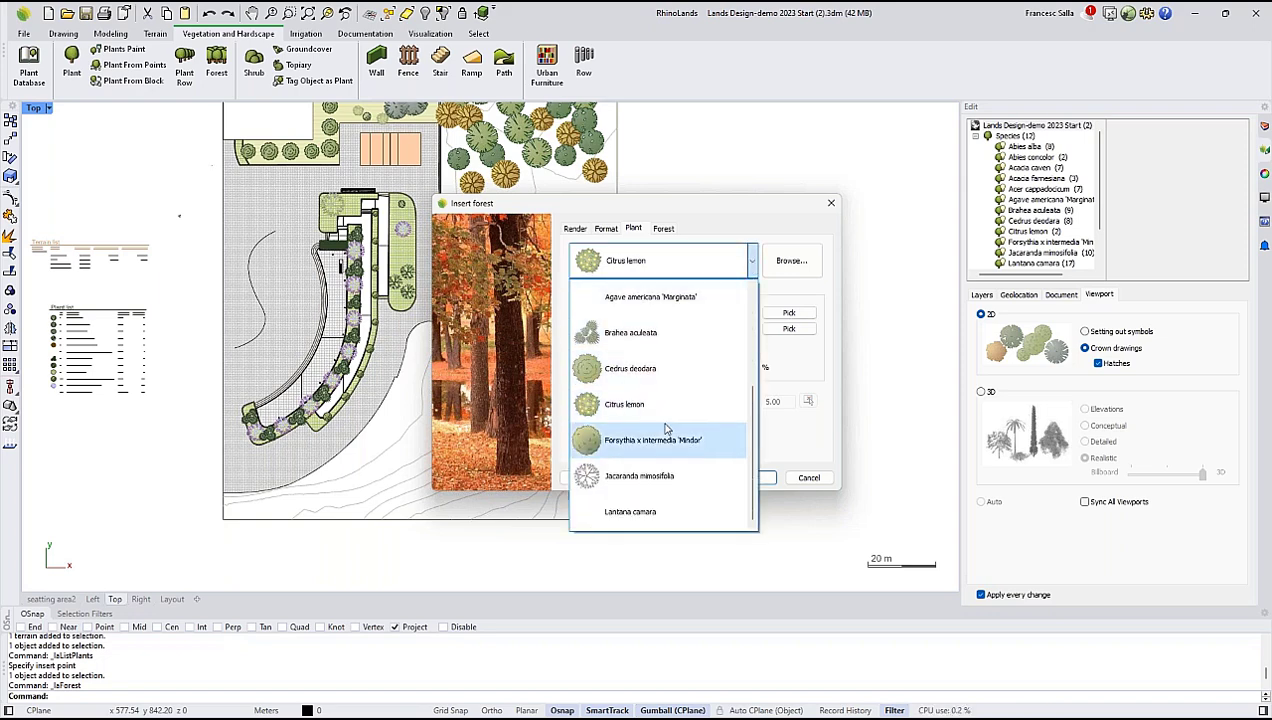
{"action": "scroll", "coordinate": [641, 474], "scroll_direction": "up", "scroll_amount": 2}
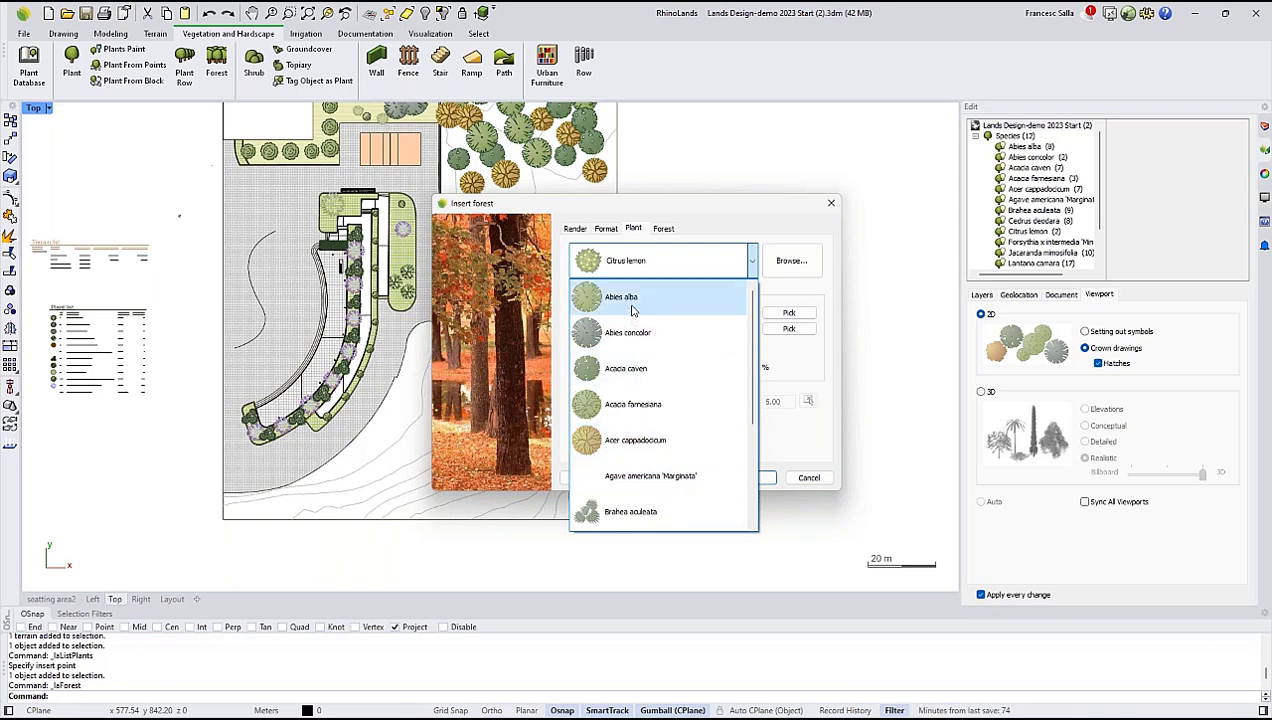
{"action": "left_click", "coordinate": [632, 300]}
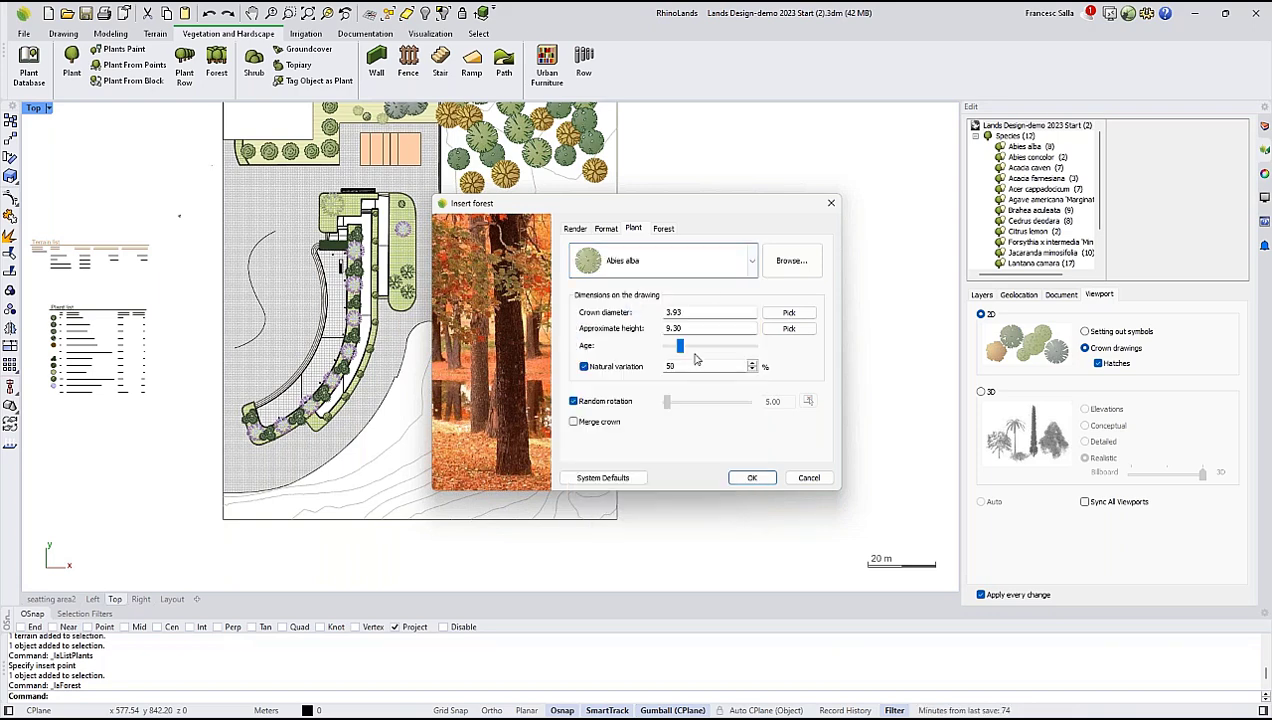
{"action": "left_click_drag", "start_coordinate": [679, 354], "coordinate": [687, 351]}
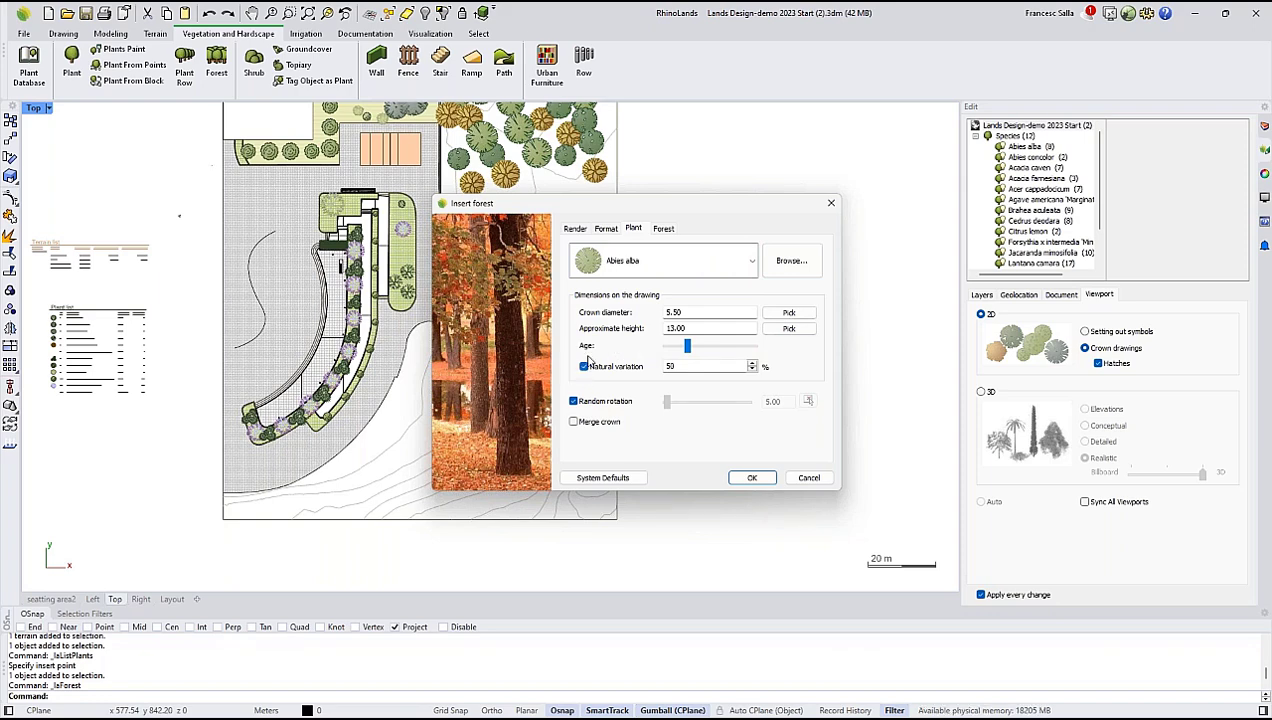
Set the forest to 60 units with a minimum distance of 3.00 and accept the settings.
{"action": "left_click", "coordinate": [660, 228]}
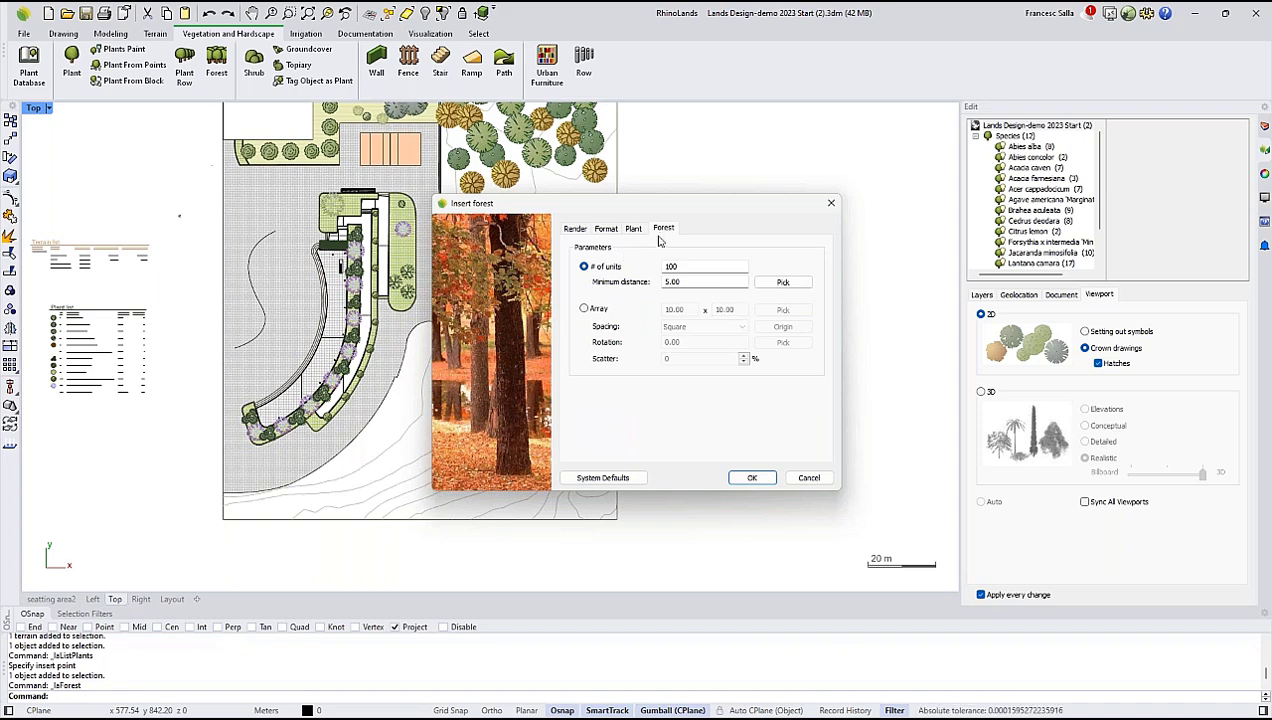
{"action": "double_click", "coordinate": [678, 266]}
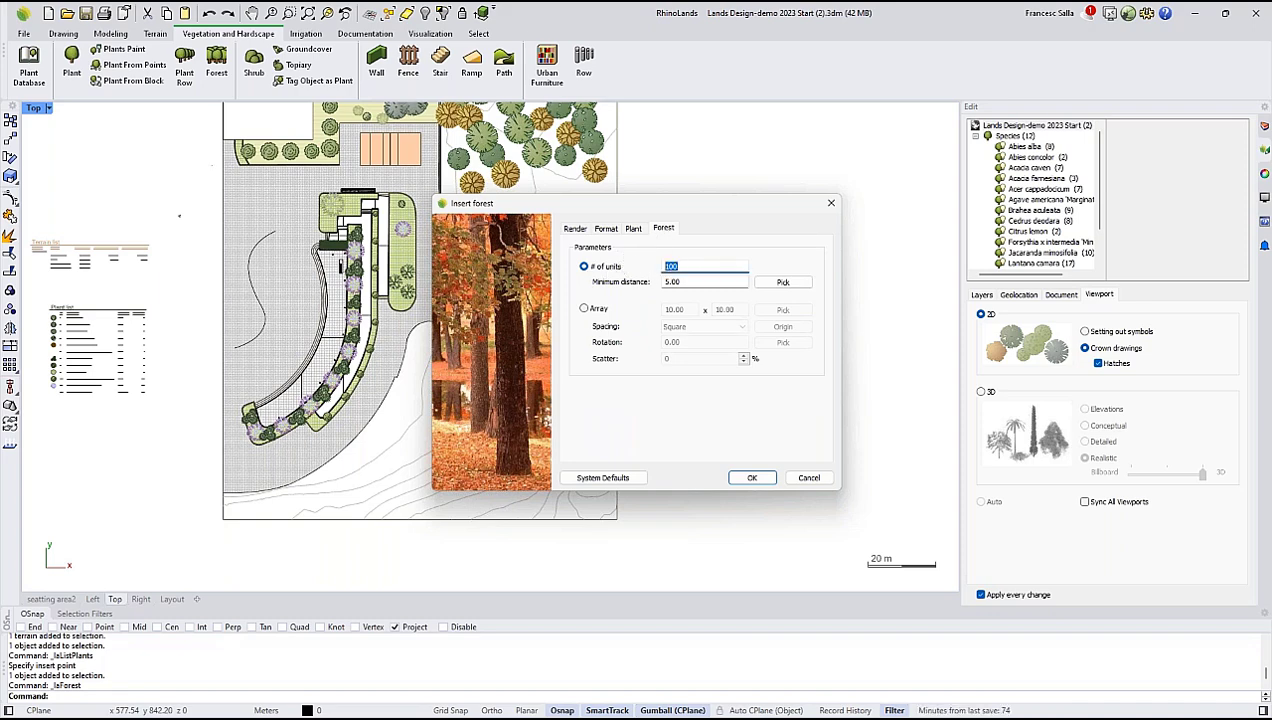
{"action": "left_click_drag", "start_coordinate": [711, 283], "coordinate": [651, 283]}
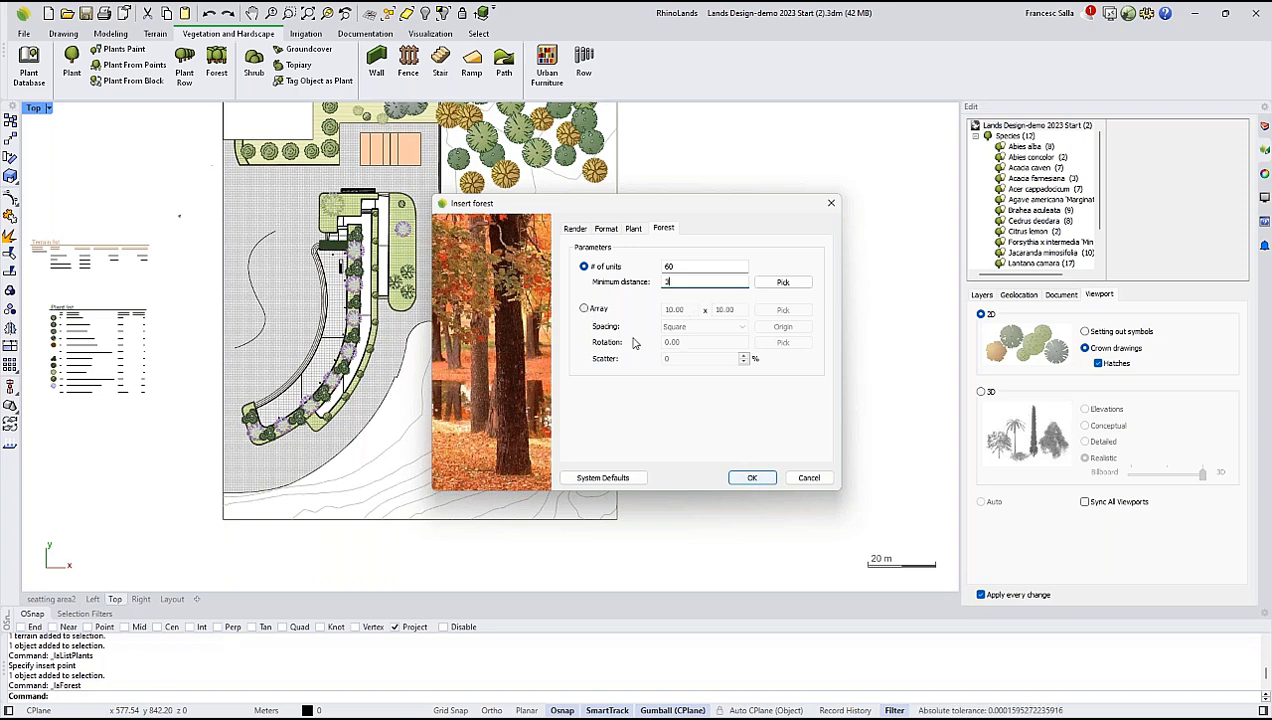
{"action": "left_click", "coordinate": [752, 478]}
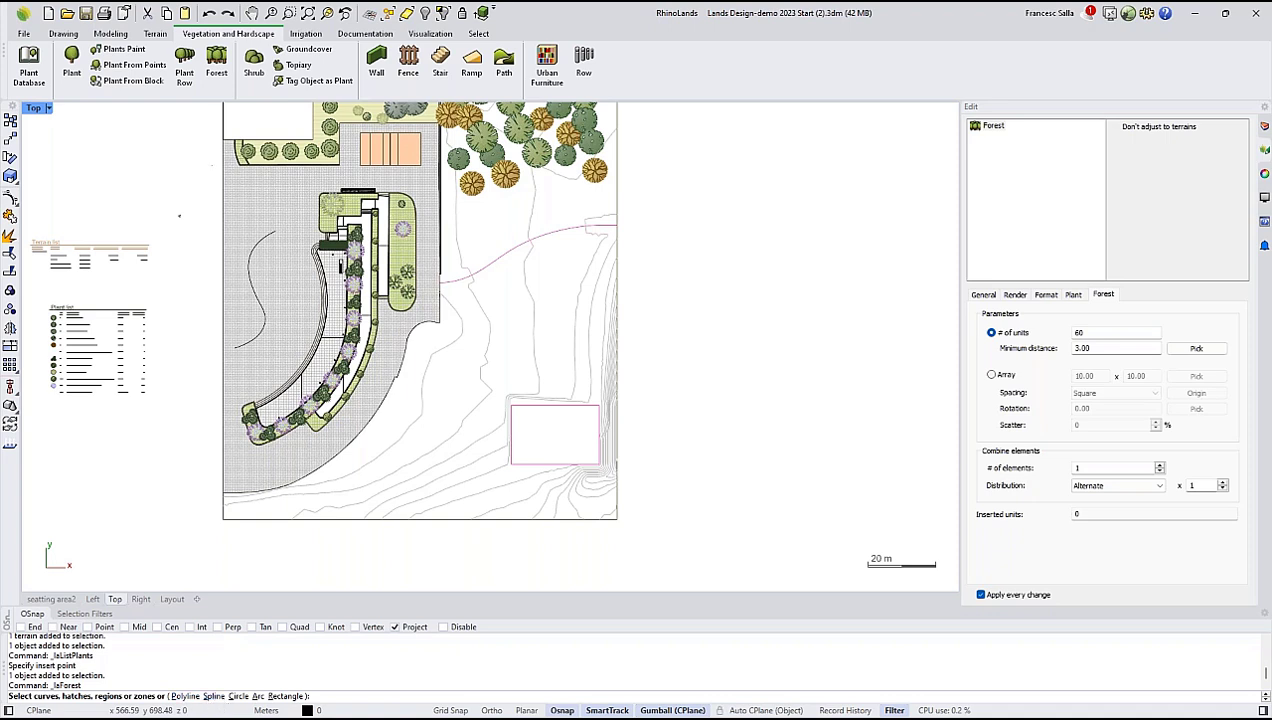
Outline the forest with a closed polyline around the open terrain beside the curved paving, enclosing the rectangular platform.
{"action": "left_click", "coordinate": [186, 697]}
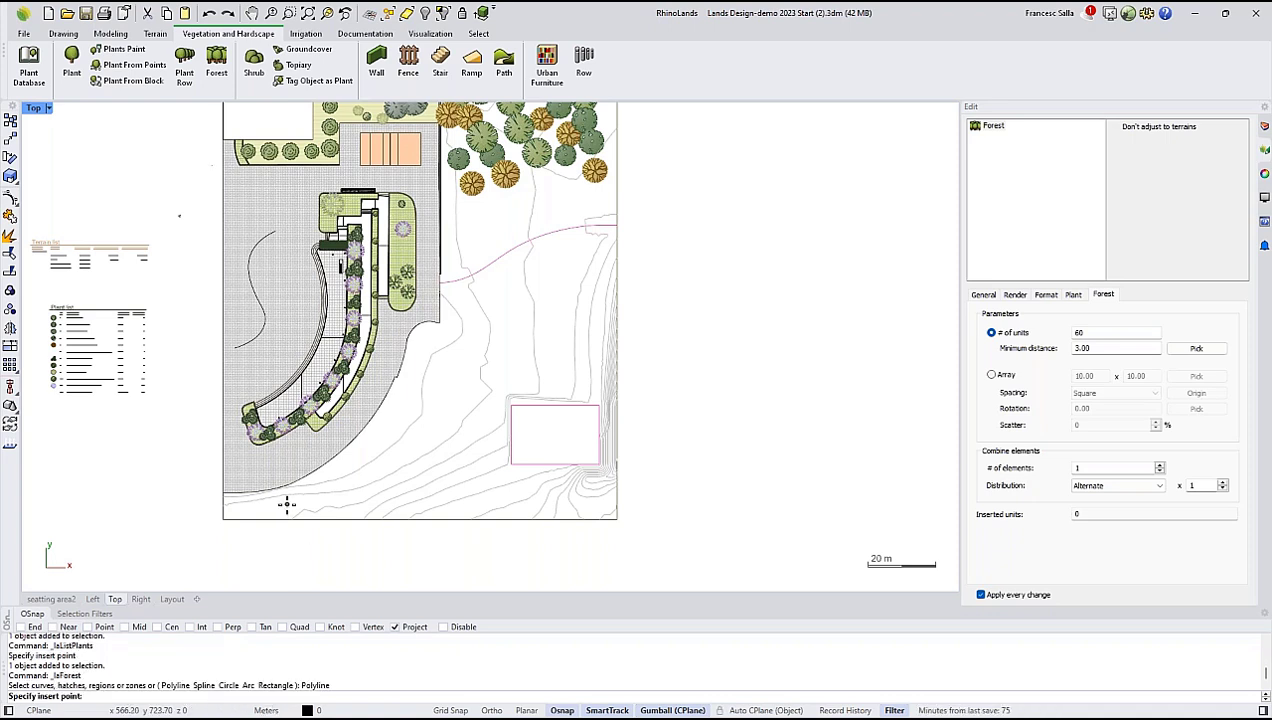
{"action": "left_click", "coordinate": [287, 503]}
{"action": "left_click", "coordinate": [412, 417]}
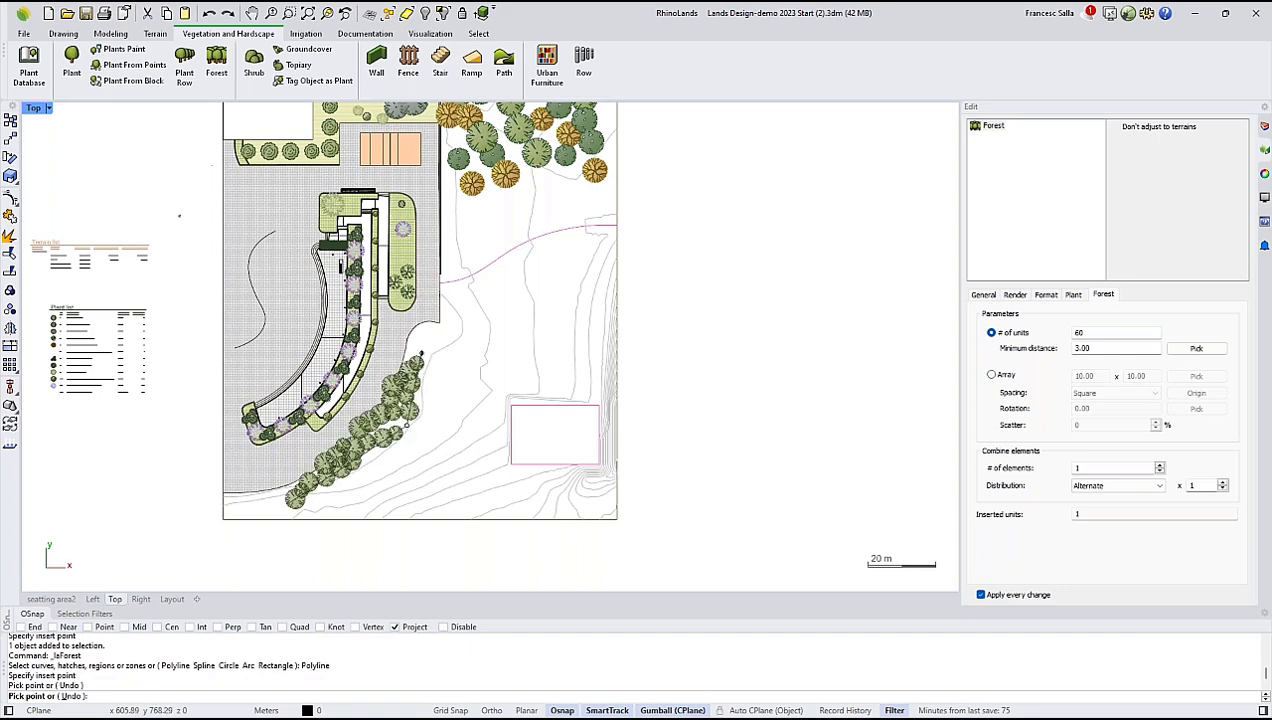
{"action": "left_click", "coordinate": [421, 352]}
{"action": "left_click", "coordinate": [489, 288]}
{"action": "left_click", "coordinate": [601, 248]}
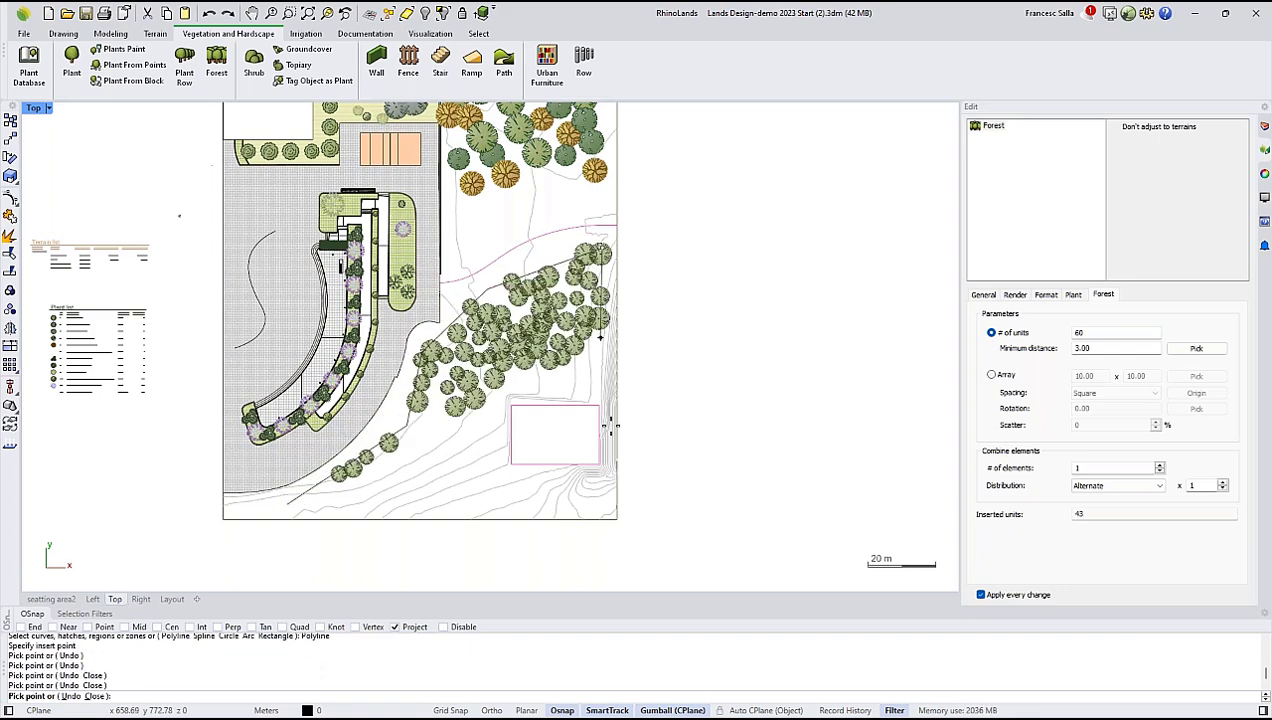
{"action": "left_click", "coordinate": [603, 502]}
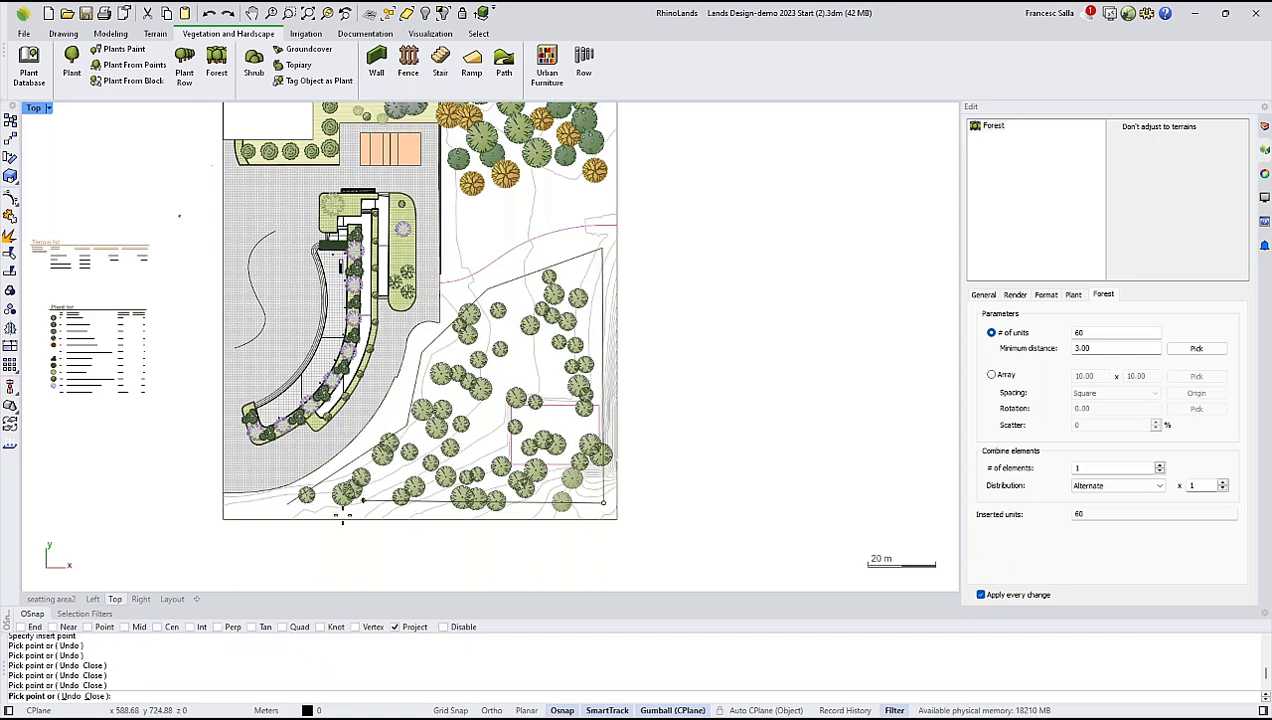
{"action": "left_click", "coordinate": [390, 518]}
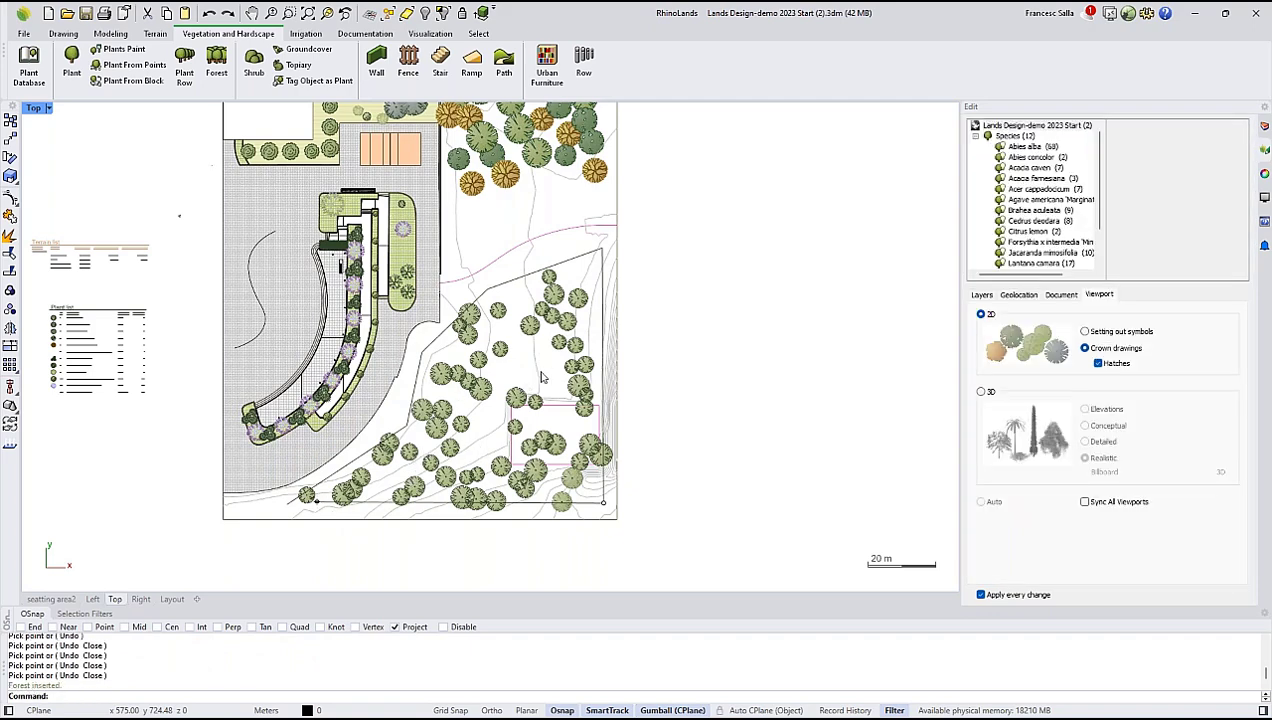
Select the new forest and redistribute its trees within the outline.
{"action": "scroll", "coordinate": [541, 377], "scroll_direction": "up", "scroll_amount": 3}
{"action": "left_click", "coordinate": [440, 517]}
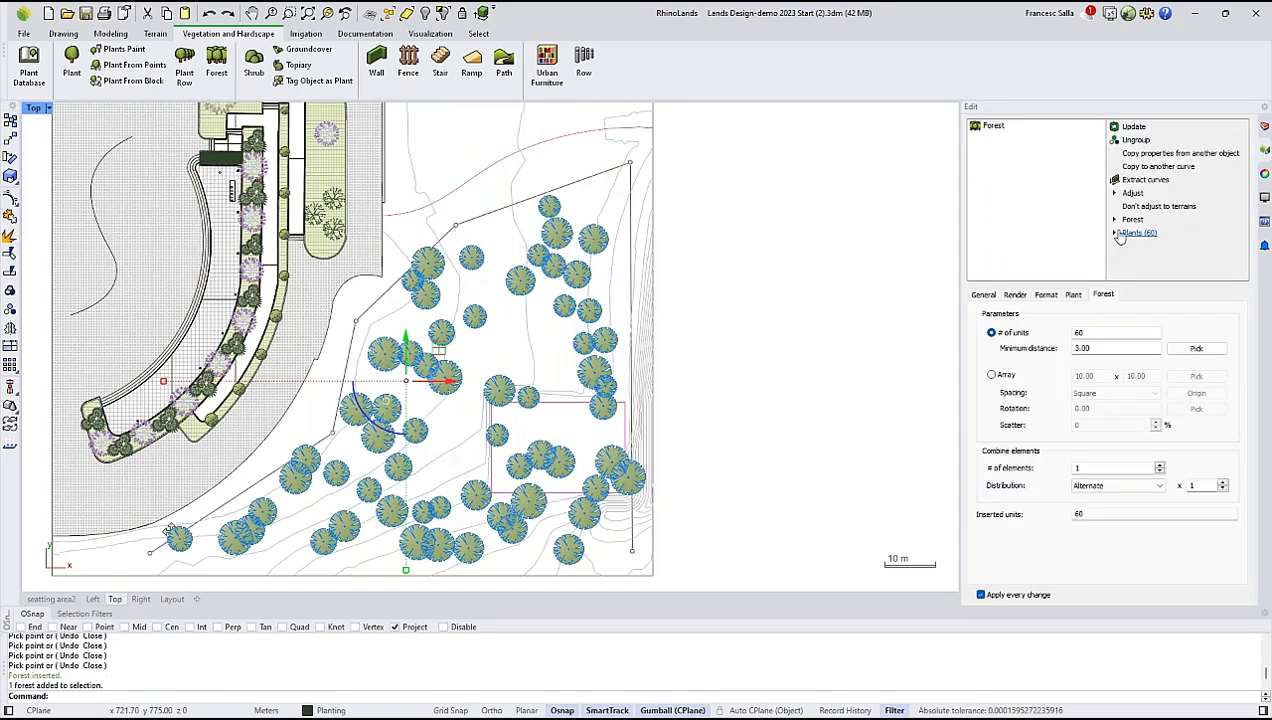
{"action": "left_click", "coordinate": [1121, 233]}
{"action": "left_click", "coordinate": [1131, 220]}
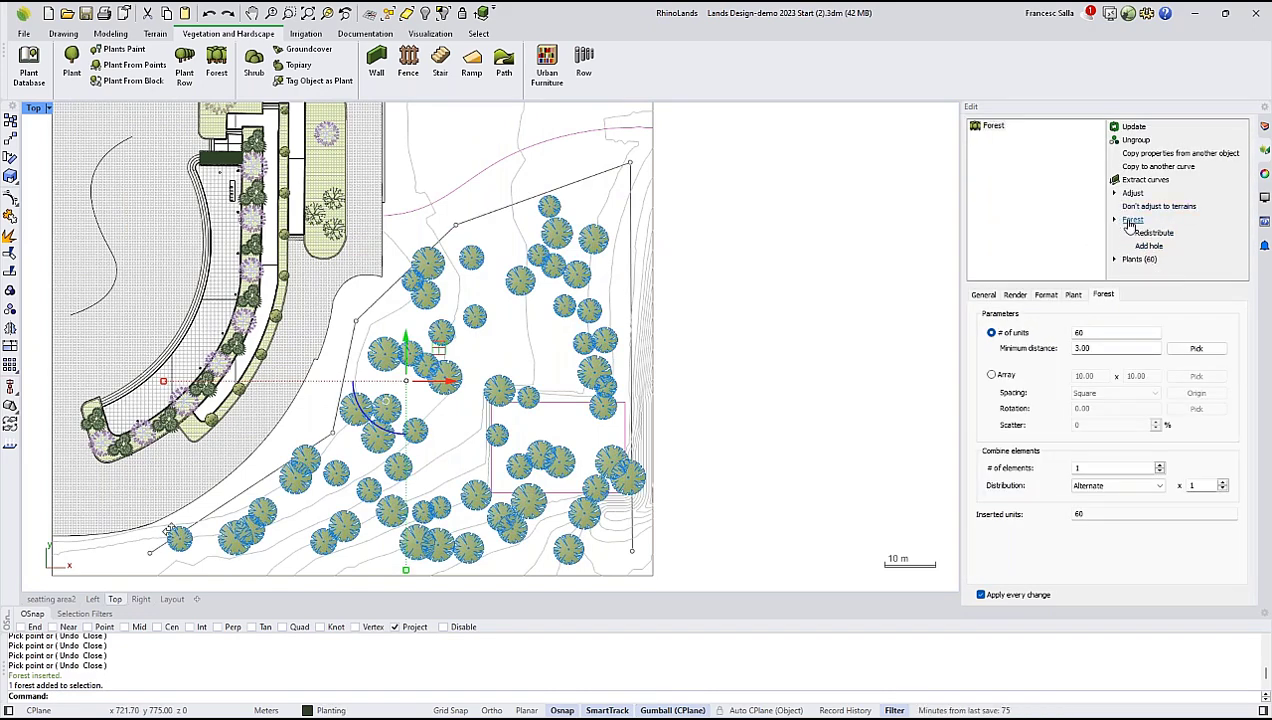
{"action": "left_click", "coordinate": [1145, 232]}
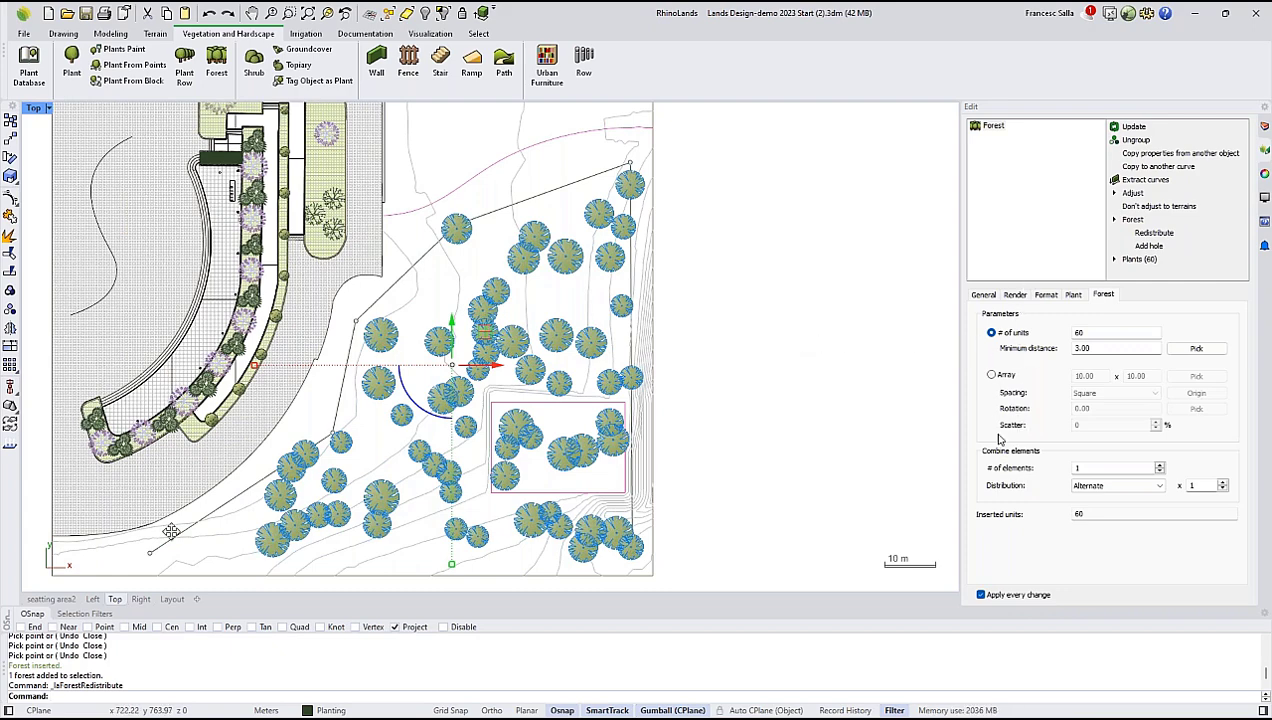
Combine 2 elements in the forest, set the second one's species to Jacaranda mimosifolia, and deselect the forest.
{"action": "left_click", "coordinate": [1160, 466]}
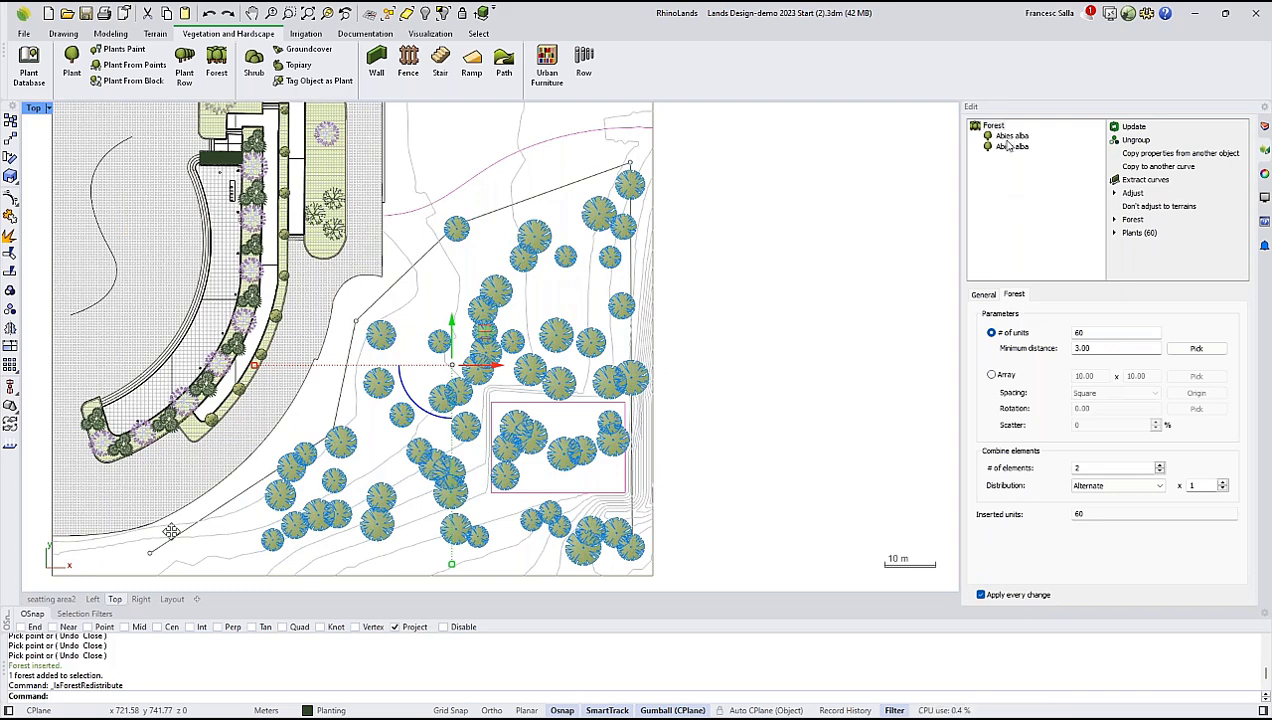
{"action": "left_click", "coordinate": [1009, 147]}
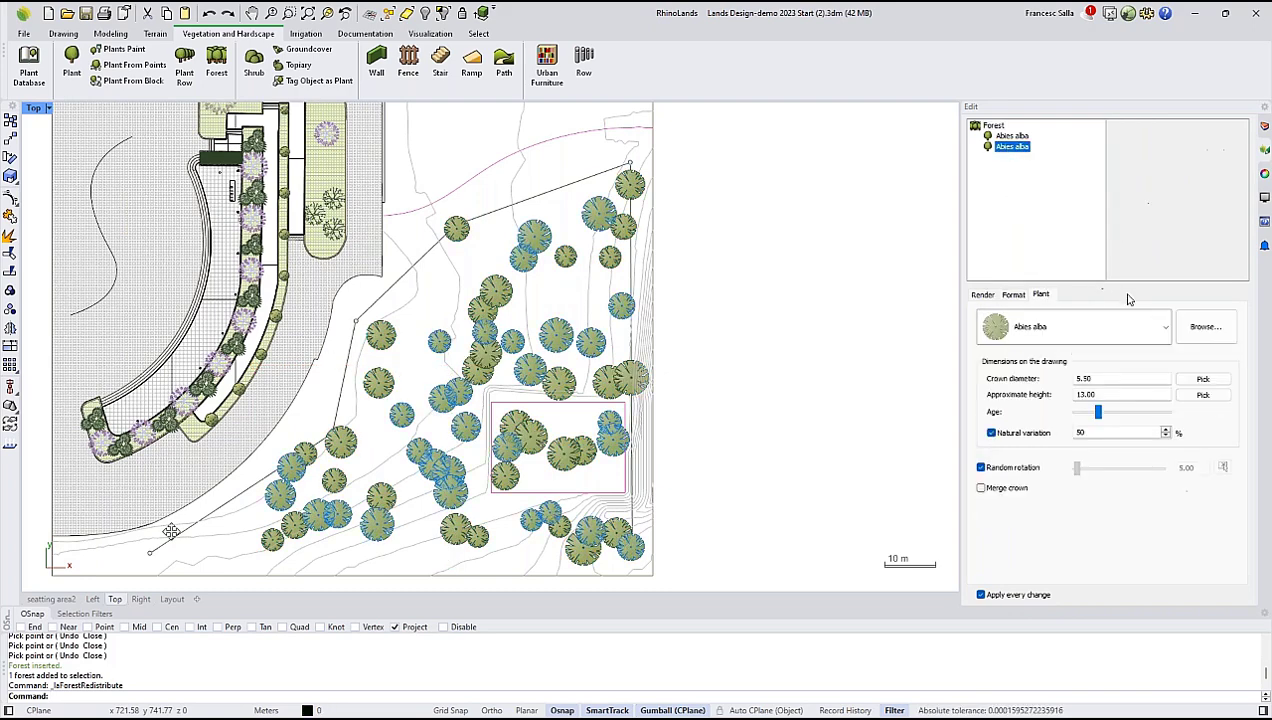
{"action": "left_click", "coordinate": [1165, 328]}
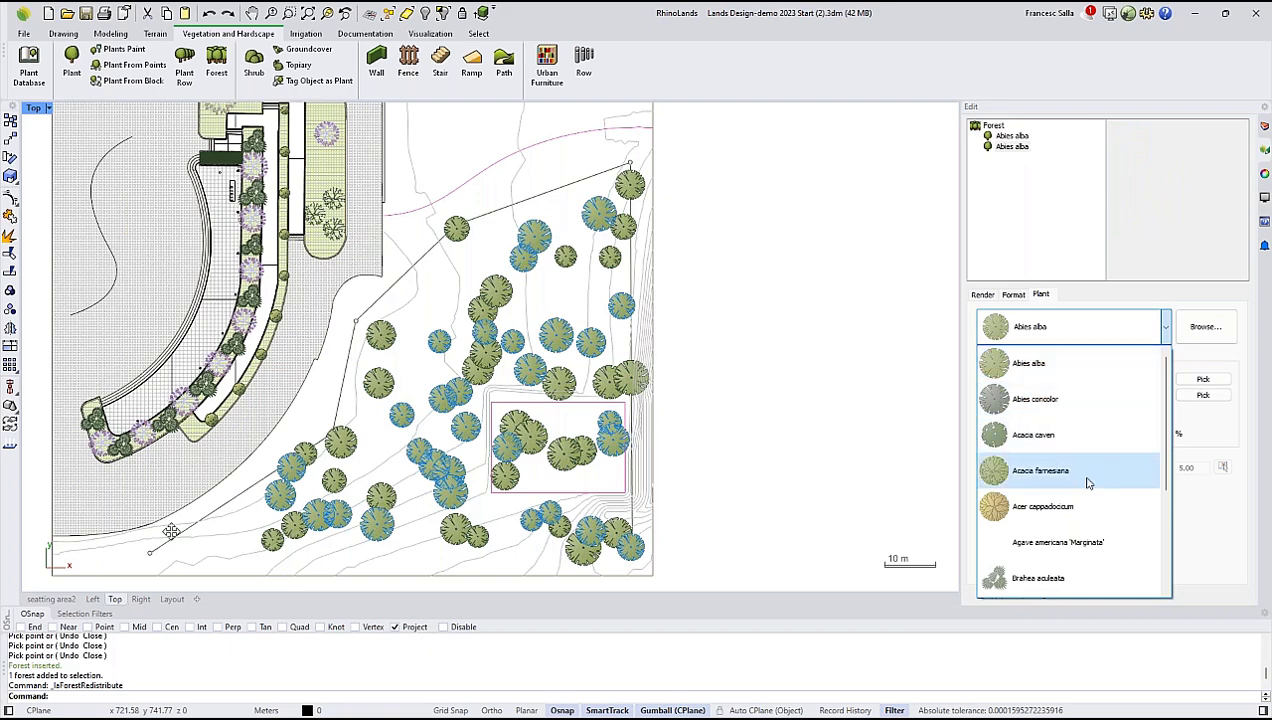
{"action": "scroll", "coordinate": [1073, 530], "scroll_direction": "down", "scroll_amount": 2}
{"action": "scroll", "coordinate": [1073, 533], "scroll_direction": "down", "scroll_amount": 1}
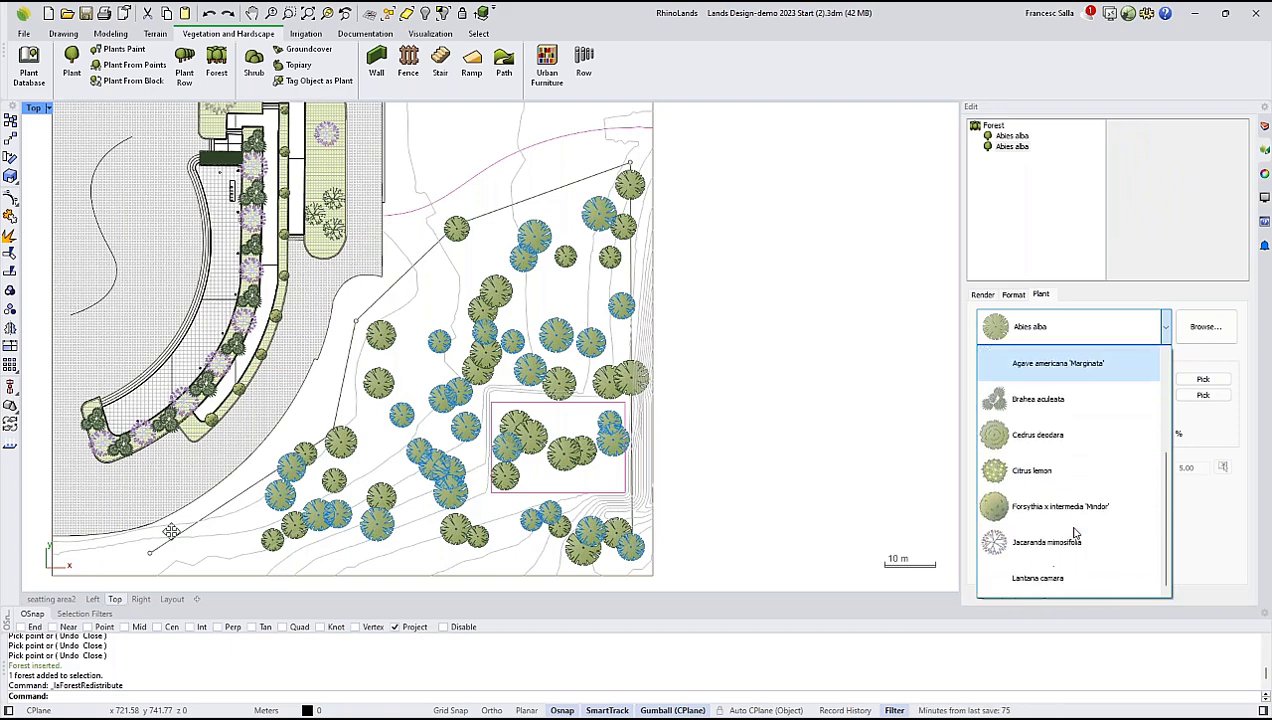
{"action": "left_click", "coordinate": [1068, 539]}
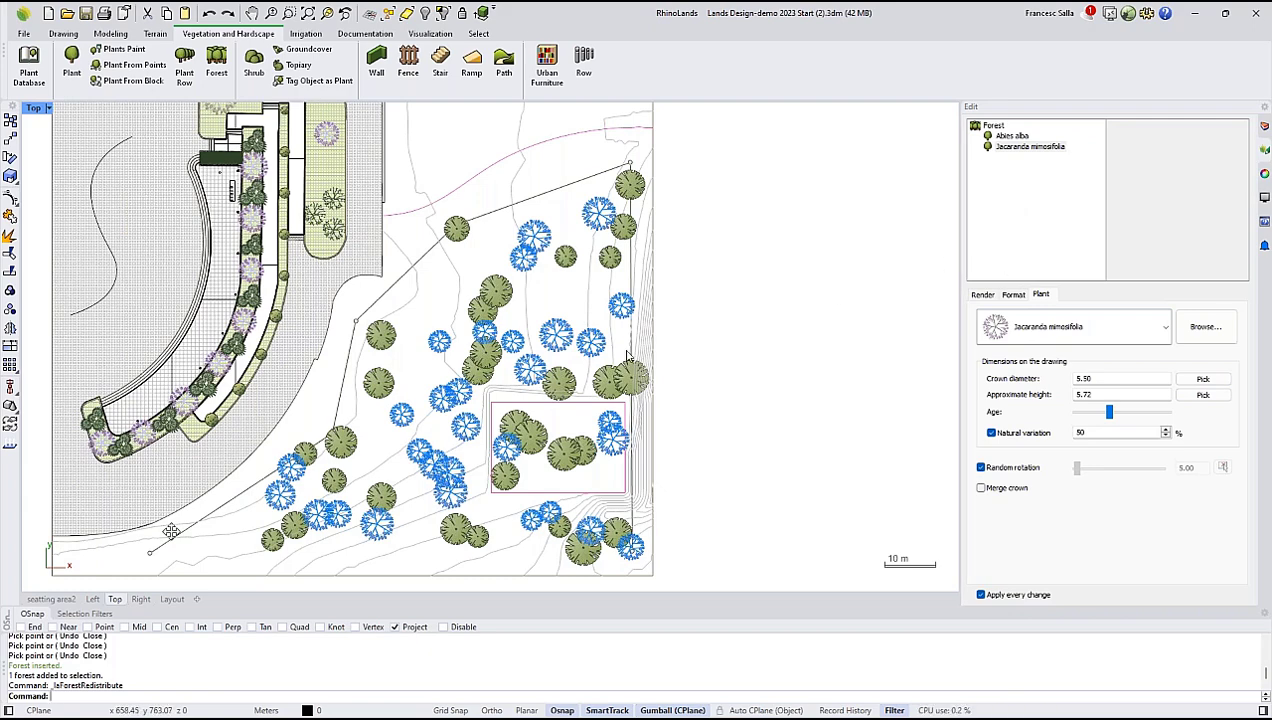
{"action": "left_click", "coordinate": [714, 320]}
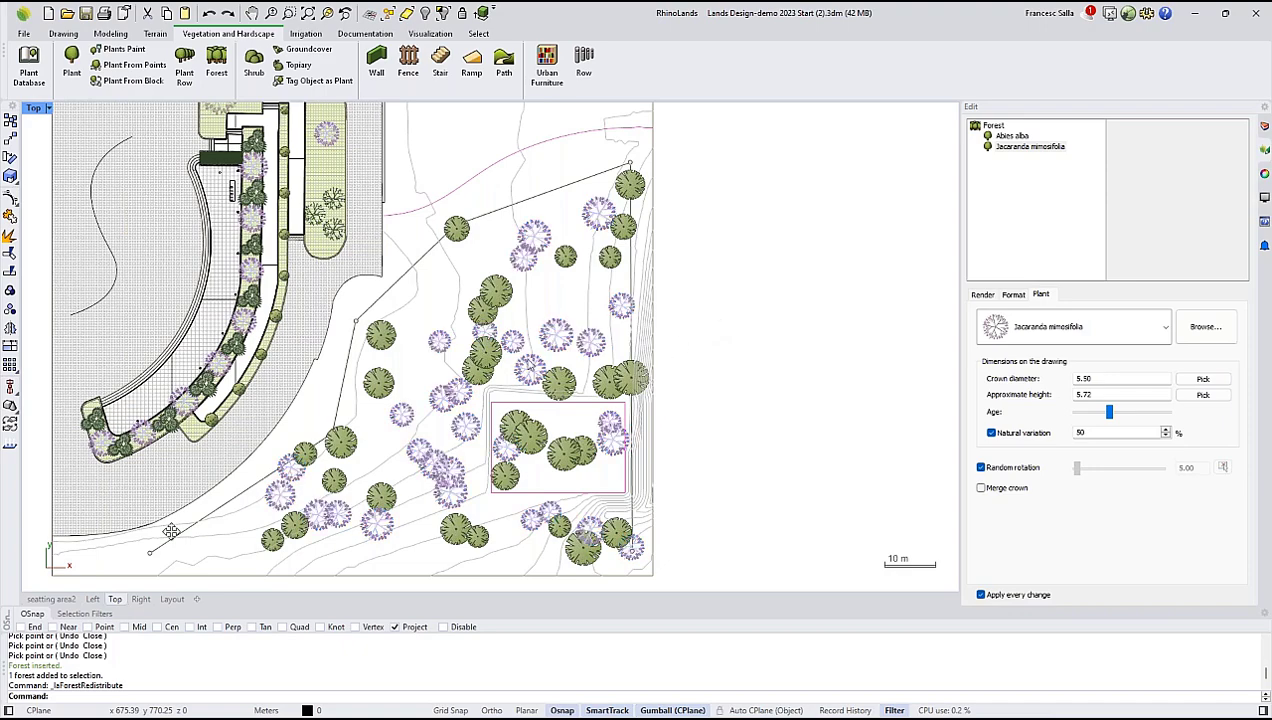
Switch to the seatting area2 view to see the terrain in 3D.
{"action": "left_click", "coordinate": [56, 601]}
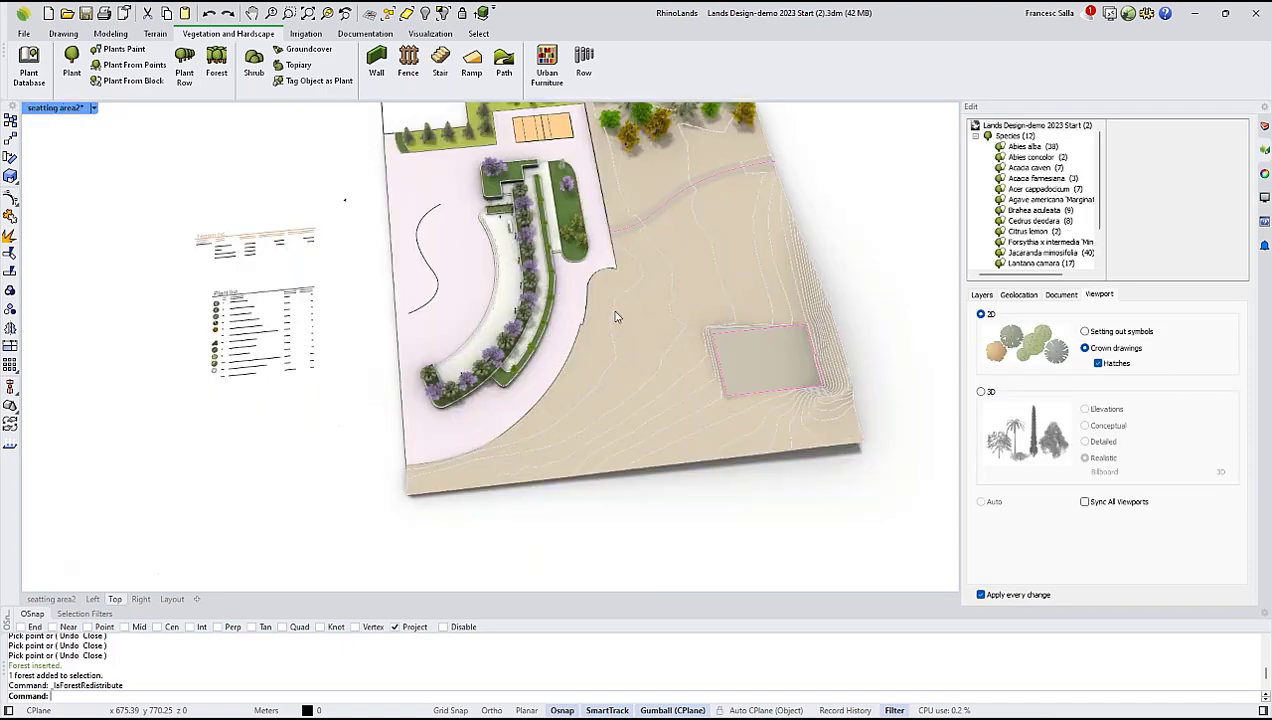
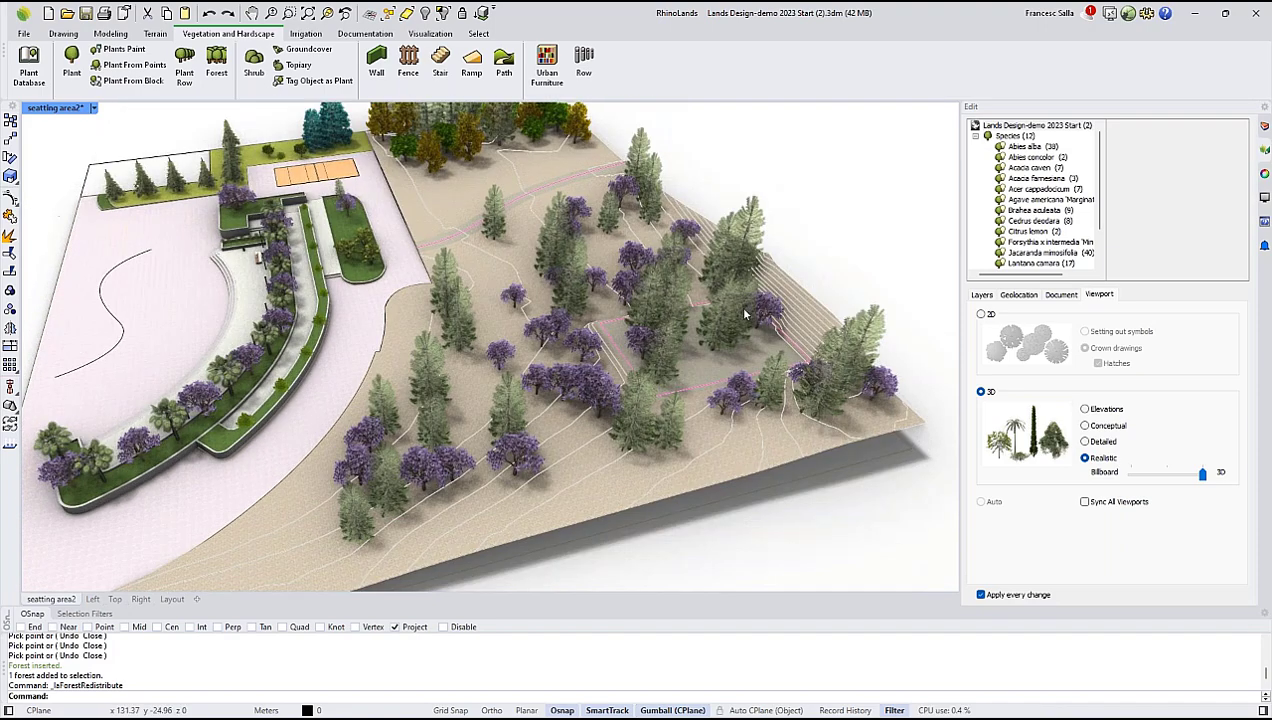
Cut a hole in the forest using the outline of the rectangular platform.
{"action": "left_click", "coordinate": [744, 314]}
{"action": "left_click", "coordinate": [1132, 222]}
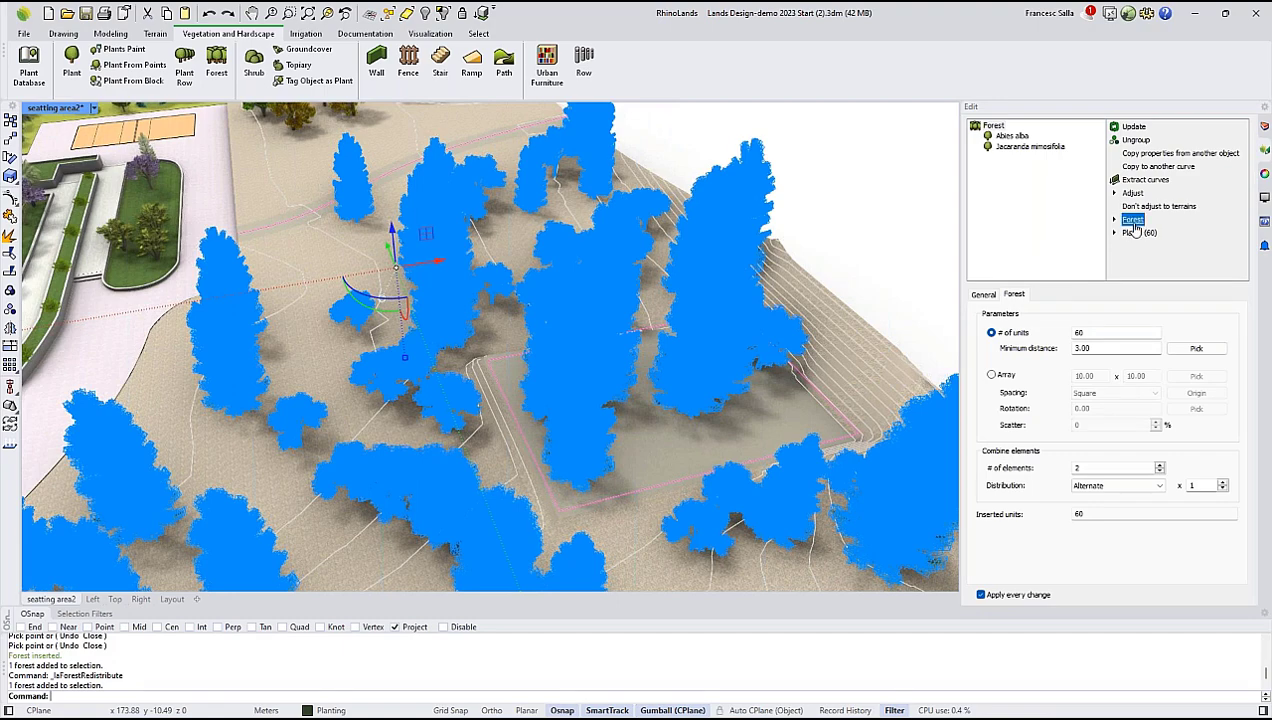
{"action": "left_click", "coordinate": [1147, 247]}
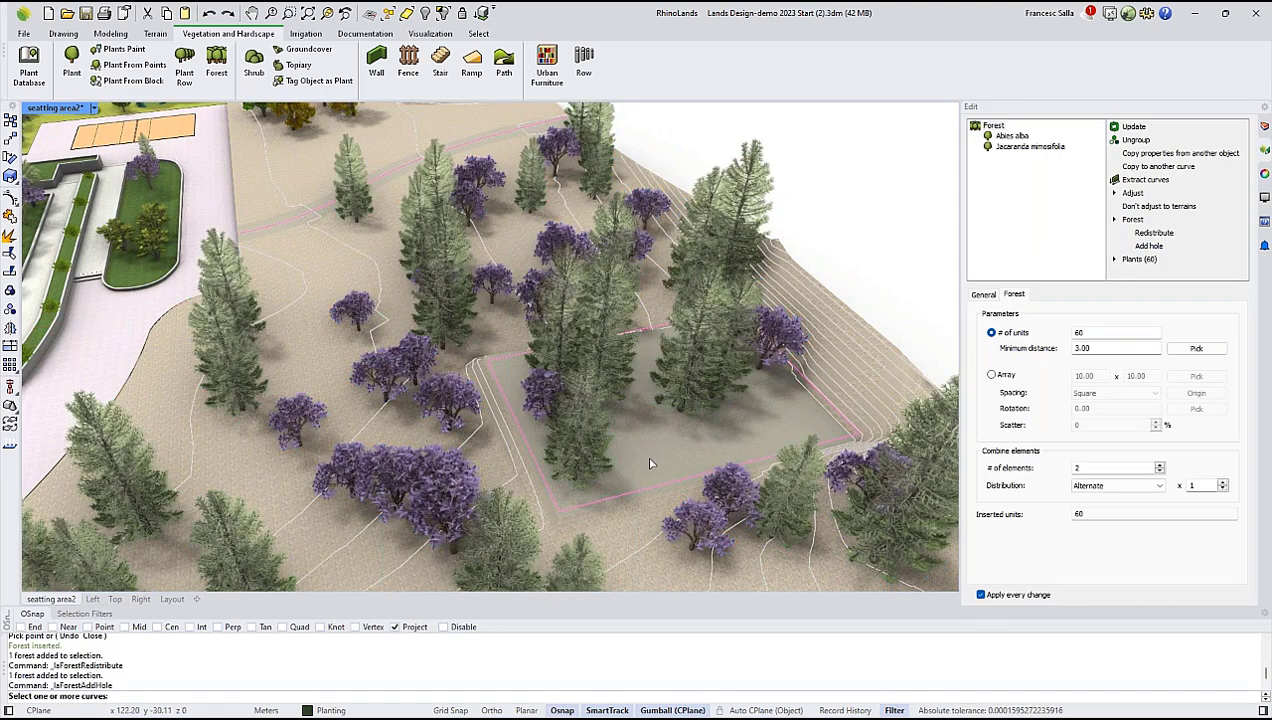
{"action": "left_click", "coordinate": [607, 503]}
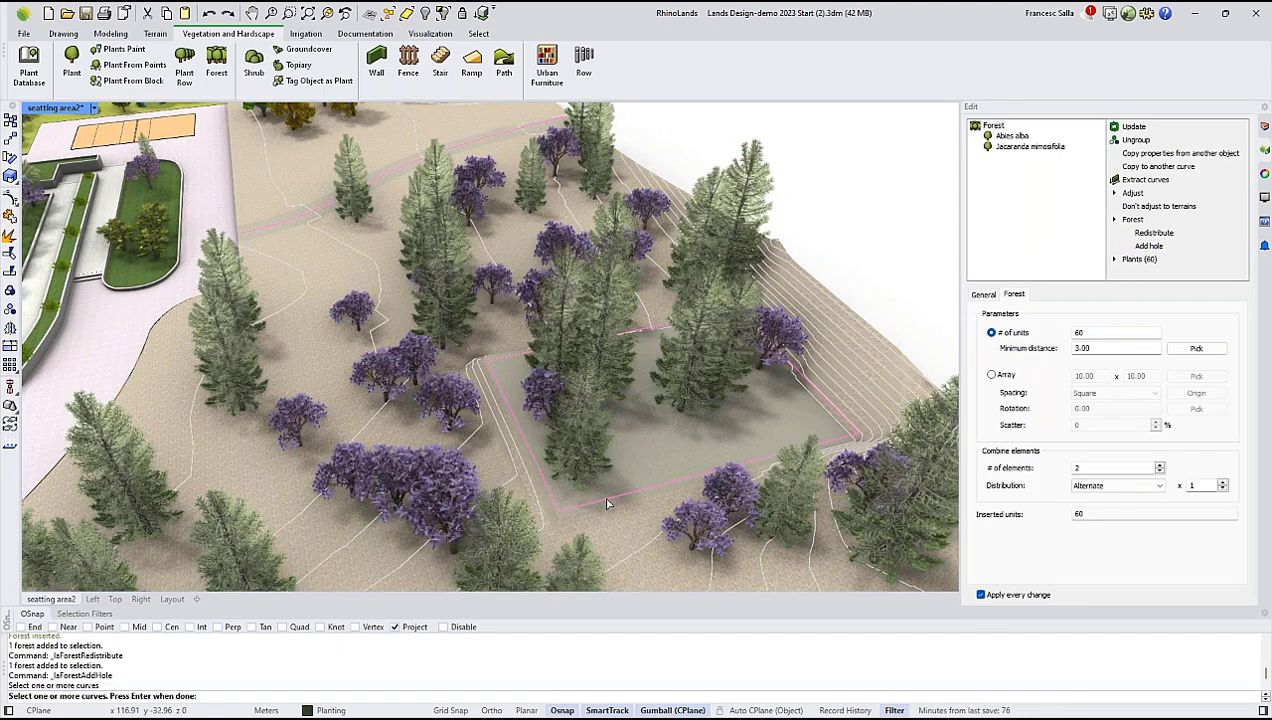
{"action": "key", "text": "Return"}
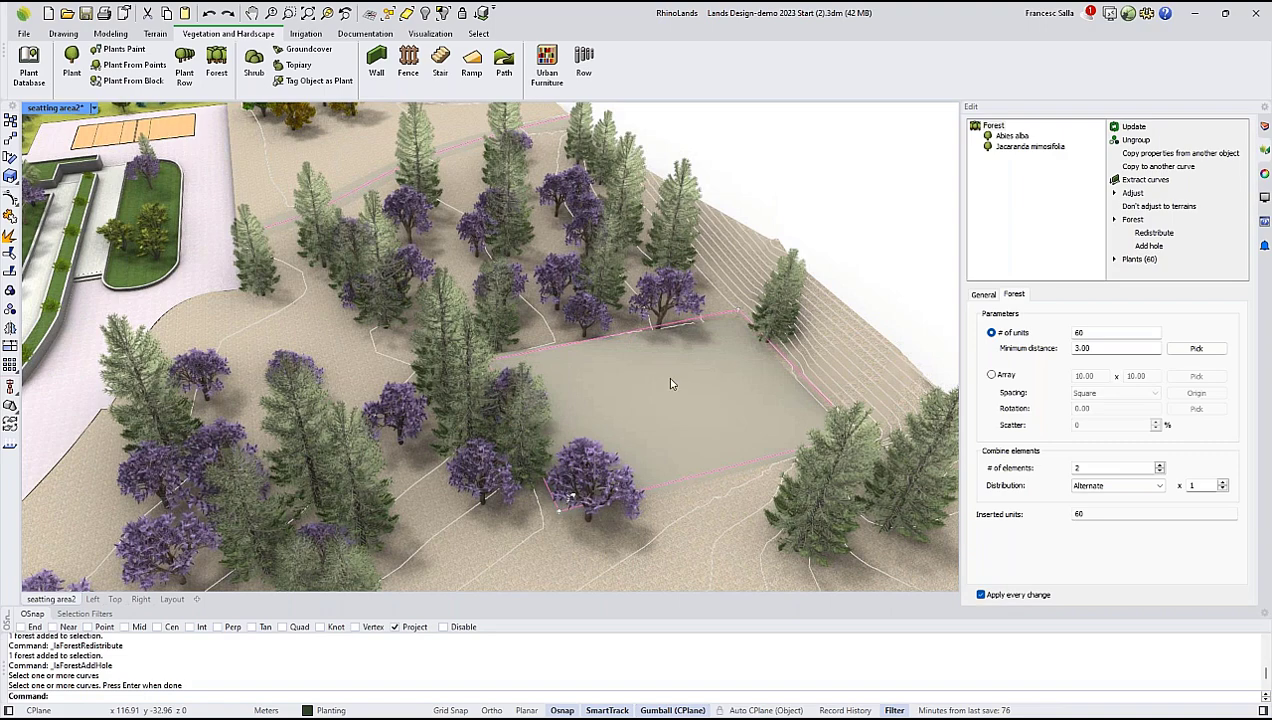
Select the forest again, redistribute its trees around the platform hole, and deselect it.
{"action": "scroll", "coordinate": [643, 385], "scroll_direction": "down", "scroll_amount": 4}
{"action": "right_click_drag", "start_coordinate": [643, 385], "coordinate": [503, 458]}
{"action": "left_click", "coordinate": [566, 370]}
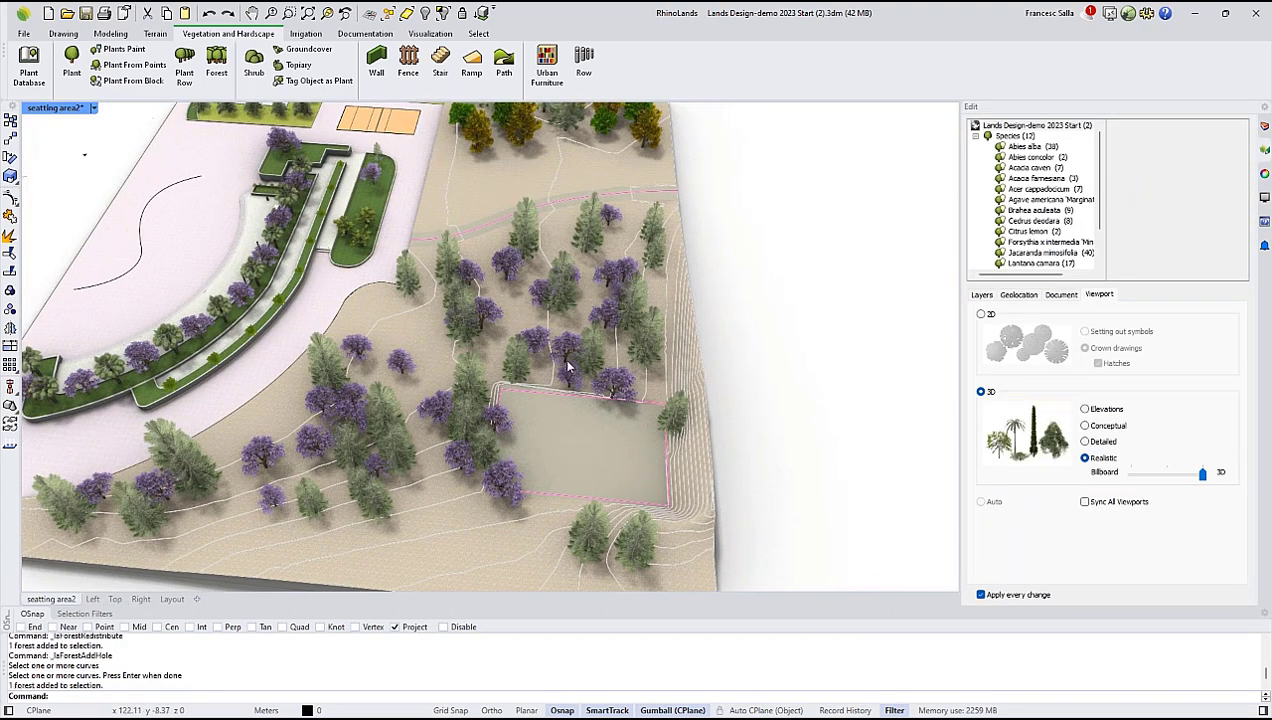
{"action": "left_click", "coordinate": [1134, 221]}
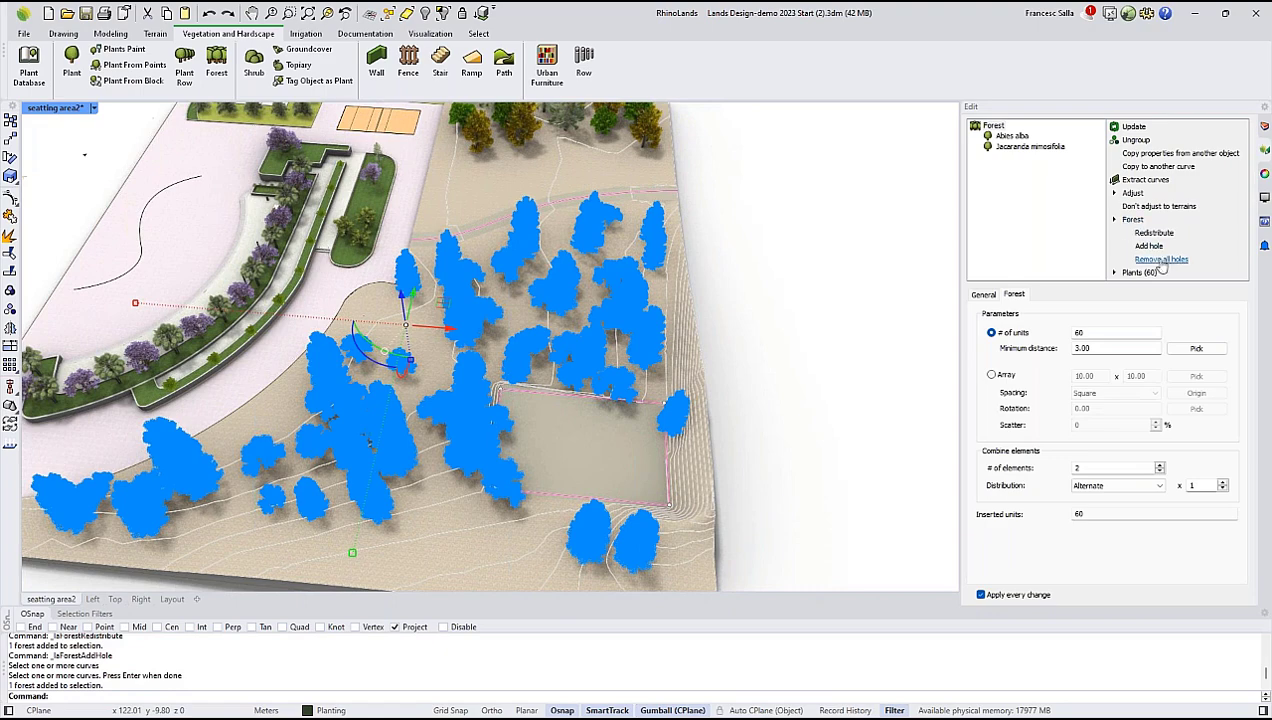
{"action": "left_click", "coordinate": [1154, 232]}
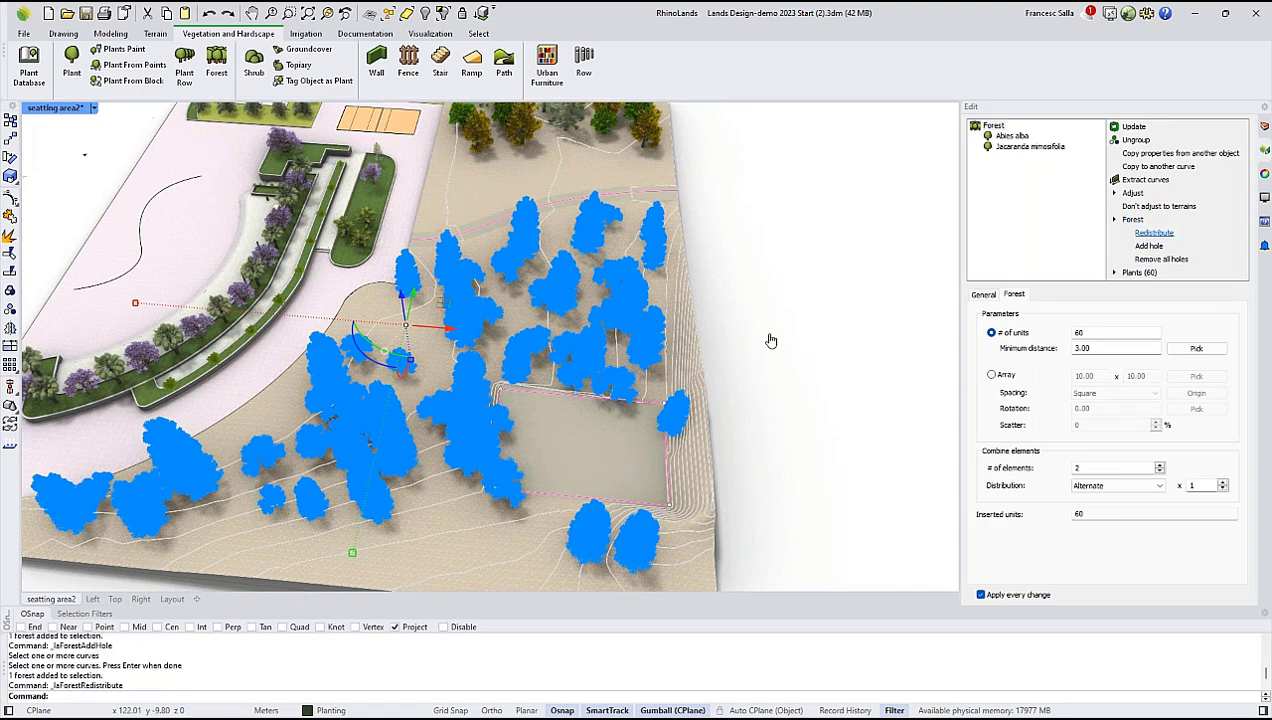
{"action": "right_click_drag", "start_coordinate": [536, 403], "coordinate": [618, 393]}
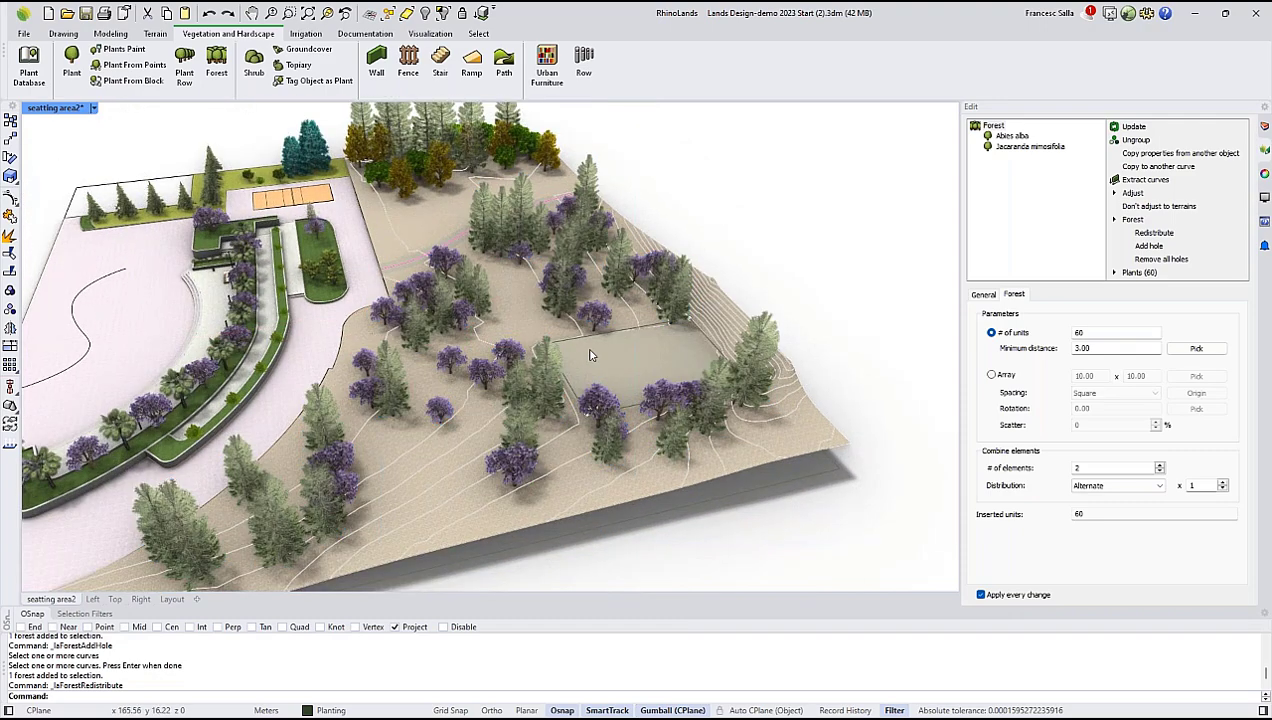
{"action": "key", "text": "Escape"}
Examine the species and amounts in the plant list beside the model, and the paved area around the curved planters.
{"action": "scroll", "coordinate": [590, 355], "scroll_direction": "down", "scroll_amount": 5}
{"action": "right_click_drag", "start_coordinate": [318, 420], "coordinate": [345, 420]}
{"action": "scroll", "coordinate": [350, 410], "scroll_direction": "up", "scroll_amount": 5}
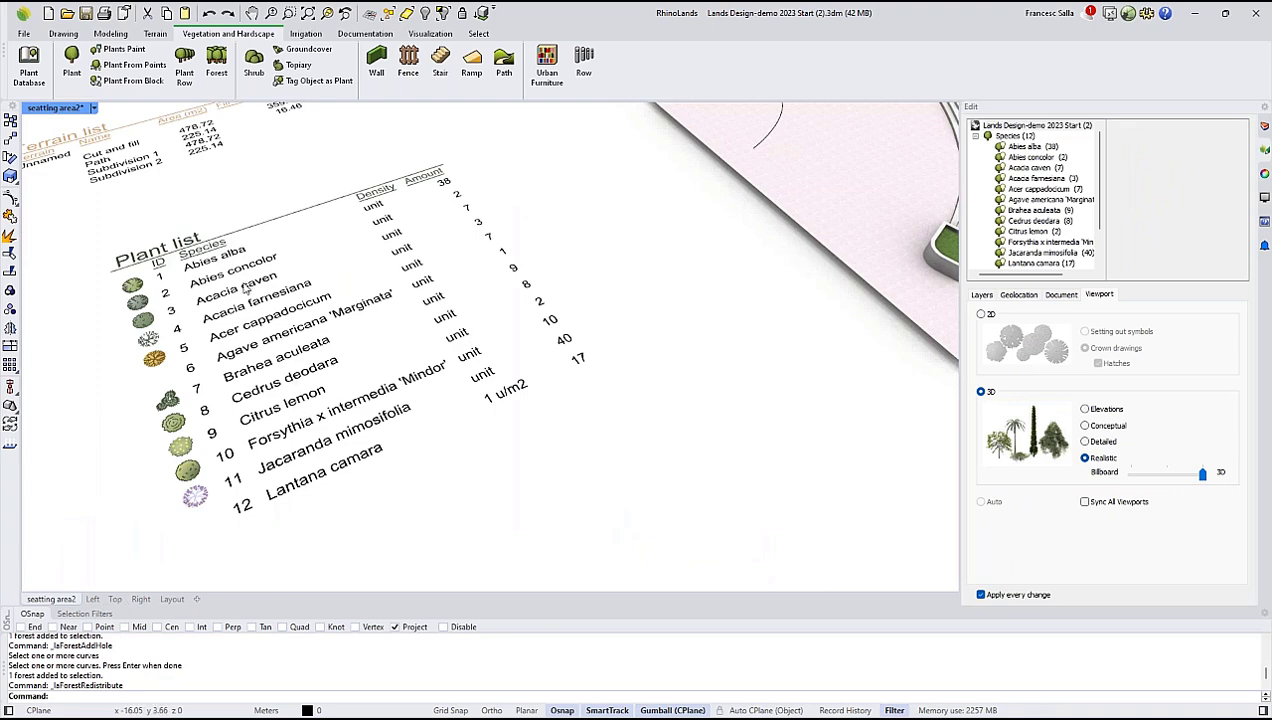
{"action": "scroll", "coordinate": [172, 318], "scroll_direction": "up", "scroll_amount": 2}
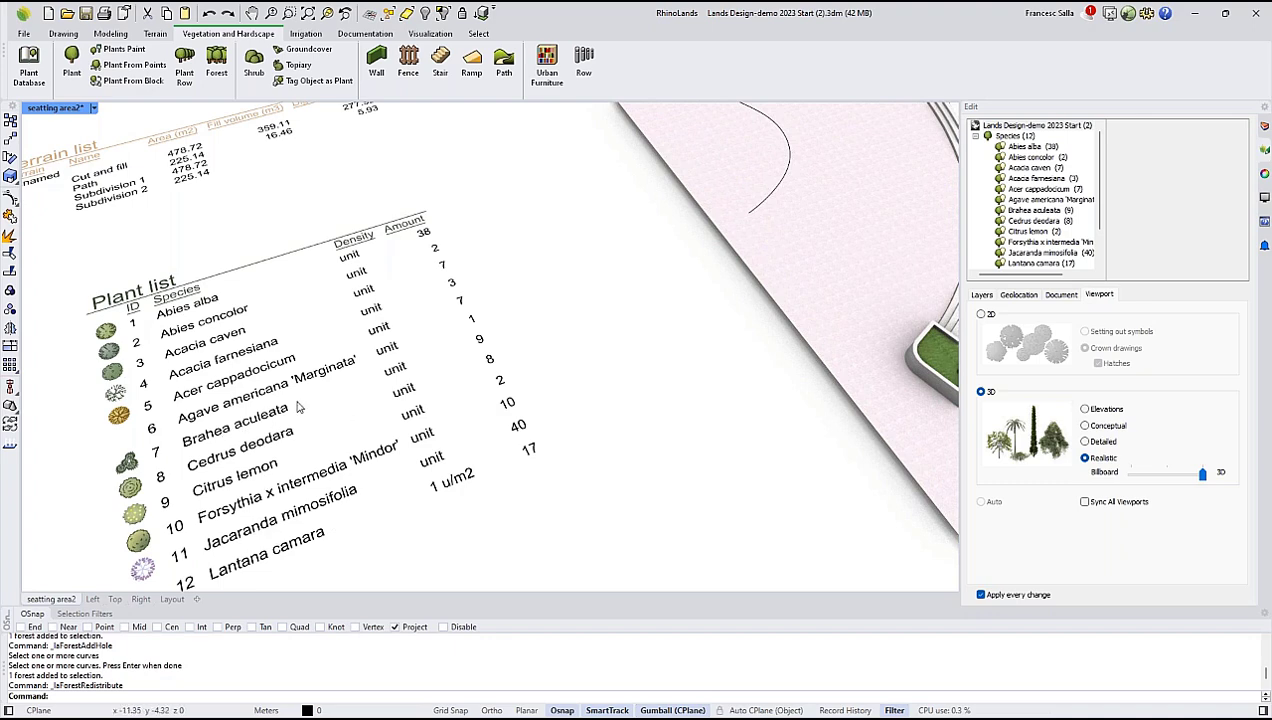
{"action": "scroll", "coordinate": [297, 407], "scroll_direction": "down", "scroll_amount": 12}
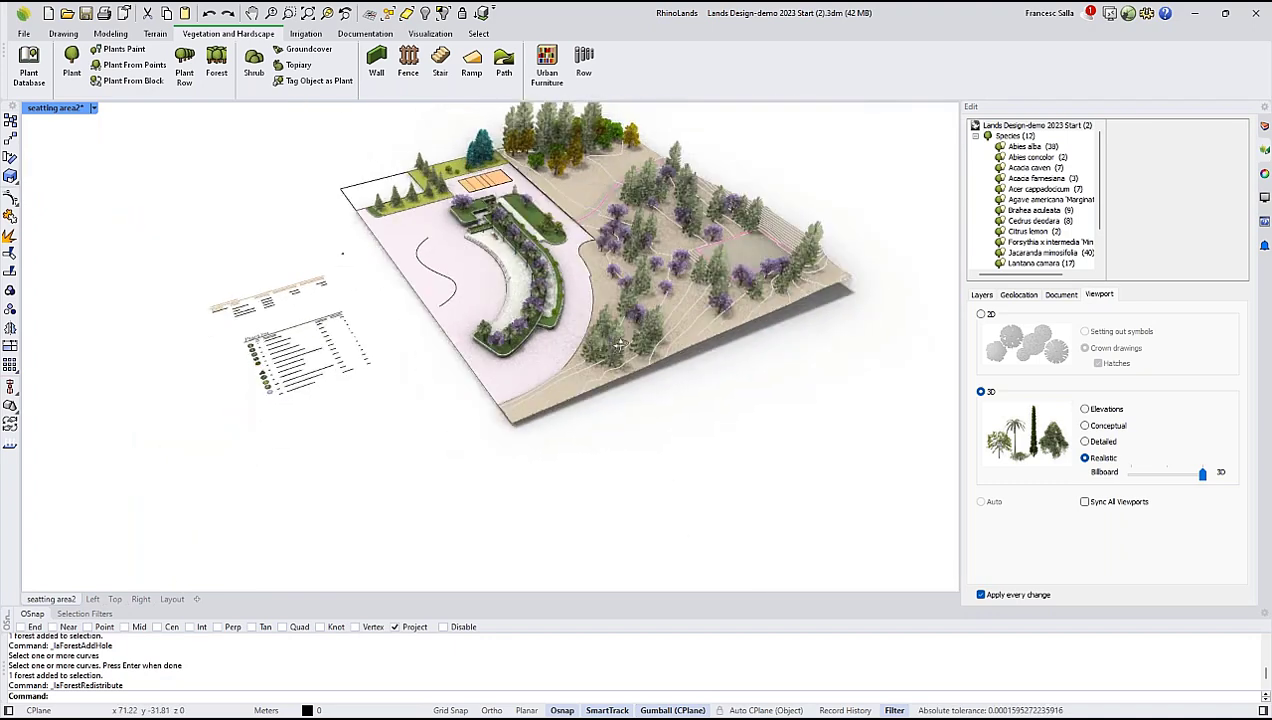
{"action": "mouse_move", "coordinate": [612, 275]}
{"action": "right_mouse_down"}
{"action": "mouse_move", "coordinate": [618, 330]}
{"action": "mouse_move", "coordinate": [594, 281]}
{"action": "right_mouse_up"}
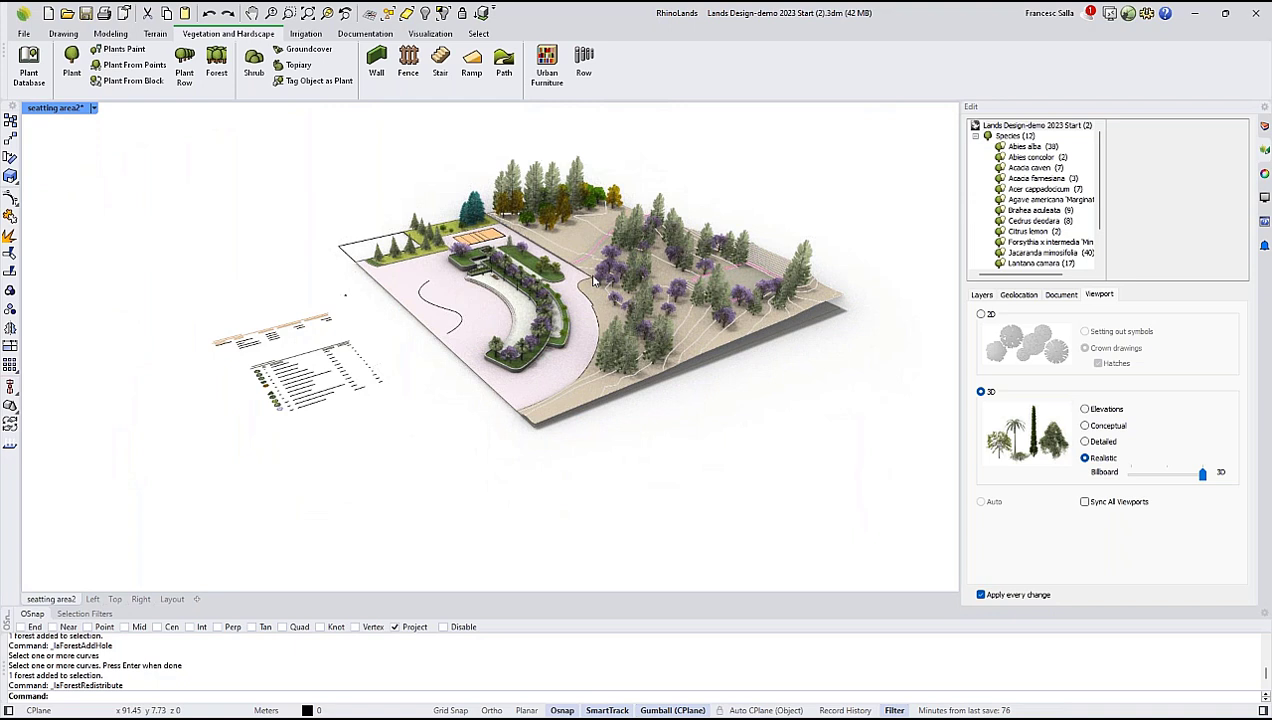
{"action": "left_click", "coordinate": [474, 78]}
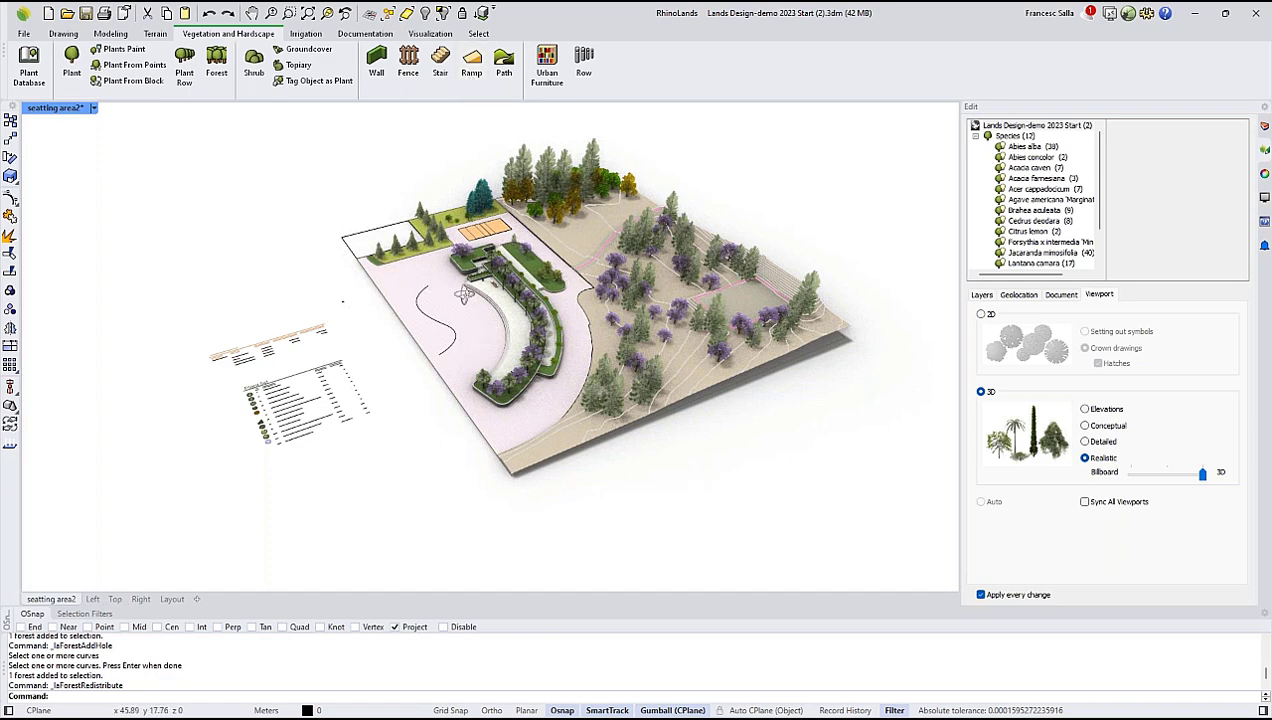
{"action": "scroll", "coordinate": [464, 295], "scroll_direction": "up", "scroll_amount": 4}
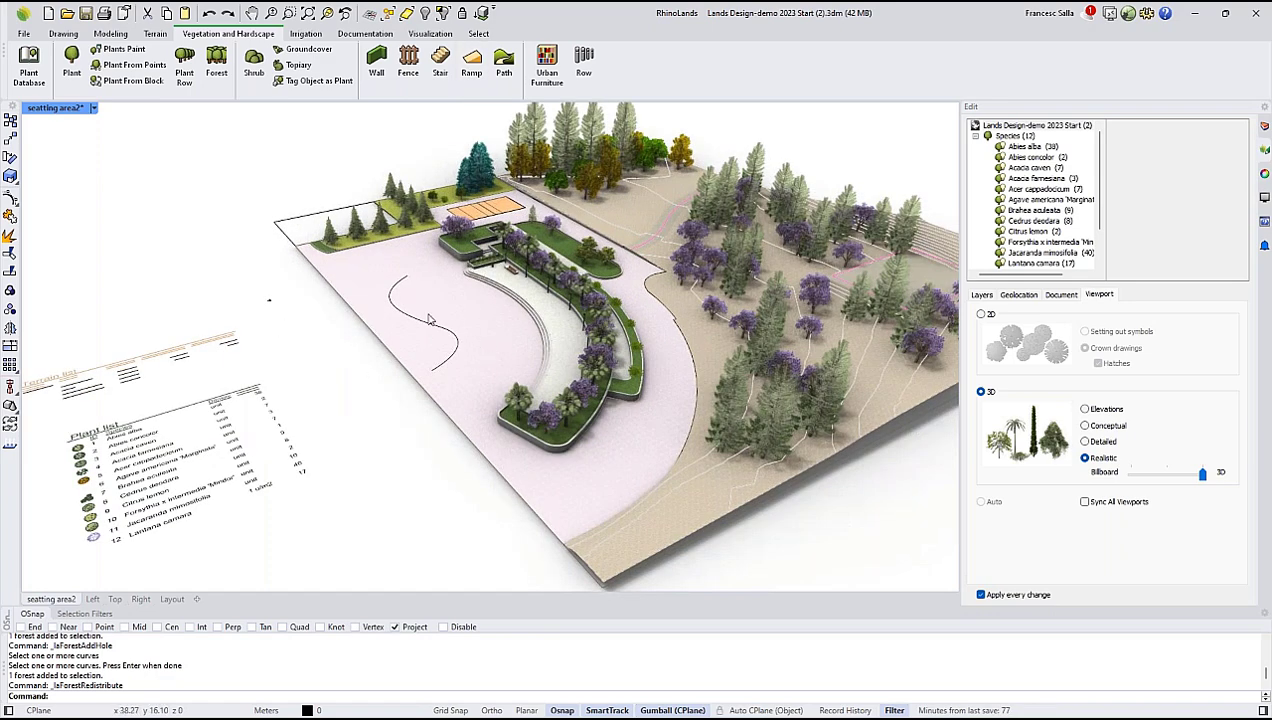
{"action": "right_click_drag", "start_coordinate": [563, 335], "coordinate": [500, 380]}
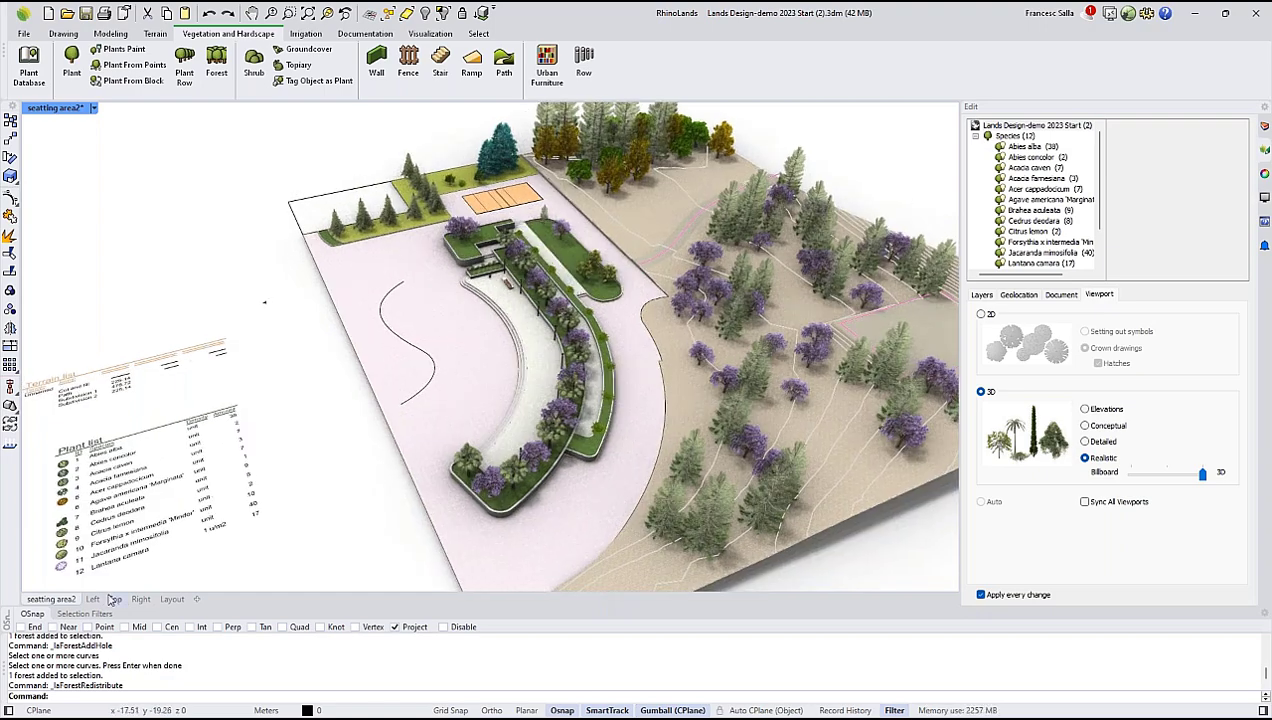
In the Top view near the steps between the planters, start a masonry ramp with its flight slope defined by a height of 0.40.
{"action": "left_click", "coordinate": [115, 599]}
{"action": "right_click_drag", "start_coordinate": [308, 244], "coordinate": [384, 332]}
{"action": "scroll", "coordinate": [384, 274], "scroll_direction": "up", "scroll_amount": 12}
{"action": "left_click", "coordinate": [471, 66]}
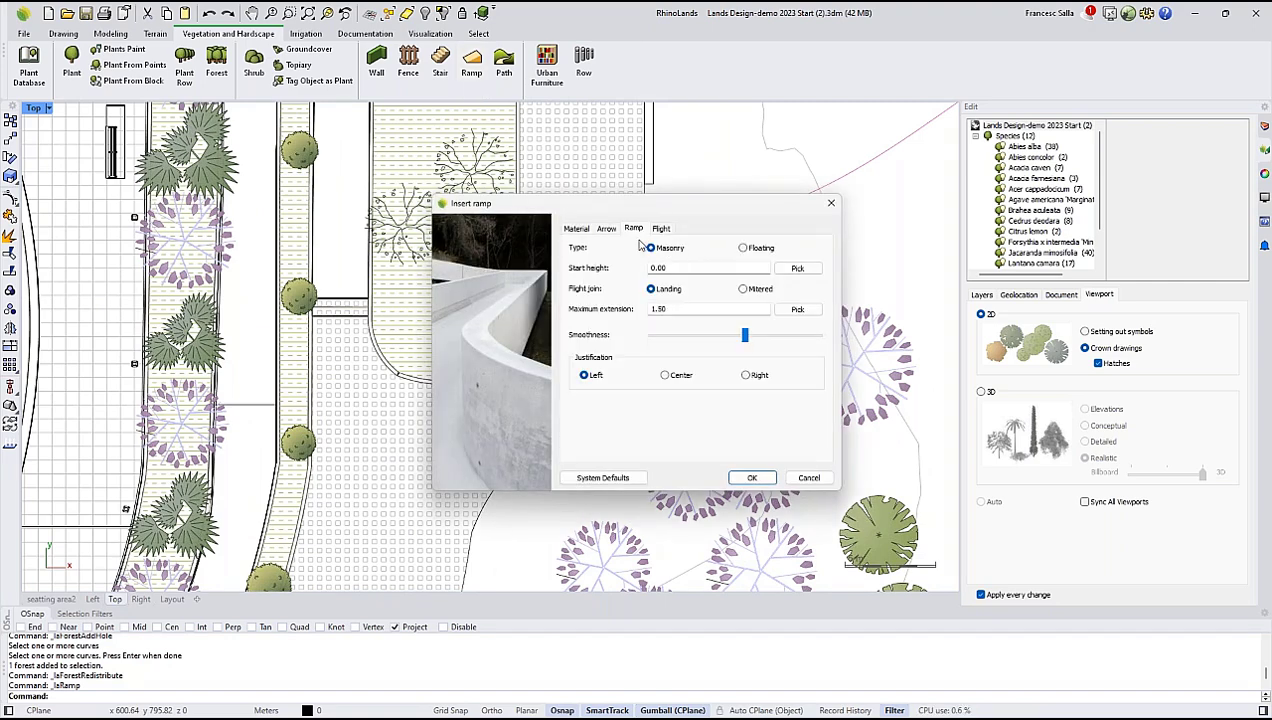
{"action": "left_click", "coordinate": [659, 268]}
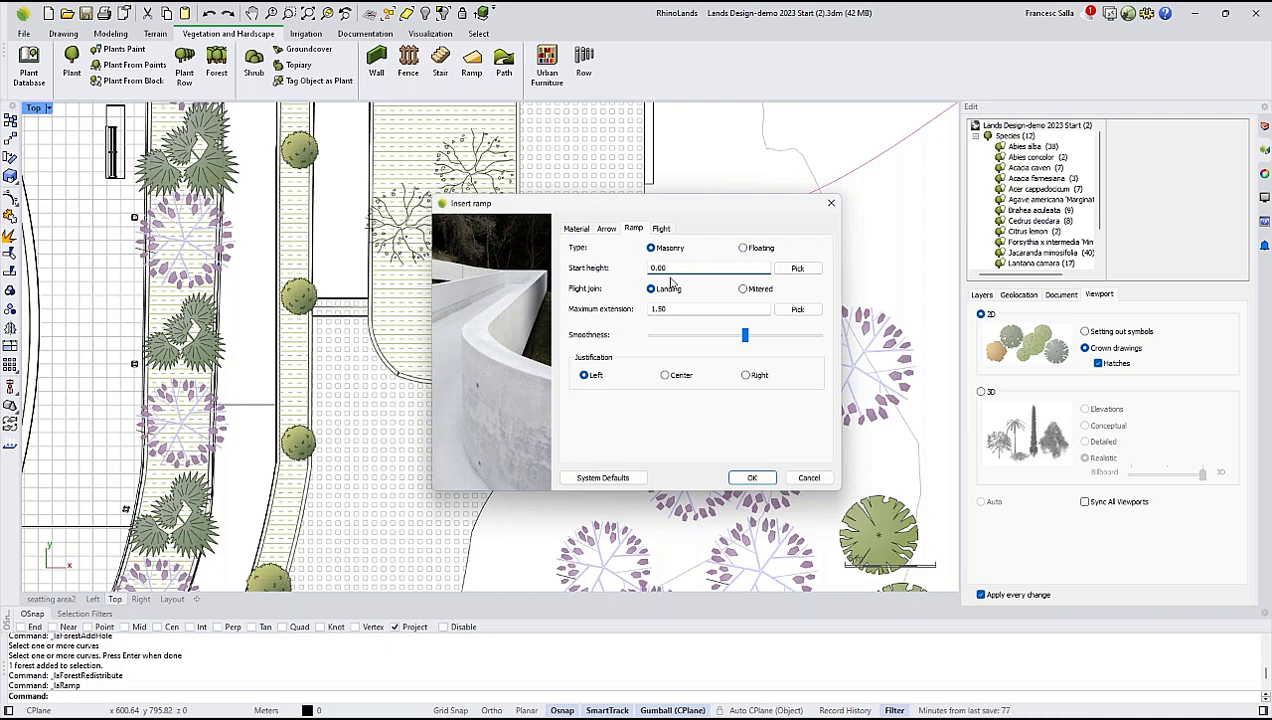
{"action": "left_click", "coordinate": [659, 229]}
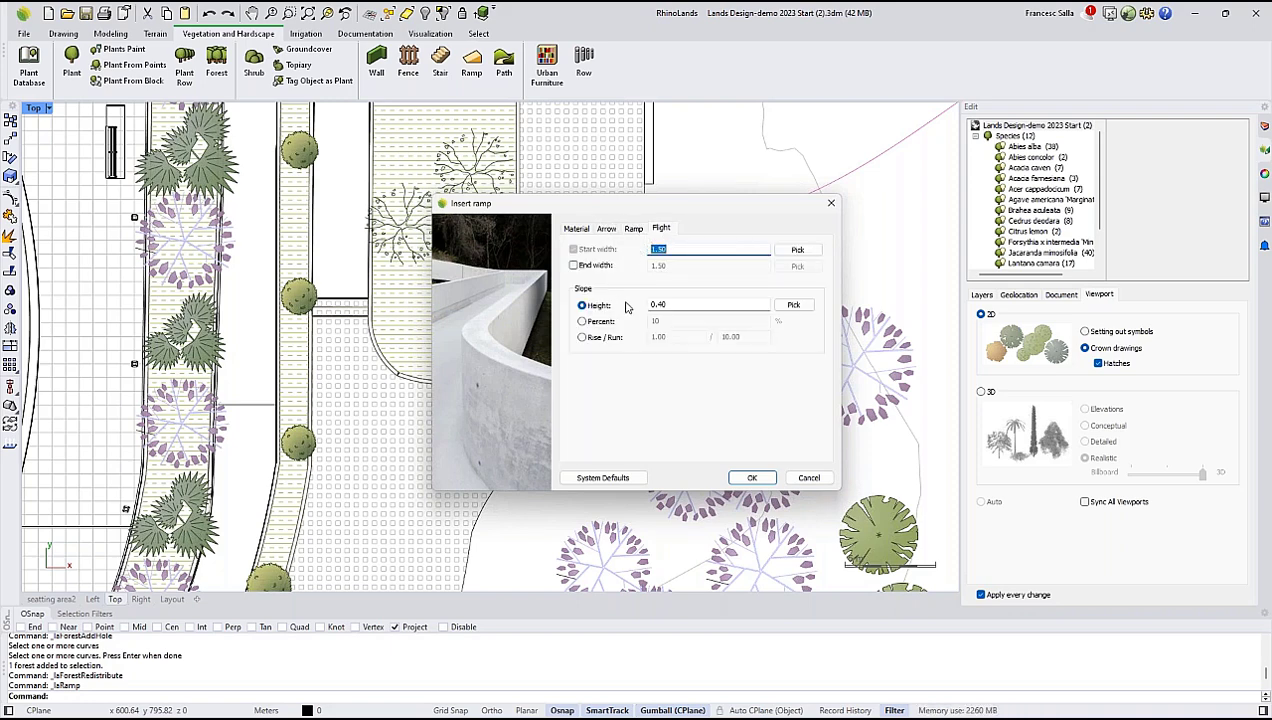
{"action": "left_click", "coordinate": [671, 304]}
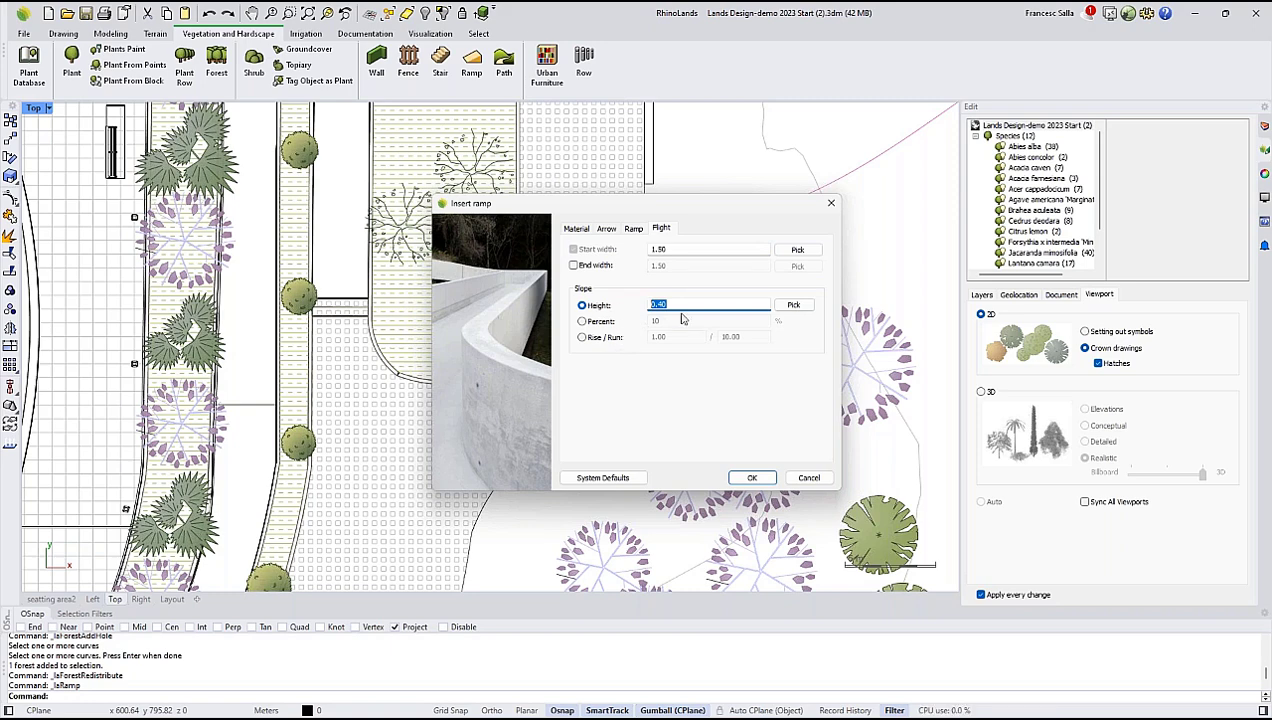
{"action": "left_click", "coordinate": [582, 321]}
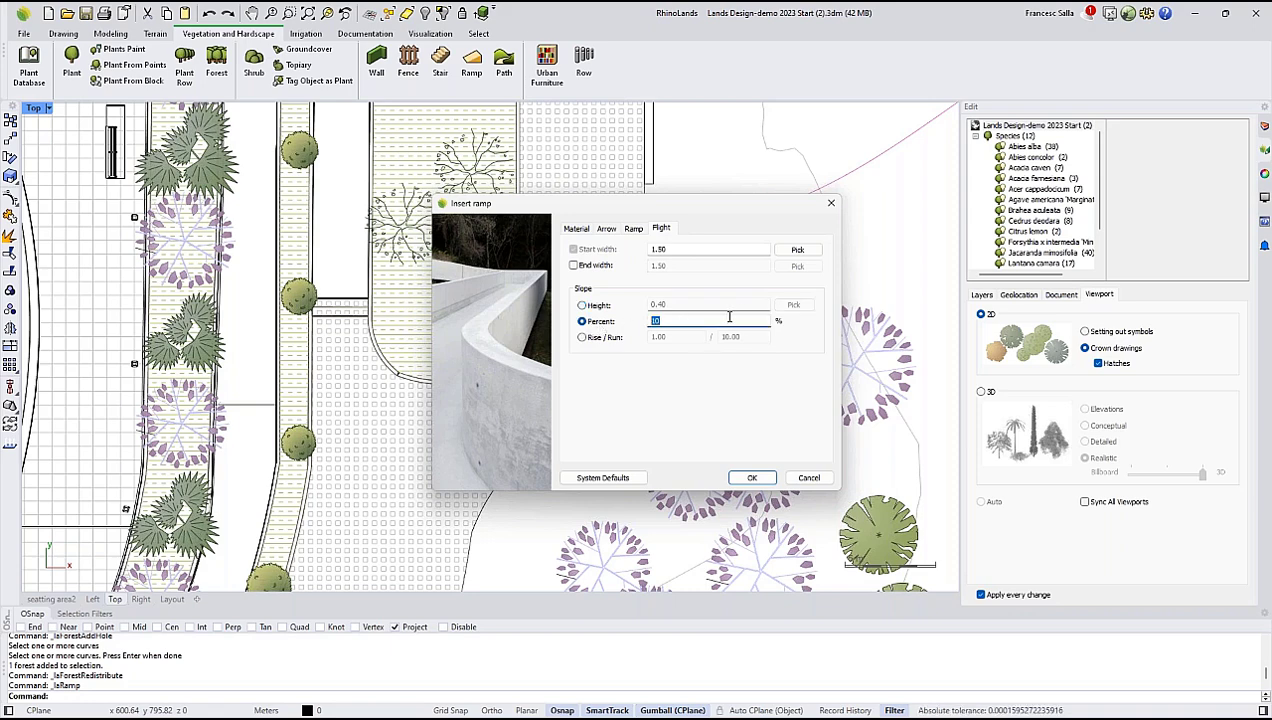
{"action": "left_click", "coordinate": [582, 338]}
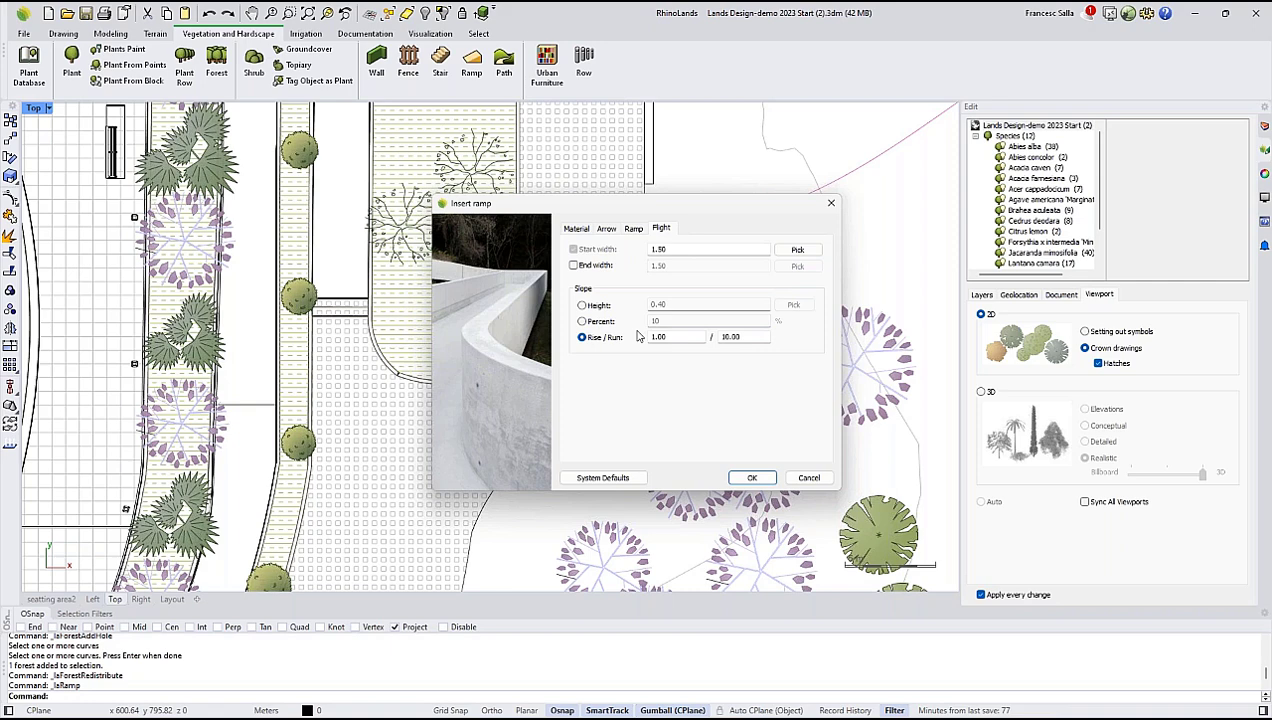
{"action": "left_click", "coordinate": [582, 305]}
{"action": "left_click_drag", "start_coordinate": [675, 306], "coordinate": [654, 305]}
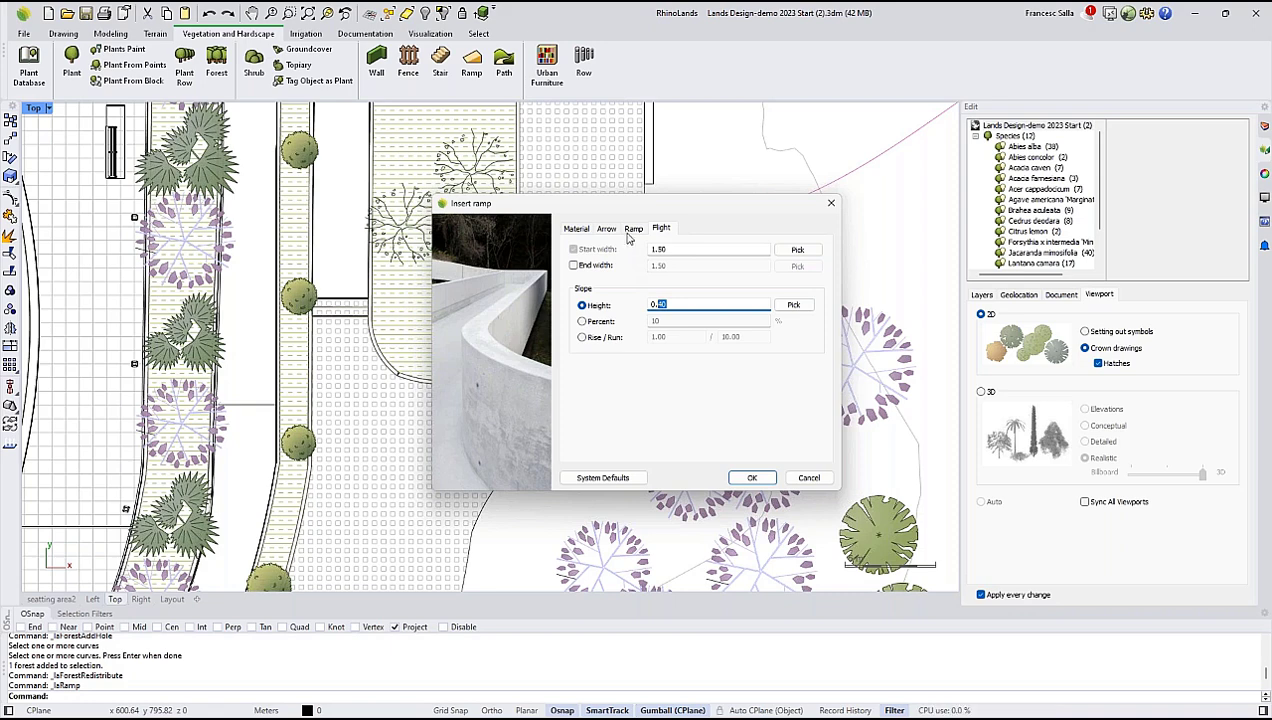
{"action": "left_click", "coordinate": [748, 479]}
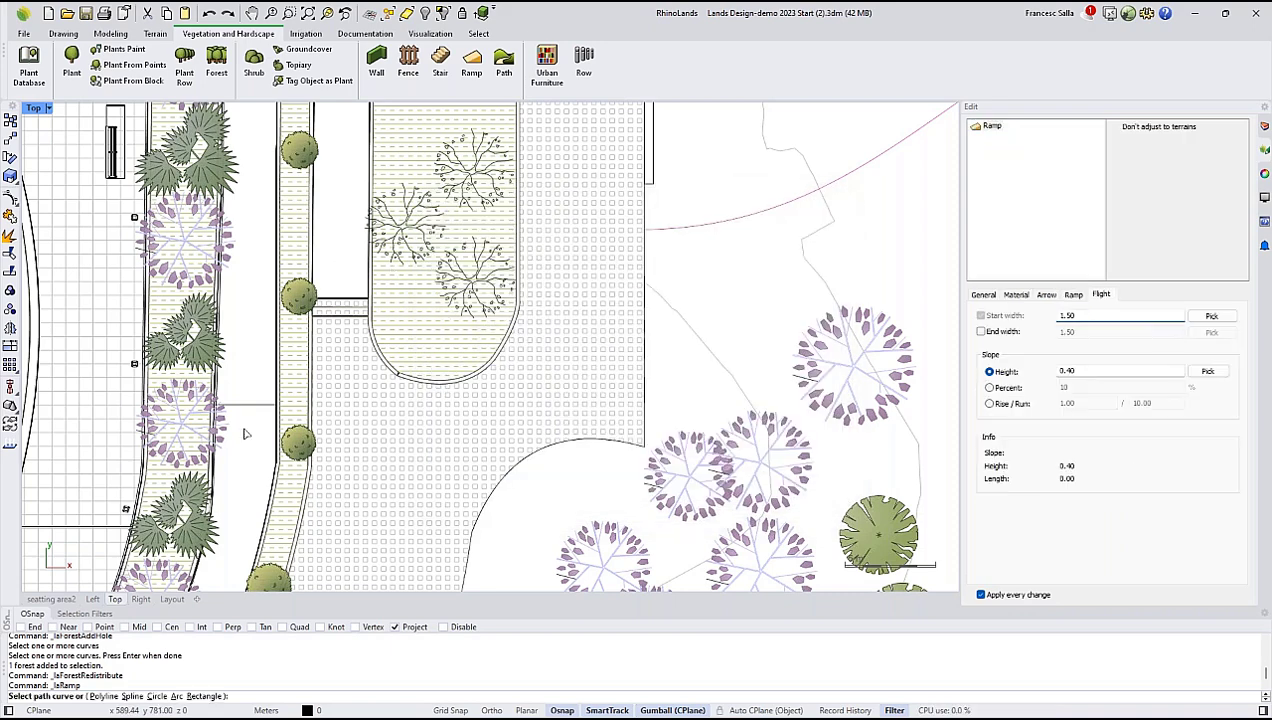
Choose a polyline path for the ramp and set its flight start width to 1.
{"action": "left_click", "coordinate": [108, 696]}
{"action": "scroll", "coordinate": [310, 418], "scroll_direction": "up", "scroll_amount": 4}
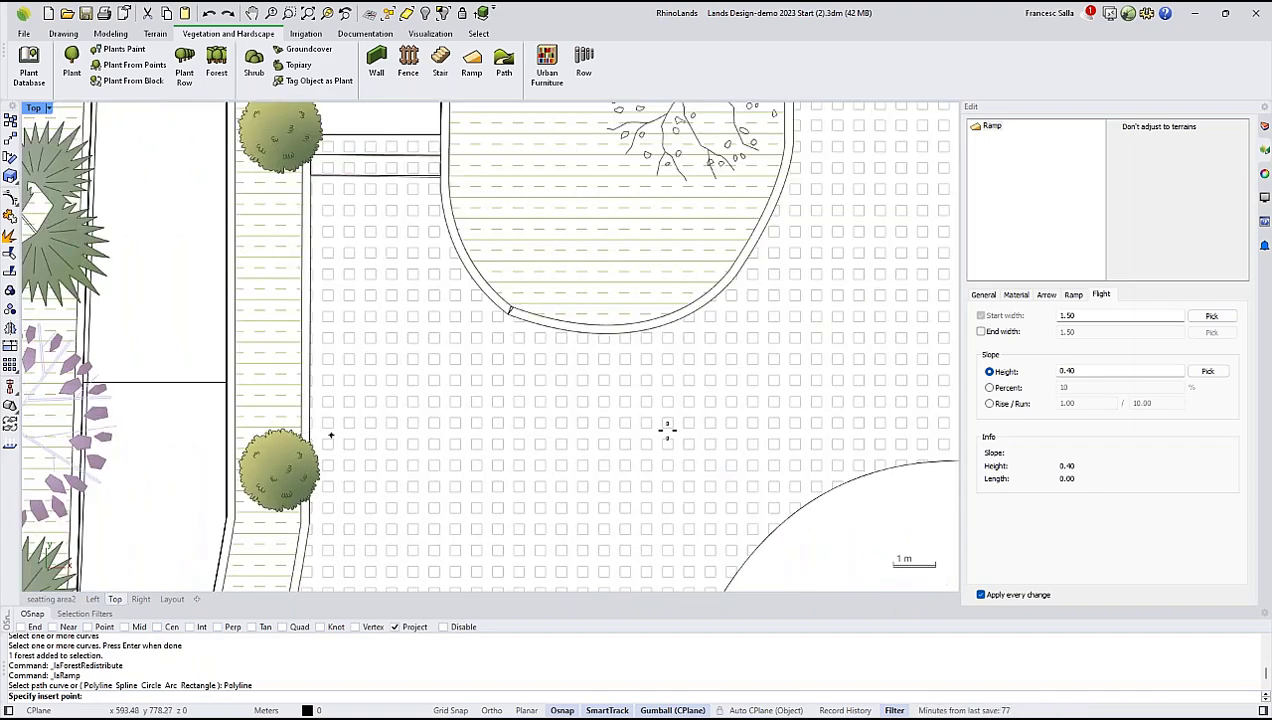
{"action": "left_click", "coordinate": [1070, 296]}
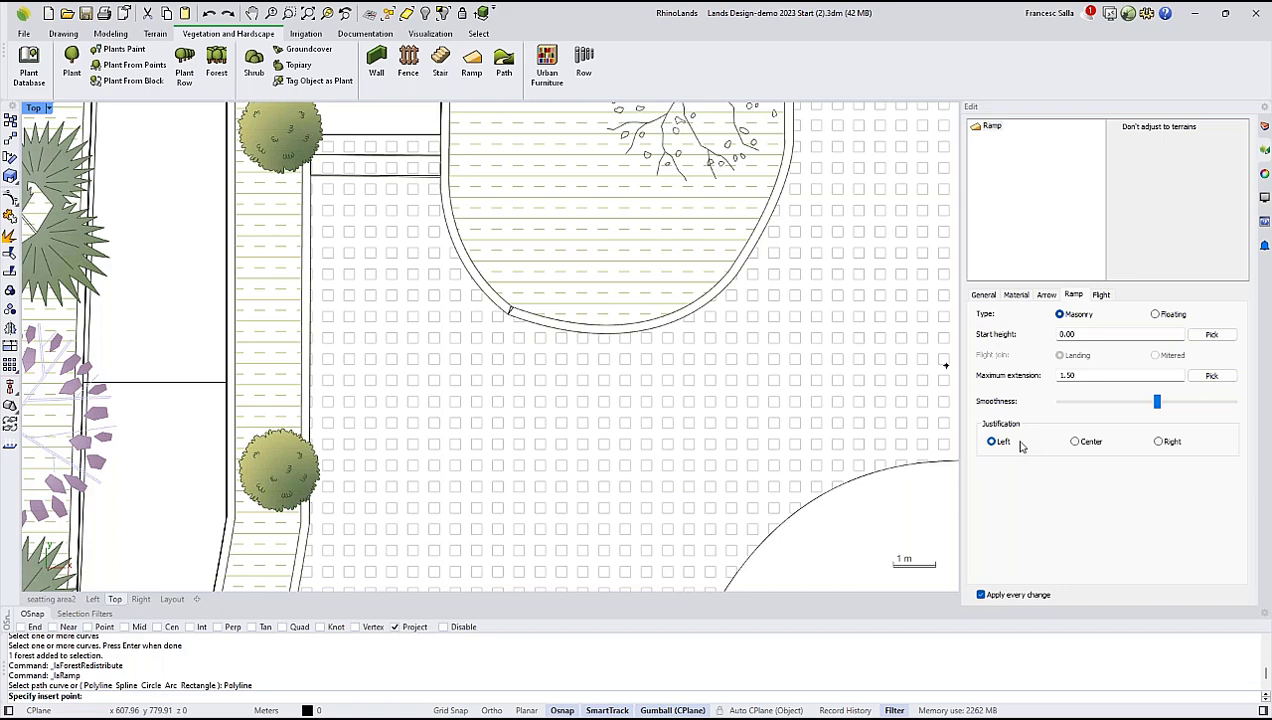
{"action": "left_click", "coordinate": [1101, 296]}
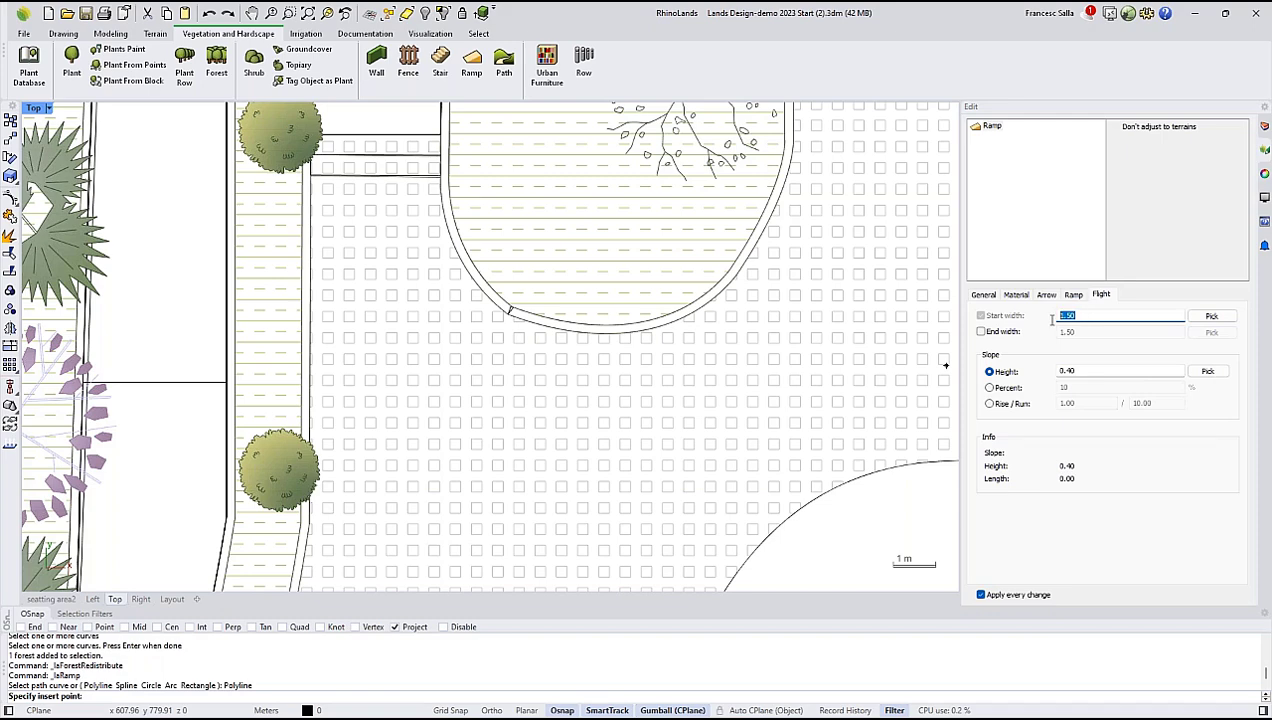
{"action": "type", "text": "1"}
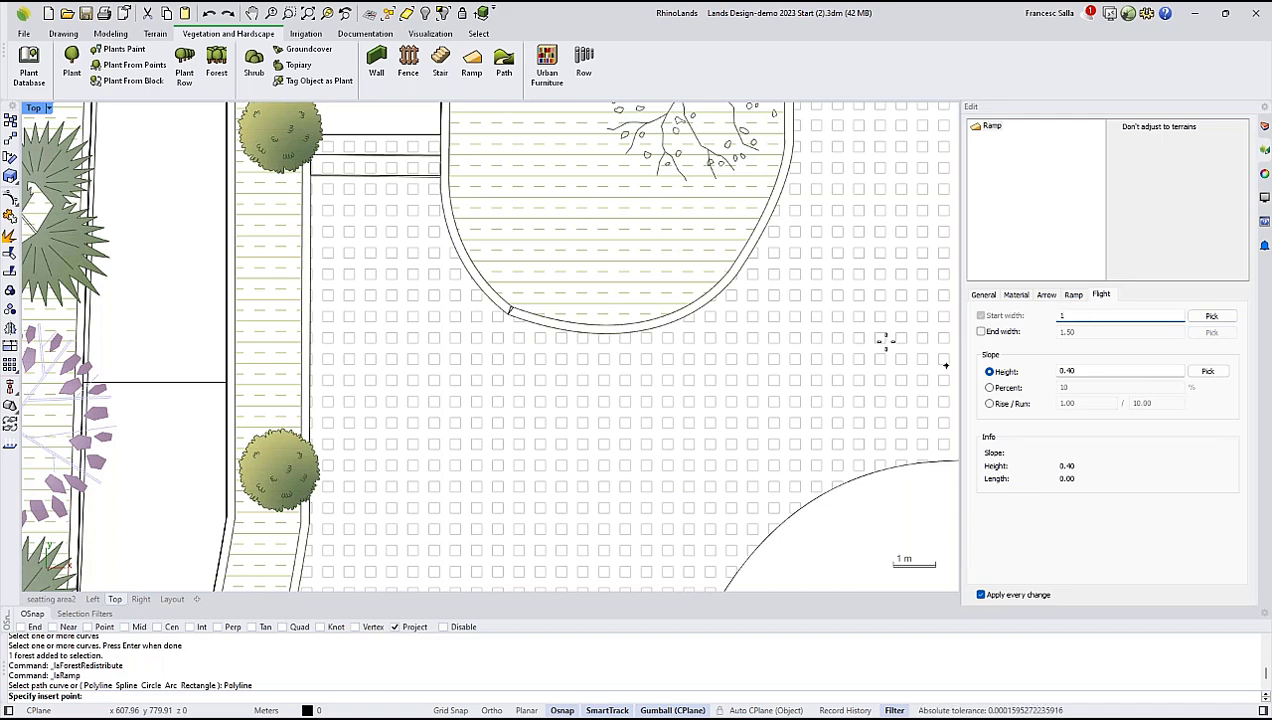
Draw a straight ramp path about 7.1 m long along the planter wall, running up past the steps, and finish the ramp.
{"action": "left_click", "coordinate": [310, 437]}
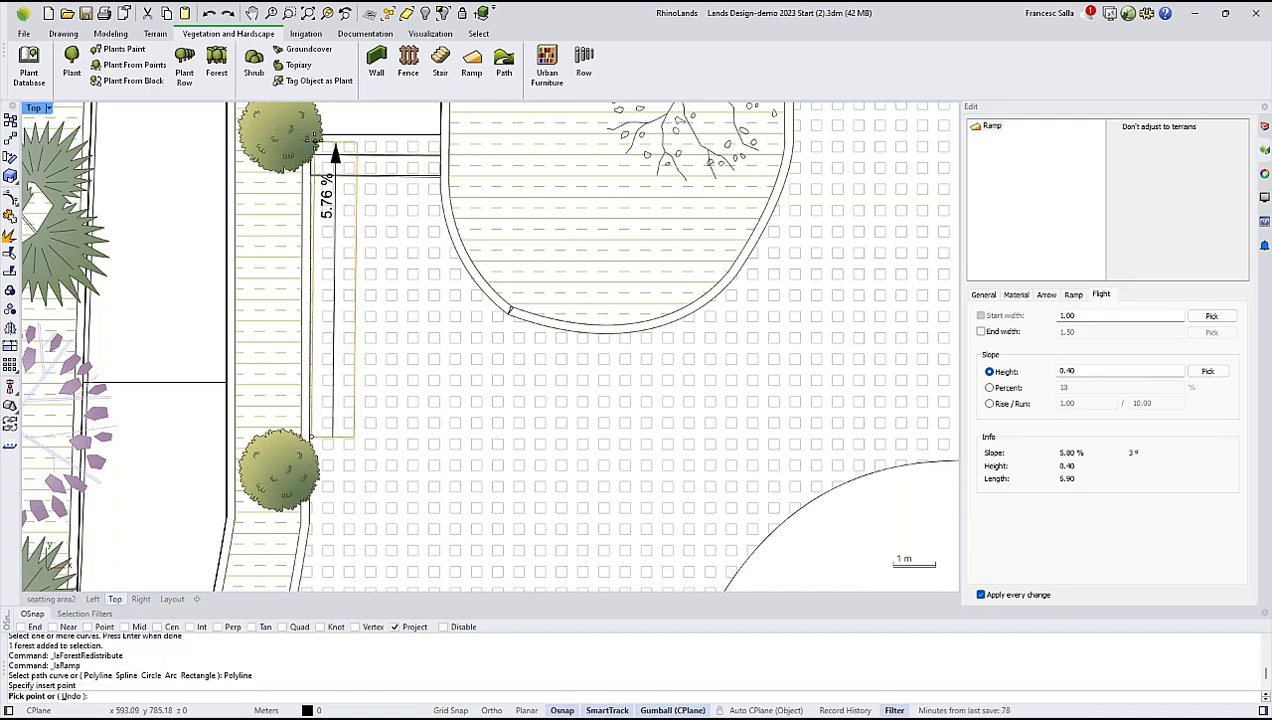
{"action": "left_click", "coordinate": [312, 131]}
{"action": "left_click", "coordinate": [384, 296]}
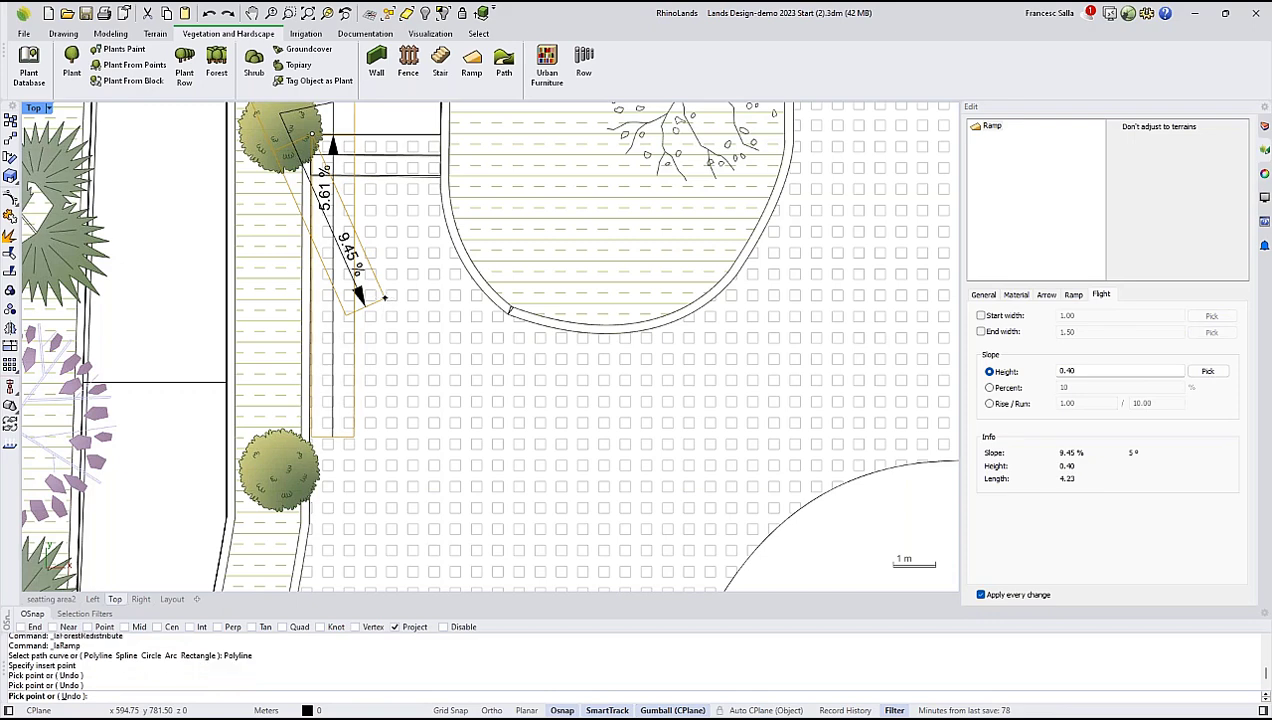
{"action": "key", "text": "Return"}
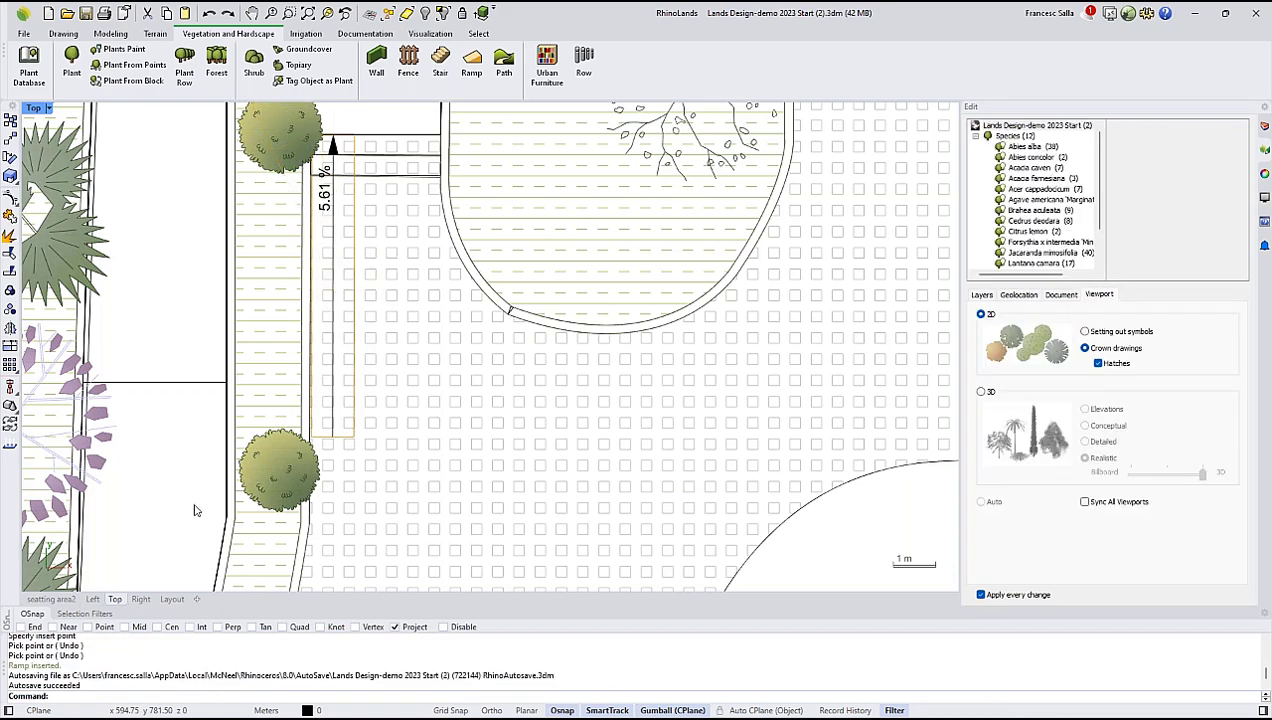
Switch to the seatting area2 view, select the new ramp, and set its start width to 1.5.
{"action": "left_click", "coordinate": [50, 599]}
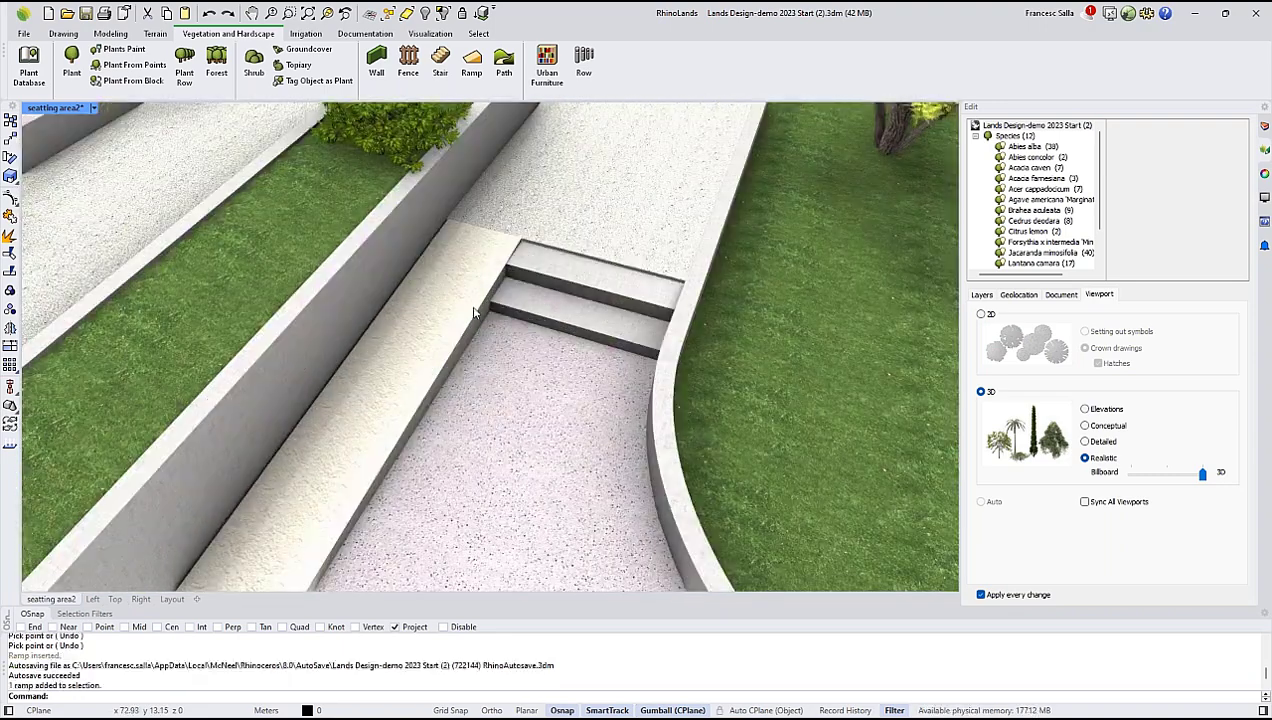
{"action": "left_click", "coordinate": [480, 342]}
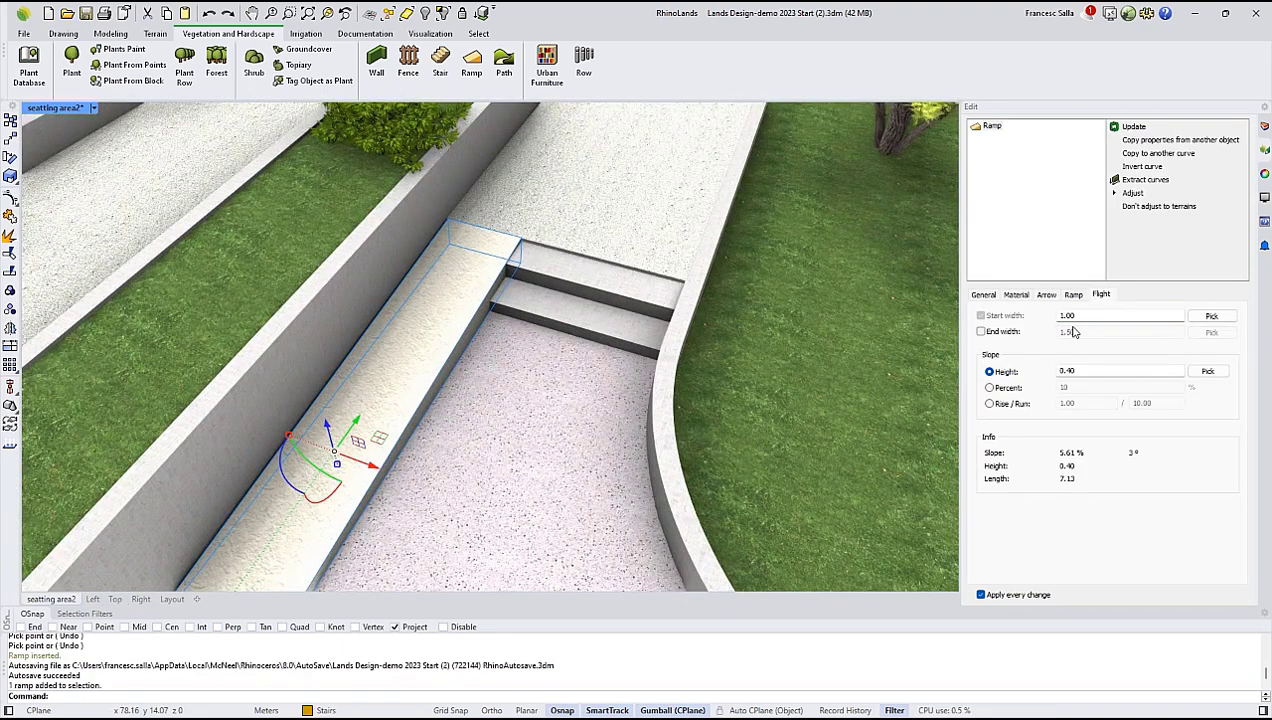
{"action": "left_click_drag", "start_coordinate": [1079, 317], "coordinate": [1062, 315]}
{"action": "type", "text": "1."}
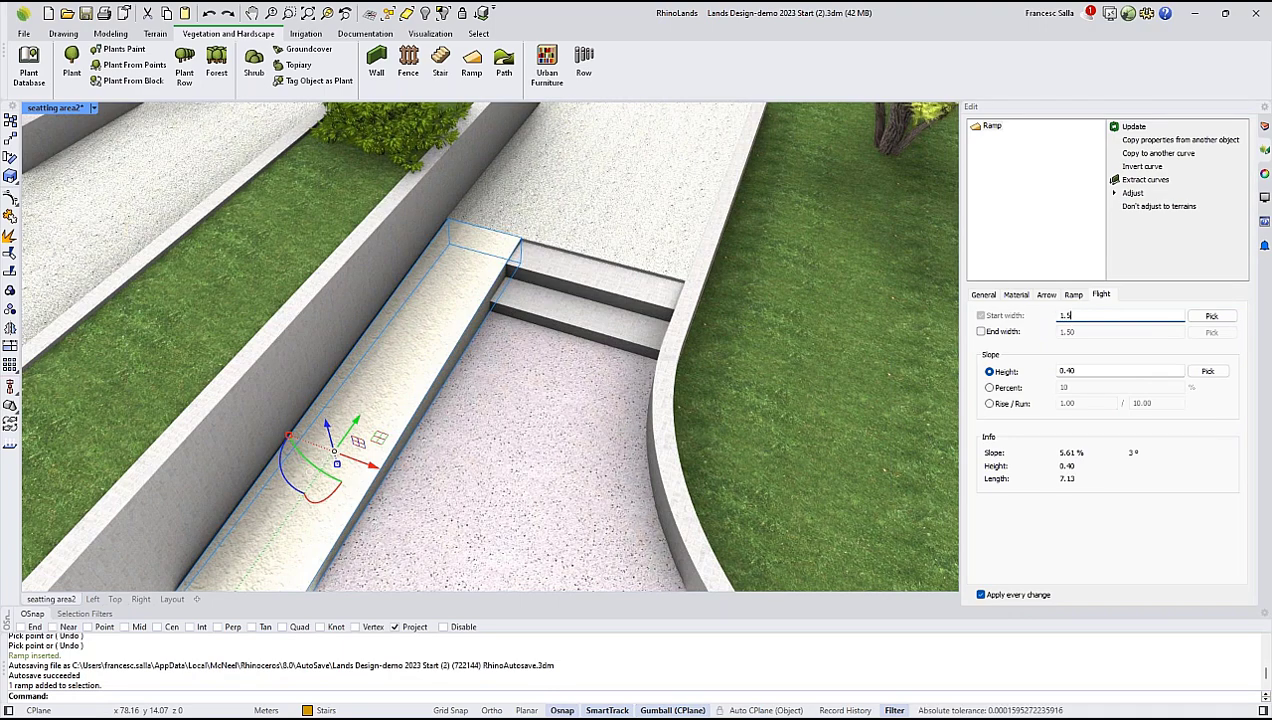
Select the stair beside the ramp and set its constant width to 1.
{"action": "left_click", "coordinate": [626, 295]}
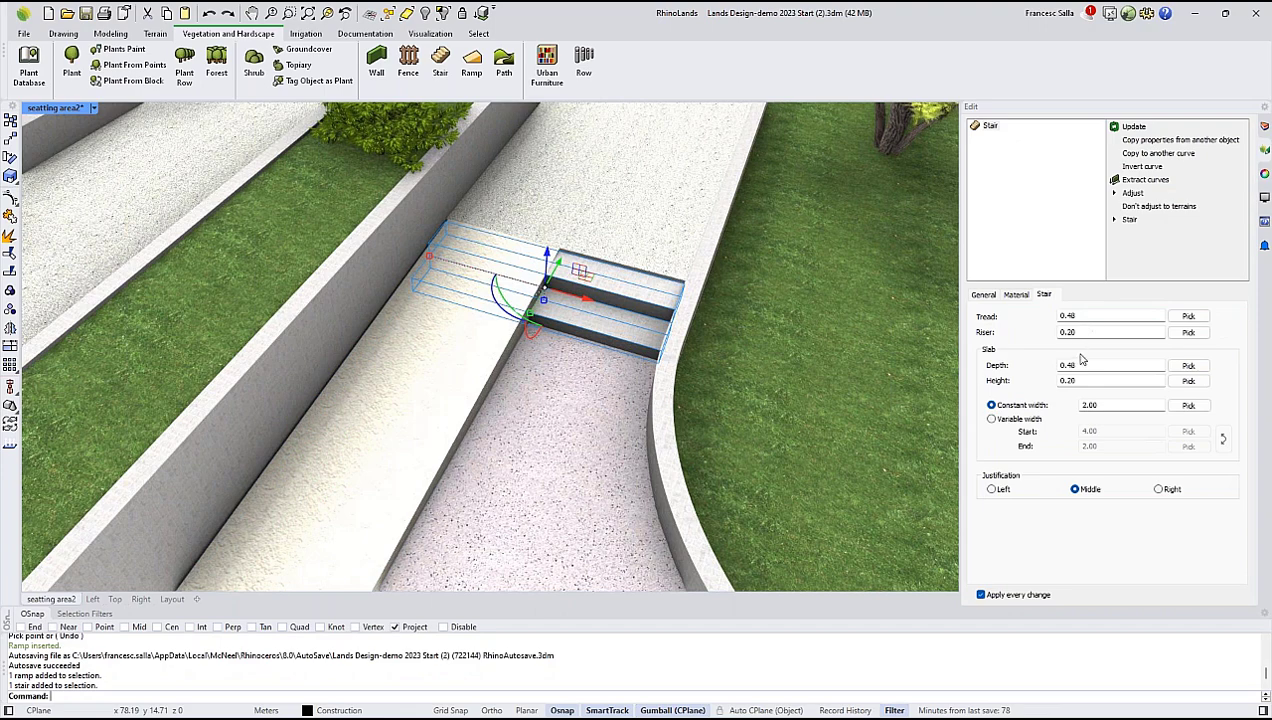
{"action": "double_click", "coordinate": [1104, 405]}
{"action": "type", "text": "1"}
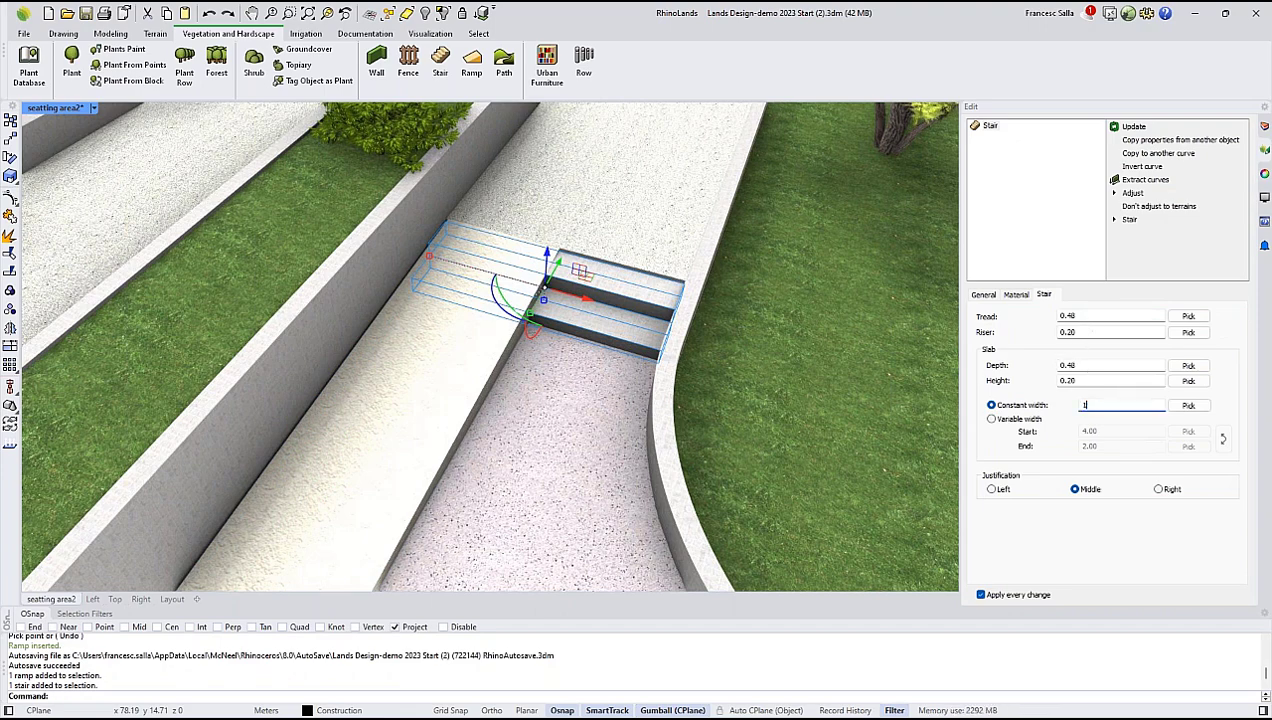
Change the stair's justification to Left so it sits between the ramp and the curved planter wall.
{"action": "left_click", "coordinate": [1159, 489]}
{"action": "left_click", "coordinate": [991, 489]}
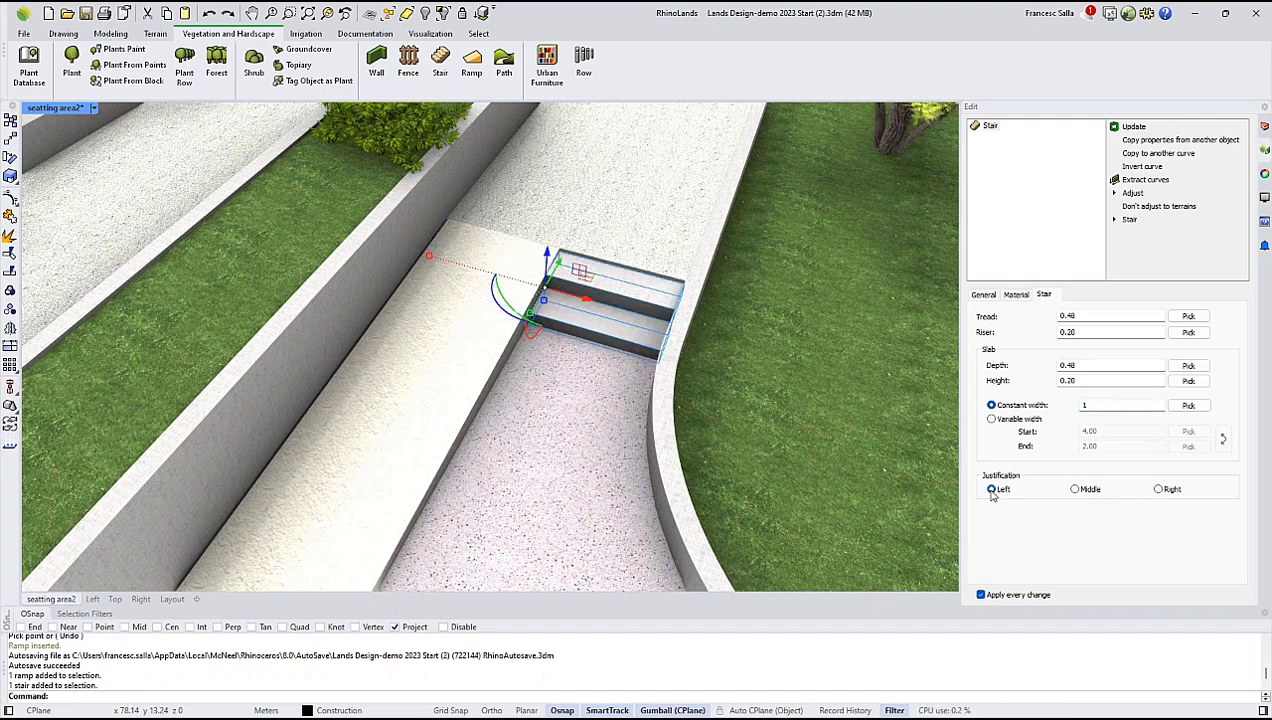
{"action": "scroll", "coordinate": [490, 383], "scroll_direction": "down", "scroll_amount": 5}
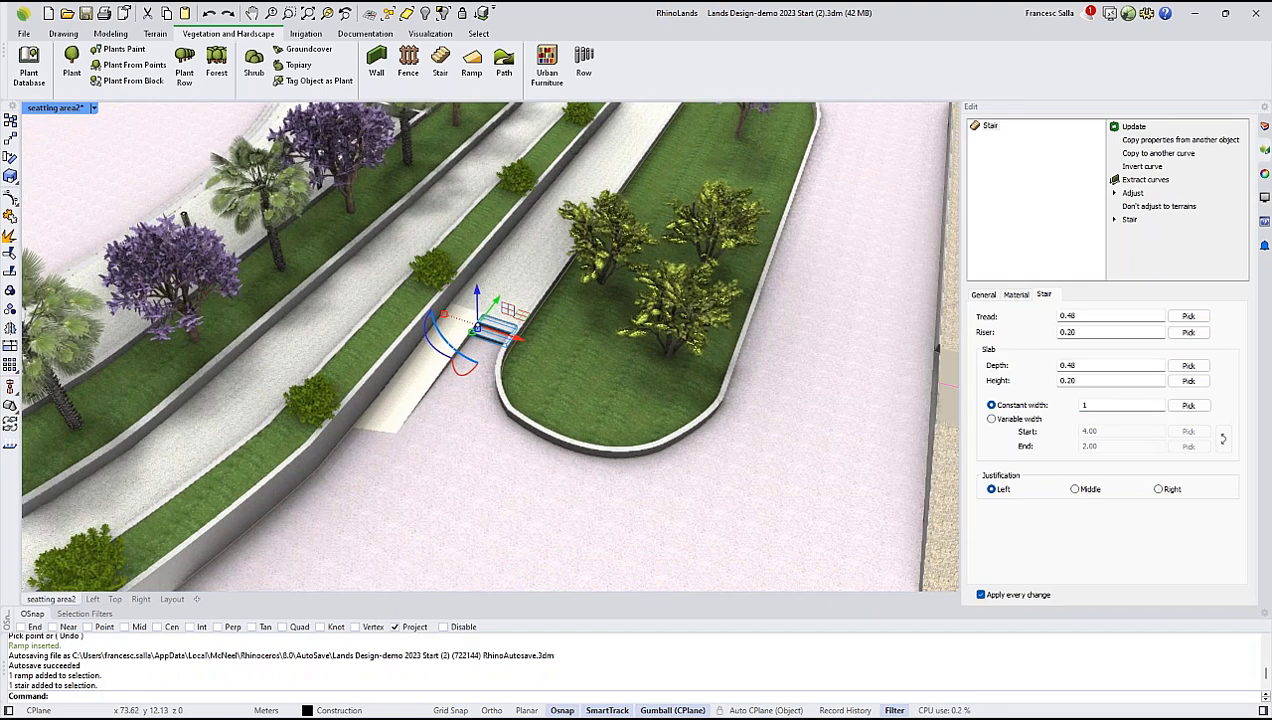
Examine the ramp and stair in the Top plan view, and return to the seatting area2 view.
{"action": "left_click", "coordinate": [115, 599]}
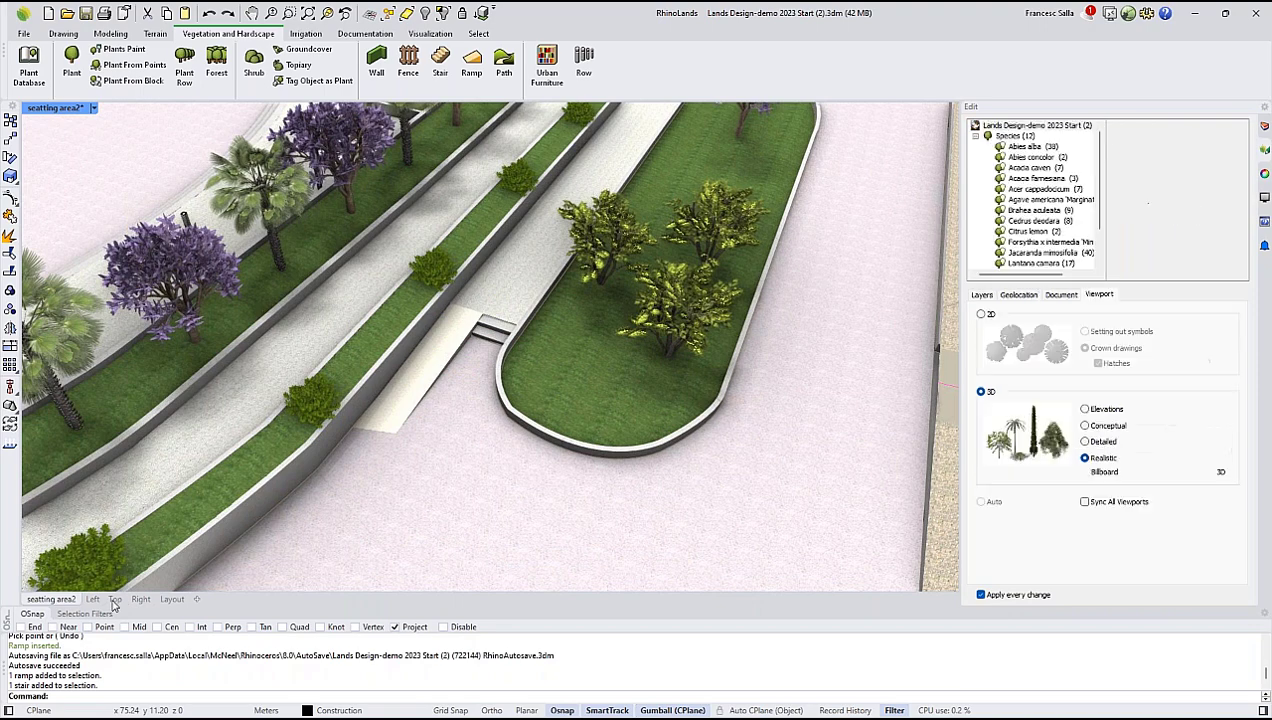
{"action": "scroll", "coordinate": [330, 272], "scroll_direction": "up", "scroll_amount": 3}
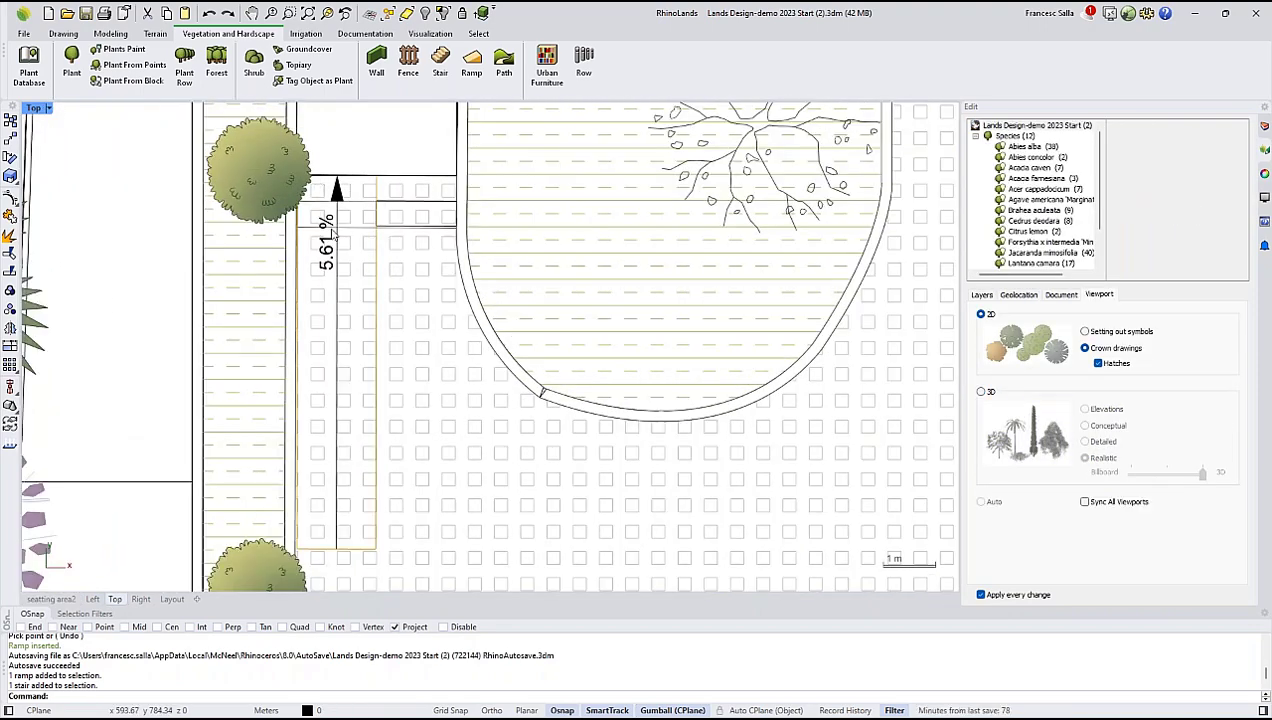
{"action": "scroll", "coordinate": [332, 234], "scroll_direction": "down", "scroll_amount": 10}
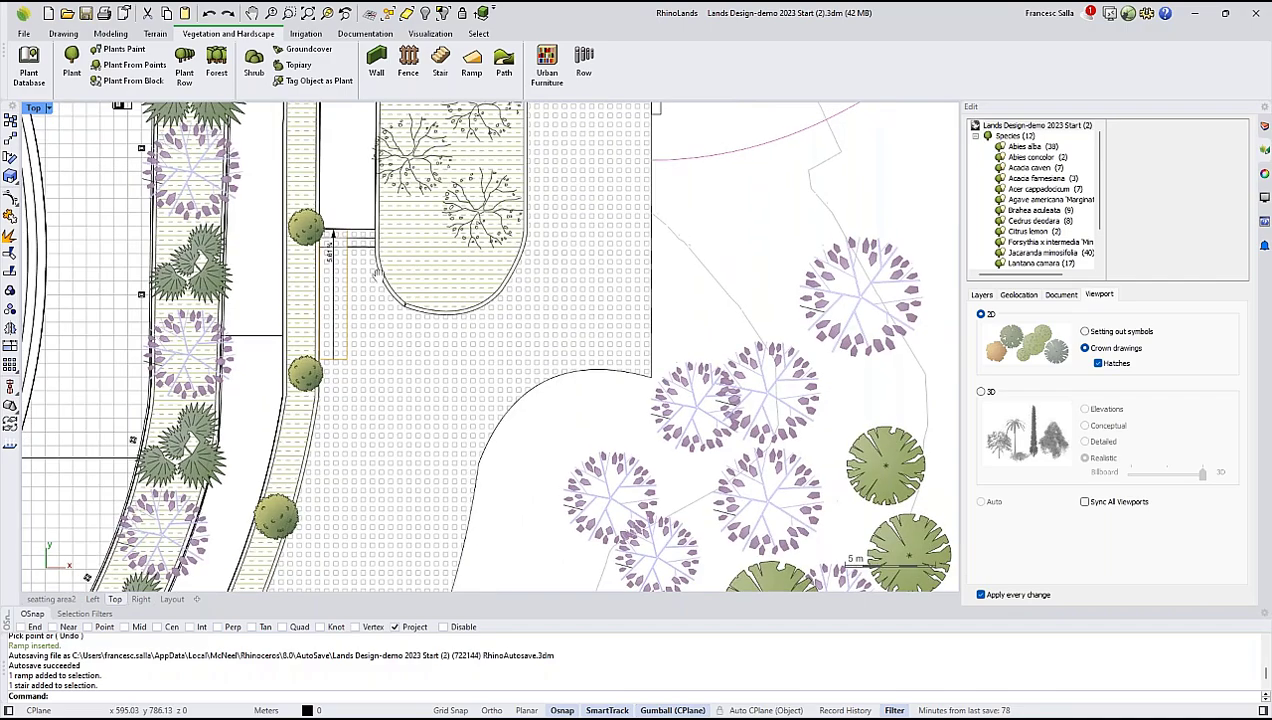
{"action": "scroll", "coordinate": [376, 273], "scroll_direction": "down", "scroll_amount": 8}
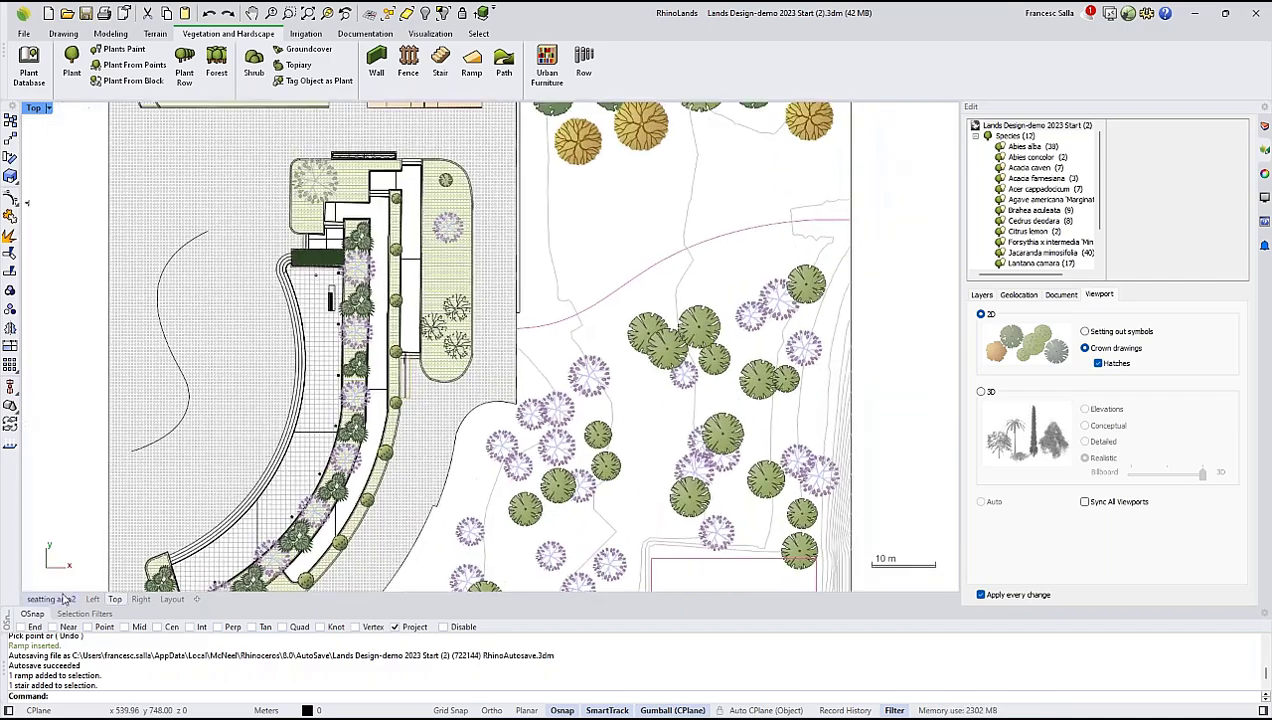
{"action": "left_click", "coordinate": [64, 598]}
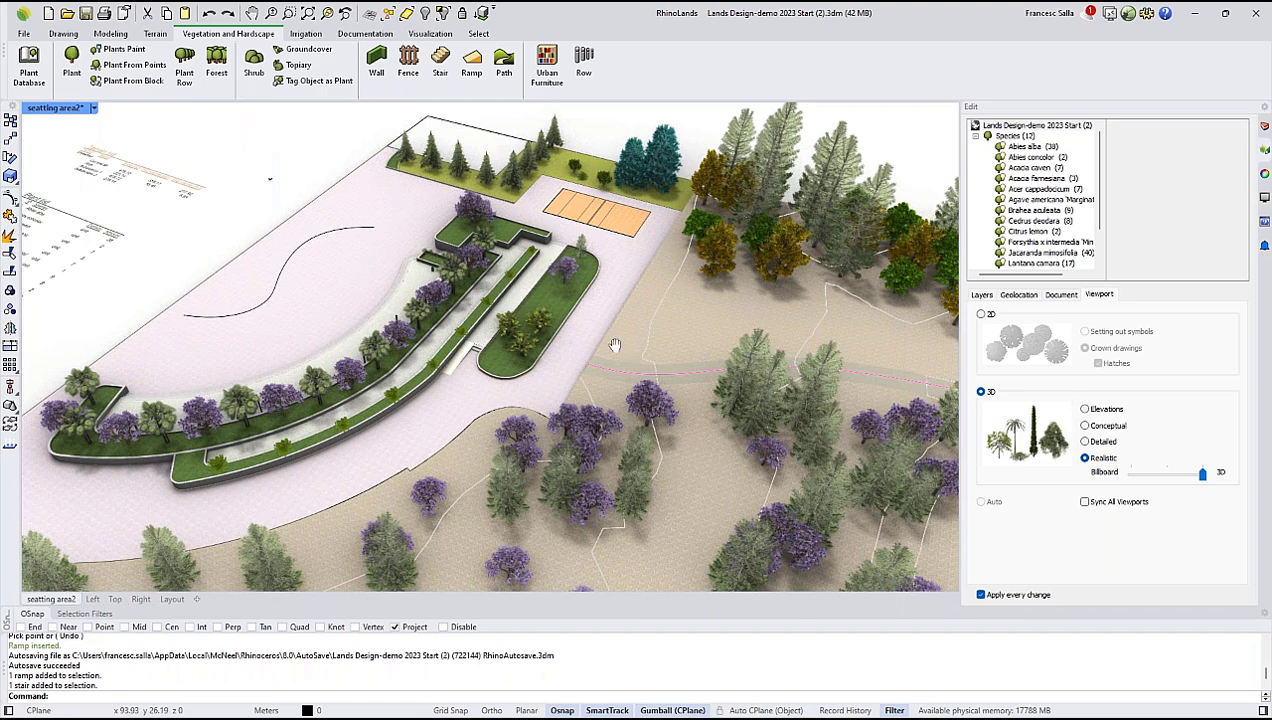
Start a new furniture row and browse the Lighting, Fountains and Stones categories of the block library for its sample.
{"action": "right_click_drag", "start_coordinate": [615, 345], "coordinate": [680, 342]}
{"action": "scroll", "coordinate": [630, 275], "scroll_direction": "up", "scroll_amount": 5}
{"action": "mouse_move", "coordinate": [590, 314]}
{"action": "right_mouse_down"}
{"action": "mouse_move", "coordinate": [430, 430]}
{"action": "mouse_move", "coordinate": [584, 314]}
{"action": "right_mouse_up"}
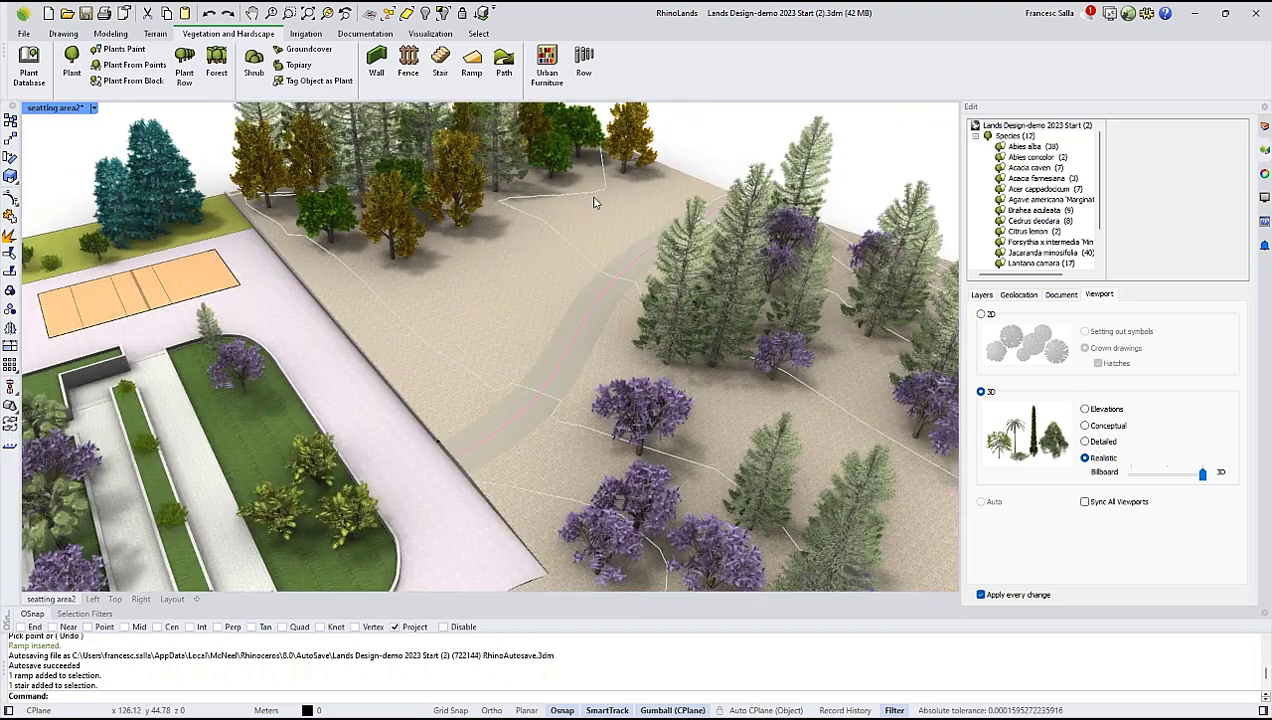
{"action": "left_click", "coordinate": [584, 62]}
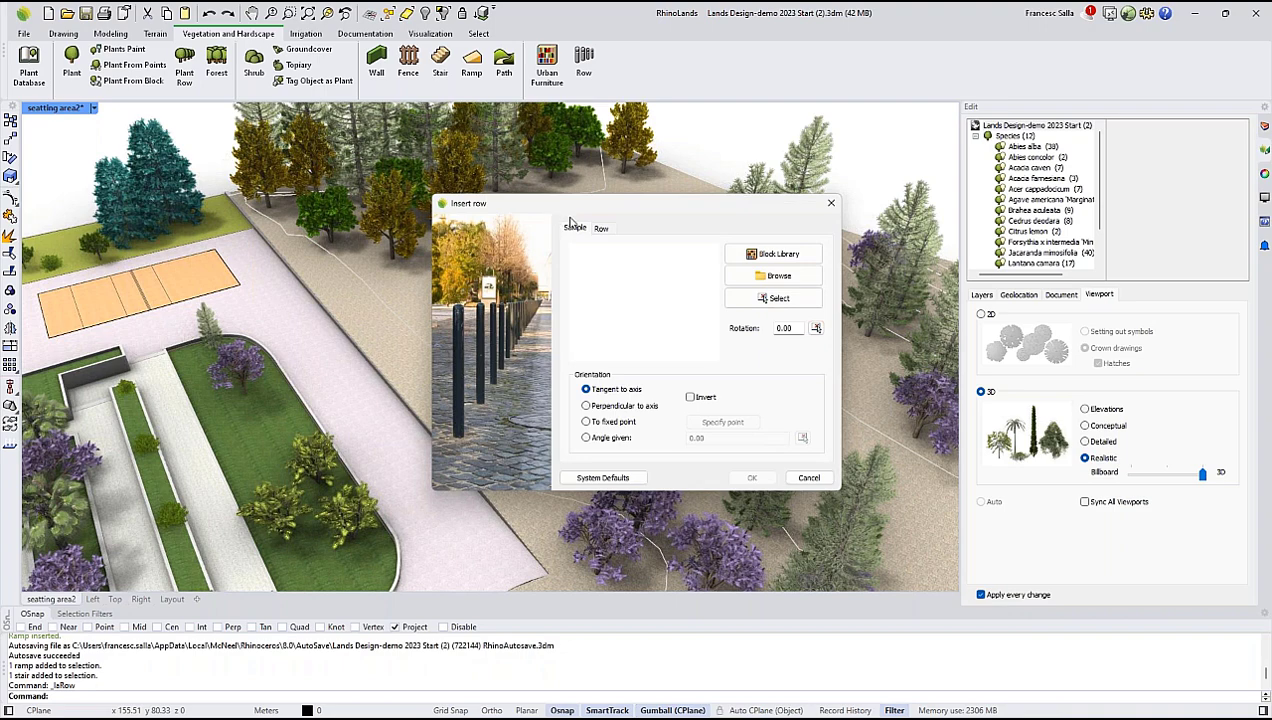
{"action": "left_click_drag", "start_coordinate": [583, 213], "coordinate": [629, 215]}
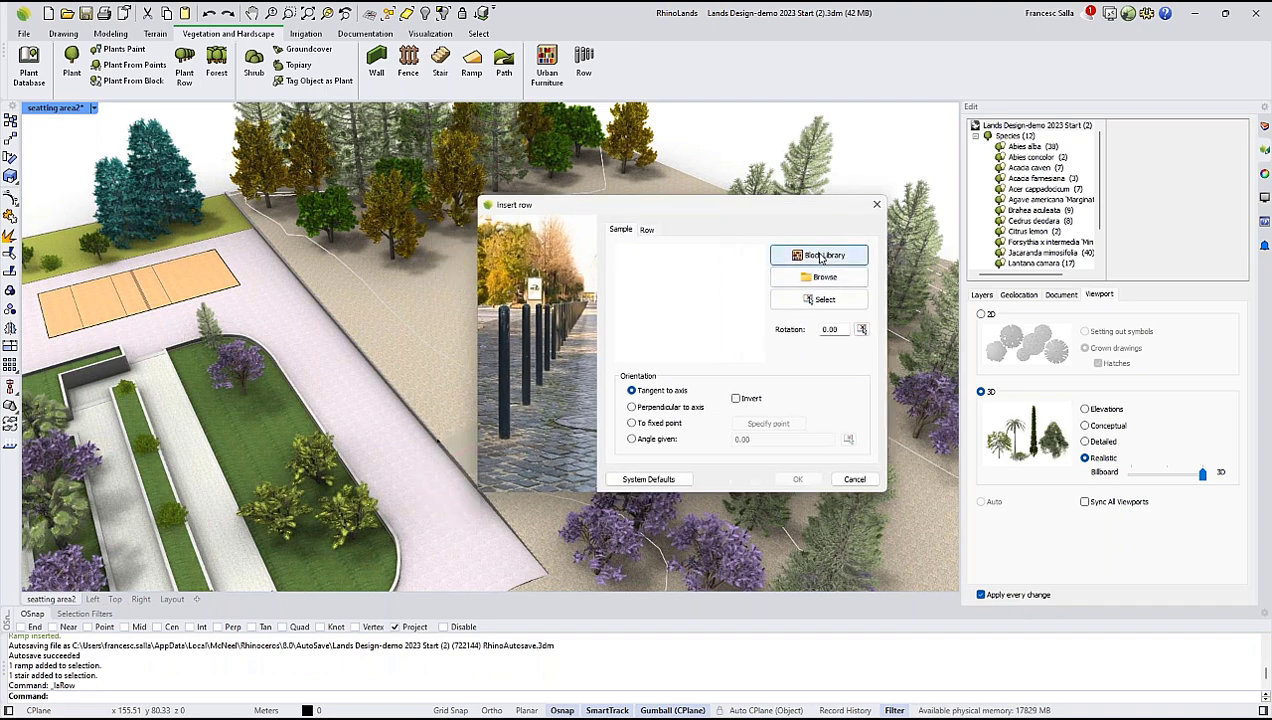
{"action": "left_click", "coordinate": [822, 257]}
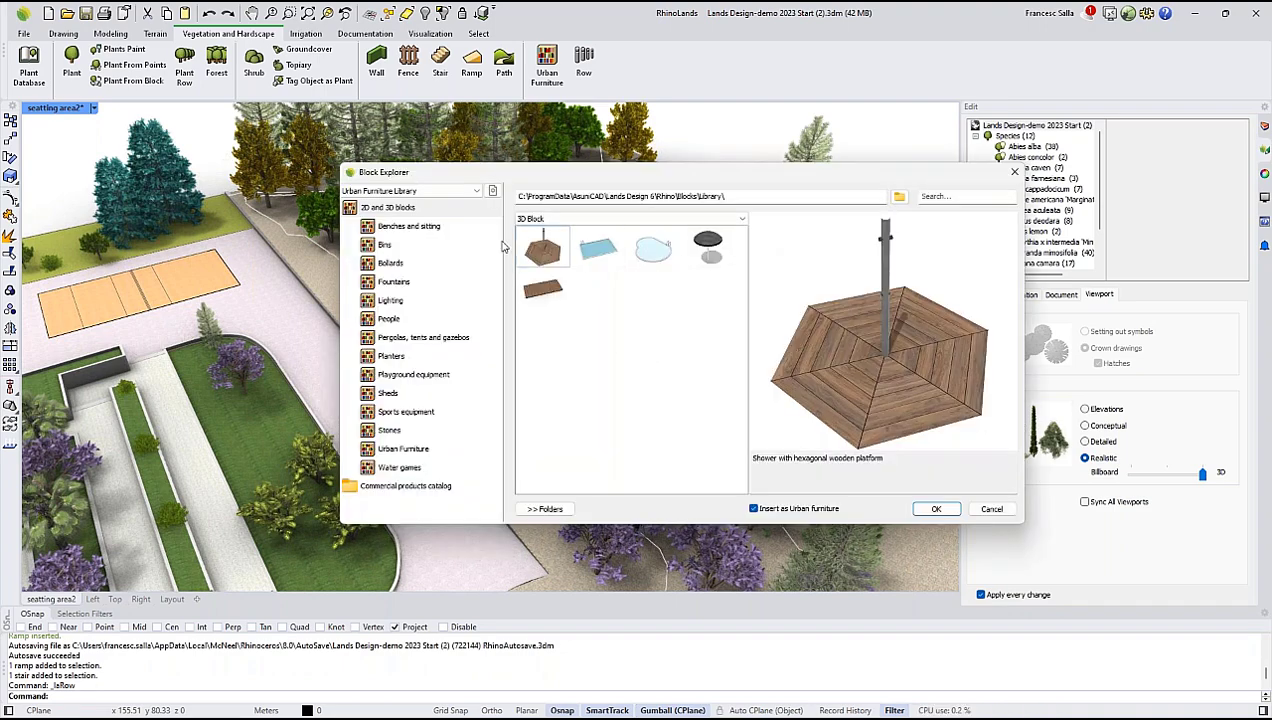
{"action": "left_click", "coordinate": [390, 301]}
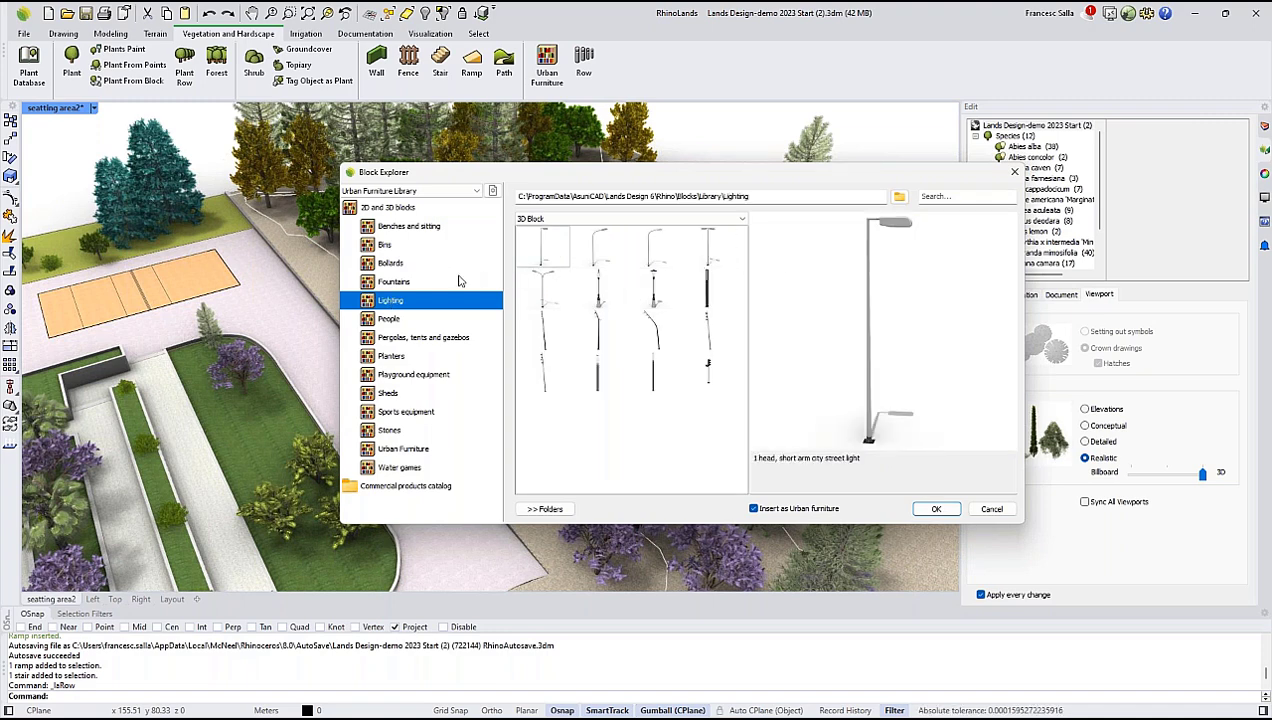
{"action": "left_click", "coordinate": [393, 285]}
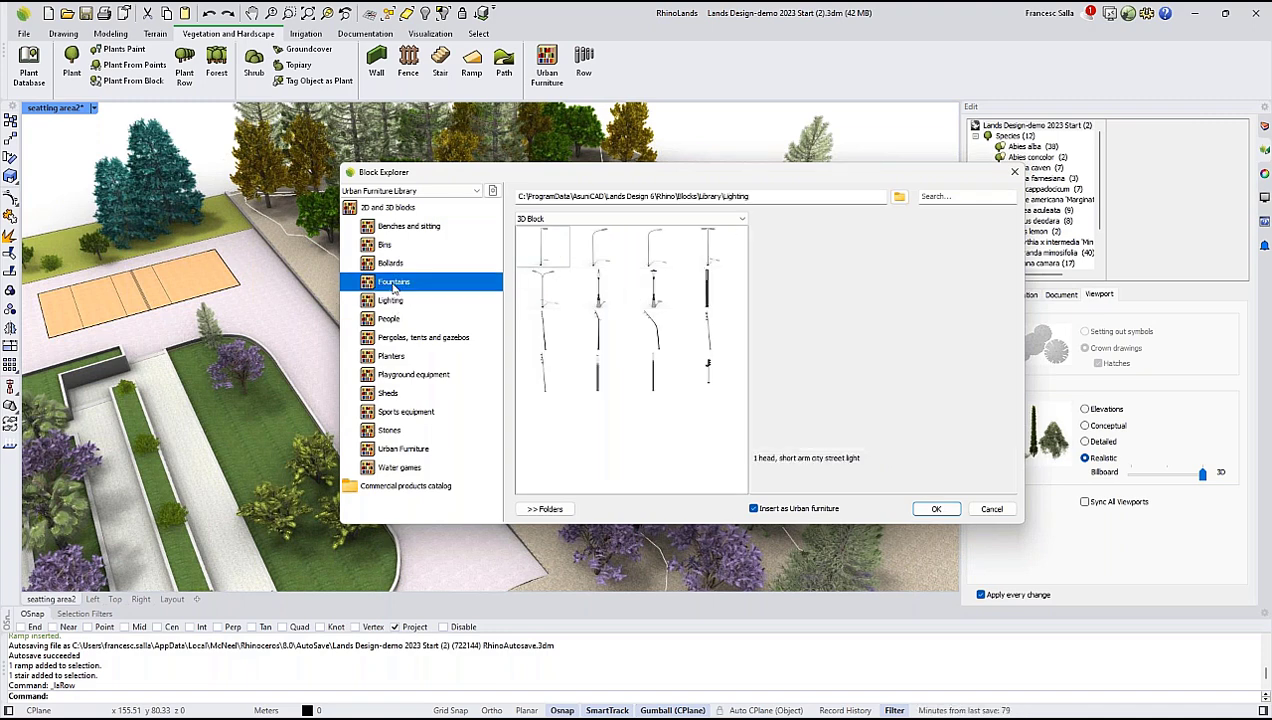
{"action": "left_click", "coordinate": [389, 430]}
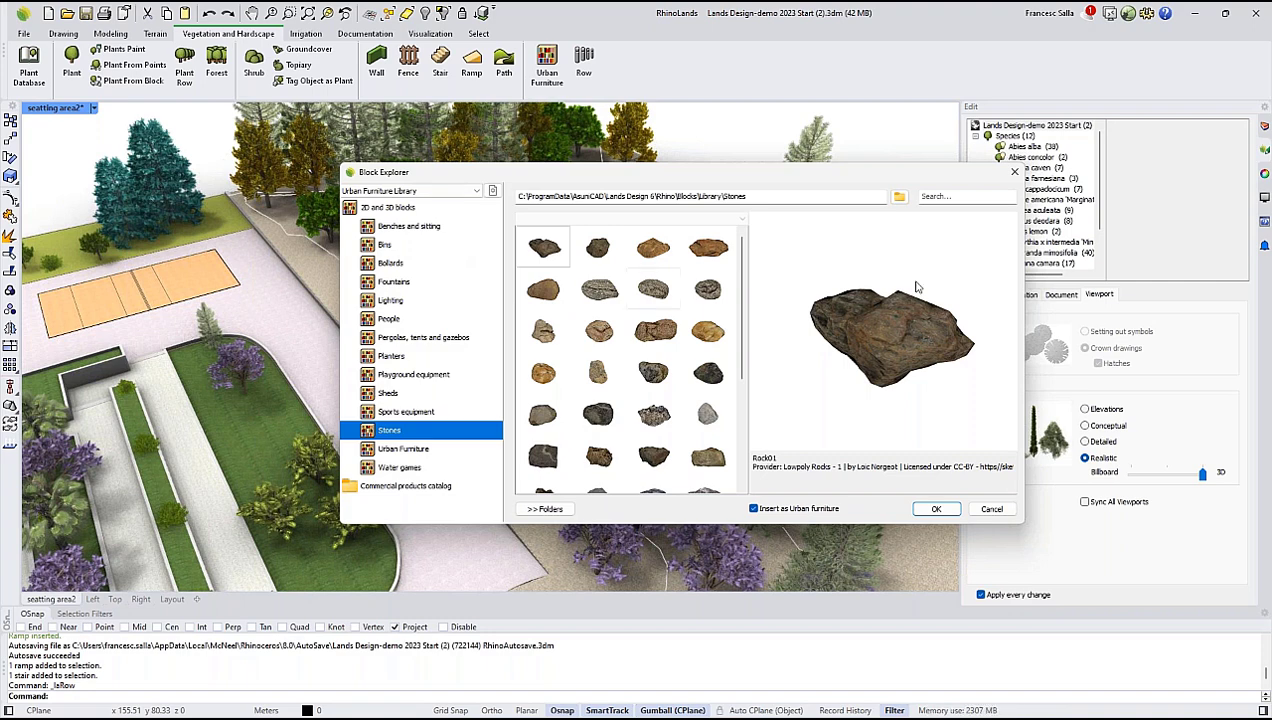
Choose the tall pole with several lamp heads from the Lighting category as the row's sample.
{"action": "left_click", "coordinate": [390, 300]}
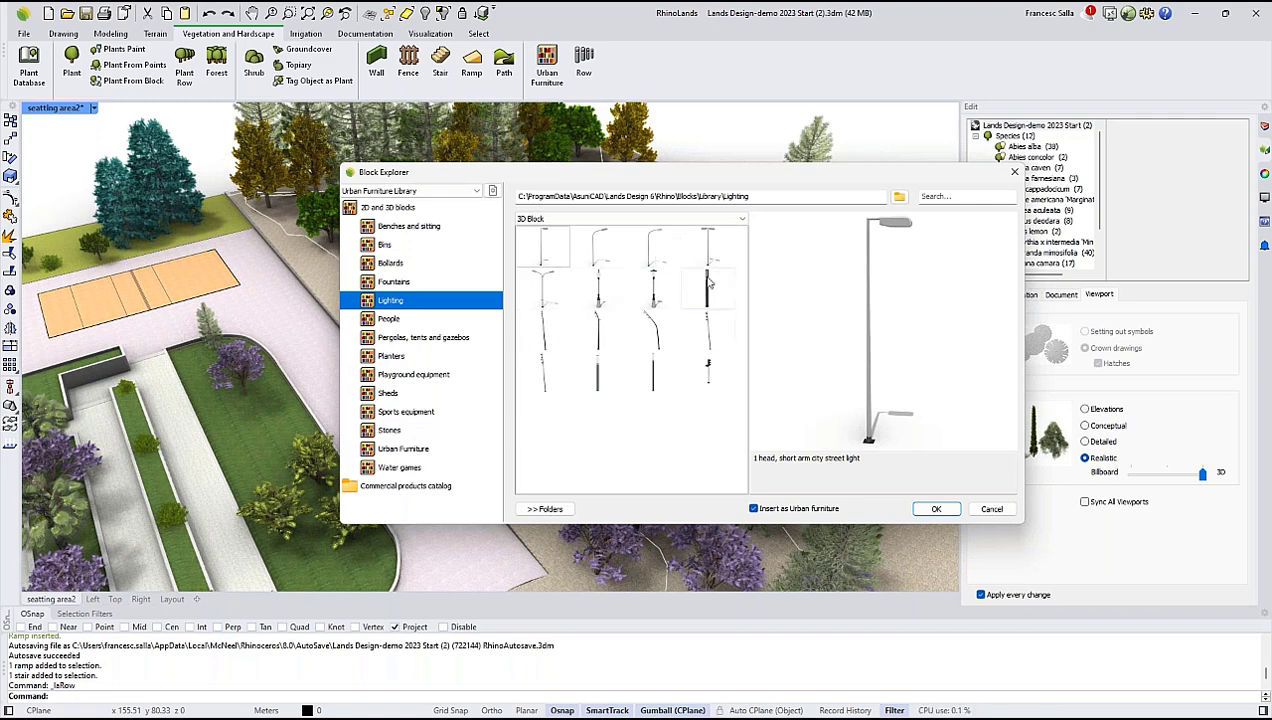
{"action": "left_click", "coordinate": [707, 322]}
{"action": "left_click", "coordinate": [934, 509]}
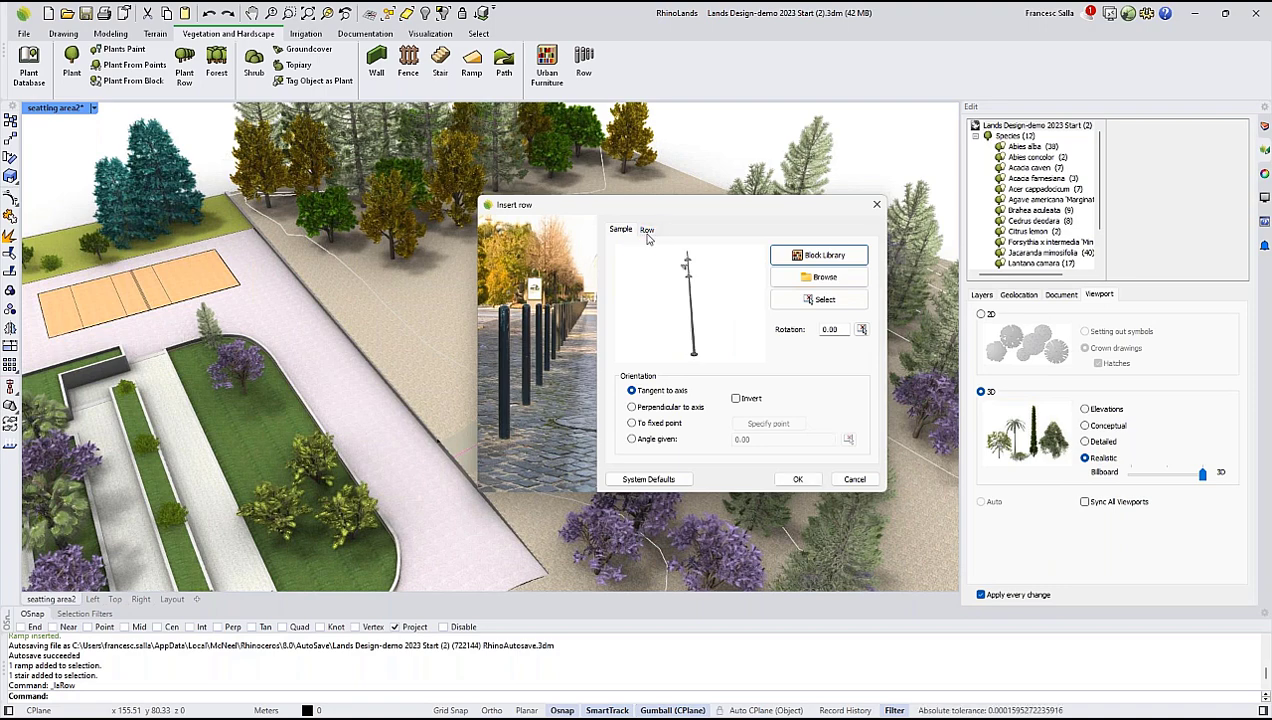
Define the row by separation, with a separation of 8 and a distance to axis of 2, and accept the settings.
{"action": "left_click", "coordinate": [647, 231]}
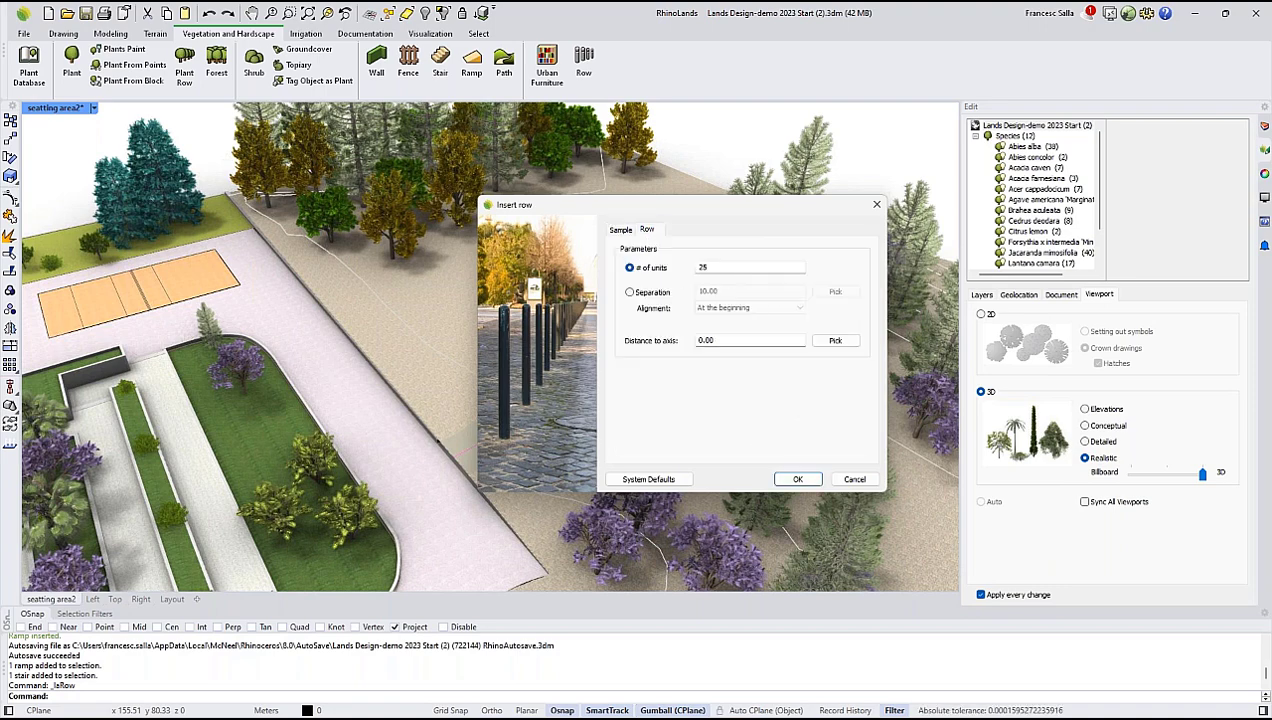
{"action": "left_click", "coordinate": [630, 292]}
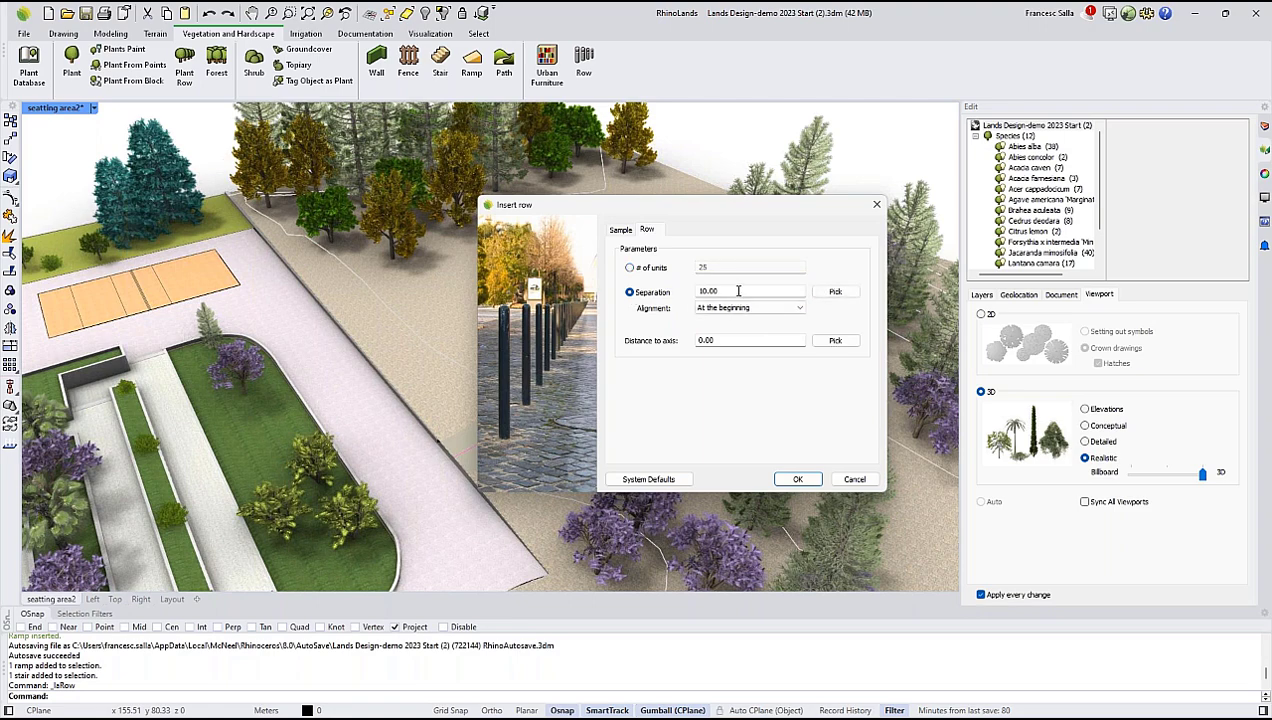
{"action": "type", "text": "8"}
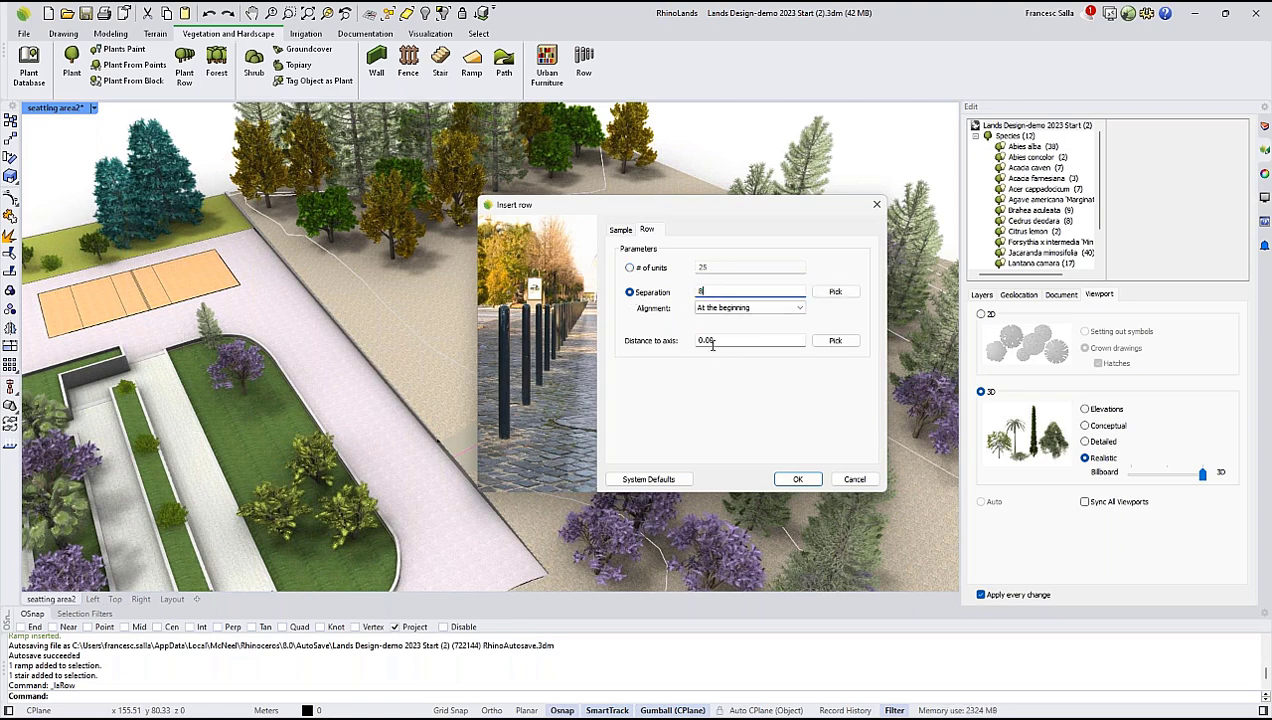
{"action": "left_click_drag", "start_coordinate": [705, 214], "coordinate": [949, 245]}
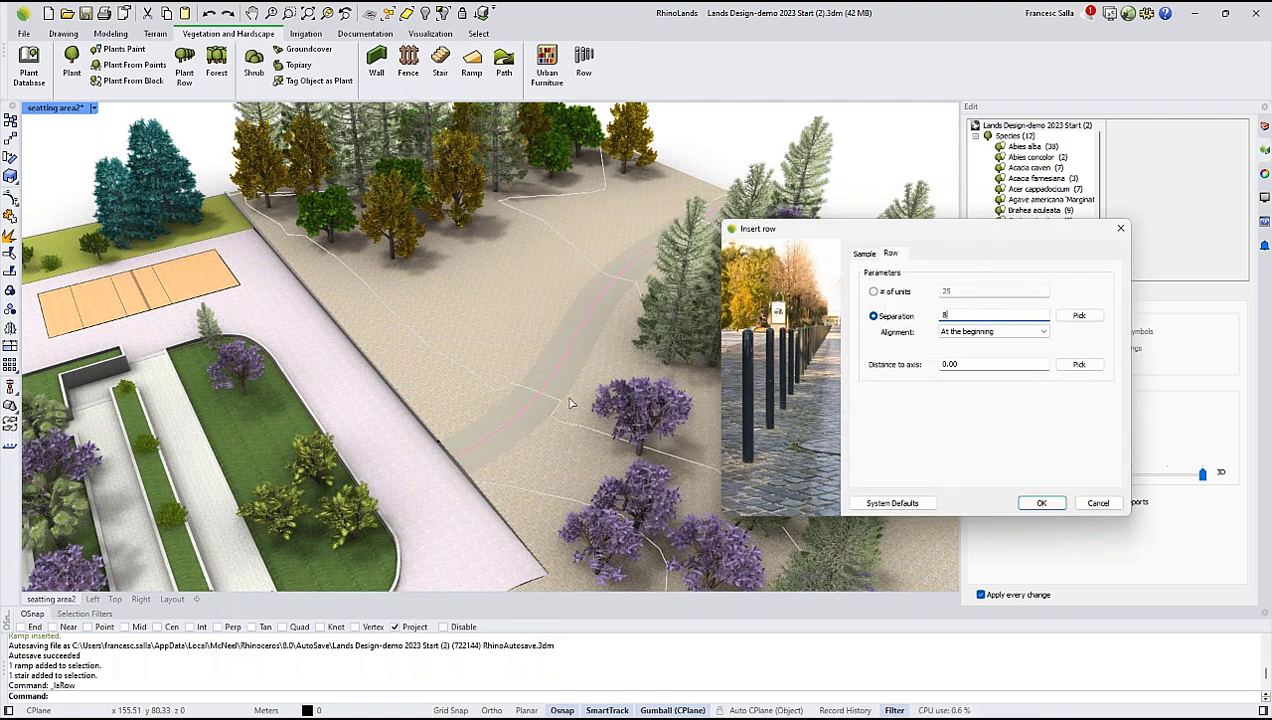
{"action": "double_click", "coordinate": [945, 364]}
{"action": "type", "text": "2"}
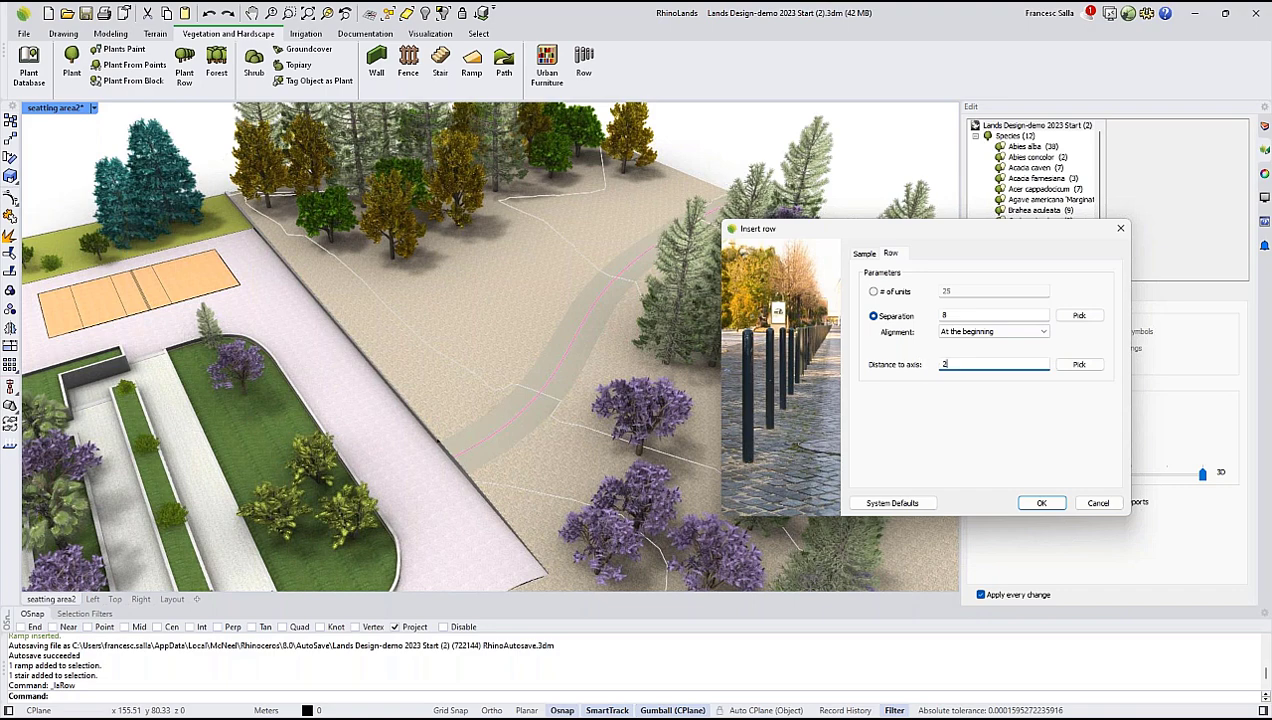
{"action": "left_click", "coordinate": [1041, 503]}
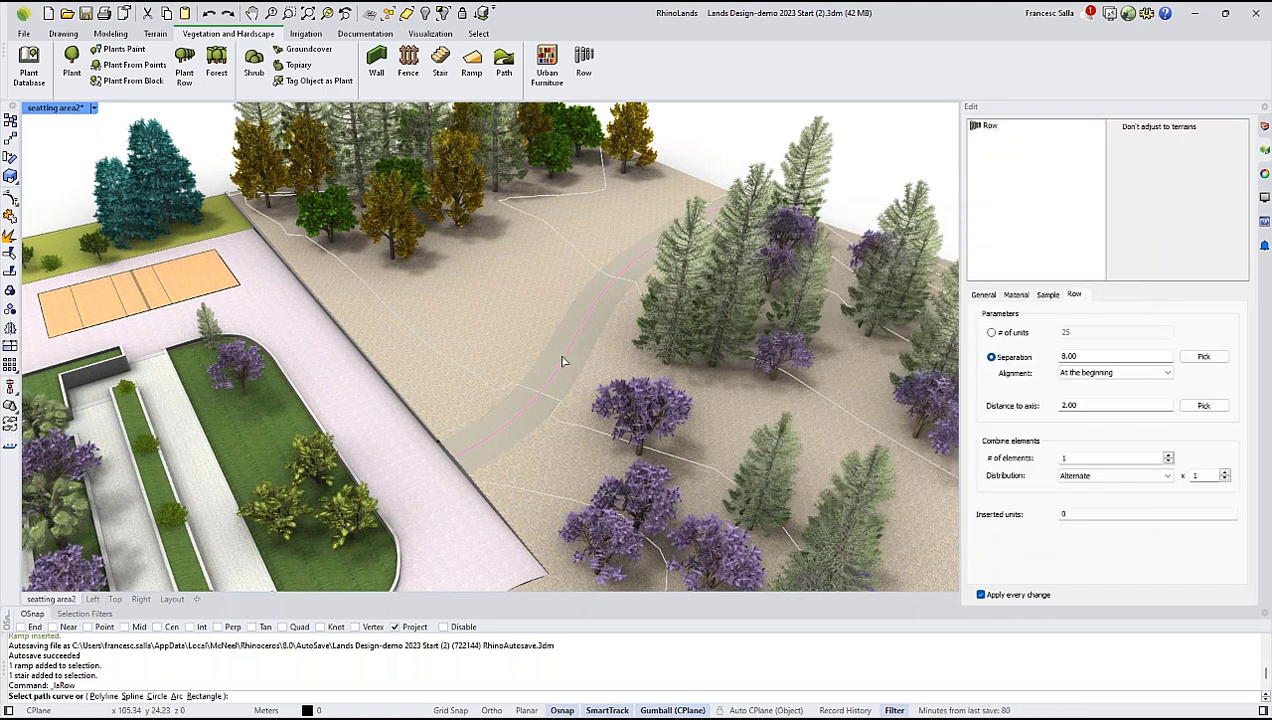
Insert the lamp row along the centre curve of the winding path and finish the command.
{"action": "left_click", "coordinate": [563, 362]}
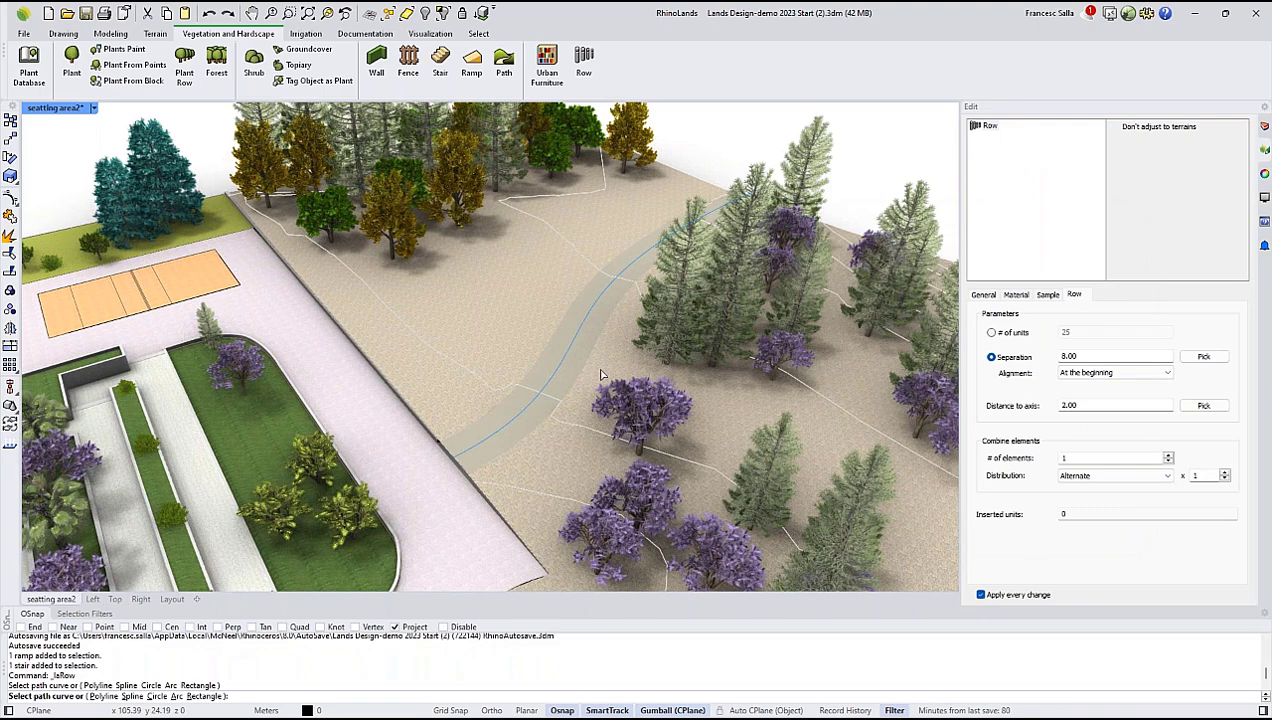
{"action": "right_click", "coordinate": [472, 357]}
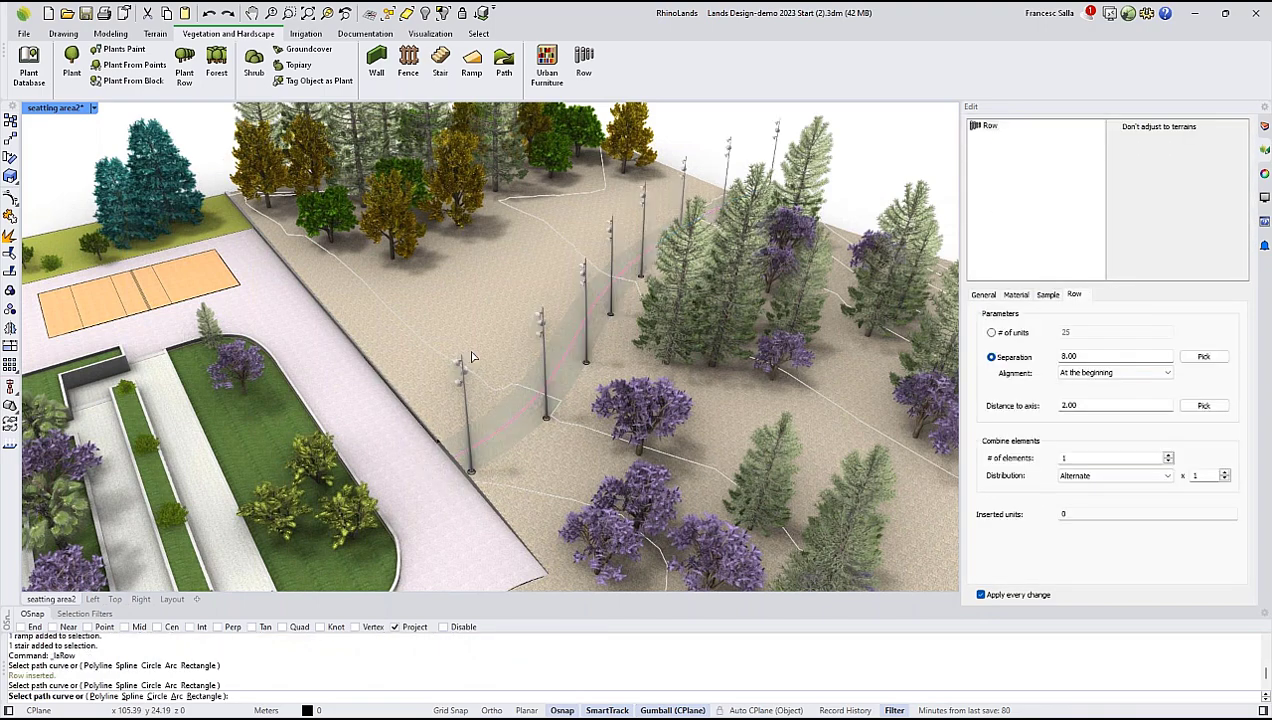
{"action": "right_click", "coordinate": [596, 302]}
Select the lamp row and set its distance to axis to 2.5.
{"action": "right_click_drag", "start_coordinate": [596, 302], "coordinate": [631, 331]}
{"action": "right_click_drag", "start_coordinate": [840, 205], "coordinate": [630, 300], "text": "shift"}
{"action": "scroll", "coordinate": [594, 302], "scroll_direction": "up", "scroll_amount": 5}
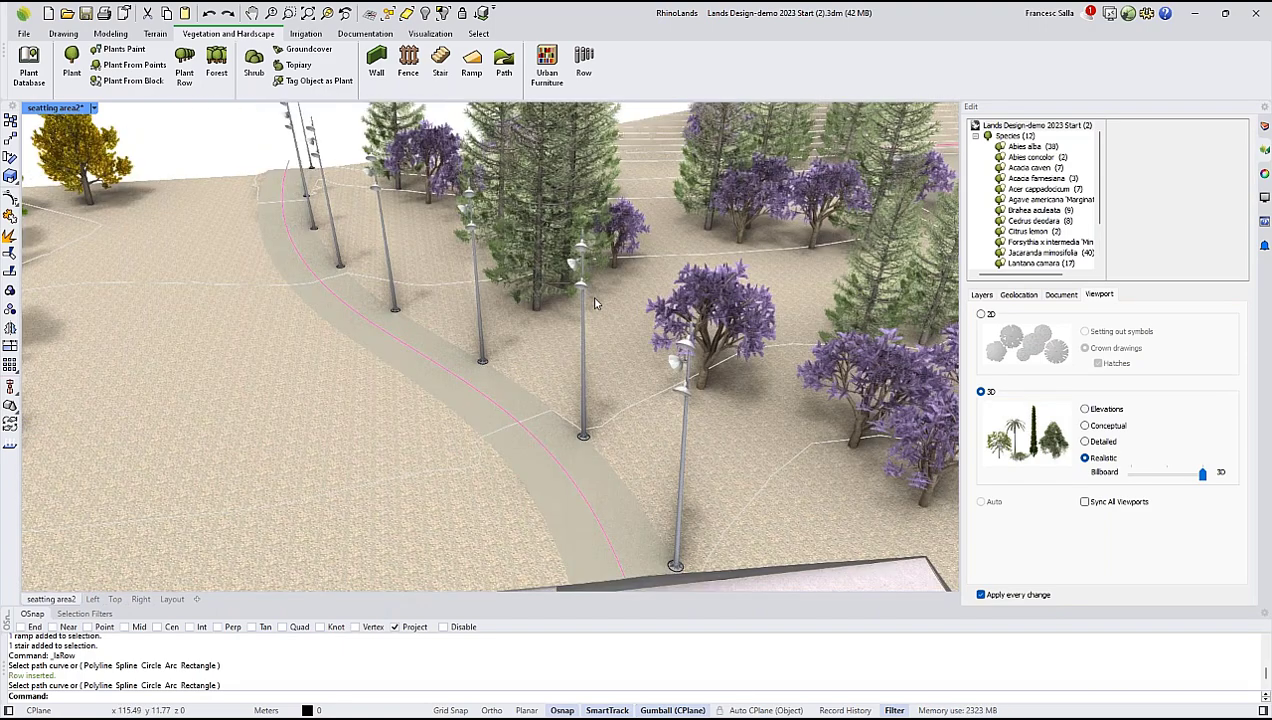
{"action": "left_click", "coordinate": [586, 300]}
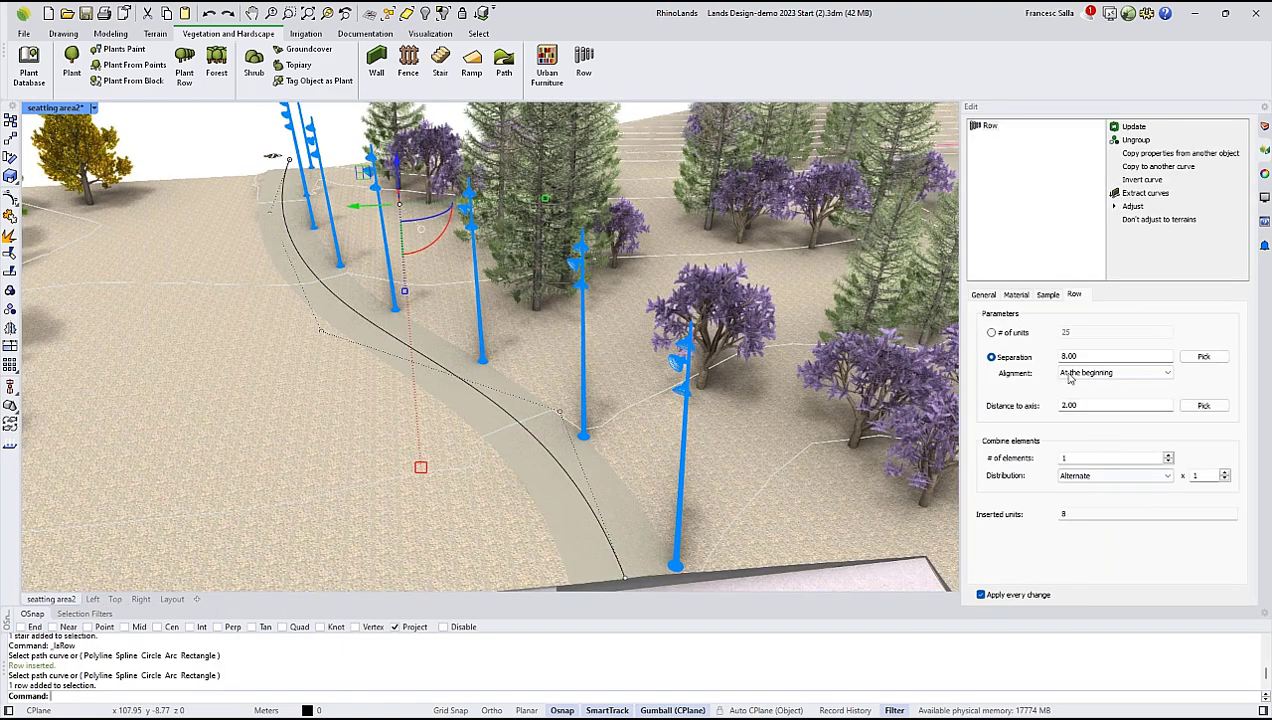
{"action": "left_click_drag", "start_coordinate": [1084, 406], "coordinate": [1068, 411]}
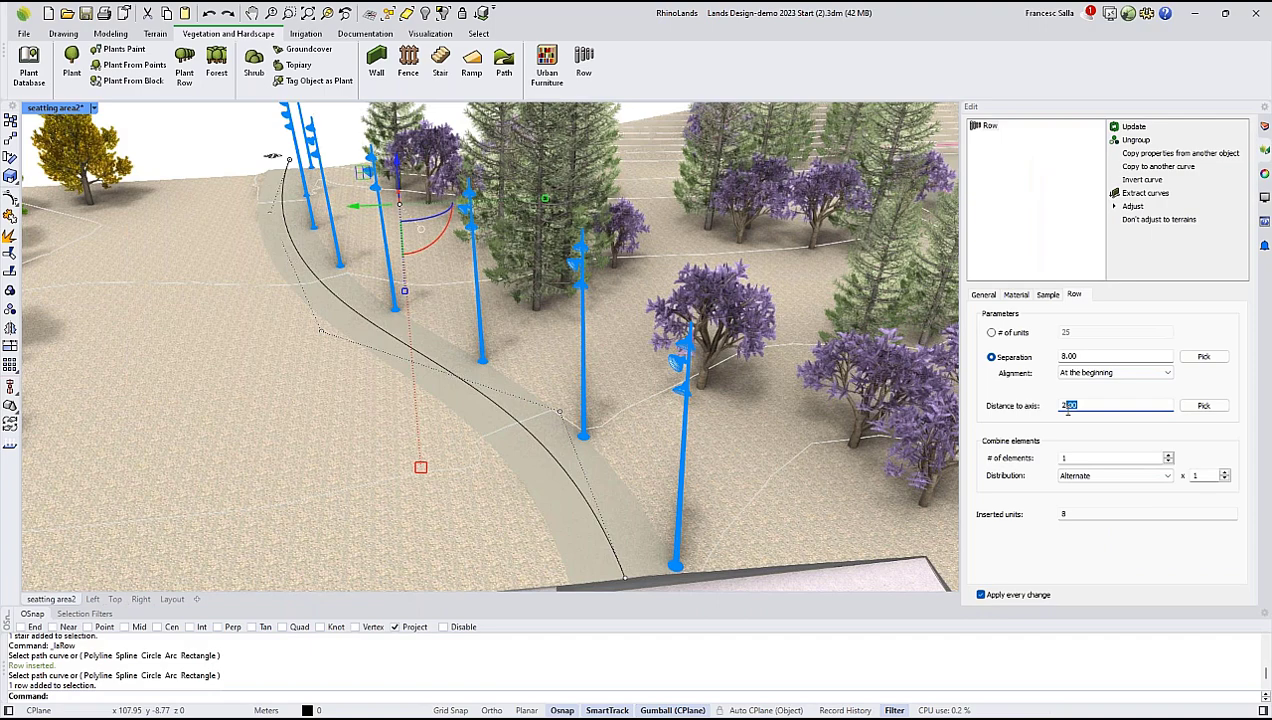
{"action": "type", "text": ".5"}
{"action": "key", "text": "Return"}
{"action": "right_click_drag", "start_coordinate": [739, 354], "coordinate": [717, 353]}
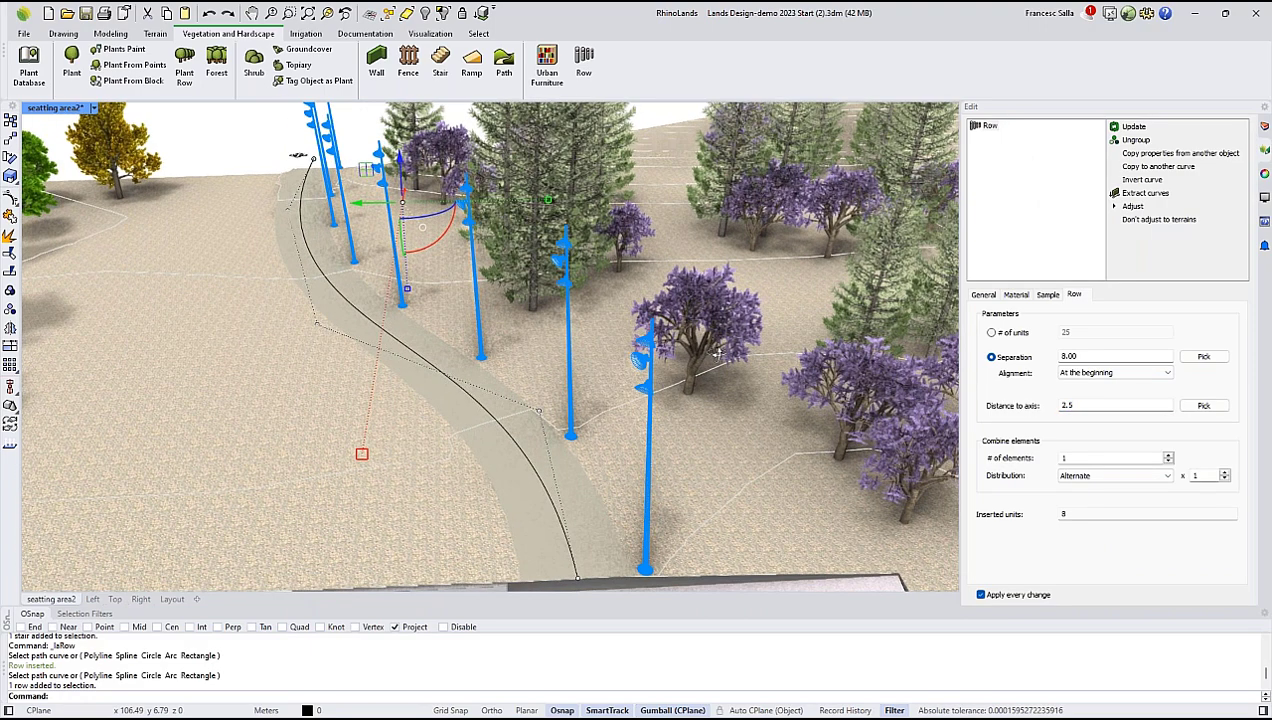
Set the lamp row's separation to 12 and deselect the row.
{"action": "double_click", "coordinate": [1068, 356]}
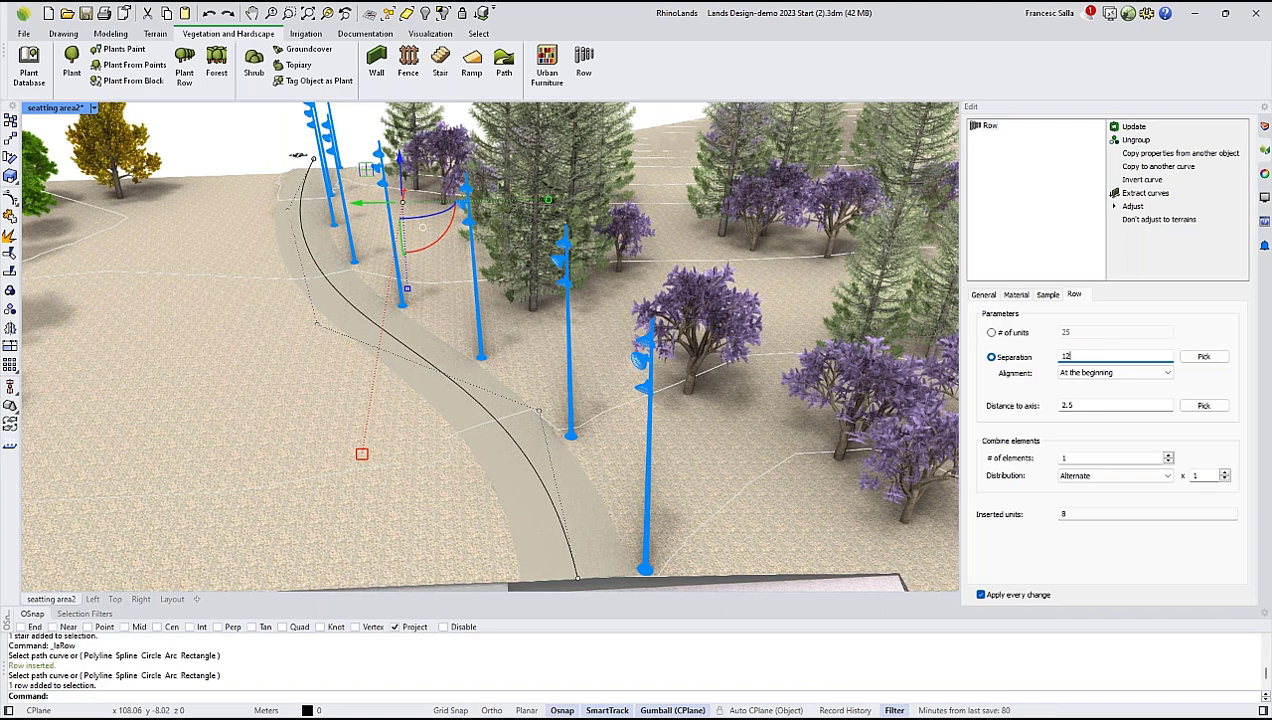
{"action": "key", "text": "Return"}
{"action": "right_click_drag", "start_coordinate": [625, 363], "coordinate": [668, 360]}
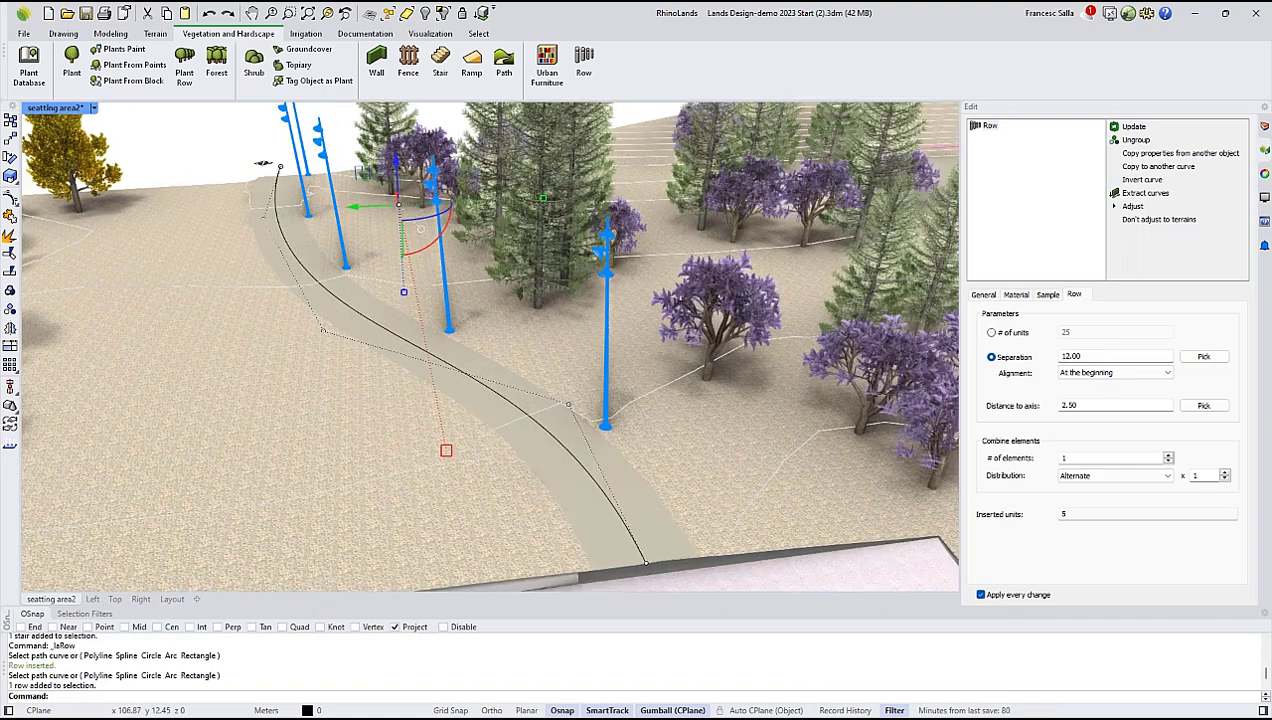
{"action": "scroll", "coordinate": [492, 283], "scroll_direction": "down", "scroll_amount": 4}
{"action": "key", "text": "Escape"}
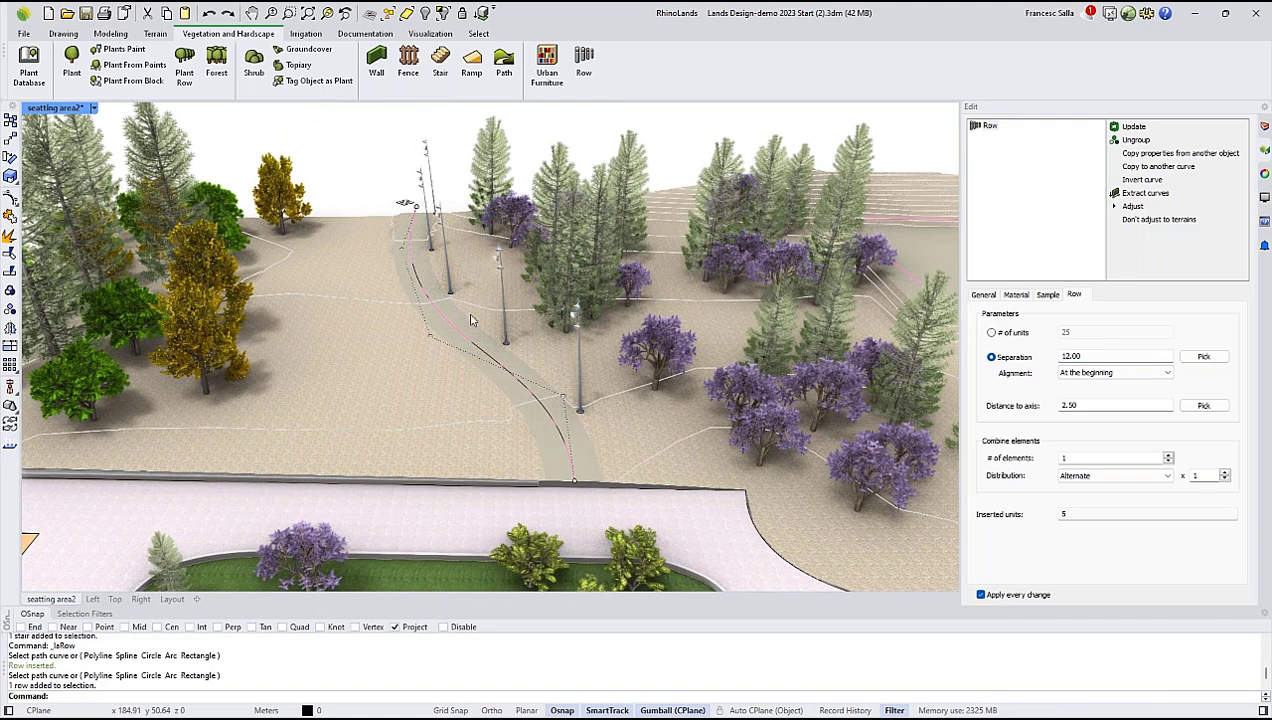
{"action": "key", "text": "Escape"}
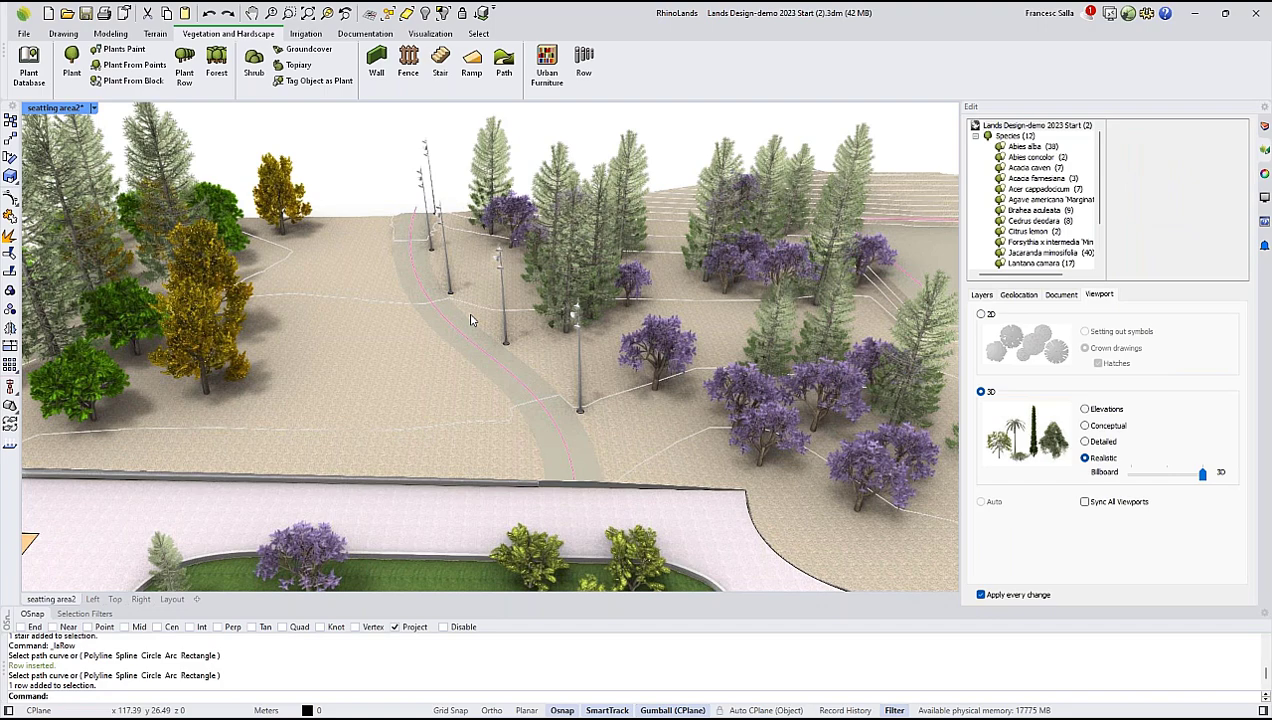
{"action": "scroll", "coordinate": [545, 345], "scroll_direction": "down", "scroll_amount": 5}
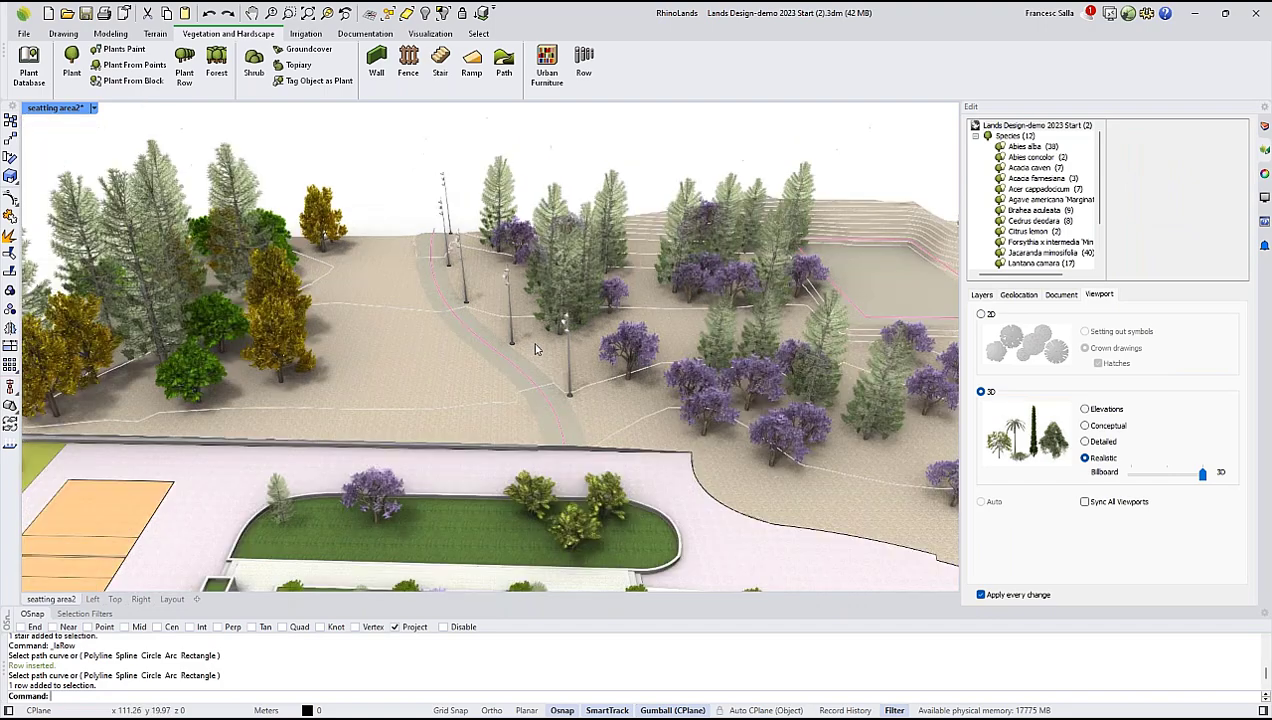
{"action": "scroll", "coordinate": [580, 330], "scroll_direction": "down", "scroll_amount": 5}
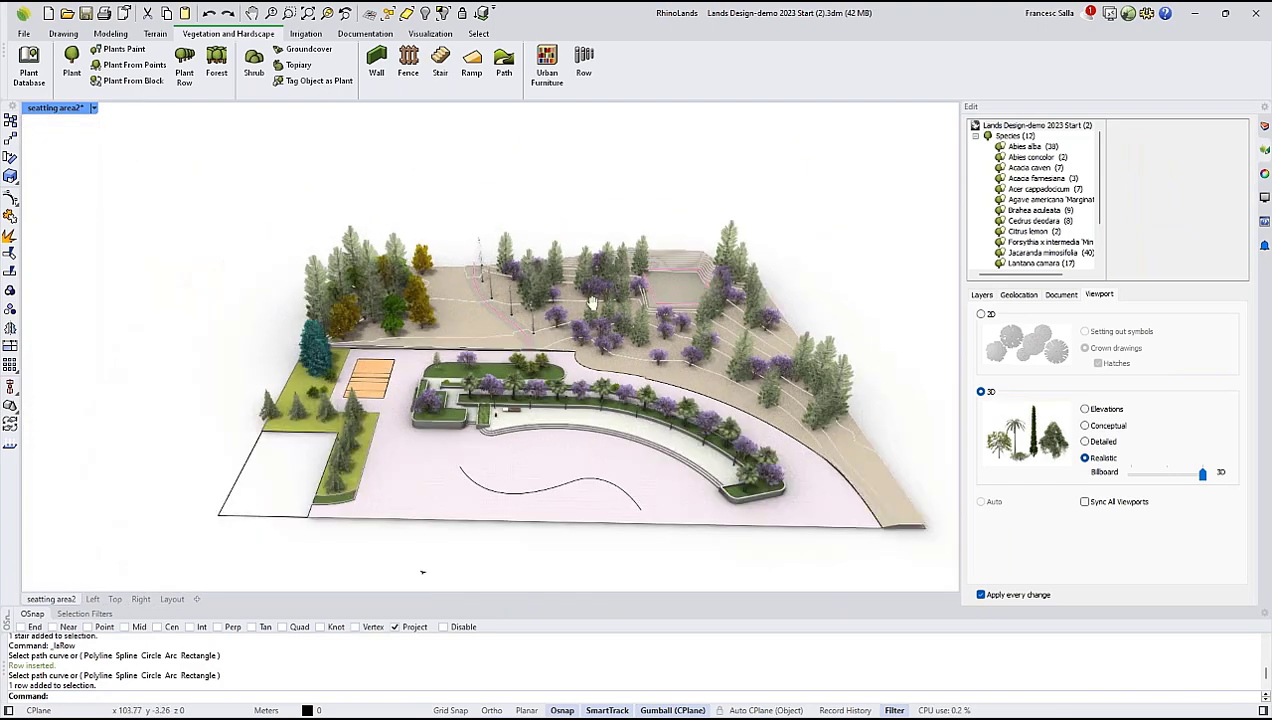
{"action": "scroll", "coordinate": [588, 318], "scroll_direction": "up", "scroll_amount": 3}
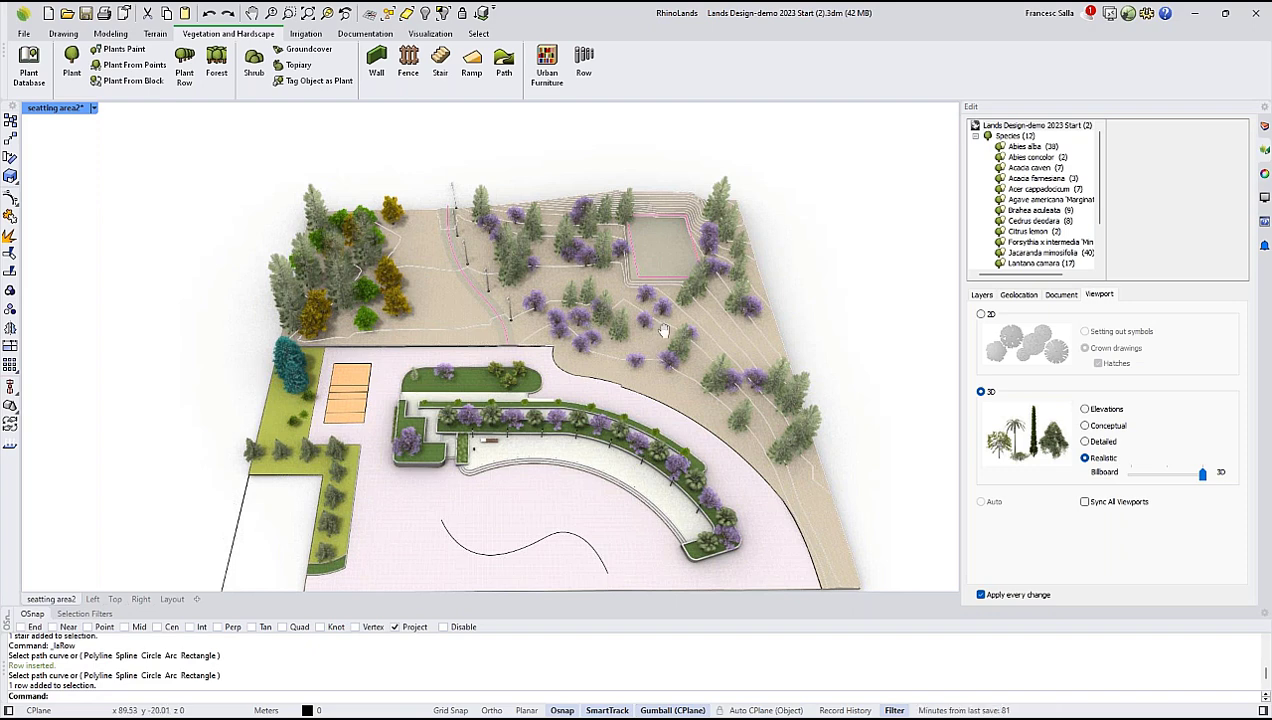
Switch to the top plan view and inspect the properties of the main pavement and green area zones.
{"action": "right_click_drag", "start_coordinate": [657, 323], "coordinate": [659, 285], "text": "shift"}
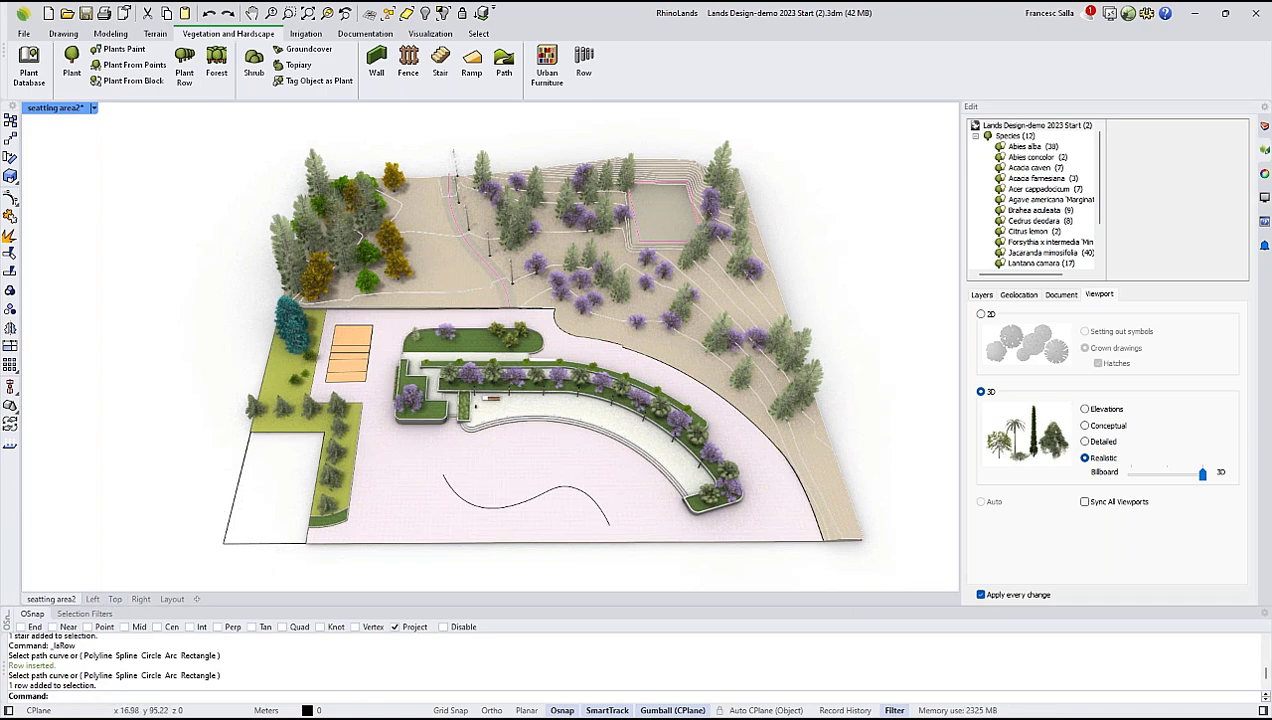
{"action": "left_click", "coordinate": [115, 599]}
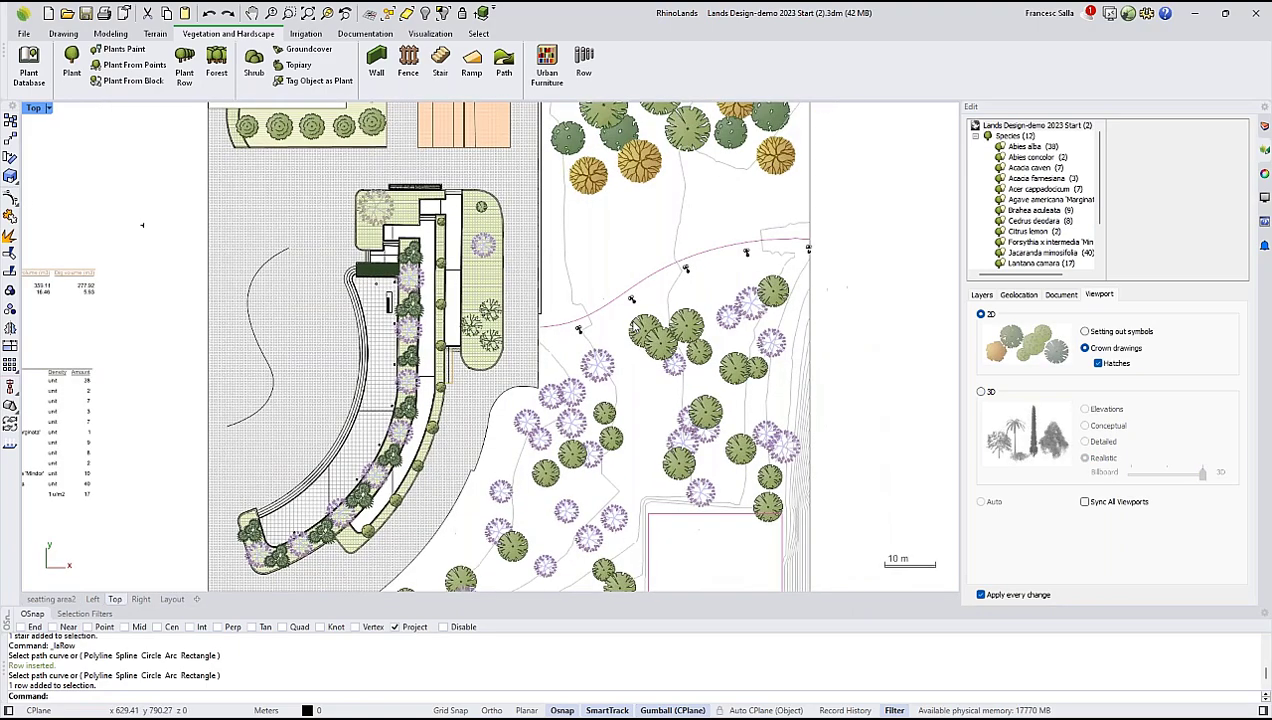
{"action": "right_click_drag", "start_coordinate": [610, 326], "coordinate": [592, 324]}
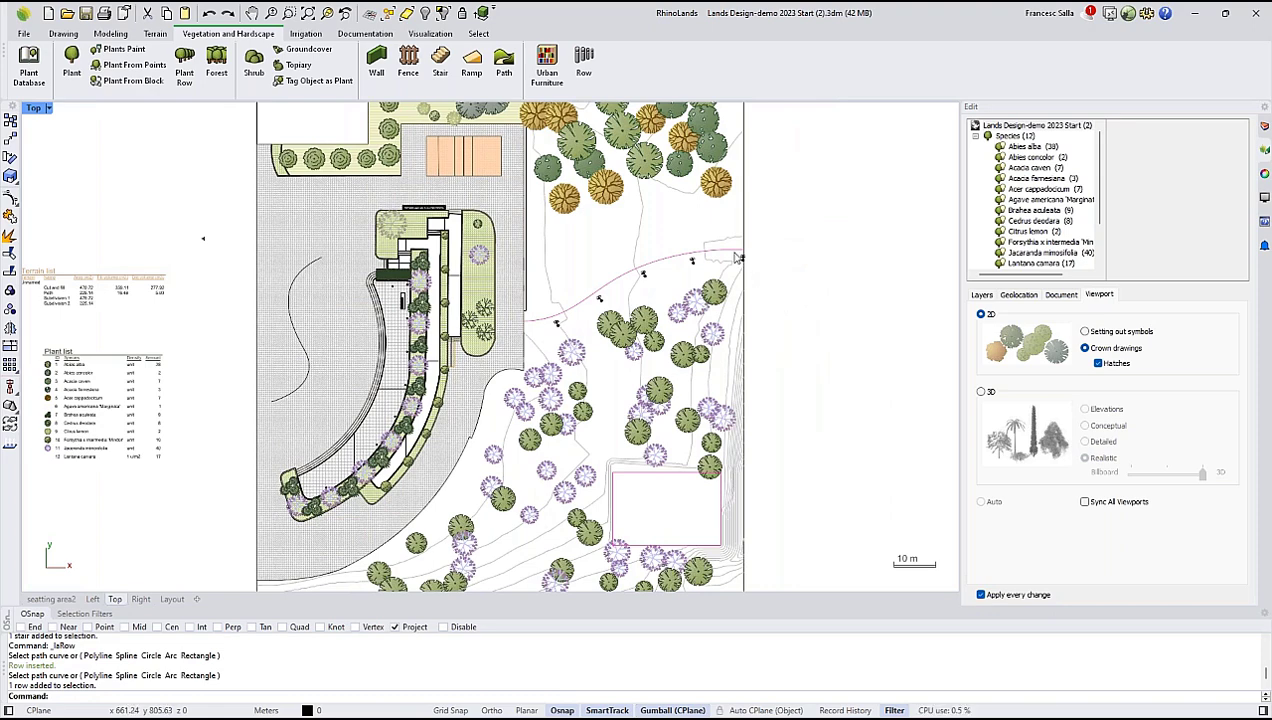
{"action": "right_click_drag", "start_coordinate": [766, 280], "coordinate": [797, 378]}
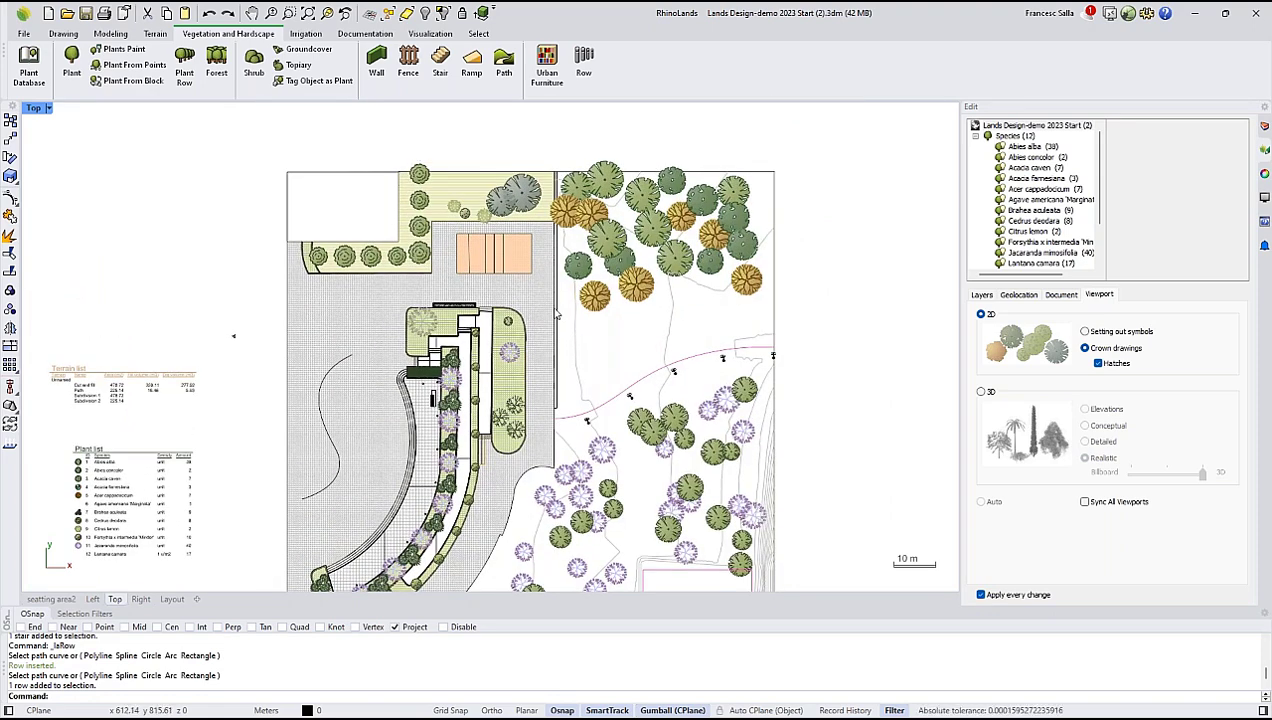
{"action": "left_click", "coordinate": [331, 319]}
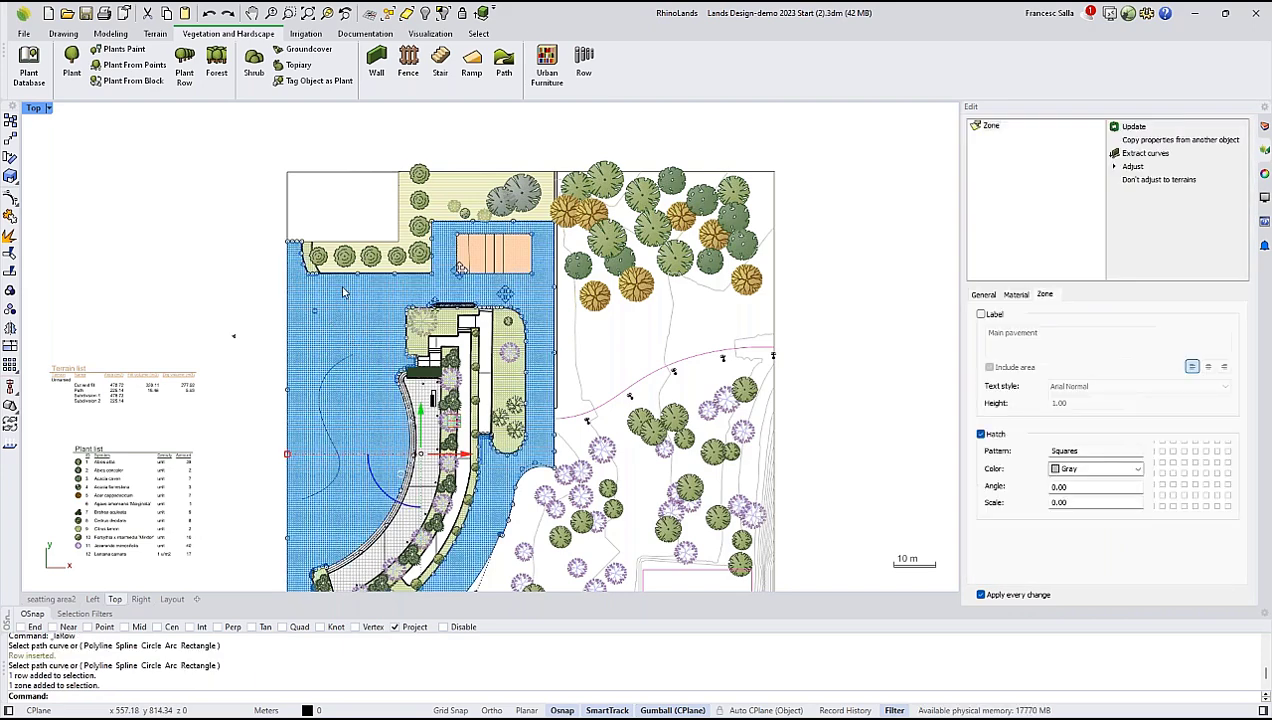
{"action": "right_click_drag", "start_coordinate": [342, 288], "coordinate": [340, 252]}
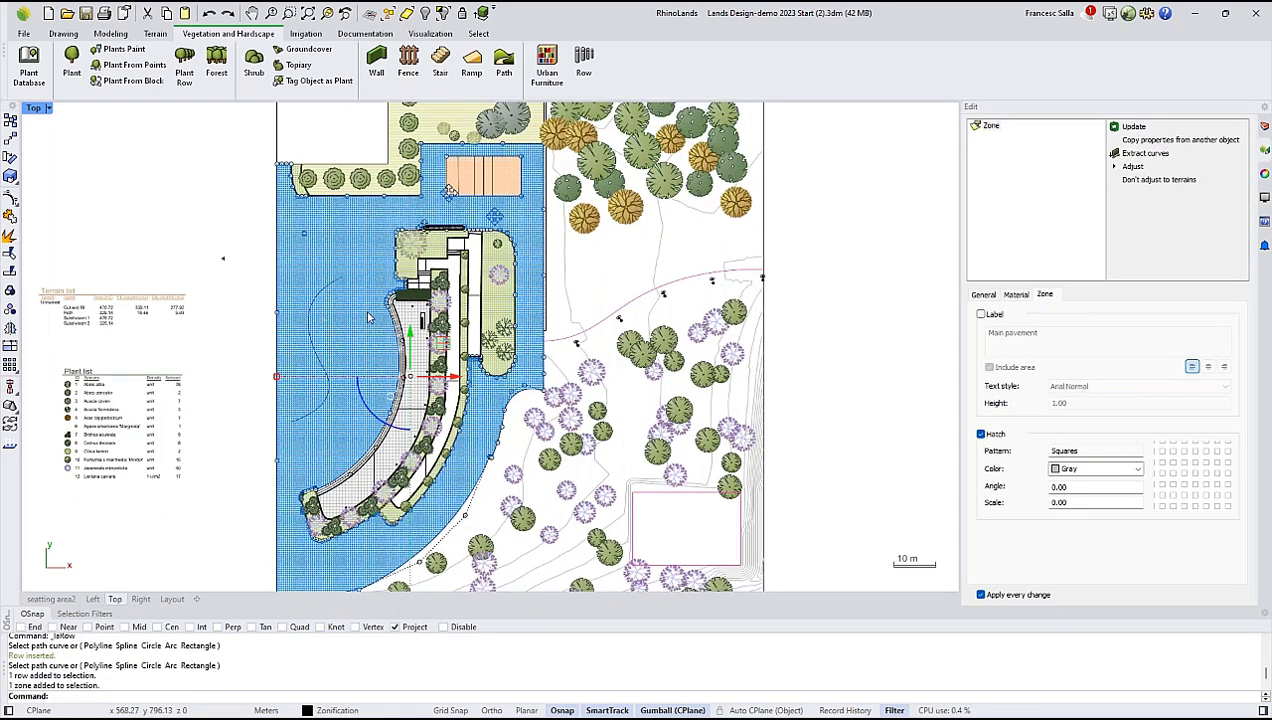
{"action": "scroll", "coordinate": [486, 302], "scroll_direction": "up", "scroll_amount": 4}
{"action": "left_click", "coordinate": [490, 290]}
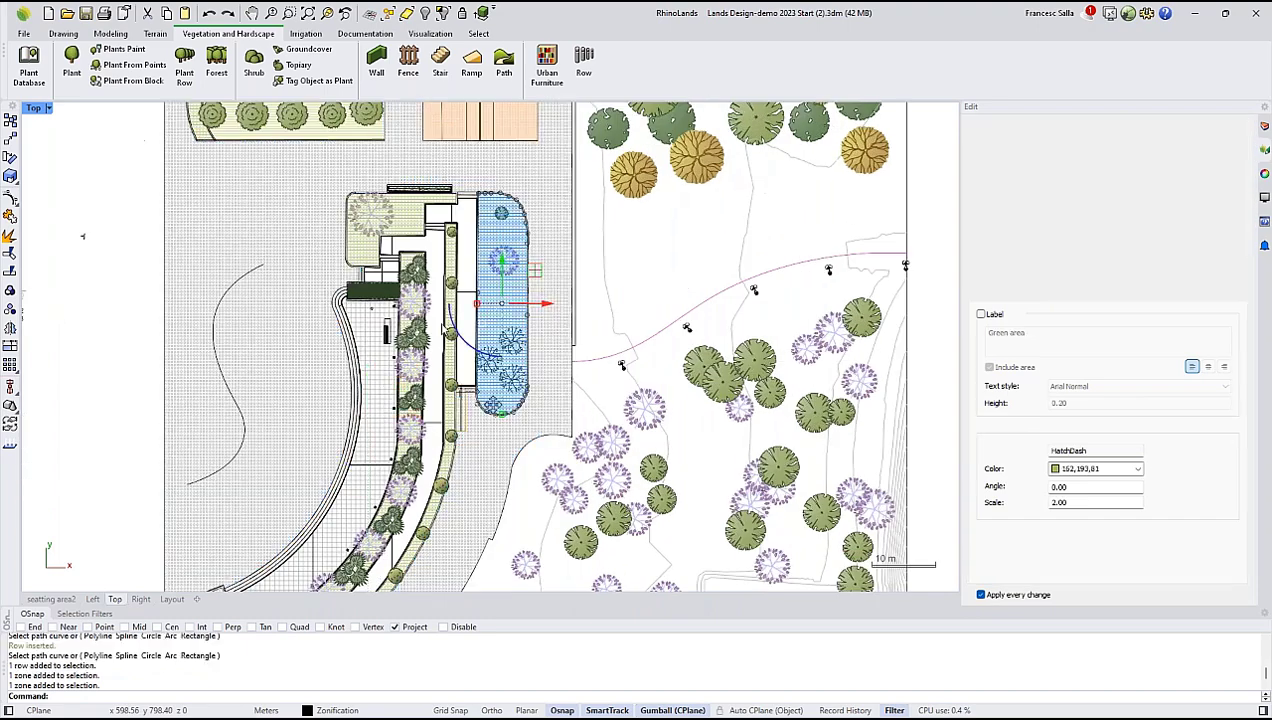
{"action": "scroll", "coordinate": [408, 250], "scroll_direction": "down", "scroll_amount": 5}
{"action": "left_click", "coordinate": [192, 269]}
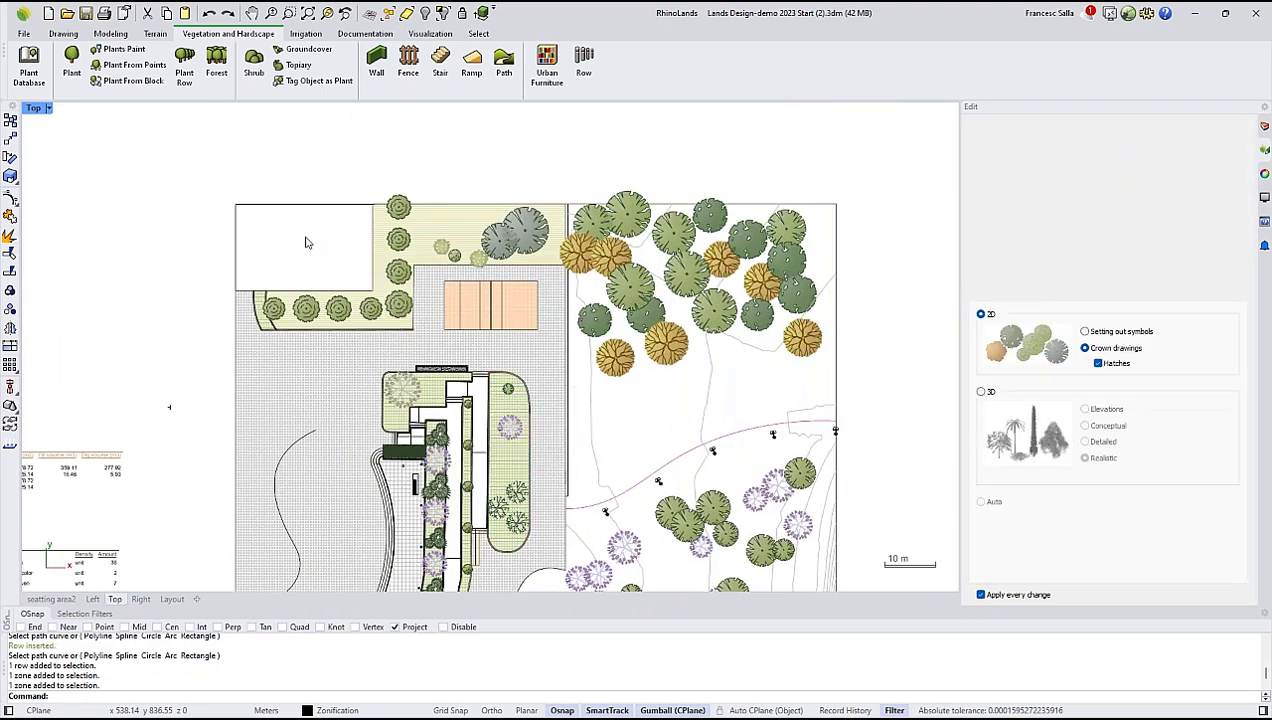
Zonify the empty rectangle in the plan's upper corner by picking an inner point, and check the zone's material settings.
{"action": "scroll", "coordinate": [307, 243], "scroll_direction": "up", "scroll_amount": 1}
{"action": "left_click", "coordinate": [380, 36]}
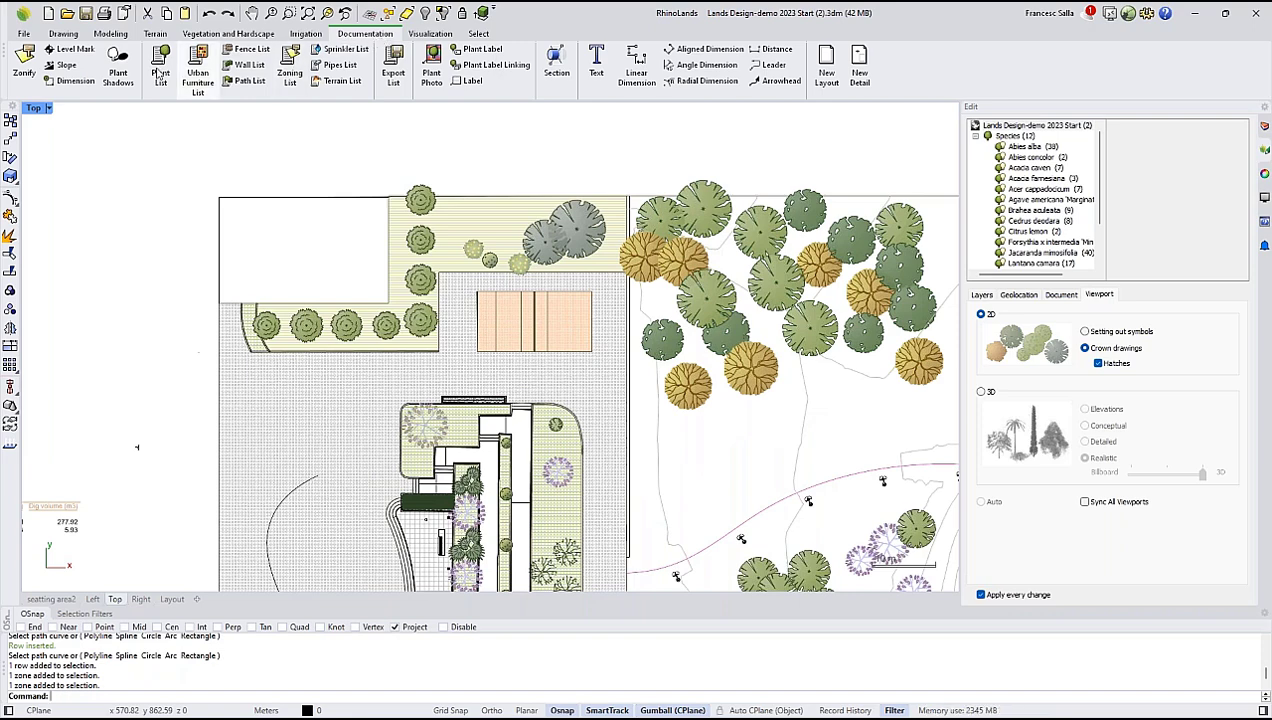
{"action": "left_click", "coordinate": [24, 62]}
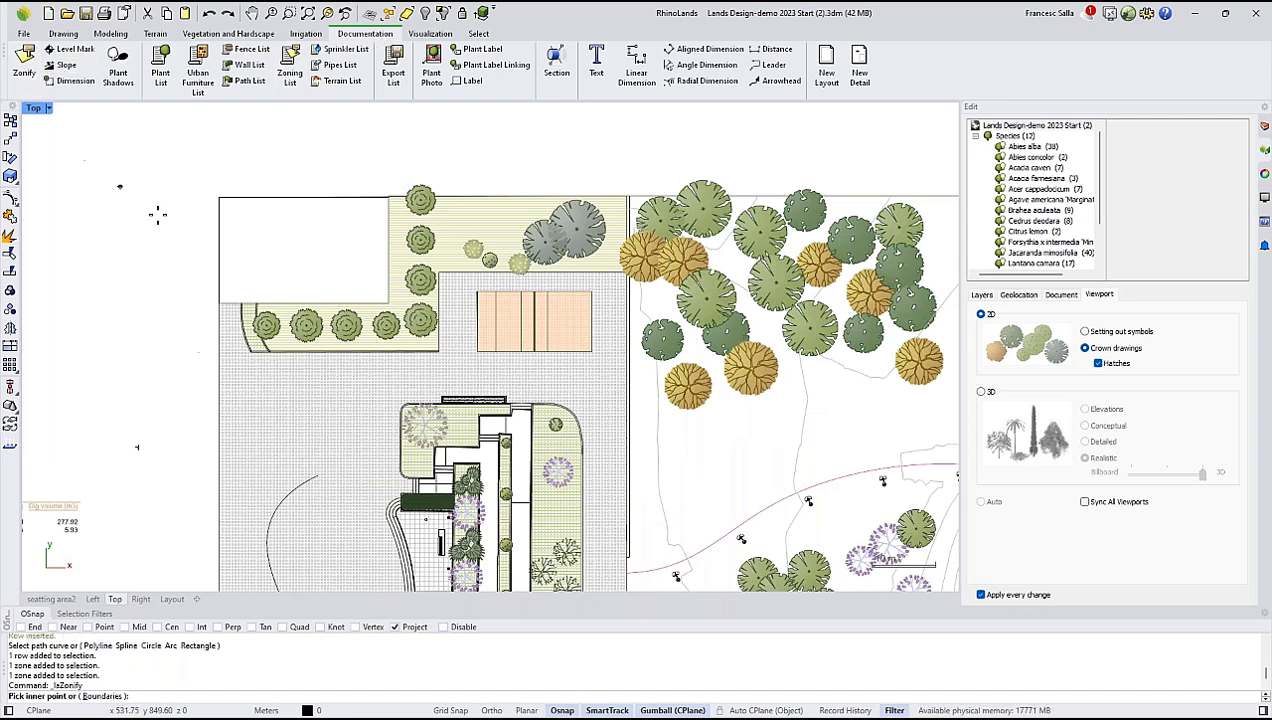
{"action": "left_click", "coordinate": [272, 243]}
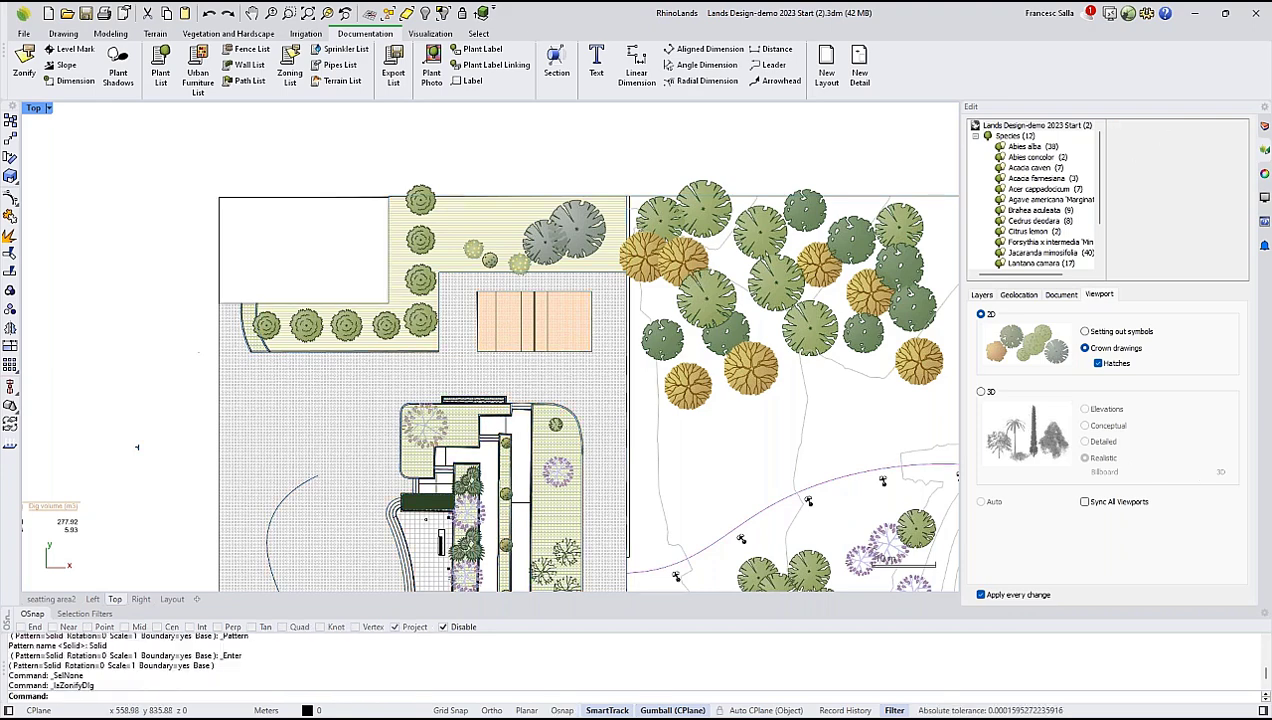
{"action": "left_click_drag", "start_coordinate": [883, 236], "coordinate": [667, 222]}
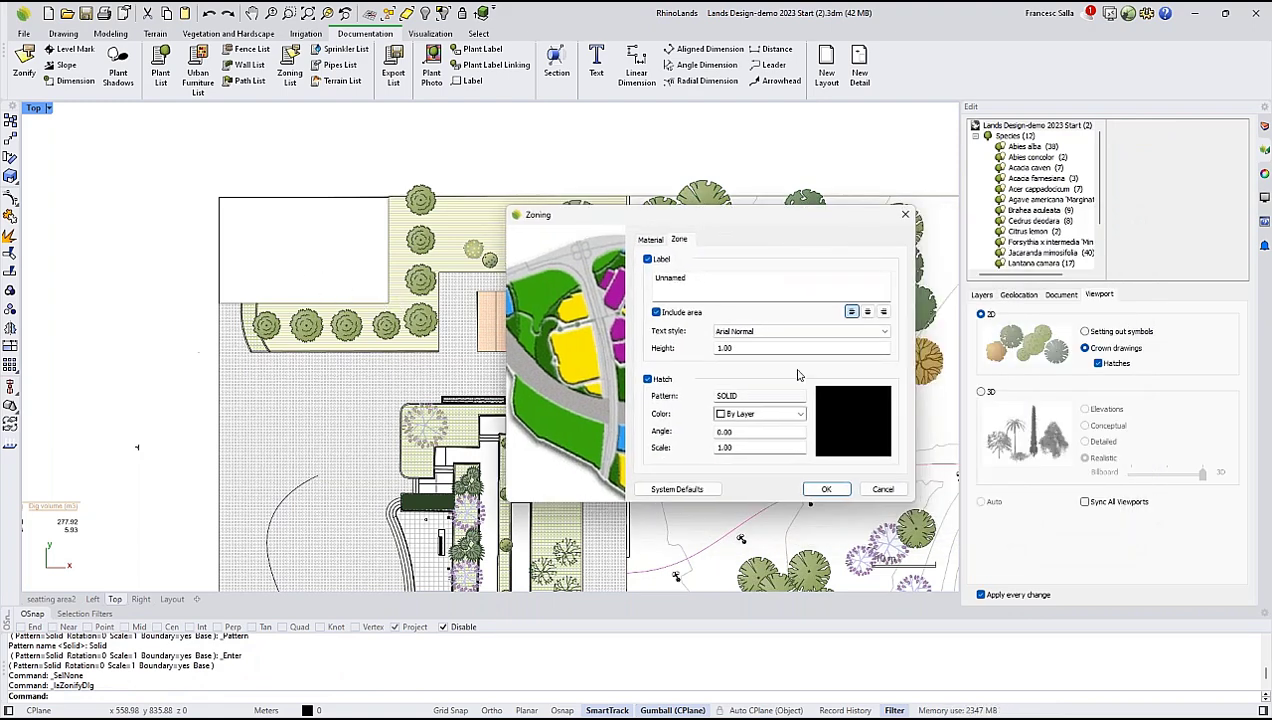
{"action": "left_click", "coordinate": [651, 241]}
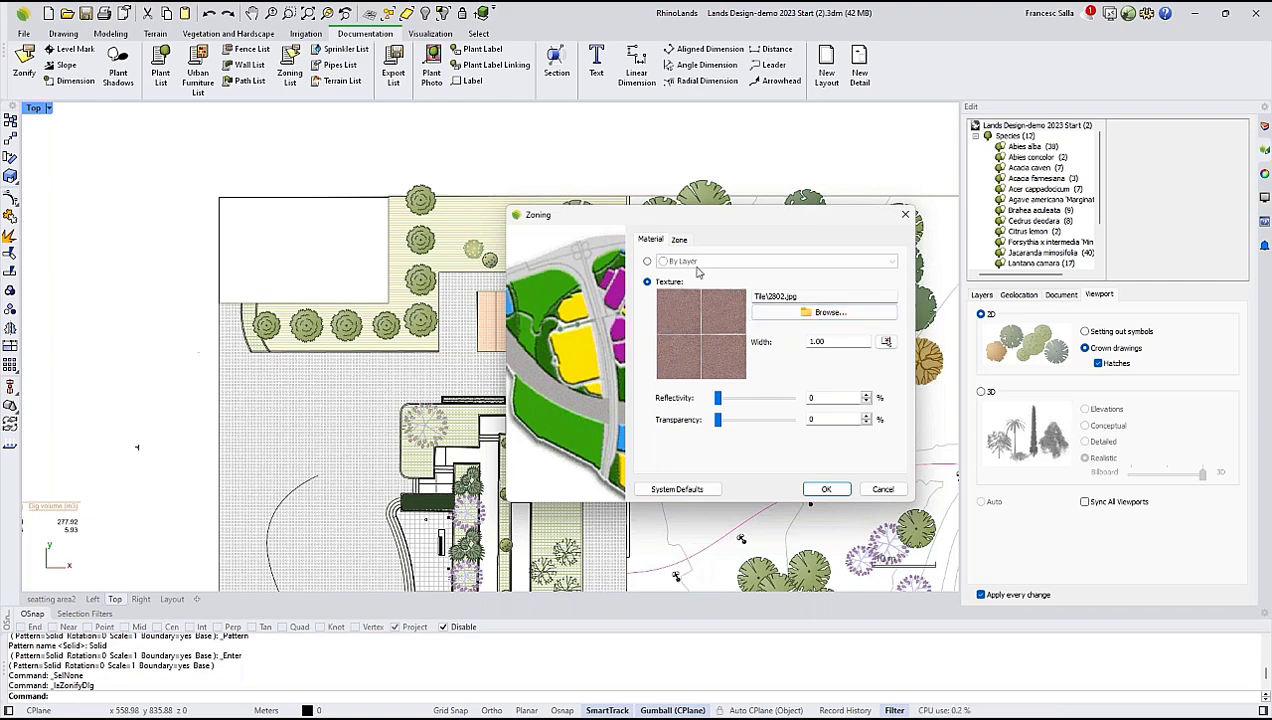
{"action": "left_click", "coordinate": [679, 241]}
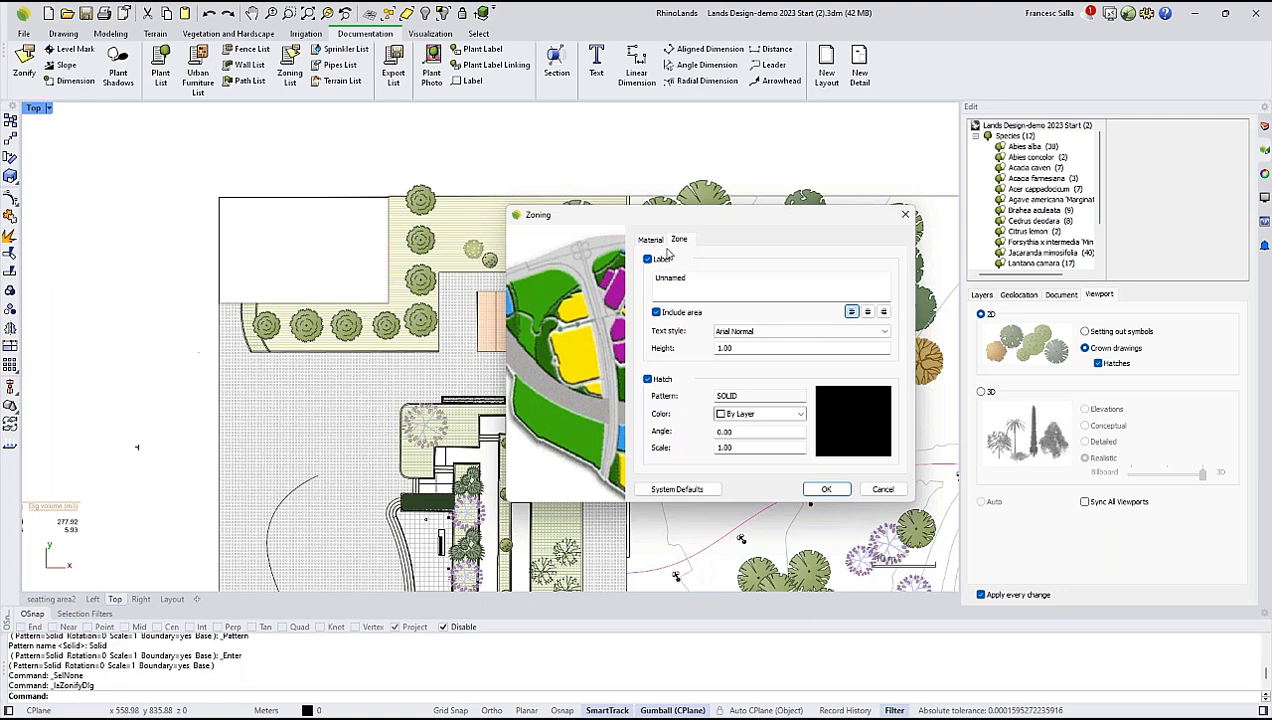
Label the new zone Building and set its hatch pattern to Double.
{"action": "double_click", "coordinate": [704, 285]}
{"action": "key", "text": "Caps_Lock"}
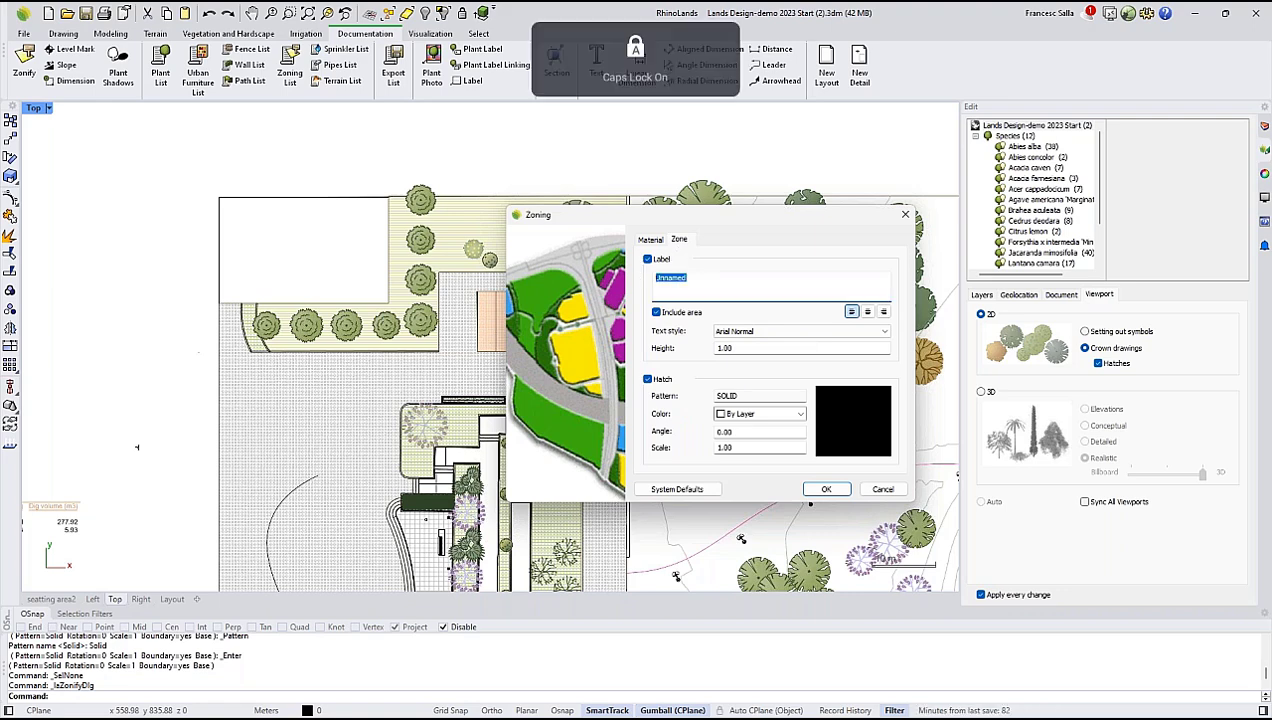
{"action": "type", "text": "Building"}
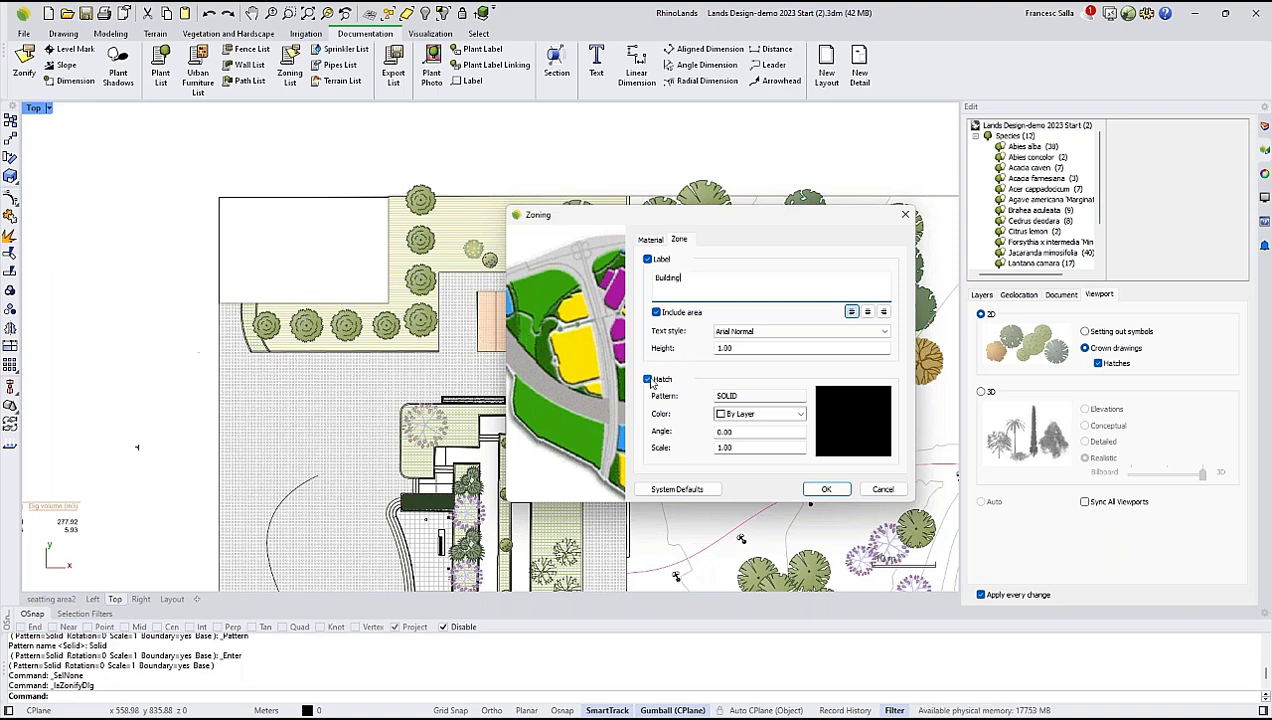
{"action": "left_click", "coordinate": [860, 420]}
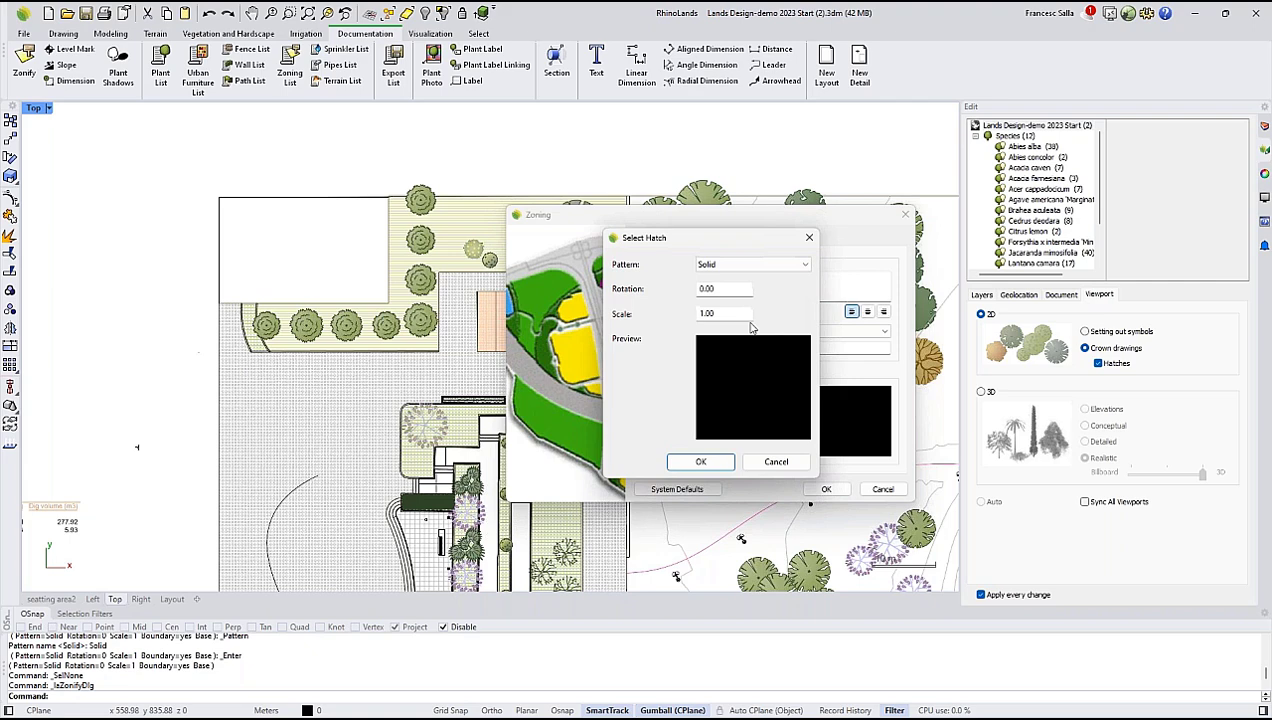
{"action": "left_click", "coordinate": [752, 264]}
{"action": "left_click", "coordinate": [740, 285]}
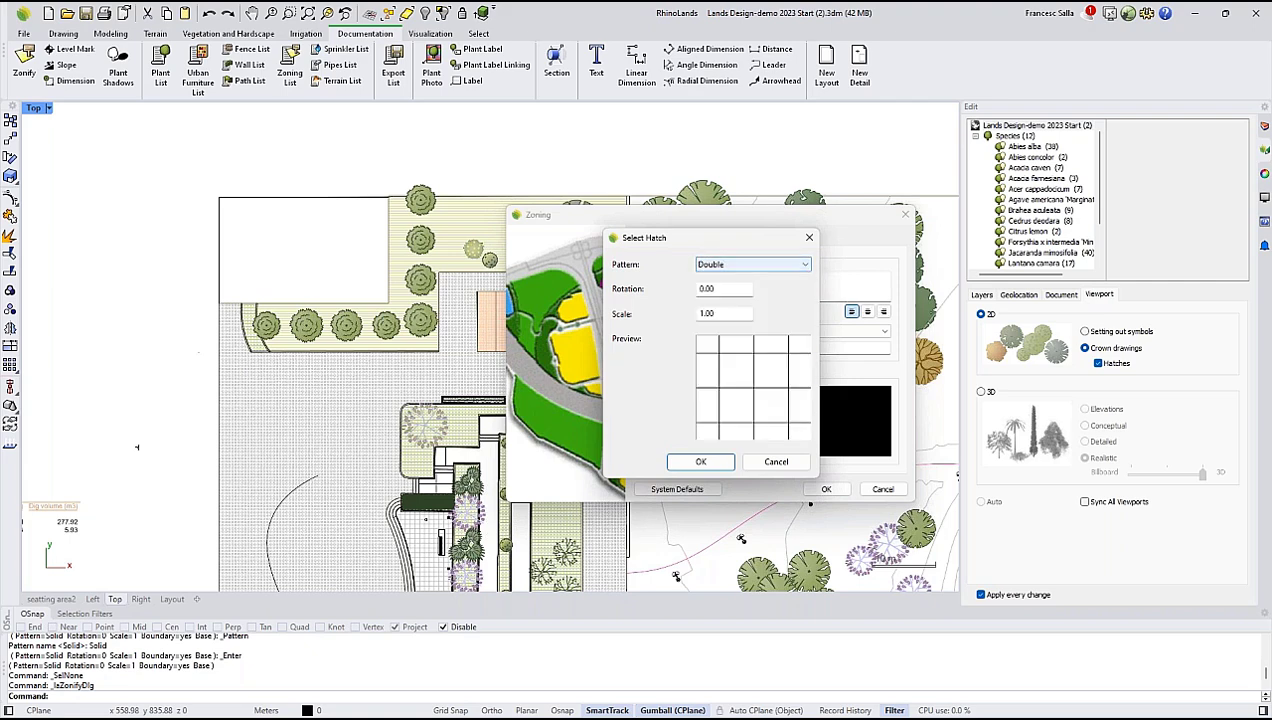
{"action": "left_click", "coordinate": [712, 460]}
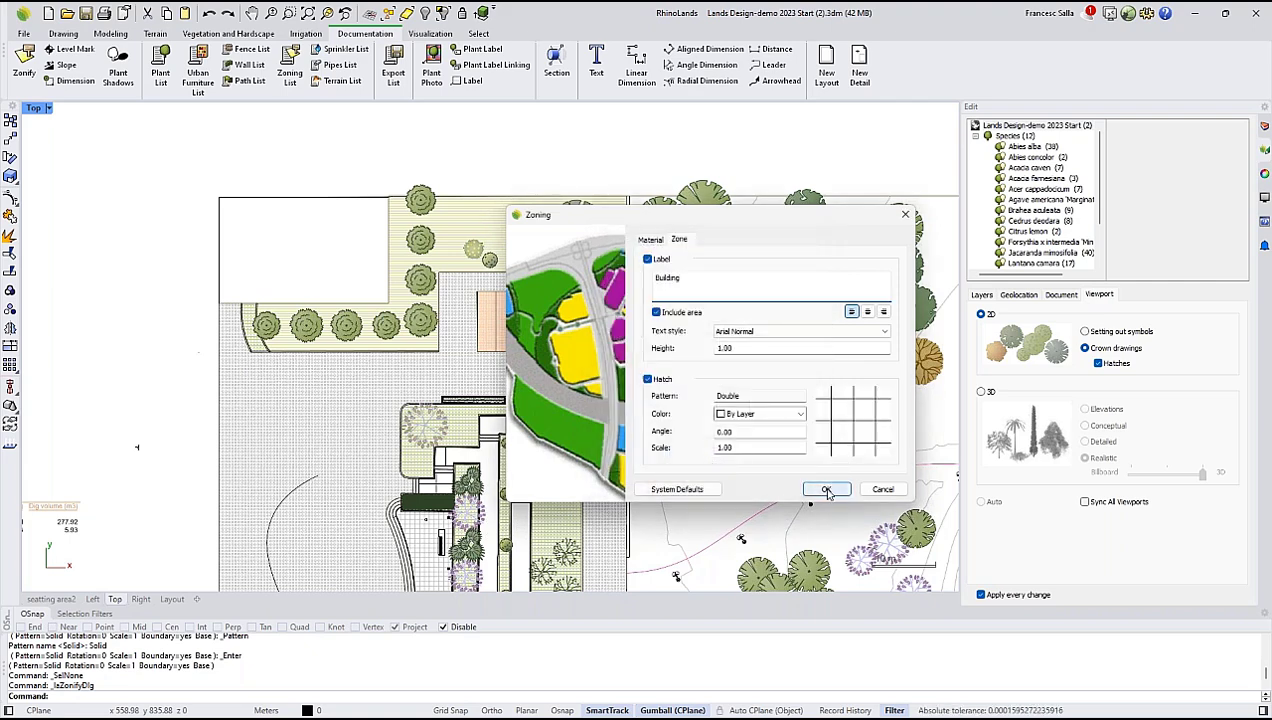
Accept the zone settings, place its label just above the building area, and finish the command.
{"action": "left_click", "coordinate": [822, 488]}
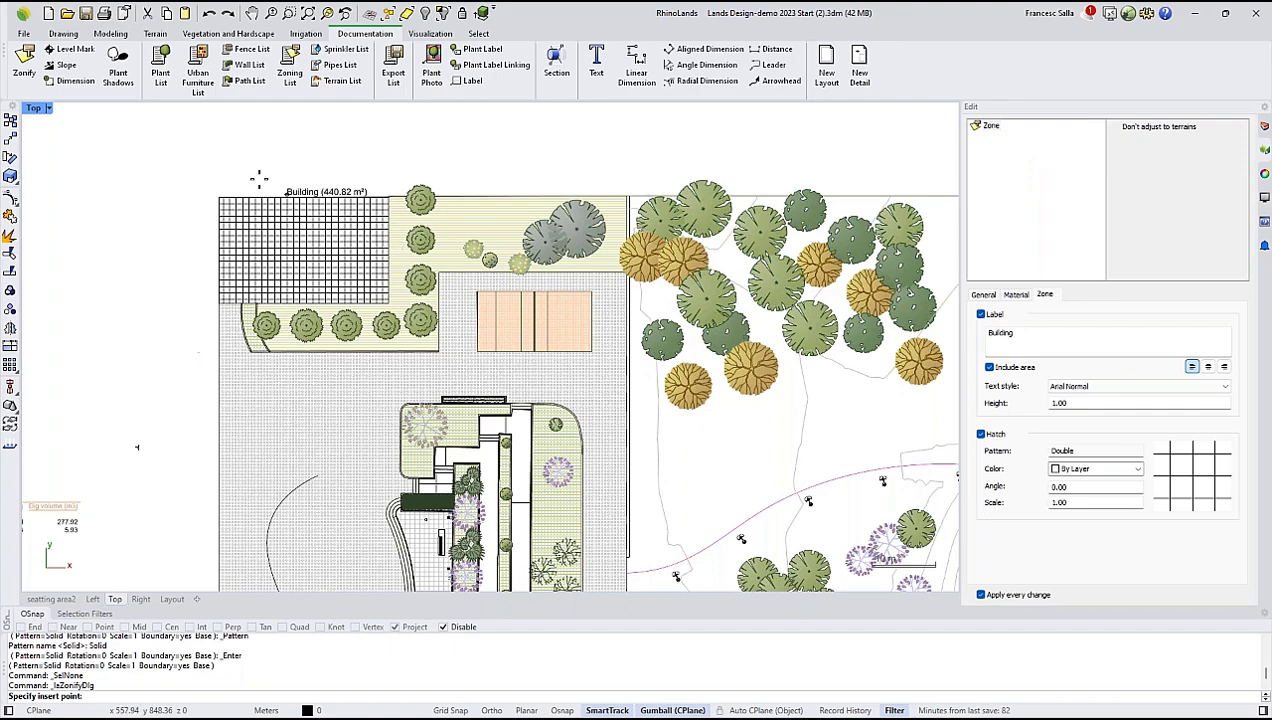
{"action": "scroll", "coordinate": [300, 195], "scroll_direction": "up", "scroll_amount": 4}
{"action": "left_click", "coordinate": [193, 199]}
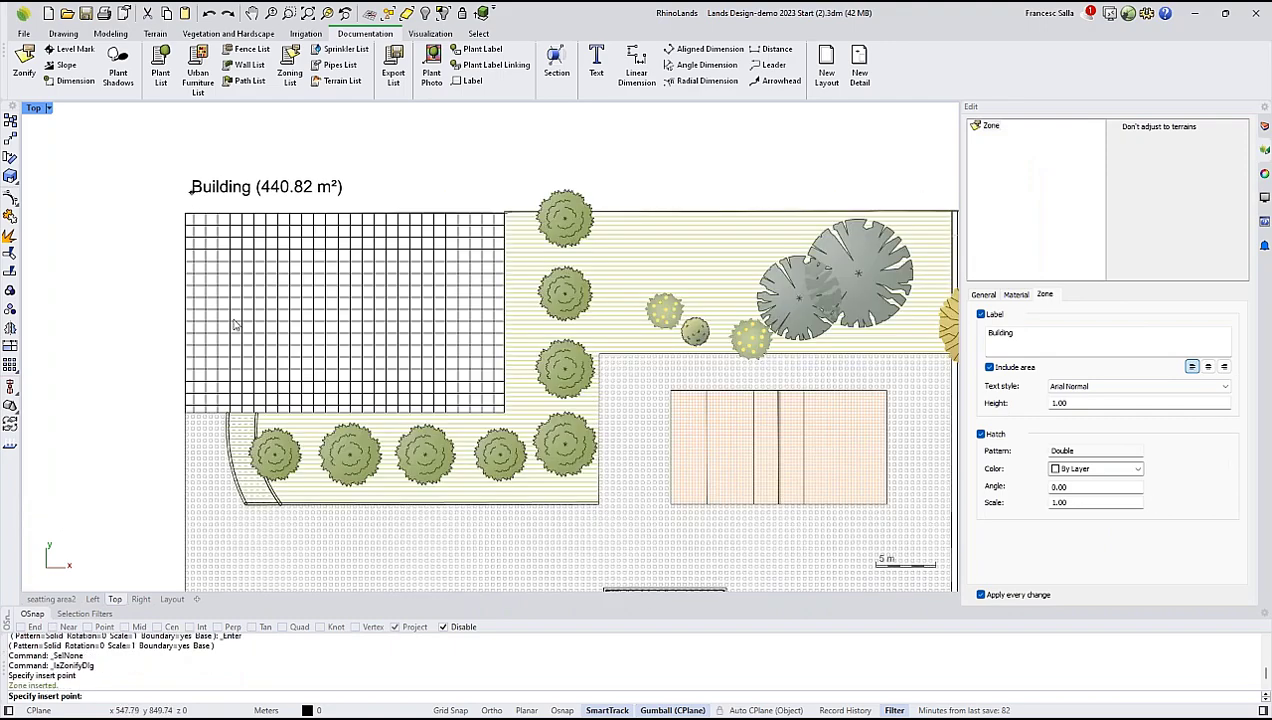
{"action": "key", "text": "Escape"}
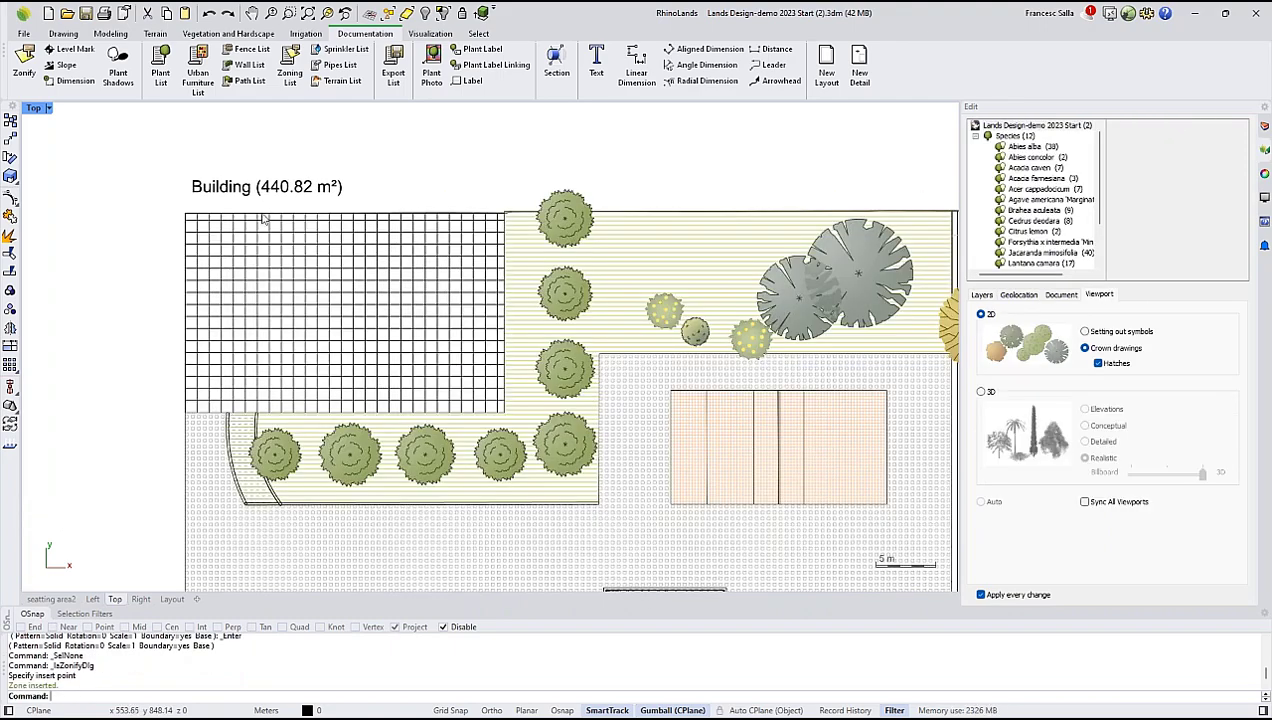
Insert a zoning list beside the plan, just above the terrain list, and review its areas.
{"action": "scroll", "coordinate": [262, 214], "scroll_direction": "down", "scroll_amount": 3}
{"action": "scroll", "coordinate": [262, 219], "scroll_direction": "down", "scroll_amount": 8}
{"action": "right_click_drag", "start_coordinate": [214, 277], "coordinate": [389, 267]}
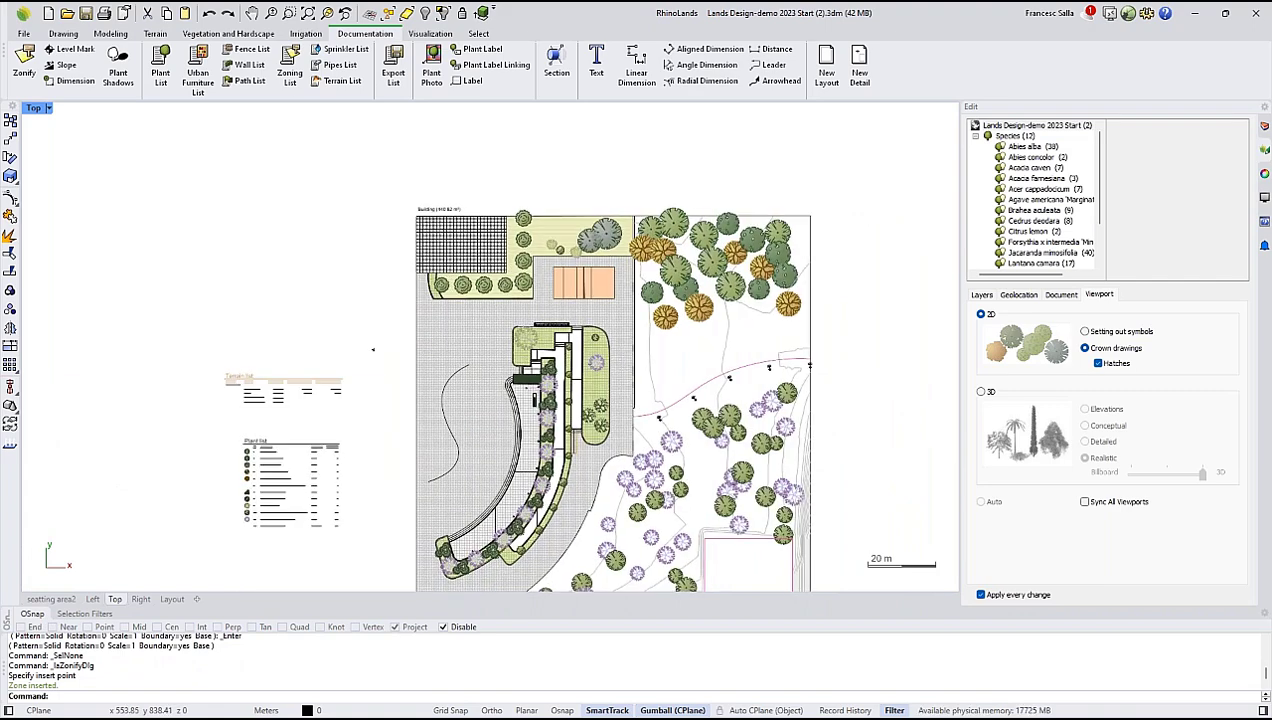
{"action": "scroll", "coordinate": [389, 267], "scroll_direction": "up", "scroll_amount": 2}
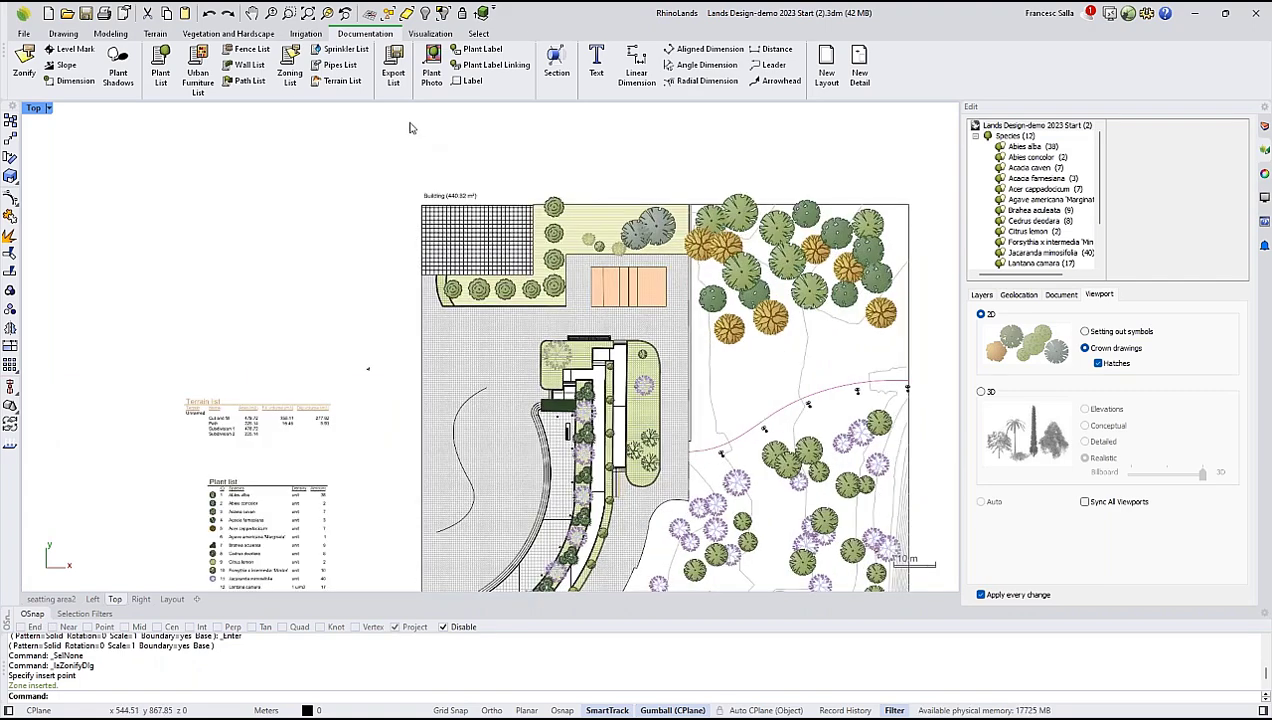
{"action": "left_click", "coordinate": [290, 72]}
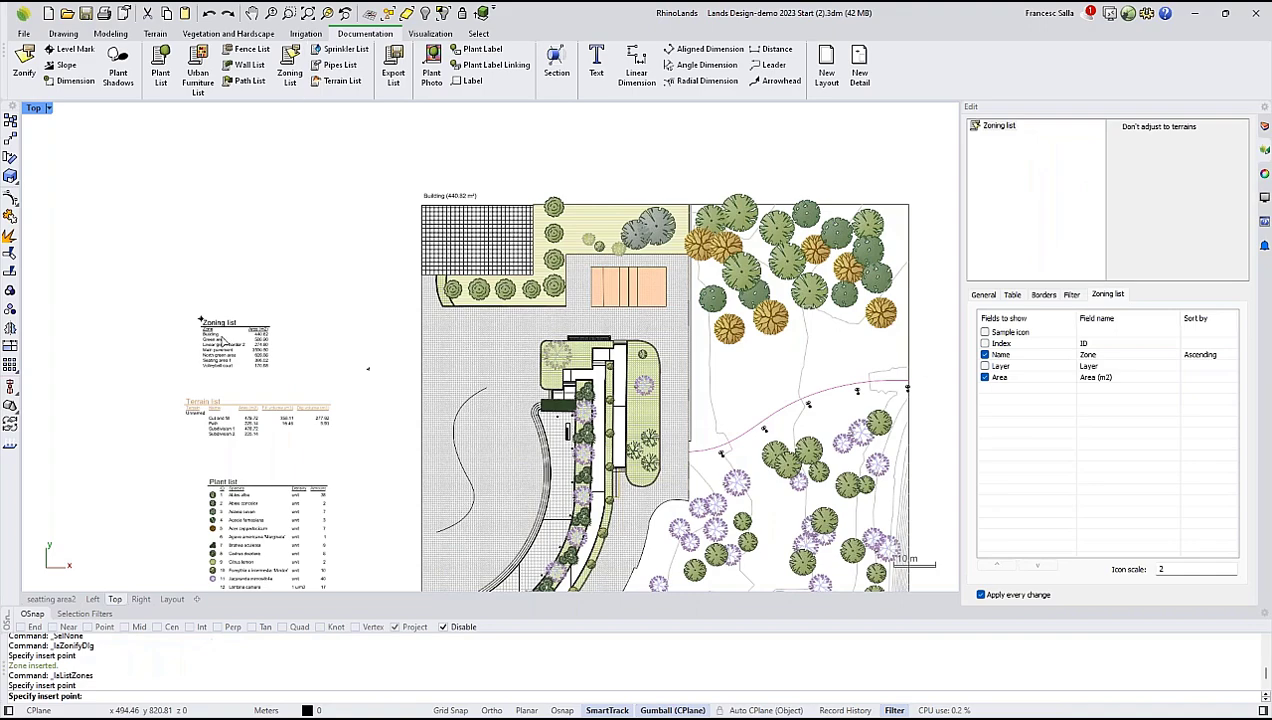
{"action": "scroll", "coordinate": [212, 343], "scroll_direction": "up", "scroll_amount": 8}
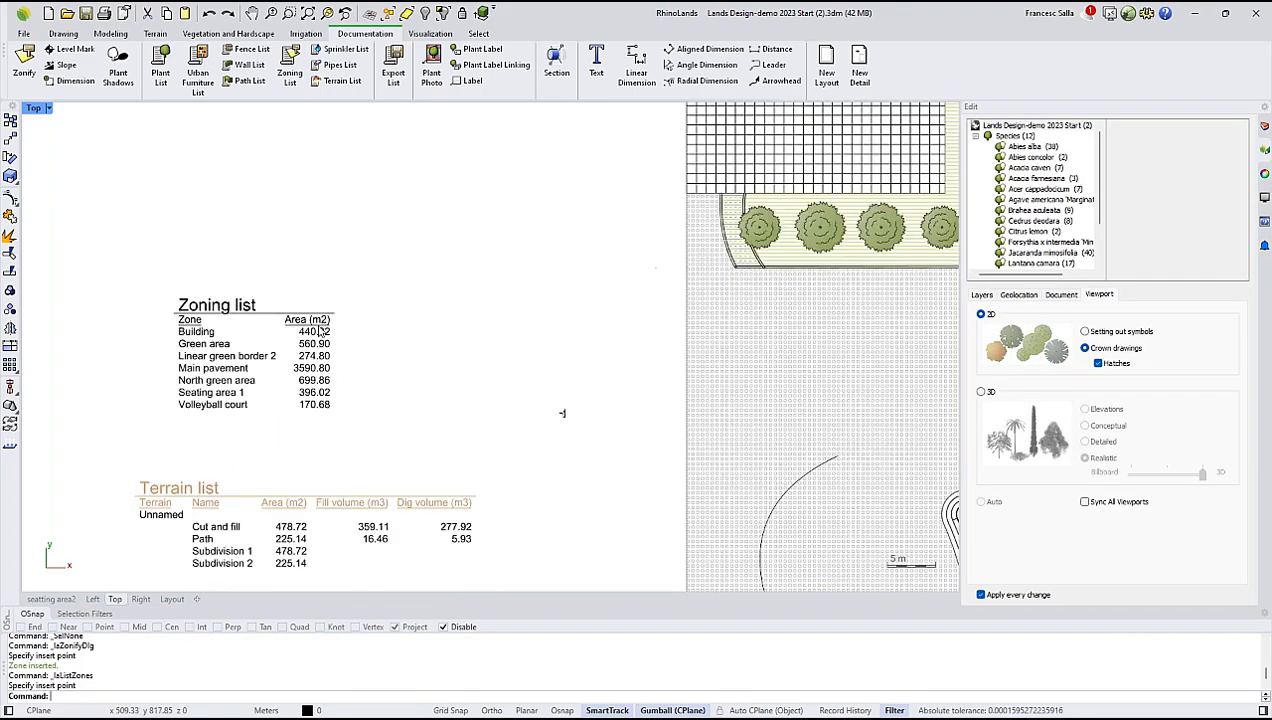
{"action": "right_click_drag", "start_coordinate": [298, 351], "coordinate": [241, 389]}
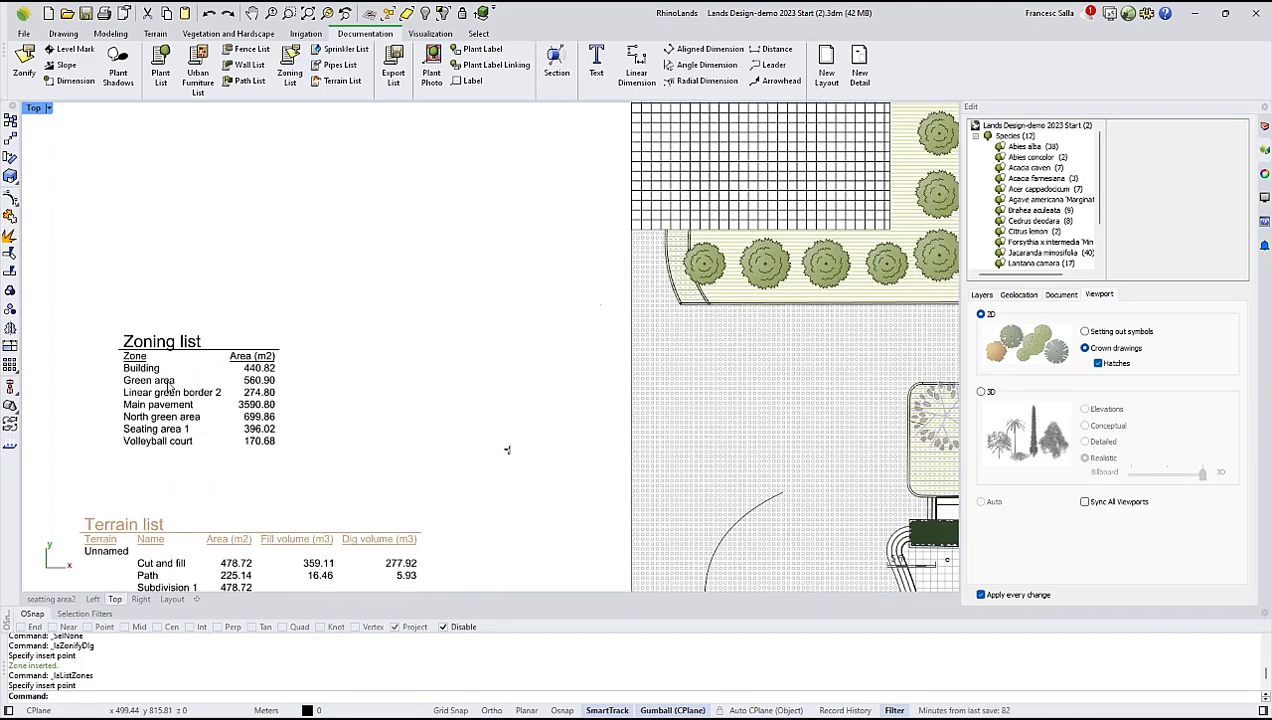
Show the sample icon field in the zoning list, shift the list slightly away from the terrain list, and deselect it.
{"action": "left_click", "coordinate": [170, 388]}
{"action": "scroll", "coordinate": [170, 388], "scroll_direction": "down", "scroll_amount": 5}
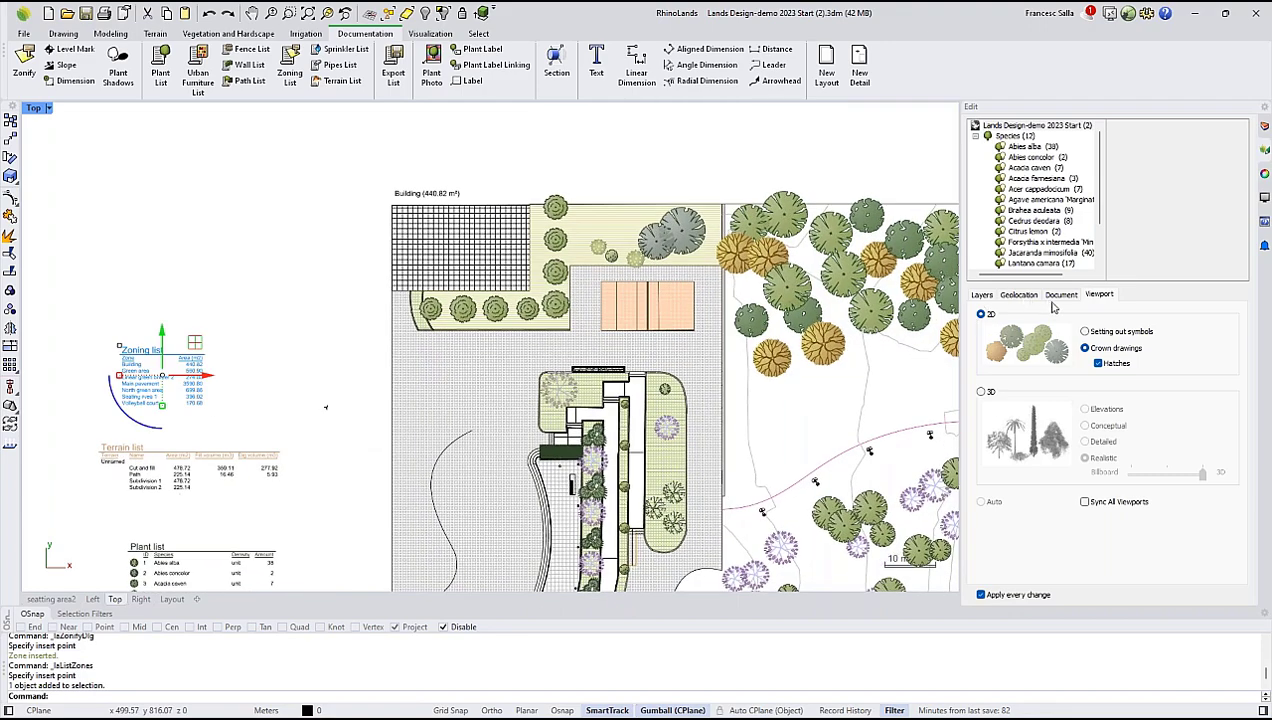
{"action": "left_click", "coordinate": [985, 332]}
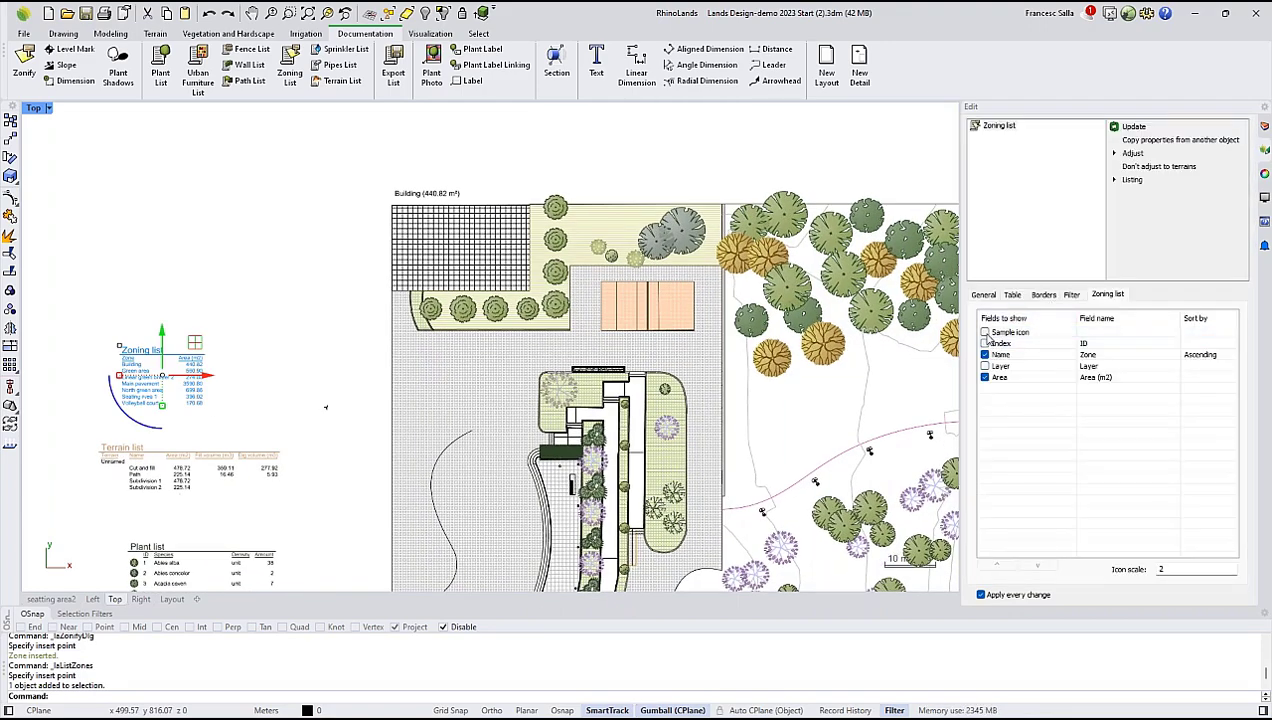
{"action": "right_click_drag", "start_coordinate": [264, 367], "coordinate": [281, 320]}
{"action": "scroll", "coordinate": [281, 319], "scroll_direction": "up", "scroll_amount": 2}
{"action": "left_click_drag", "start_coordinate": [188, 300], "coordinate": [247, 279]}
{"action": "left_click", "coordinate": [241, 228]}
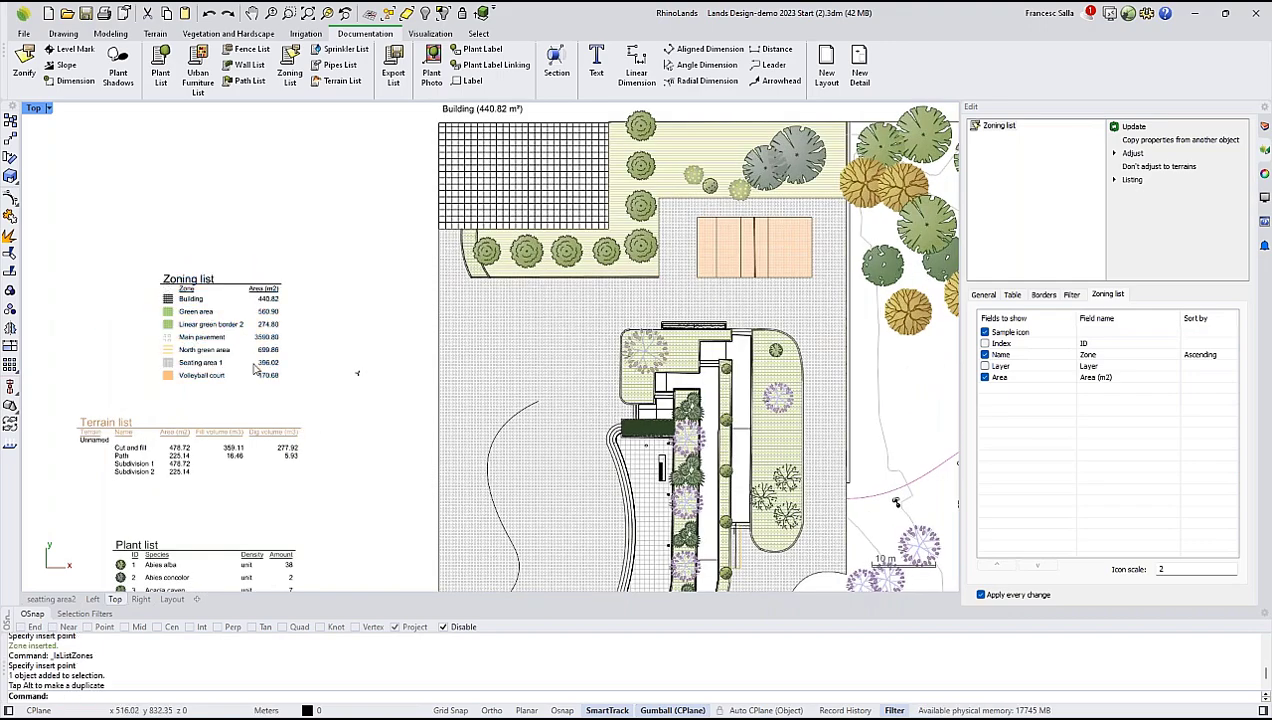
{"action": "scroll", "coordinate": [255, 370], "scroll_direction": "down", "scroll_amount": 2}
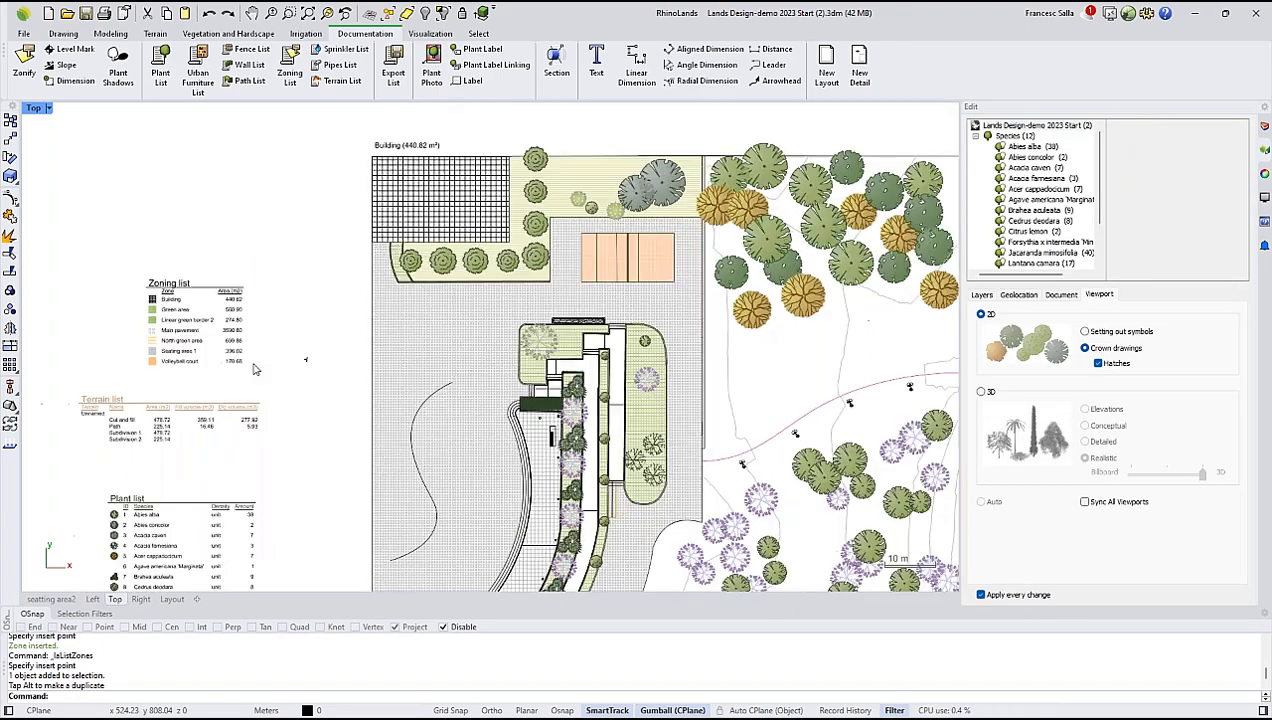
Add a slope annotation along the centre curve of the winding path in the plan.
{"action": "scroll", "coordinate": [622, 341], "scroll_direction": "up", "scroll_amount": 6}
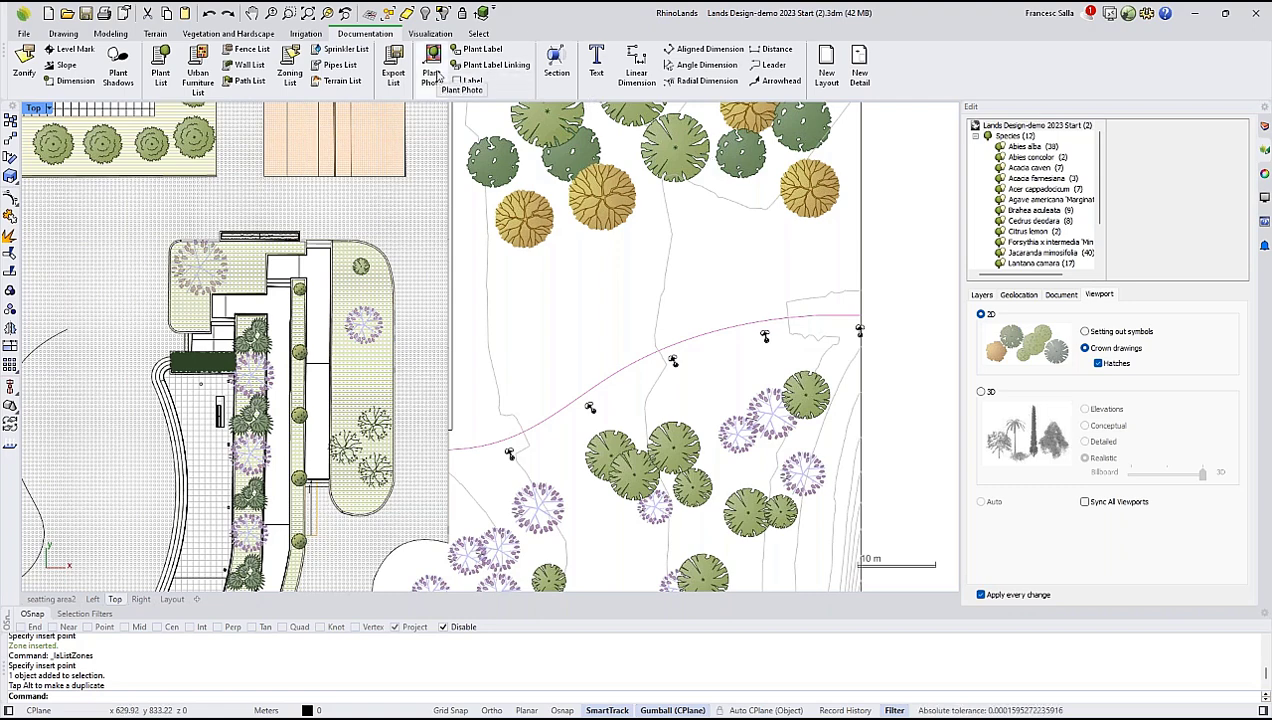
{"action": "left_click", "coordinate": [64, 64]}
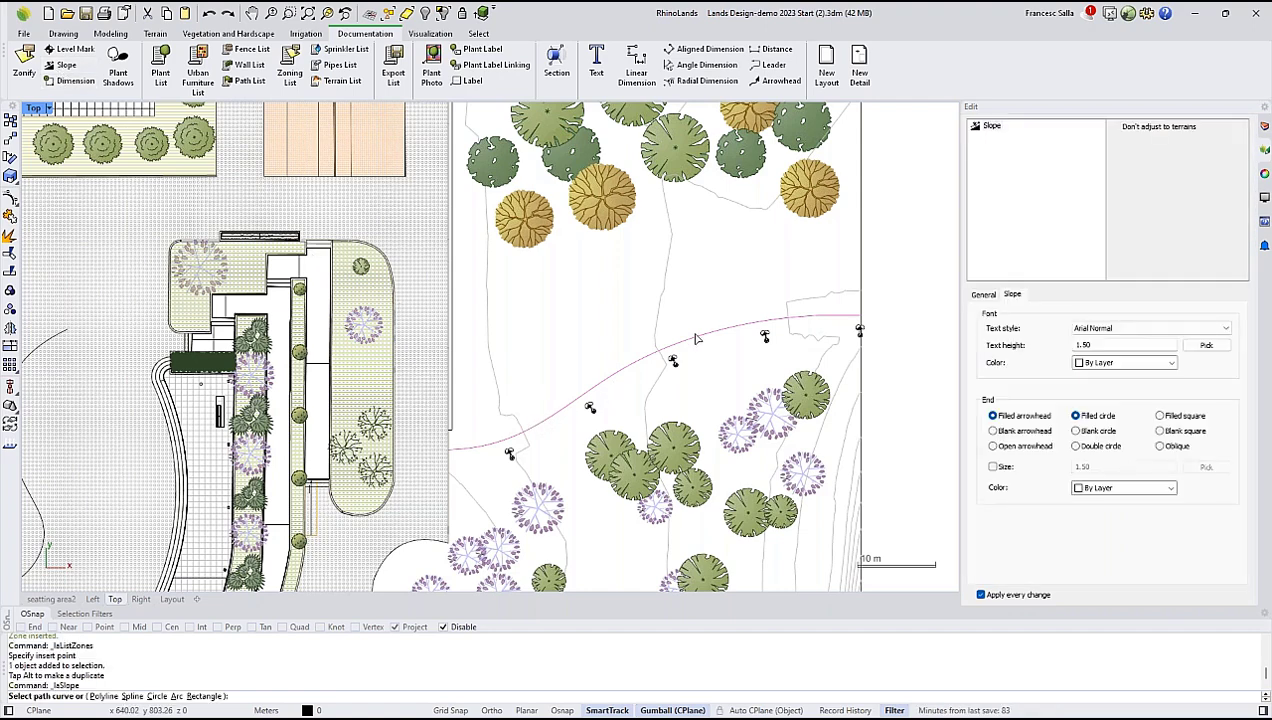
{"action": "left_click", "coordinate": [643, 365]}
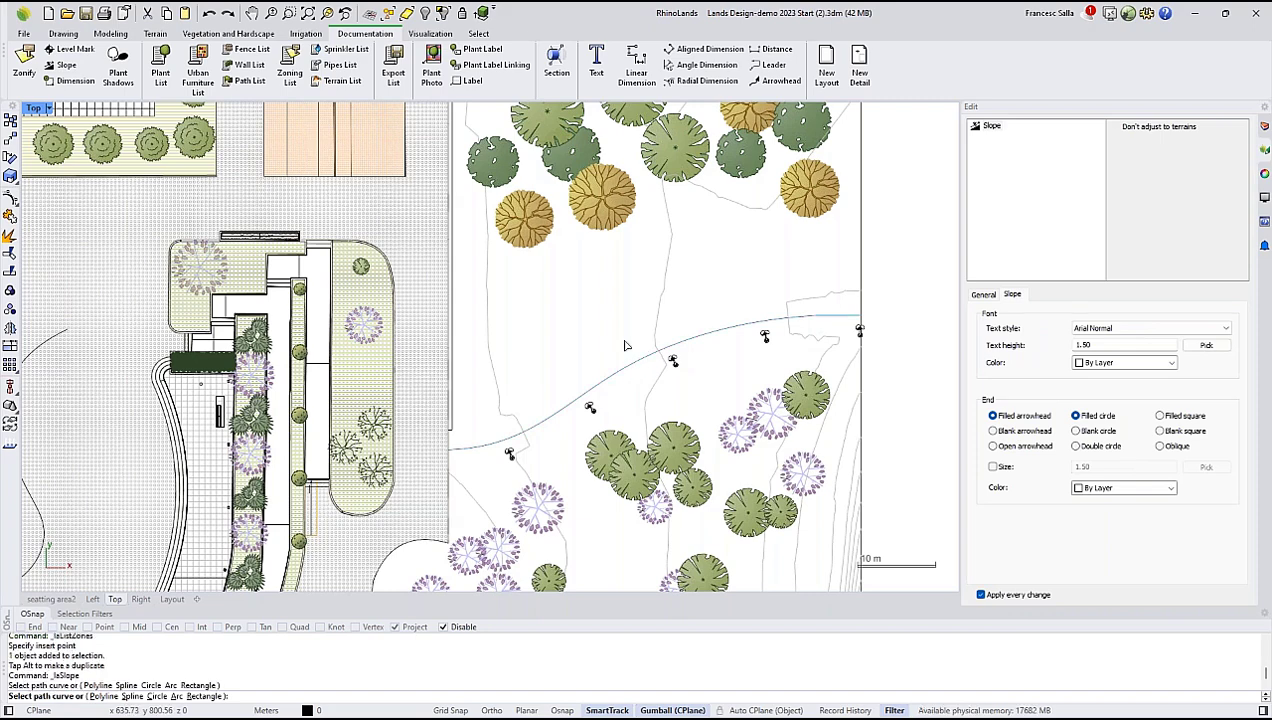
{"action": "left_click", "coordinate": [659, 350]}
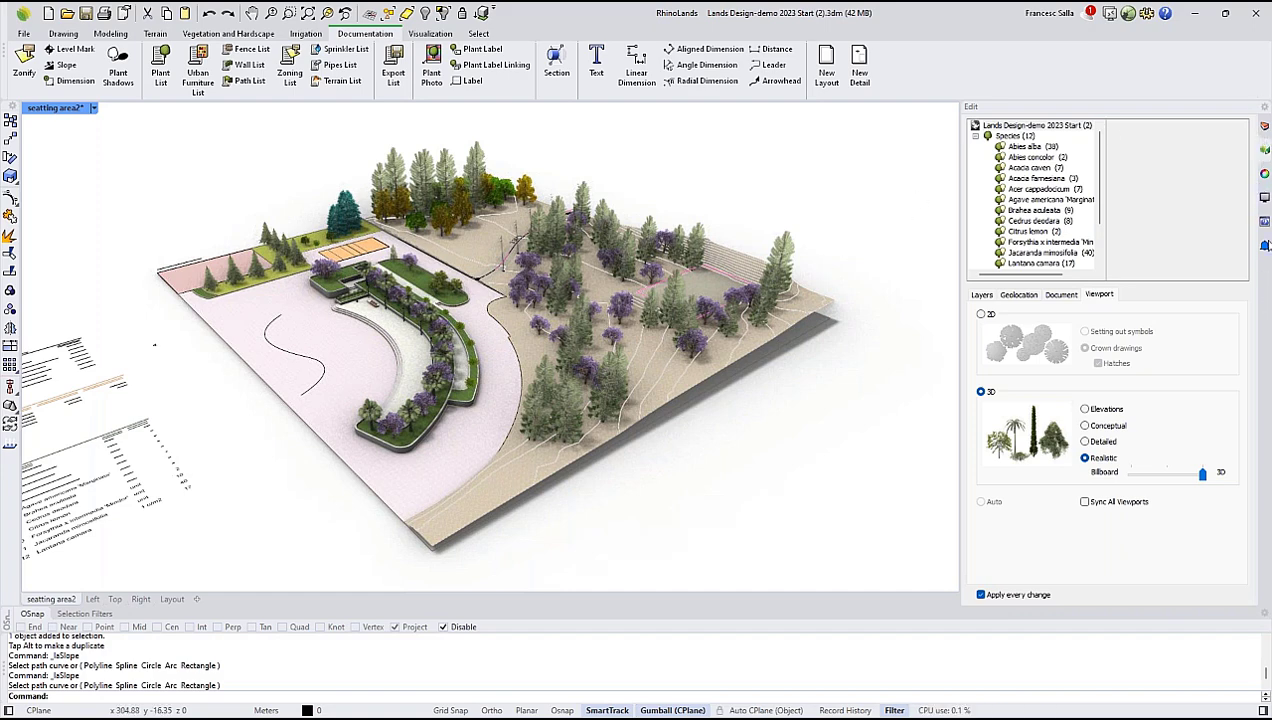
Open the Animation panel and dock it with the other side panels.
{"action": "left_click", "coordinate": [1109, 15]}
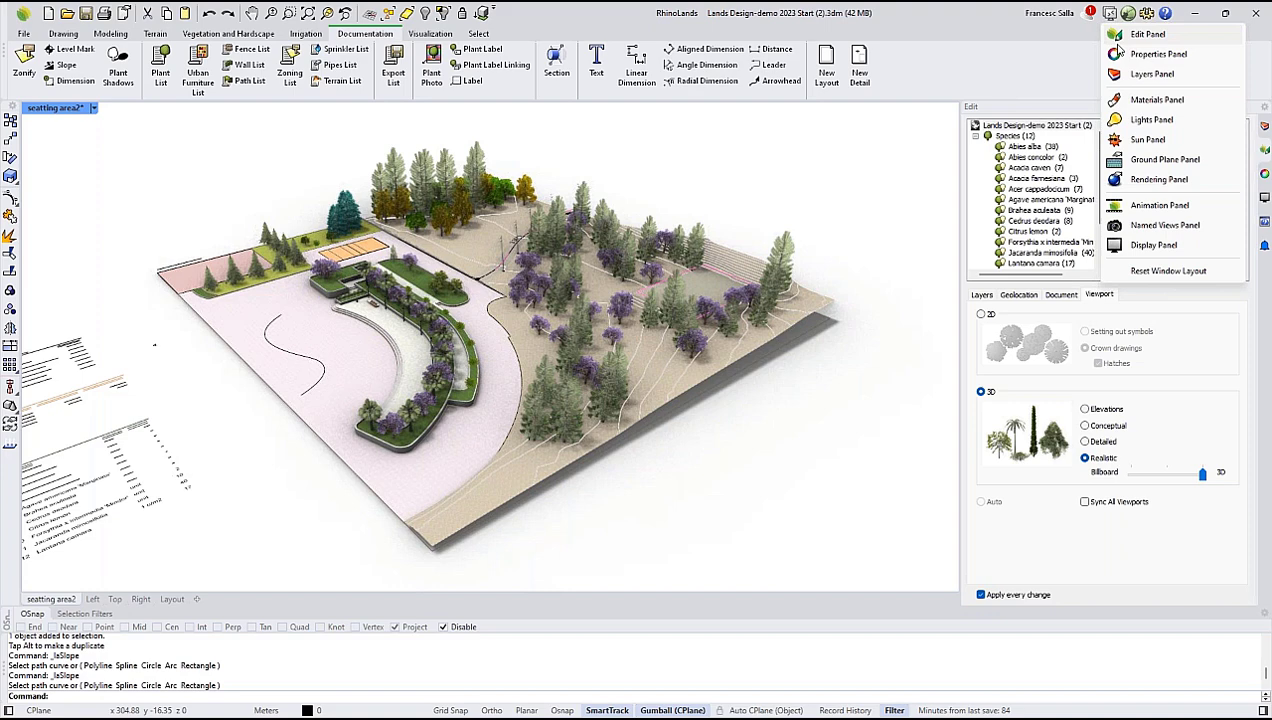
{"action": "left_click", "coordinate": [1158, 205]}
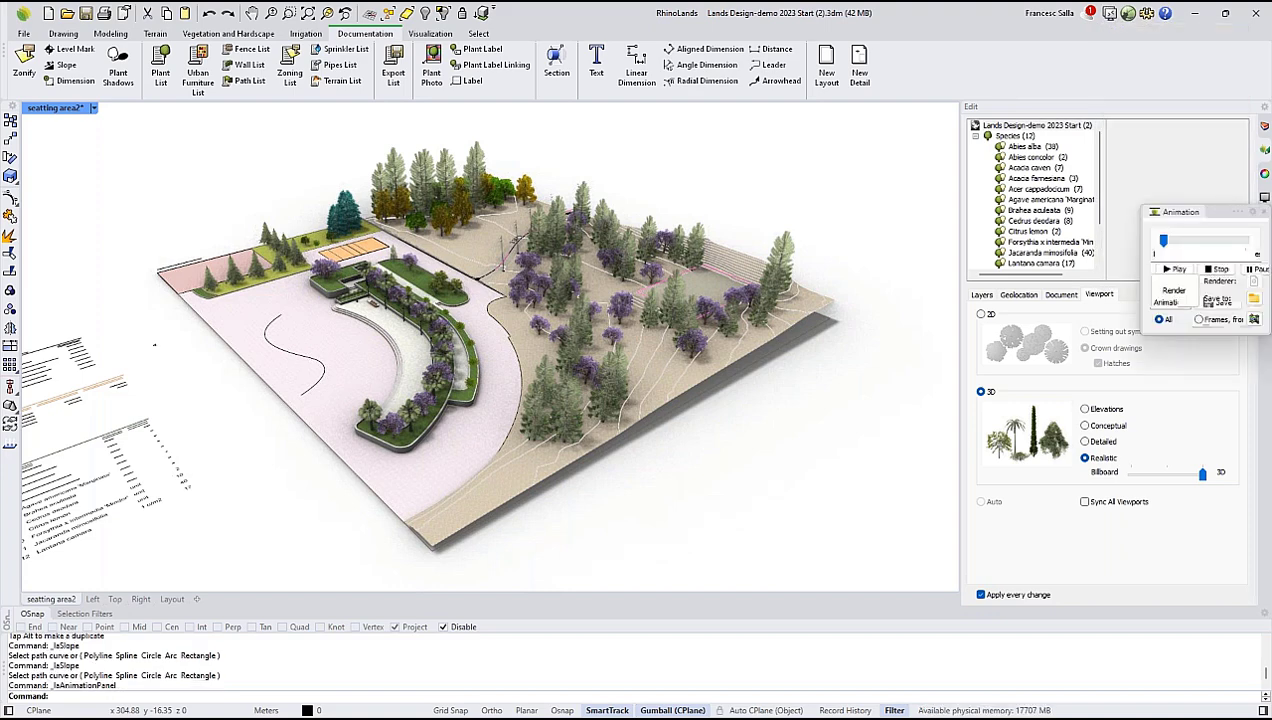
{"action": "left_click_drag", "start_coordinate": [930, 270], "coordinate": [1080, 341]}
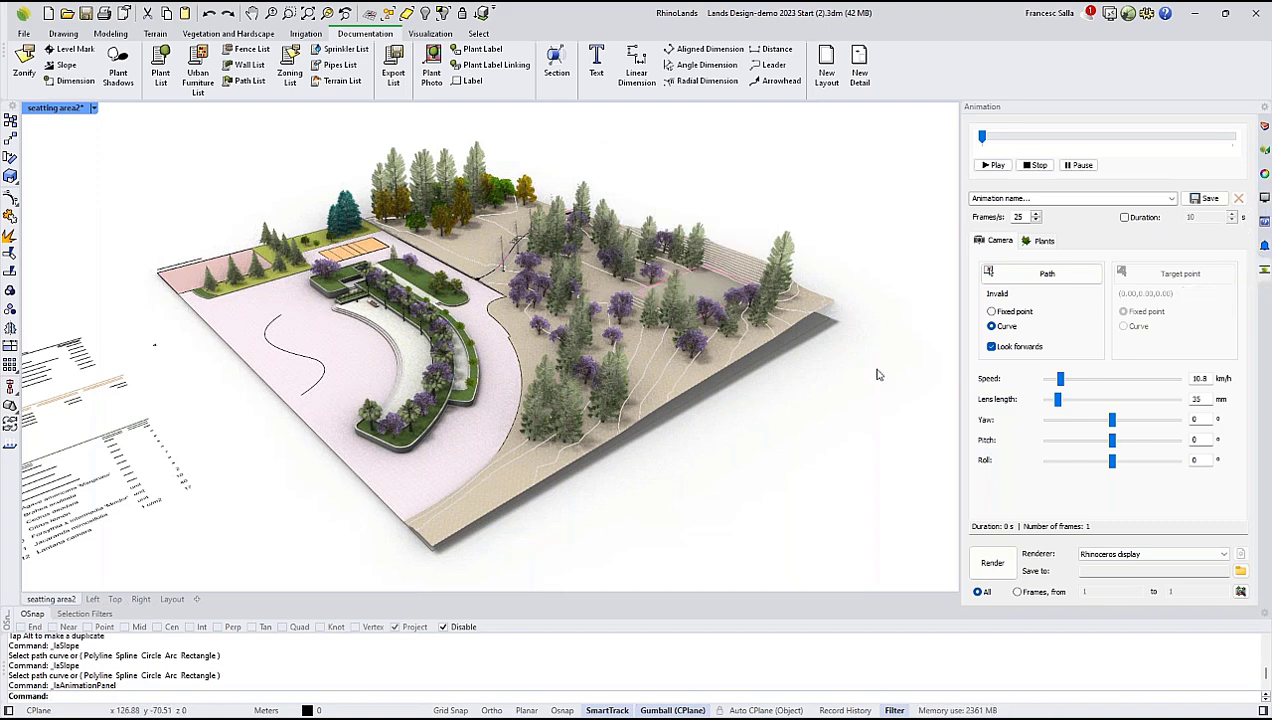
Turn on the camera path layer, inspect the camera path curve around the planted seating area, and clear the selection.
{"action": "left_click", "coordinate": [1263, 128]}
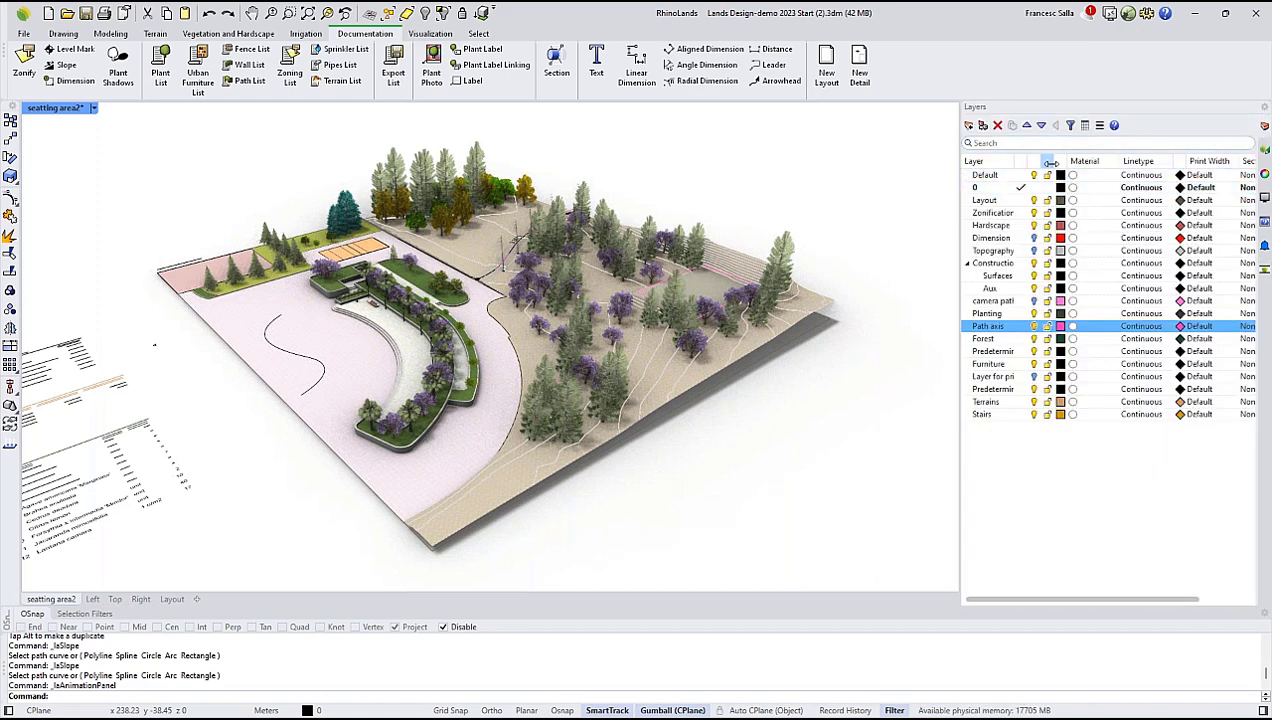
{"action": "left_click", "coordinate": [1033, 300]}
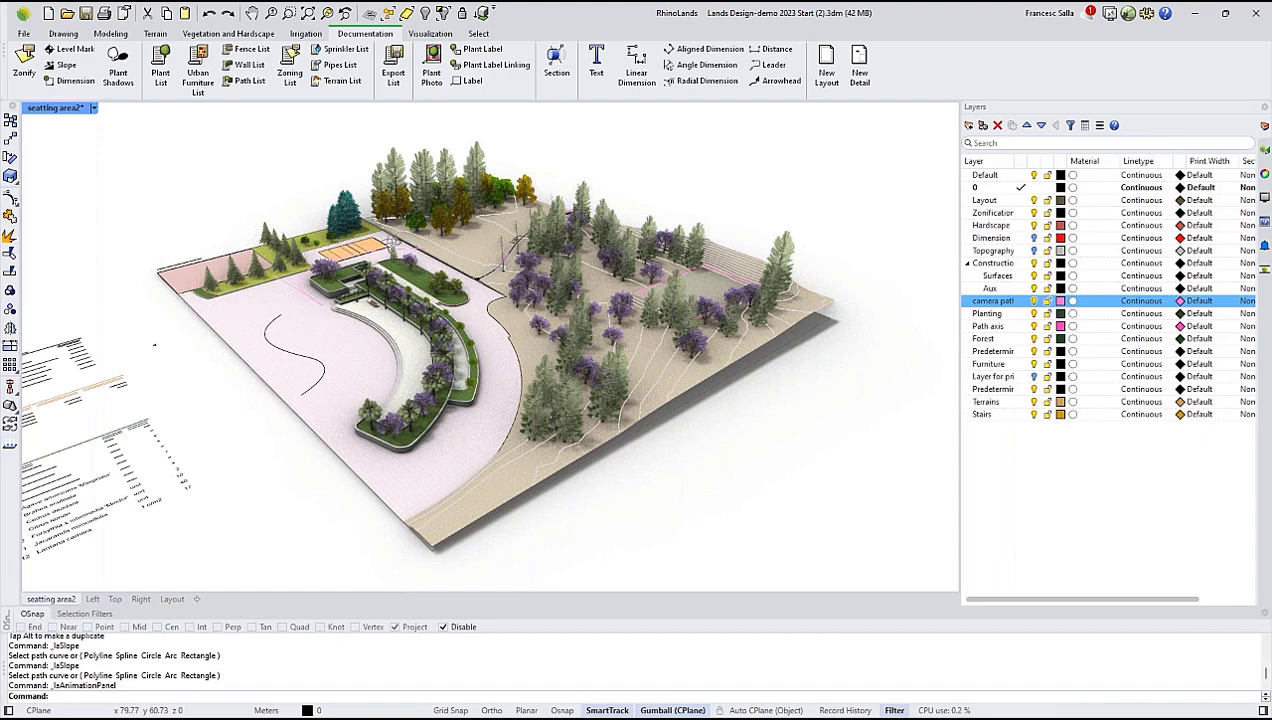
{"action": "right_click_drag", "start_coordinate": [388, 243], "coordinate": [505, 250]}
{"action": "scroll", "coordinate": [345, 291], "scroll_direction": "up", "scroll_amount": 10}
{"action": "left_click", "coordinate": [343, 291]}
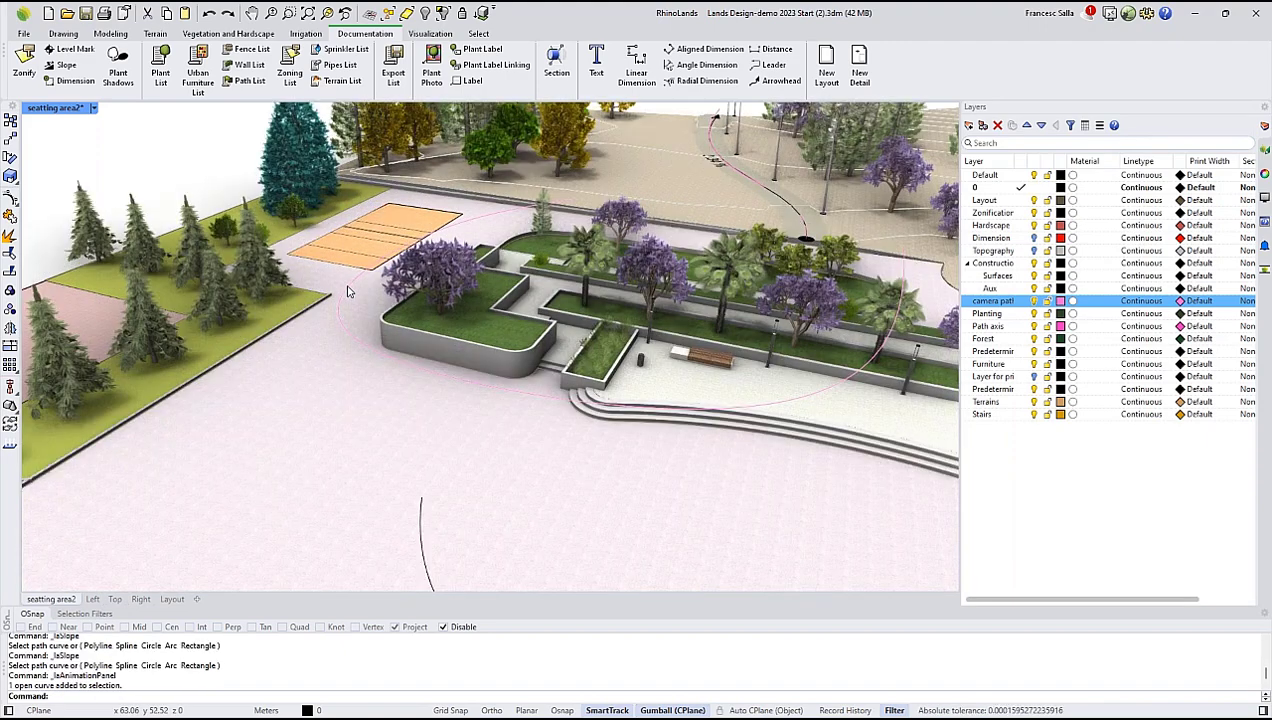
{"action": "scroll", "coordinate": [362, 322], "scroll_direction": "down", "scroll_amount": 5}
{"action": "right_click_drag", "start_coordinate": [409, 315], "coordinate": [240, 336]}
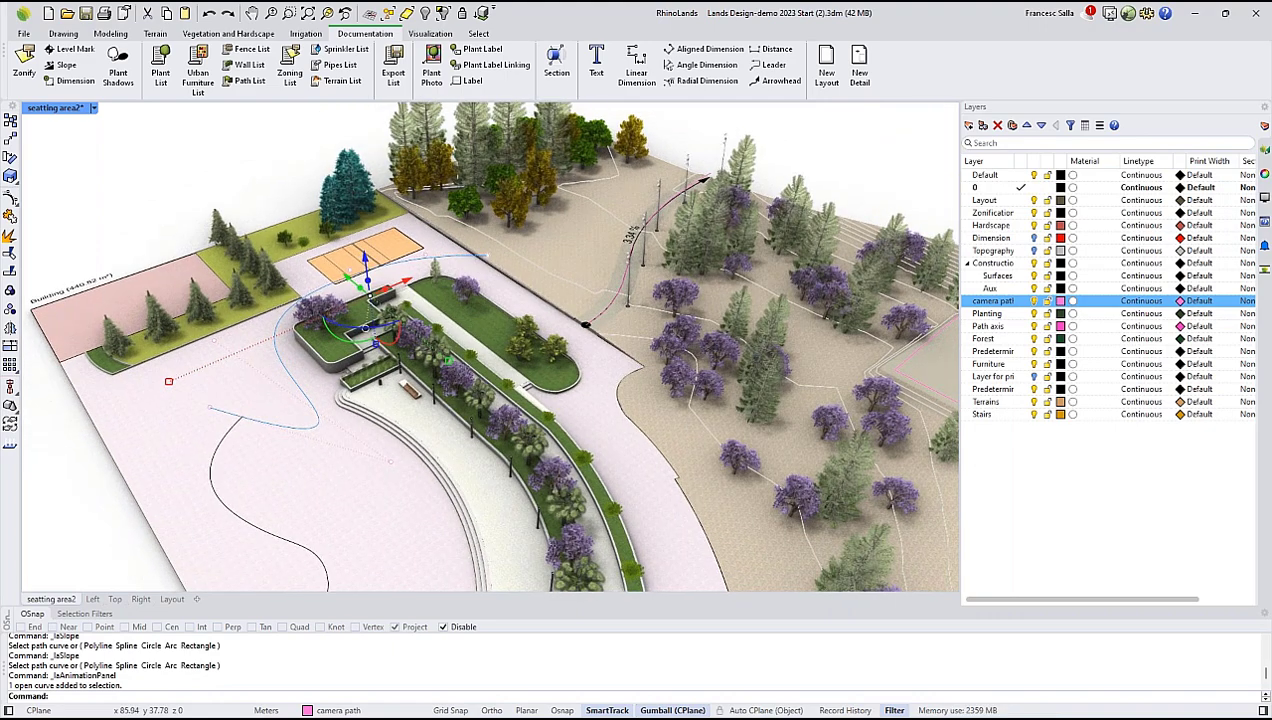
{"action": "key", "text": "Escape"}
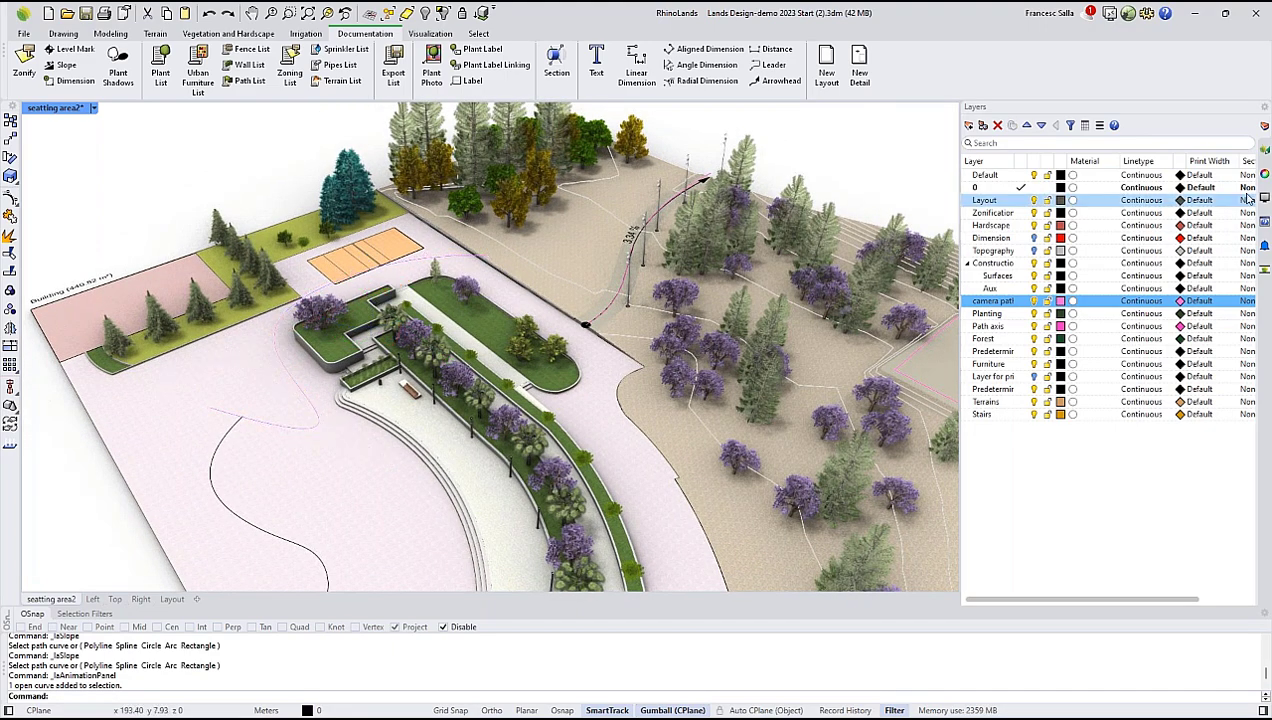
Assign the camera path curve as the animation's camera path, and hide that curve in the model.
{"action": "left_click", "coordinate": [1262, 271]}
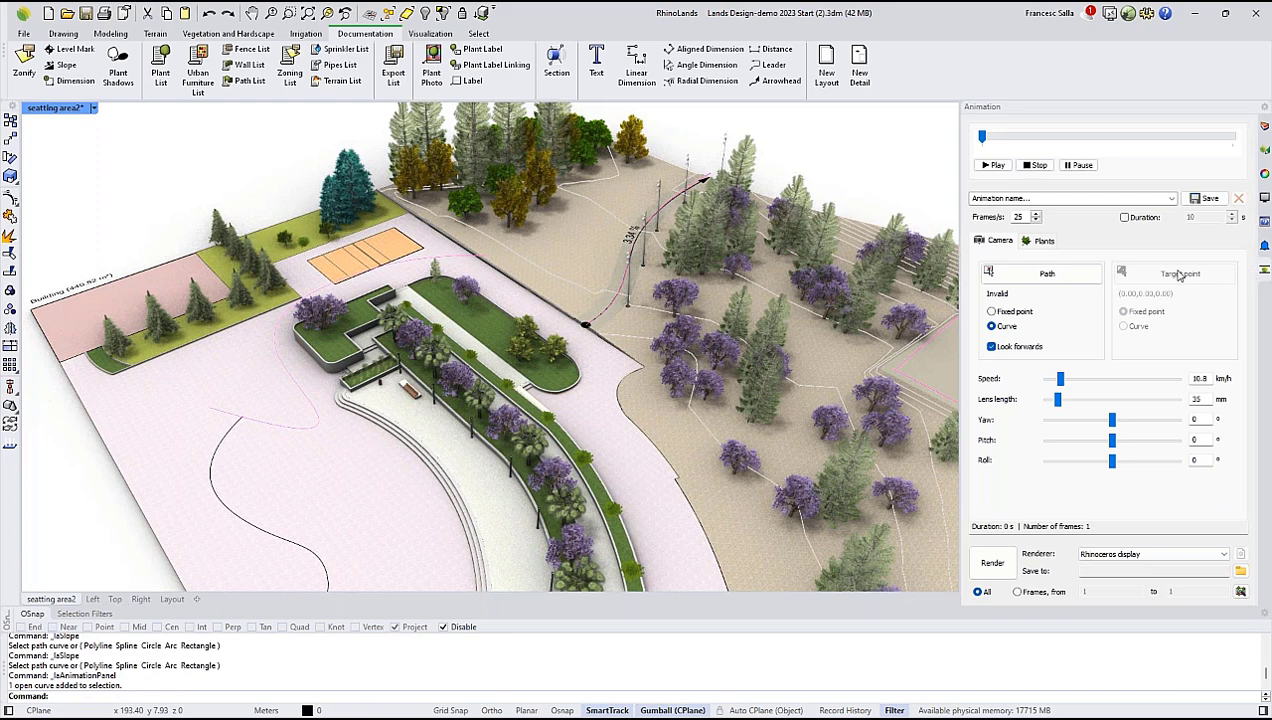
{"action": "left_click", "coordinate": [1037, 280]}
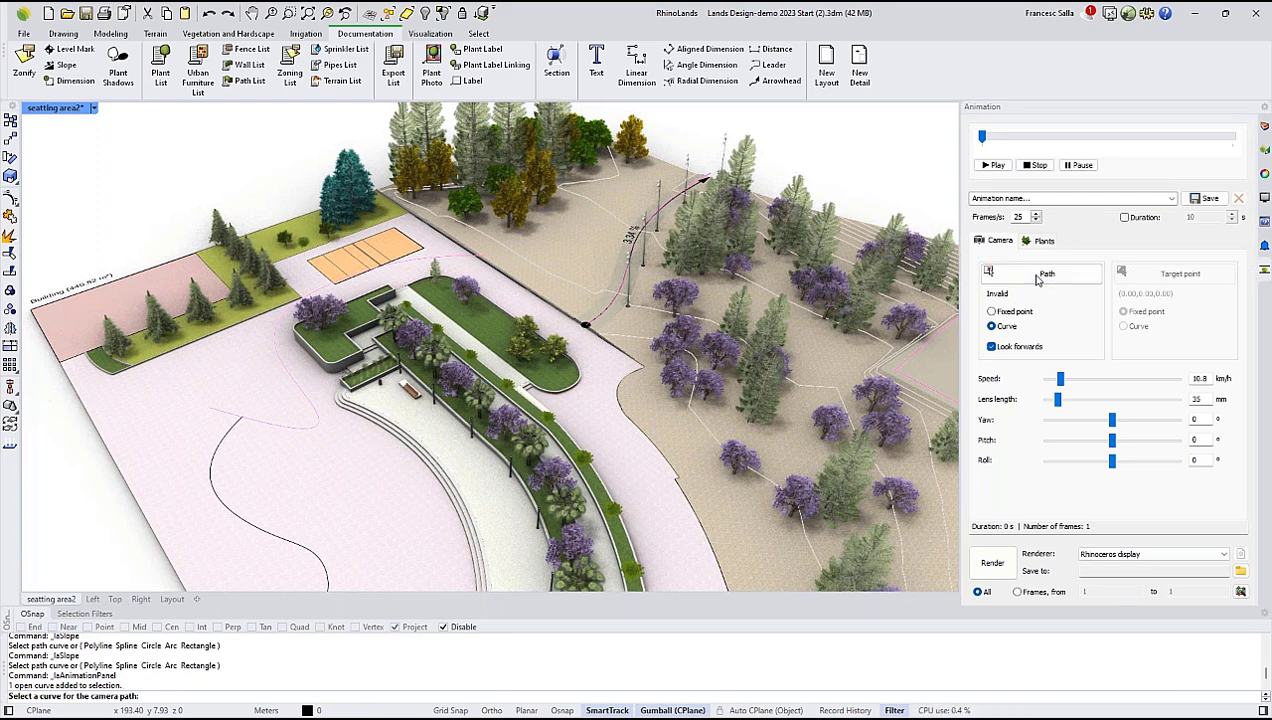
{"action": "left_click", "coordinate": [293, 383]}
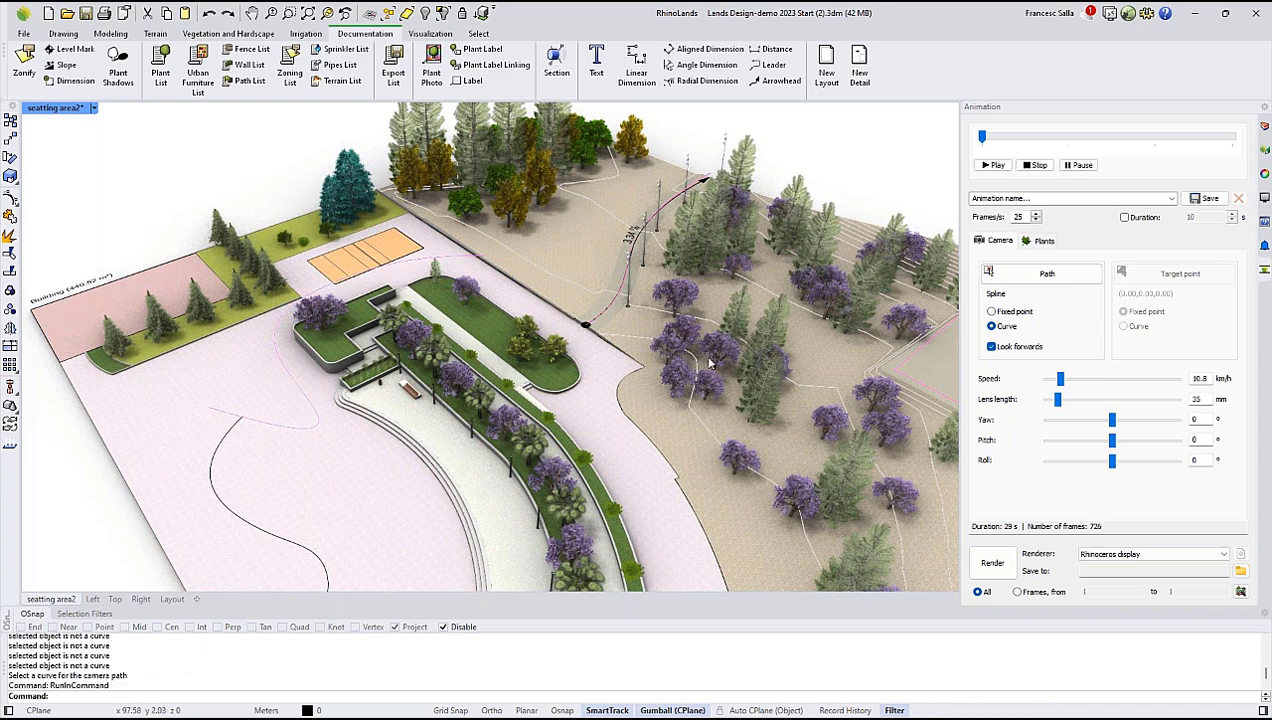
{"action": "left_click", "coordinate": [255, 421]}
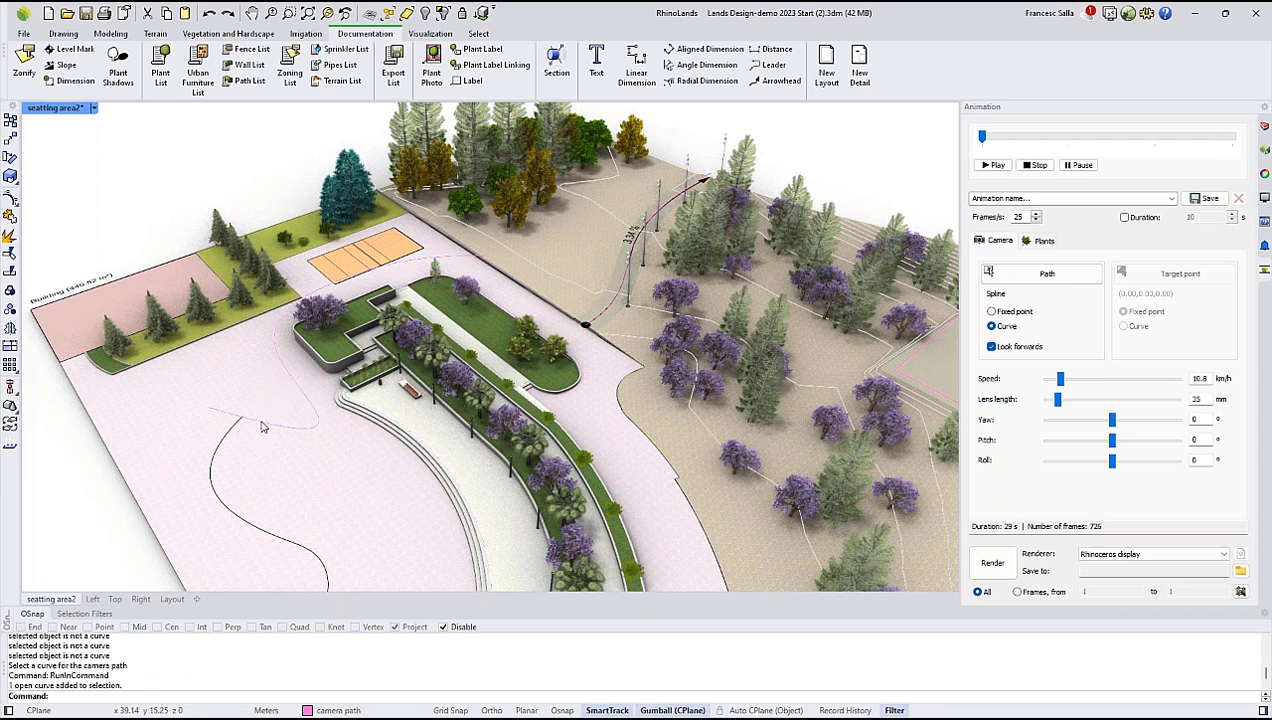
{"action": "left_click", "coordinate": [421, 14]}
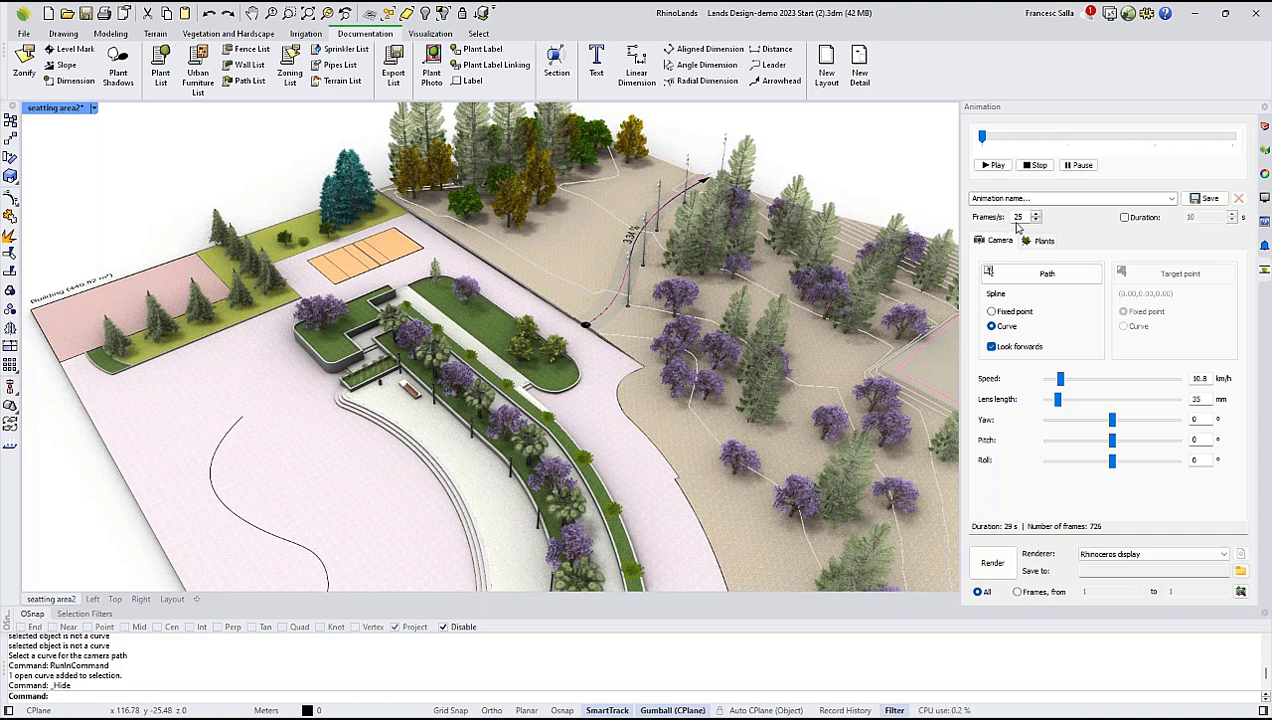
Enable a fixed animation duration of 10 s and keep Rhinoceros display as the renderer.
{"action": "left_click", "coordinate": [1124, 217]}
{"action": "double_click", "coordinate": [1181, 219]}
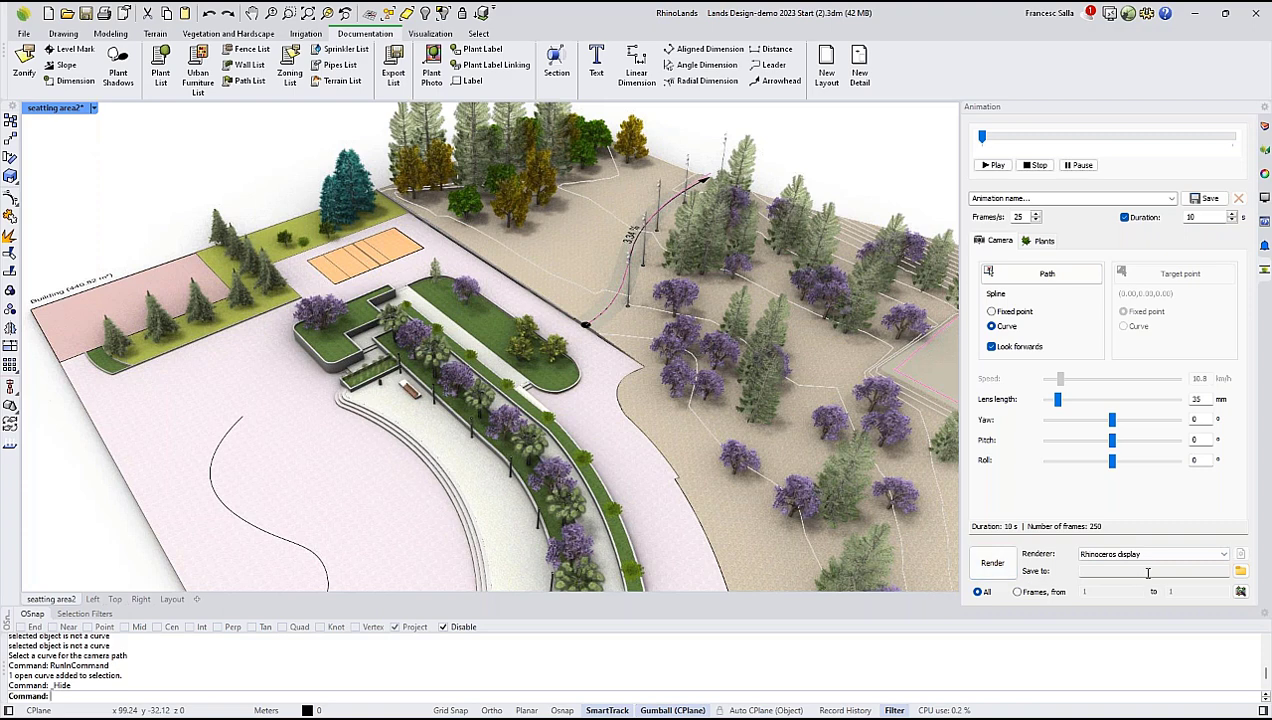
{"action": "left_click", "coordinate": [1225, 555]}
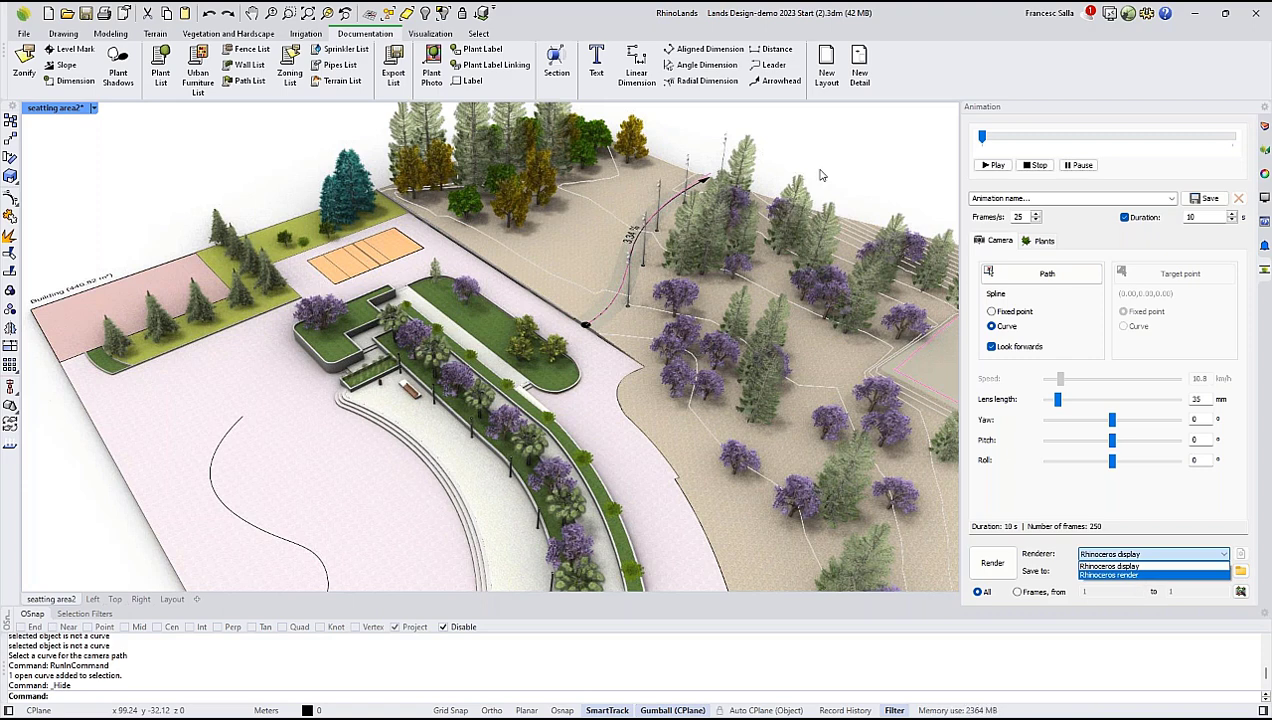
{"action": "left_click", "coordinate": [1115, 565]}
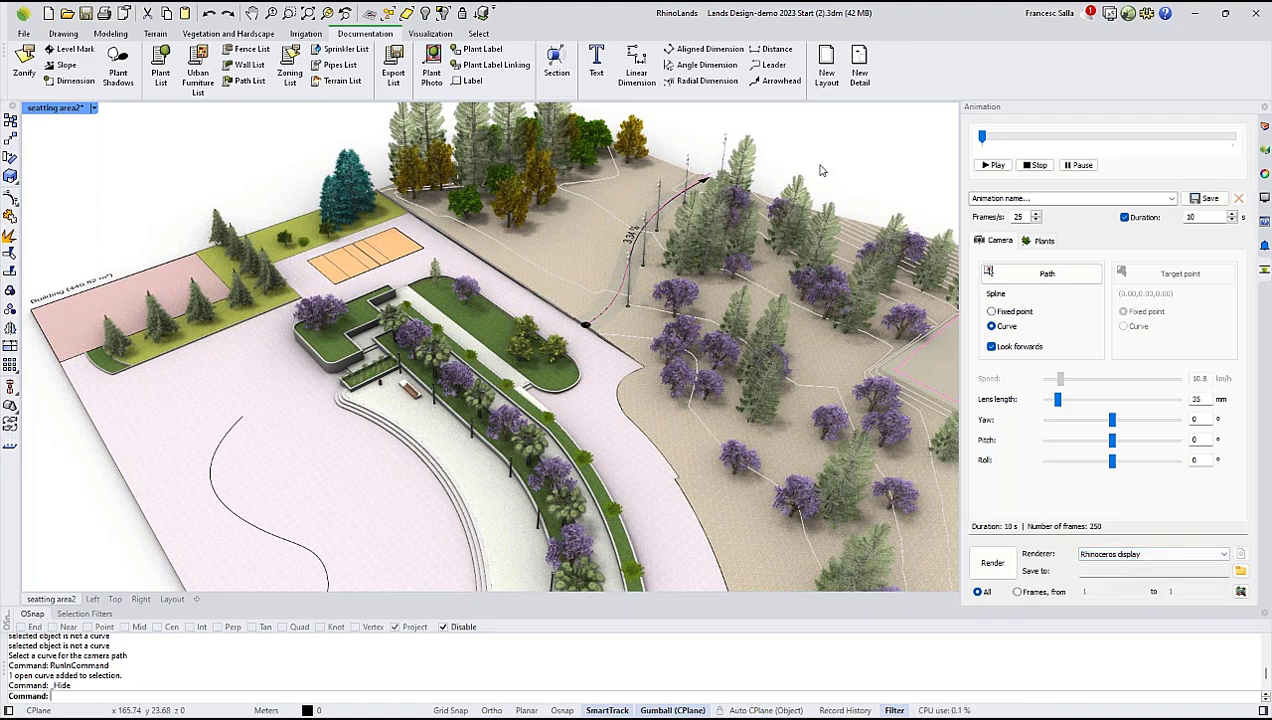
Play the camera animation along its path in the perspective view of the park.
{"action": "right_click_drag", "start_coordinate": [733, 258], "coordinate": [605, 244]}
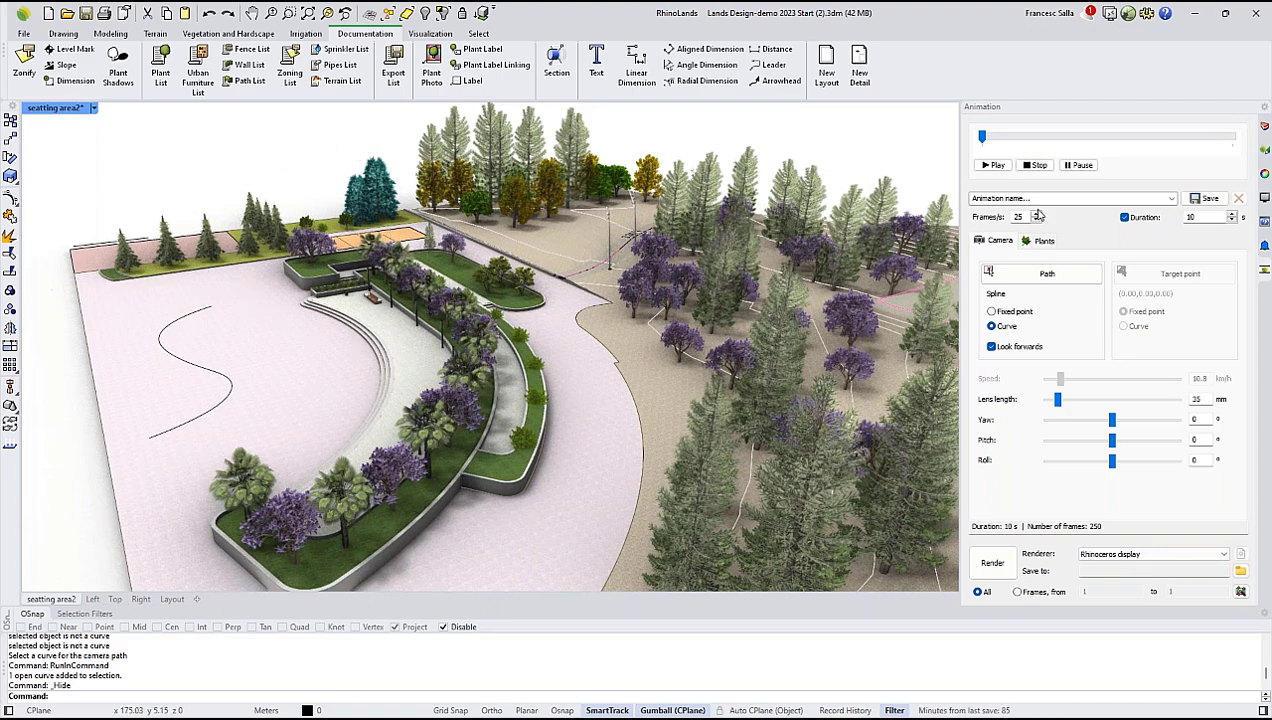
{"action": "left_click", "coordinate": [997, 166]}
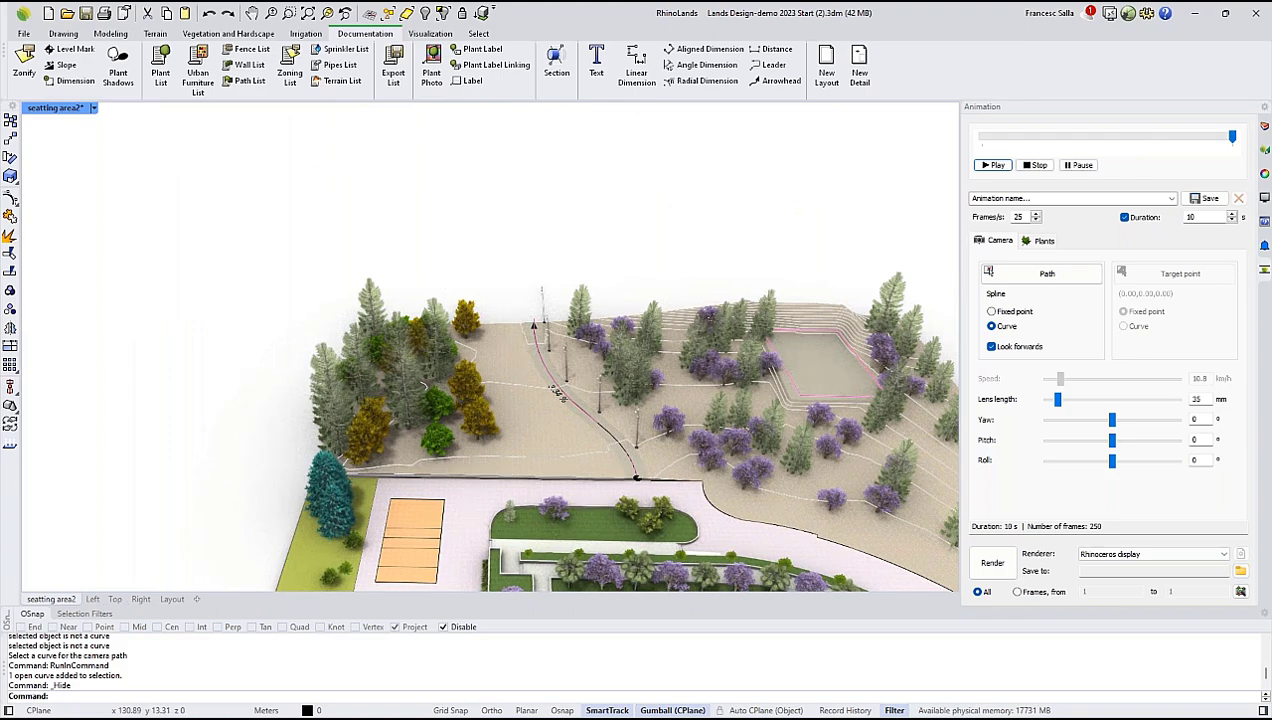
{"action": "right_click_drag", "start_coordinate": [632, 364], "coordinate": [455, 159], "text": "shift"}
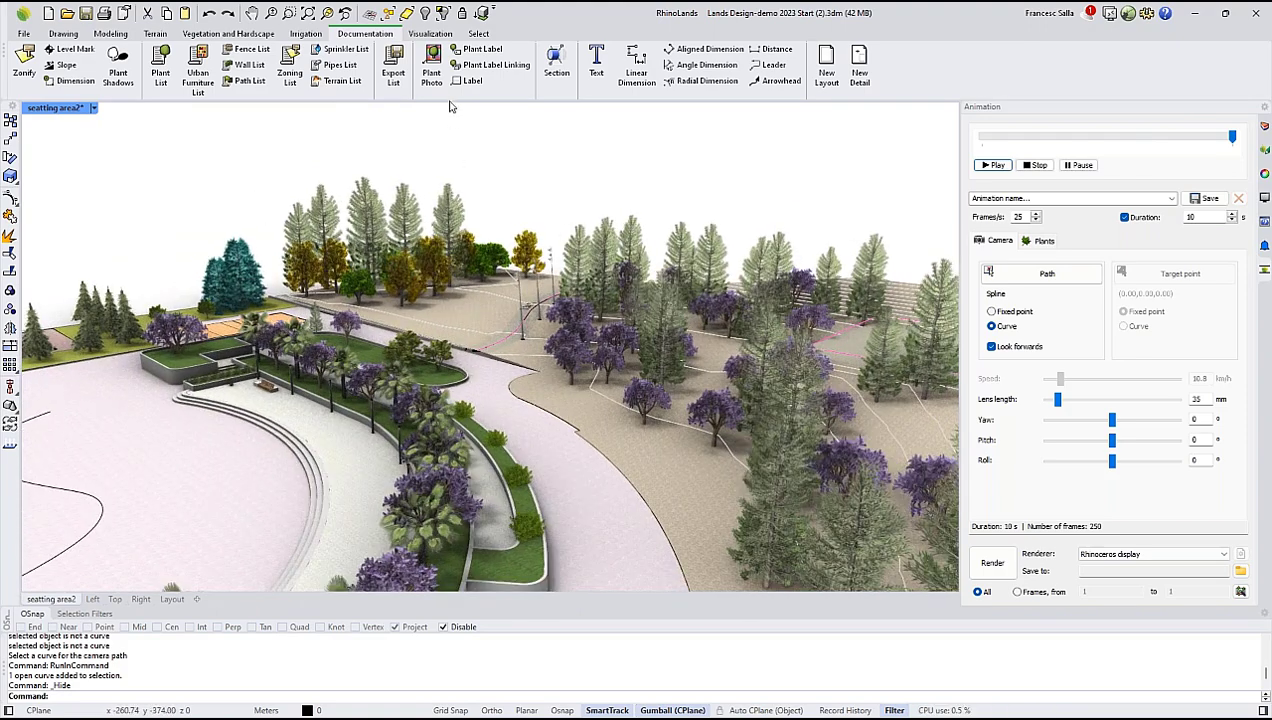
Walk through the park at eye level in Walk Mode, crossing the paved area and passing among the trees, and leave the mode.
{"action": "left_click", "coordinate": [428, 34]}
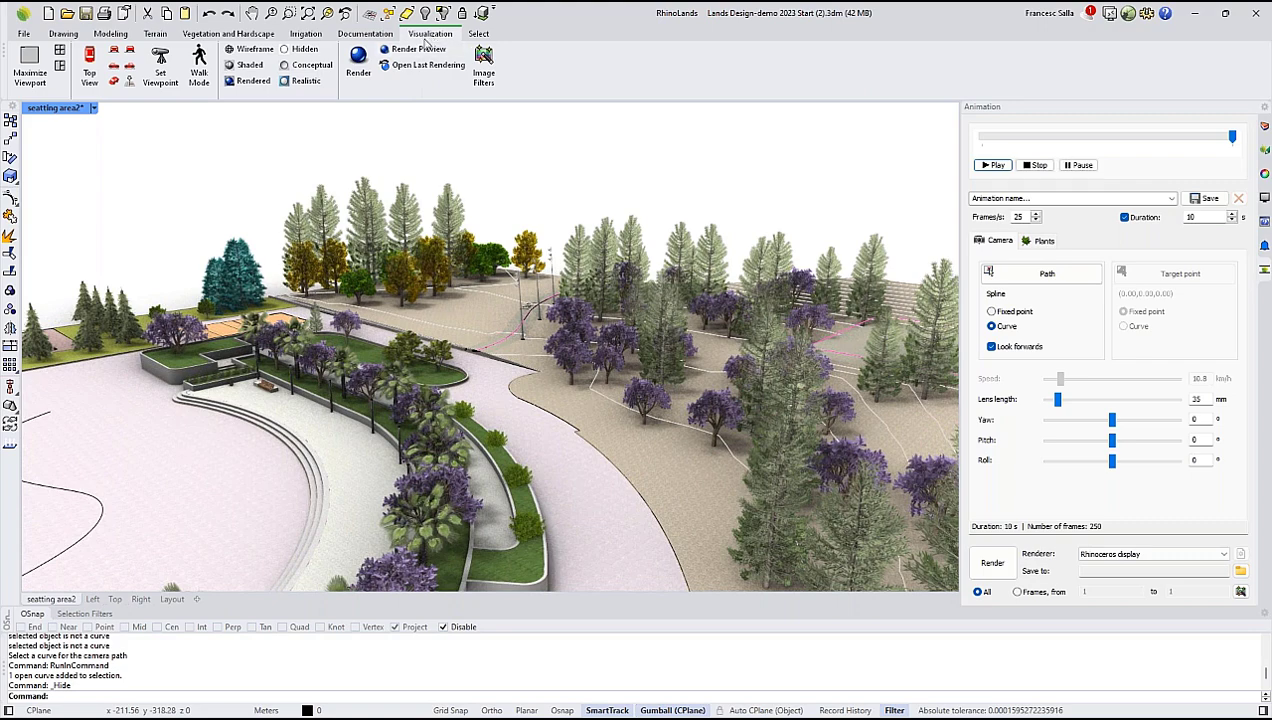
{"action": "left_click", "coordinate": [199, 65]}
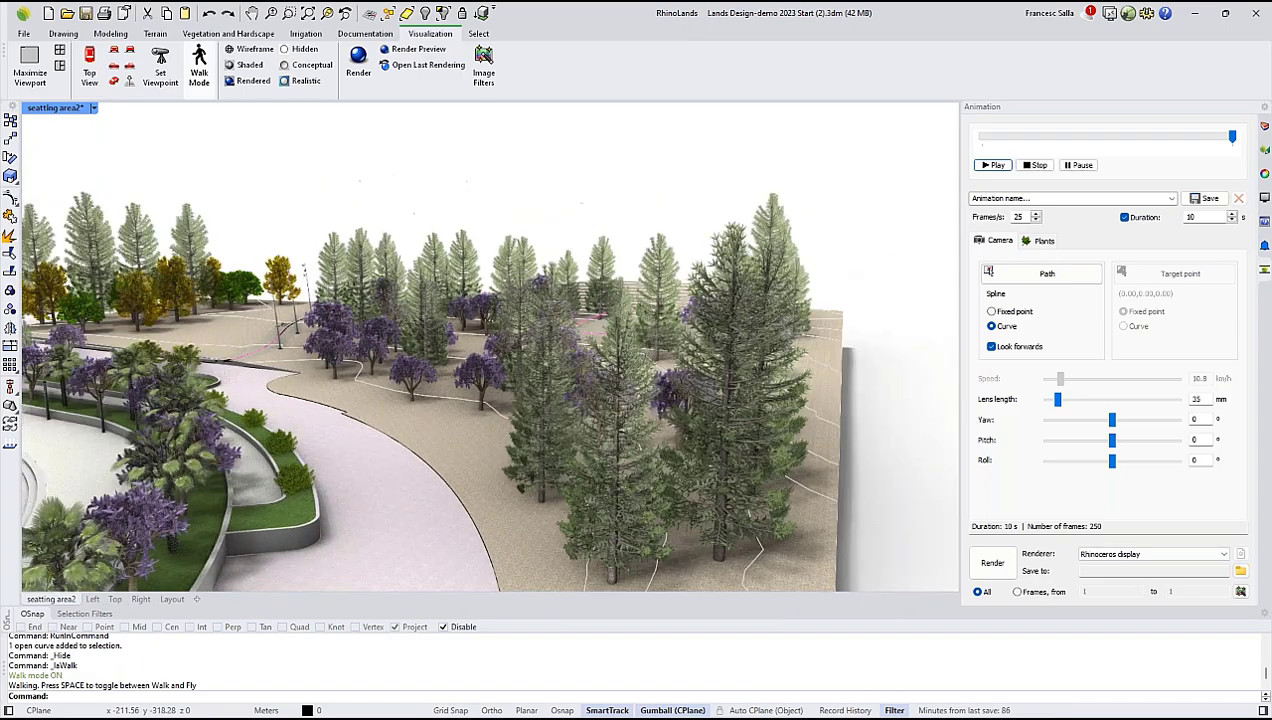
{"action": "key", "text": "w"}
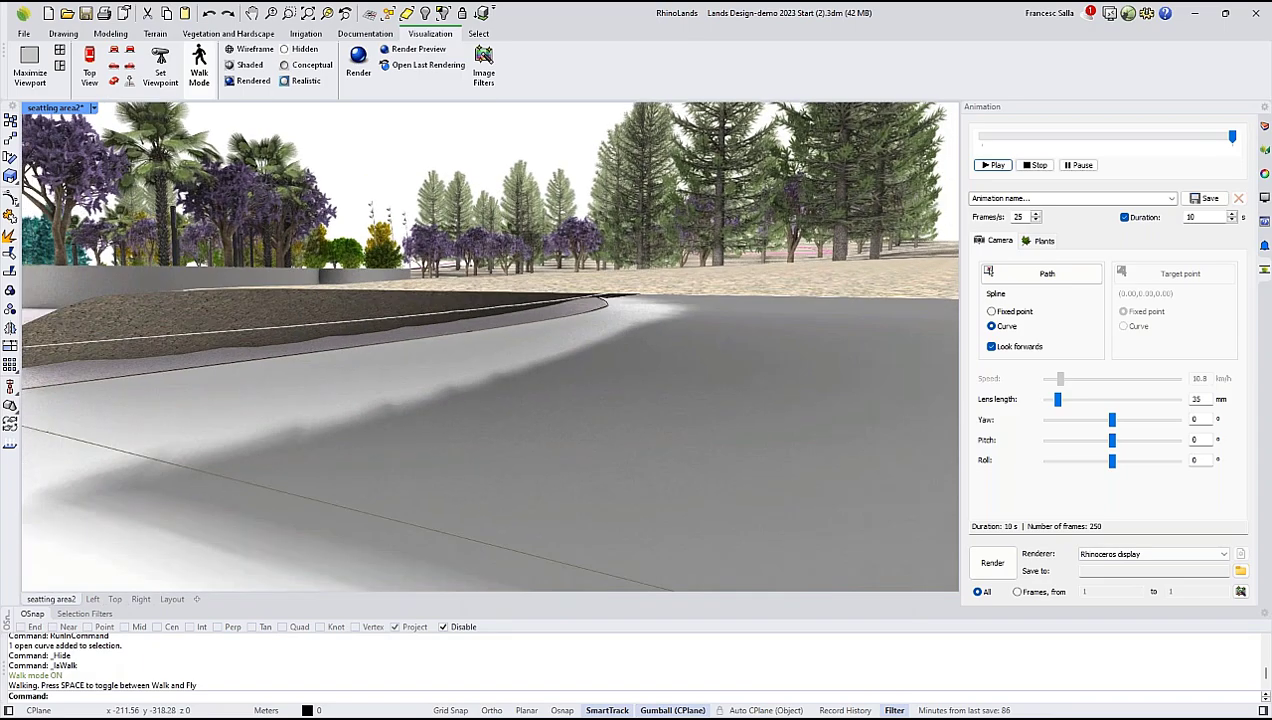
{"action": "key", "text": "w"}
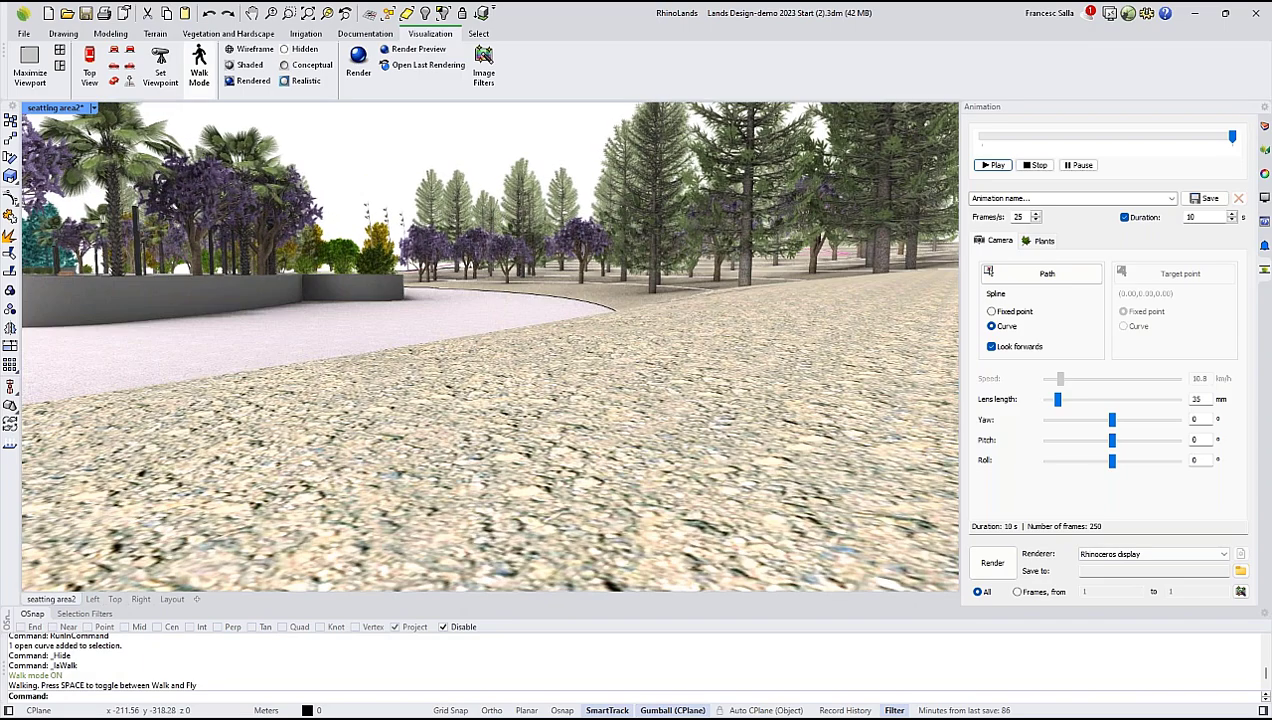
{"action": "key", "text": "w"}
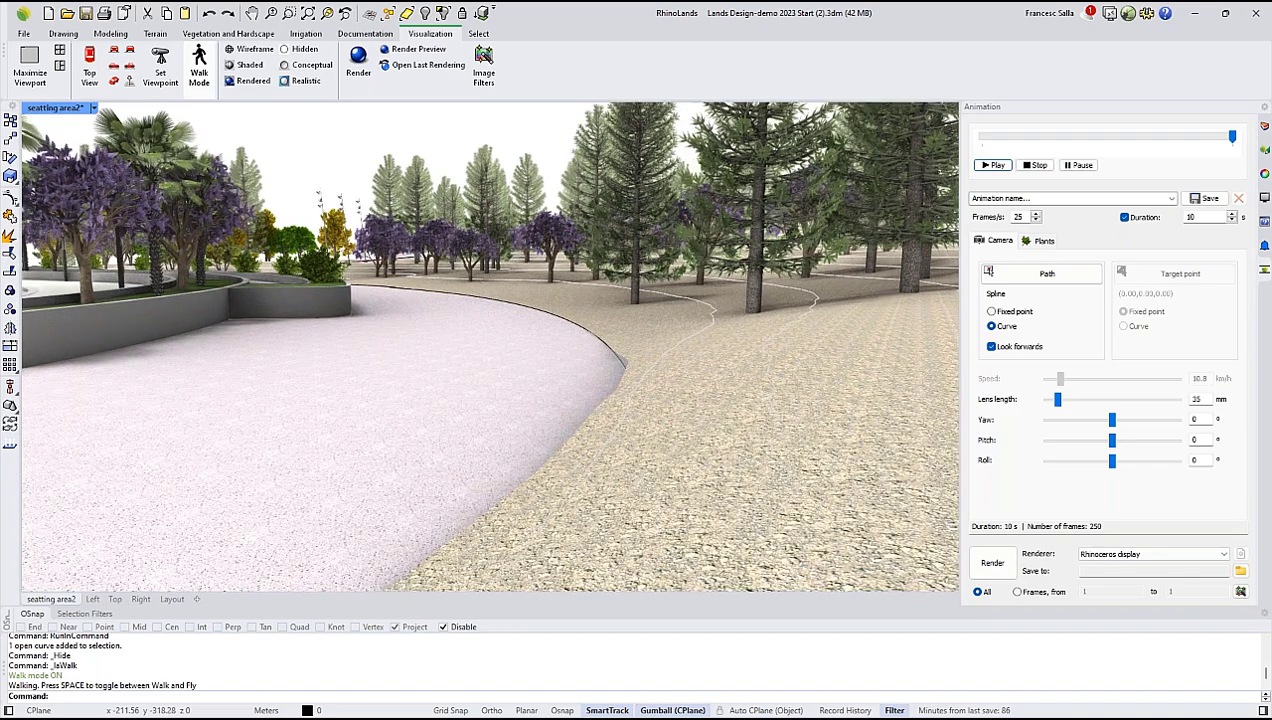
{"action": "key", "text": "w"}
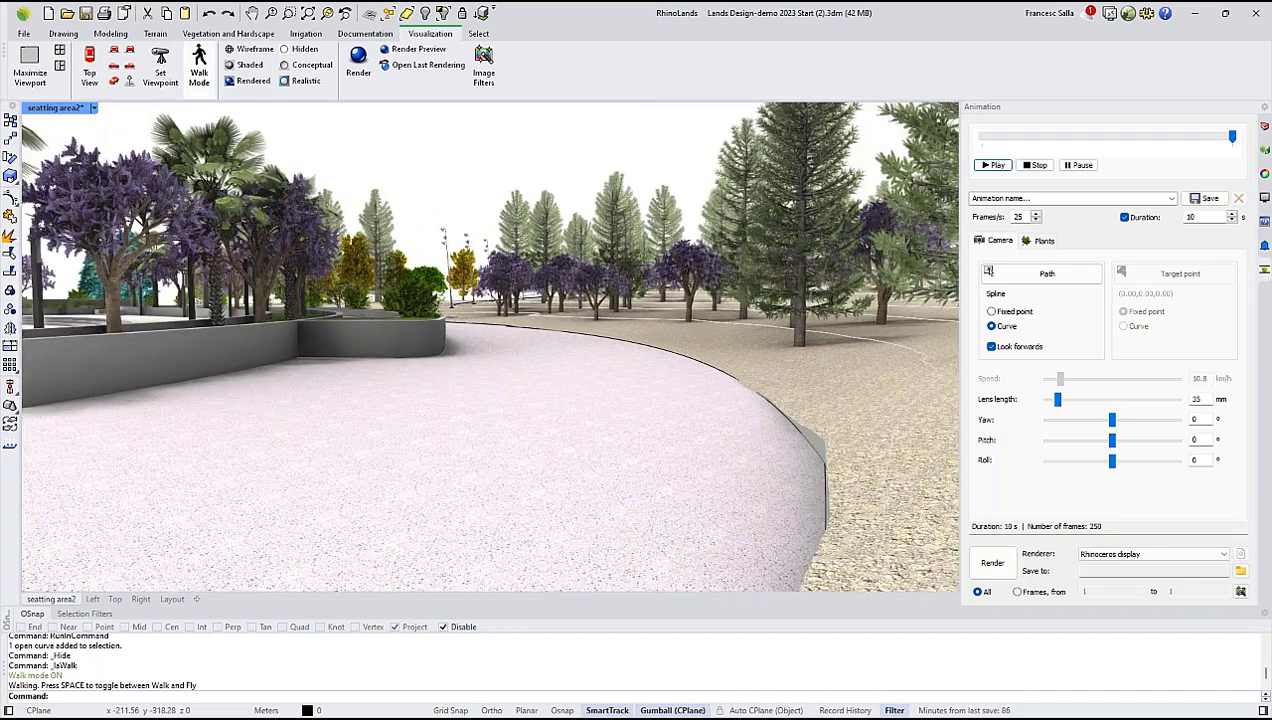
{"action": "key", "text": "w"}
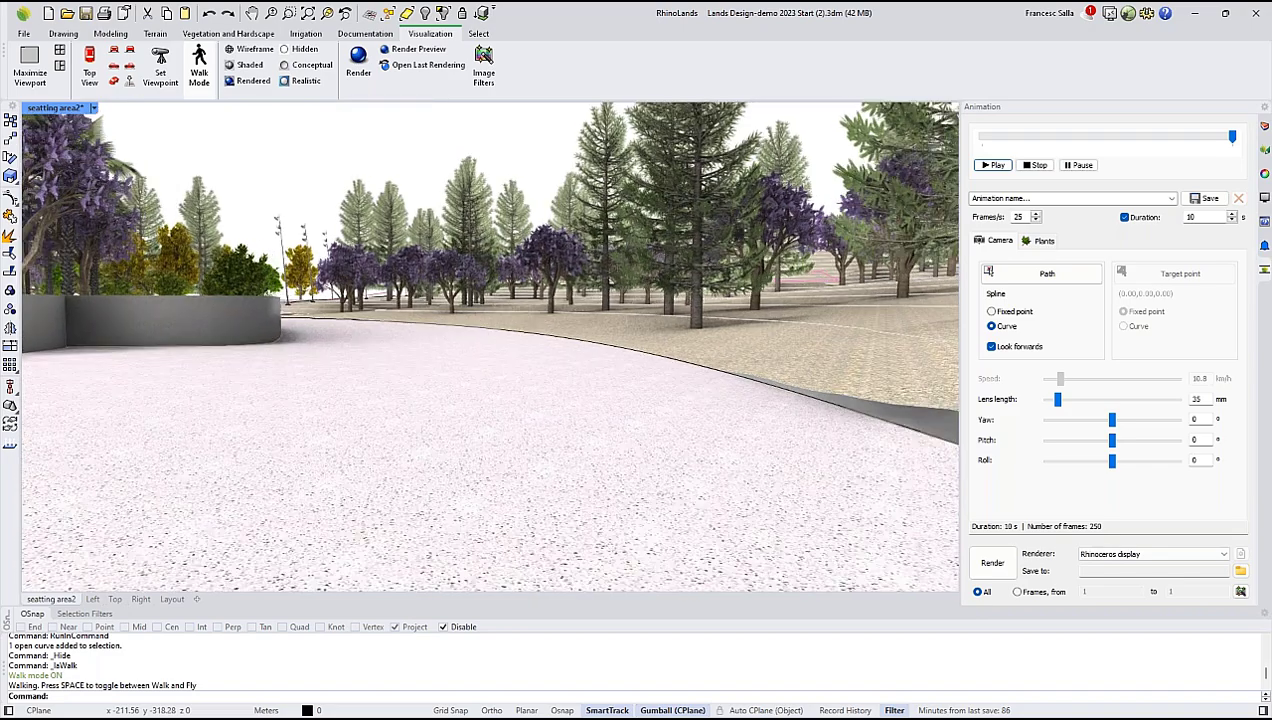
{"action": "key", "text": "w"}
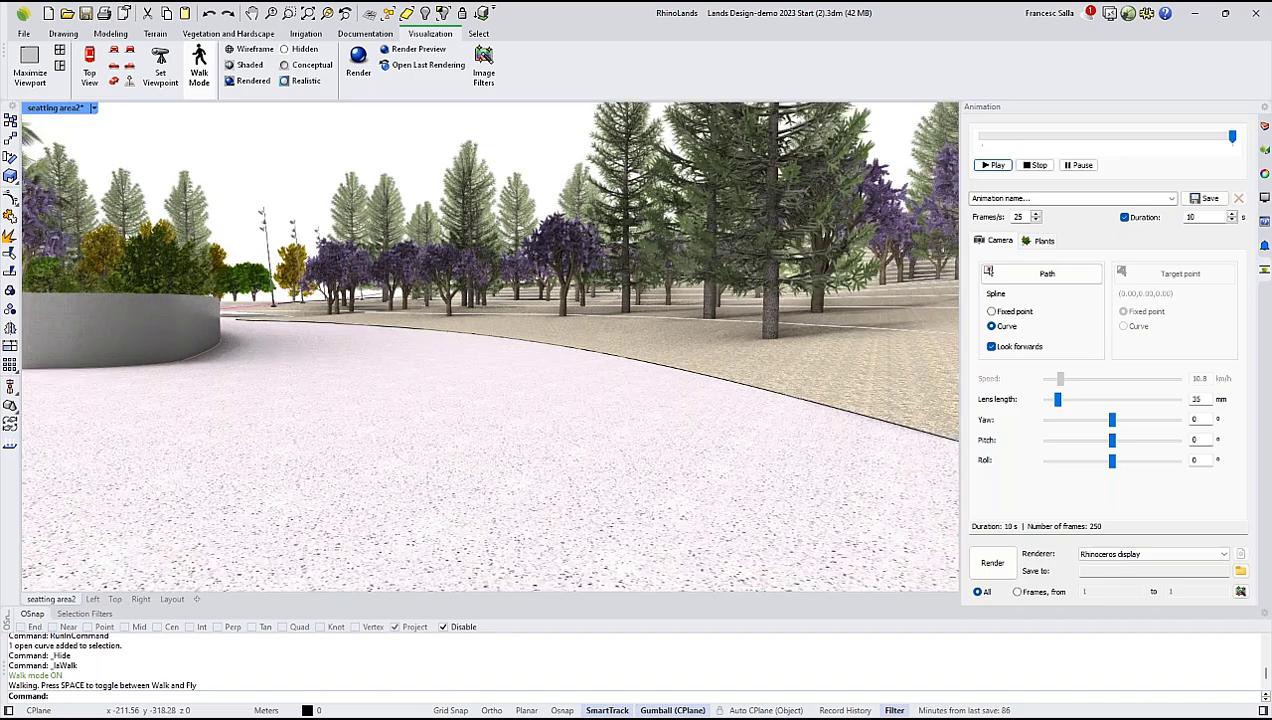
{"action": "key", "text": "w"}
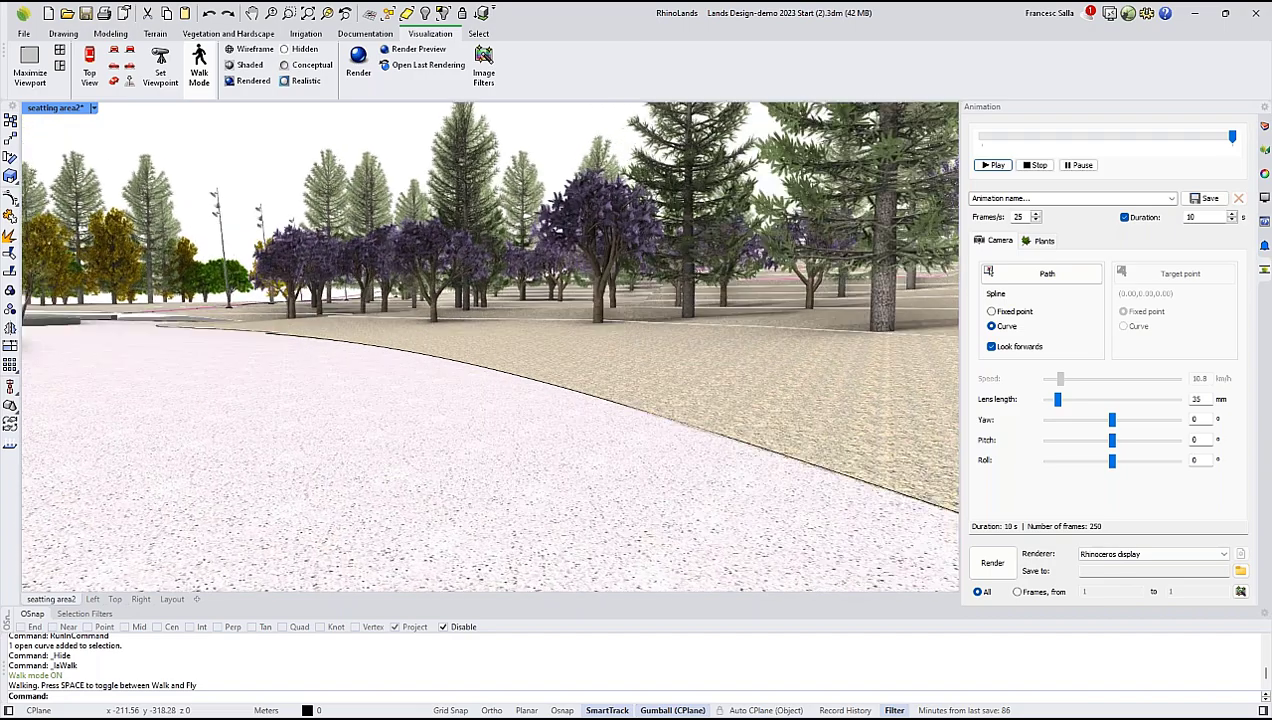
{"action": "key", "text": "w"}
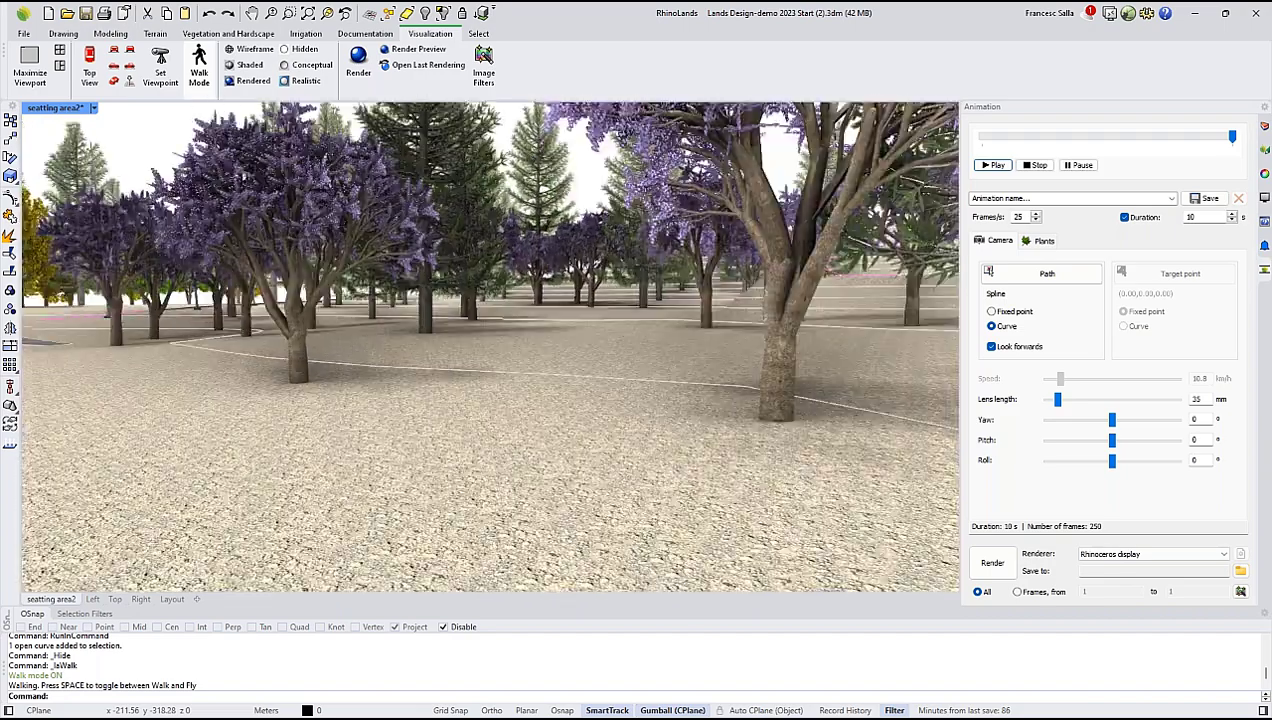
{"action": "key", "text": "w"}
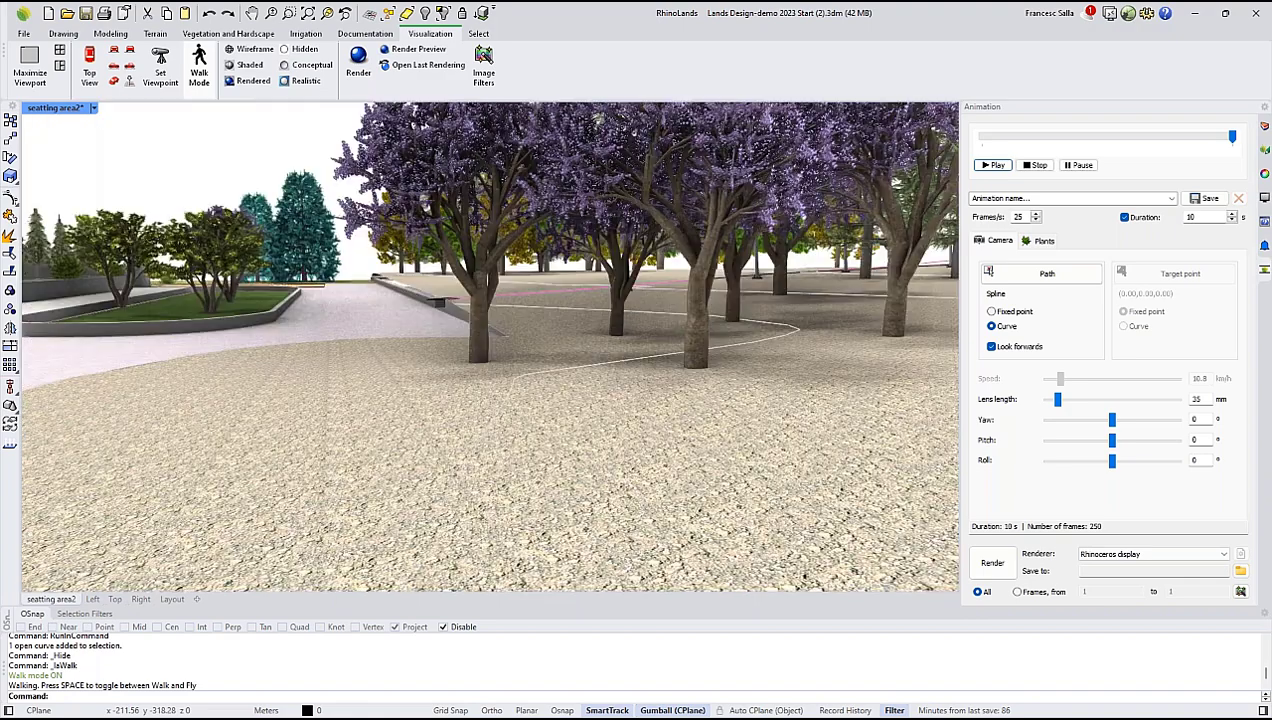
{"action": "key", "text": "w"}
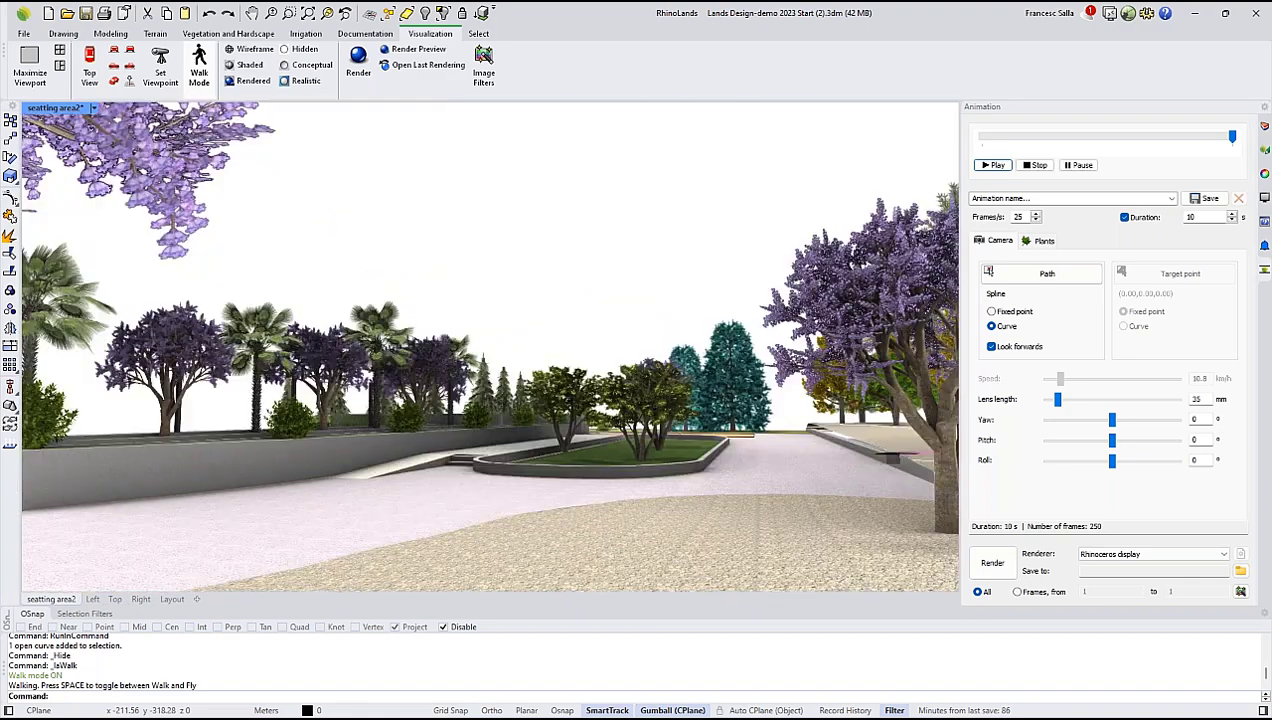
{"action": "key", "text": "w"}
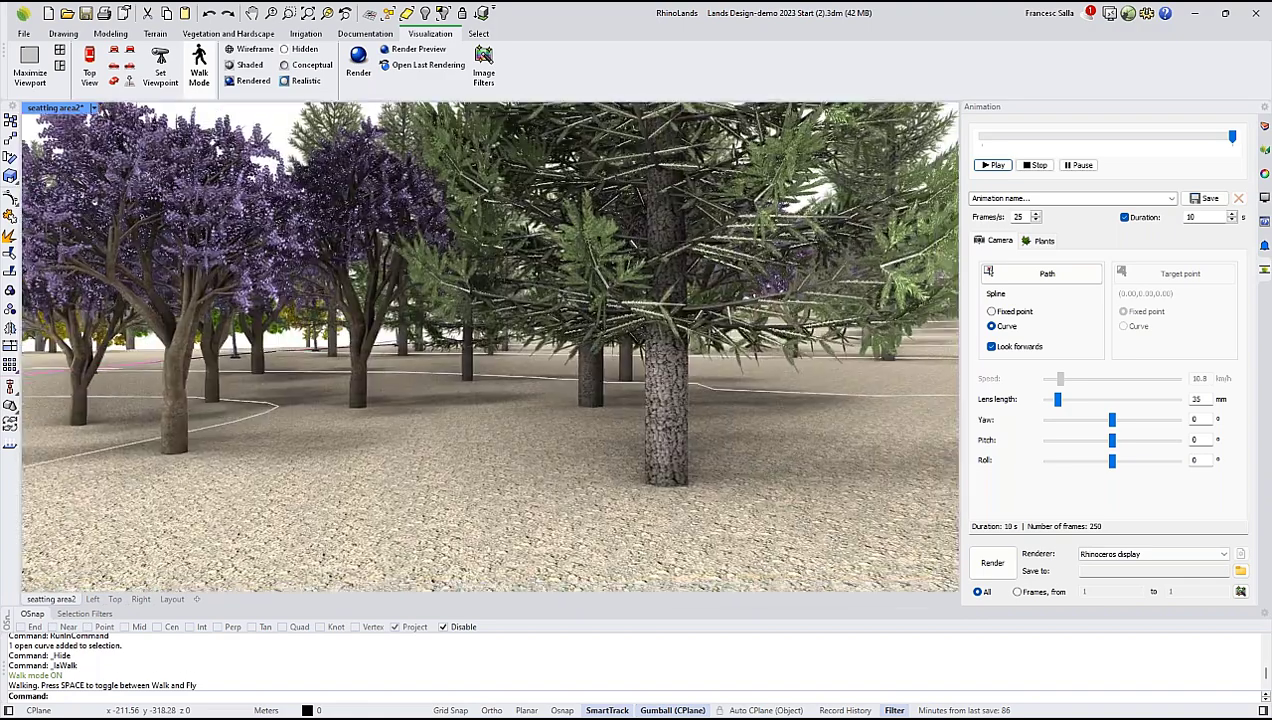
{"action": "key", "text": "Escape"}
Open the page layout and delete the empty detail view below the plan view.
{"action": "scroll", "coordinate": [476, 350], "scroll_direction": "down", "scroll_amount": 10}
{"action": "right_click_drag", "start_coordinate": [503, 375], "coordinate": [630, 310], "text": "shift"}
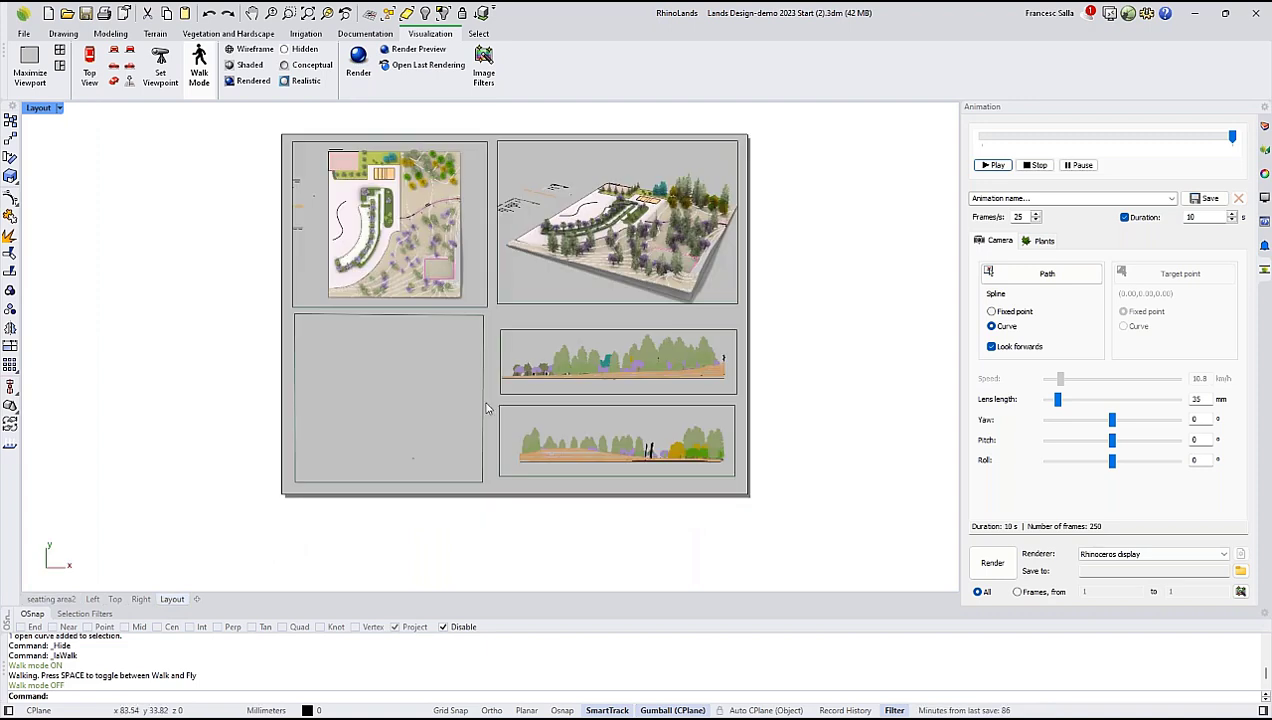
{"action": "right_click_drag", "start_coordinate": [526, 372], "coordinate": [488, 394]}
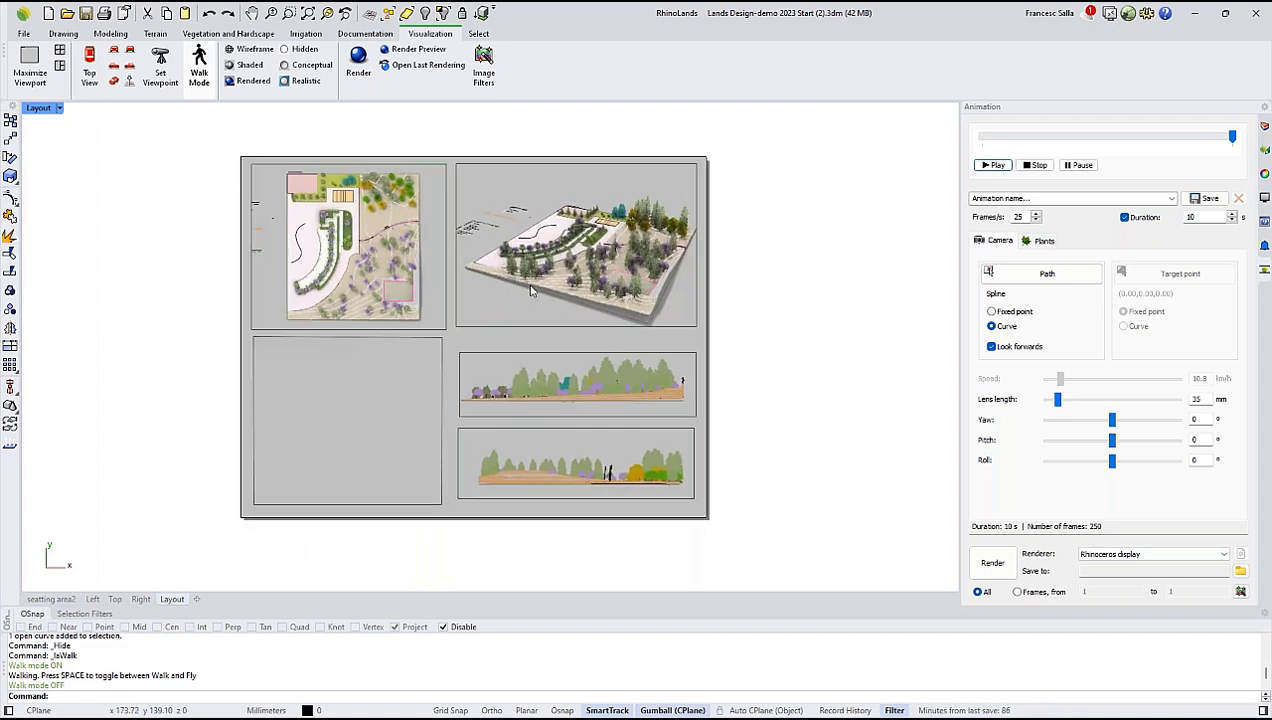
{"action": "left_click", "coordinate": [484, 324]}
{"action": "left_click", "coordinate": [428, 345]}
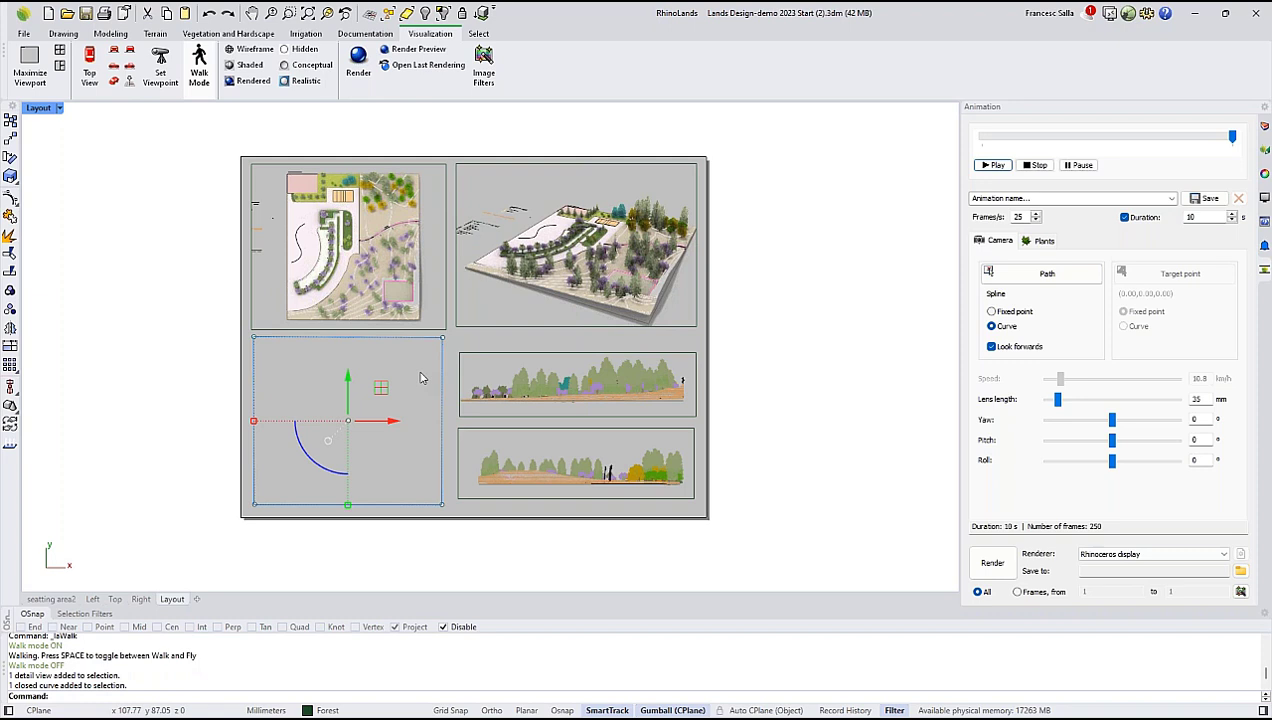
{"action": "key", "text": "Delete"}
{"action": "left_click", "coordinate": [367, 341]}
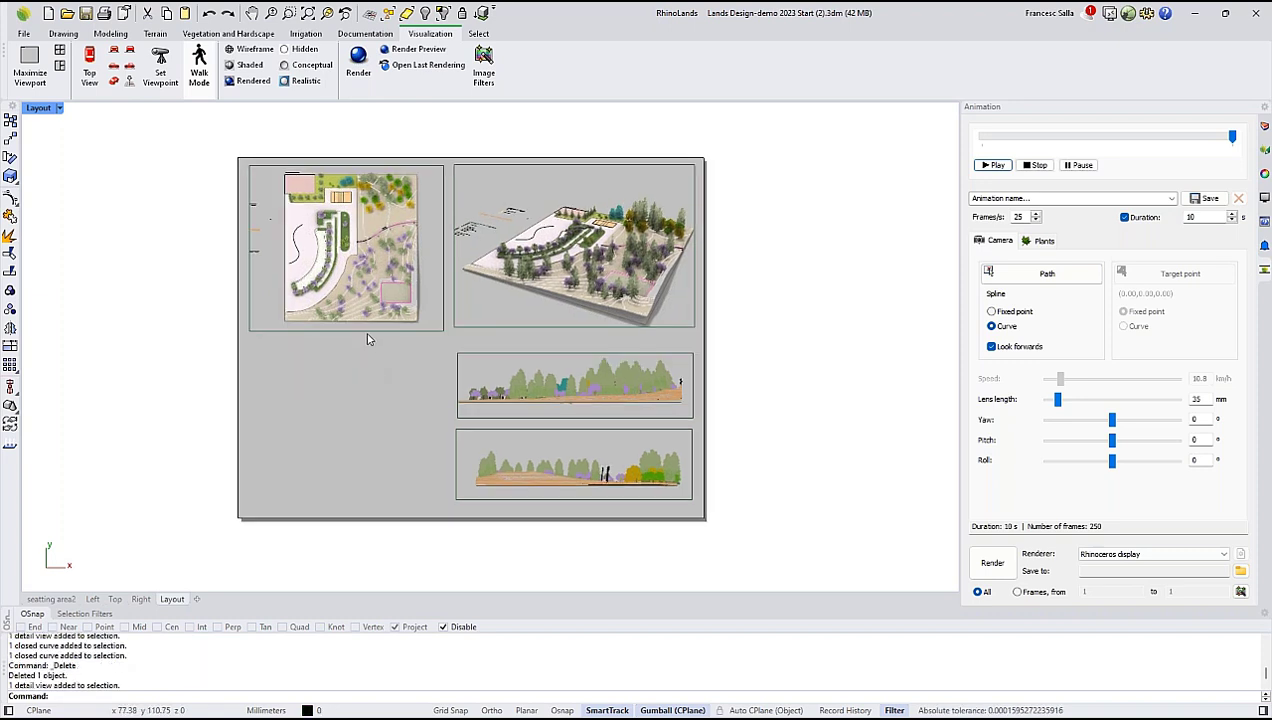
Shift the model slightly inside the layout's top-view detail to reframe the plan.
{"action": "double_click", "coordinate": [428, 290]}
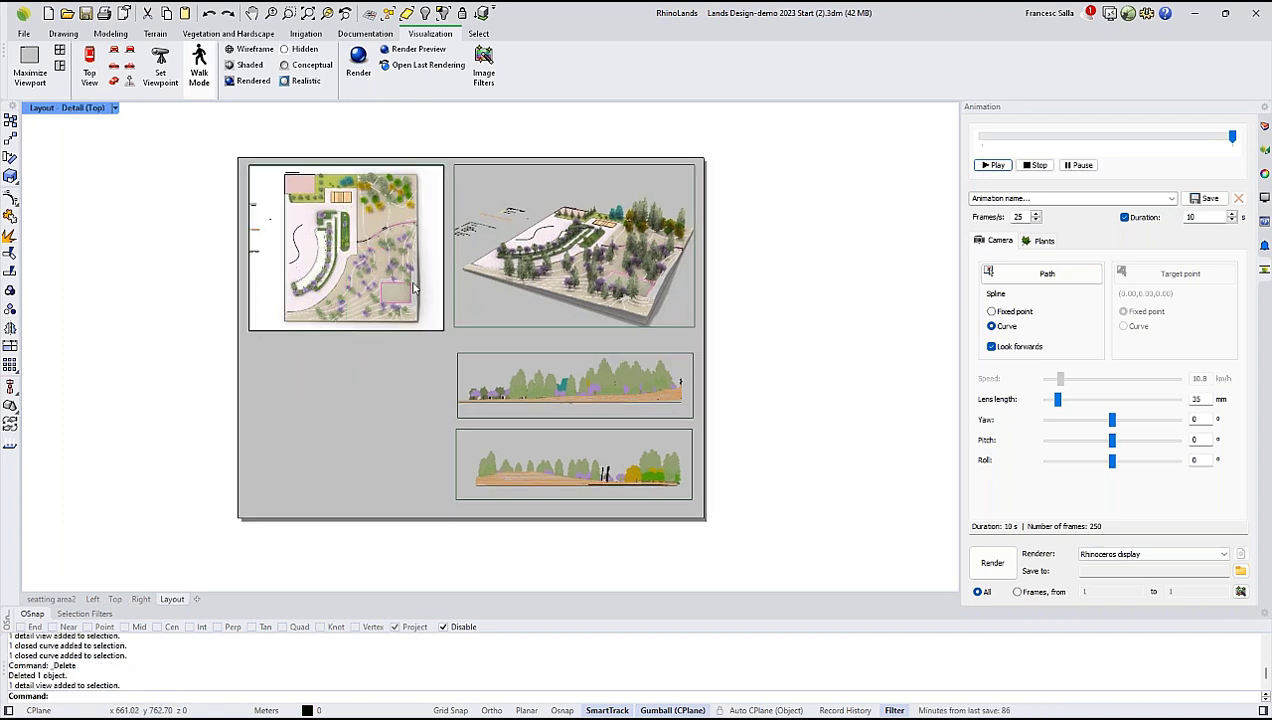
{"action": "mouse_move", "coordinate": [404, 246]}
{"action": "right_mouse_down"}
{"action": "mouse_move", "coordinate": [426, 248]}
{"action": "mouse_move", "coordinate": [410, 255]}
{"action": "right_mouse_up"}
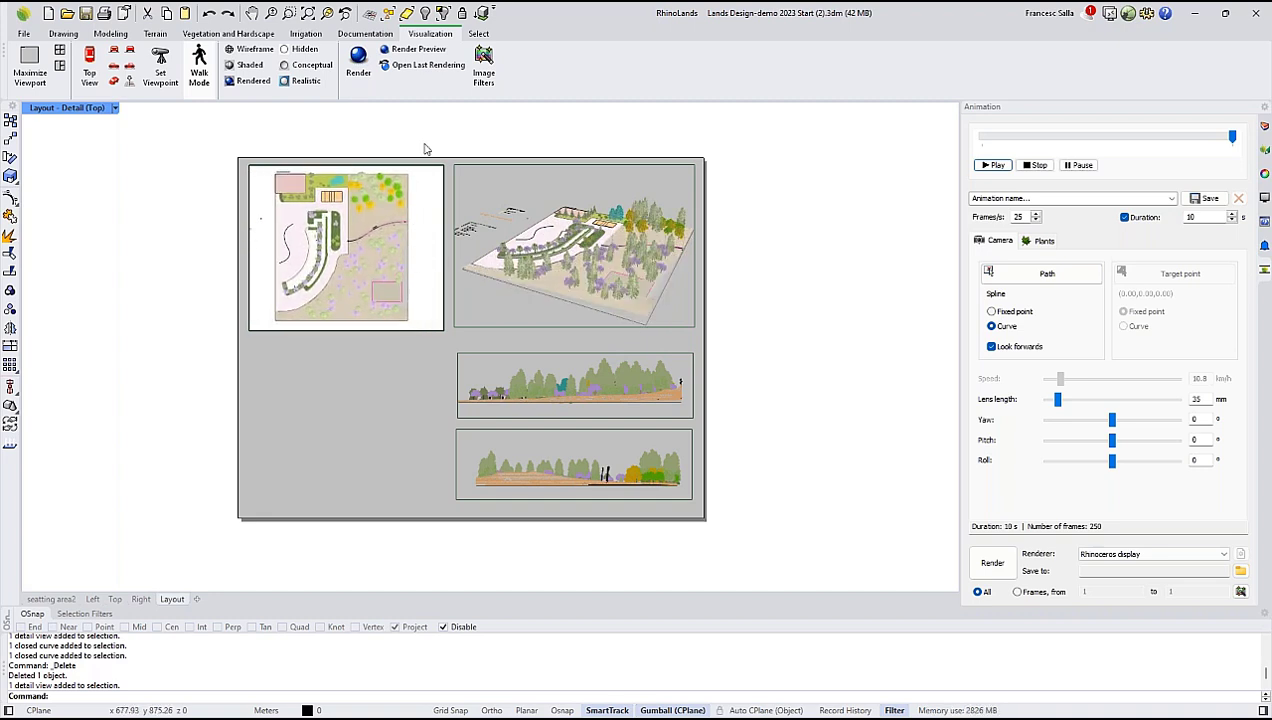
{"action": "double_click", "coordinate": [332, 388]}
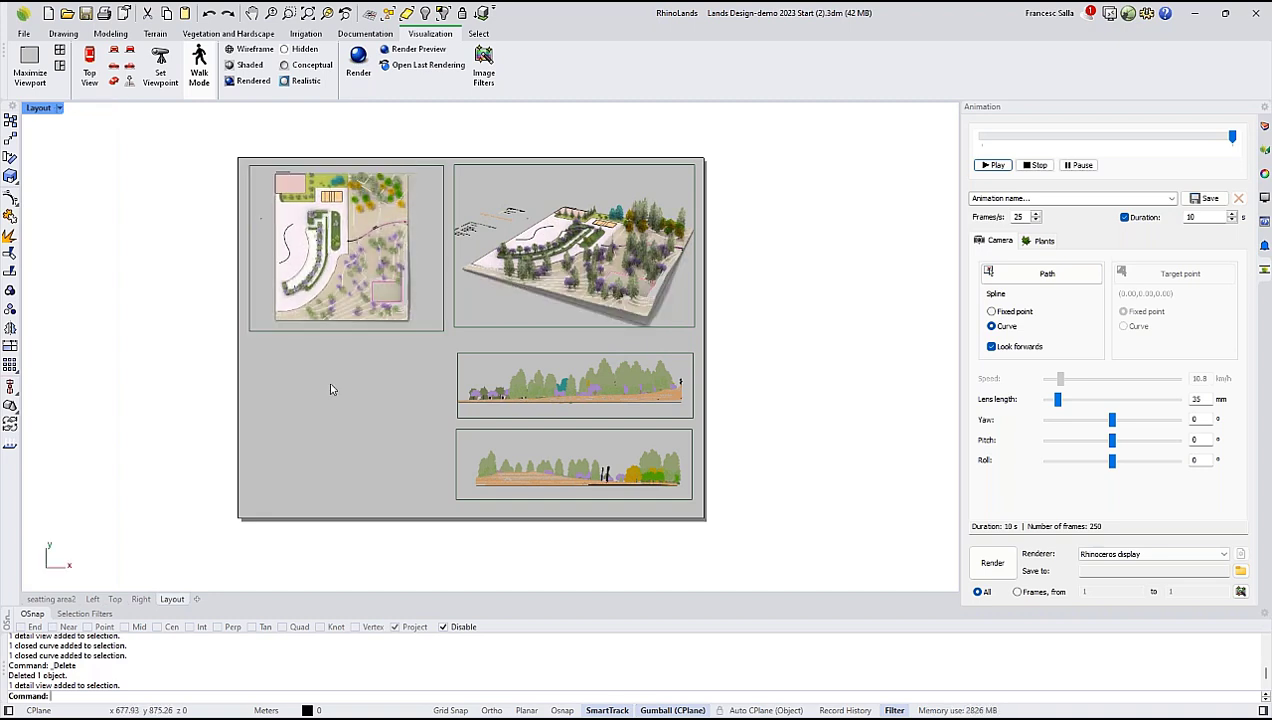
Show plants in the top-view detail as 2D crown drawings with hatches, and set its display mode to Wireframe.
{"action": "double_click", "coordinate": [412, 262]}
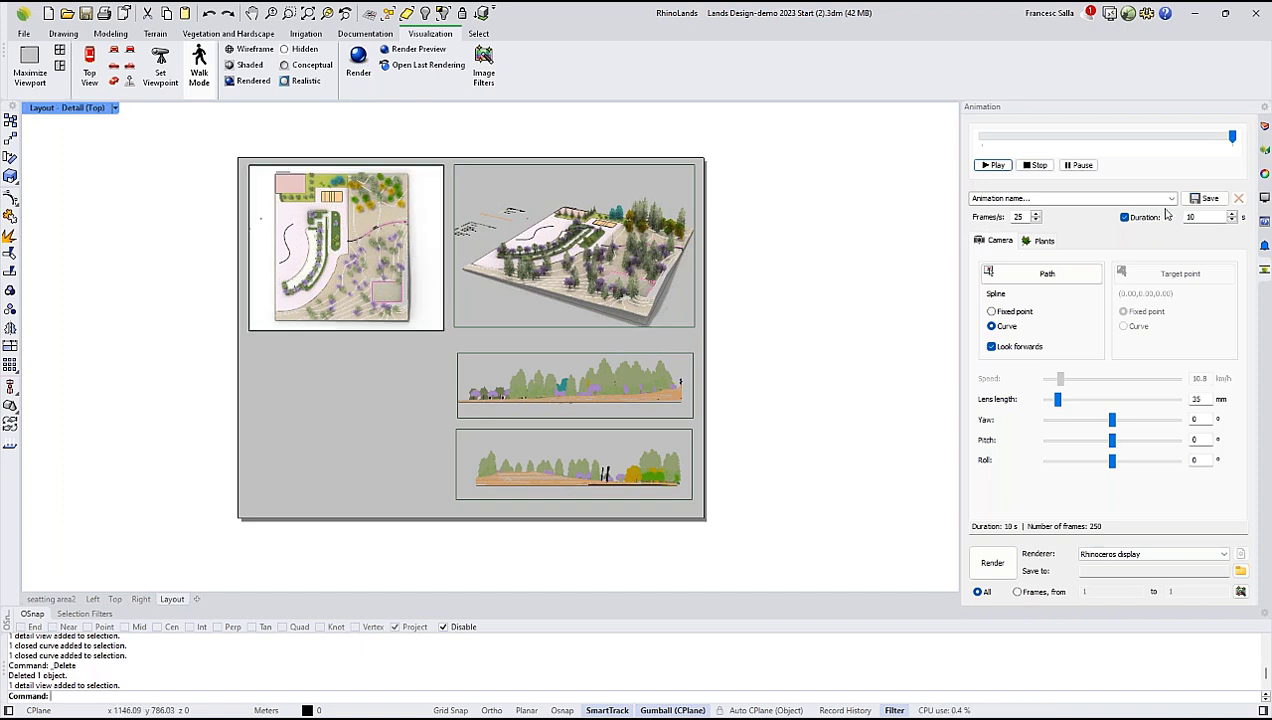
{"action": "left_click", "coordinate": [1264, 153]}
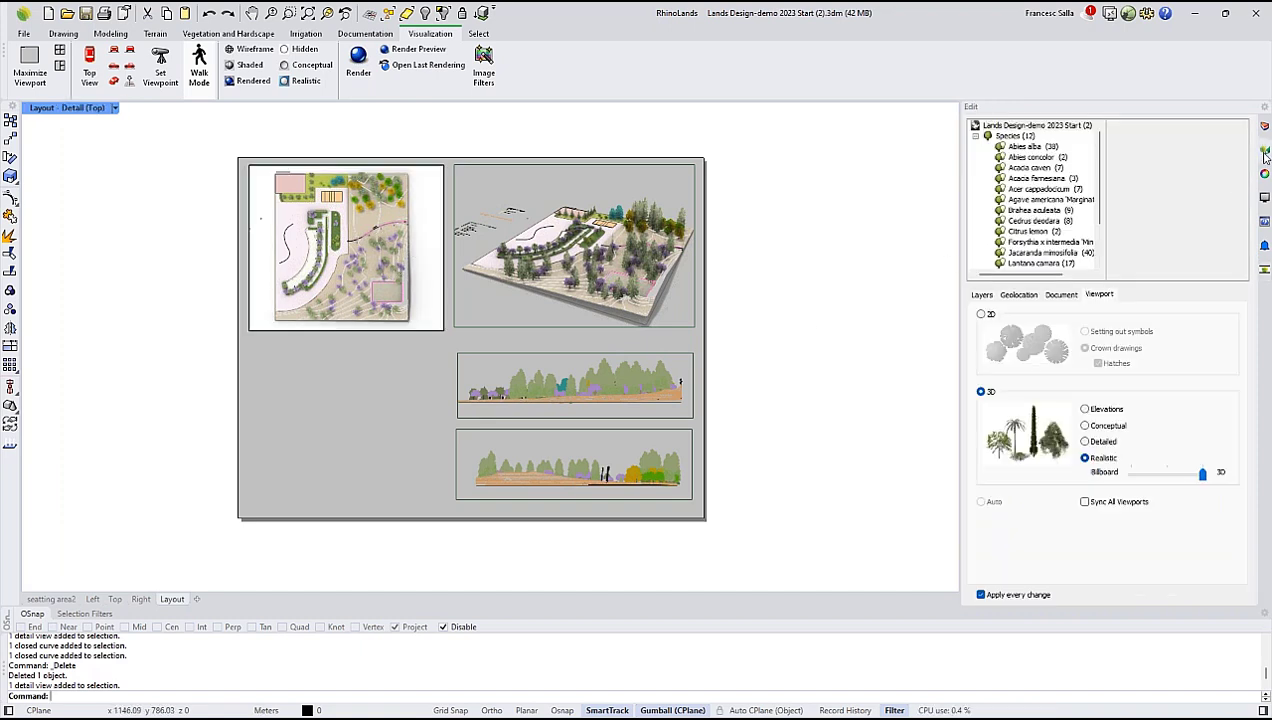
{"action": "left_click", "coordinate": [981, 314]}
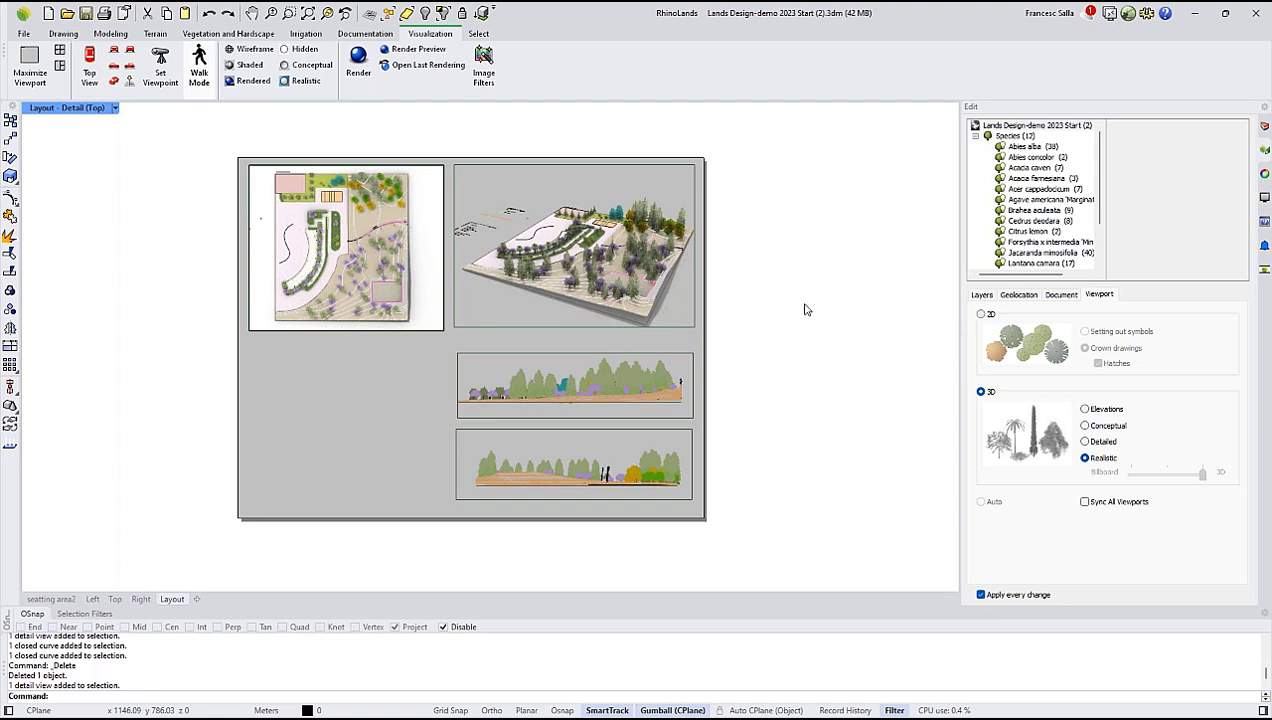
{"action": "left_click", "coordinate": [115, 108]}
{"action": "left_click", "coordinate": [132, 251]}
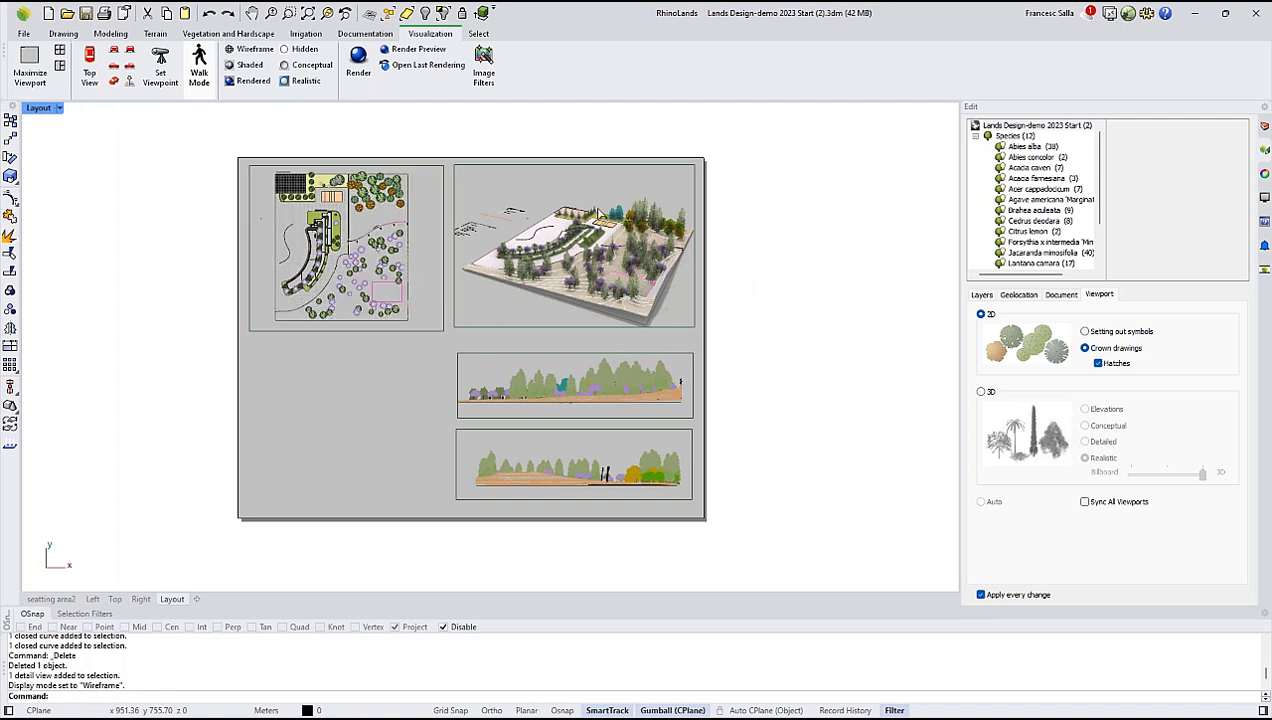
{"action": "double_click", "coordinate": [720, 294]}
Rotate the model in the layout's perspective detail to show the park from a different corner.
{"action": "double_click", "coordinate": [557, 200]}
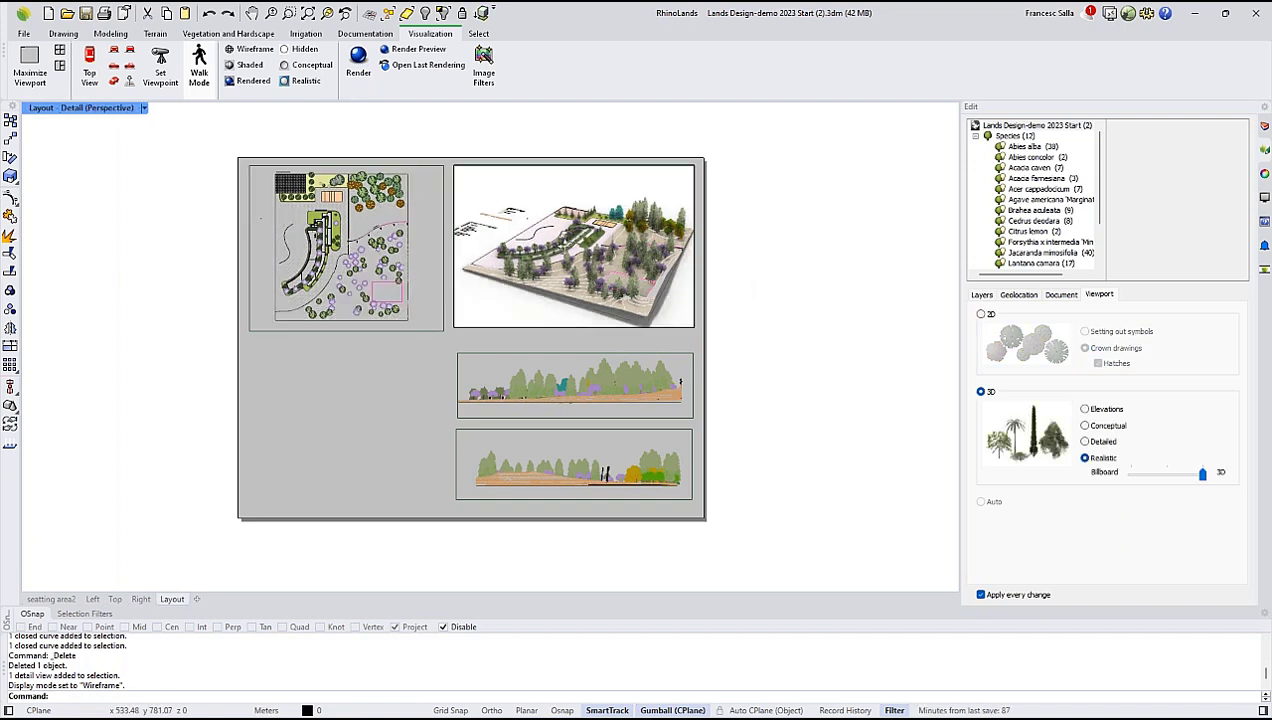
{"action": "right_click_drag", "start_coordinate": [562, 240], "coordinate": [690, 278]}
{"action": "double_click", "coordinate": [568, 340]}
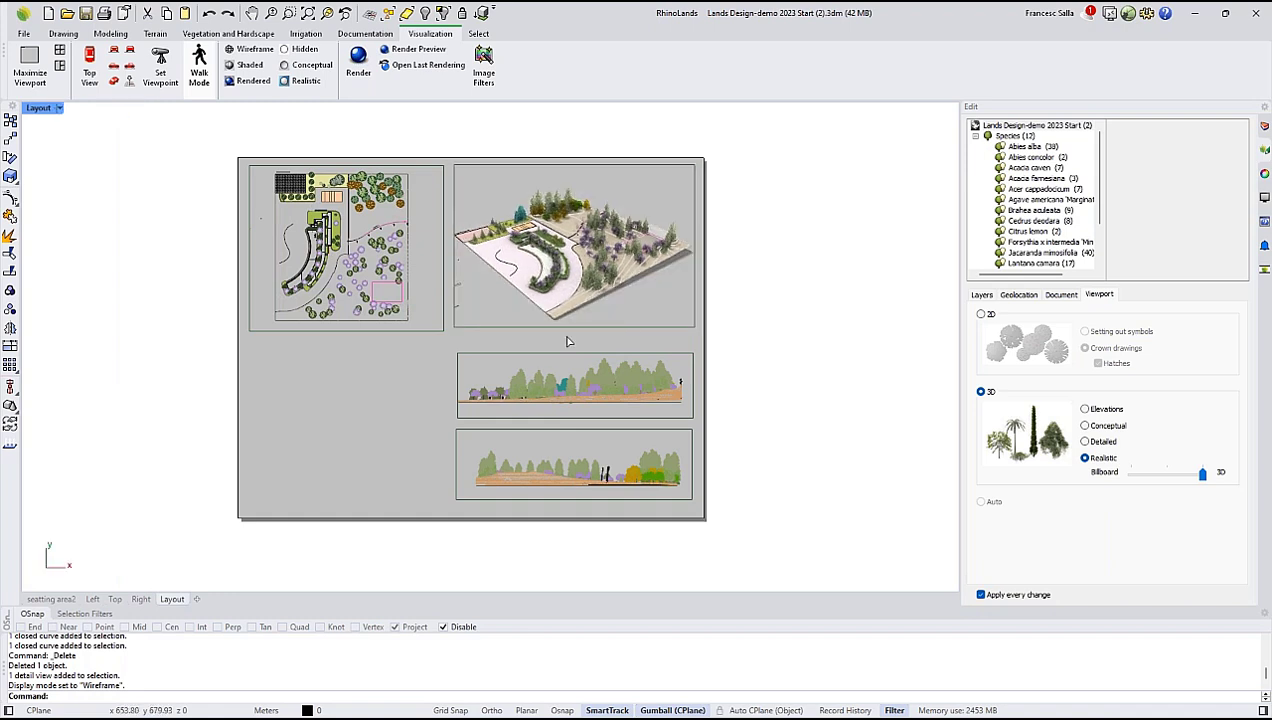
Set the plant representation in the front-view detail to 3D Elevations.
{"action": "double_click", "coordinate": [489, 374]}
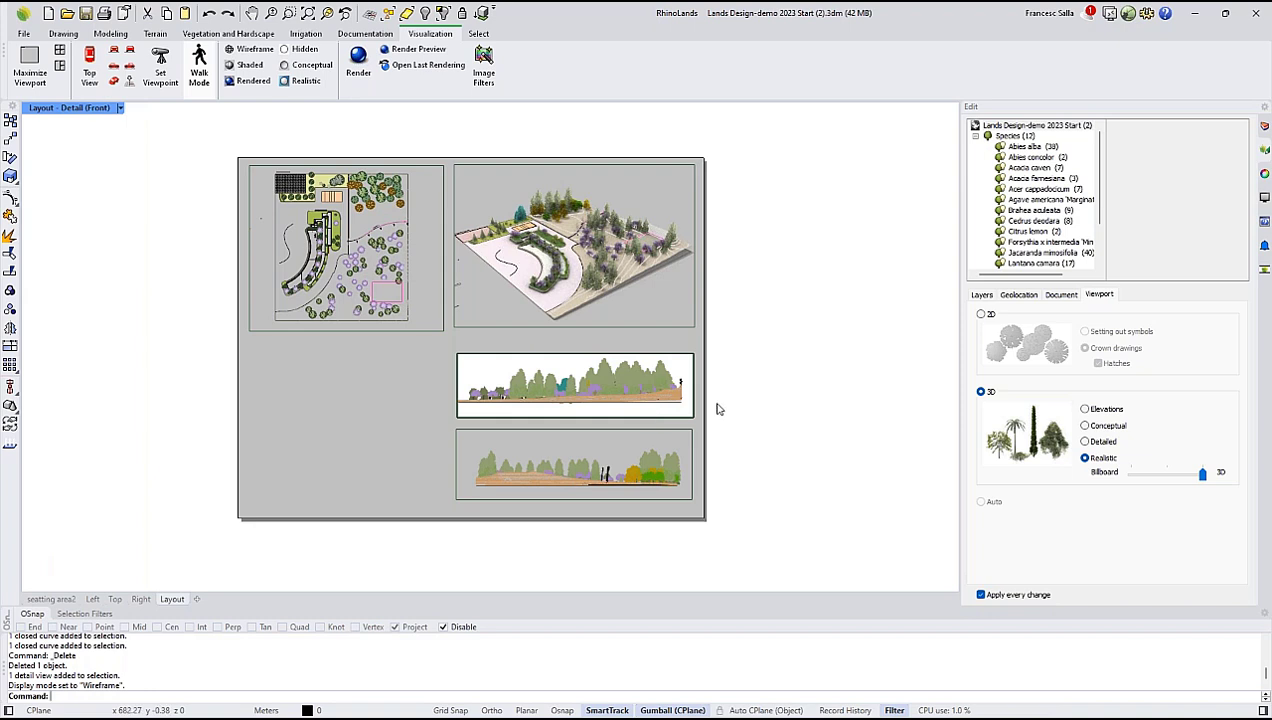
{"action": "left_click", "coordinate": [1086, 411]}
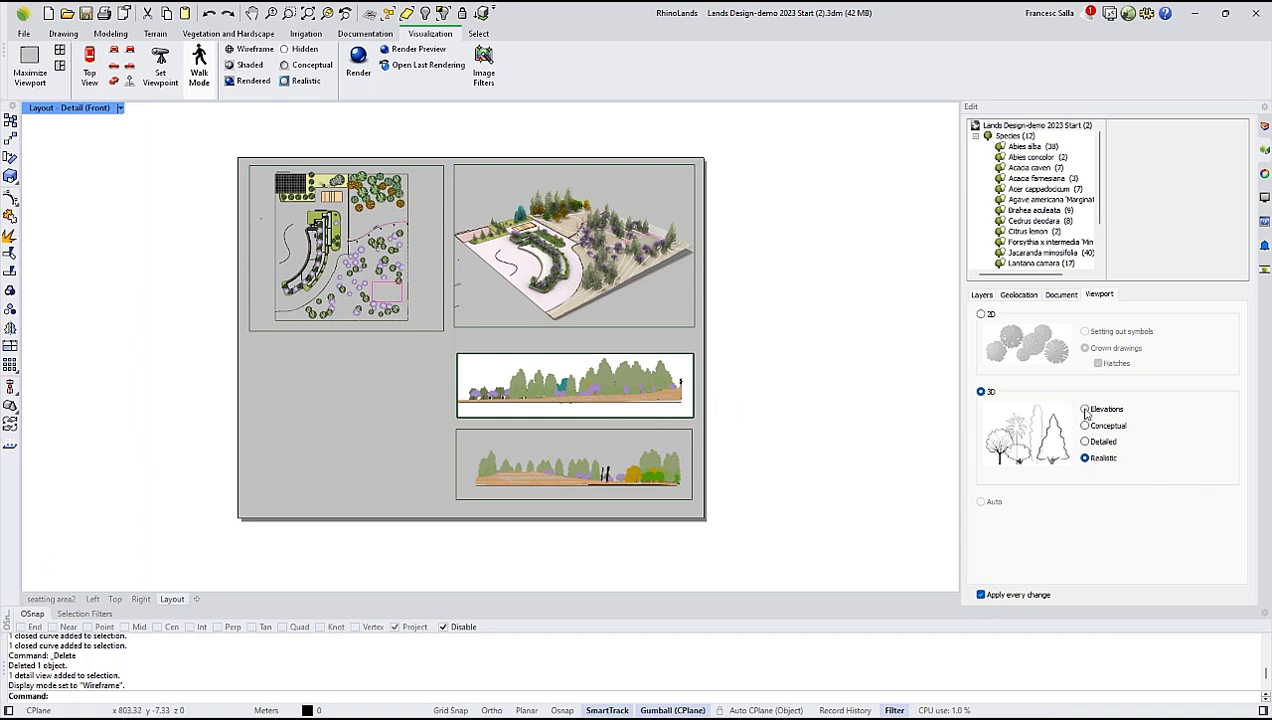
{"action": "double_click", "coordinate": [735, 433]}
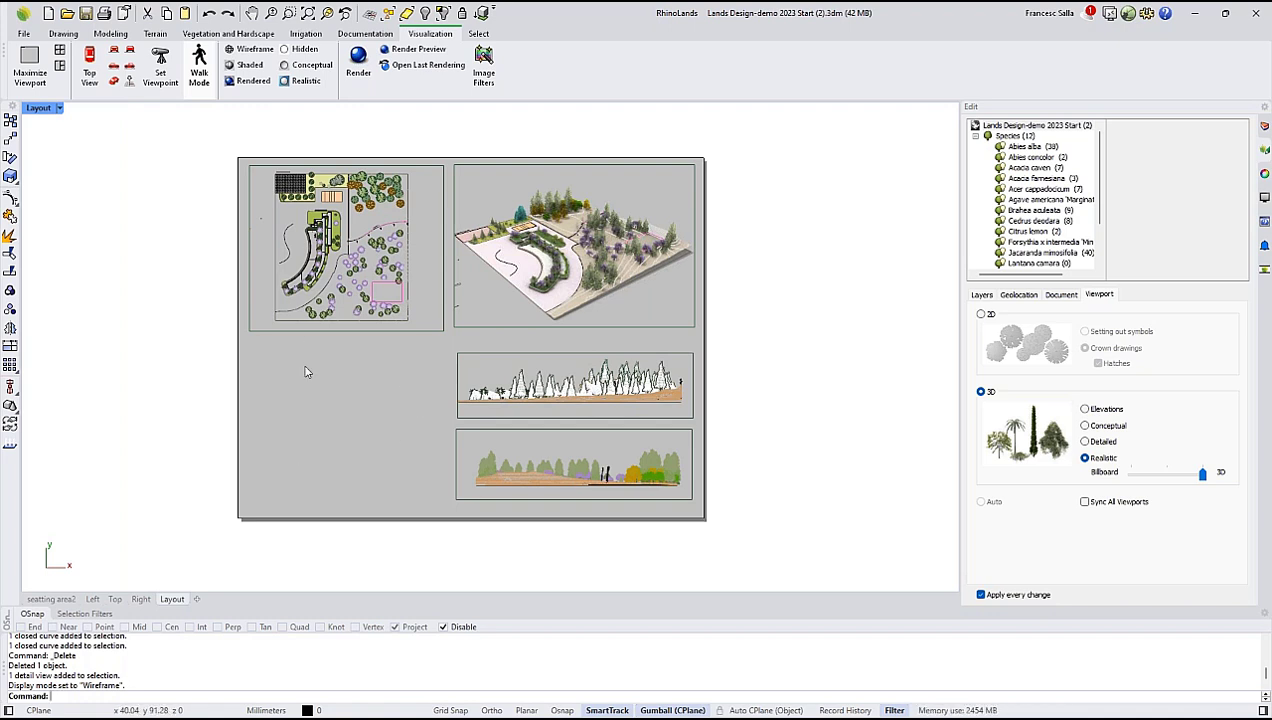
Add a new top-projection detail in the empty area below the plan view.
{"action": "left_click", "coordinate": [368, 35]}
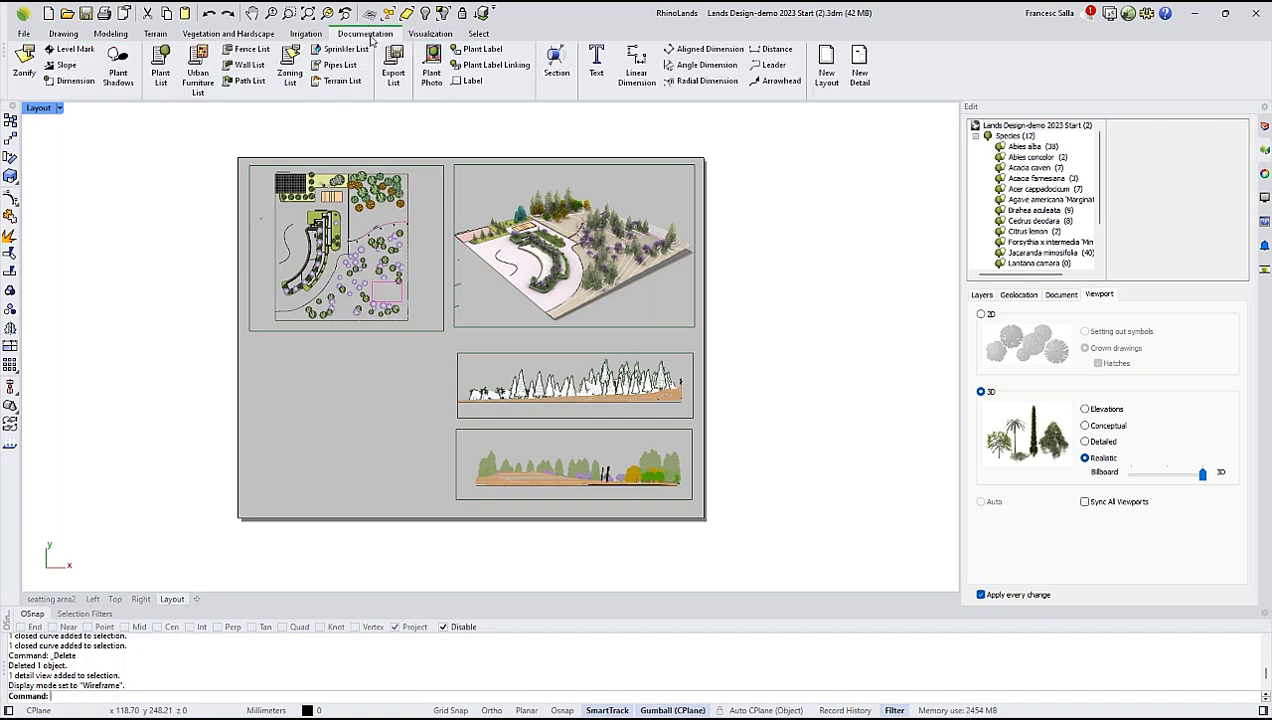
{"action": "left_click", "coordinate": [859, 66]}
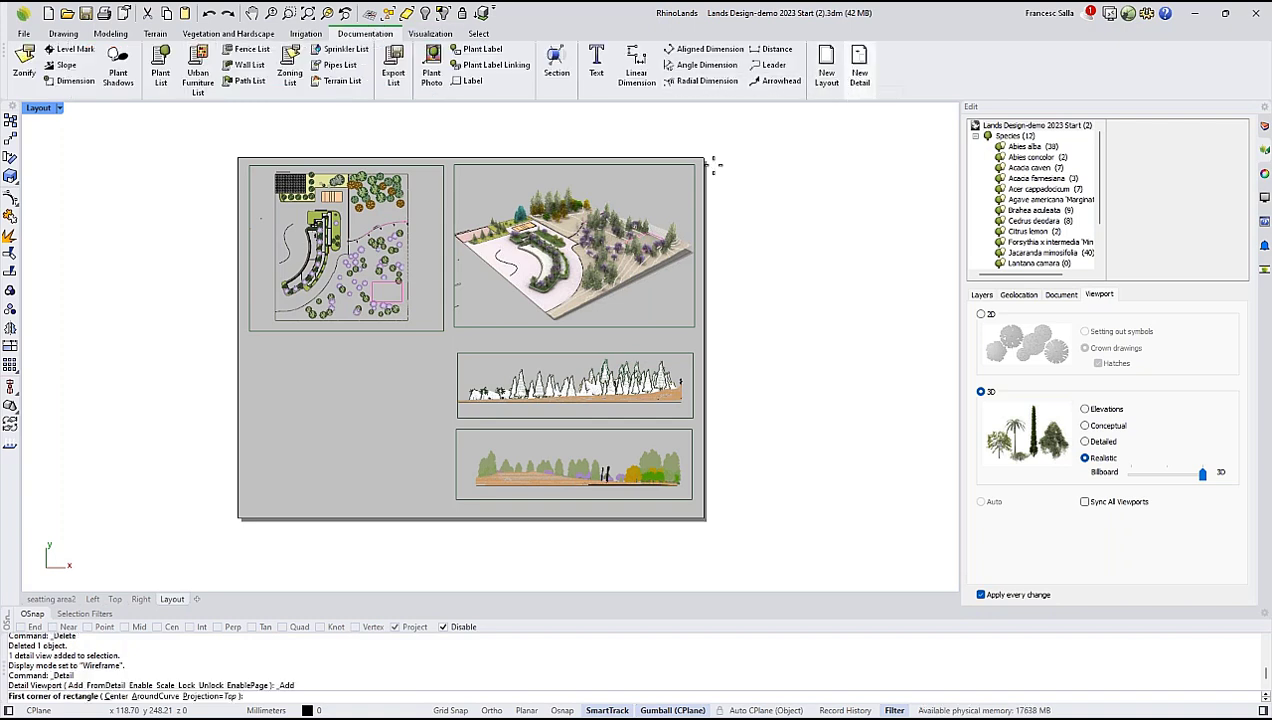
{"action": "left_click", "coordinate": [258, 350]}
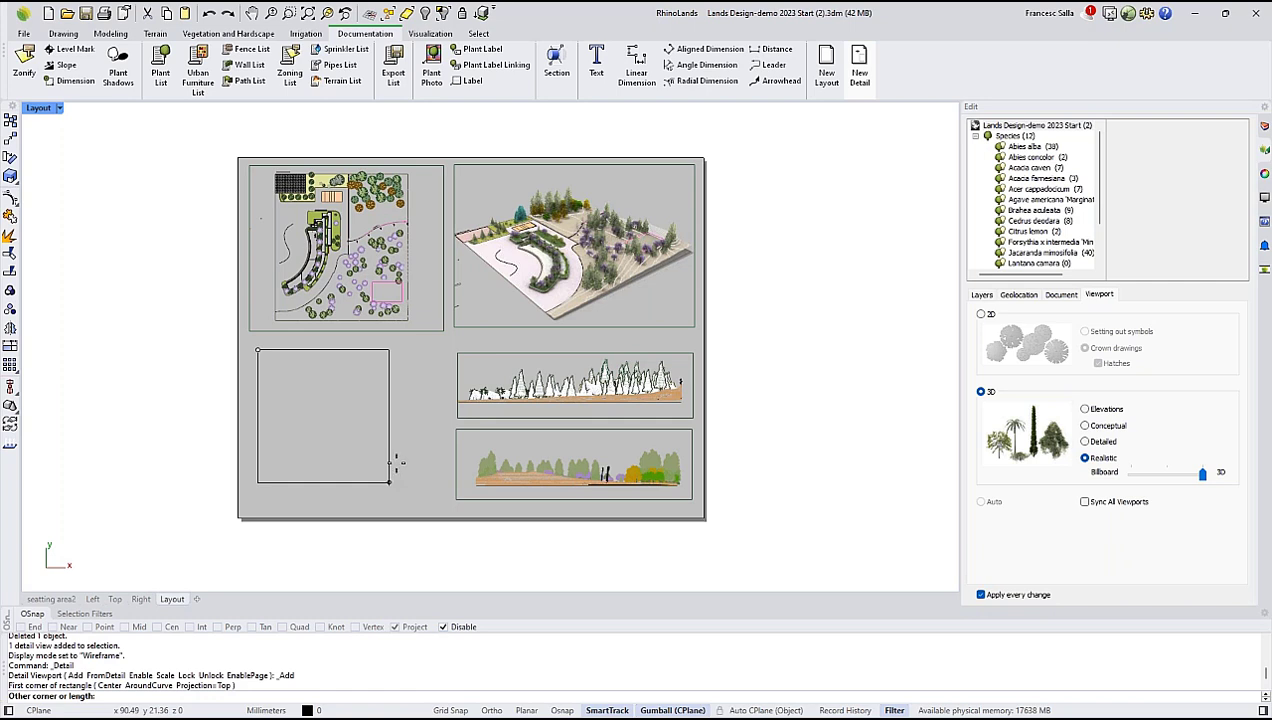
{"action": "left_click", "coordinate": [390, 482]}
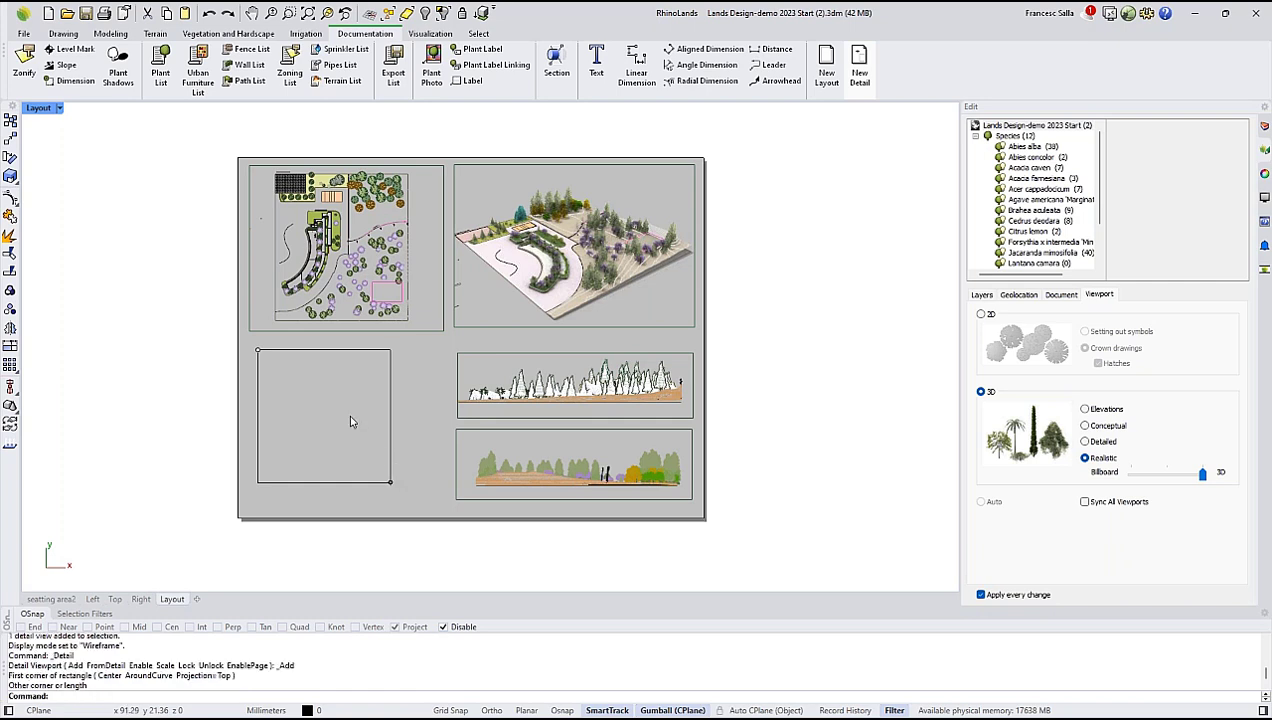
Frame the plant list so it fills the new detail, and return to the layout page.
{"action": "double_click", "coordinate": [285, 450]}
{"action": "scroll", "coordinate": [350, 425], "scroll_direction": "up", "scroll_amount": 3}
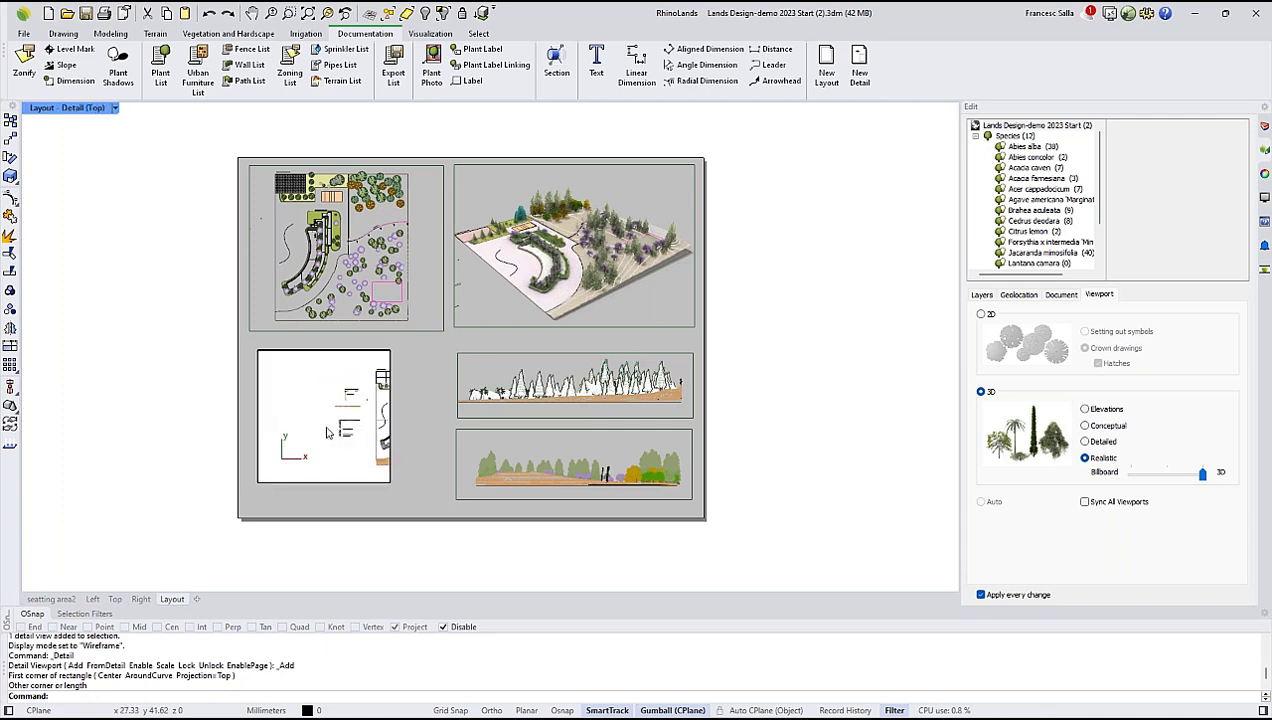
{"action": "scroll", "coordinate": [361, 436], "scroll_direction": "up", "scroll_amount": 10}
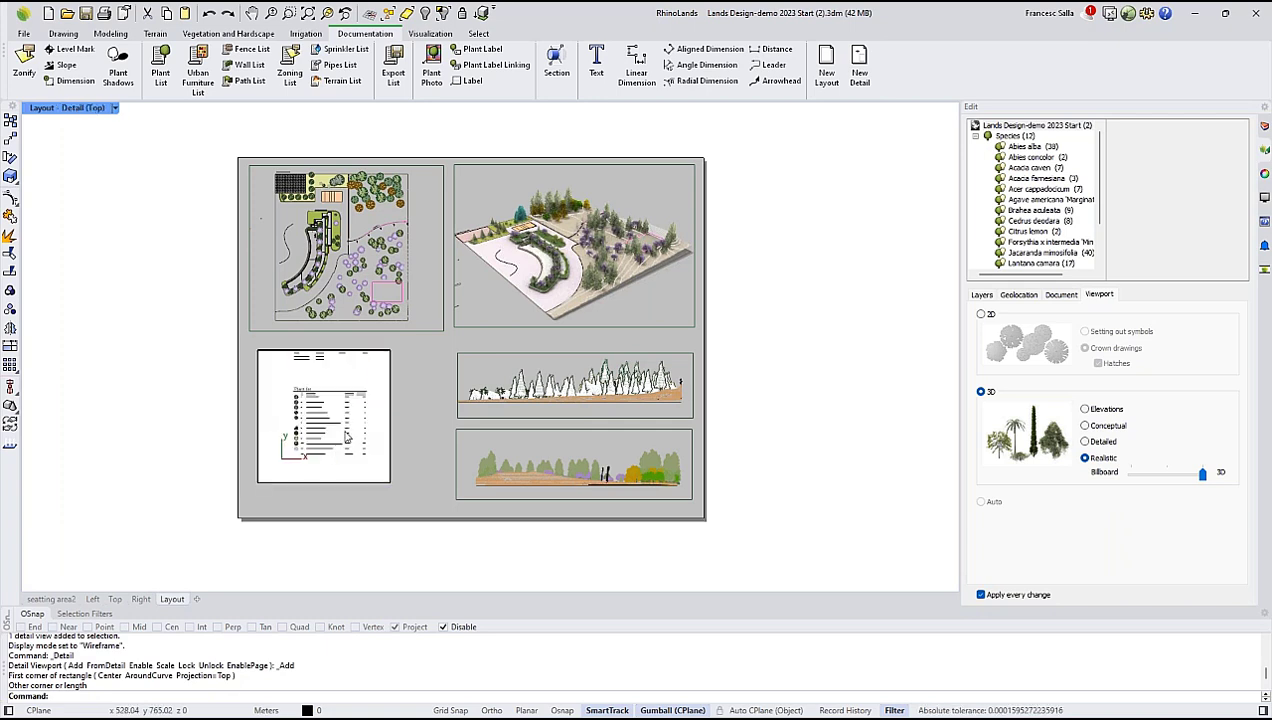
{"action": "scroll", "coordinate": [347, 437], "scroll_direction": "up", "scroll_amount": 2}
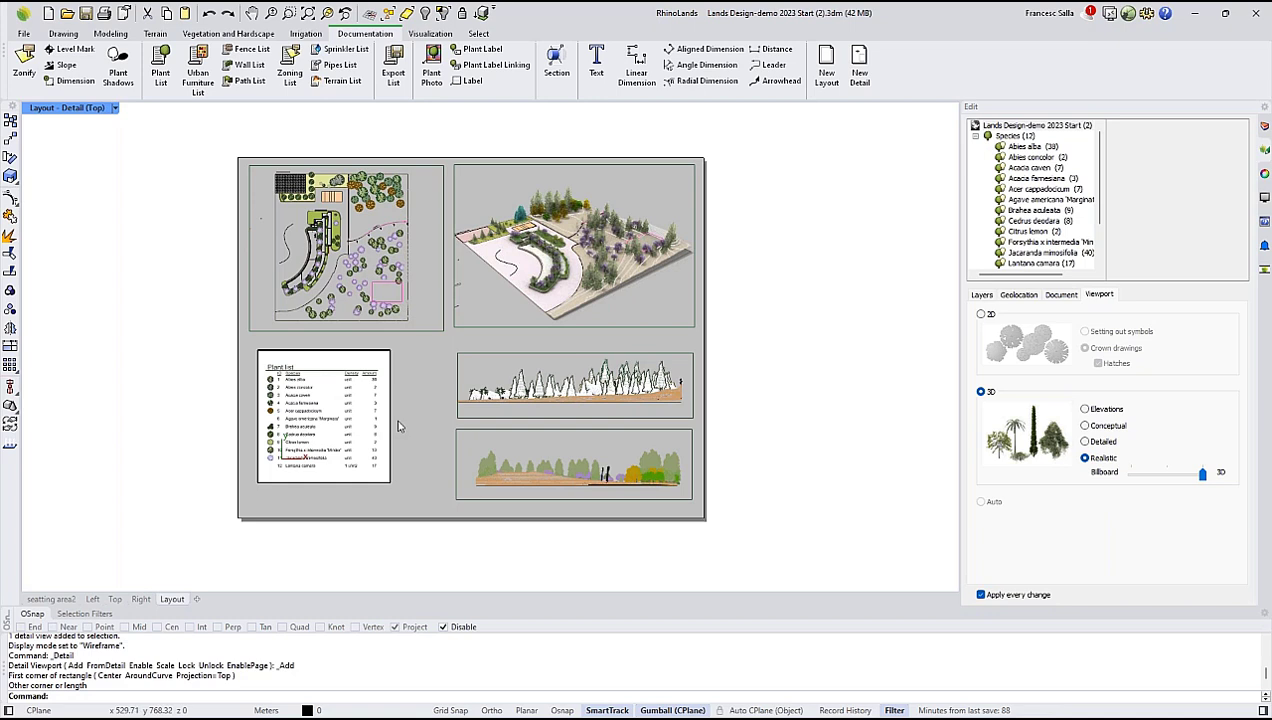
{"action": "double_click", "coordinate": [396, 470]}
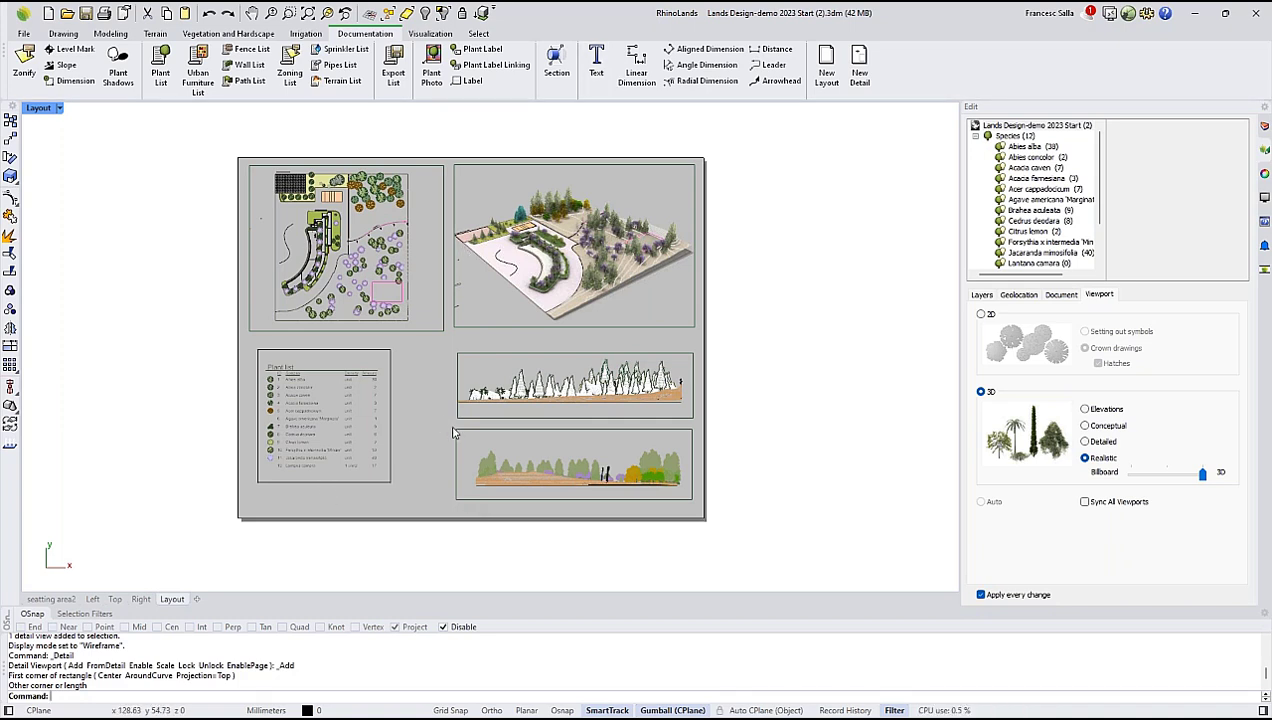
{"action": "right_click_drag", "start_coordinate": [484, 379], "coordinate": [447, 396]}
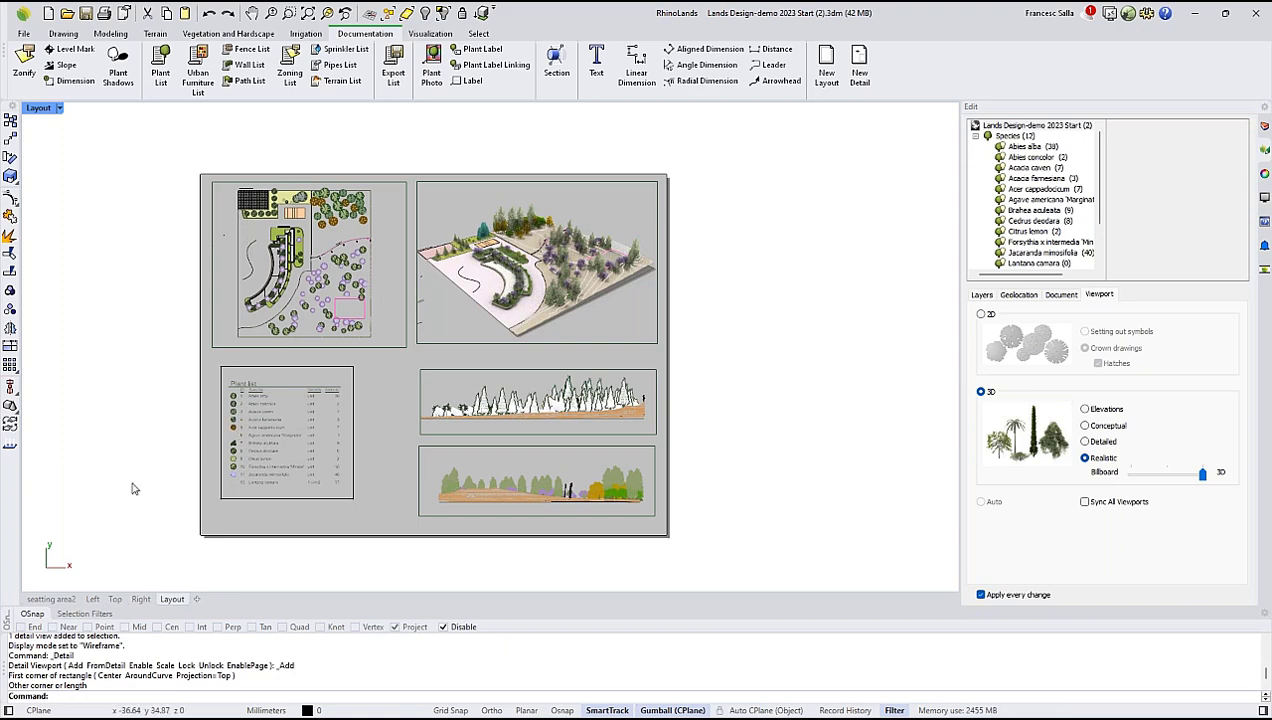
Return to the seatting area2 model view and examine the whole park from an oblique angle.
{"action": "left_click", "coordinate": [52, 599]}
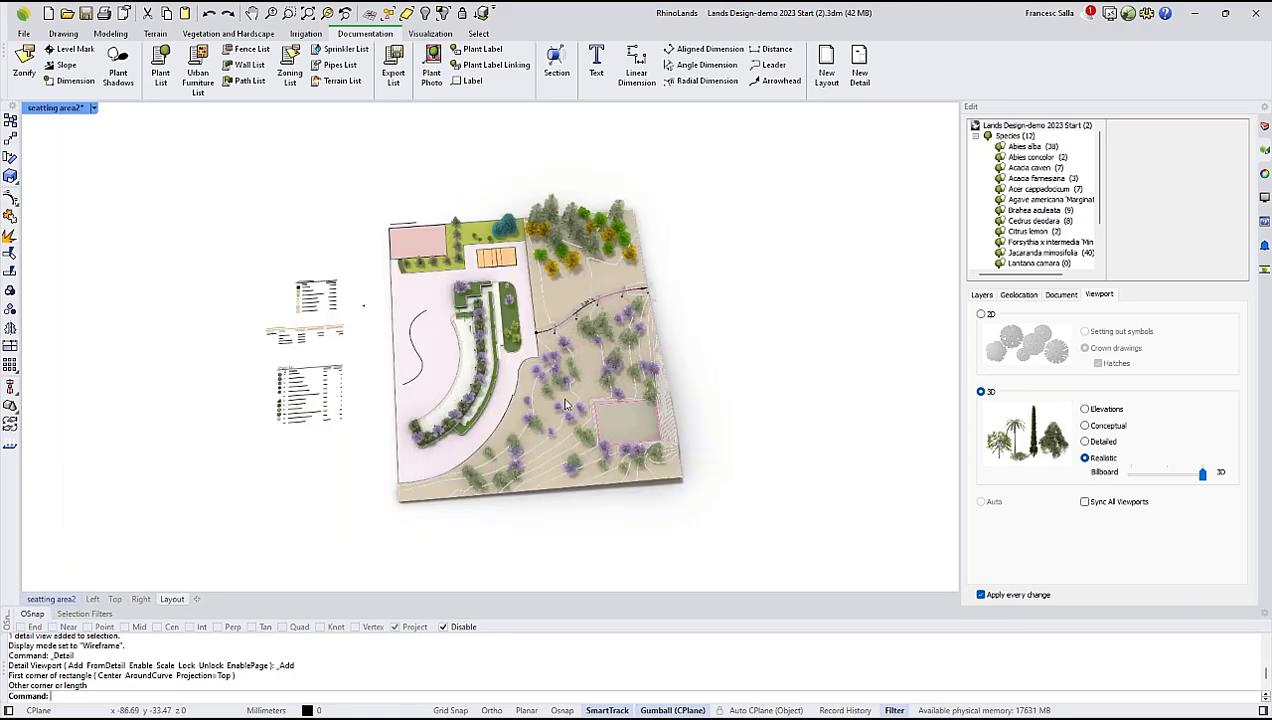
{"action": "right_click_drag", "start_coordinate": [565, 404], "coordinate": [617, 262]}
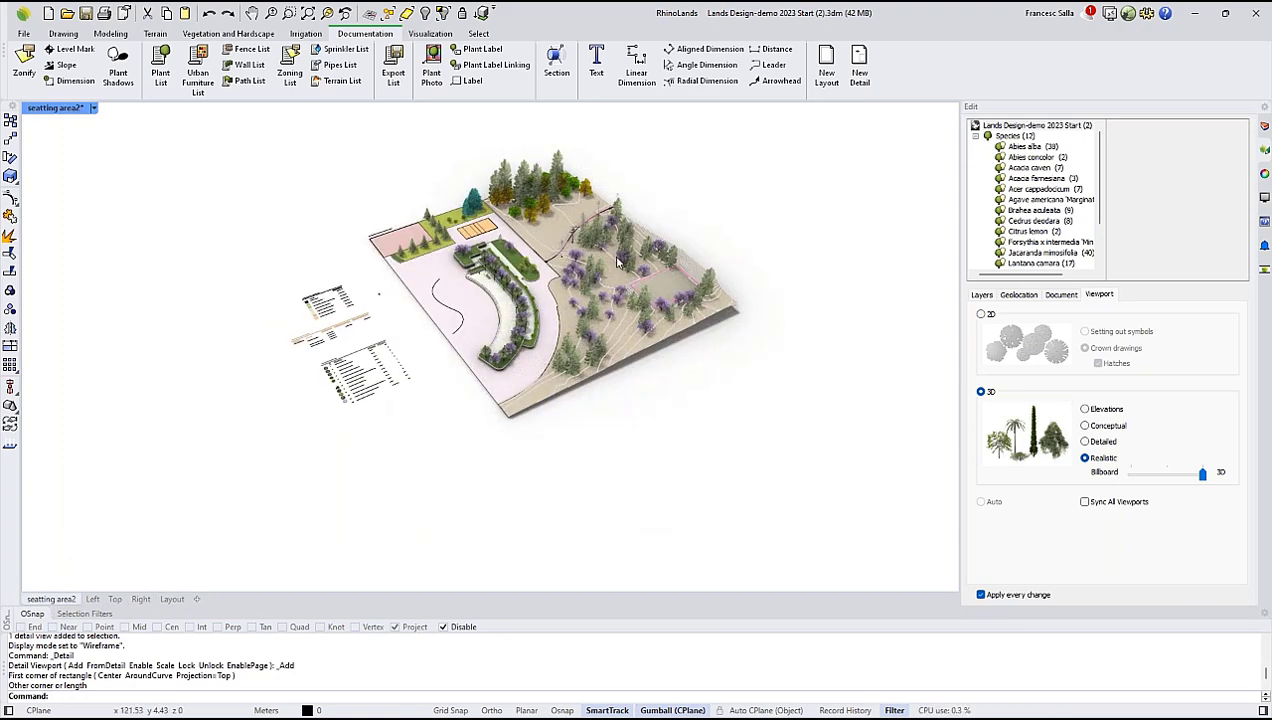
{"action": "scroll", "coordinate": [617, 262], "scroll_direction": "up", "scroll_amount": 5}
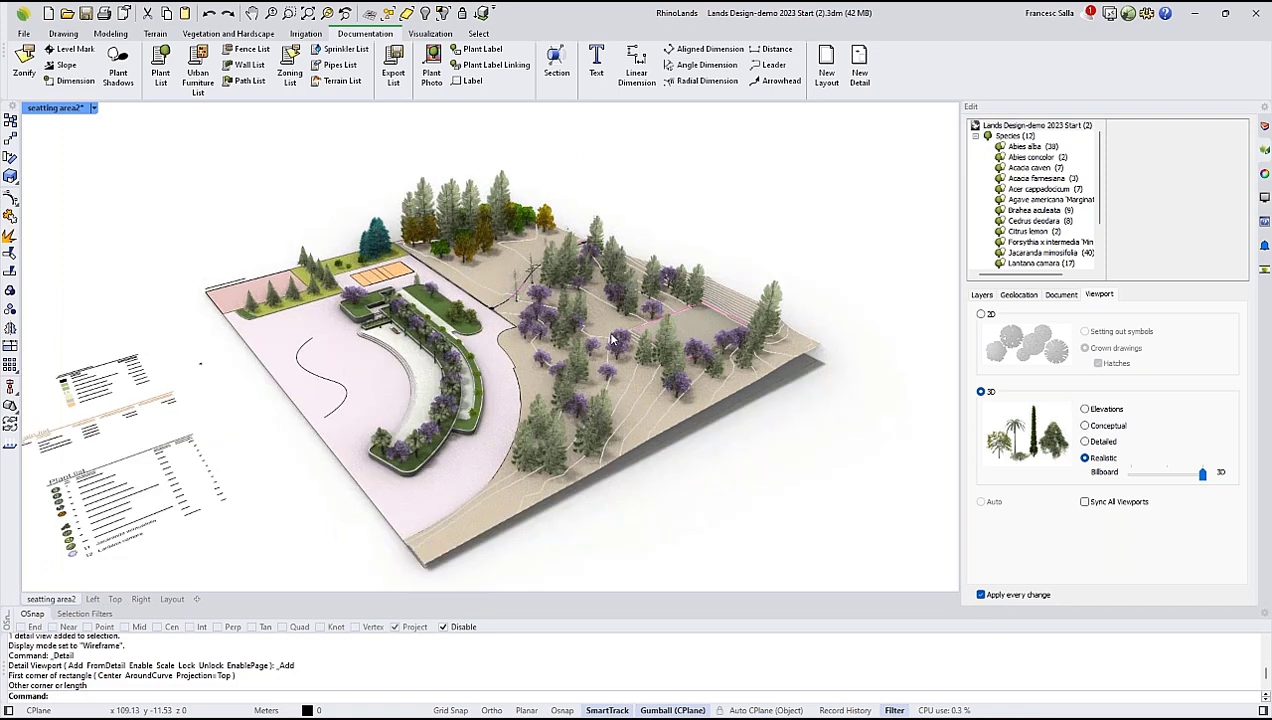